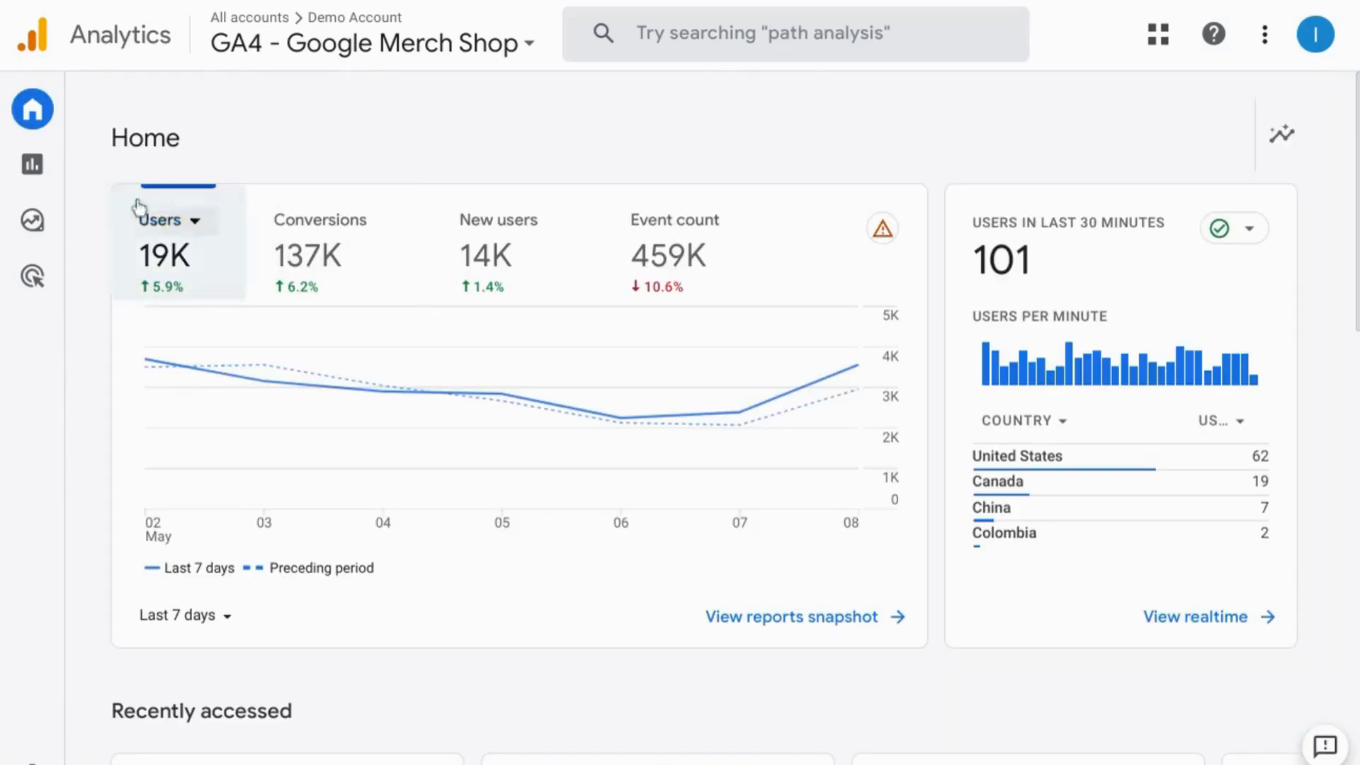
# Step: Go to analytics.google.com in the browser
pyautogui.moveTo(36, 176)
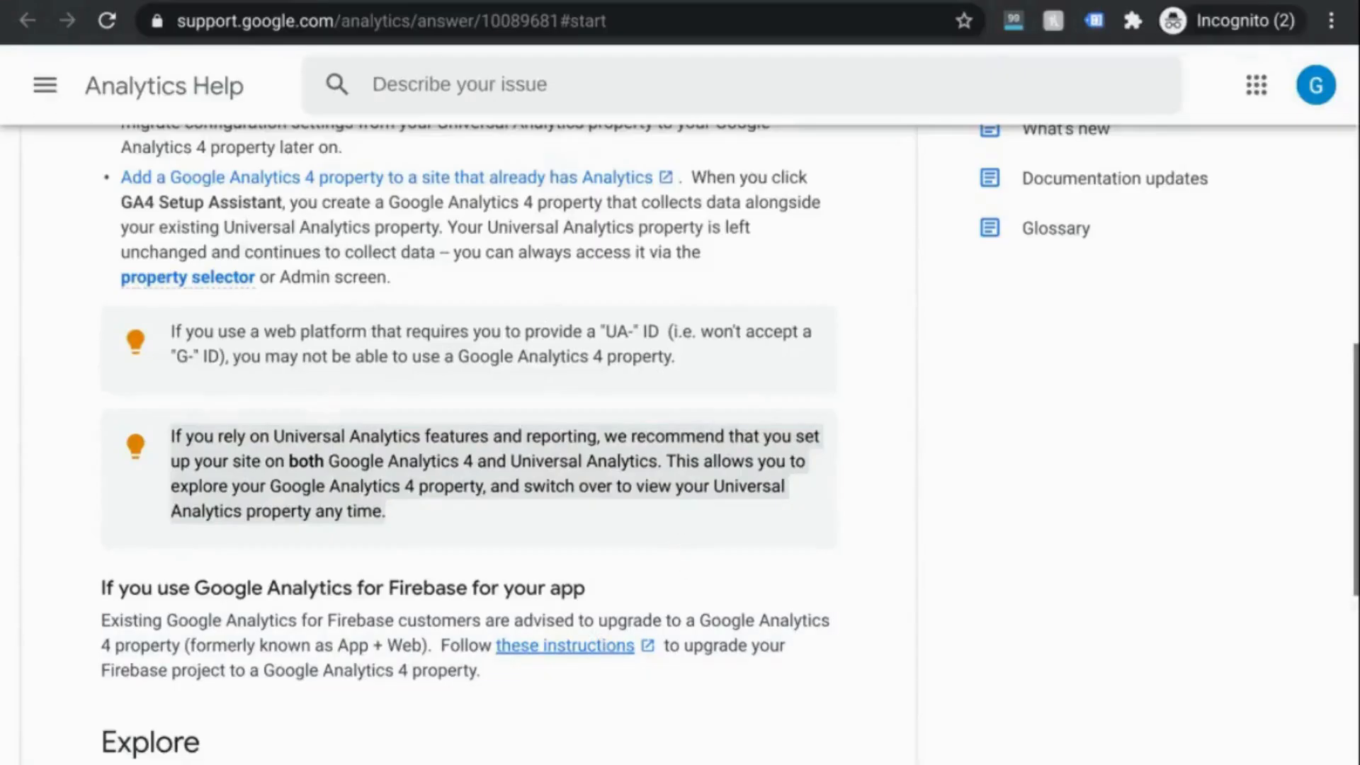
pyautogui.click(71, 1)
pyautogui.click(188, 17)
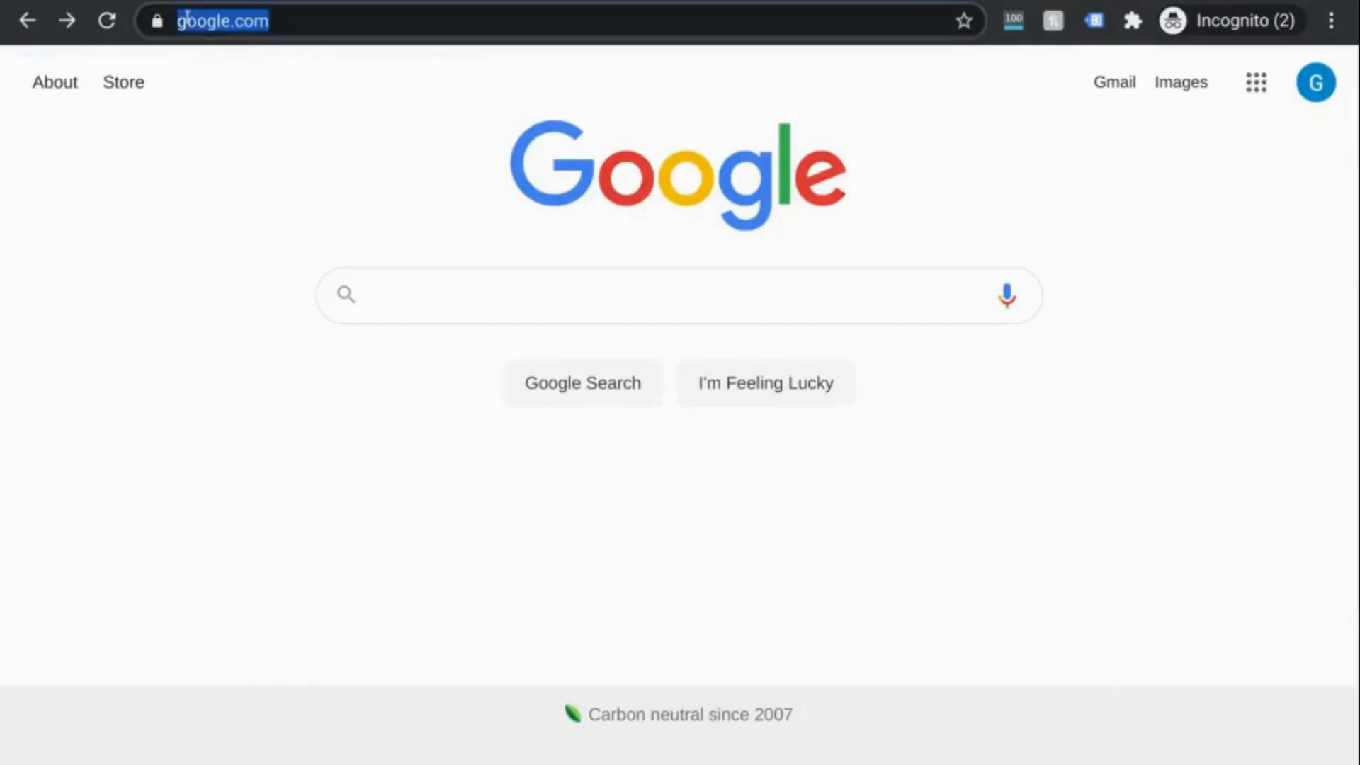
pyautogui.write('ana')
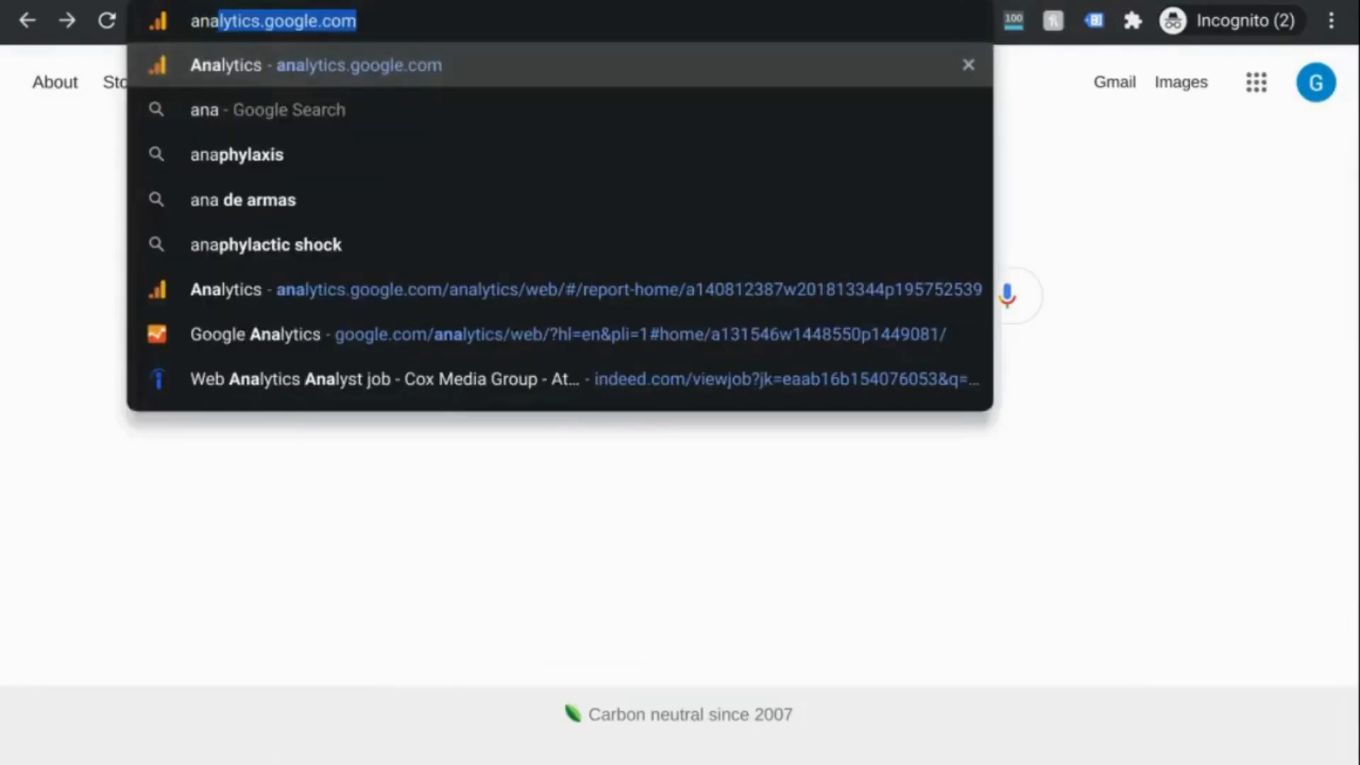
pyautogui.press('Return')
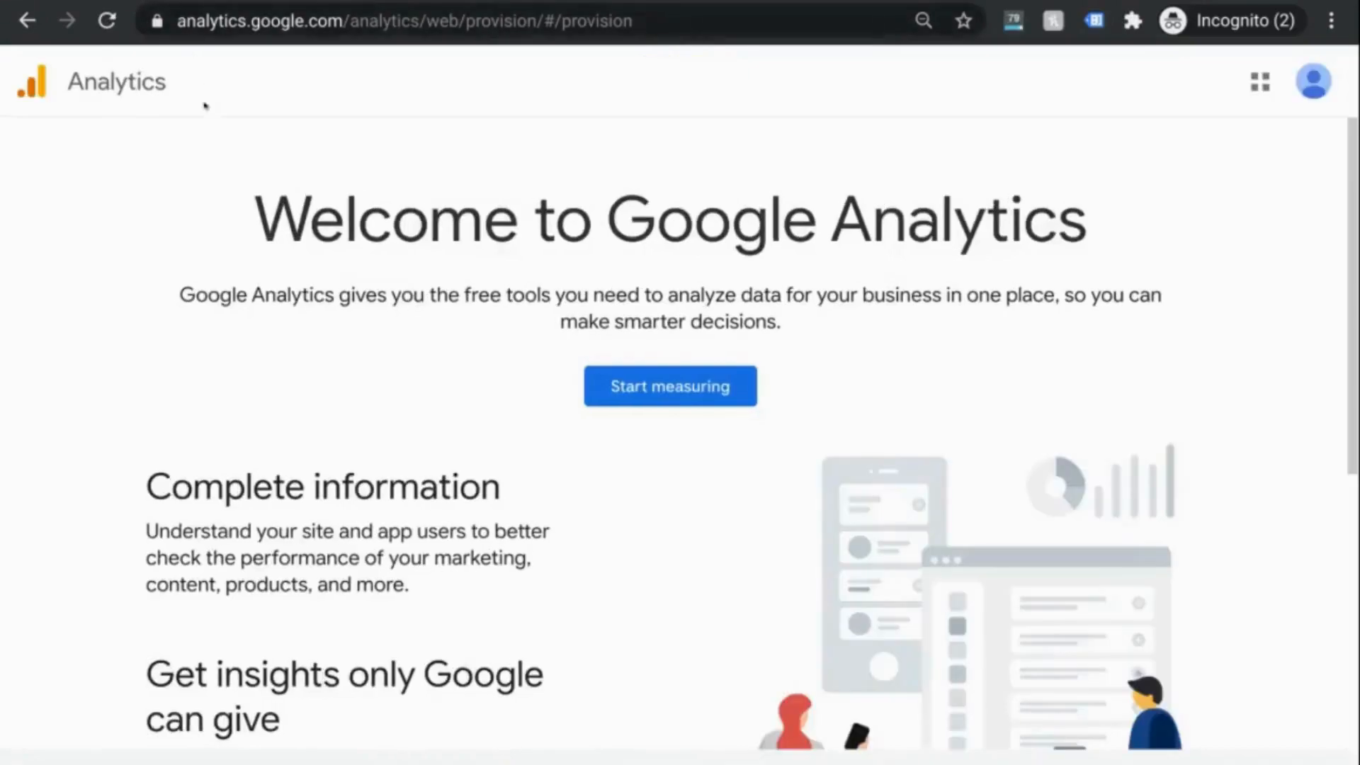
# Step: Look over the Google Analytics welcome page and start measuring to open the new account setup form
pyautogui.scroll(-3, 425, 270)
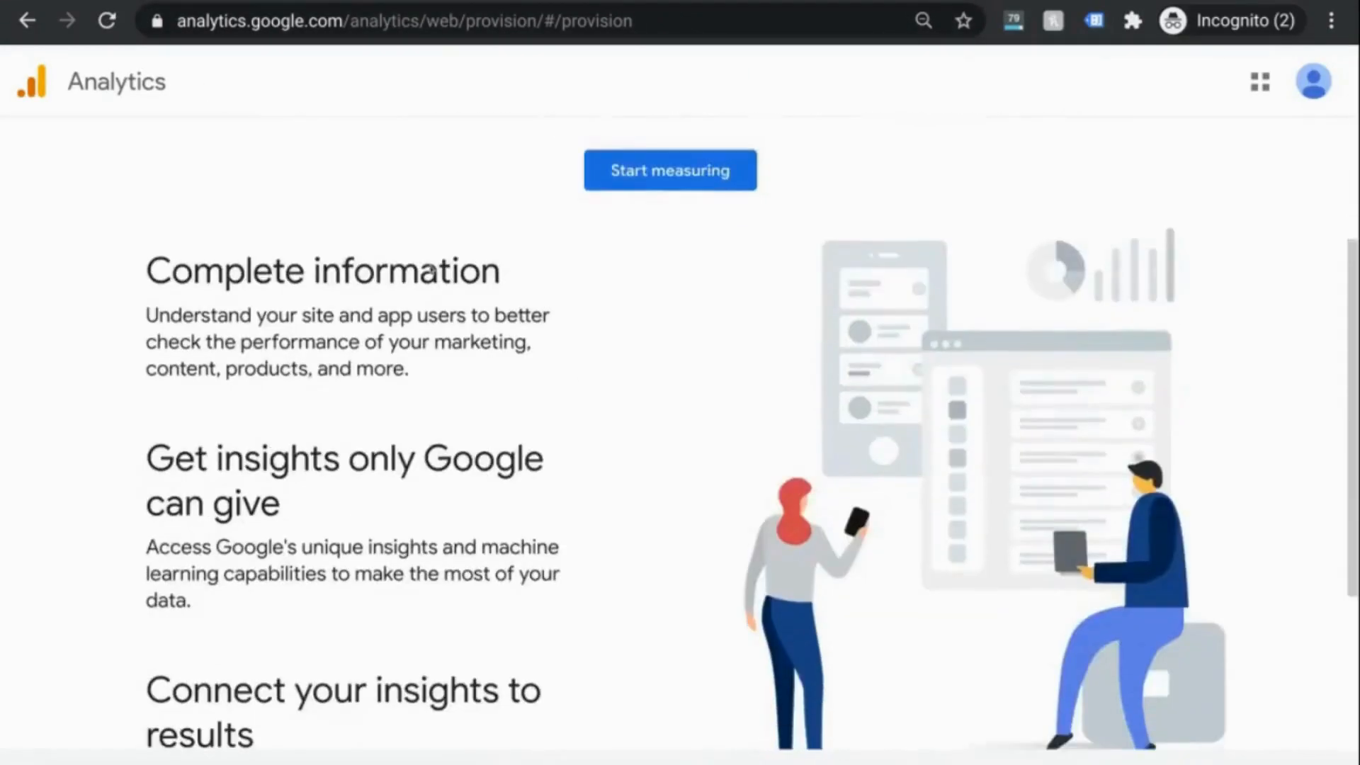
pyautogui.scroll(-3, 552, 274)
pyautogui.scroll(5, 551, 280)
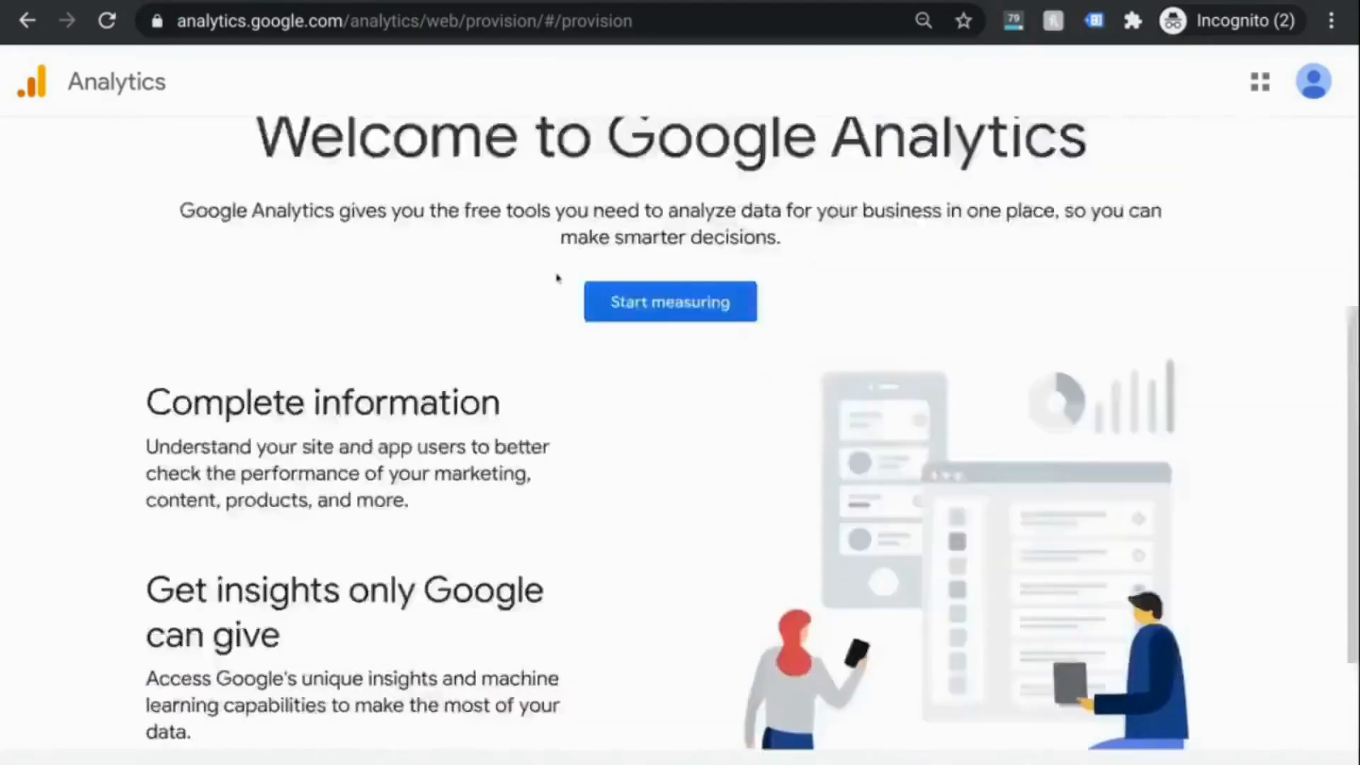
pyautogui.click(666, 394)
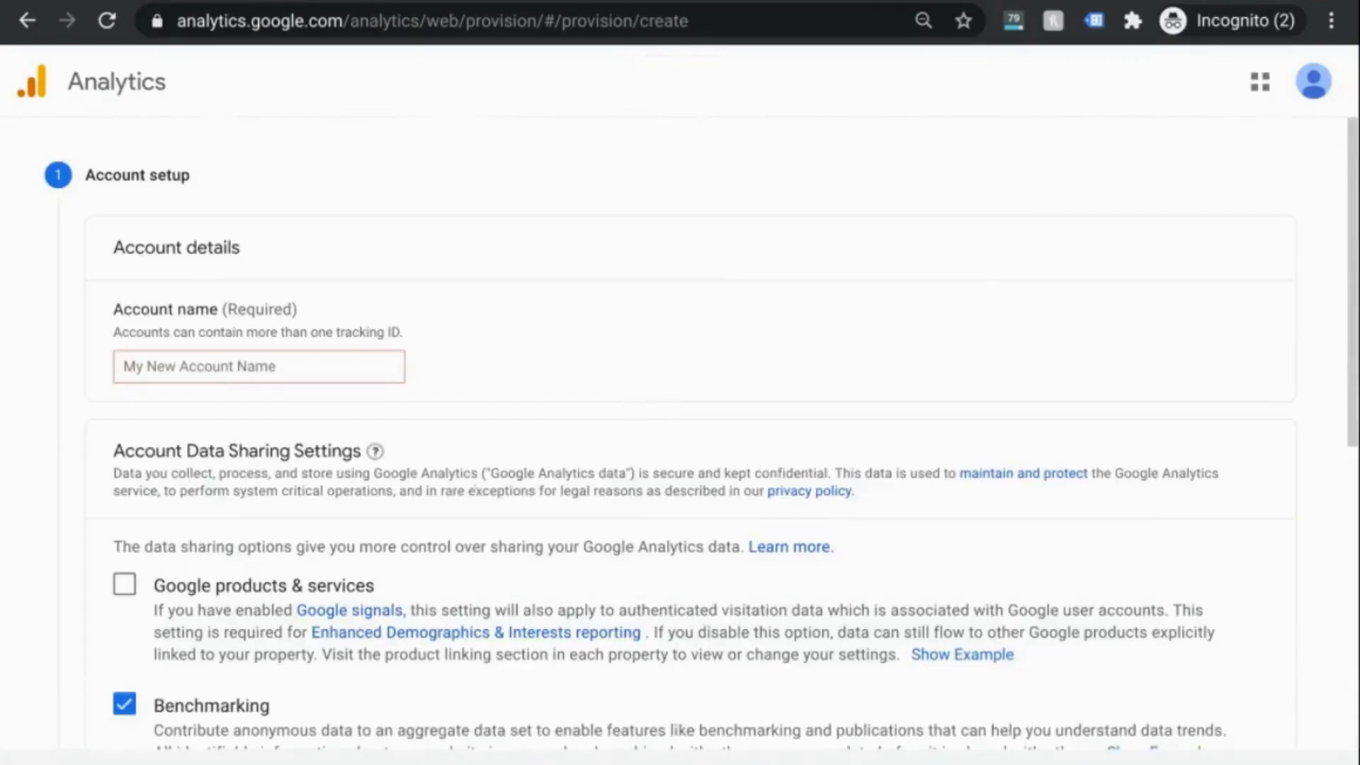
pyautogui.scroll(-1, 482, 411)
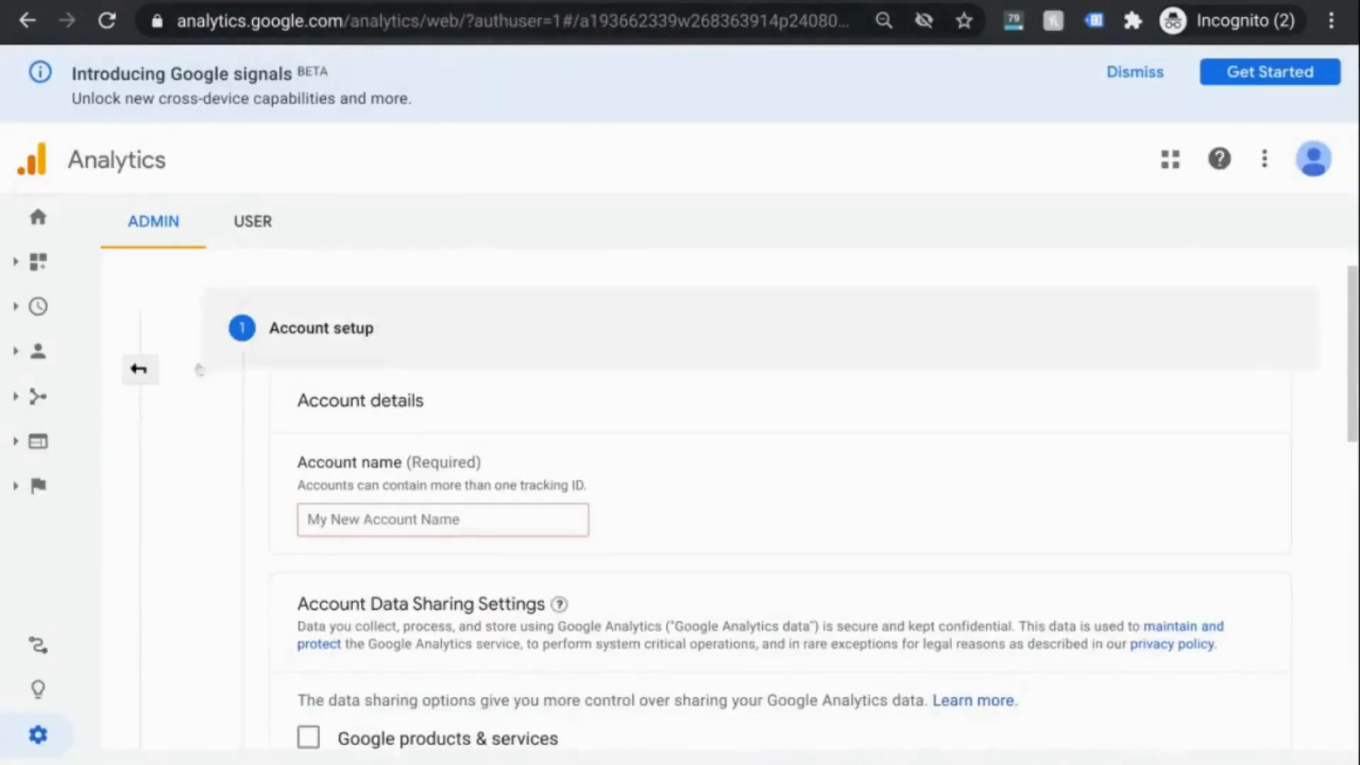
# Step: From the existing account's admin page, start creating another account and look through its setup form
pyautogui.click(38, 734)
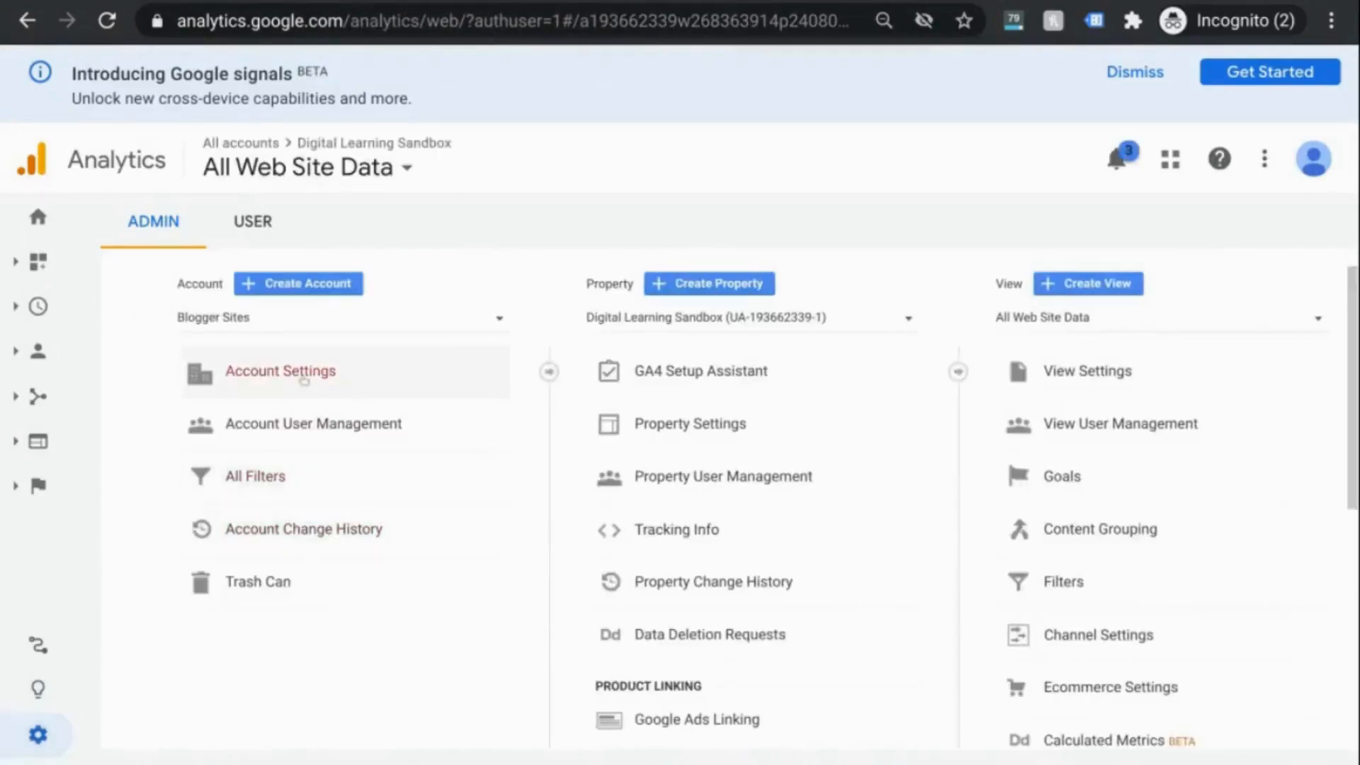
pyautogui.click(328, 284)
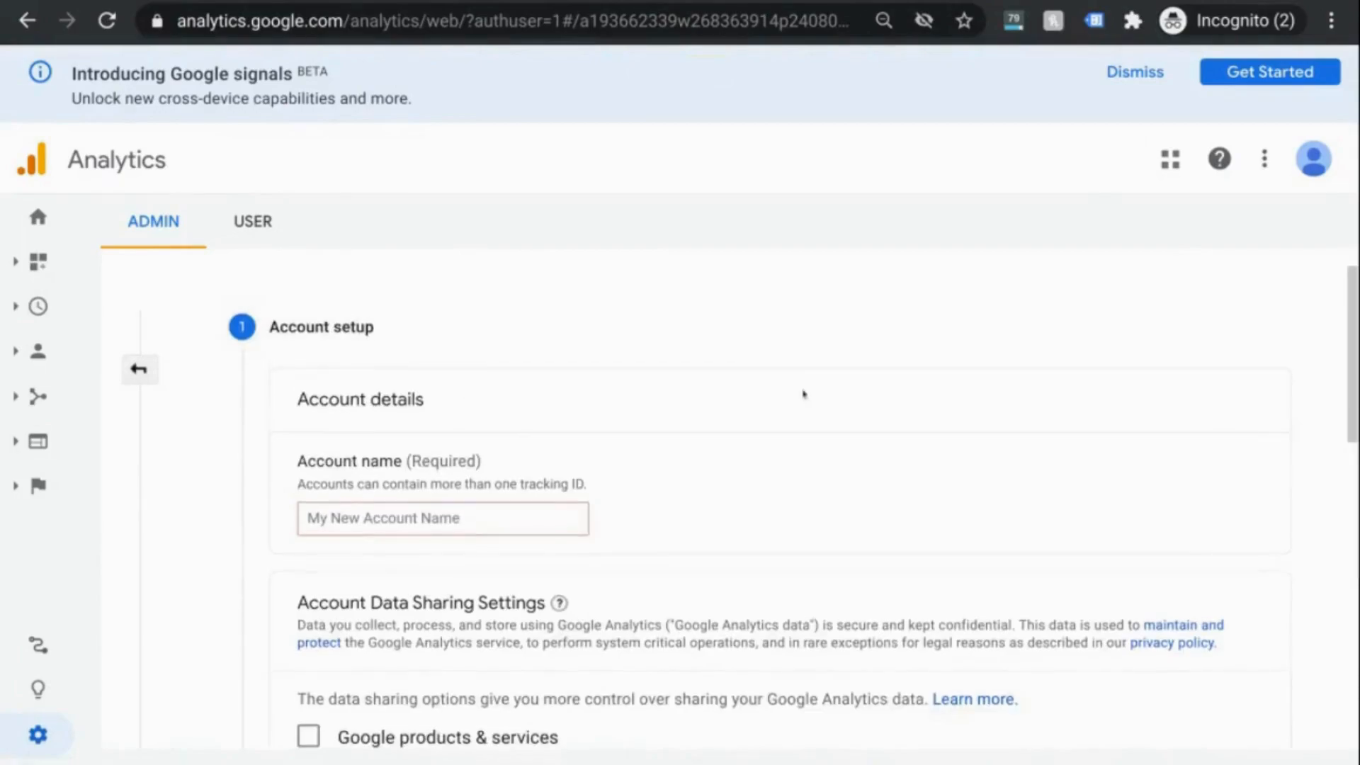
pyautogui.scroll(-2, 804, 394)
pyautogui.scroll(-6, 804, 393)
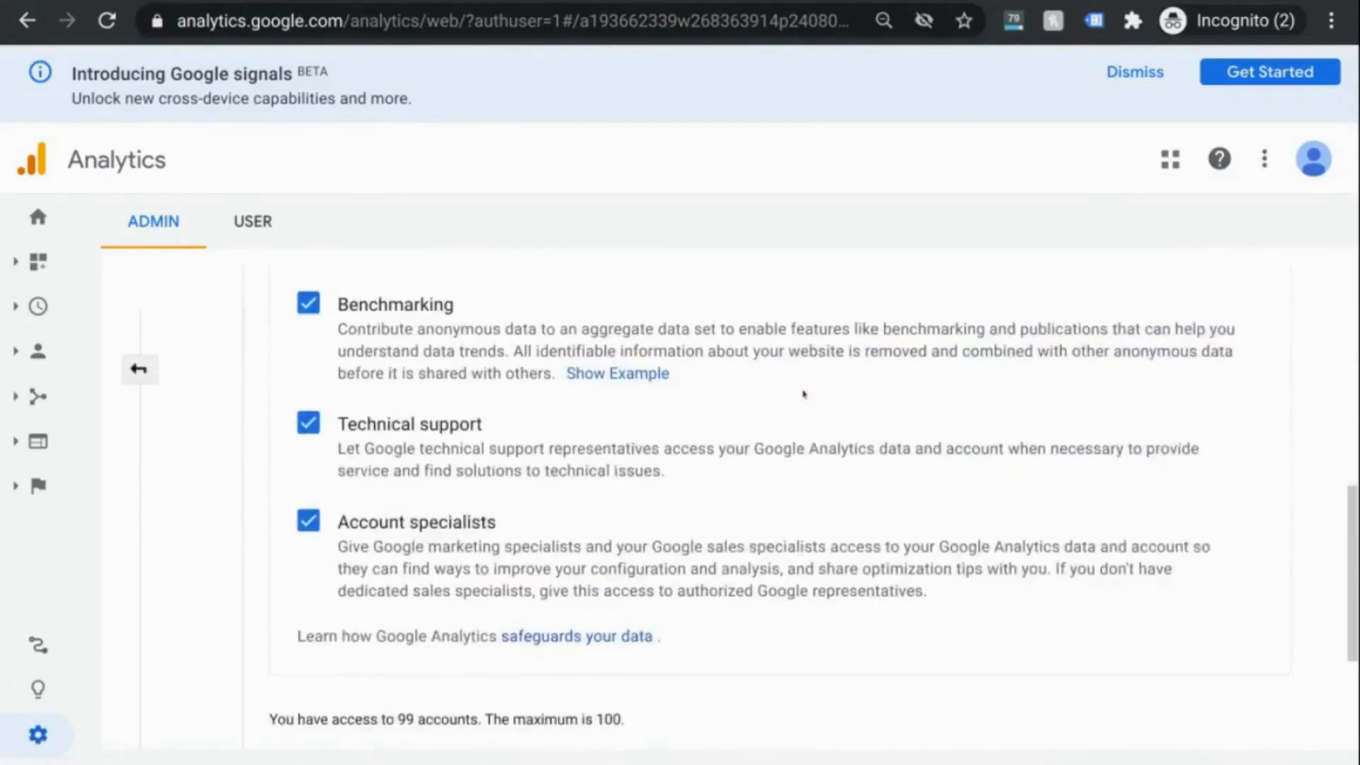
pyautogui.scroll(-2, 631, 389)
pyautogui.scroll(-2, 631, 389)
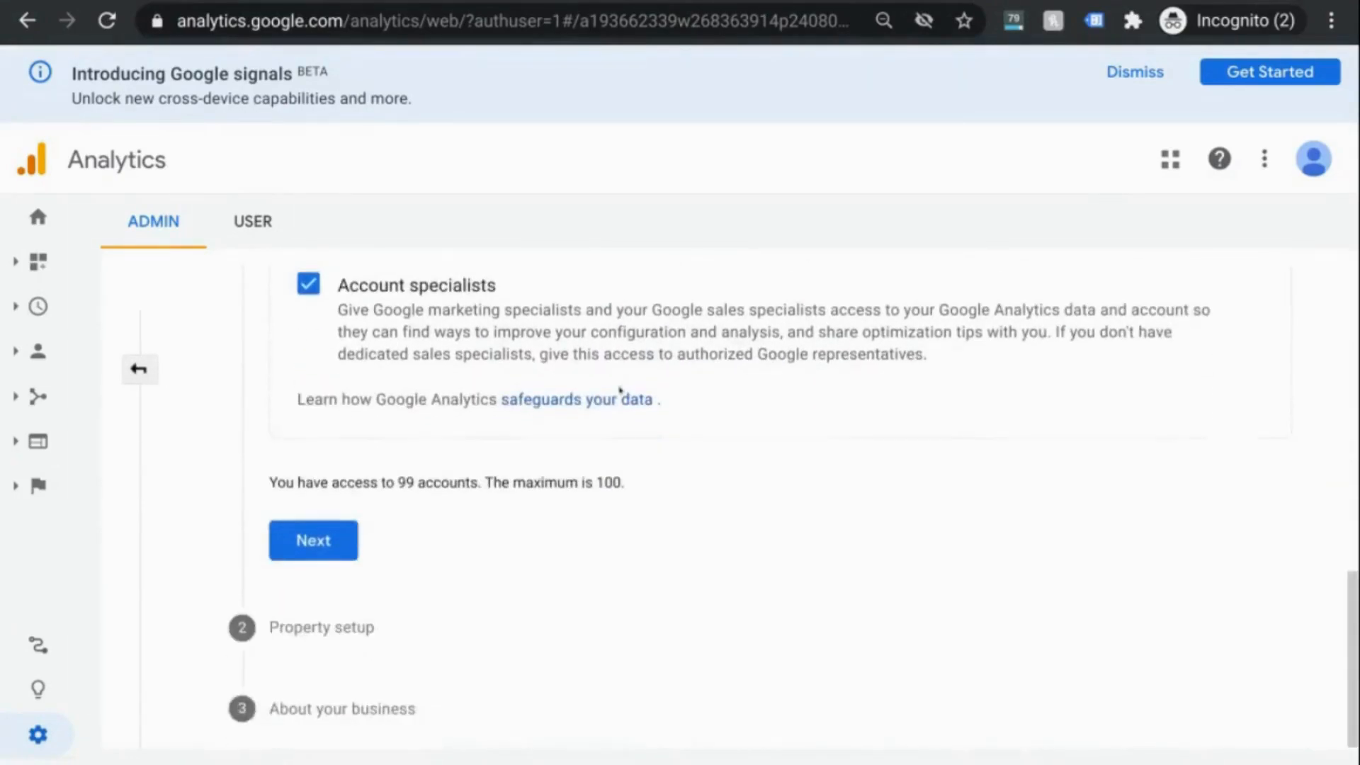
pyautogui.scroll(10, 418, 388)
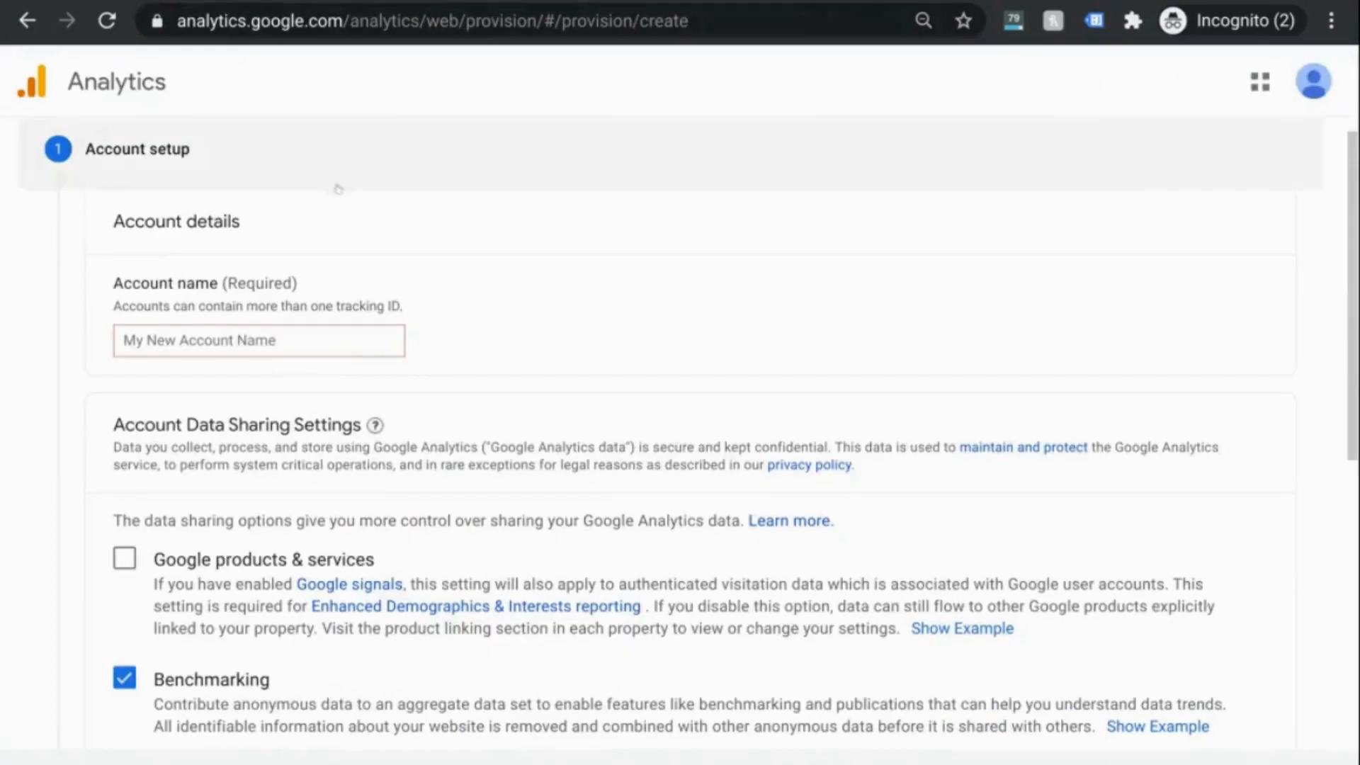
# Step: Enter Digital Learning Sandbox as the name of the new Analytics account
pyautogui.click(340, 335)
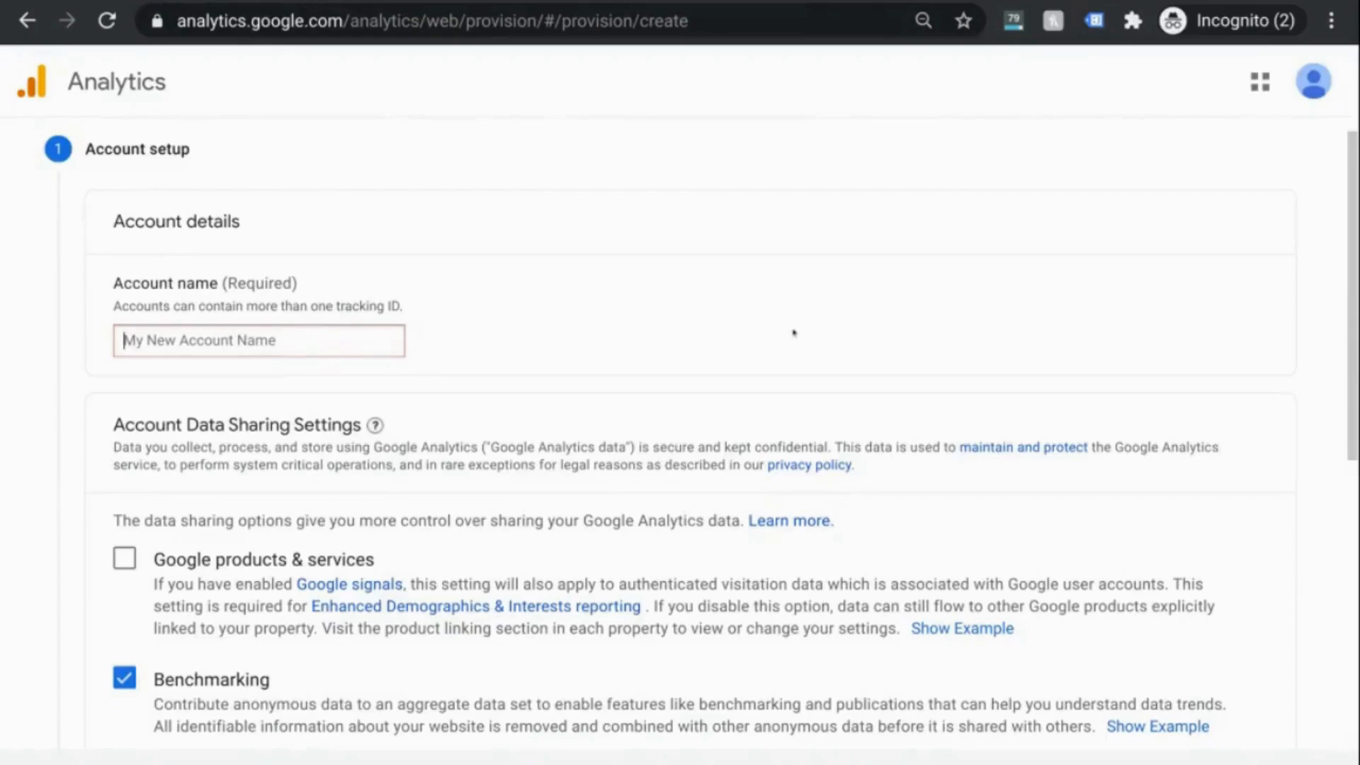
pyautogui.scroll(-6, 794, 332)
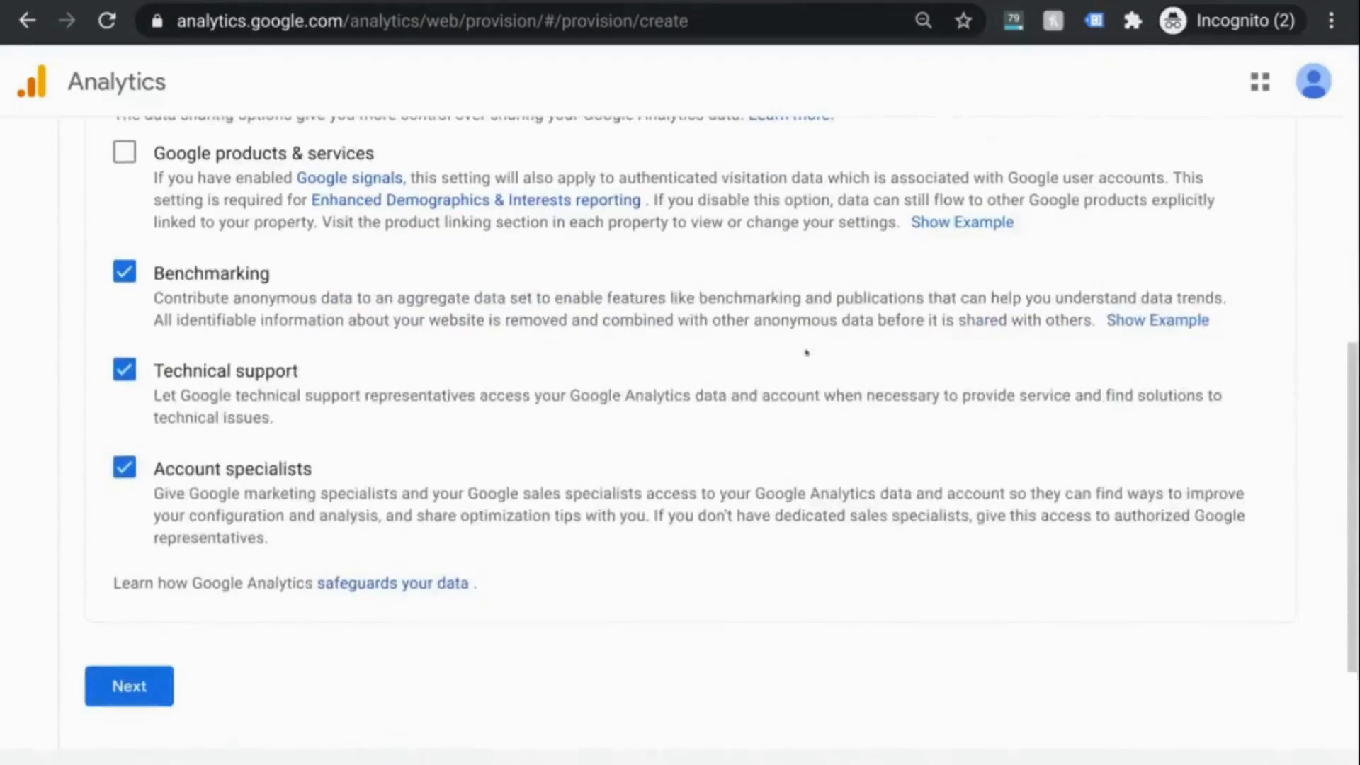
pyautogui.scroll(5, 805, 352)
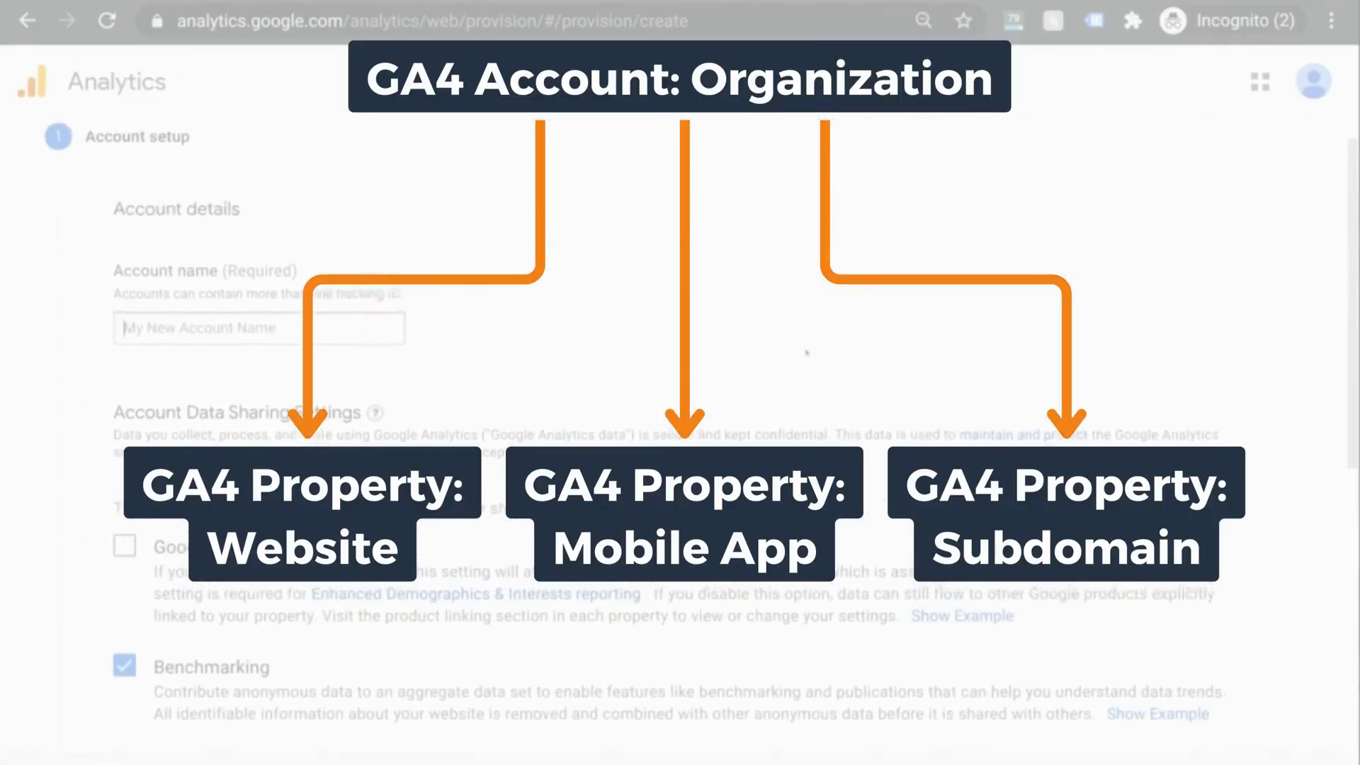
pyautogui.scroll(1, 806, 352)
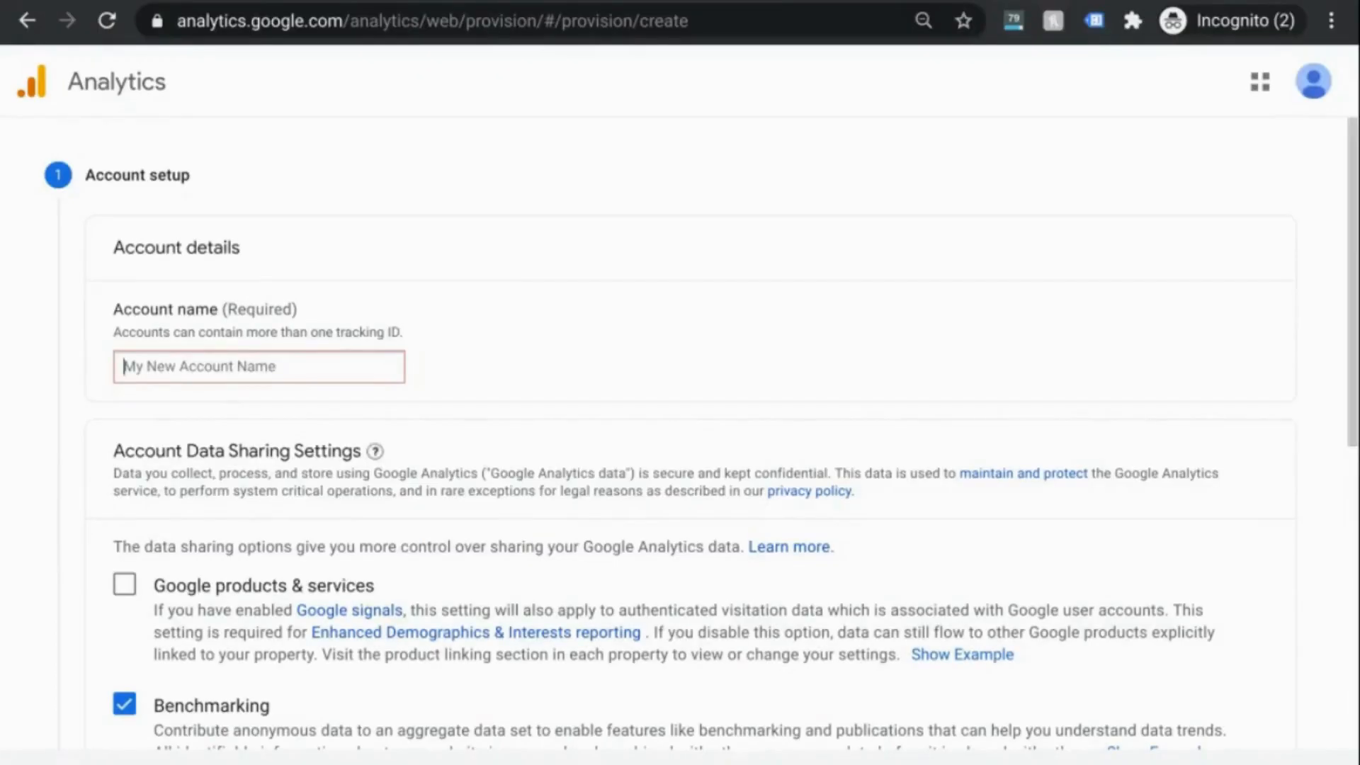
pyautogui.write('Digital Lemin')
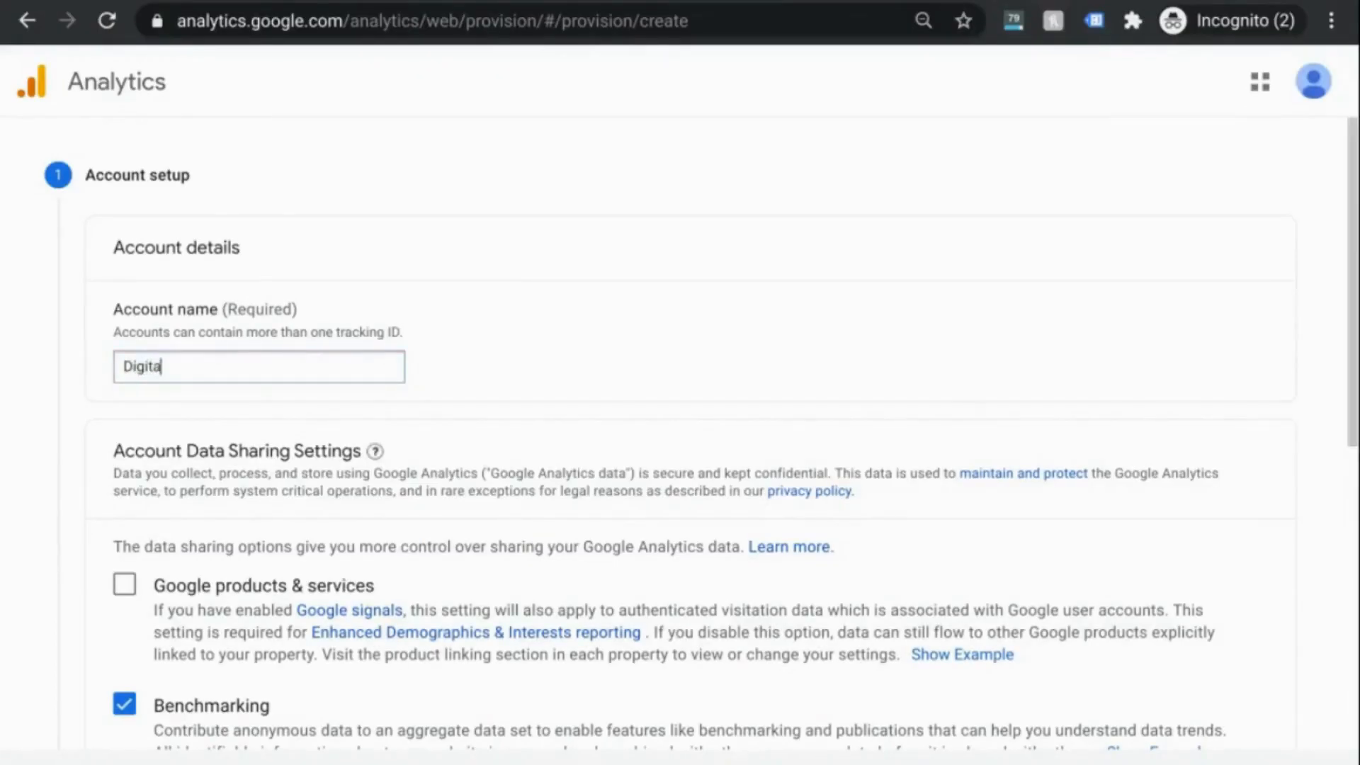
pyautogui.press('BackSpace')
pyautogui.press('BackSpace')
pyautogui.press('BackSpace')
pyautogui.write('arning Sandbox')
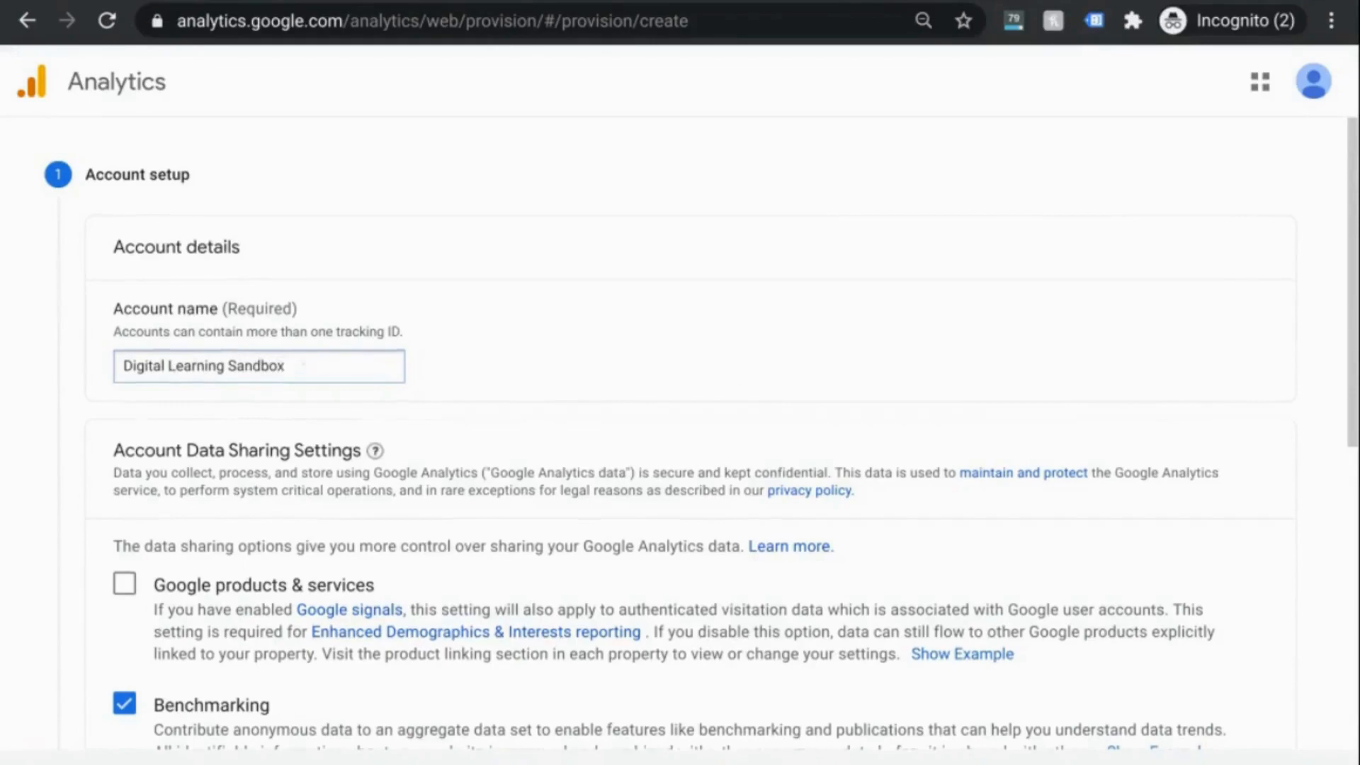
# Step: Enable data sharing with Google products & services and continue to the property setup
pyautogui.scroll(-2, 123, 483)
pyautogui.click(123, 481)
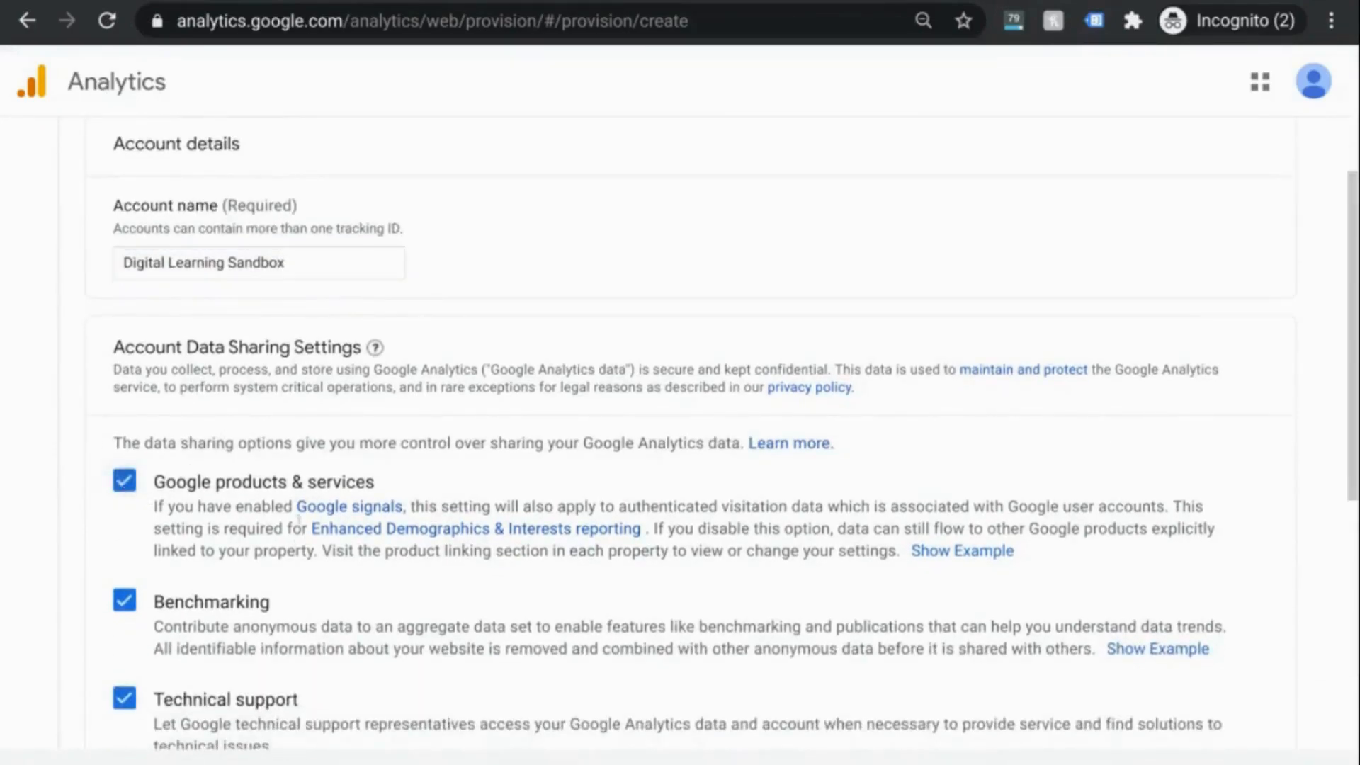
pyautogui.moveTo(310, 528); pyautogui.dragTo(641, 530)
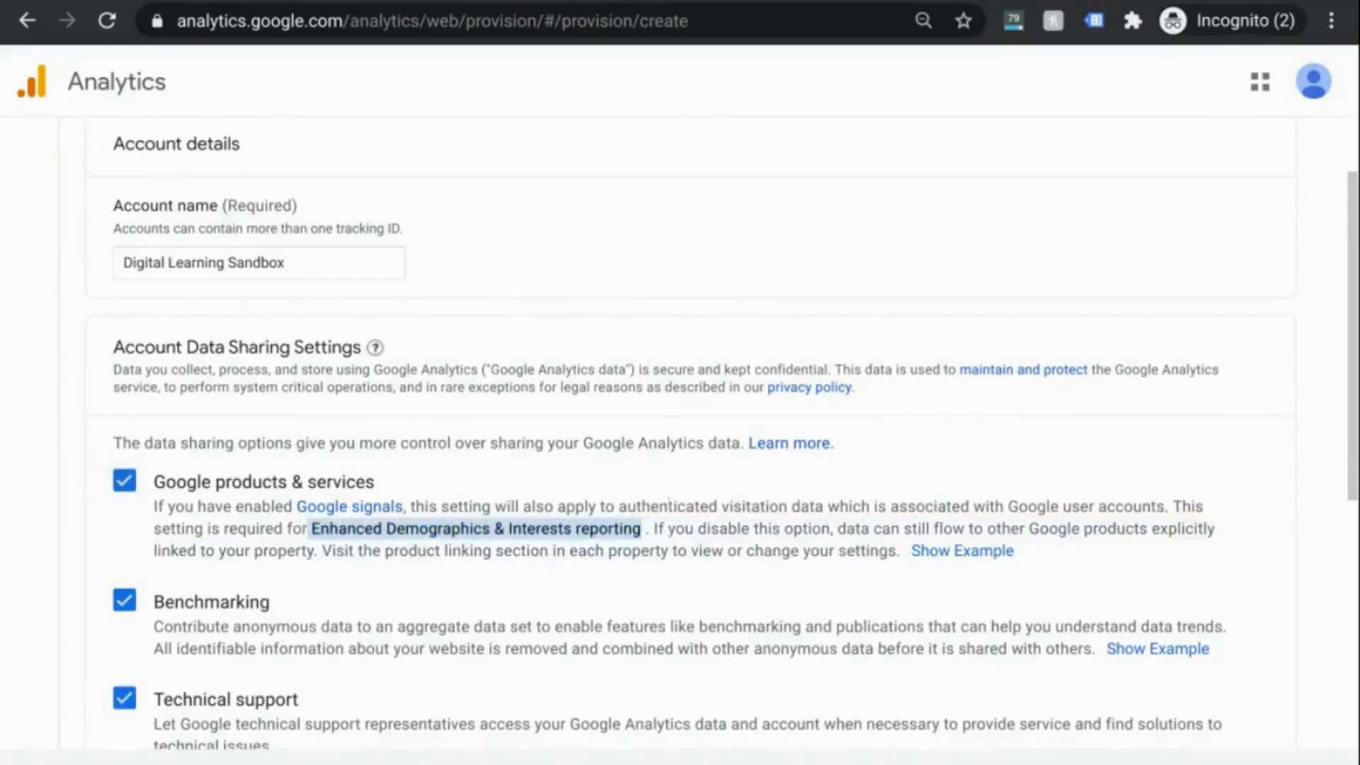
pyautogui.scroll(-5, 676, 489)
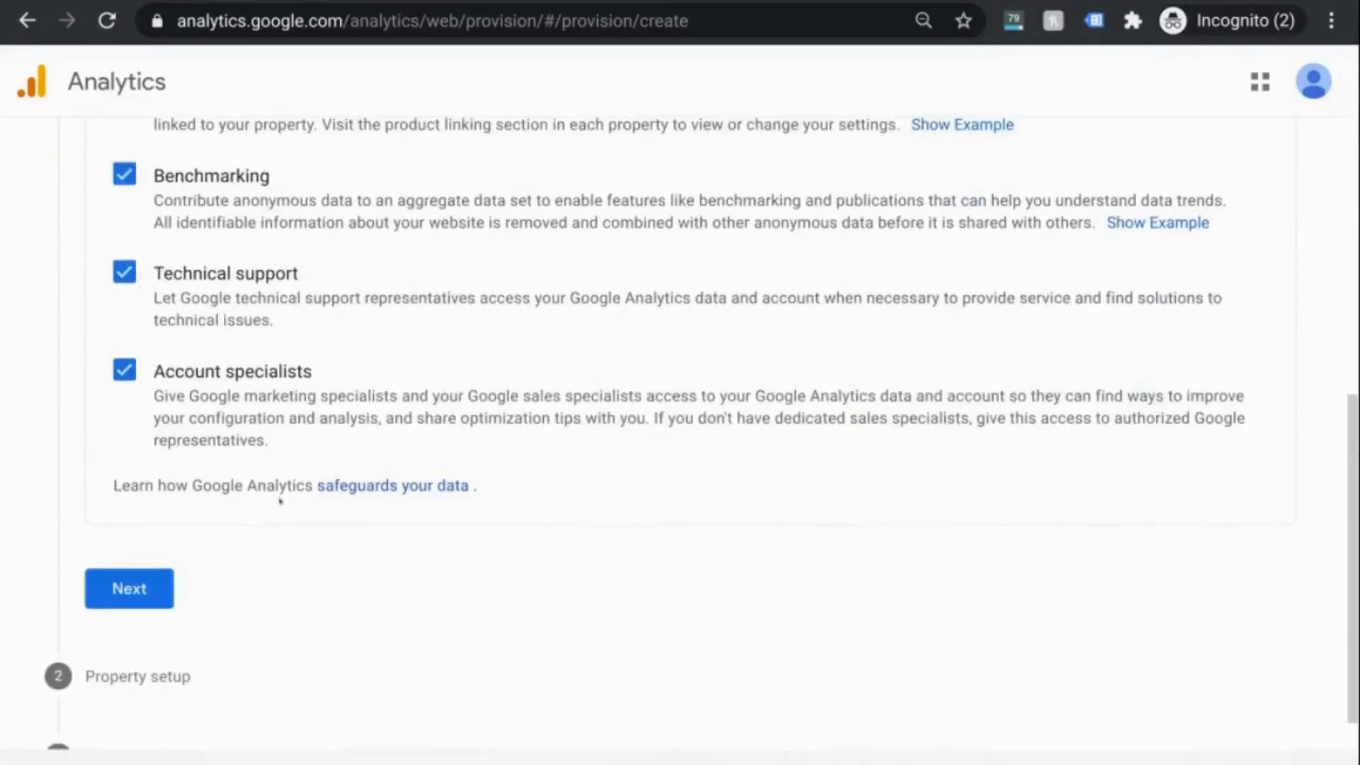
pyautogui.click(150, 592)
# Step: Name the property Digital Sandbox Website and set its reporting time zone to New York Time
pyautogui.click(220, 275)
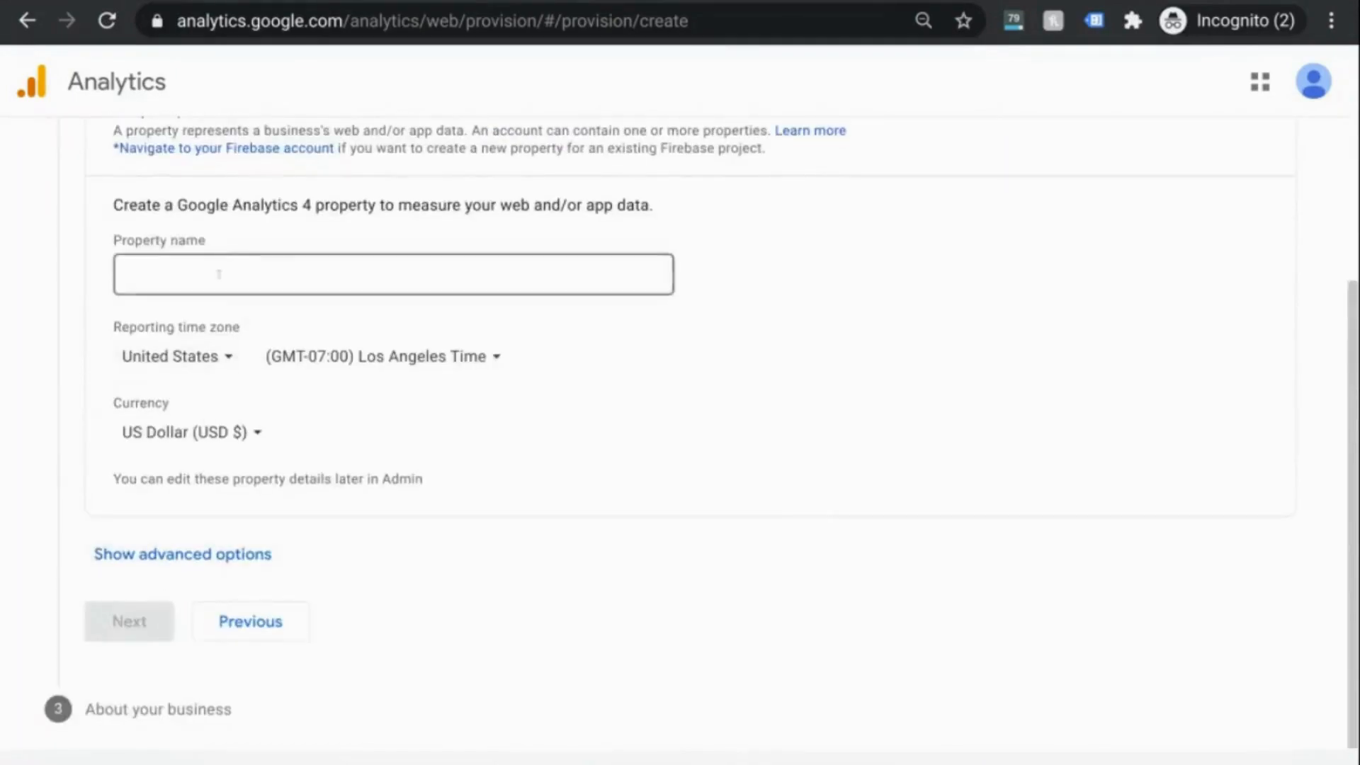
pyautogui.write('Dig')
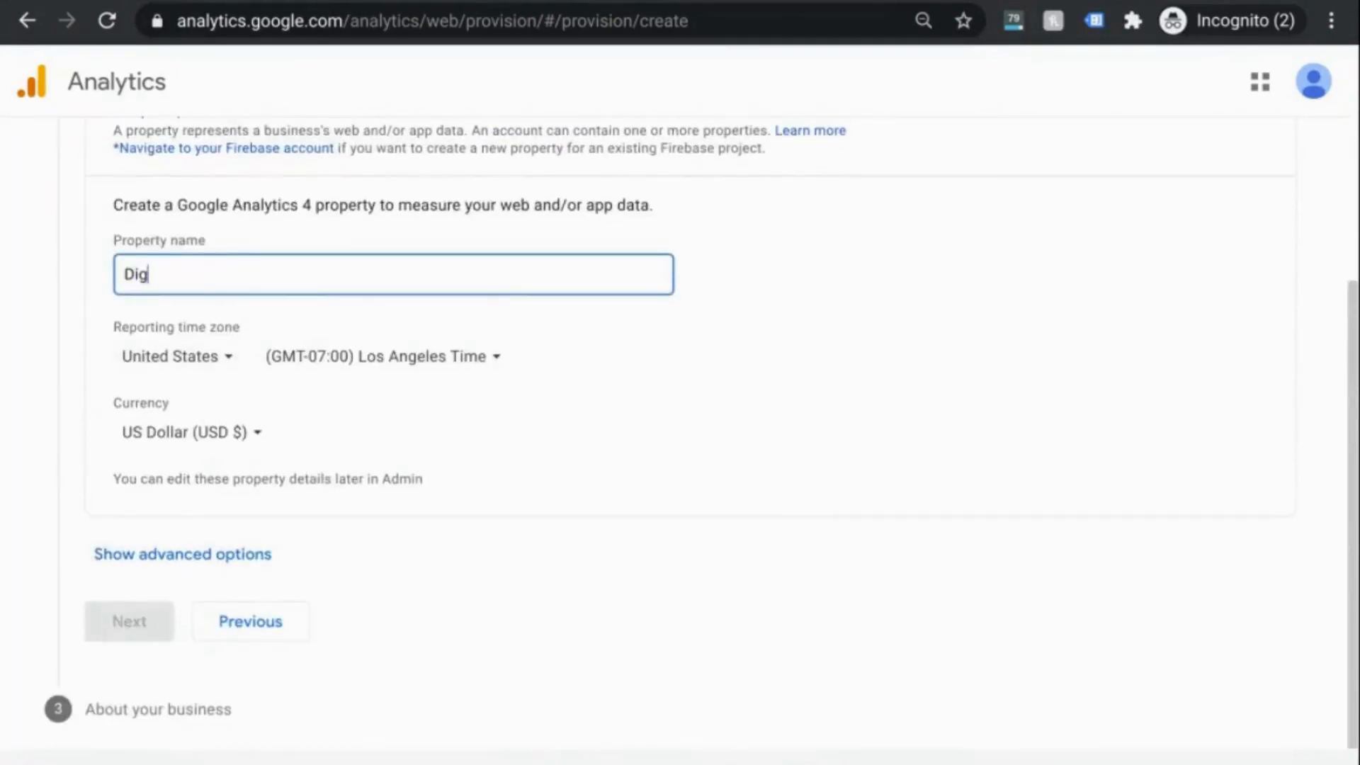
pyautogui.write('ital Sandb')
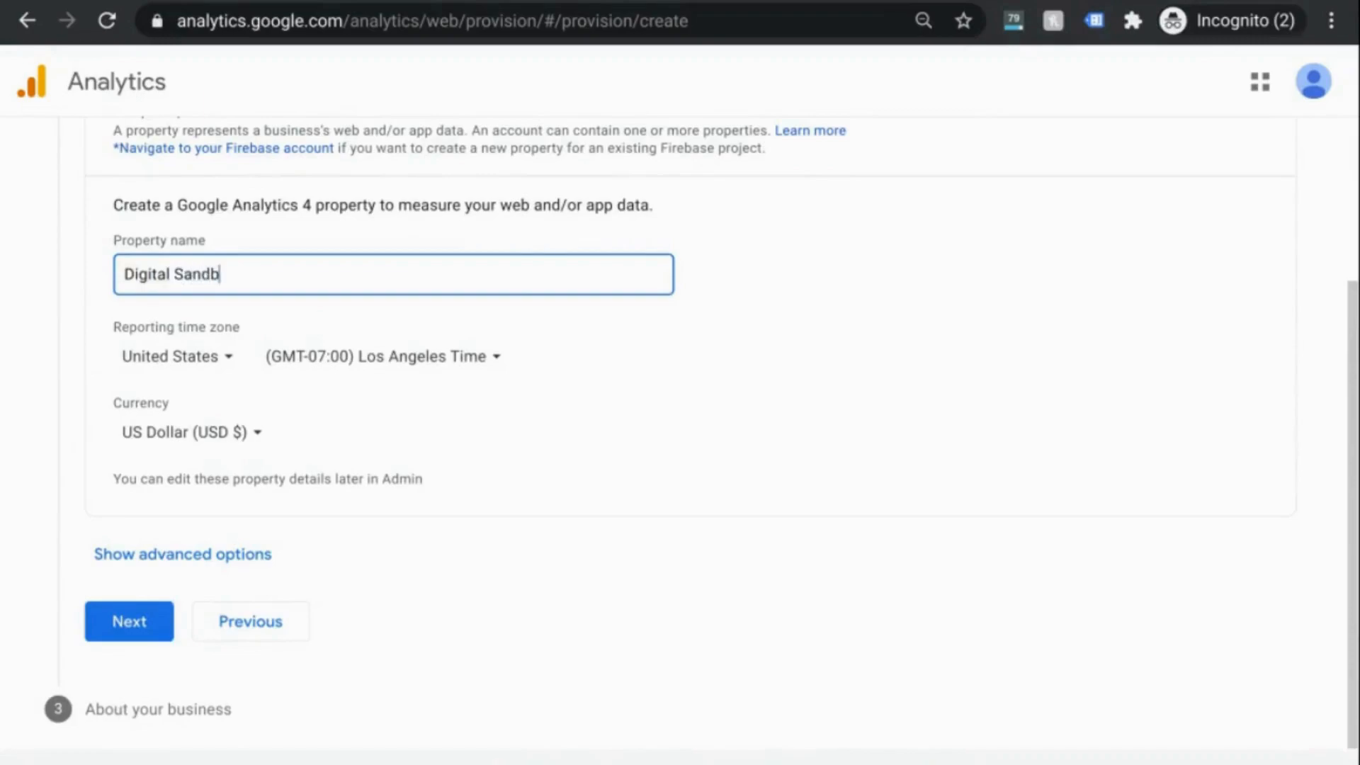
pyautogui.write('ox Website')
pyautogui.click(366, 354)
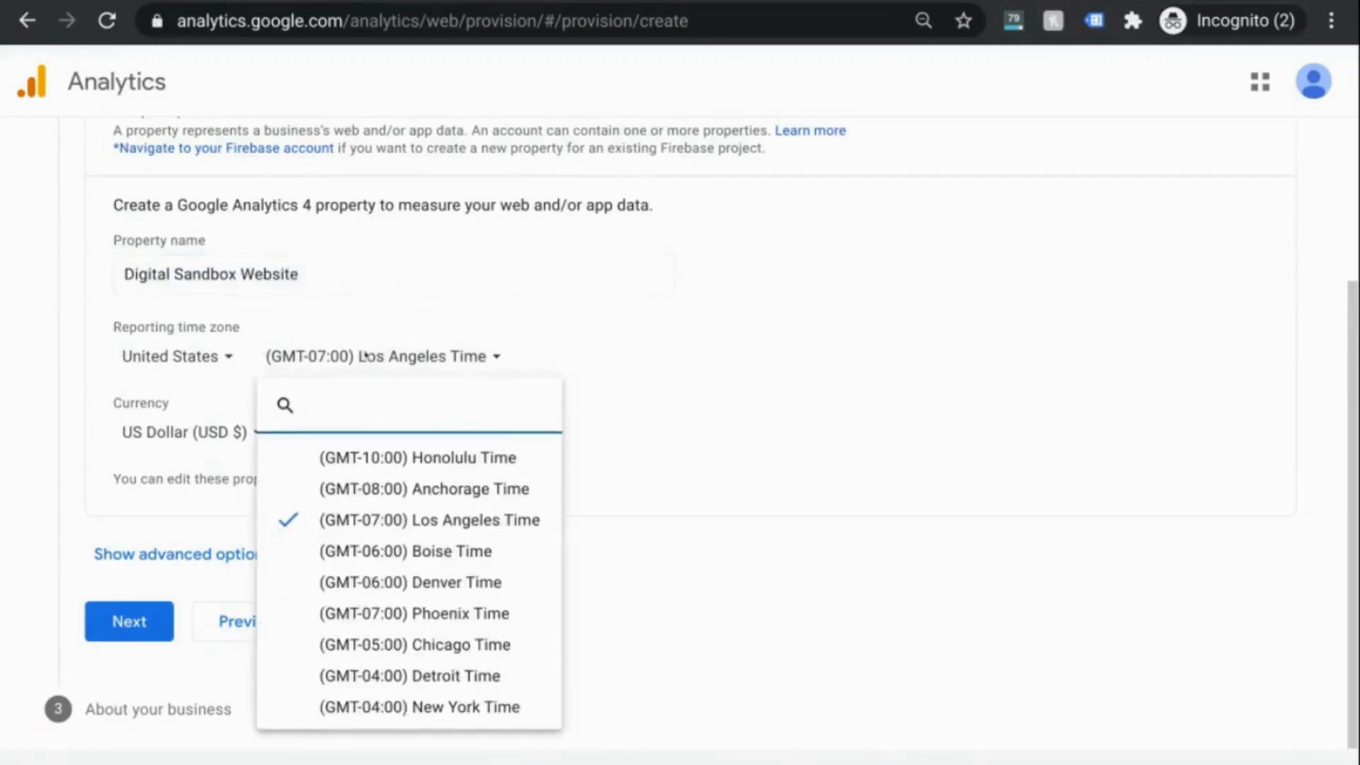
pyautogui.click(416, 707)
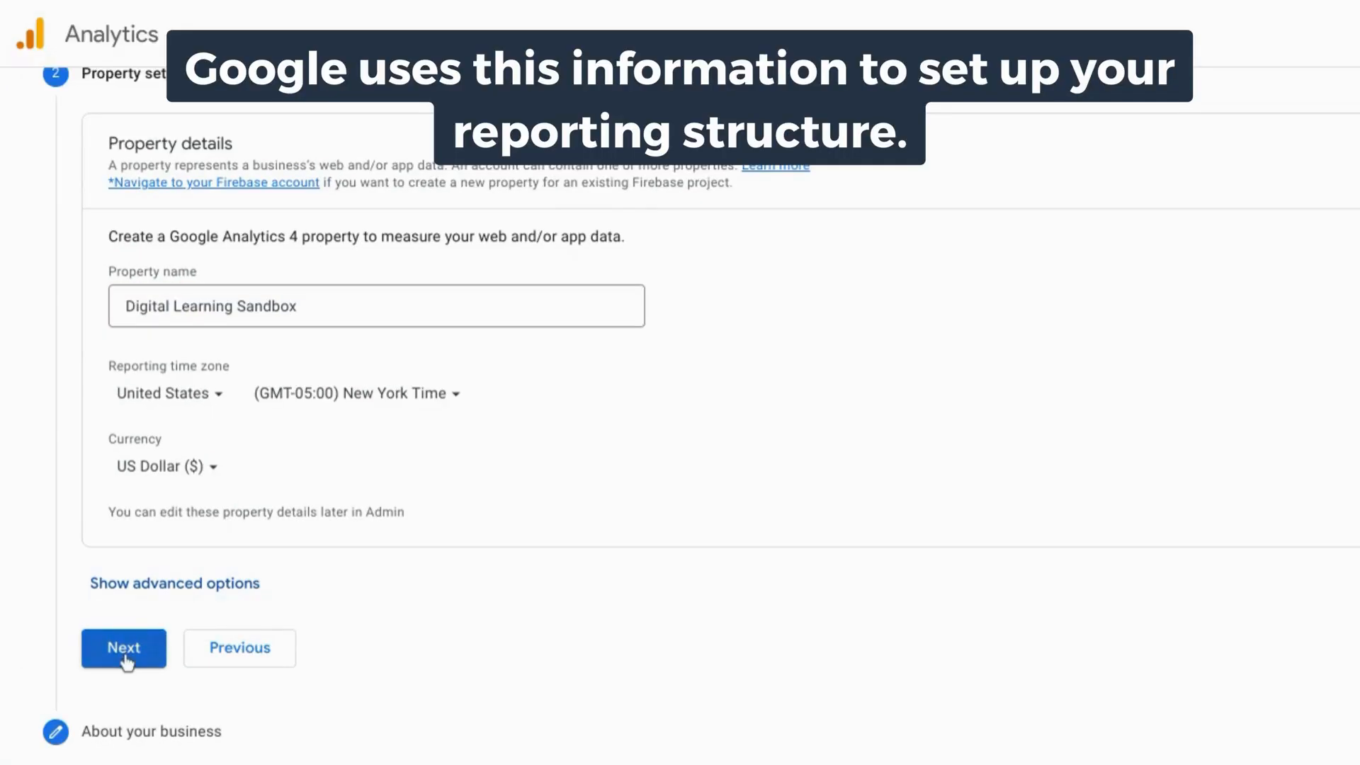
# Step: Continue past the property details and create the property without answering the business information questions
pyautogui.click(124, 649)
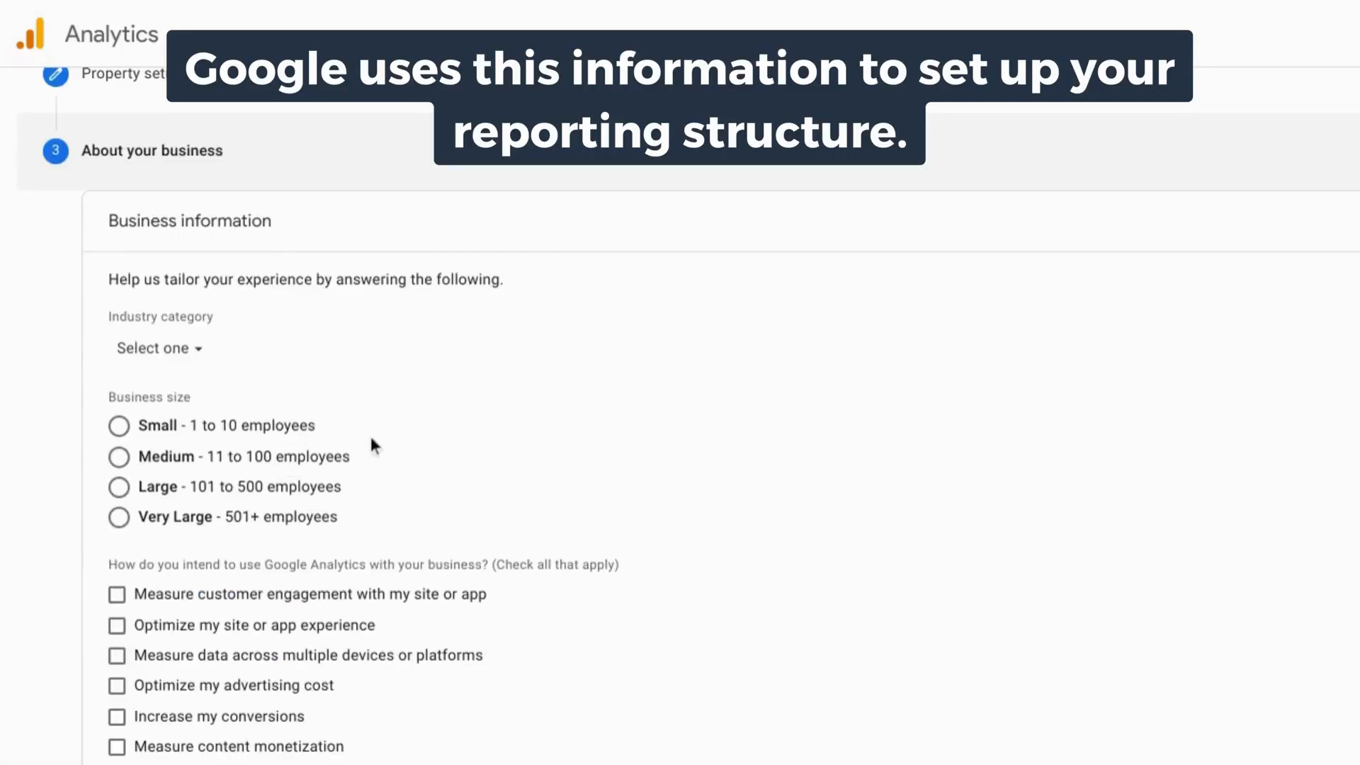
pyautogui.scroll(-3, 371, 439)
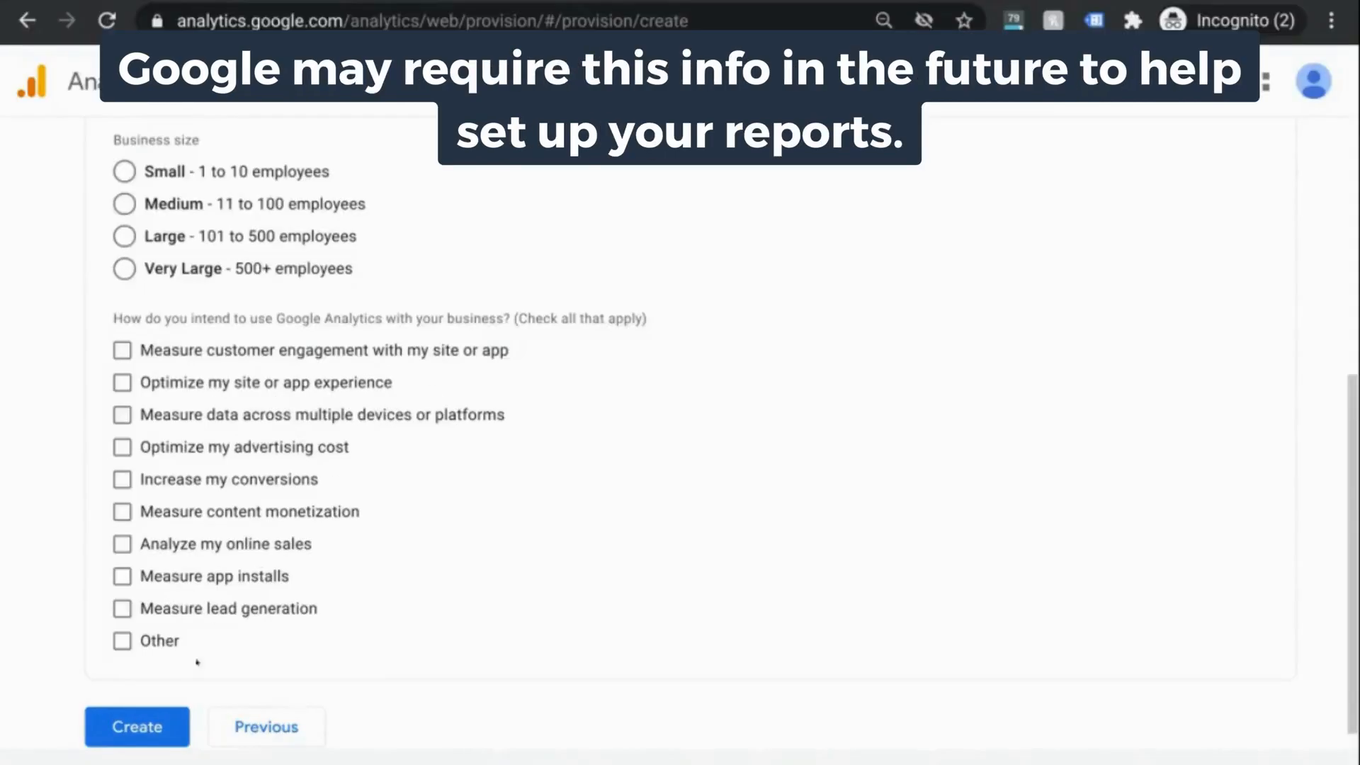
pyautogui.click(137, 727)
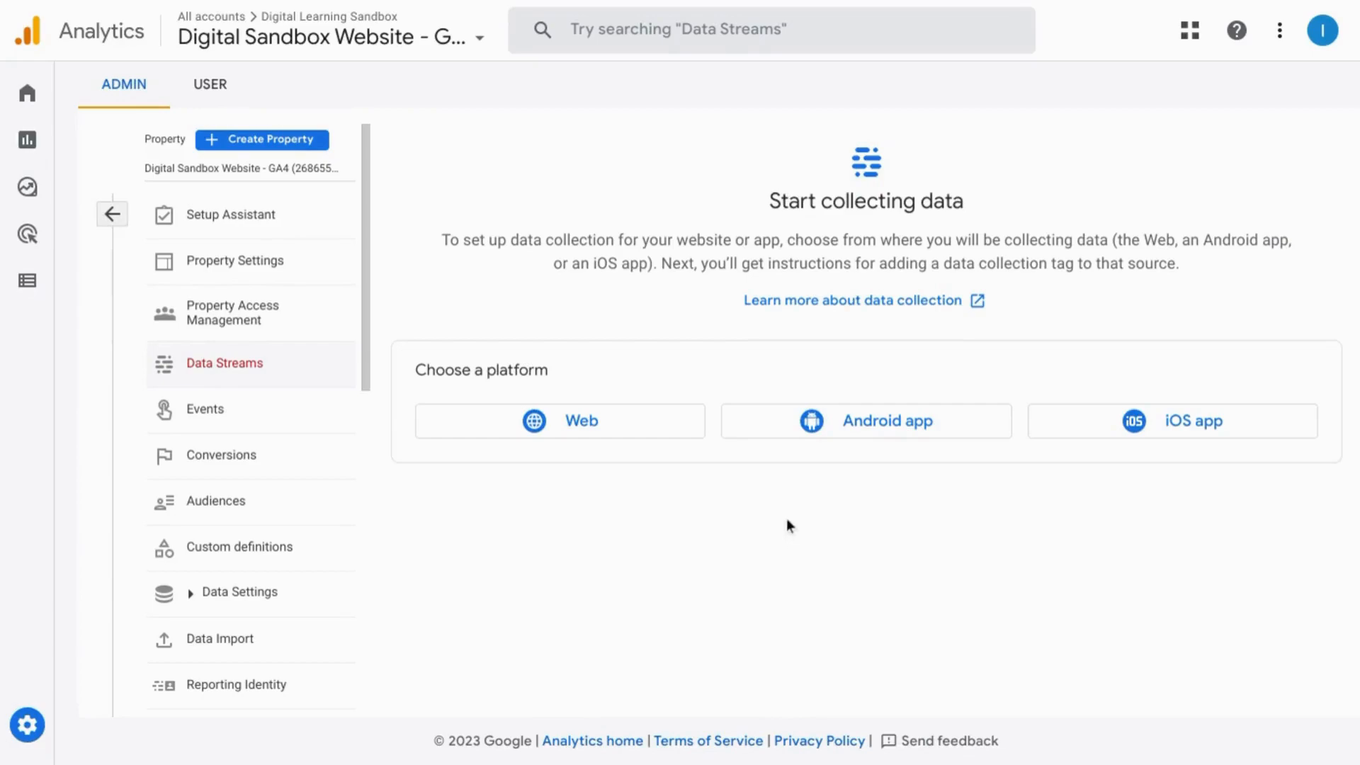
# Step: Start a web data stream and enter digital-learning-sandbox.blogspot.com/ as its website URL
pyautogui.click(602, 427)
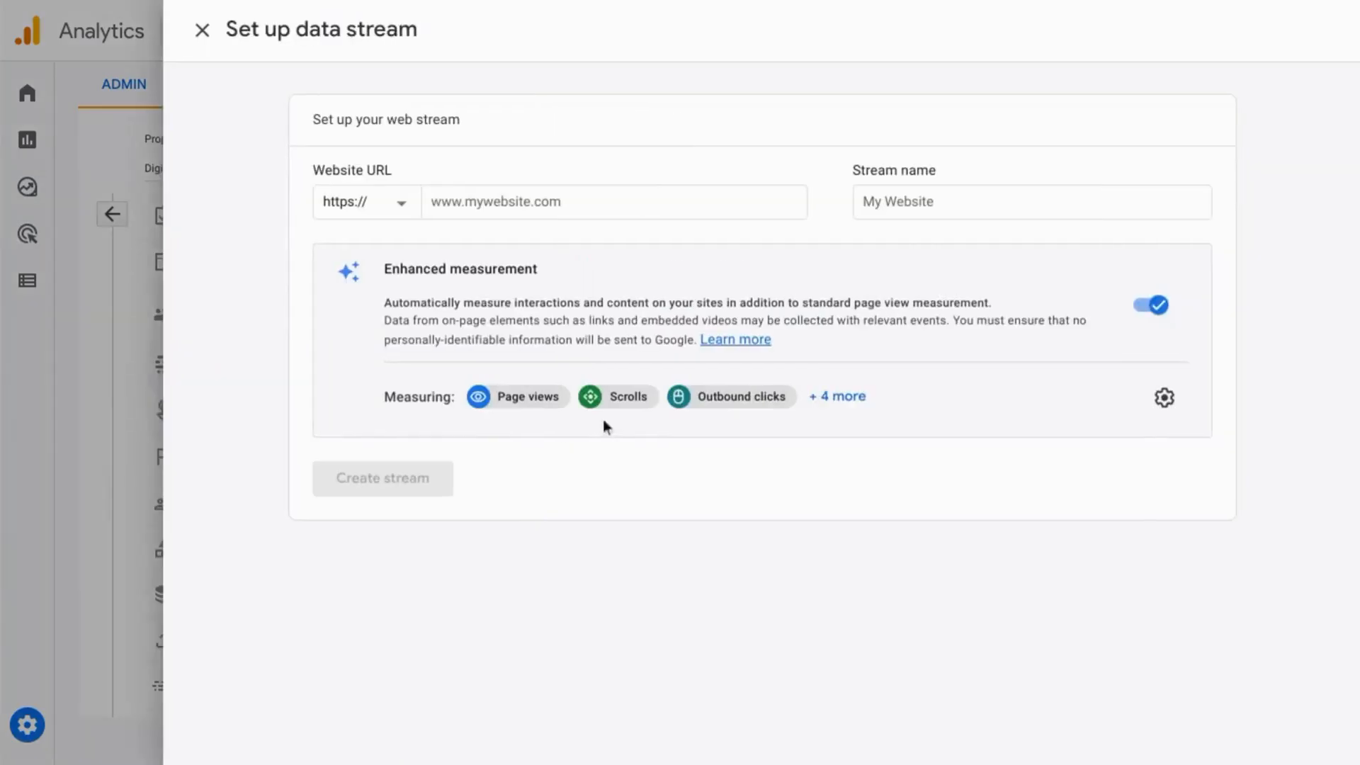
pyautogui.click(524, 214)
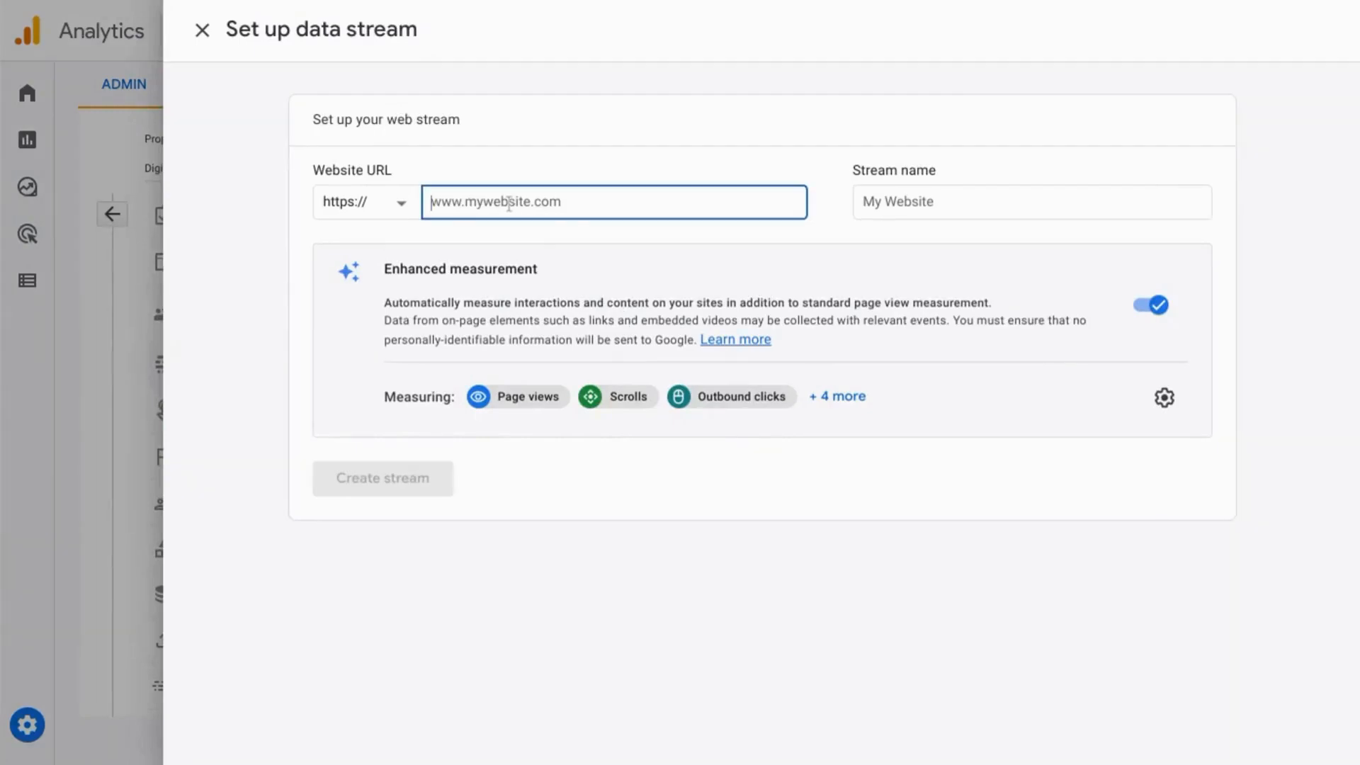
pyautogui.write('dig')
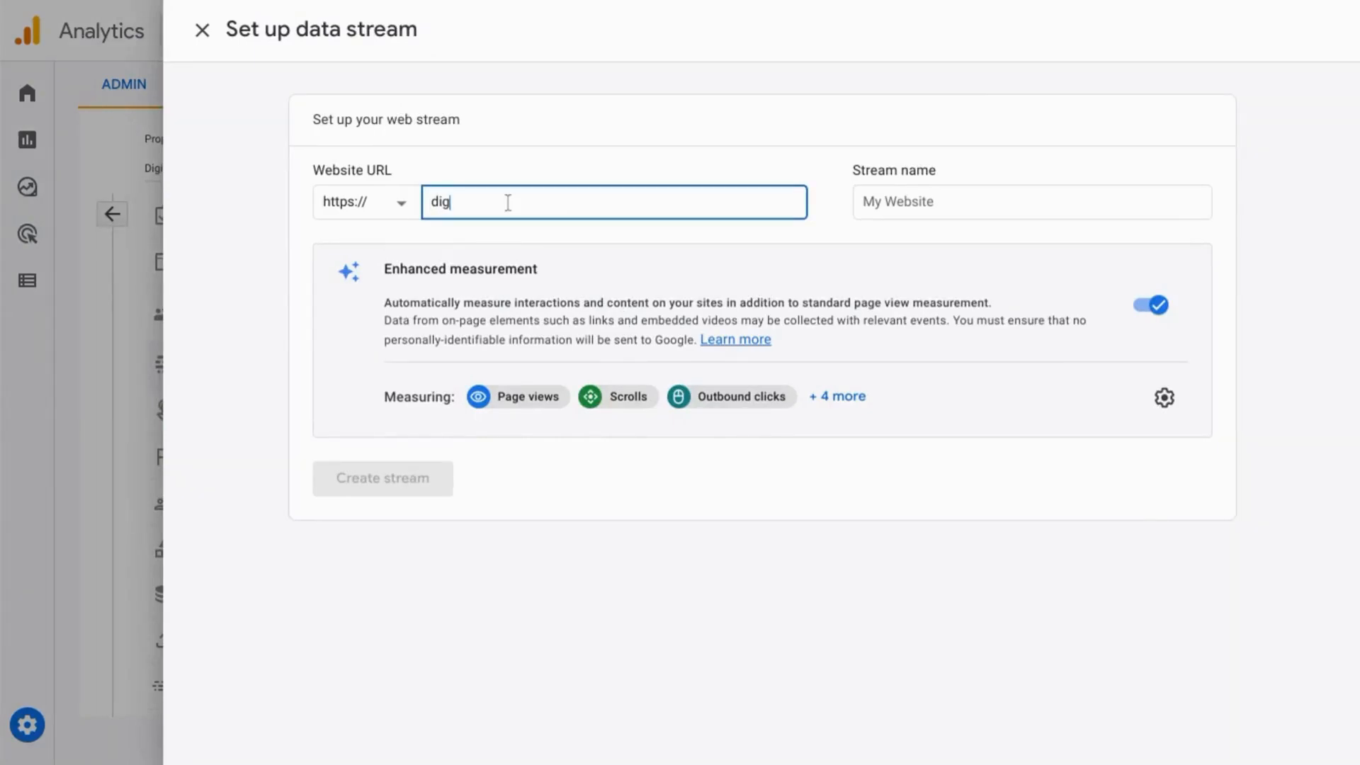
pyautogui.write('ital-learning-sandbox.blogspot.com/')
pyautogui.click(883, 203)
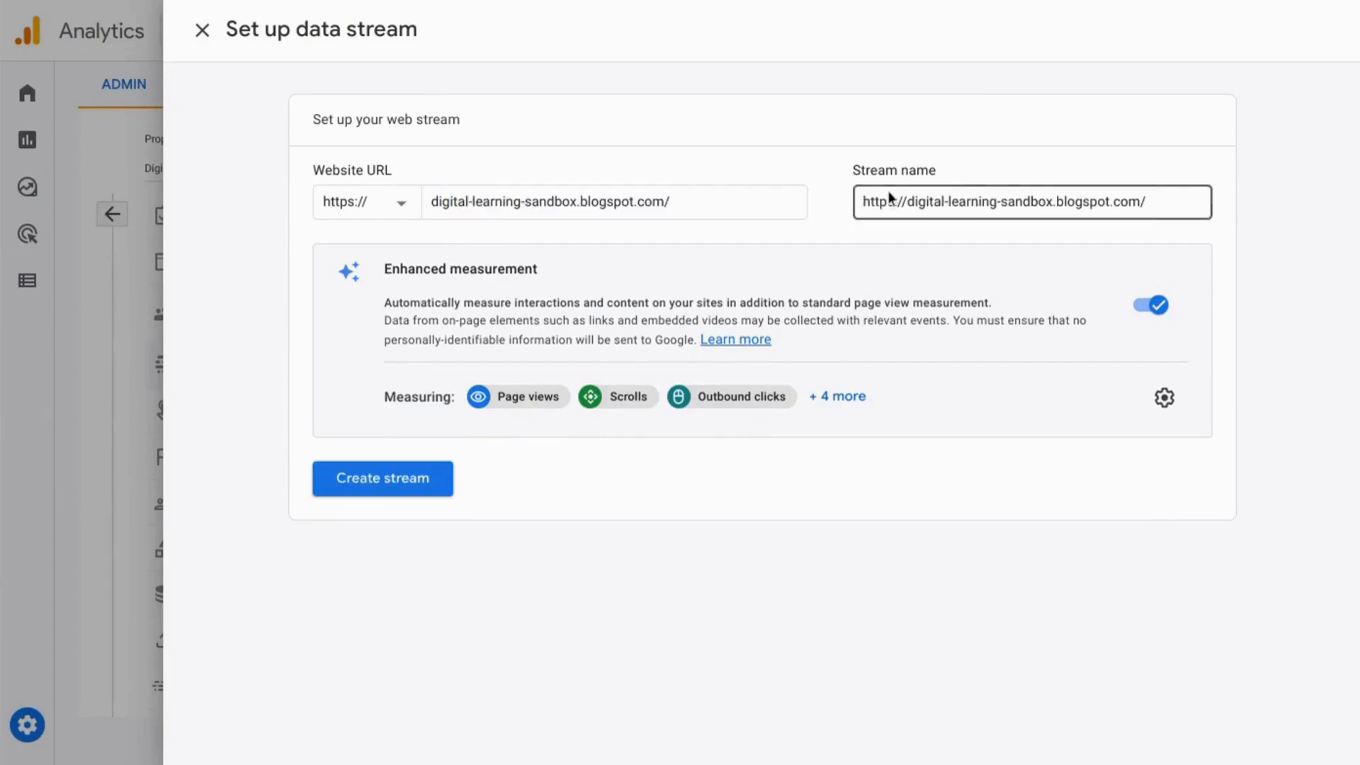
pyautogui.tripleClick(884, 204)
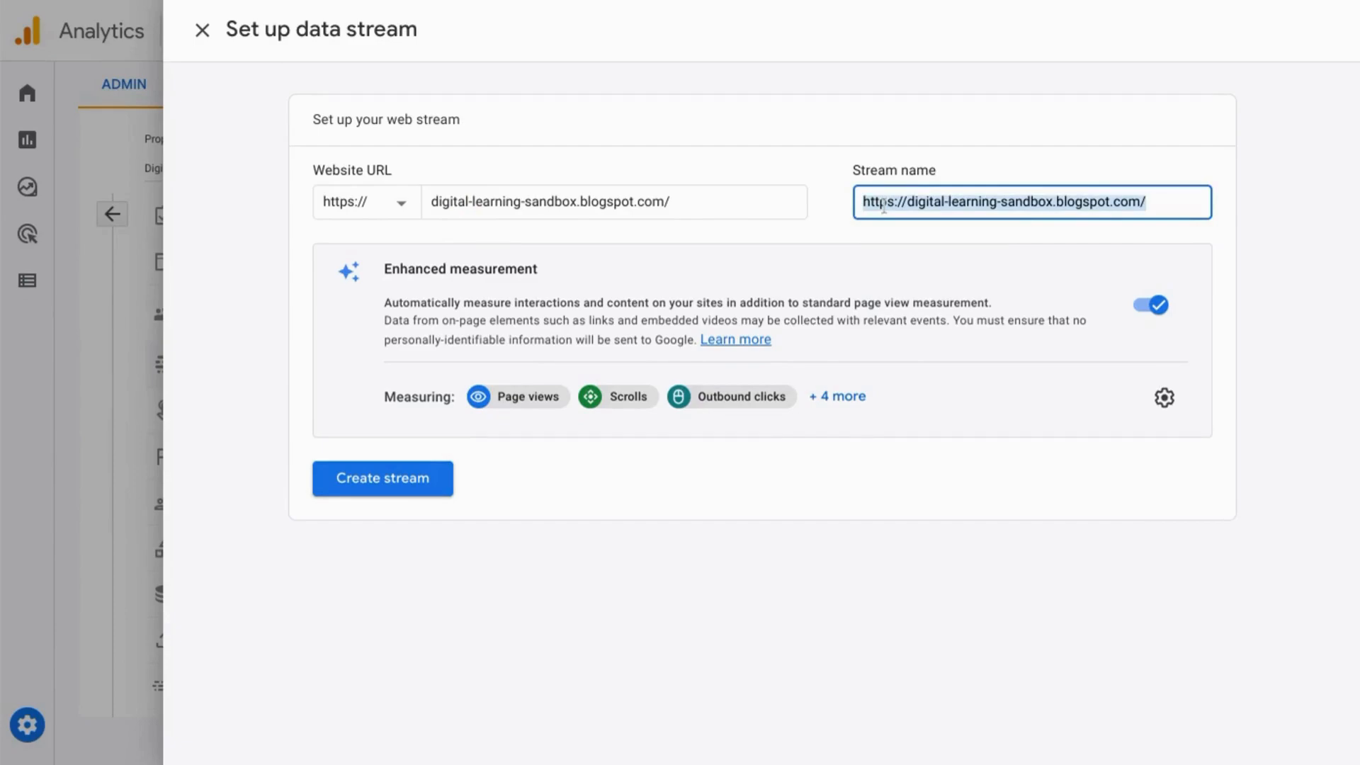
pyautogui.write('Digital Sa')
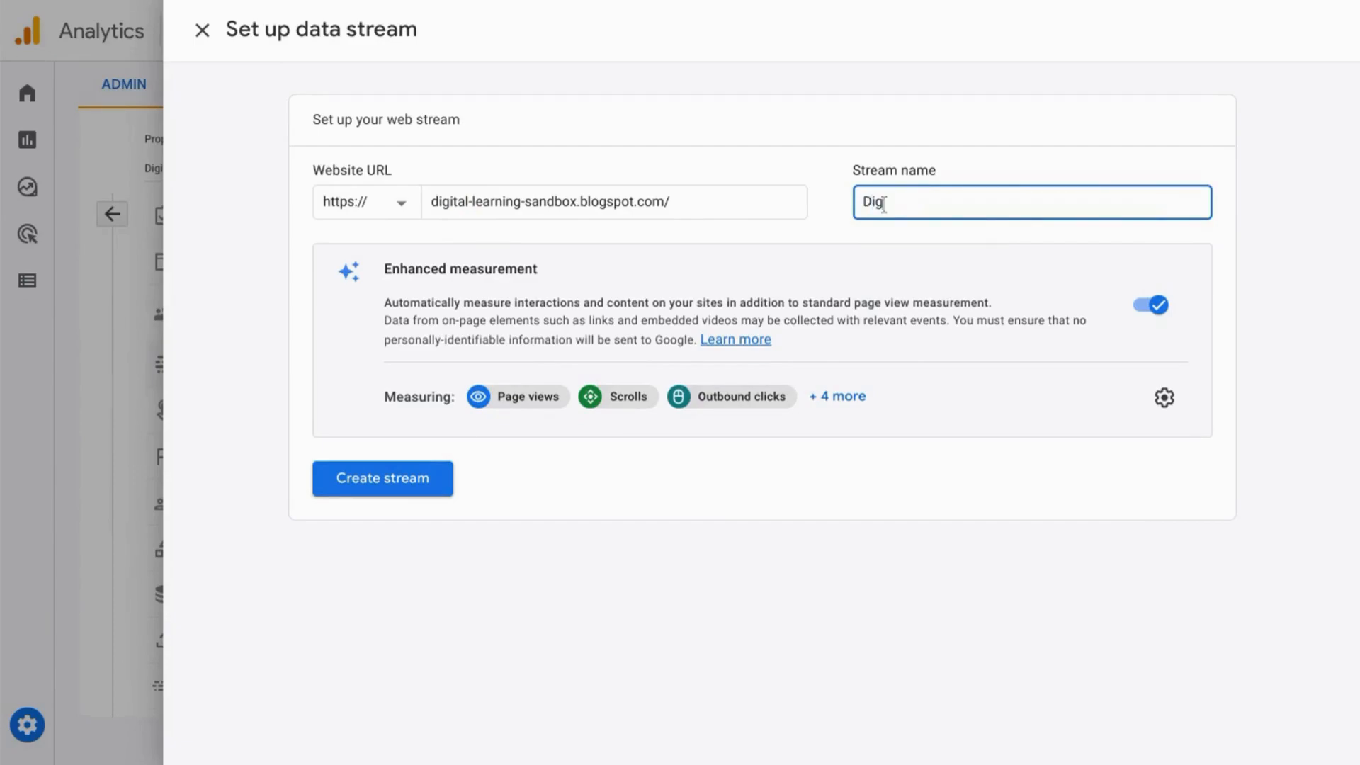
pyautogui.press('BackSpace')
pyautogui.press('BackSpace')
pyautogui.press('BackSpace')
pyautogui.write('Learning Sandbox Webs')
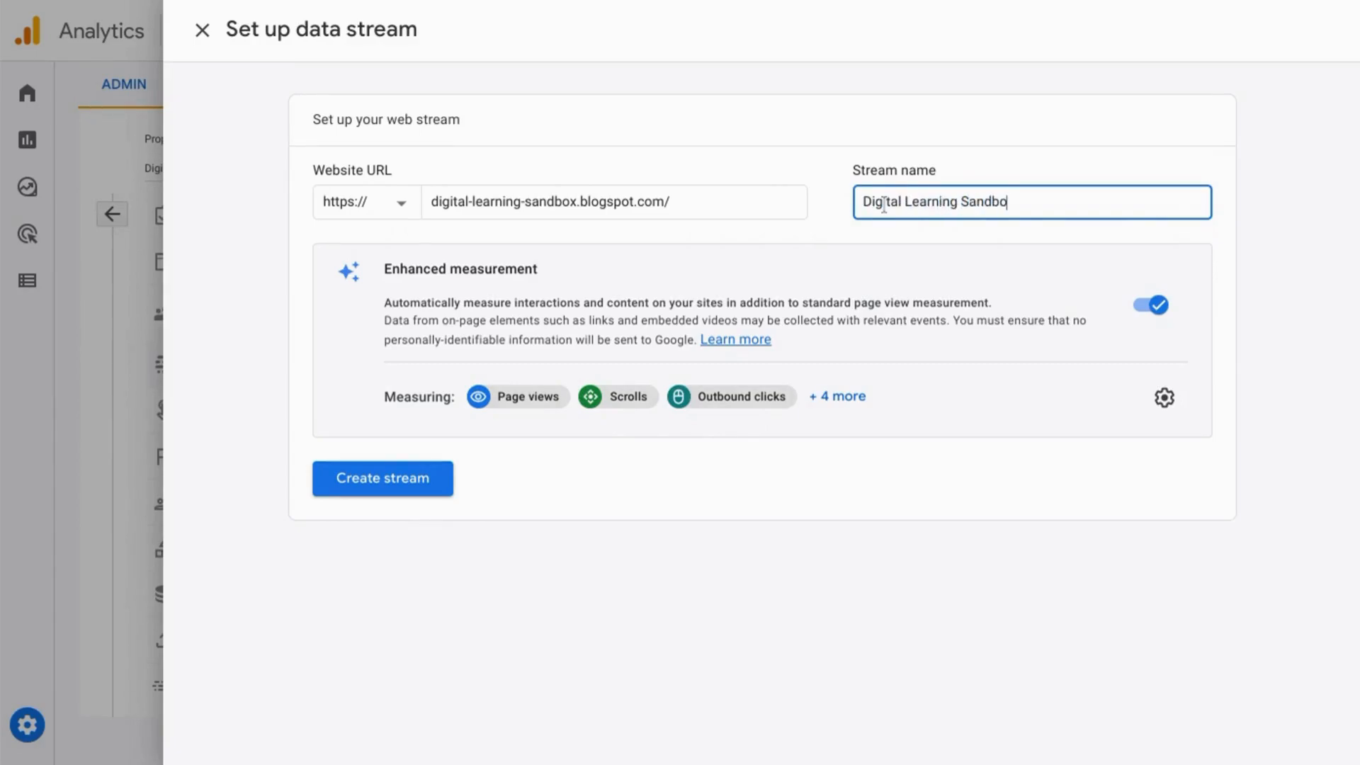
pyautogui.write('ite')
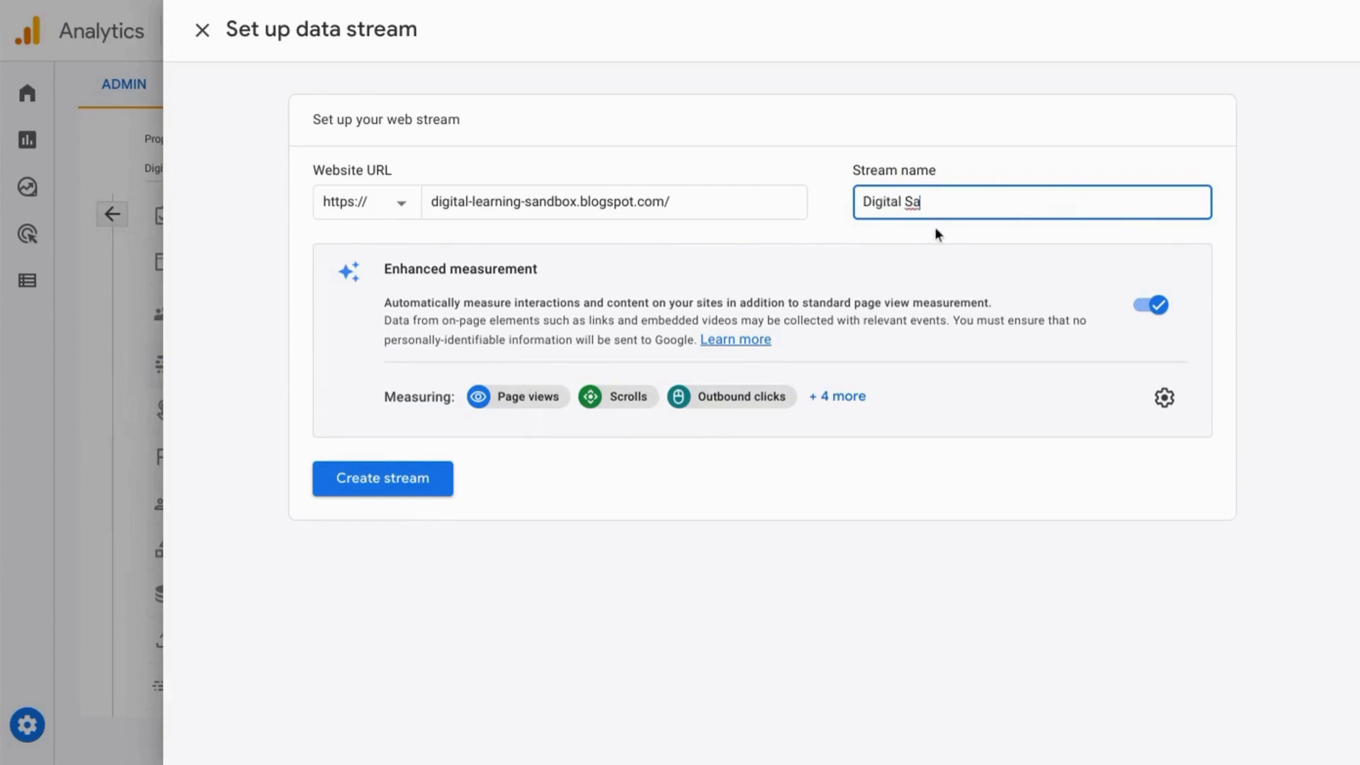
pyautogui.press('super+z')
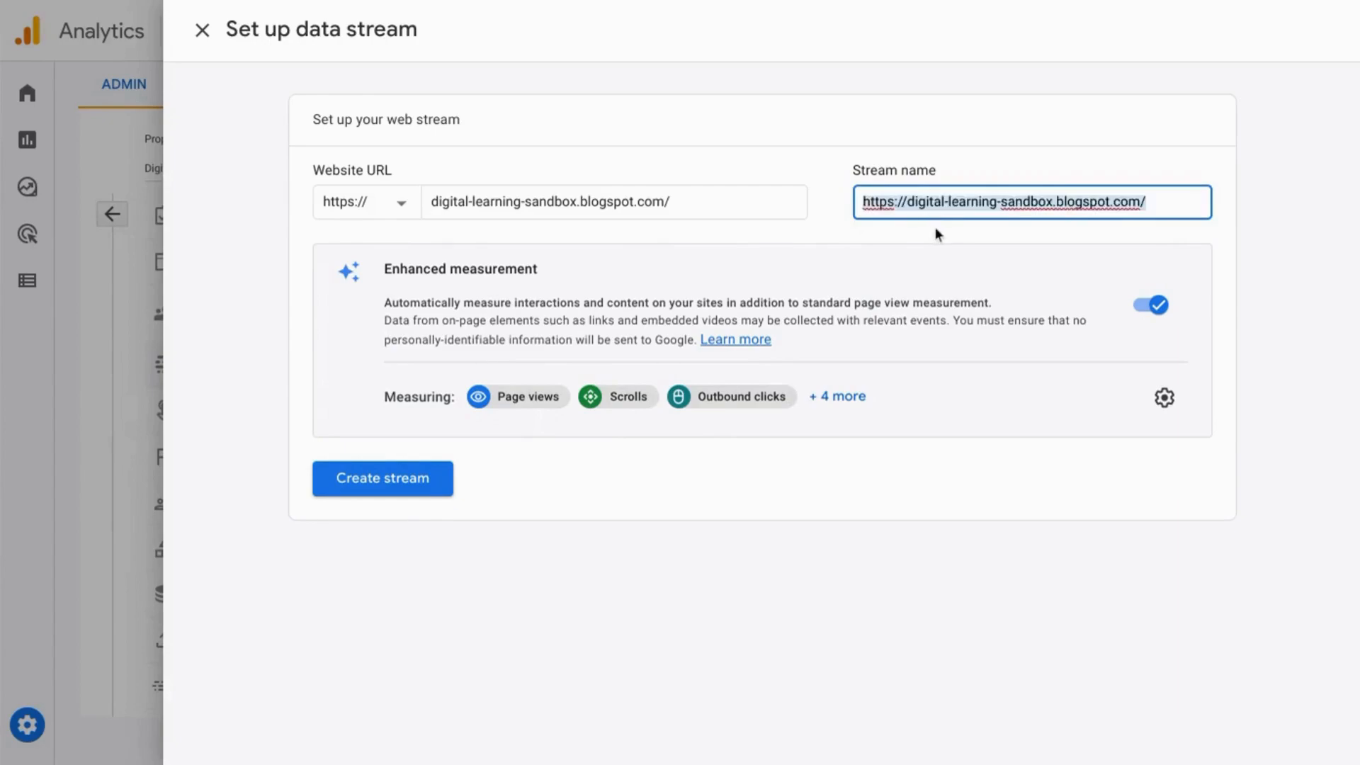
pyautogui.click(814, 233)
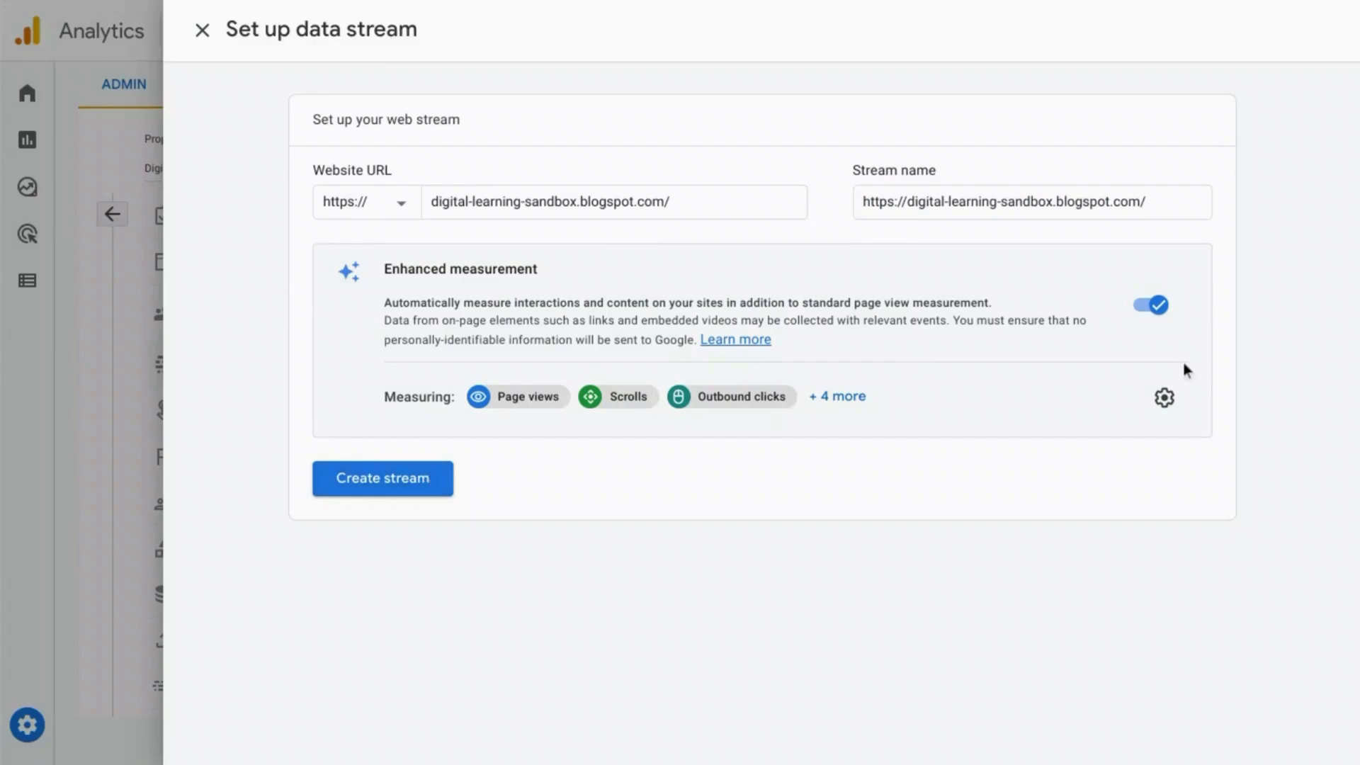
# Step: Check the enhanced measurement settings and create the web stream
pyautogui.click(1165, 398)
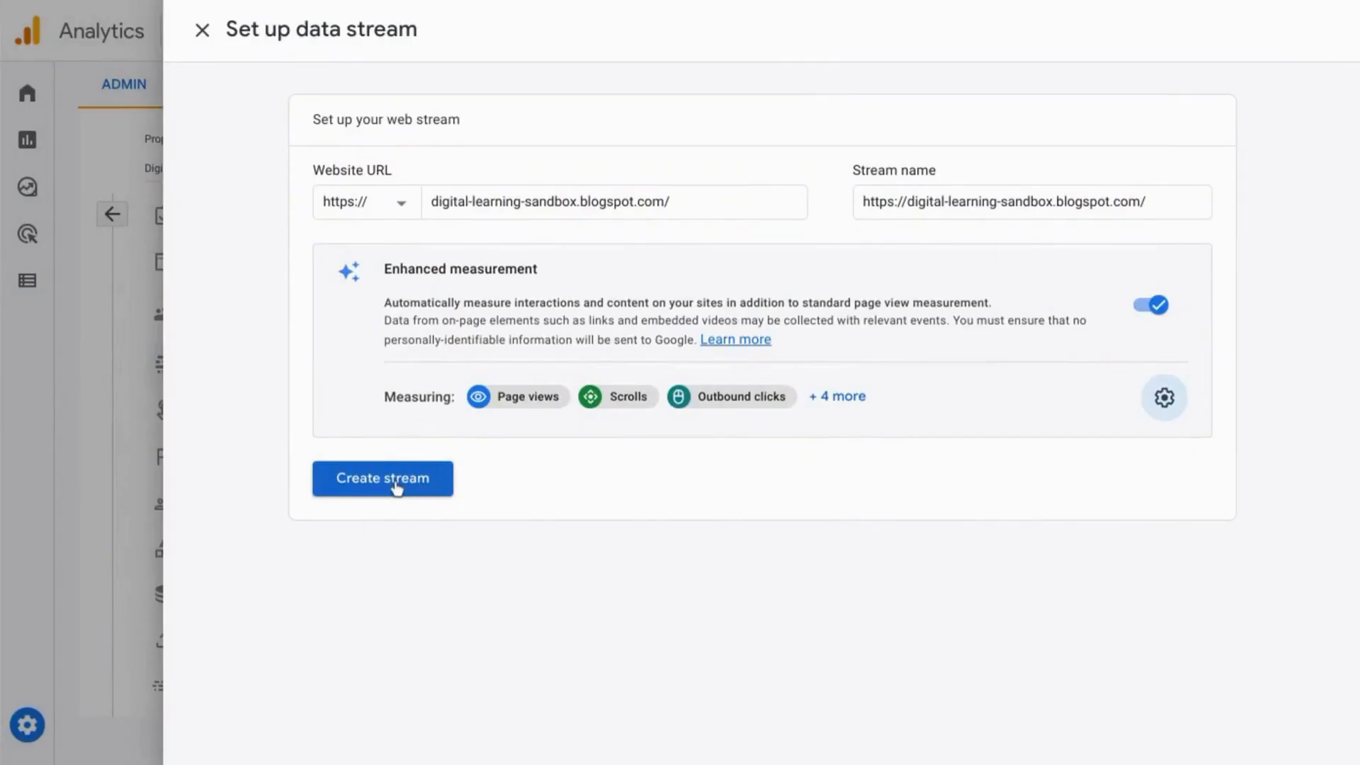
pyautogui.click(395, 483)
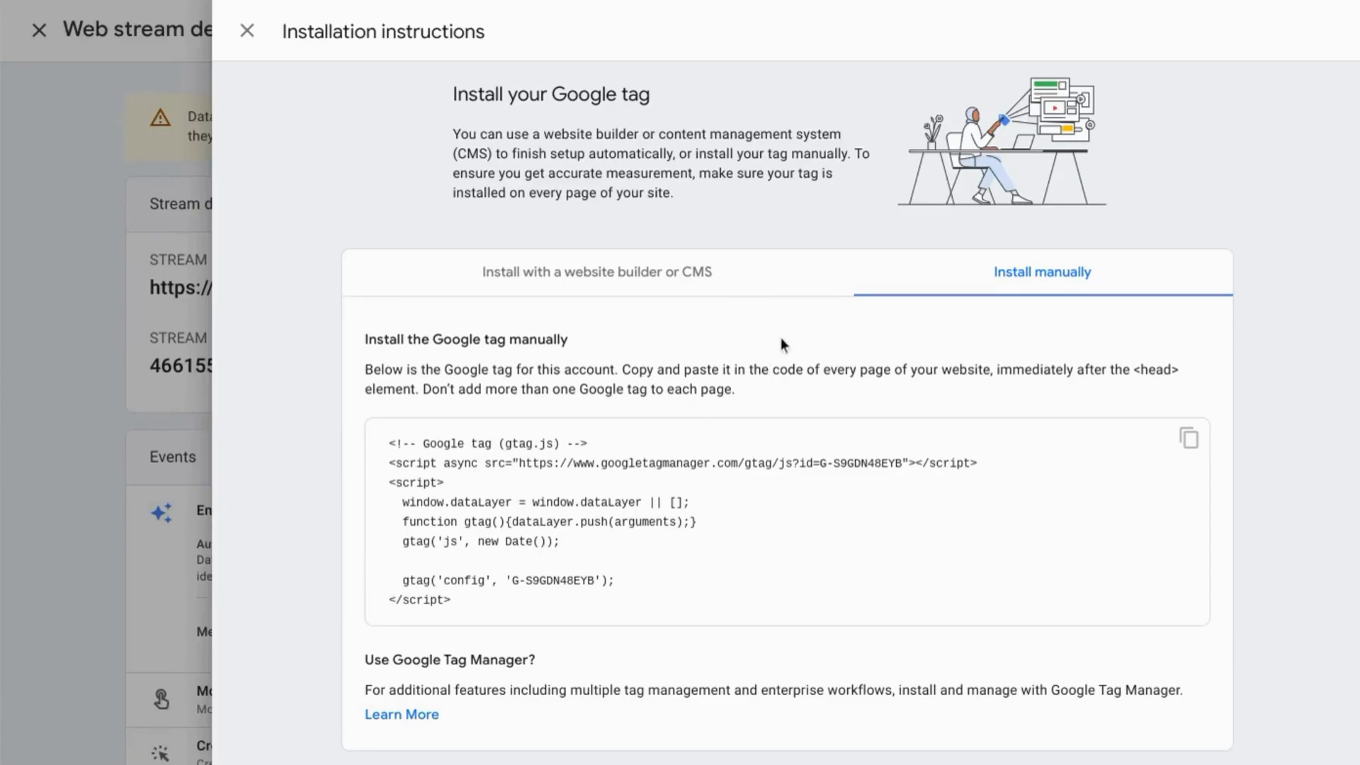
# Step: Examine the website builder instructions for installing the Google tag, choosing the Site Kit plugin as the platform
pyautogui.click(586, 283)
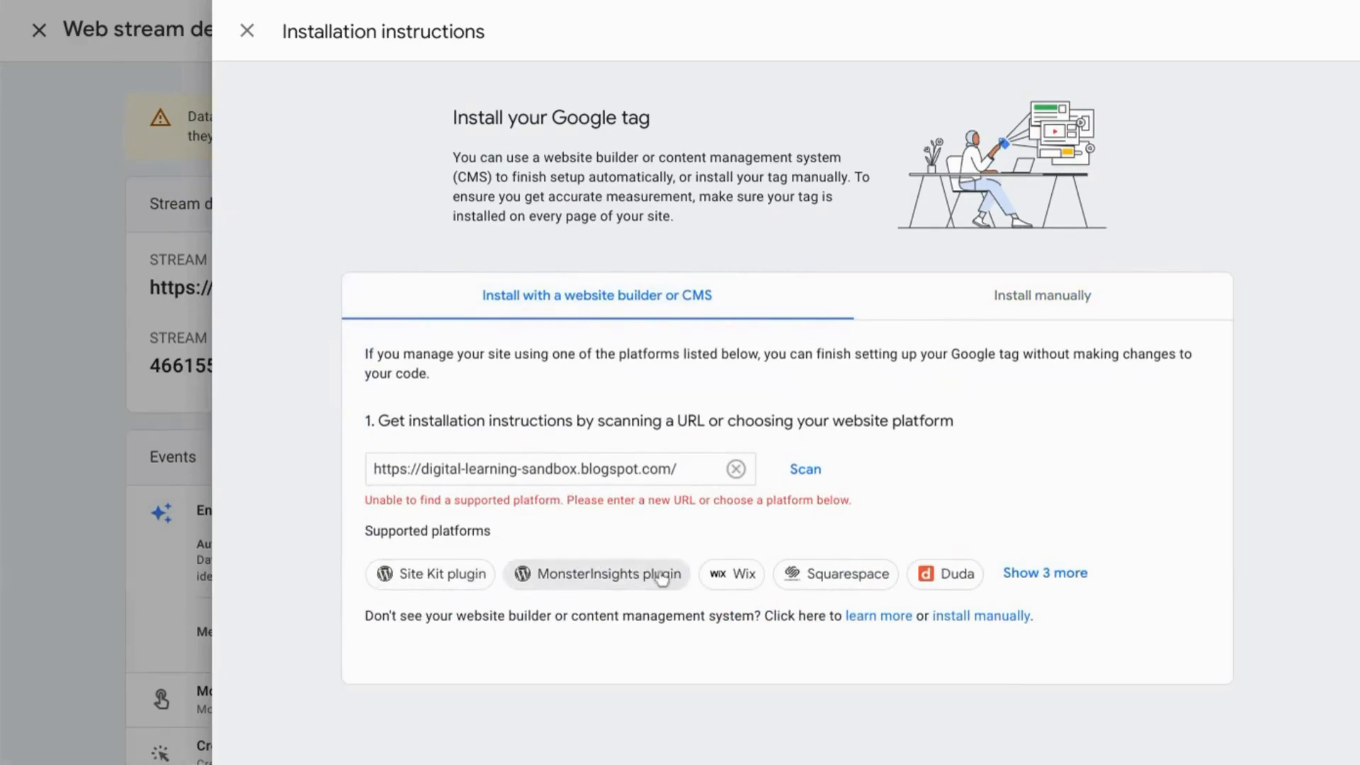
pyautogui.click(1020, 576)
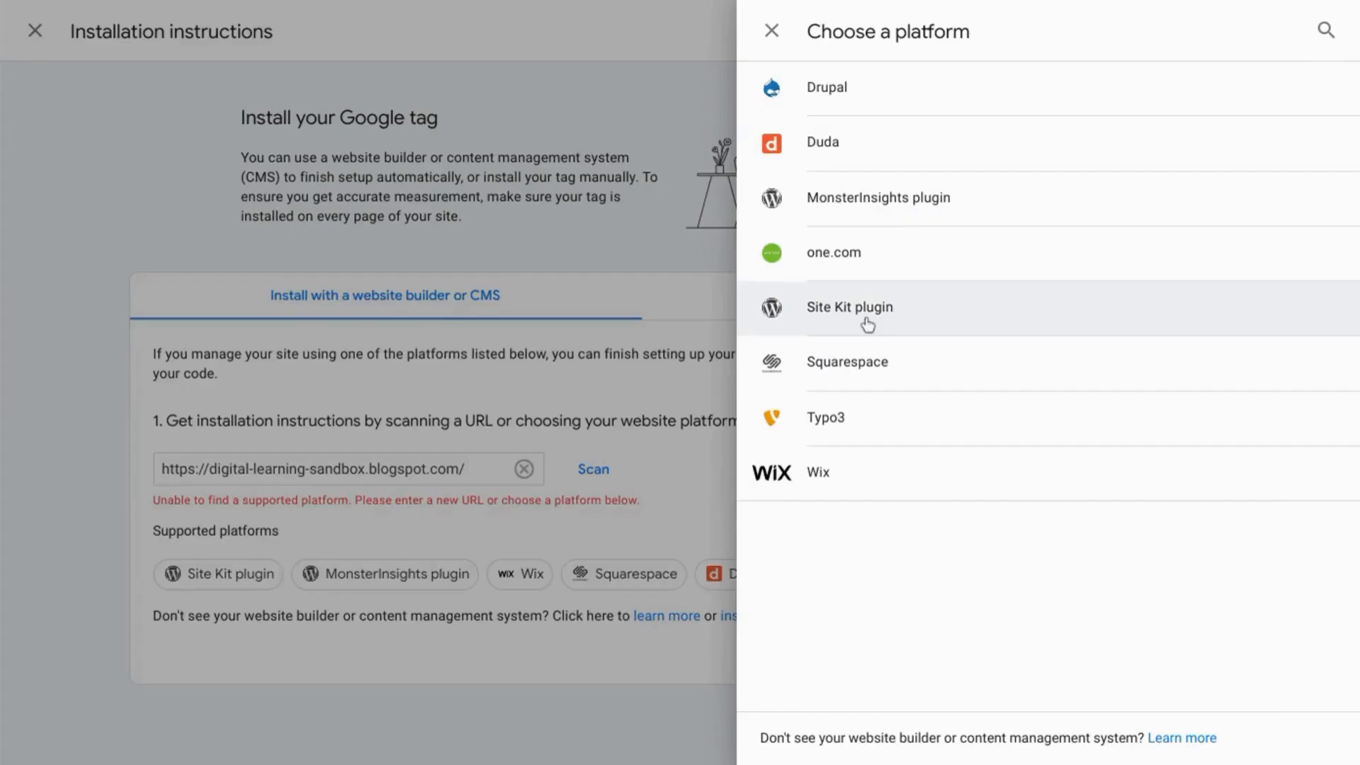
pyautogui.click(867, 322)
pyautogui.scroll(-3, 697, 523)
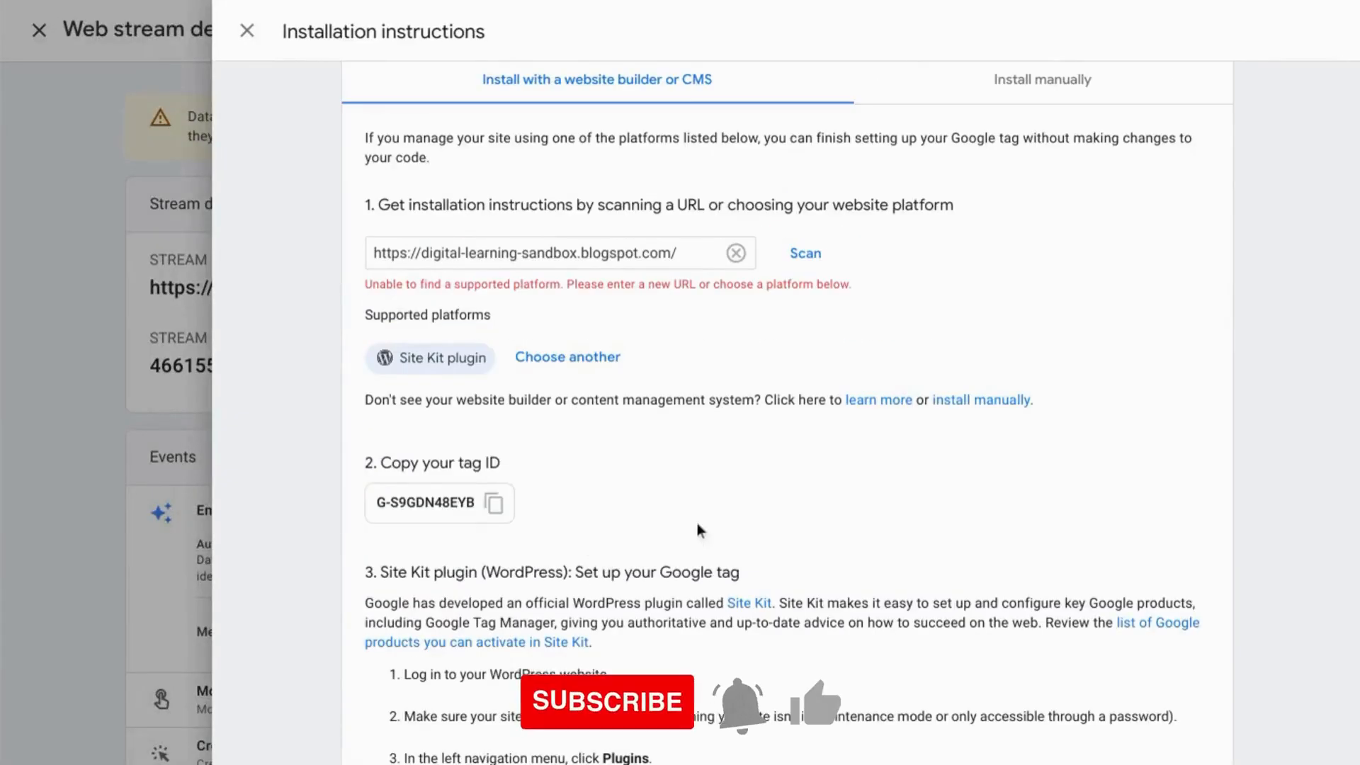
pyautogui.scroll(-3, 571, 388)
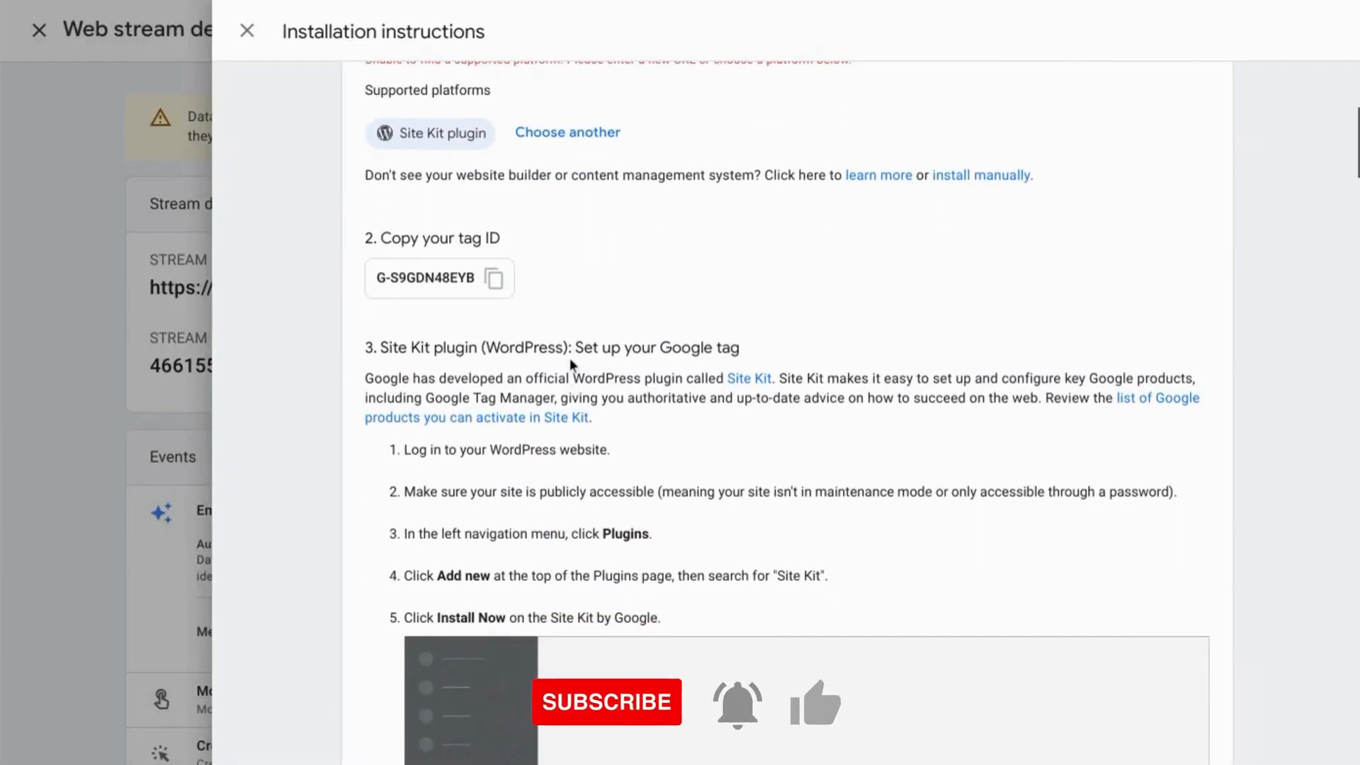
pyautogui.scroll(-10, 571, 282)
pyautogui.scroll(-15, 571, 263)
pyautogui.scroll(-20, 569, 261)
pyautogui.scroll(-6, 619, 168)
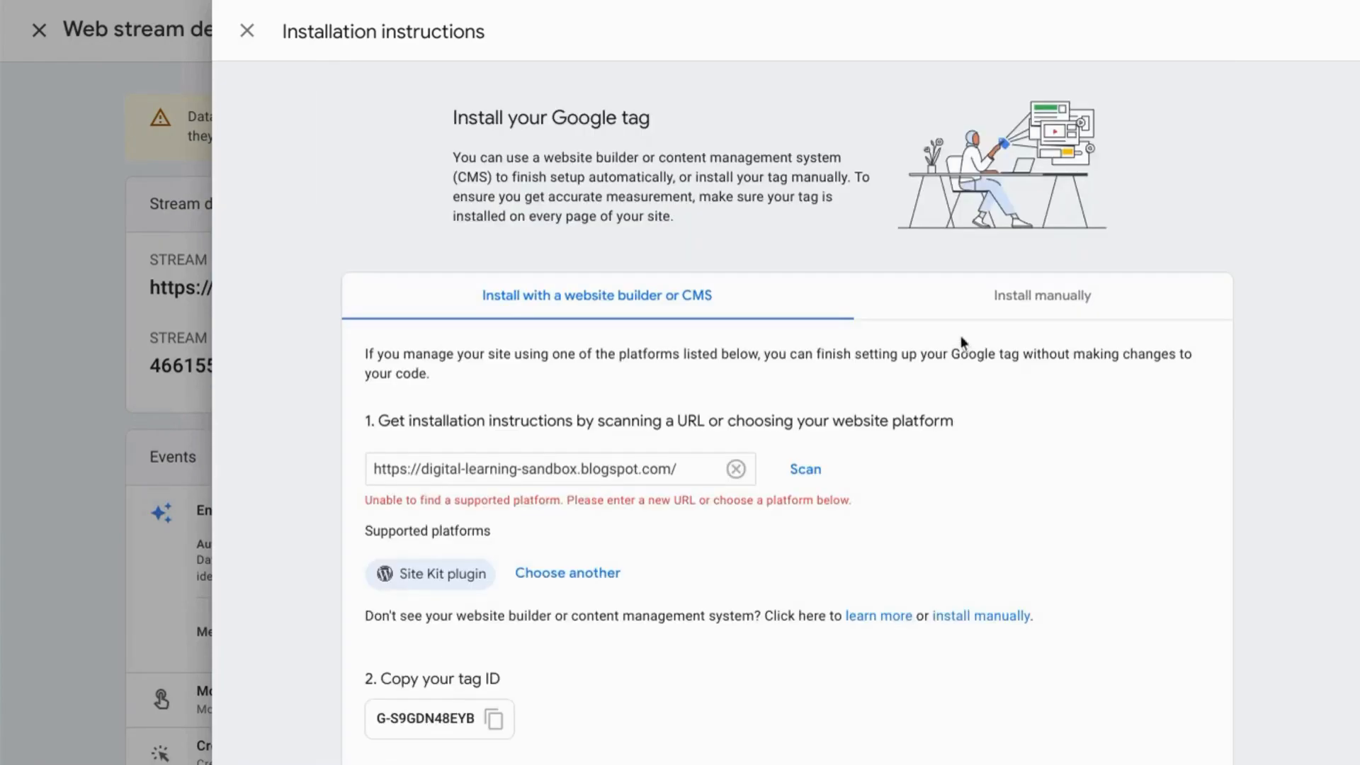
# Step: Show the manual installation instructions and copy the complete Google tag code
pyautogui.click(1036, 301)
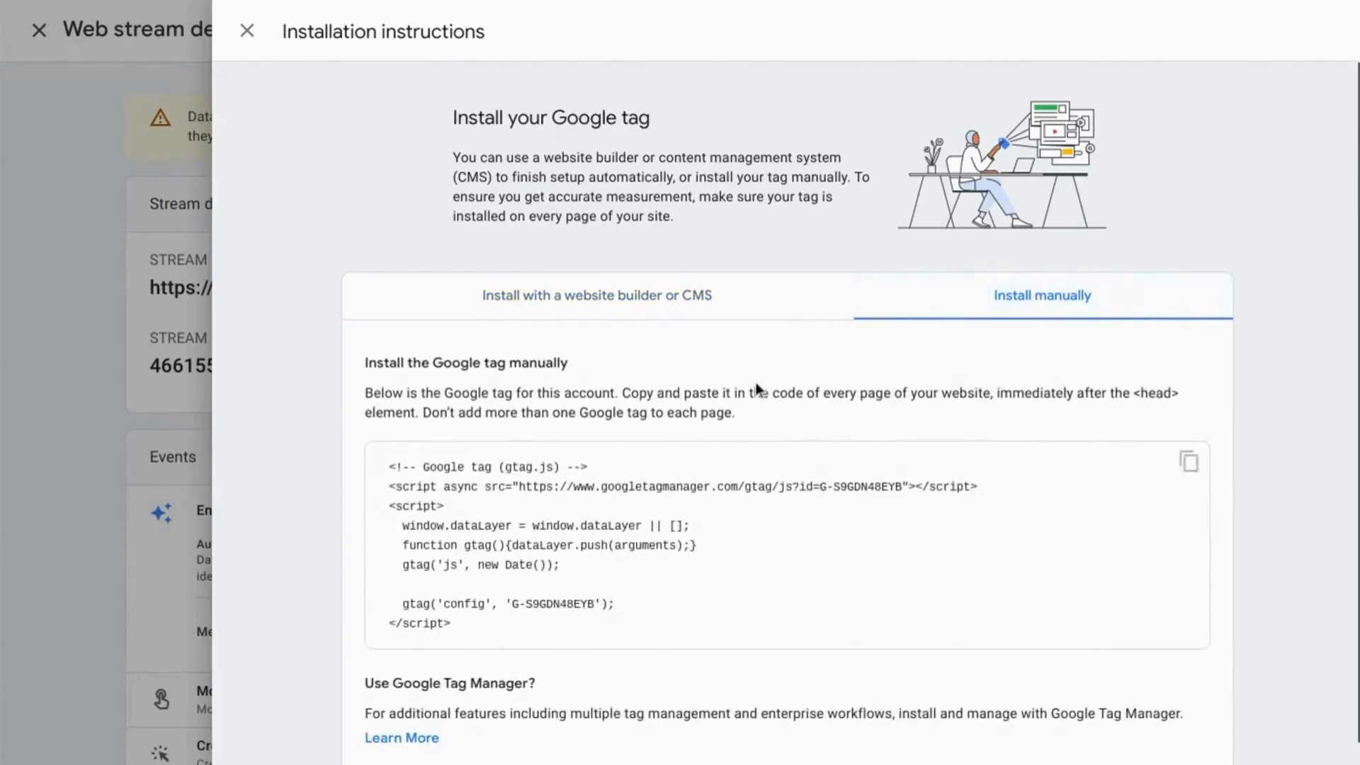
pyautogui.scroll(-1, 756, 388)
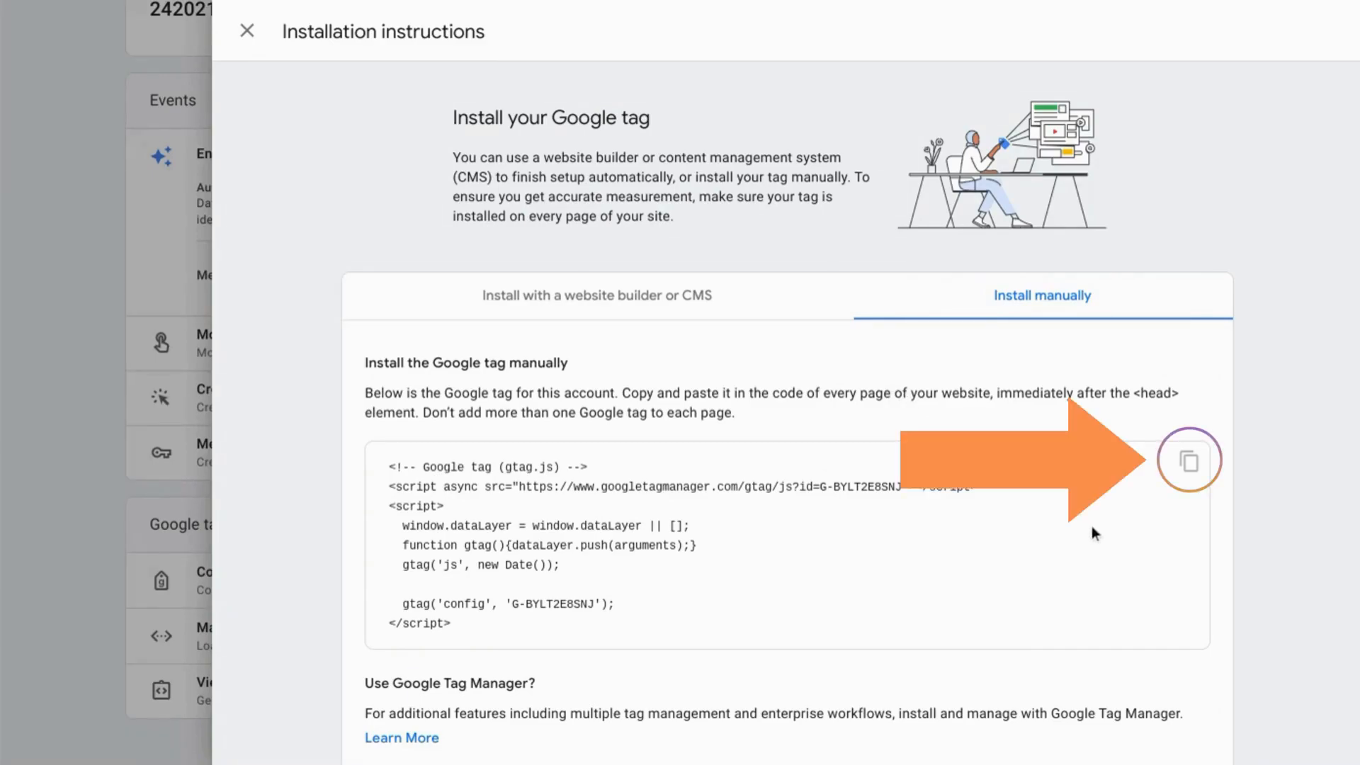
pyautogui.click(1190, 461)
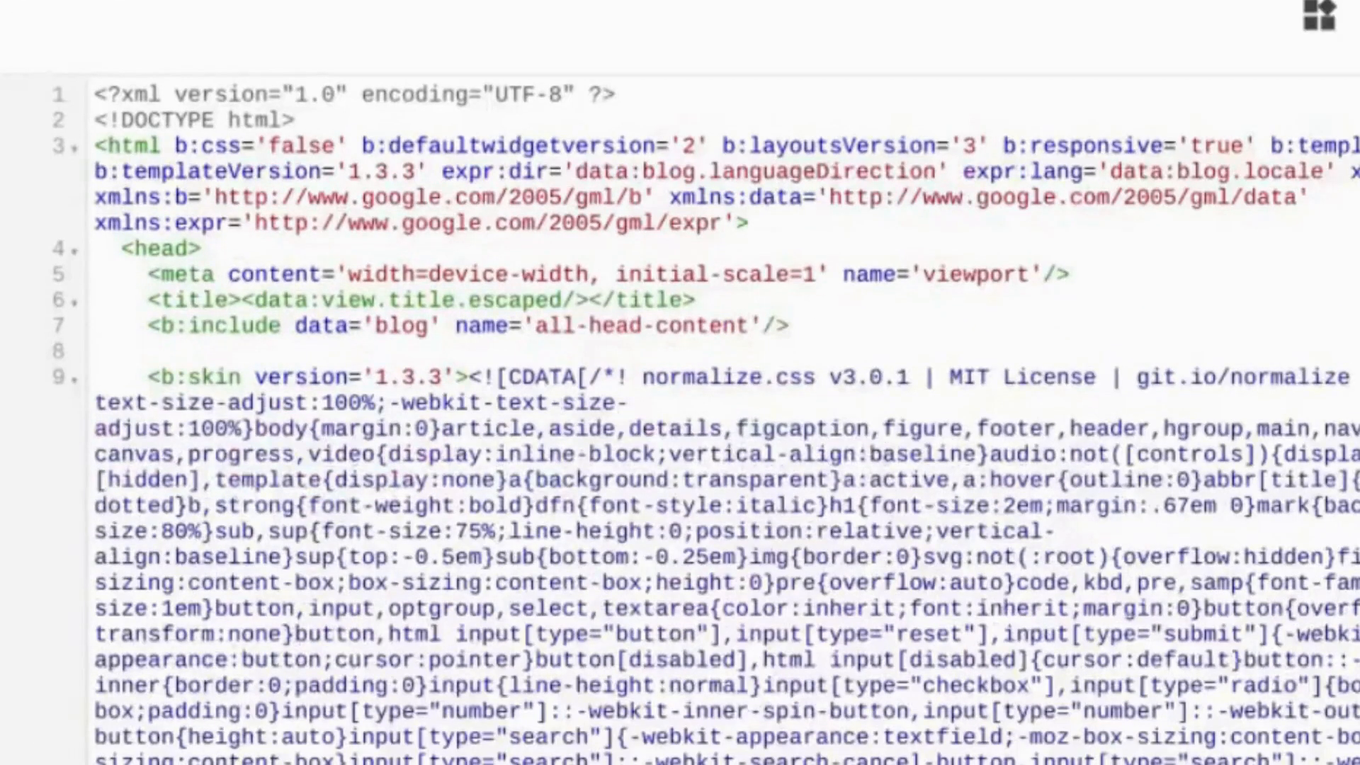
# Step: Paste the copied Google tag on a new line right after the opening <head> tag in the blog theme's HTML
pyautogui.click(216, 244)
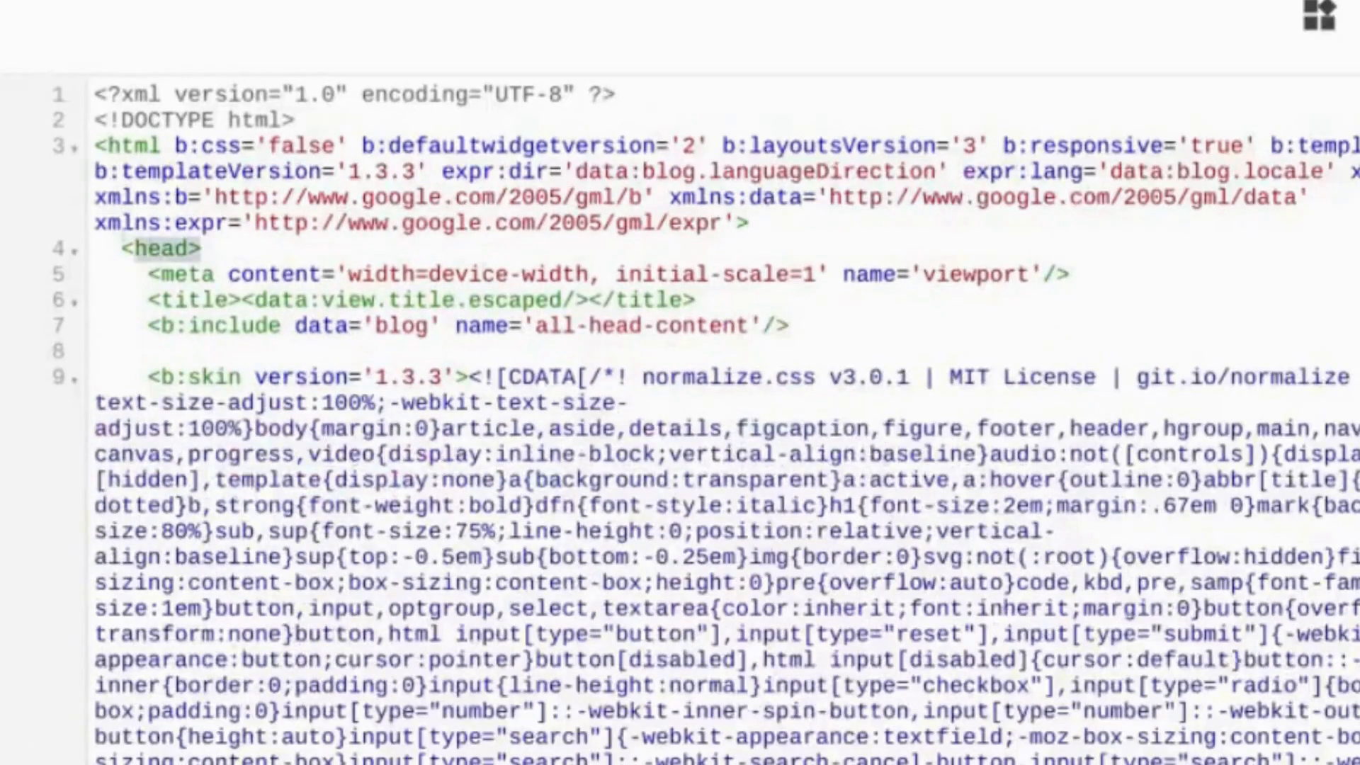
pyautogui.press('Return')
pyautogui.hotkey('ctrl', 'v')
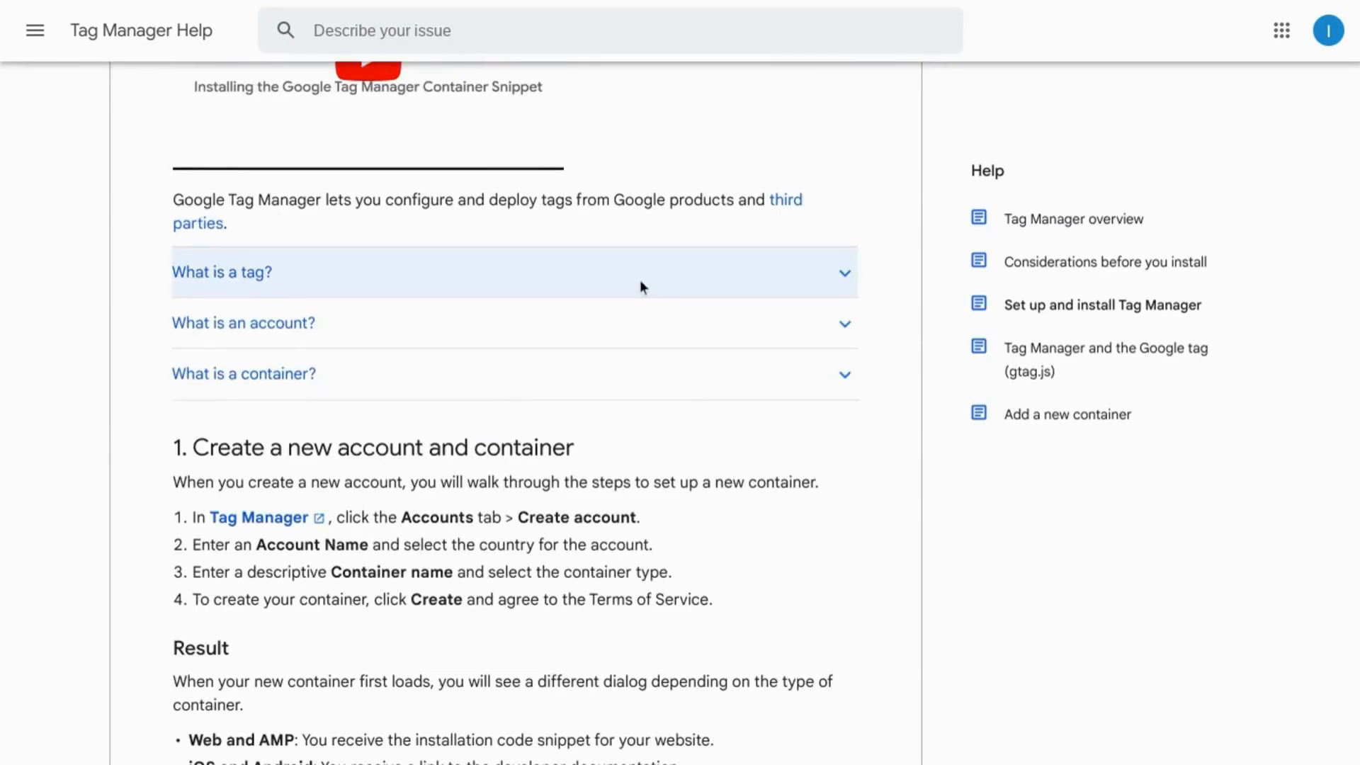
# Step: Skim the Tag Manager setup help and switch to Google Tag Manager at tagmanager.google.com
pyautogui.scroll(-2, 640, 286)
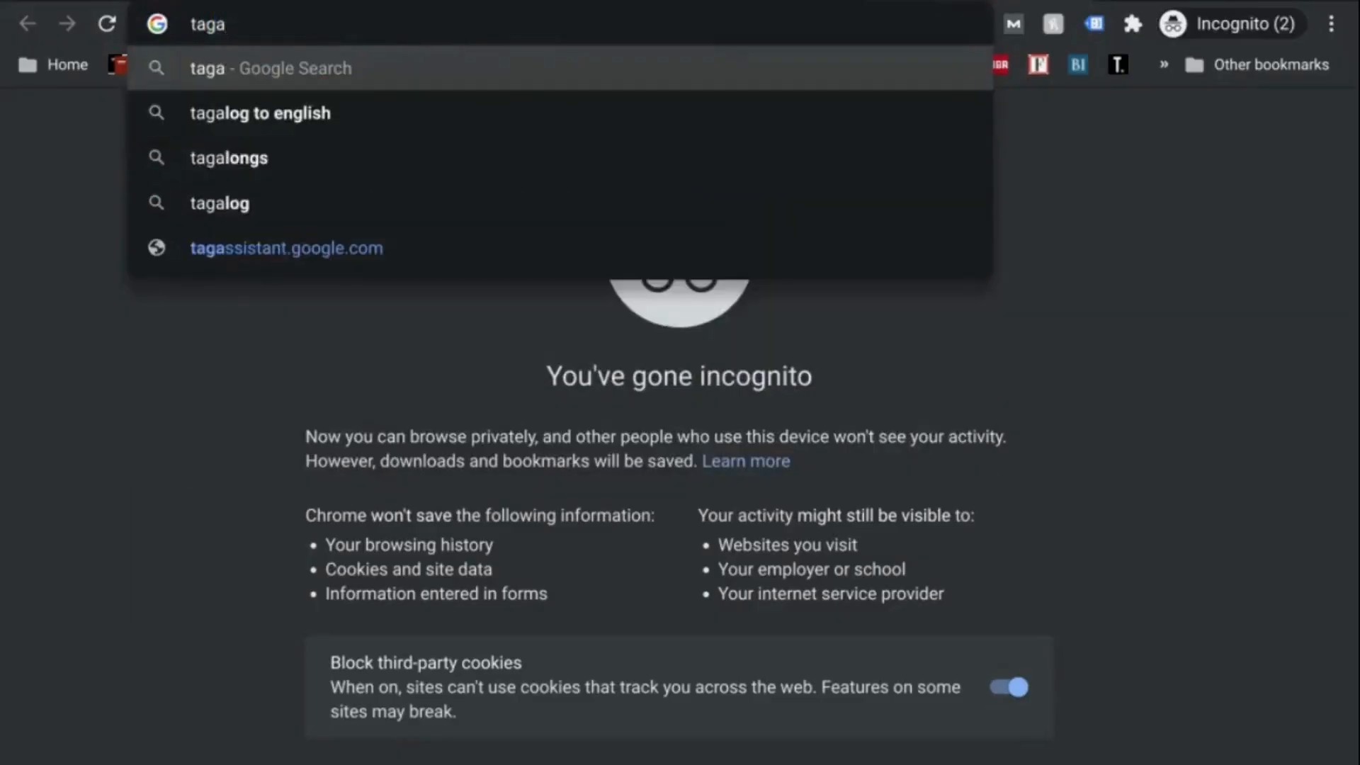
pyautogui.press('BackSpace')
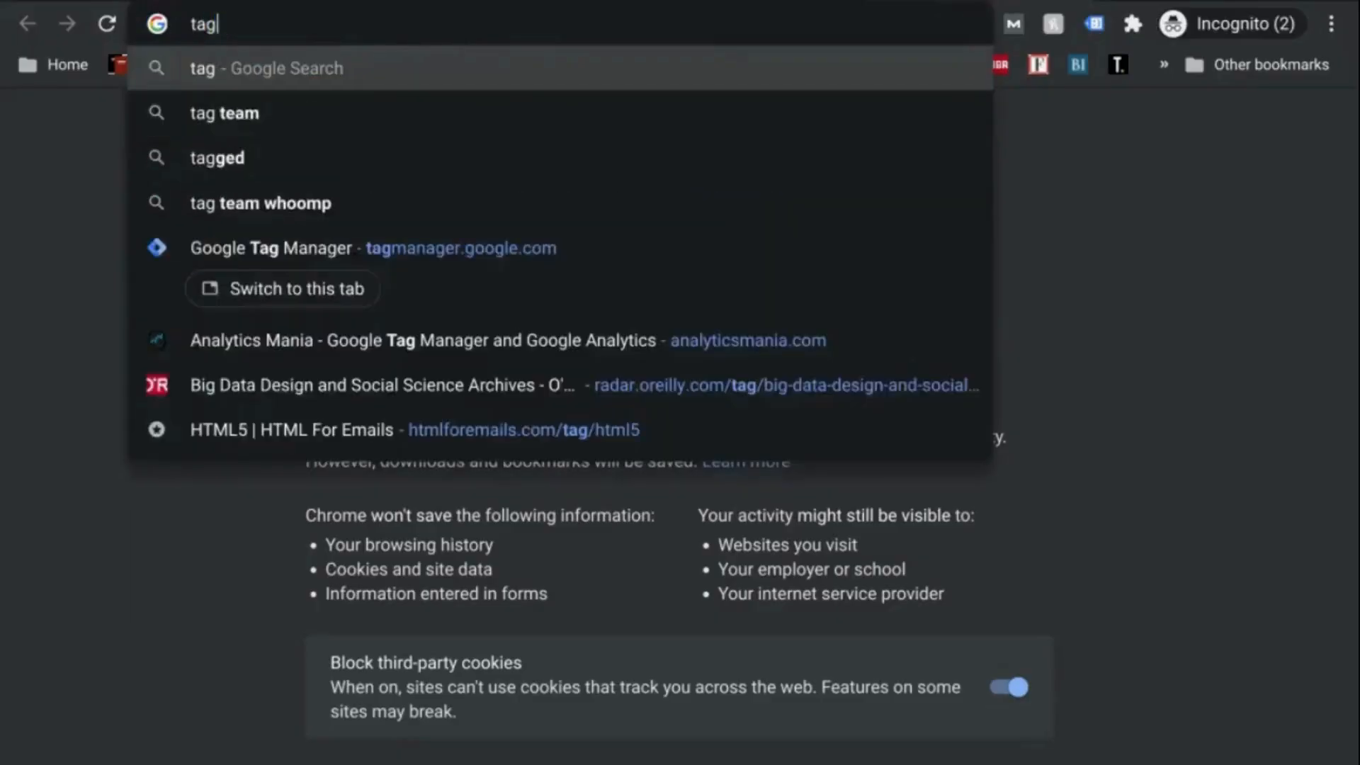
pyautogui.write('m')
pyautogui.press('Return')
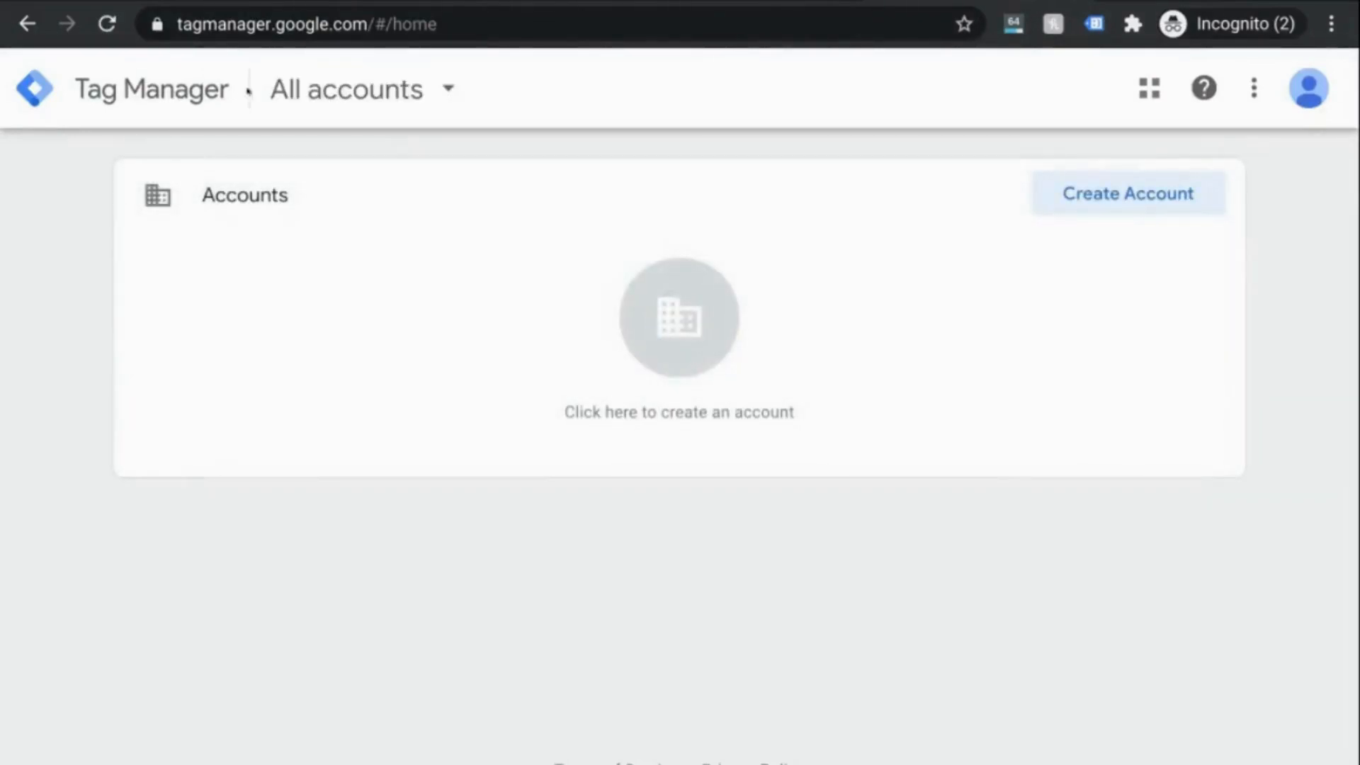
# Step: Start a new Tag Manager account and name it Digital Learning Sandbox
pyautogui.click(1094, 199)
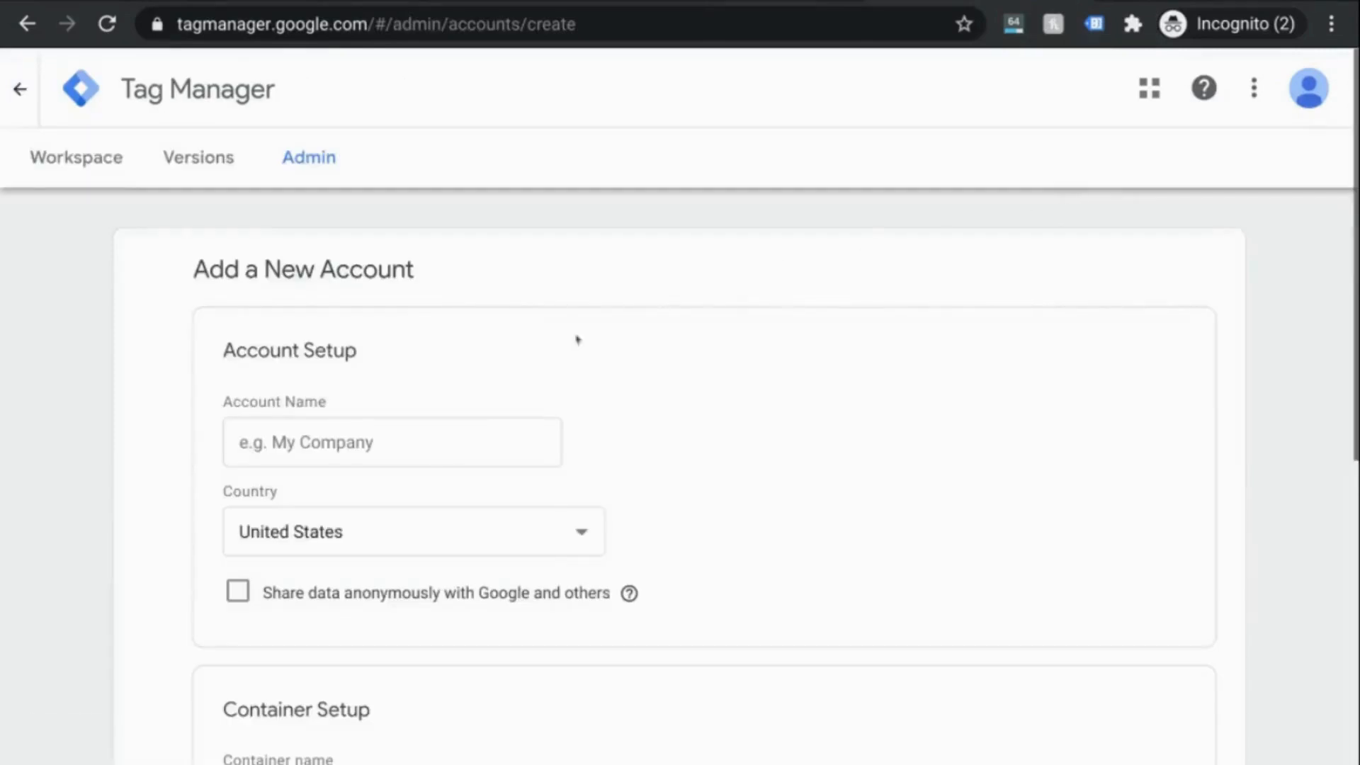
pyautogui.click(441, 431)
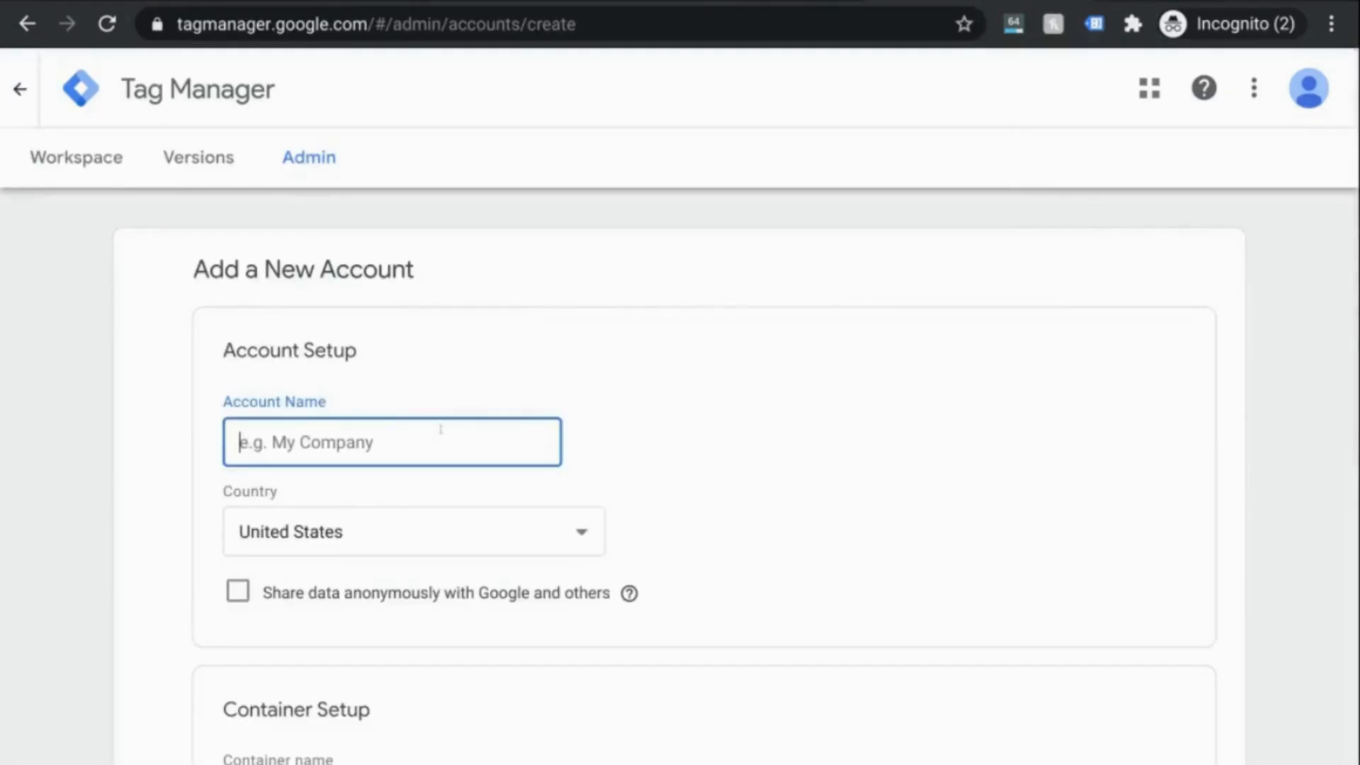
pyautogui.write('Digital Learning Sandbox')
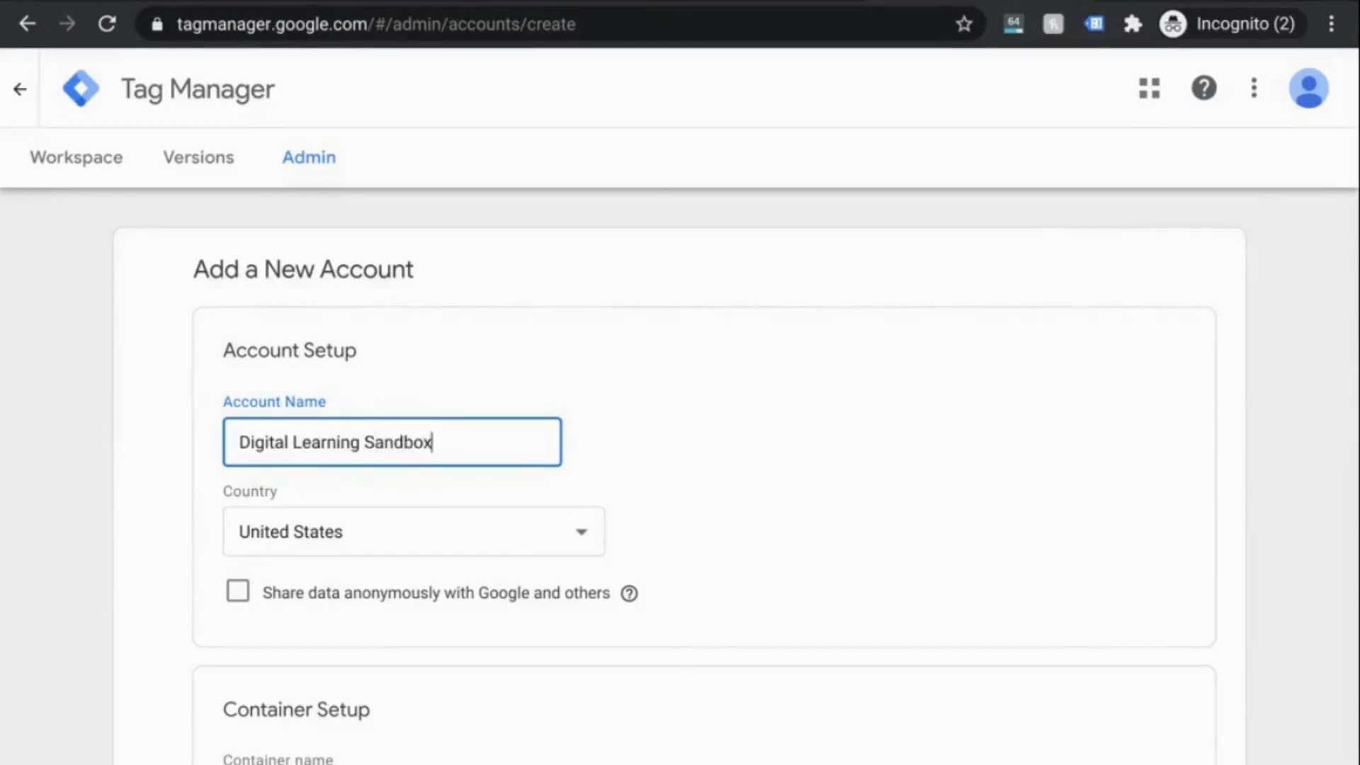
# Step: Name the container Digital Sandbox Website, set its target platform to Web, and create the account and container
pyautogui.scroll(-3, 449, 449)
pyautogui.click(383, 609)
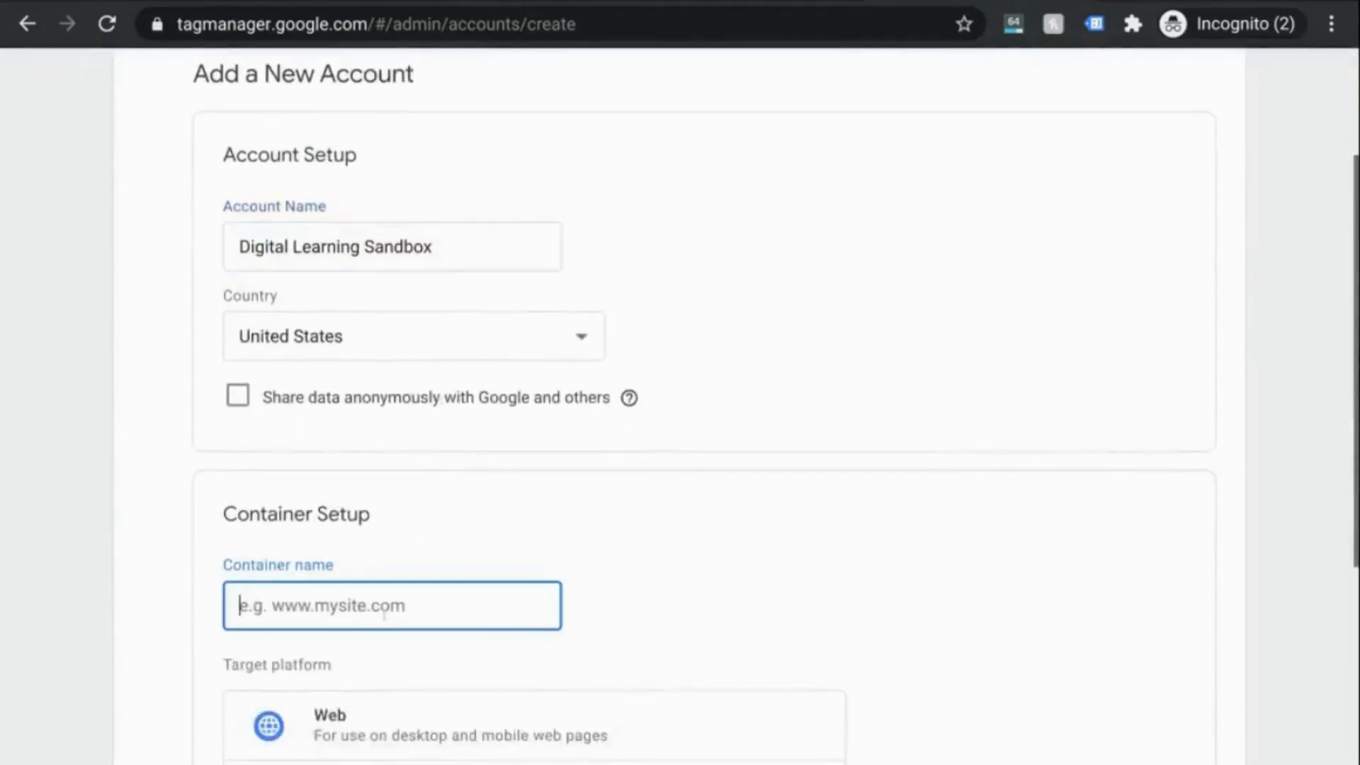
pyautogui.write('Digital Sandbox Website')
pyautogui.scroll(-3, 442, 567)
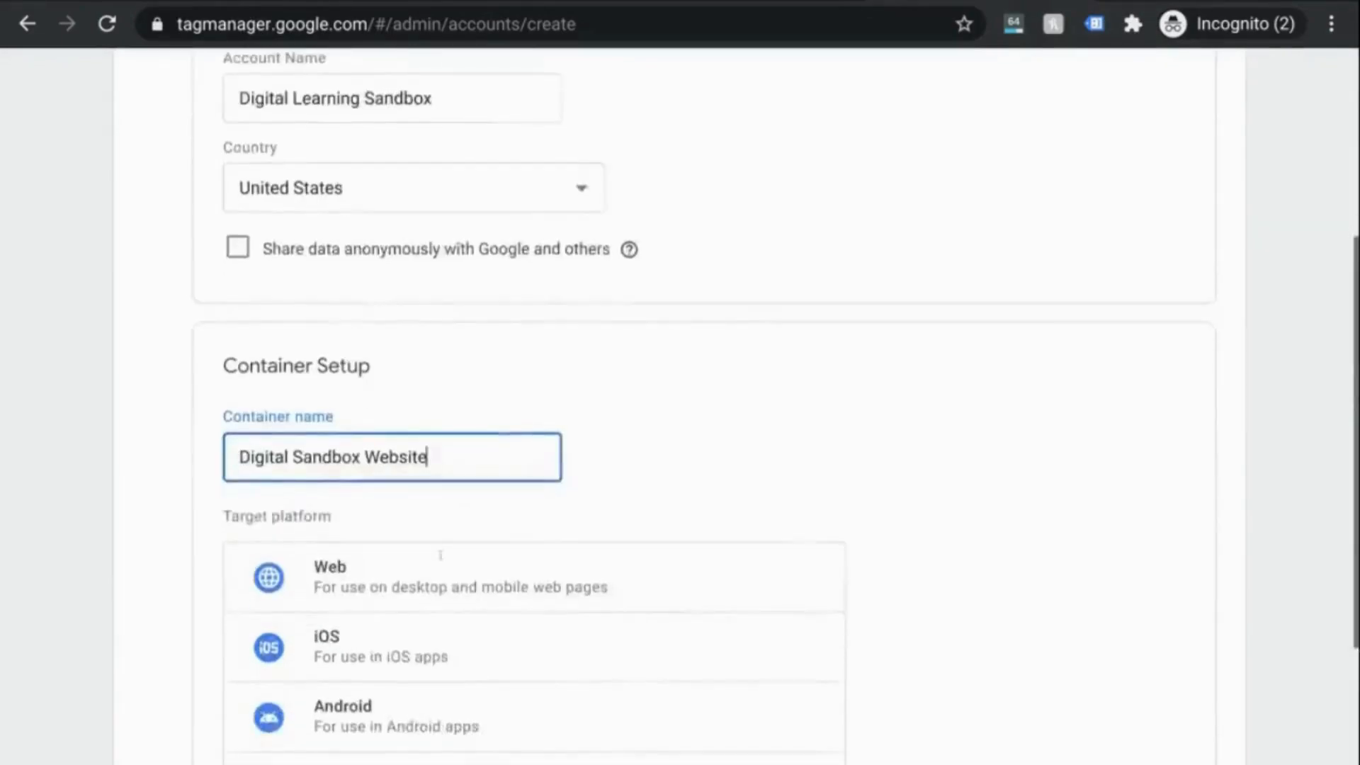
pyautogui.click(451, 520)
pyautogui.scroll(-3, 451, 521)
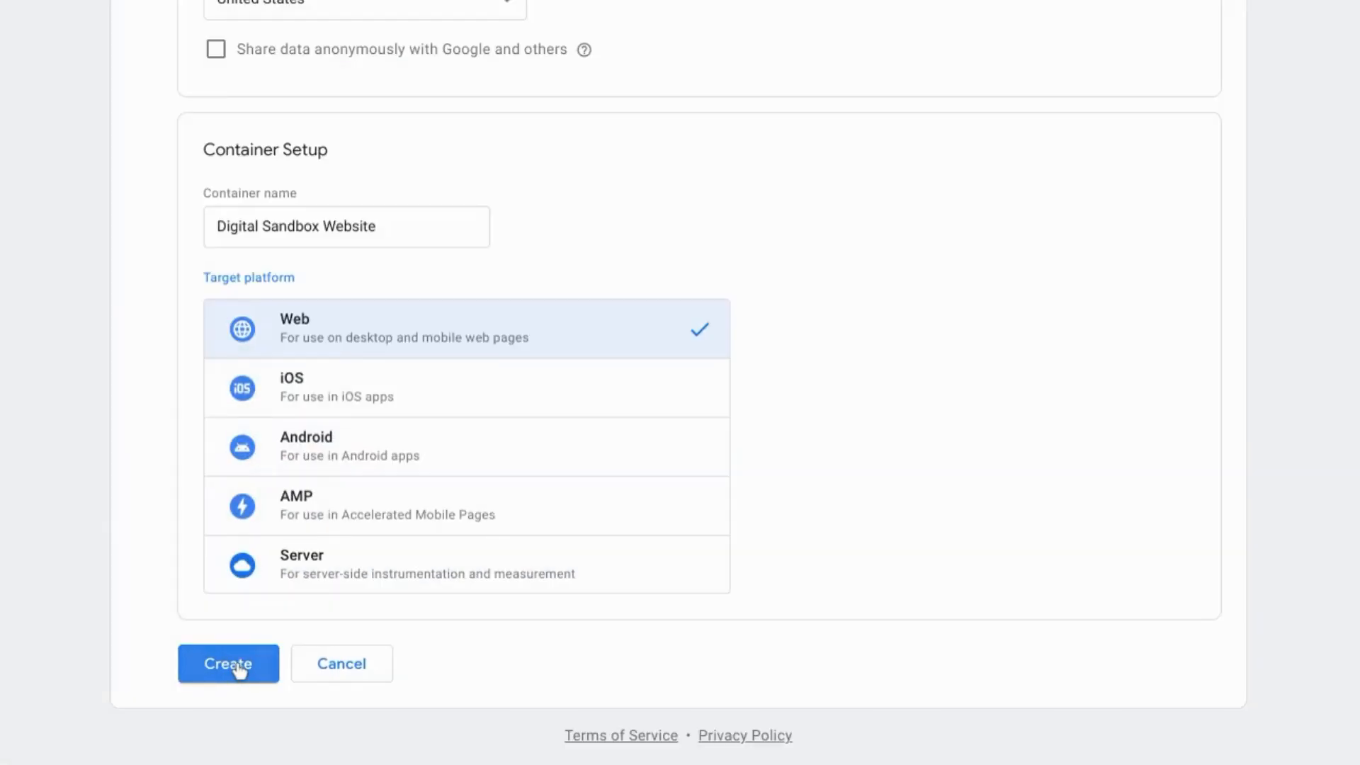
pyautogui.click(239, 669)
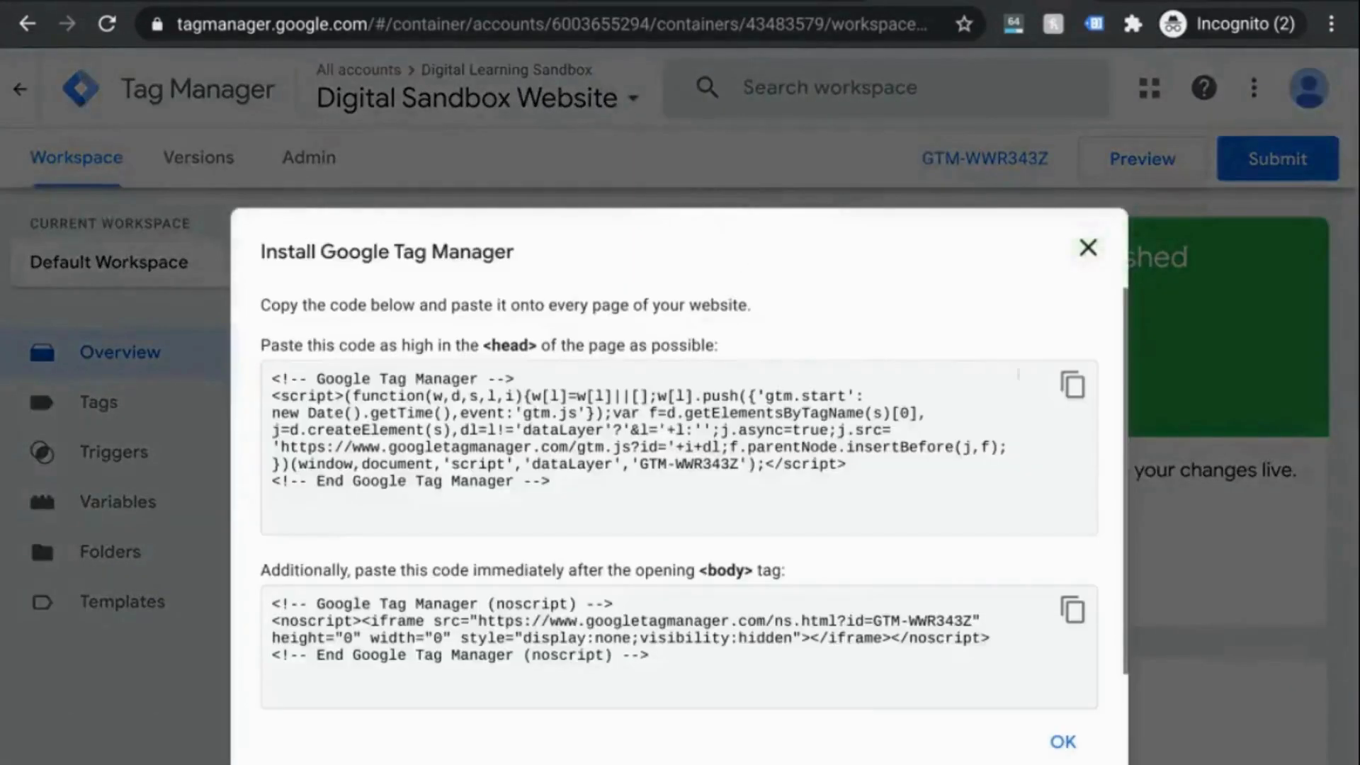
# Step: Copy the Tag Manager head snippet and switch to the Blogger theme HTML to replace the gtag.js code below the opening <head> tag with it
pyautogui.click(1072, 386)
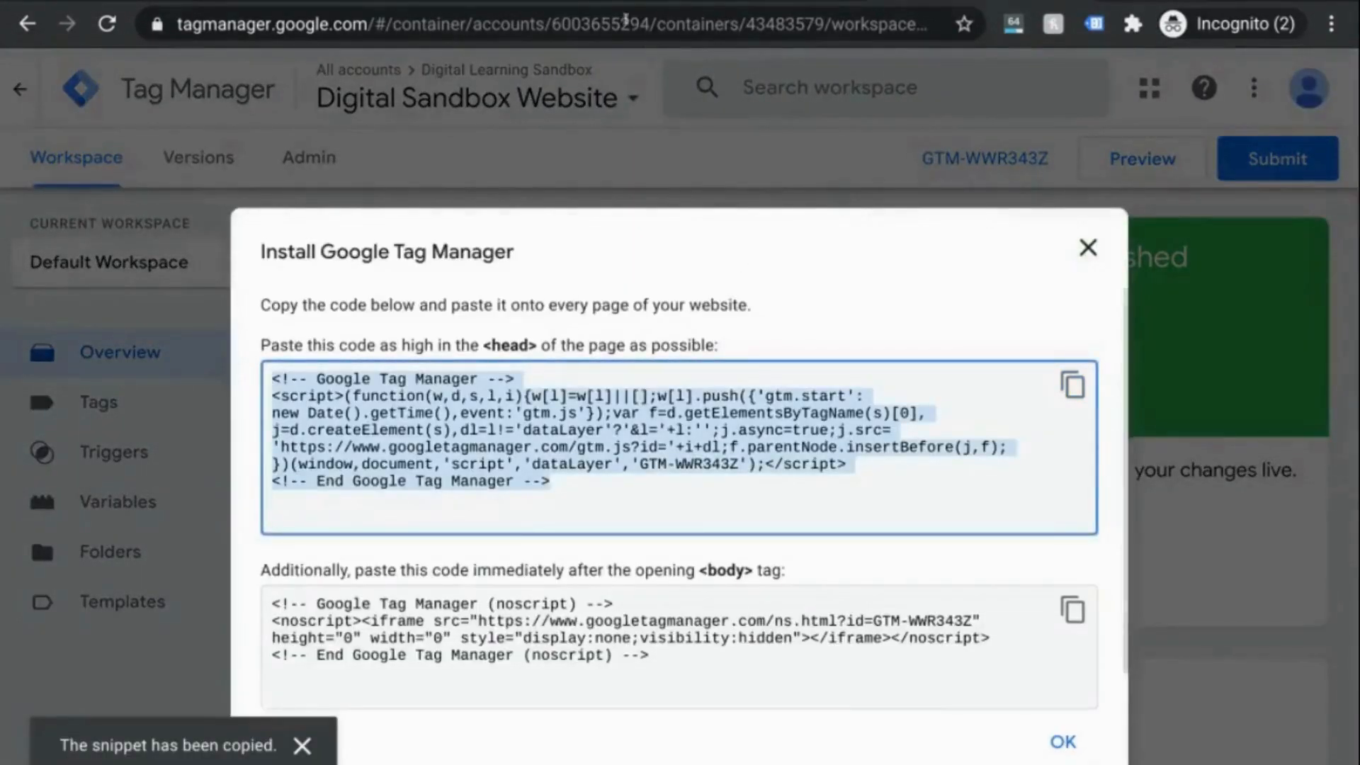
pyautogui.click(709, 3)
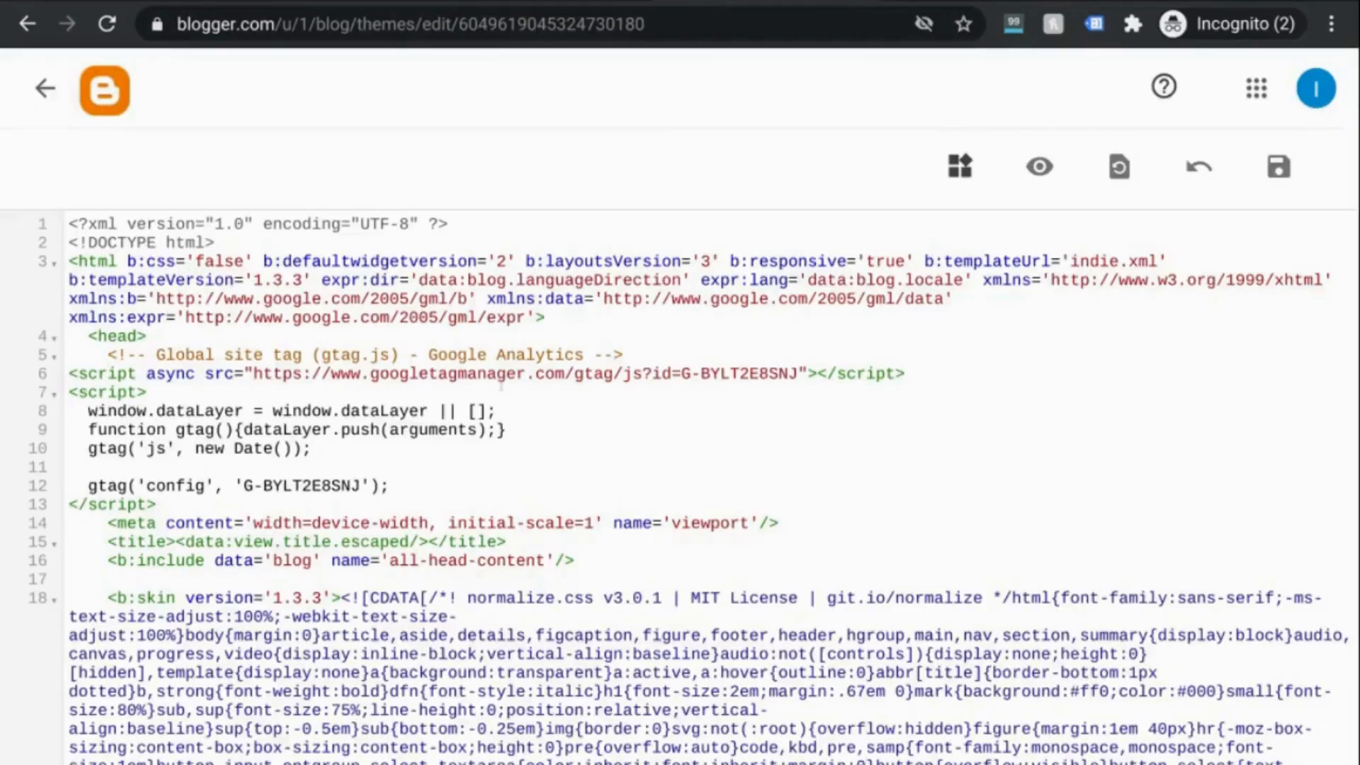
pyautogui.moveTo(304, 508); pyautogui.dragTo(50, 354)
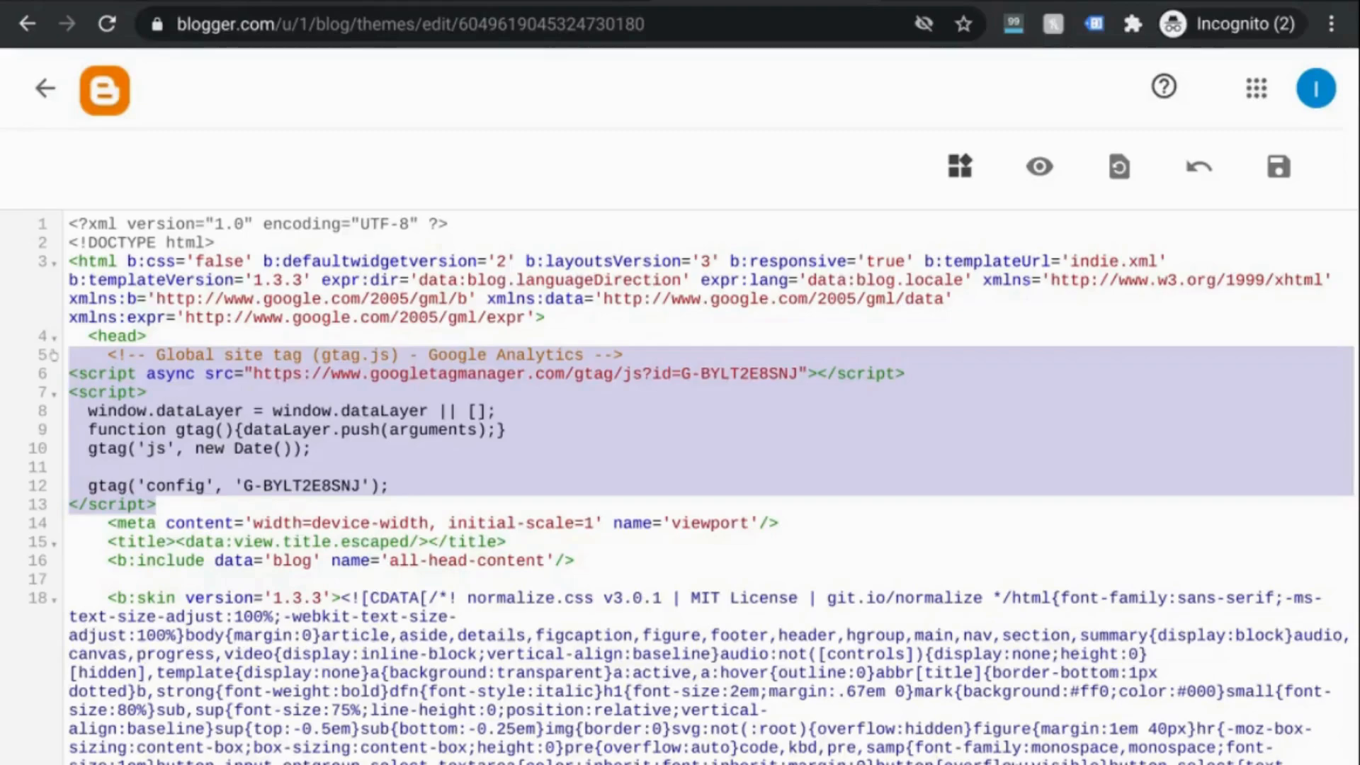
pyautogui.press('Tab')
pyautogui.press('BackSpace')
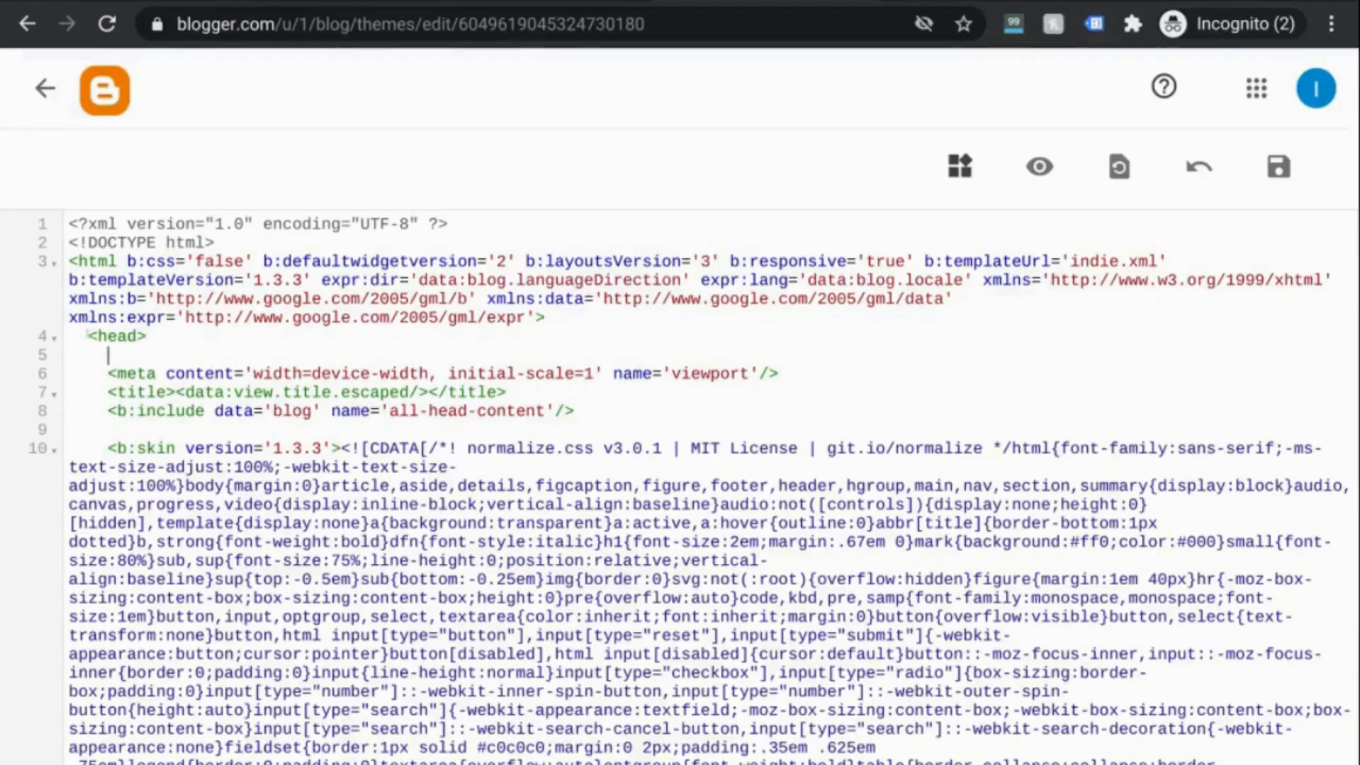
pyautogui.hotkey('ctrl', 'v')
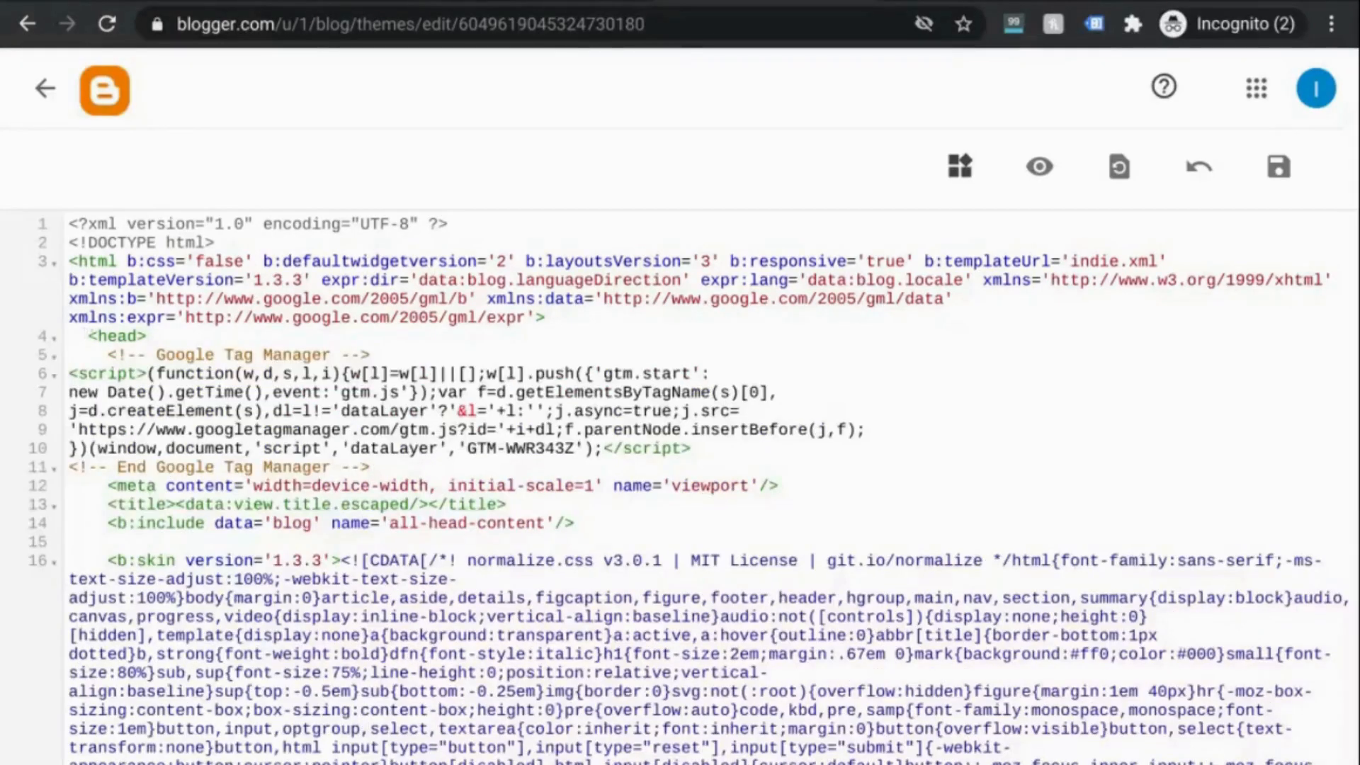
# Step: Copy the Tag Manager noscript snippet and insert it directly below the opening <body> tag in the Blogger theme HTML
pyautogui.click(953, 1)
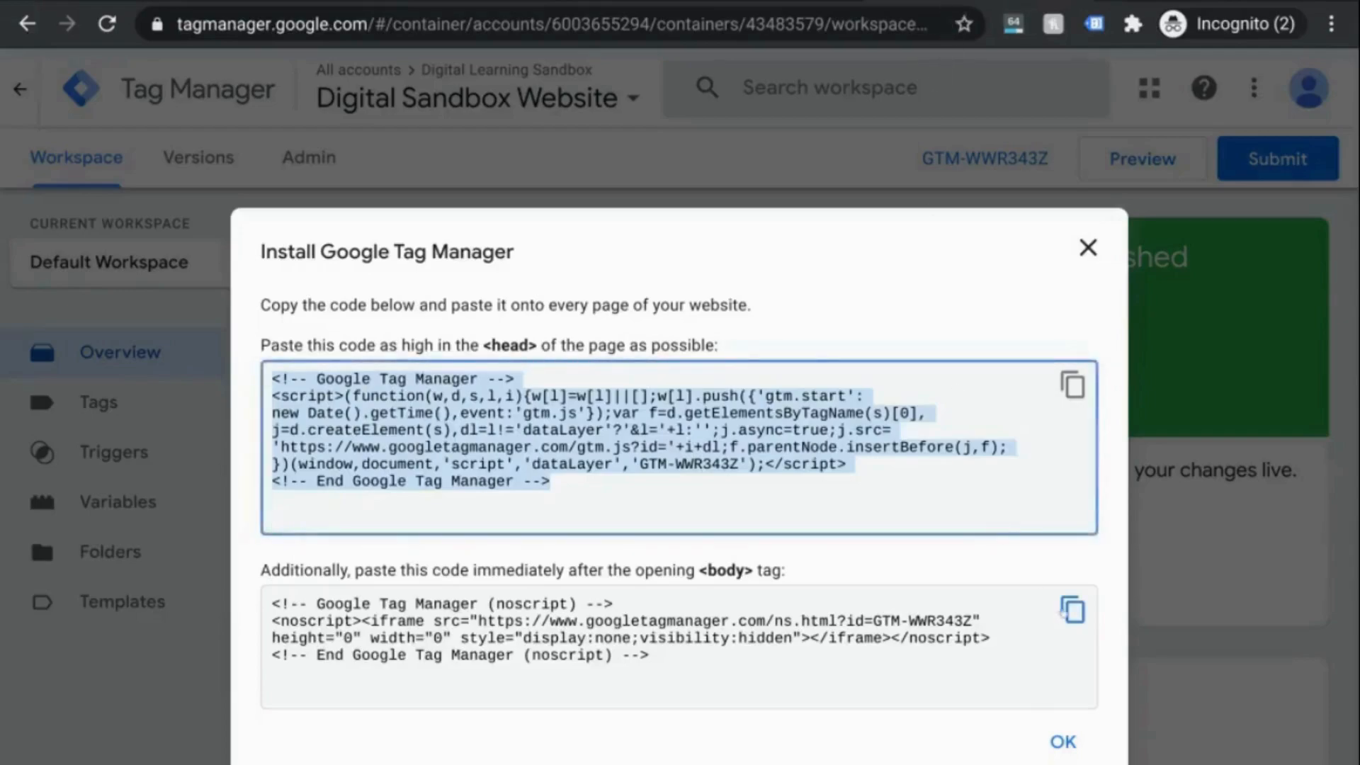
pyautogui.click(1068, 609)
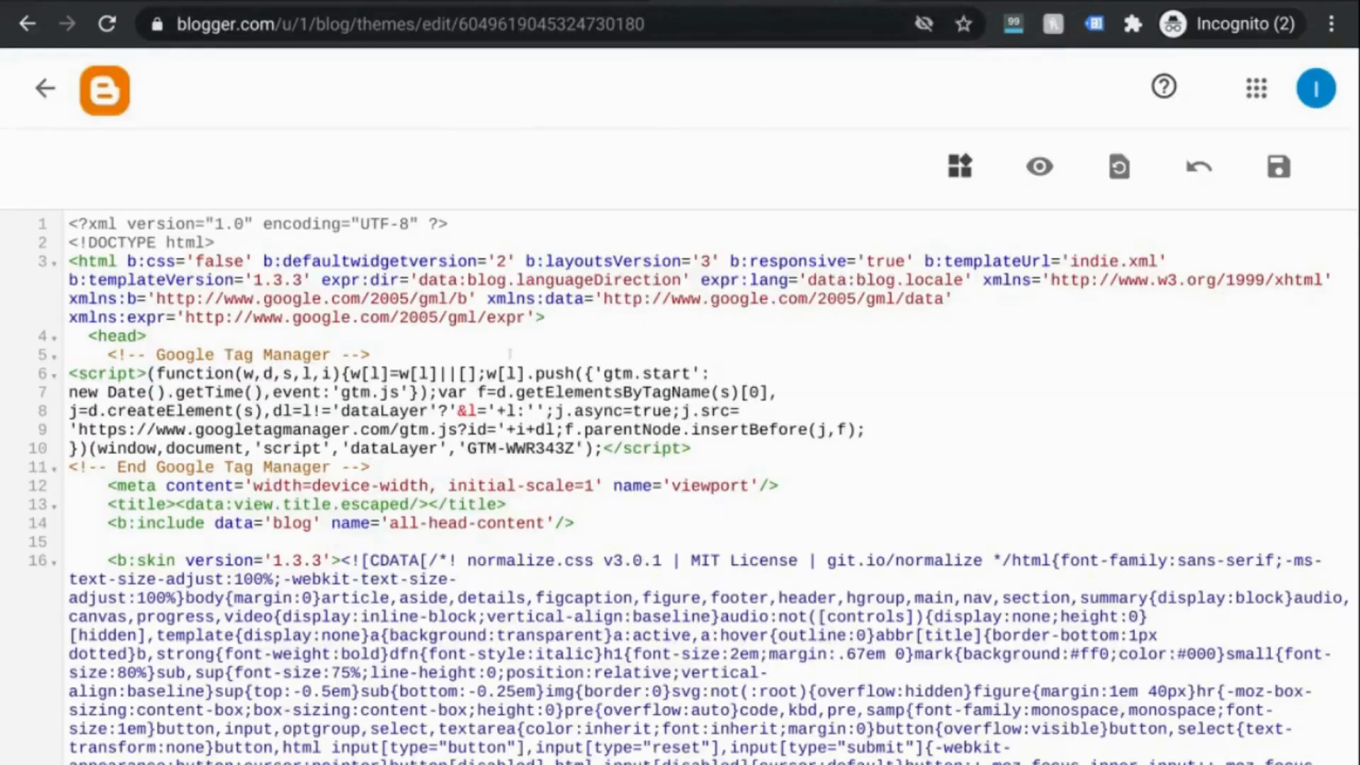
pyautogui.hotkey('ctrl', 'f')
pyautogui.write('<body')
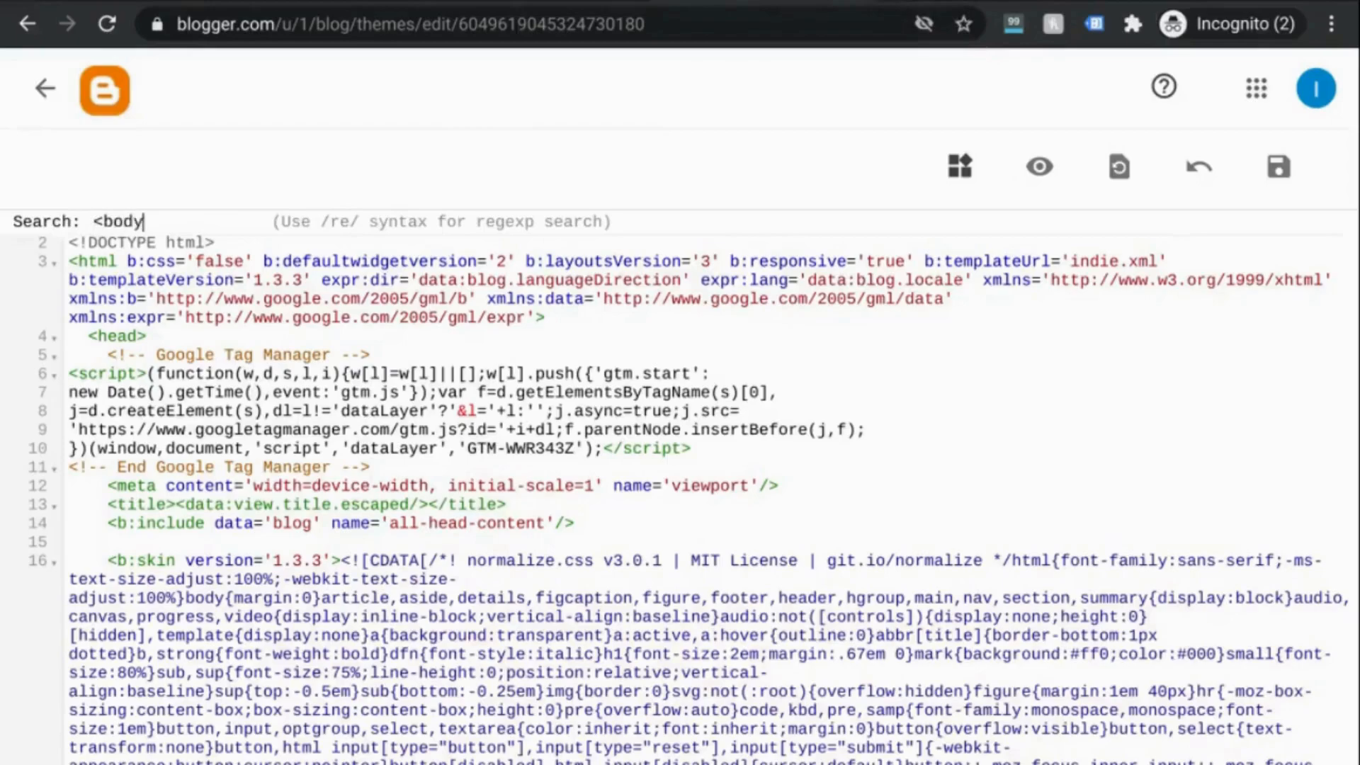
pyautogui.write('>')
pyautogui.press('Return')
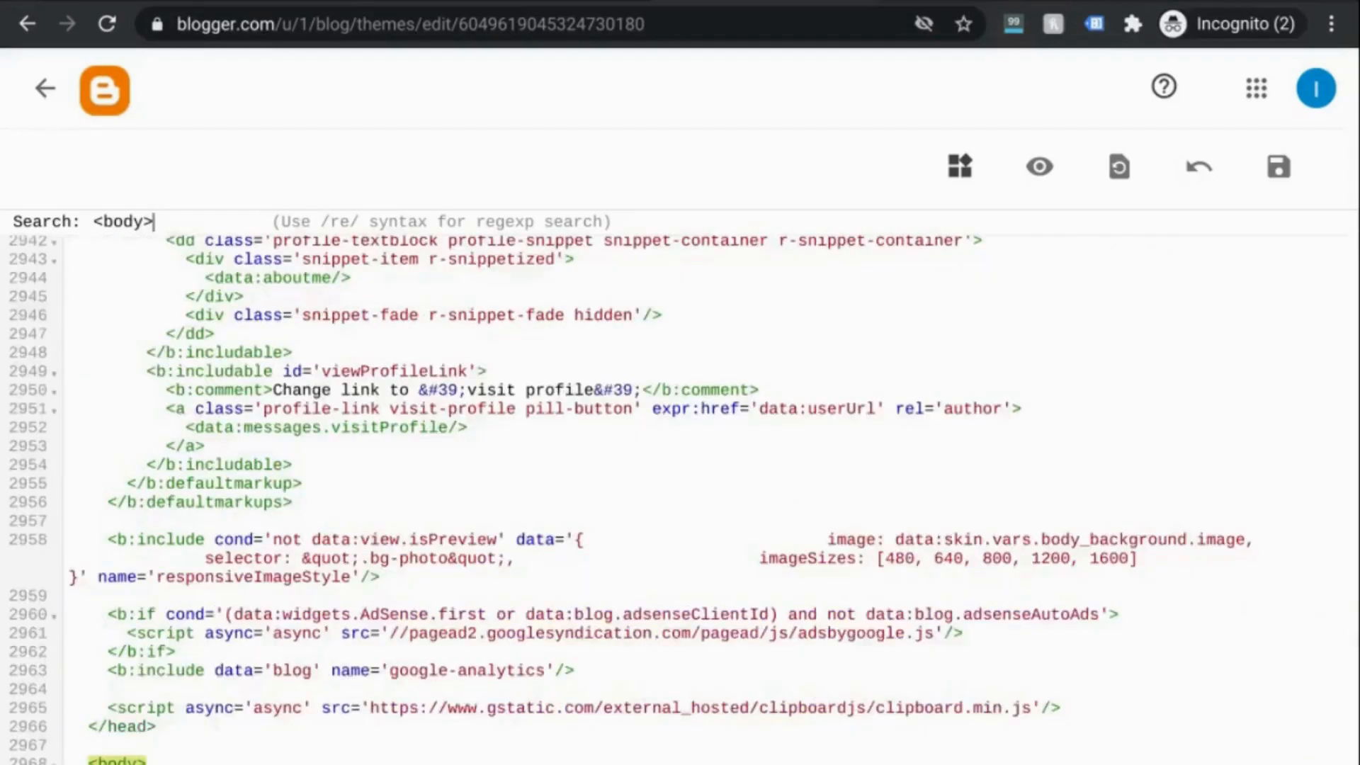
pyautogui.press('Escape')
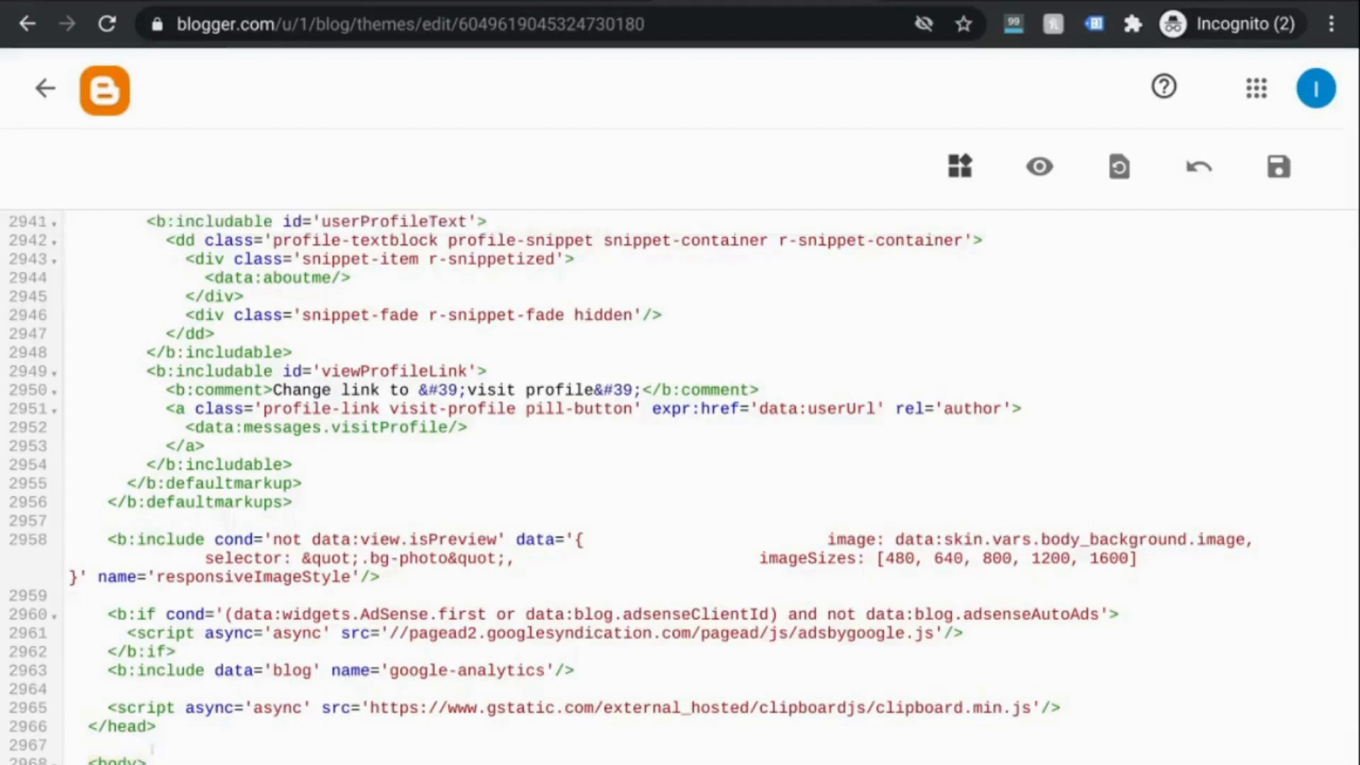
pyautogui.scroll(-1, 680, 487)
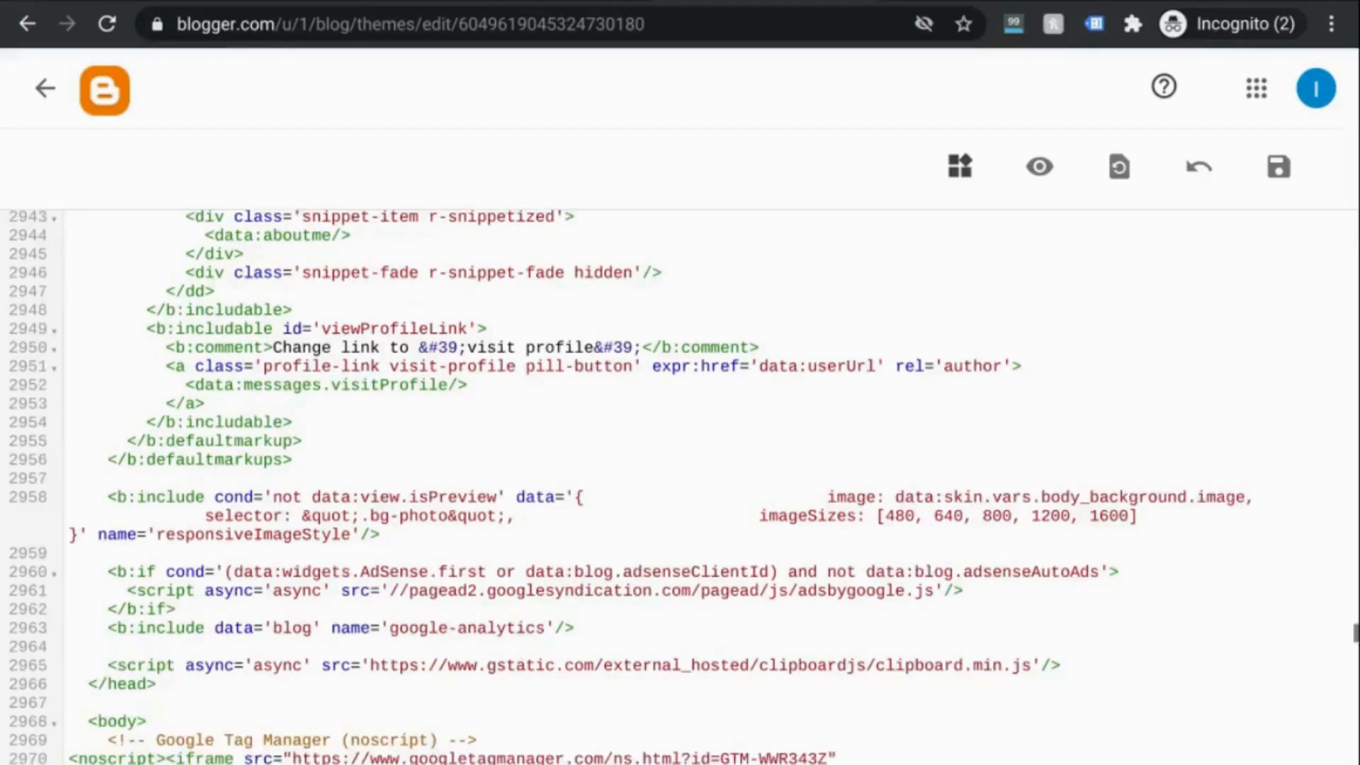
pyautogui.scroll(-4, 680, 486)
pyautogui.scroll(-1, 680, 487)
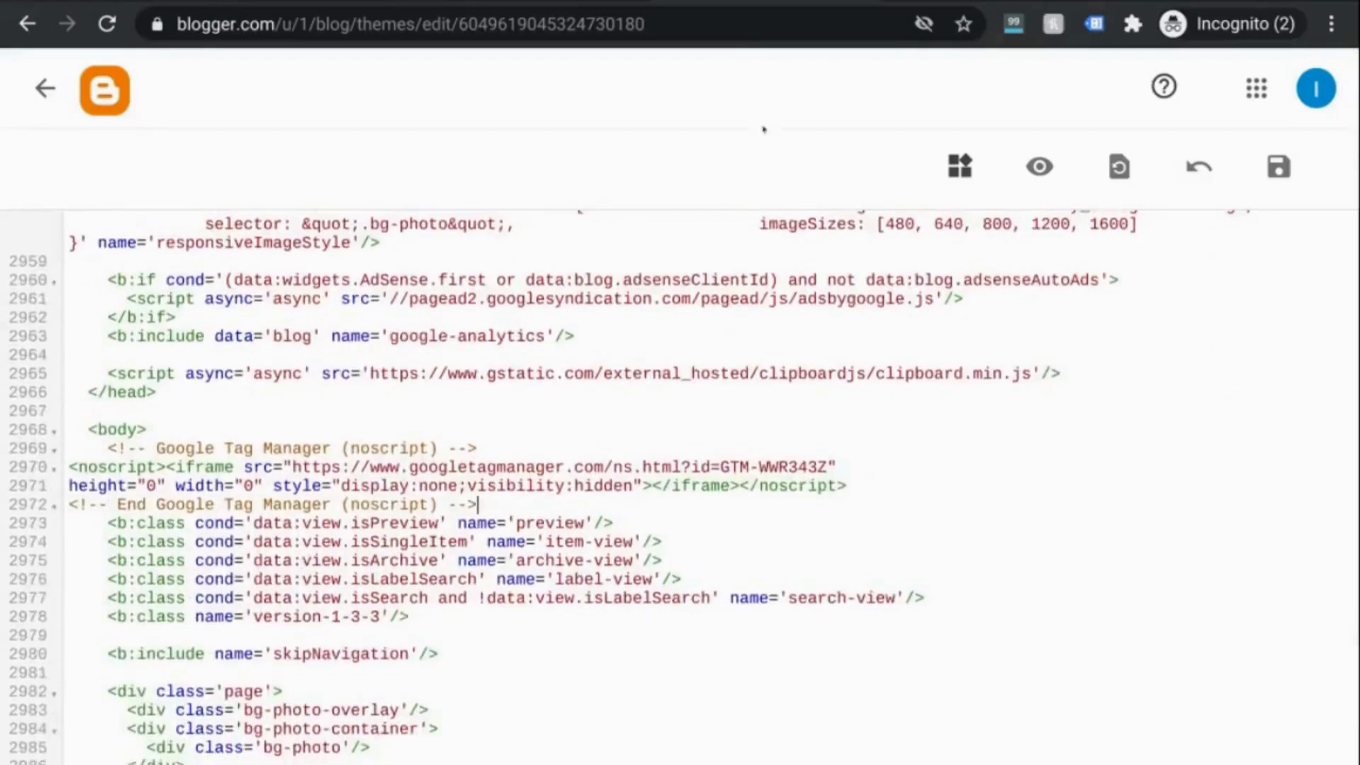
# Step: Switch to Tag Manager, dismiss the installation instructions, and start a new tag of type Google Tag
pyautogui.hotkey('alt', 'Tab')
pyautogui.click(1078, 237)
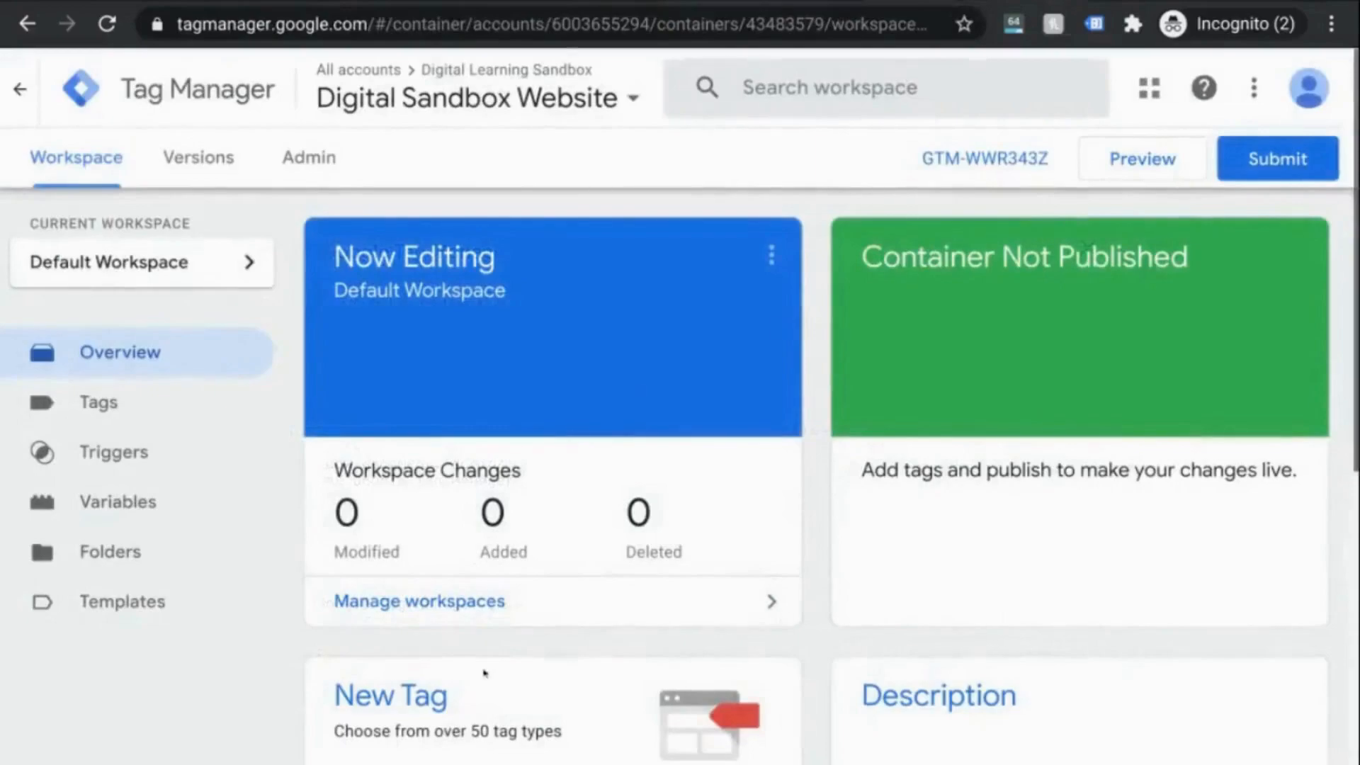
pyautogui.scroll(-2, 398, 634)
pyautogui.click(398, 720)
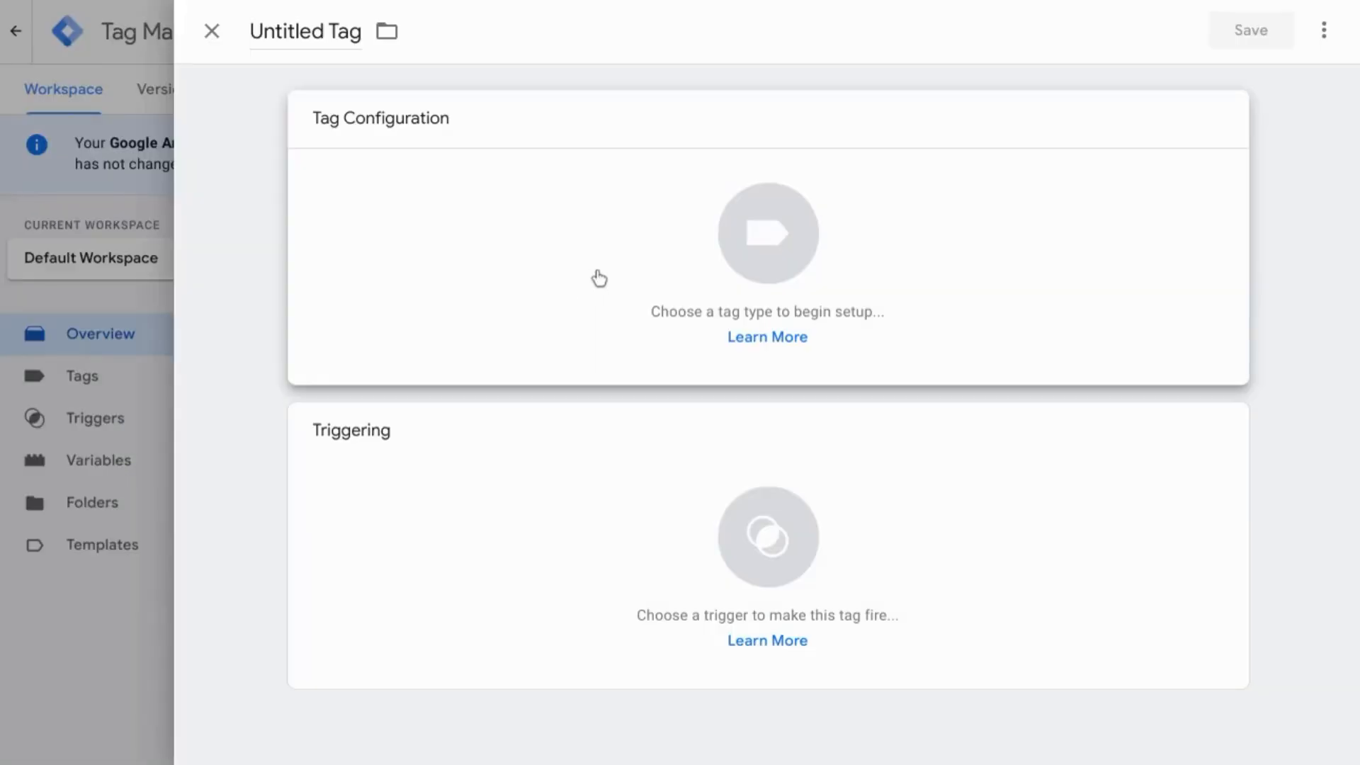
pyautogui.click(598, 278)
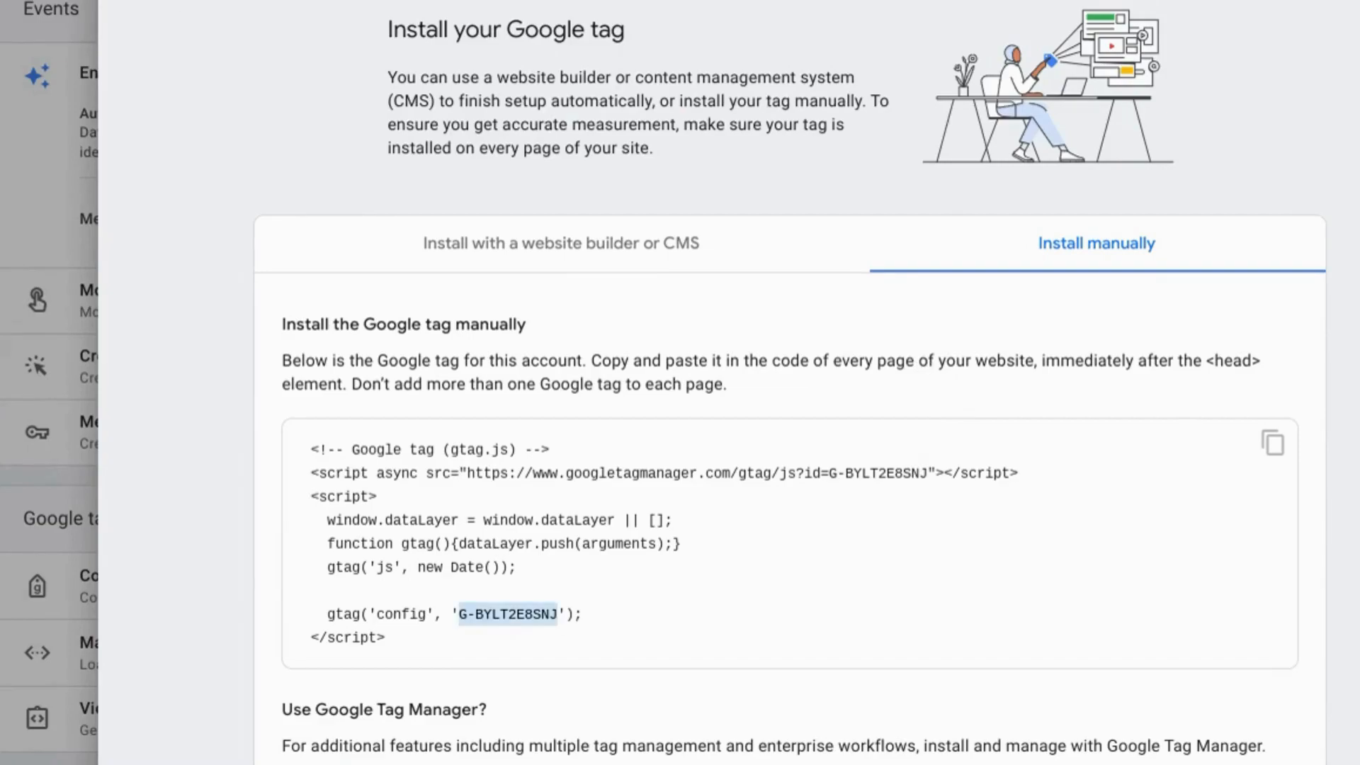
# Step: Switch to Google Analytics and copy the measurement ID from the web stream's details
pyautogui.press('Escape')
pyautogui.scroll(5, 1106, 397)
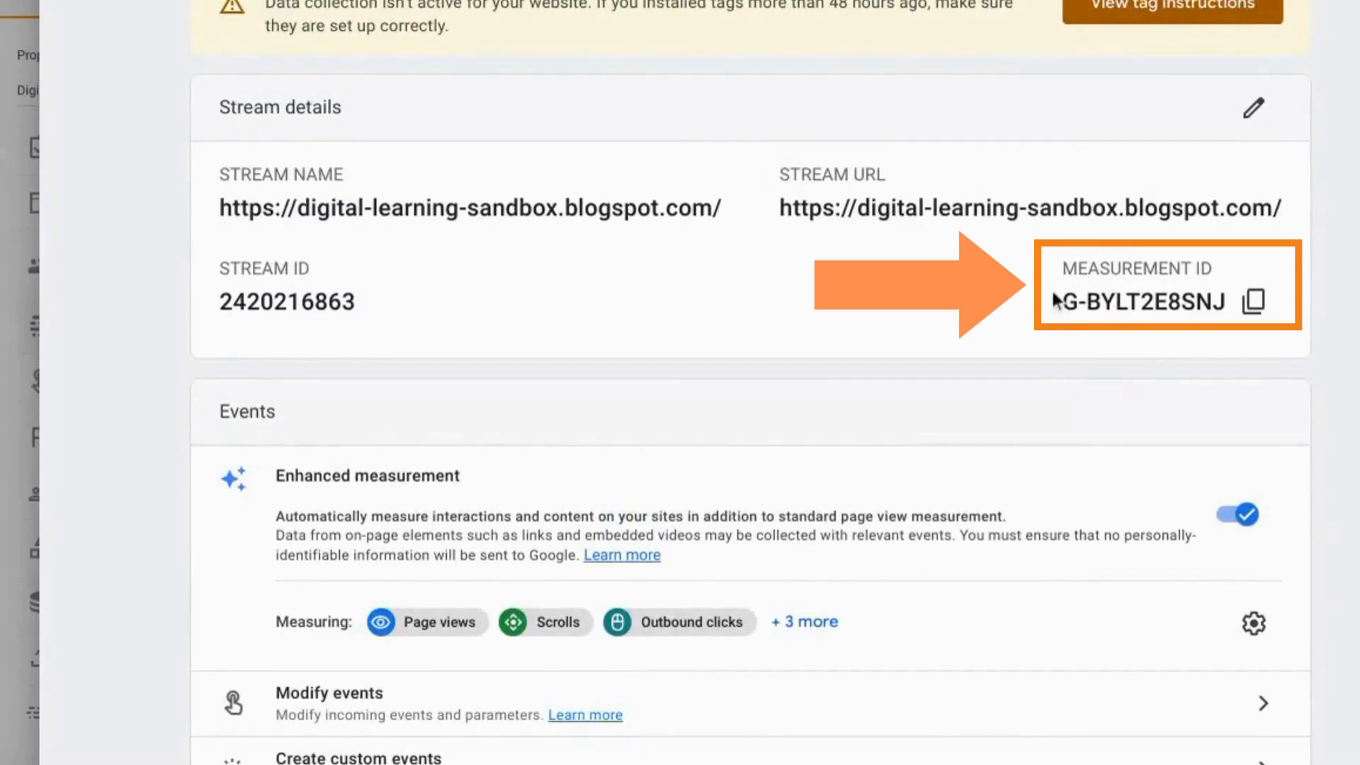
pyautogui.click(1252, 301)
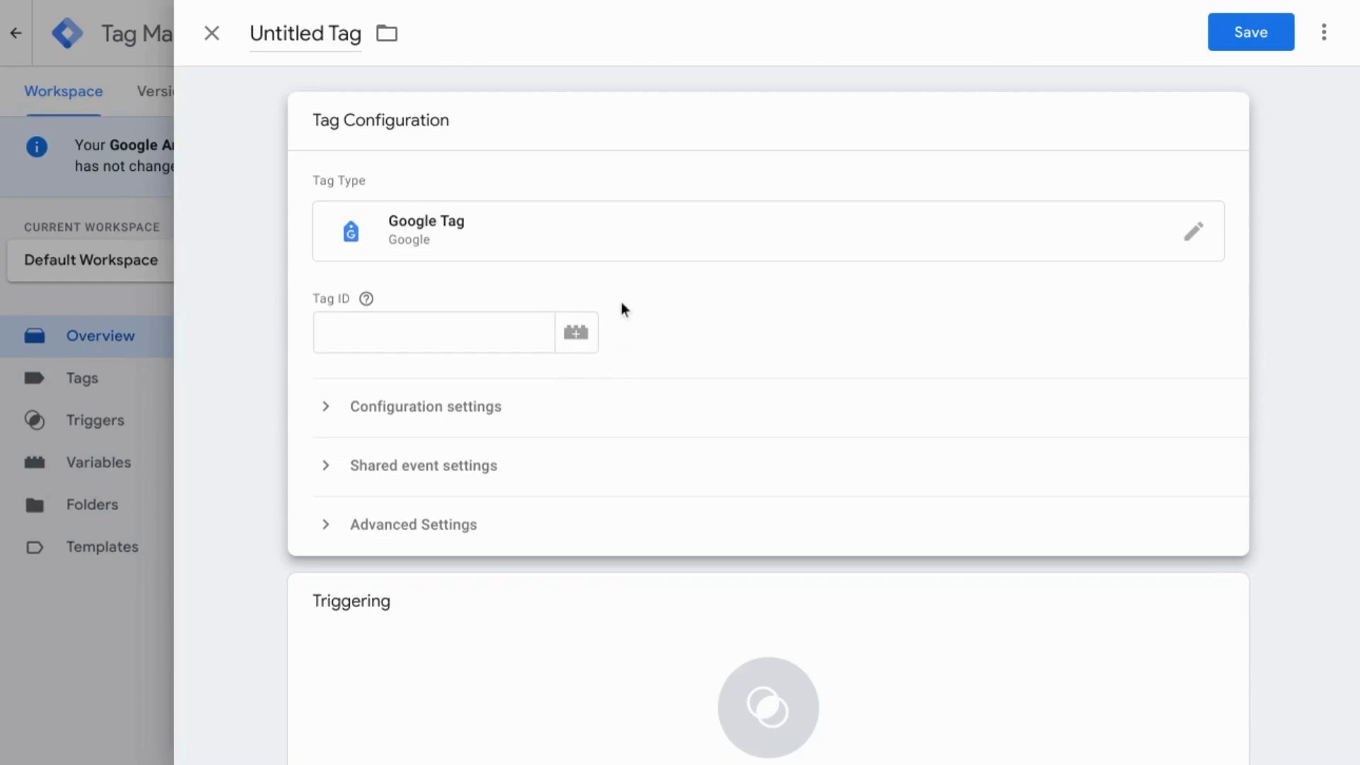
# Step: Create a new Constant variable for the tag's Tag ID and set its value to G-BYLT2E8SNJ
pyautogui.click(576, 333)
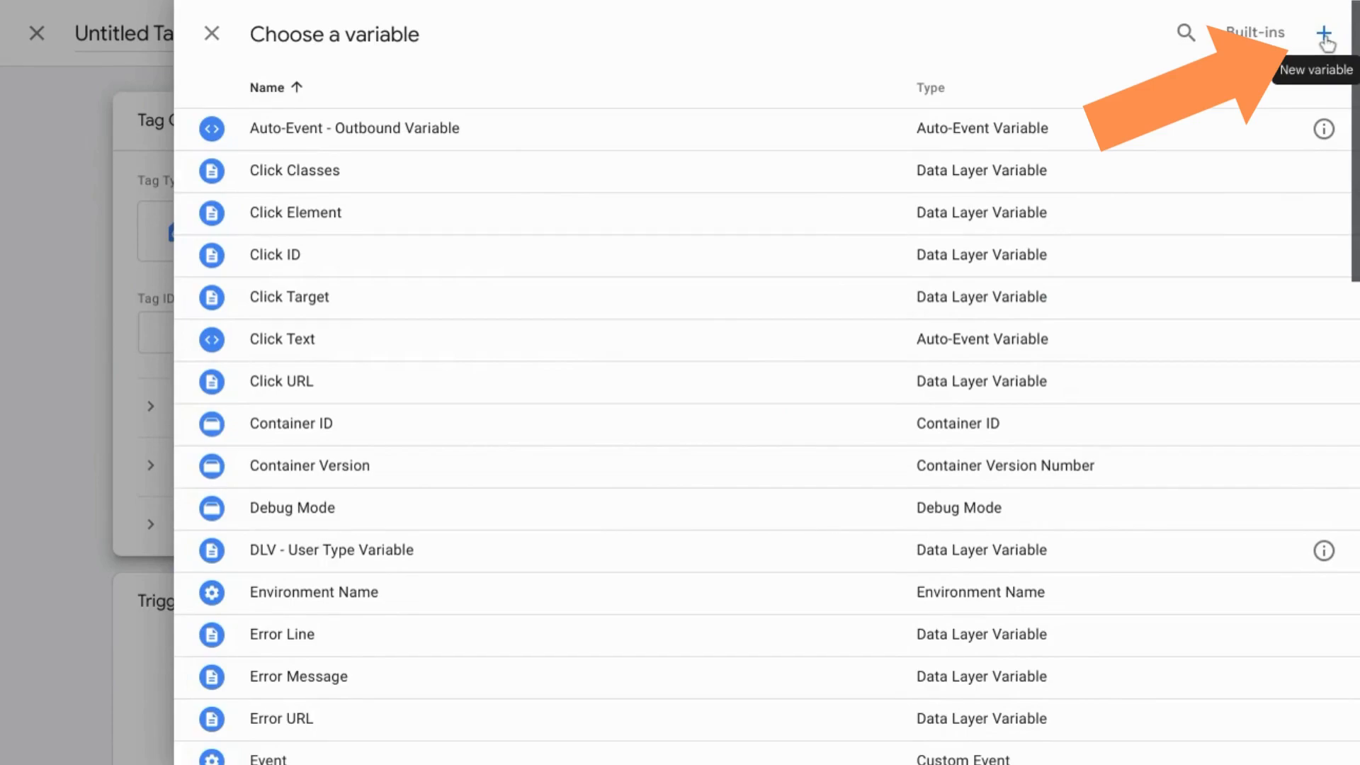
pyautogui.click(1324, 35)
pyautogui.click(706, 293)
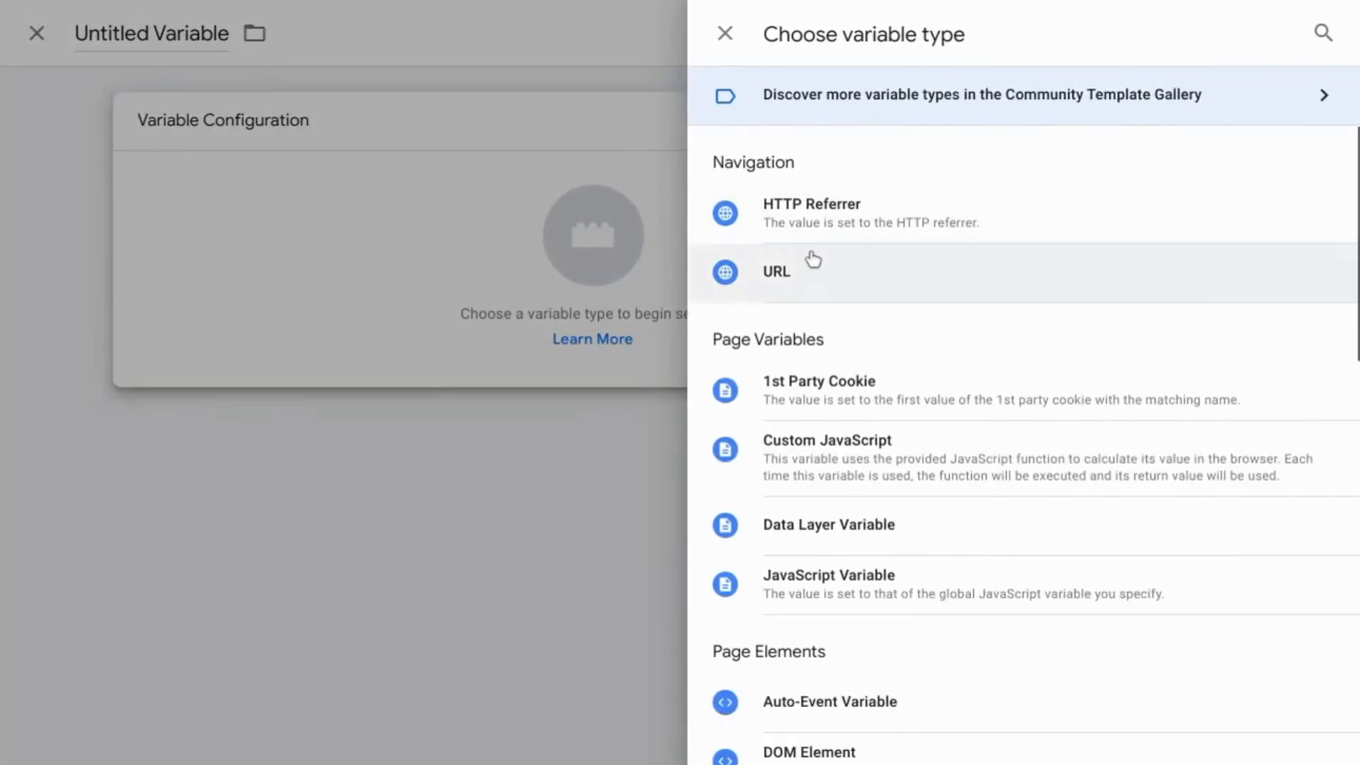
pyautogui.scroll(-7, 893, 395)
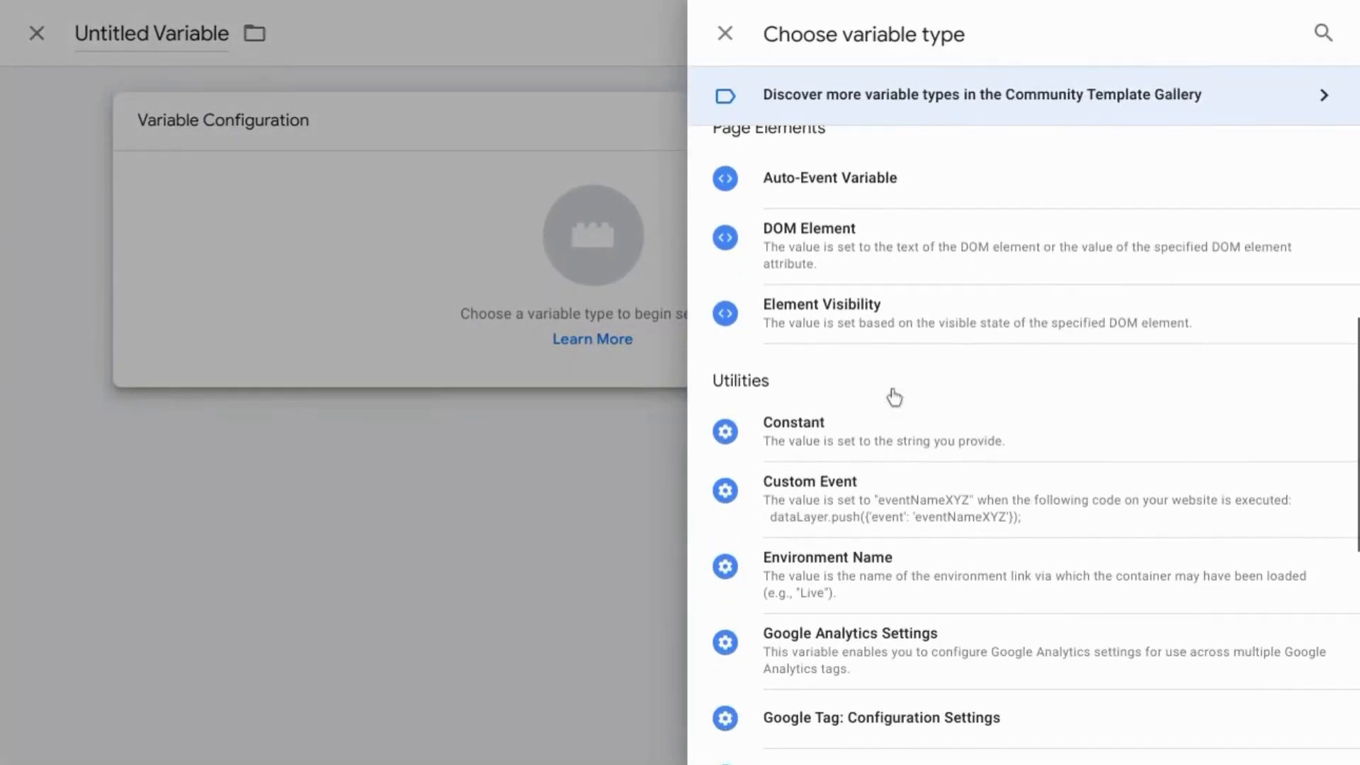
pyautogui.click(824, 442)
pyautogui.click(439, 333)
pyautogui.hotkey('ctrl', 'v')
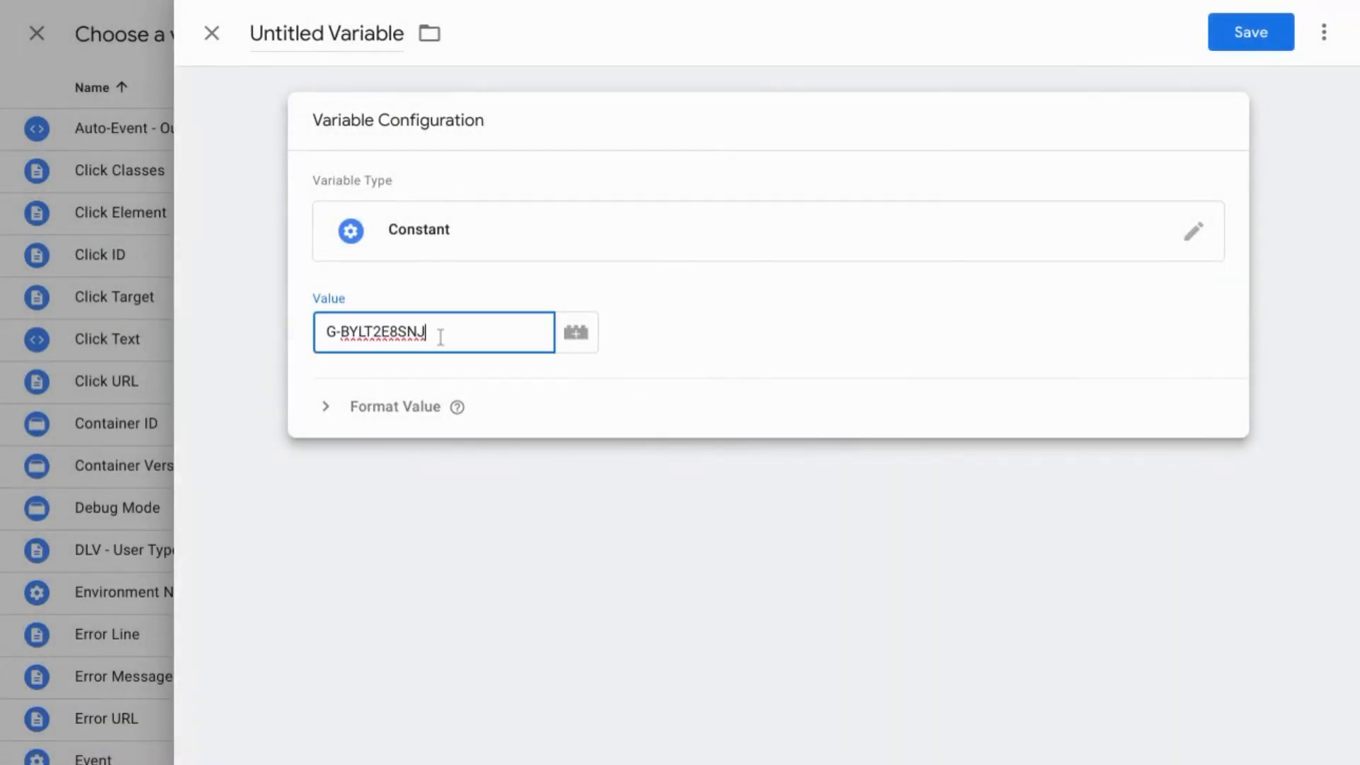
# Step: Name the variable "Constant - GA4 Measurement ID G-BYLT2E8SNJ Variable" and save it
pyautogui.doubleClick(280, 31)
pyautogui.write('Con')
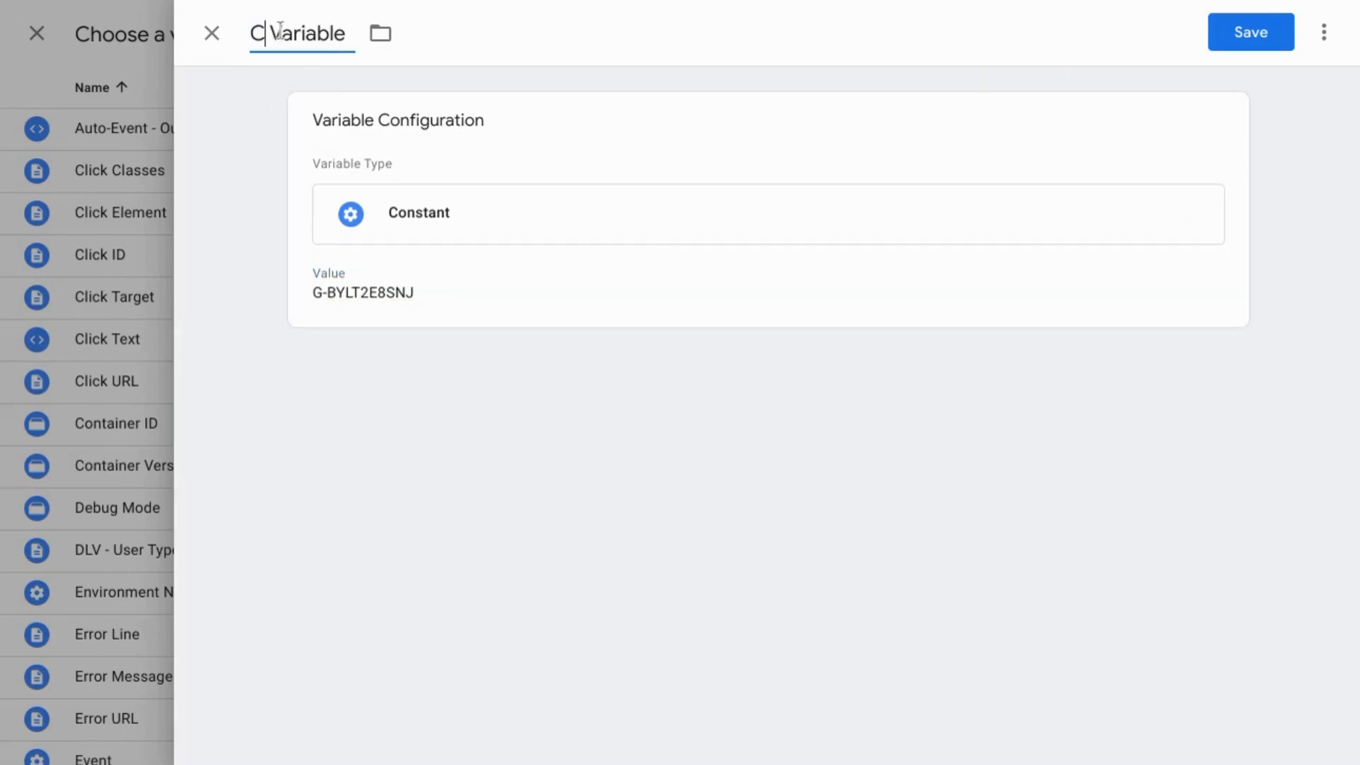
pyautogui.write('stant - GA4 Measurement ID G-BYLT2E8SNJ')
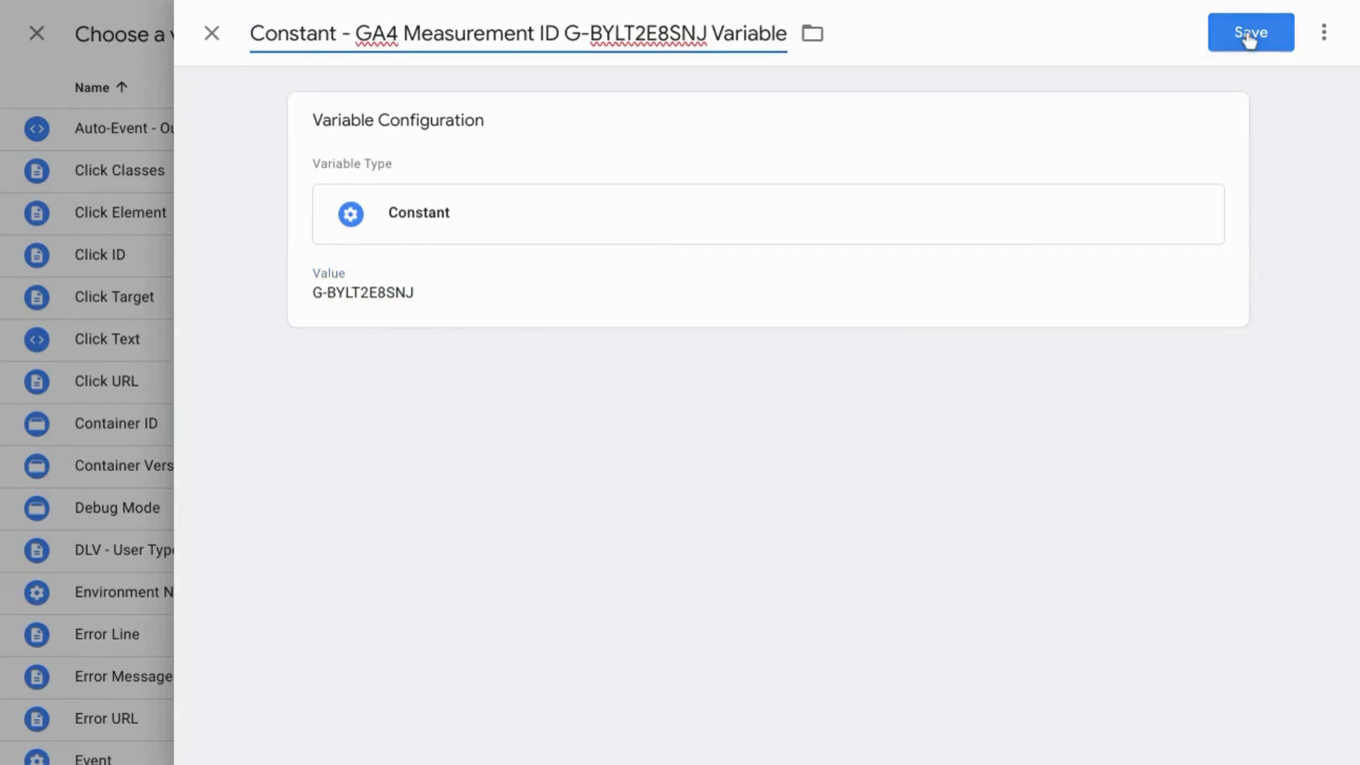
pyautogui.click(1249, 36)
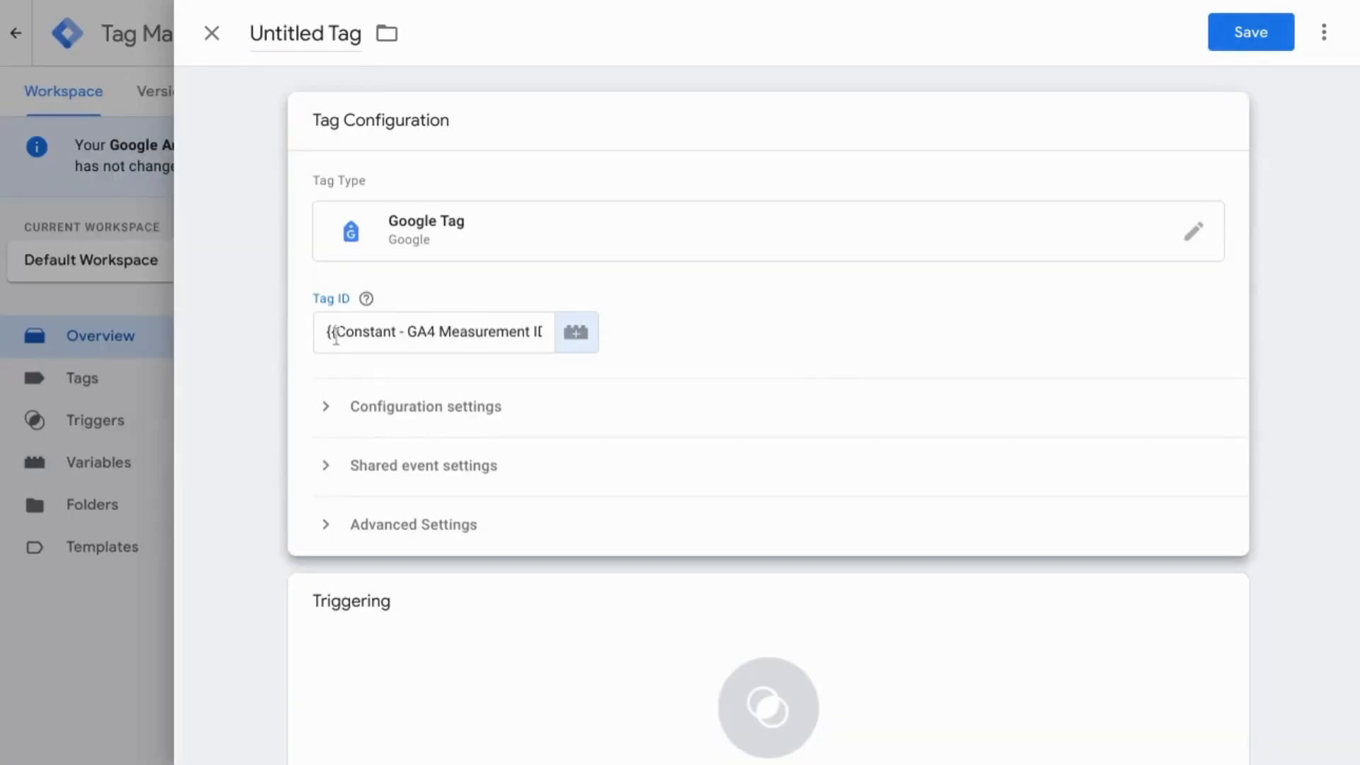
# Step: Assign the Initialization - All Pages trigger to the tag
pyautogui.scroll(-2, 541, 394)
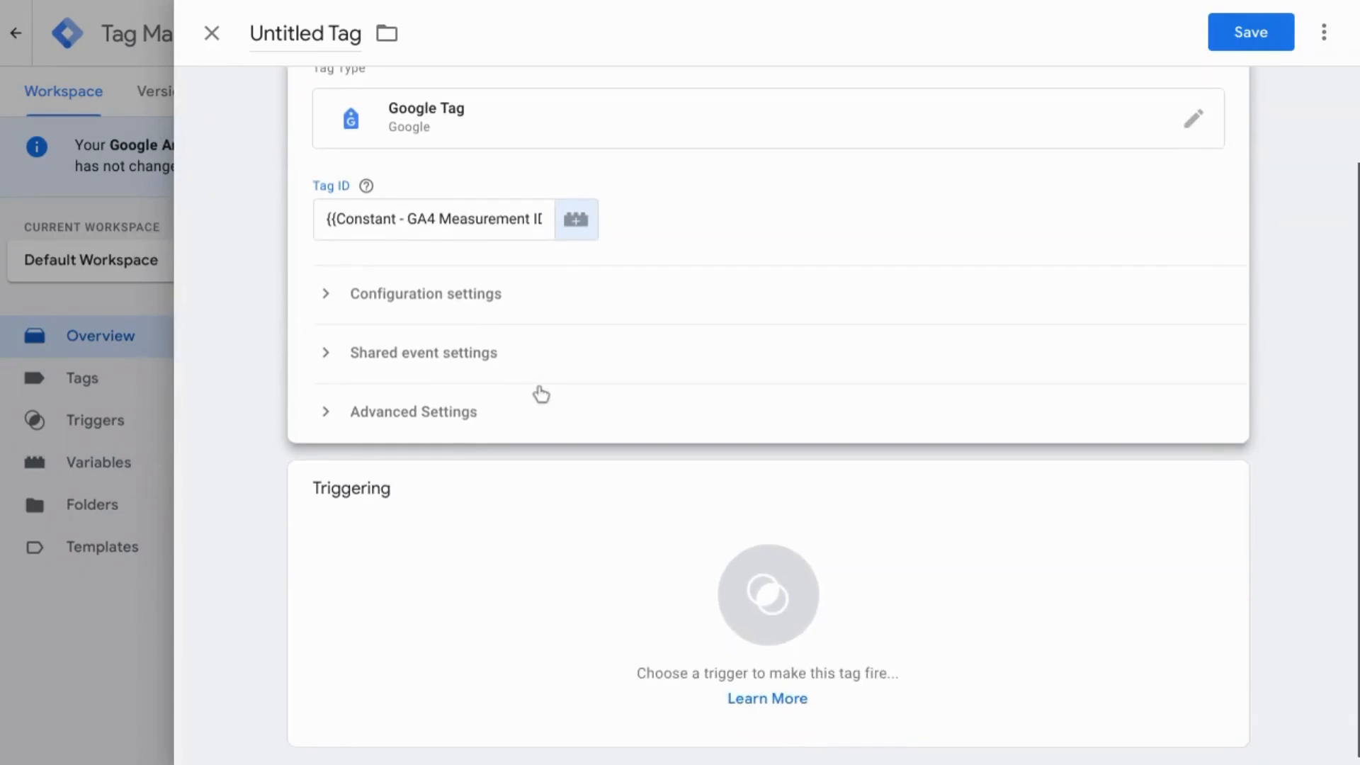
pyautogui.click(526, 578)
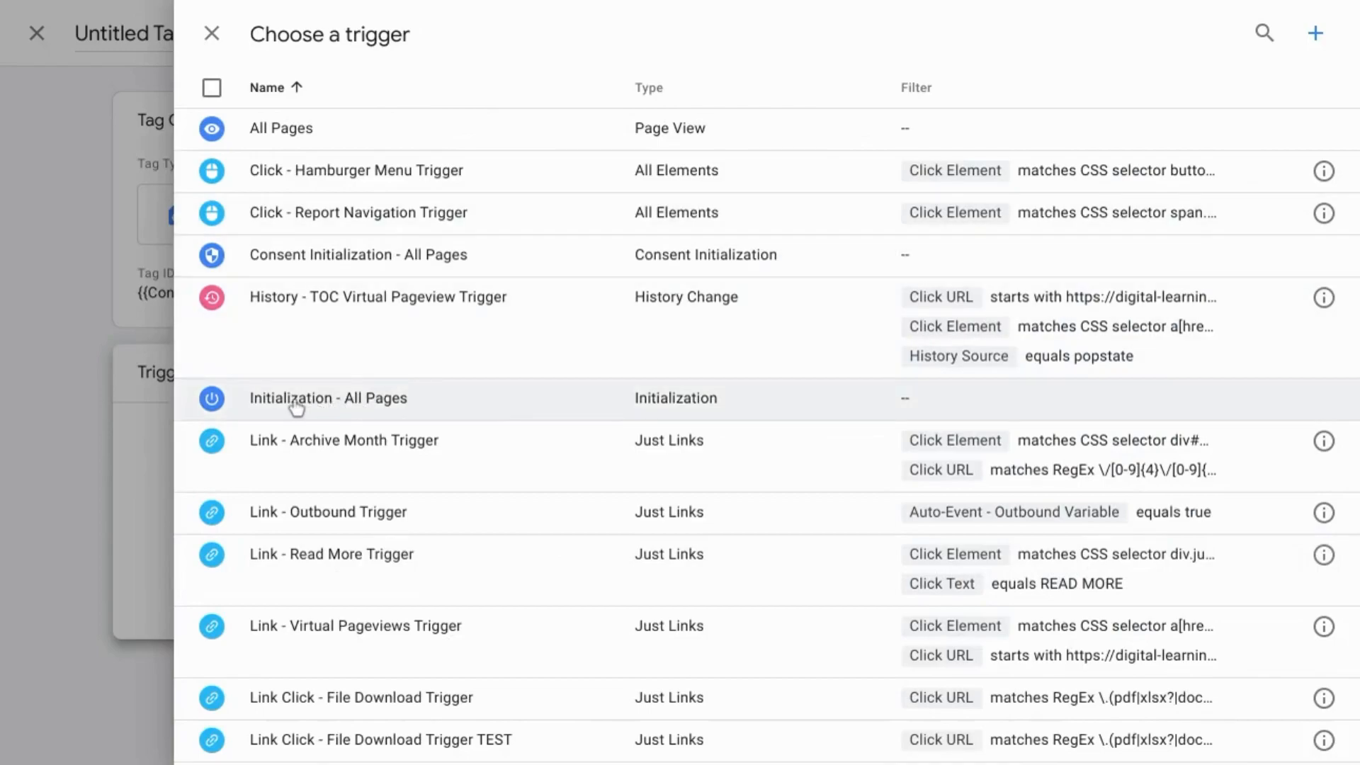
pyautogui.click(301, 404)
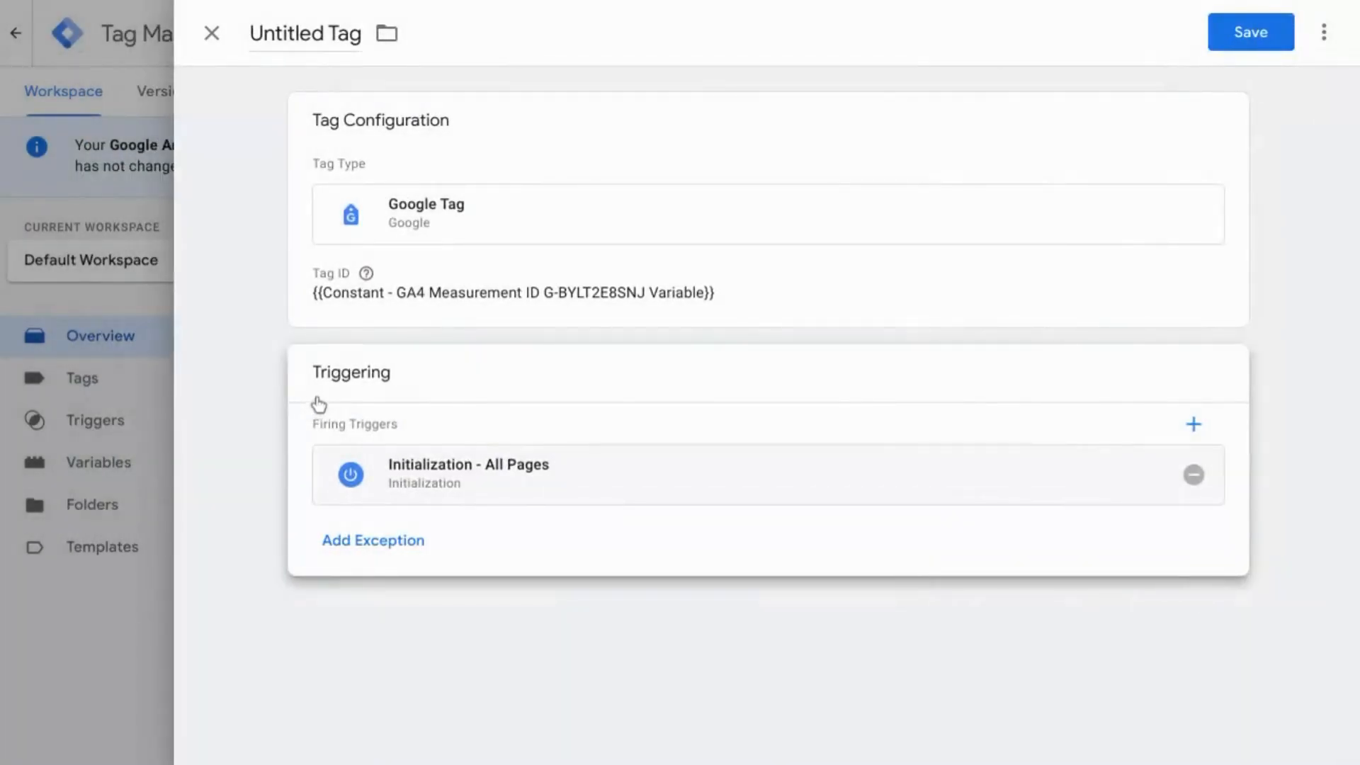
# Step: Name the tag "Google Tag - GA4 Configuration G-BYLT2E8SNJ Tag" and save it
pyautogui.click(315, 36)
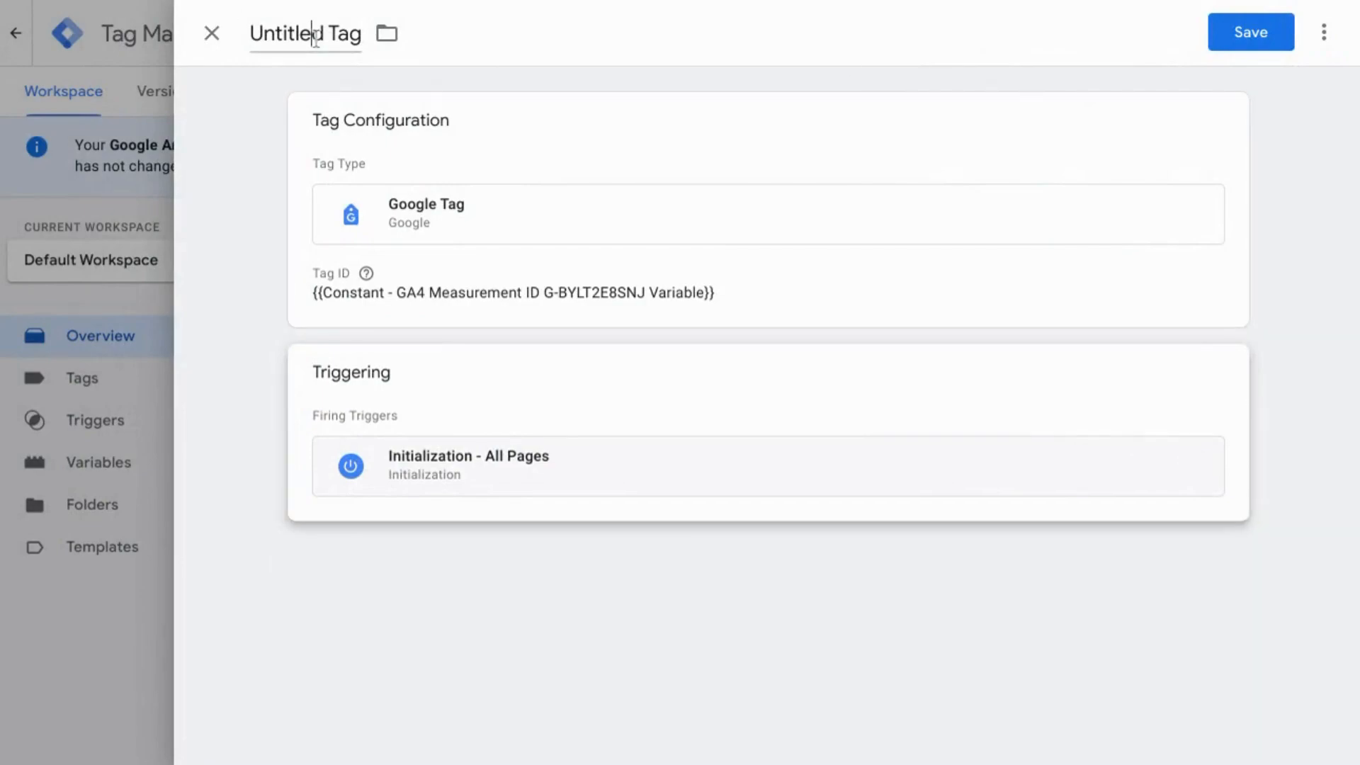
pyautogui.doubleClick(315, 35)
pyautogui.write('Google Tag - GA4 Configuration G-BYLT2E8SNJ Tag')
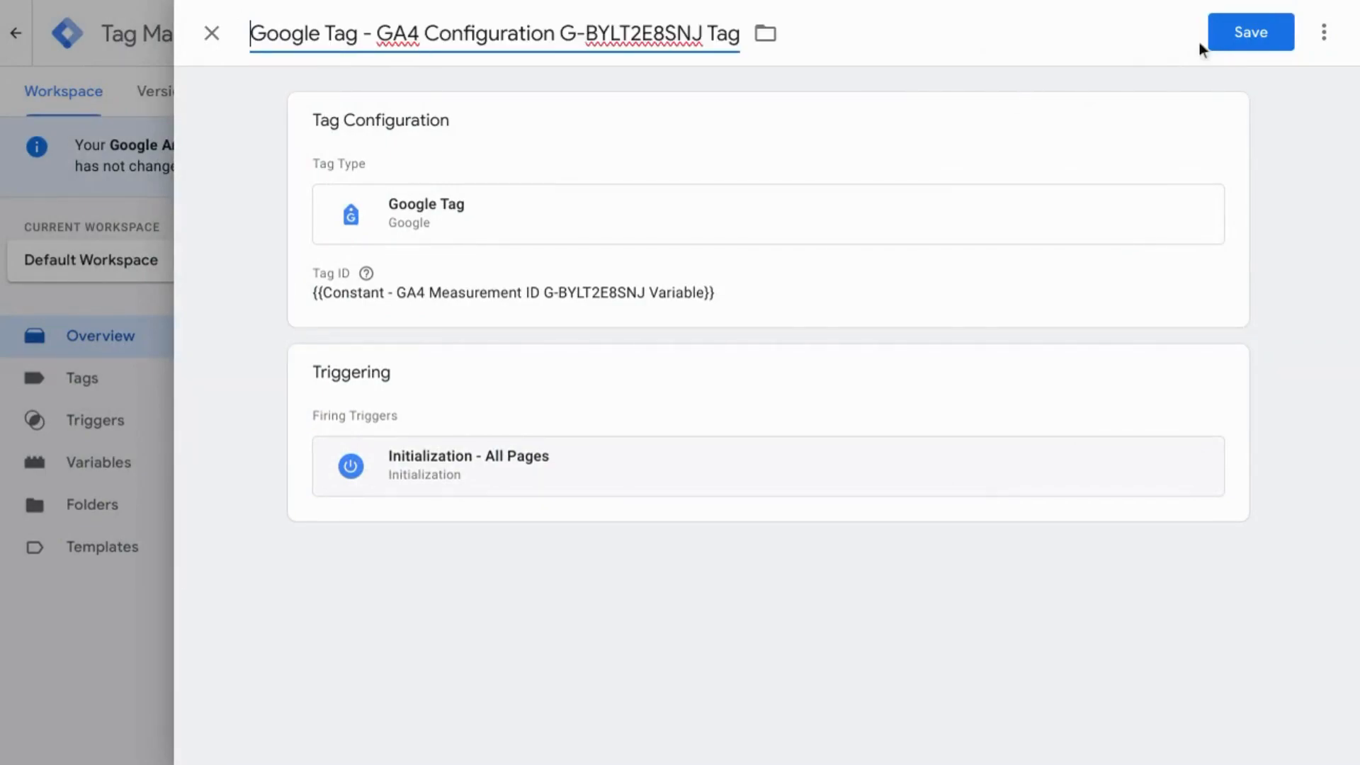
pyautogui.click(1257, 41)
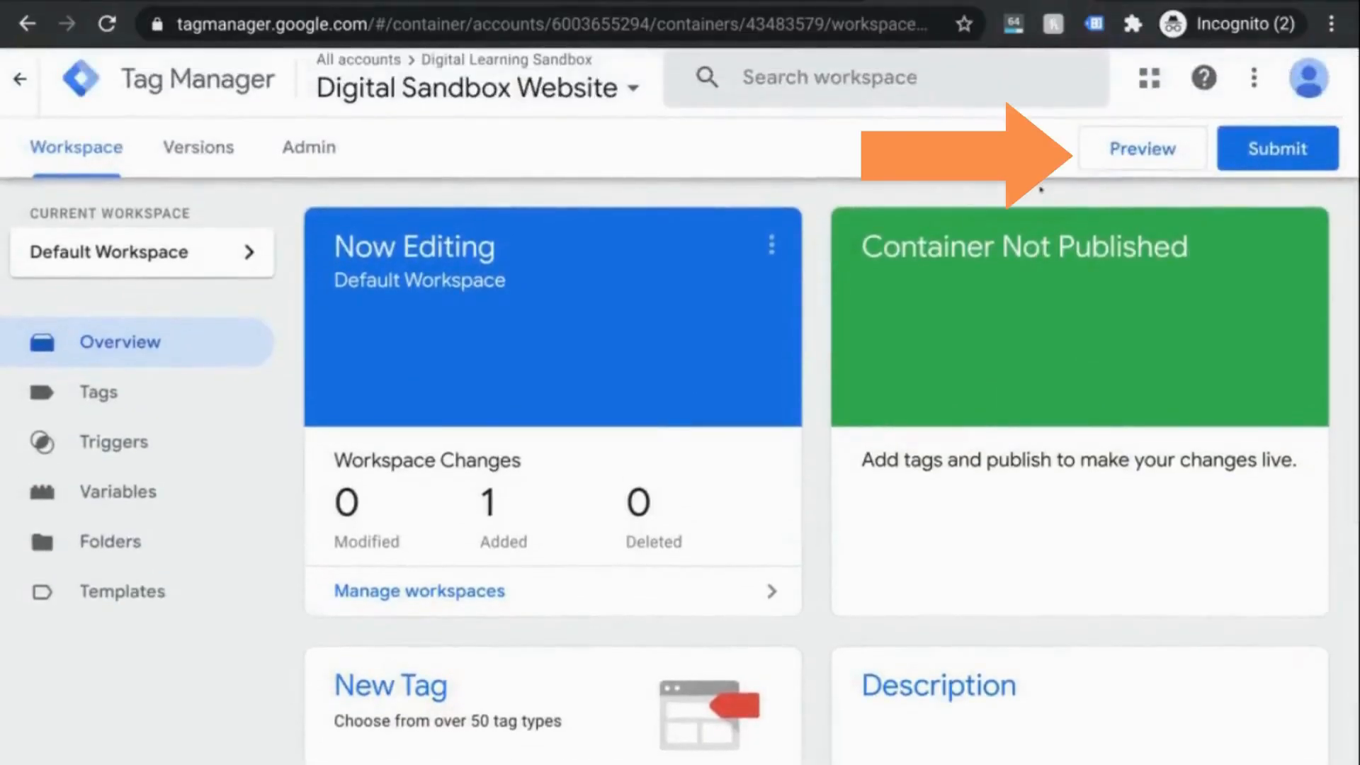
# Step: Publish an empty version of the container and open its preview mode
pyautogui.click(1139, 159)
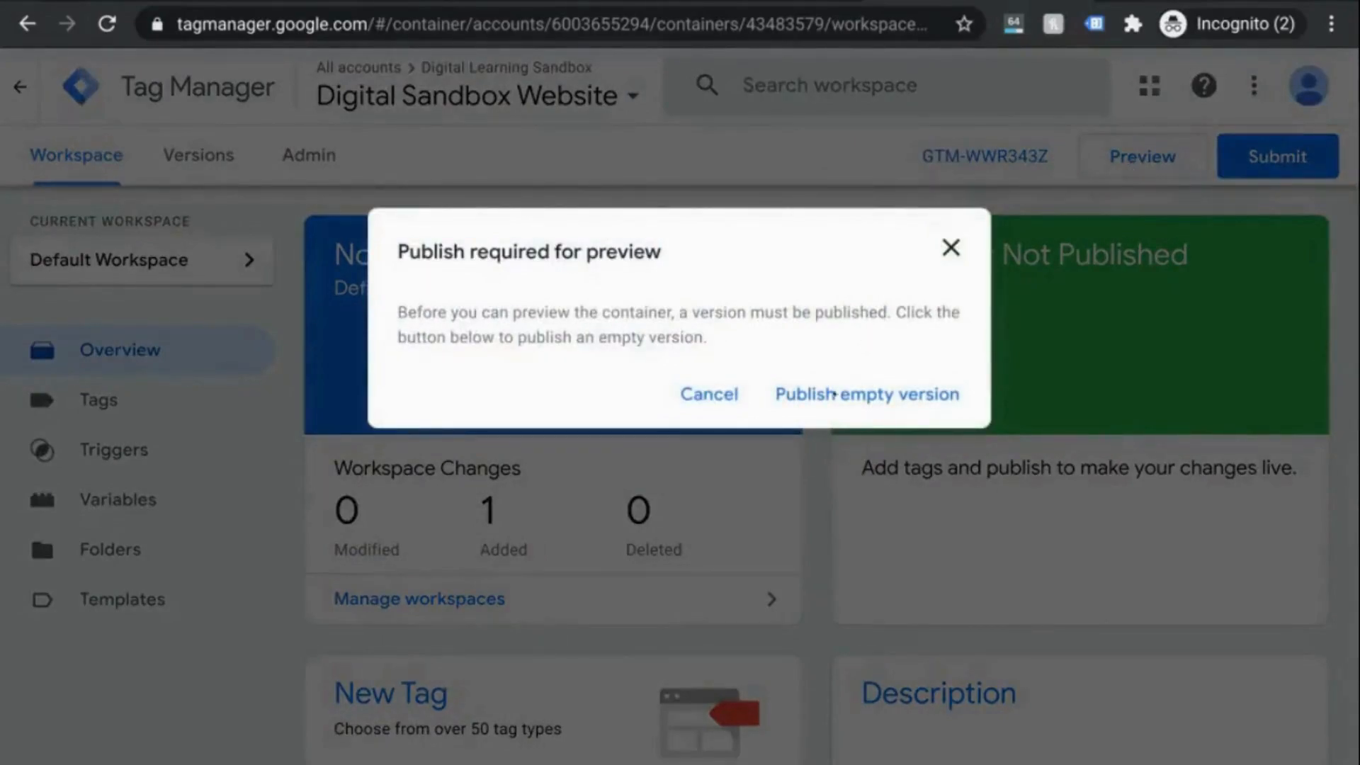
pyautogui.click(828, 395)
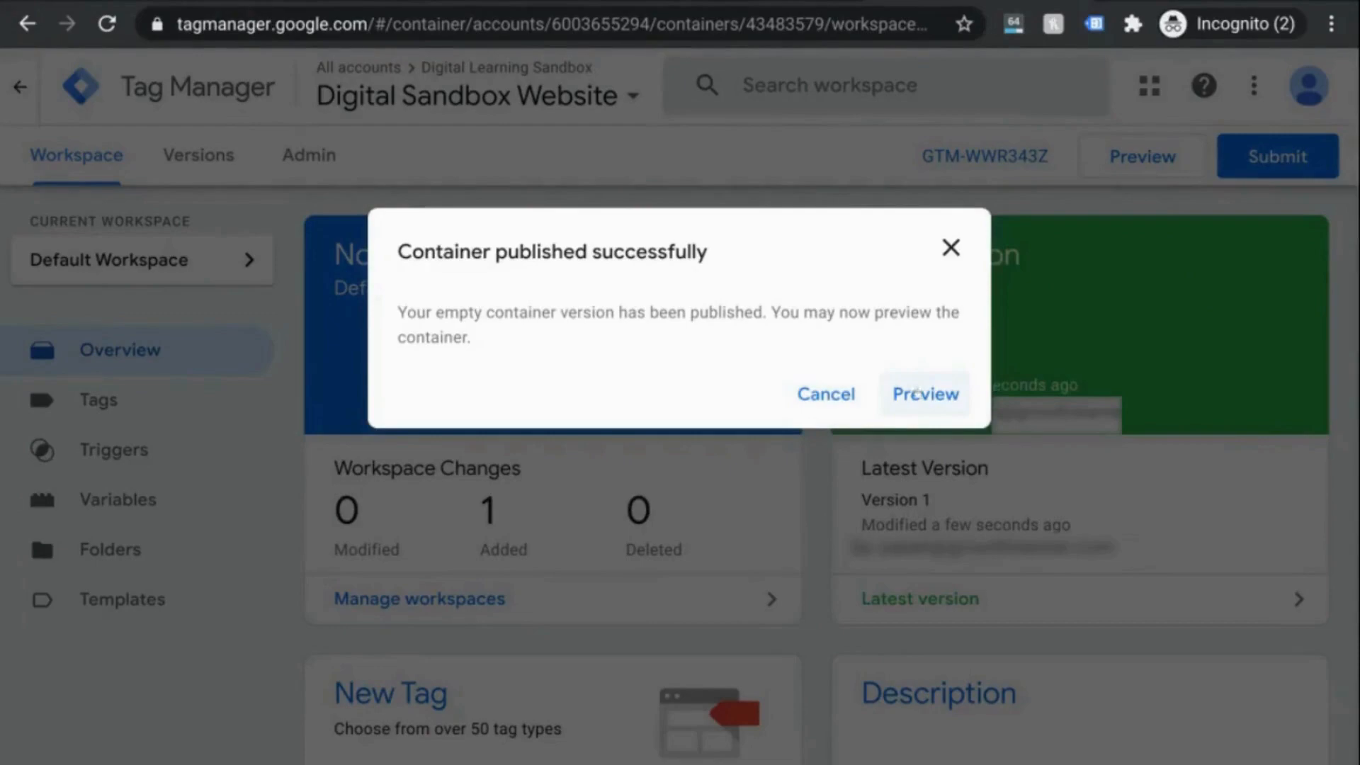
pyautogui.click(916, 393)
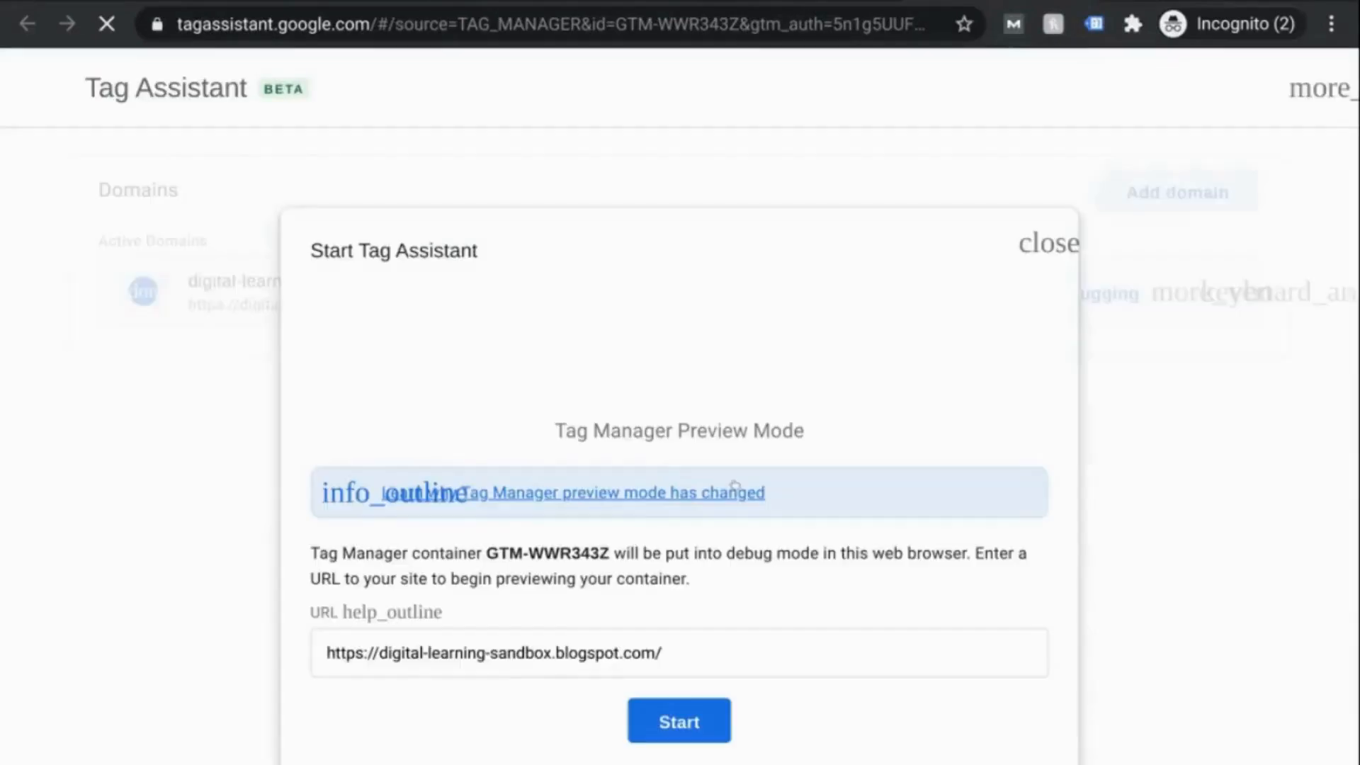
pyautogui.click(556, 648)
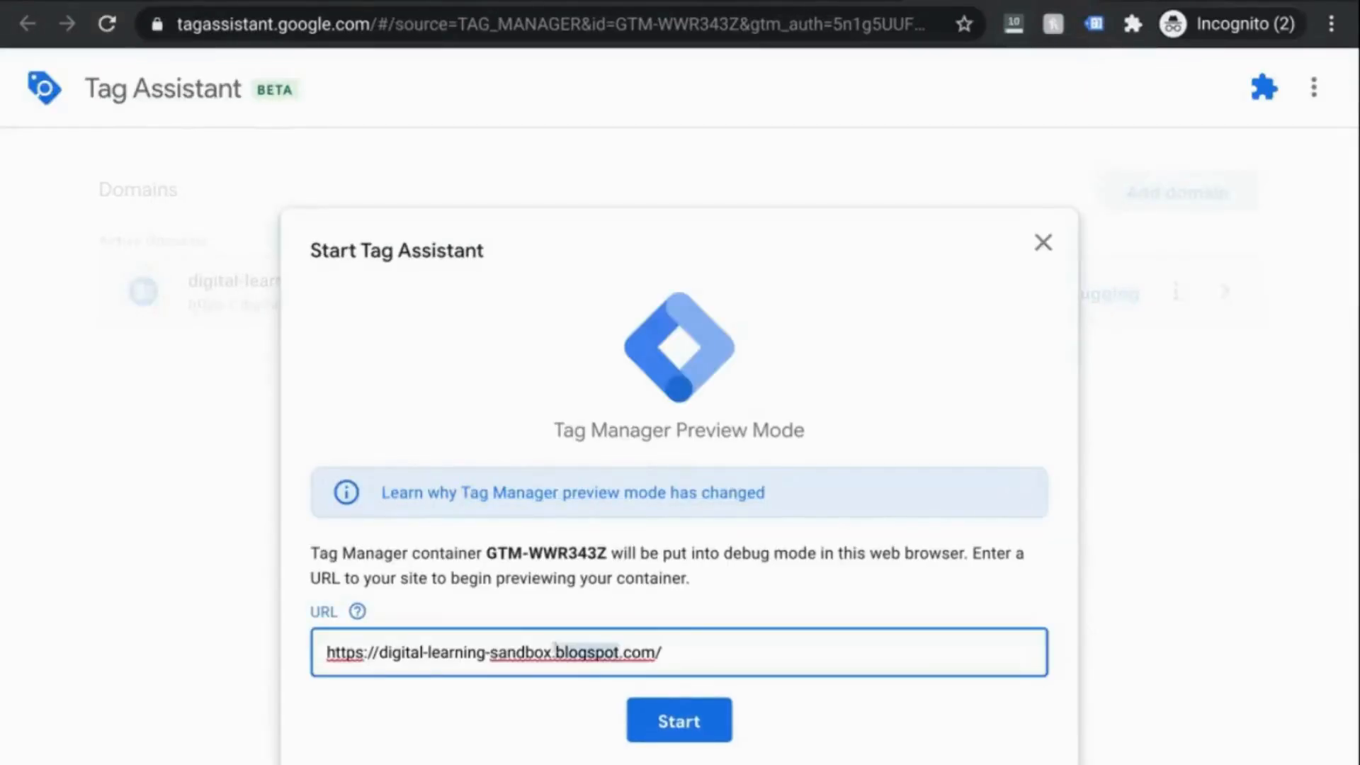
pyautogui.tripleClick(555, 647)
pyautogui.hotkey('ctrl', 'c')
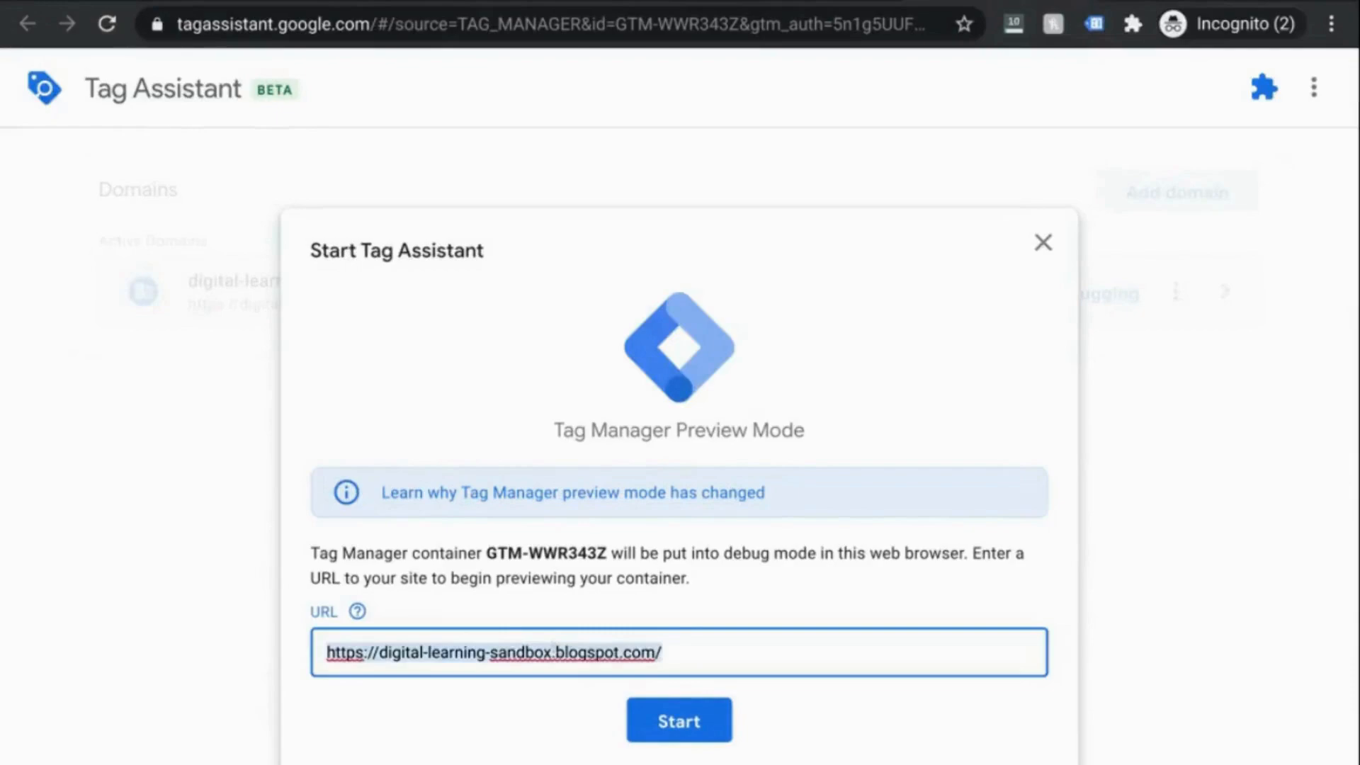
pyautogui.click(666, 721)
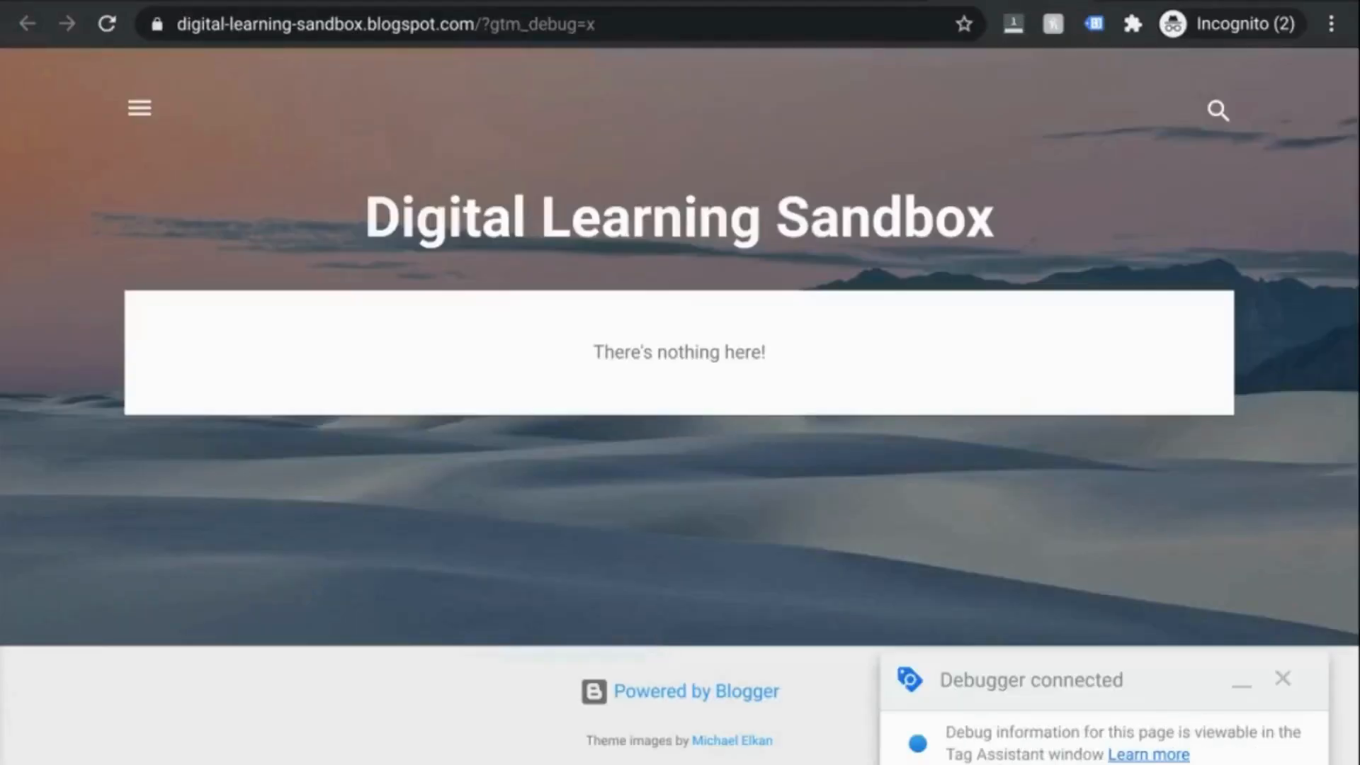
# Step: Check the site's gtm_debug URL parameter and debugger connection notice, and return to Tag Assistant to continue past the connection message
pyautogui.moveTo(476, 24); pyautogui.dragTo(608, 24)
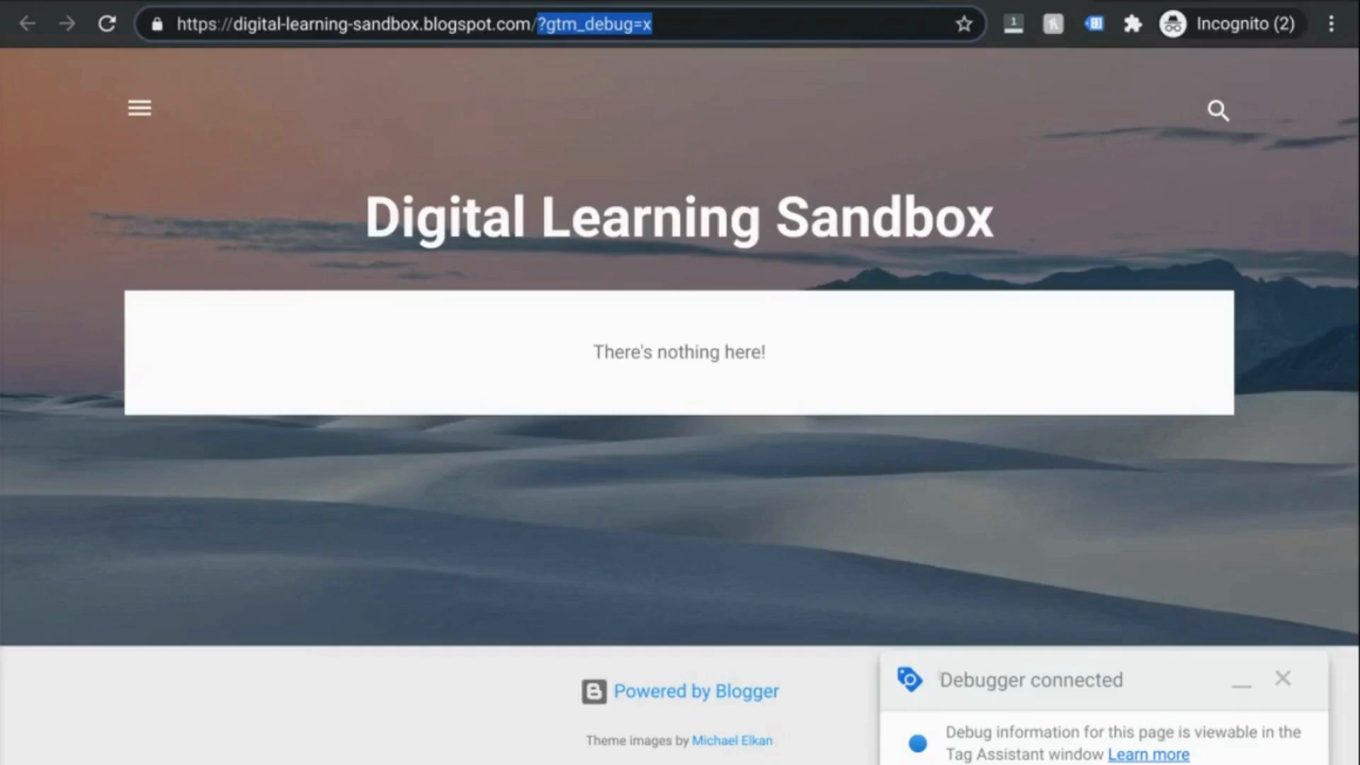
pyautogui.moveTo(938, 678); pyautogui.dragTo(1144, 687)
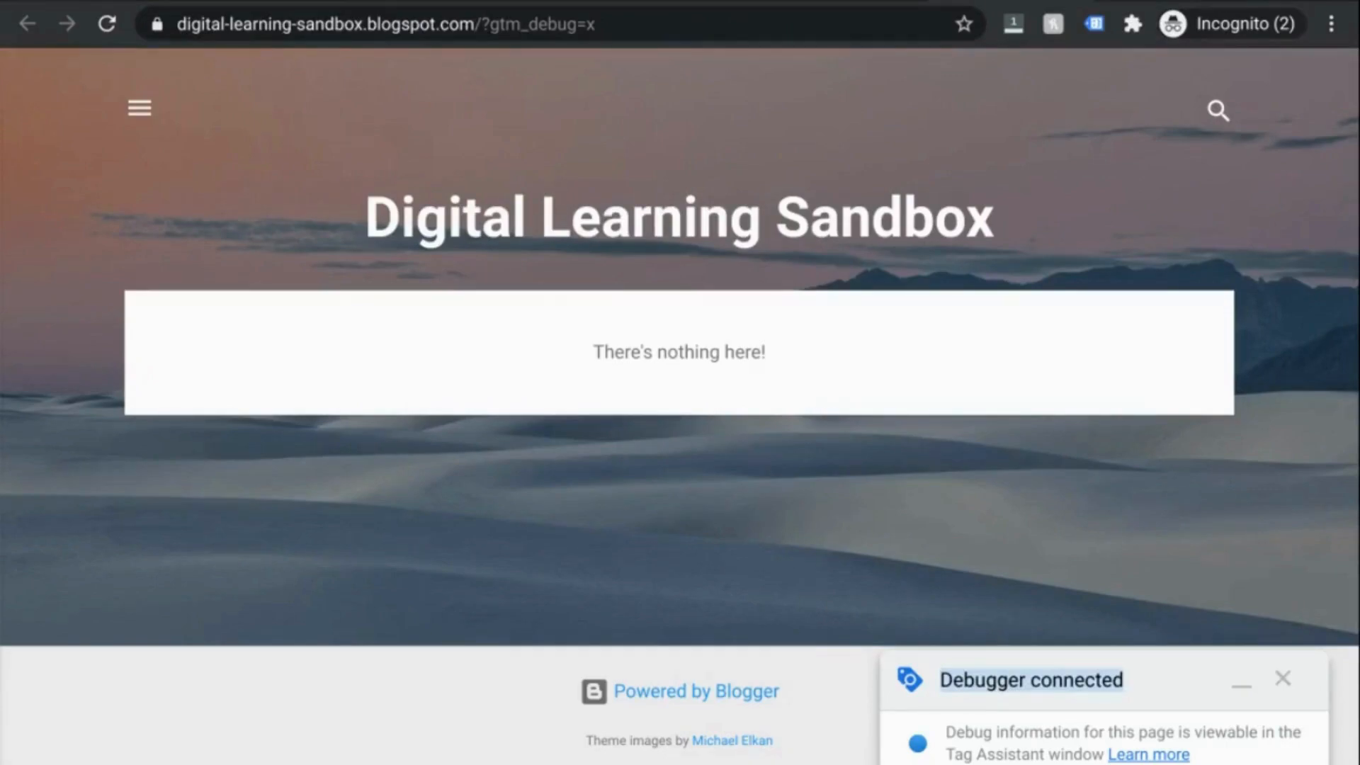
pyautogui.click(849, 1)
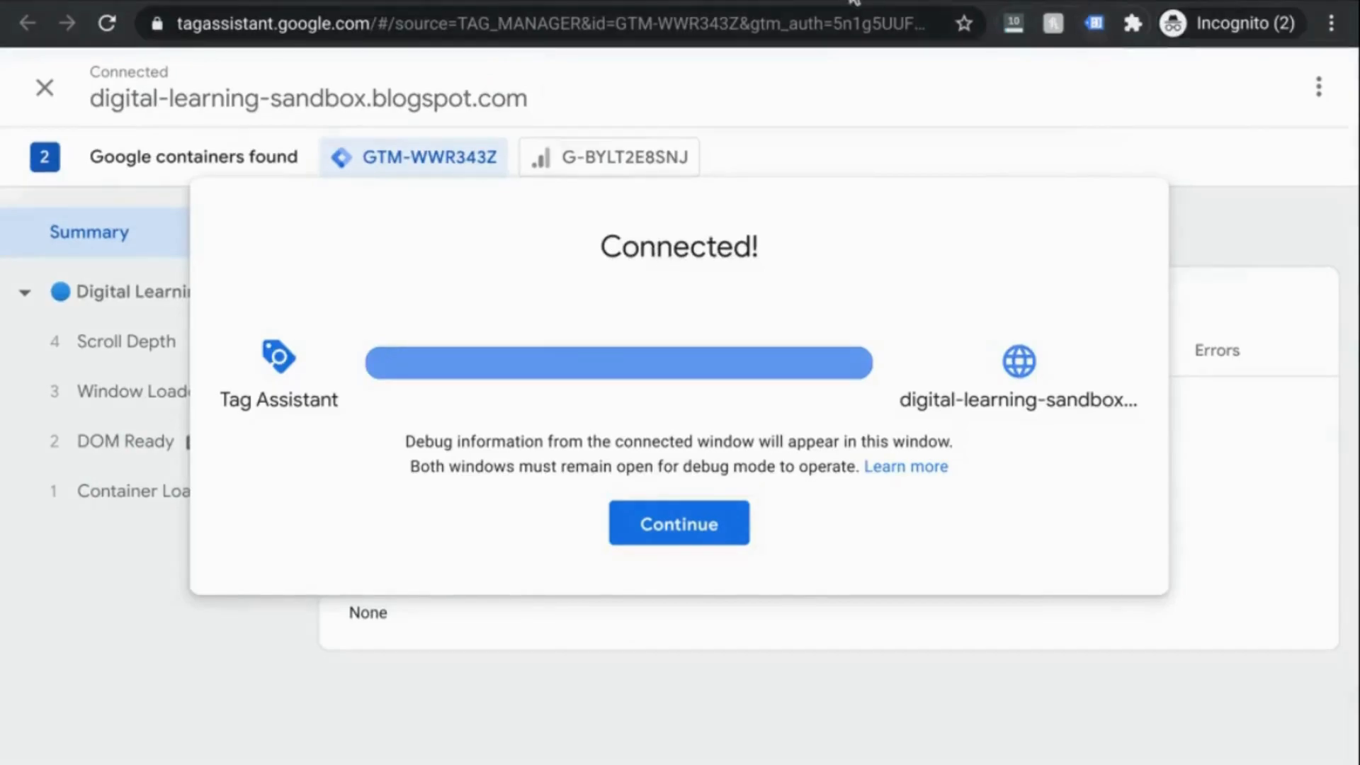
pyautogui.click(670, 519)
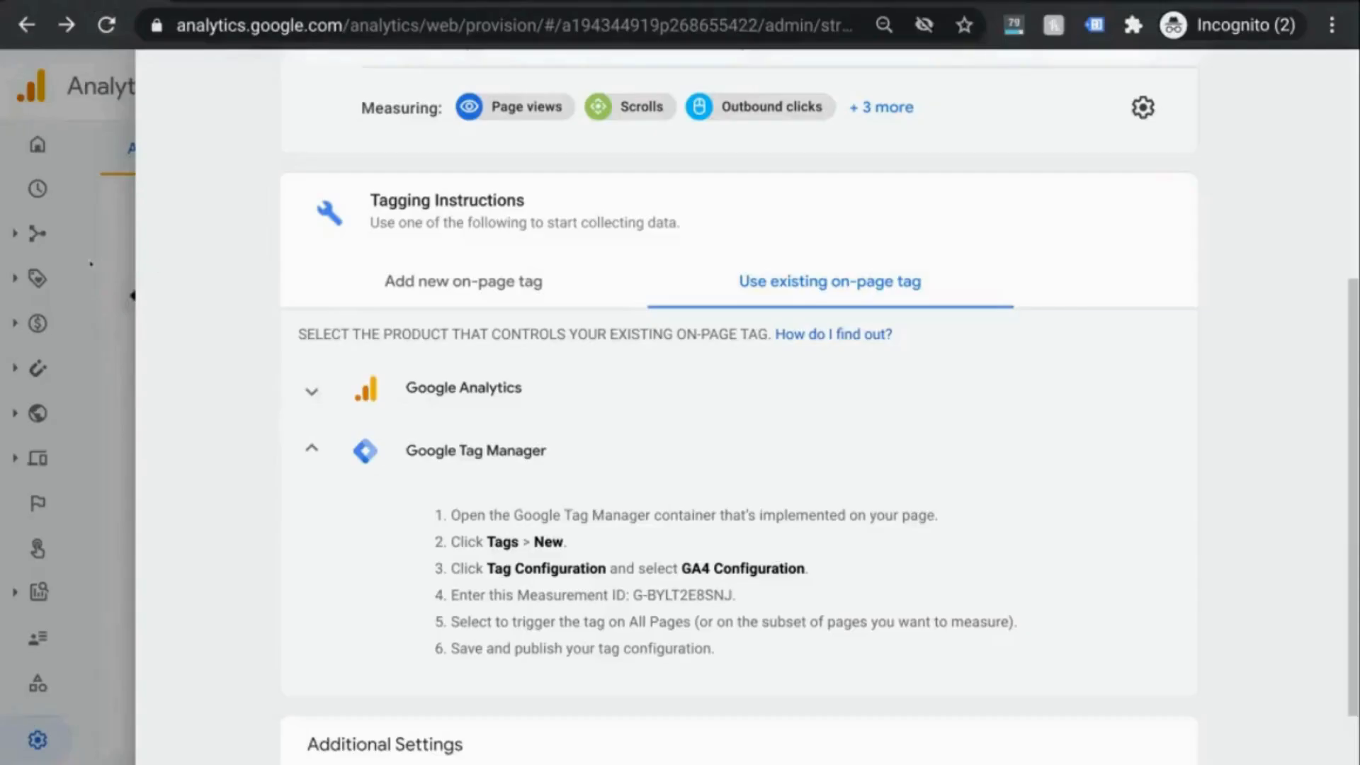
# Step: Close the web stream details and examine the event counts by event name in the Realtime report
pyautogui.click(92, 264)
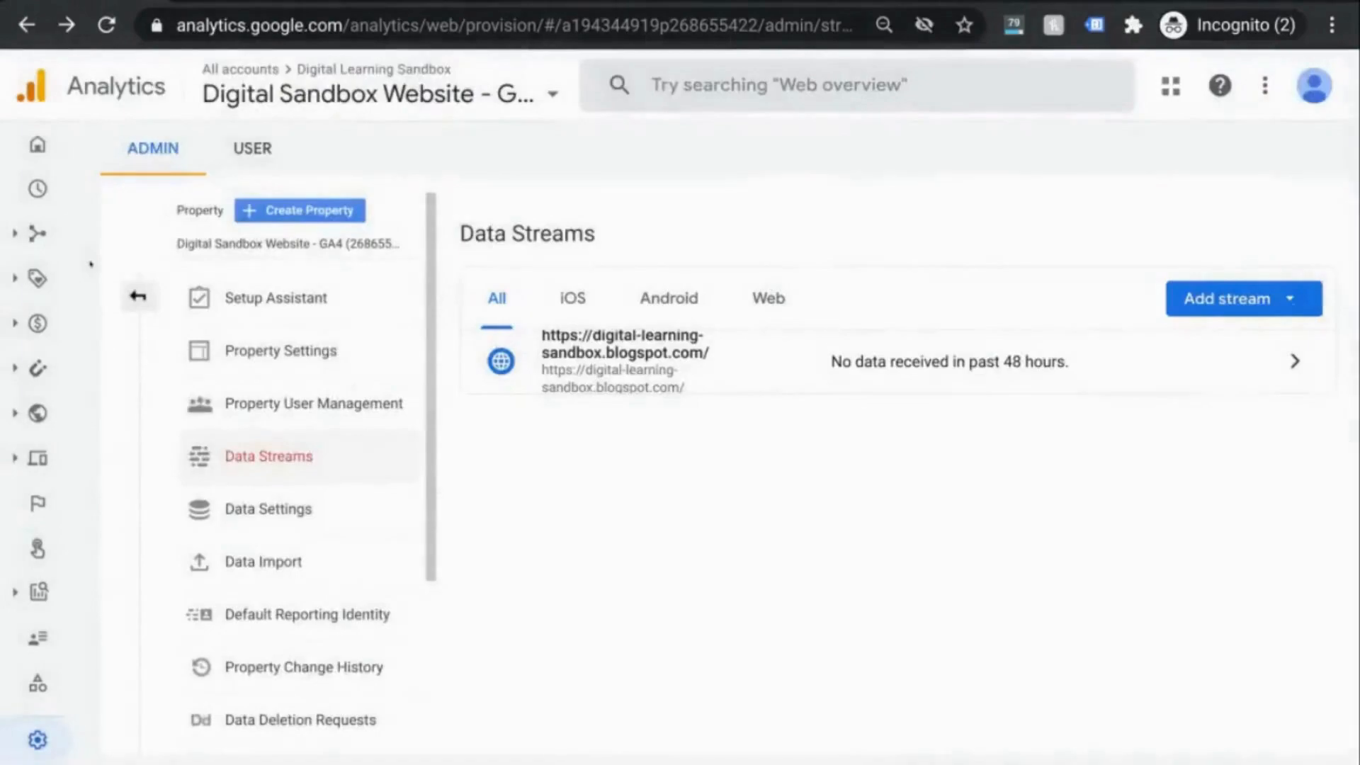
pyautogui.click(30, 190)
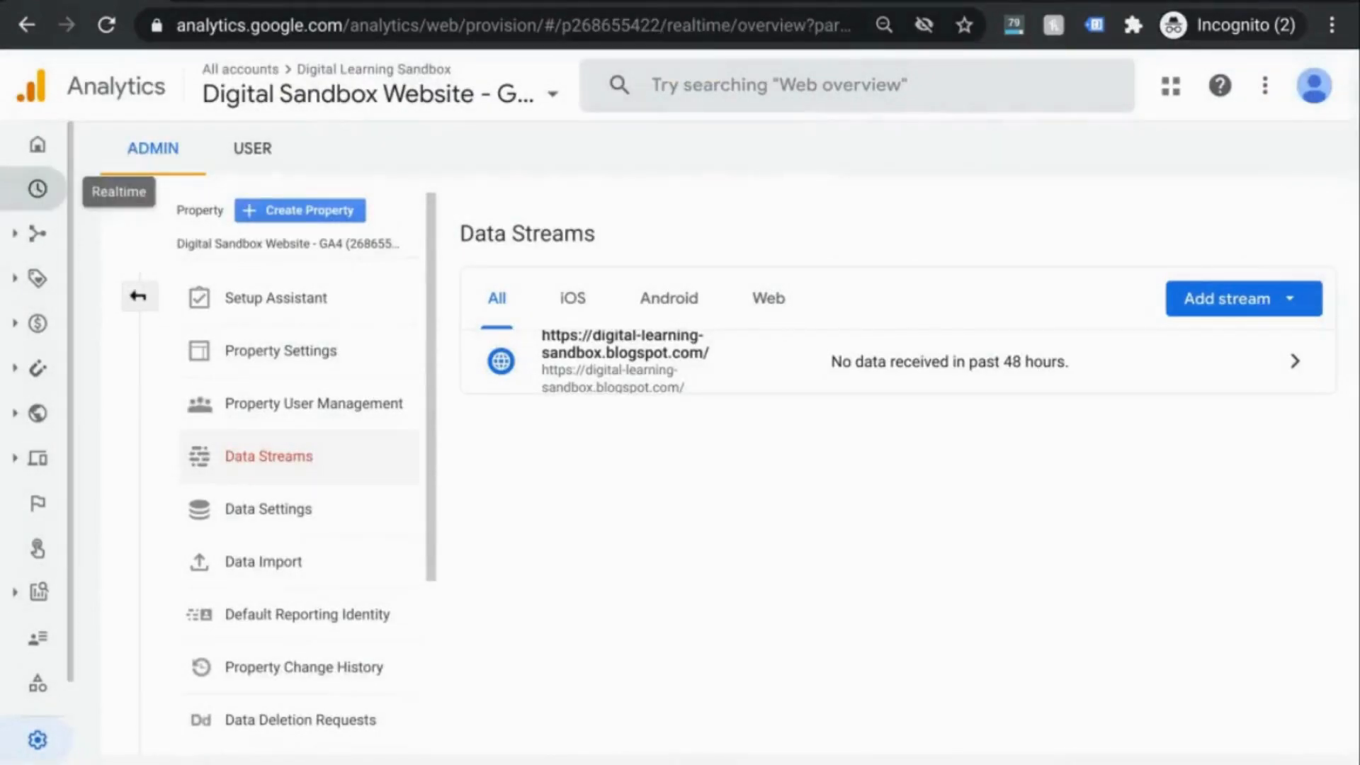
pyautogui.scroll(-5, 806, 525)
pyautogui.scroll(-1, 806, 524)
pyautogui.scroll(-3, 807, 516)
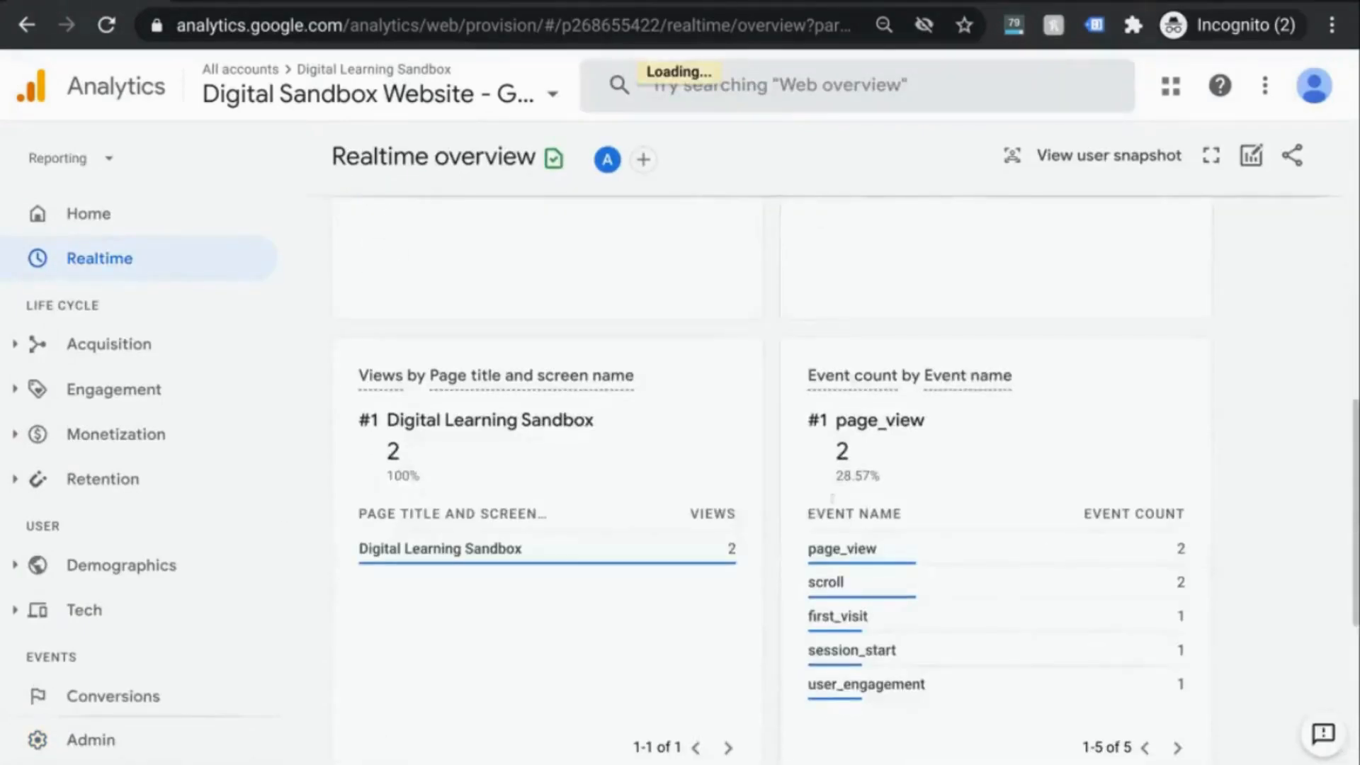
pyautogui.moveTo(804, 407); pyautogui.dragTo(928, 423)
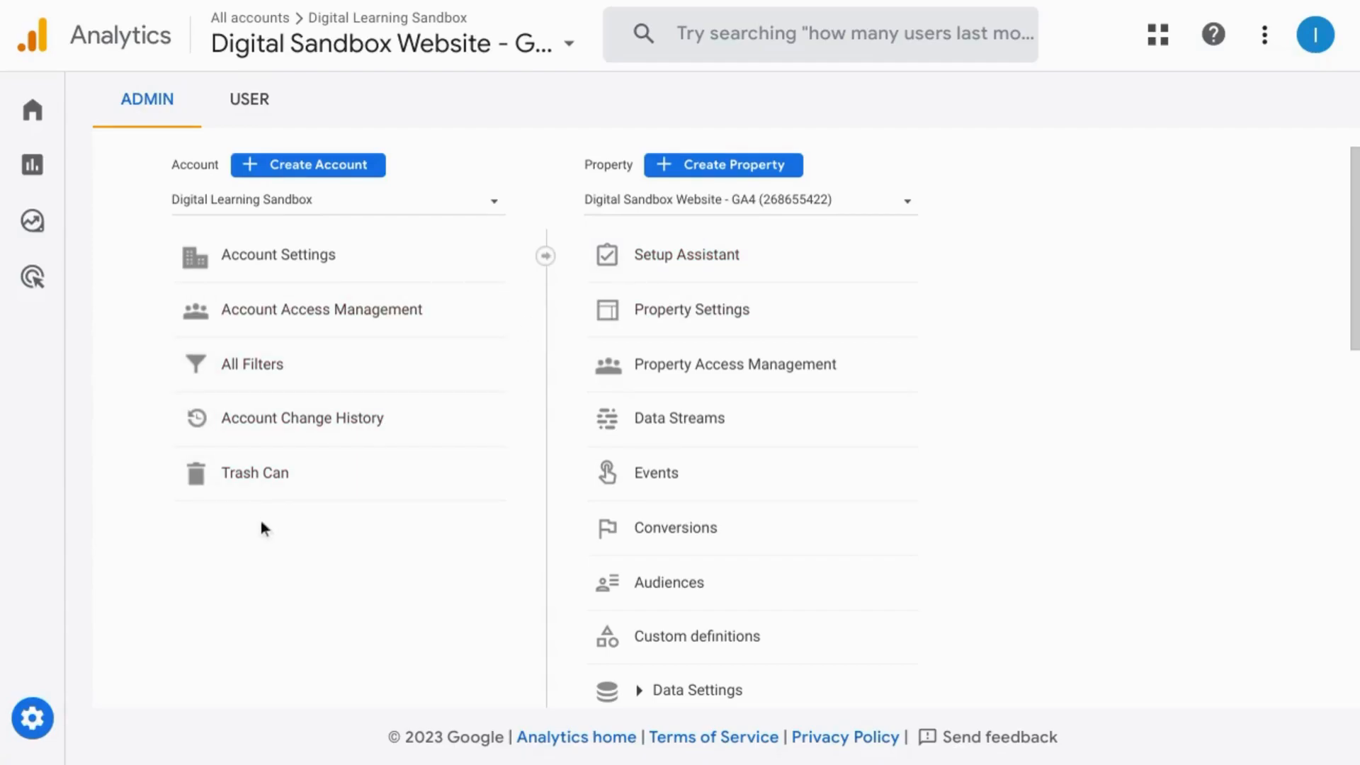
# Step: Open the GA4 property's Events settings and review the list of existing events
pyautogui.moveTo(51, 458)
pyautogui.click(656, 474)
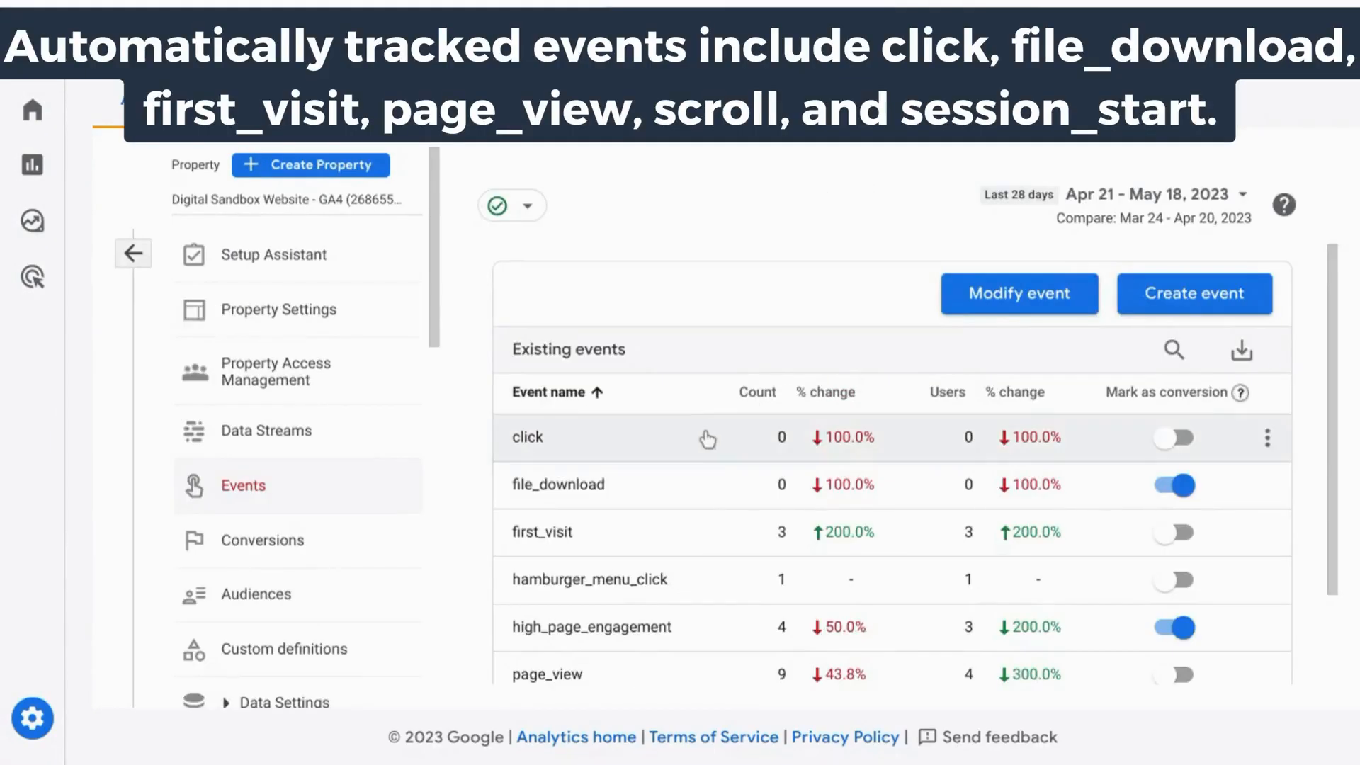
pyautogui.scroll(-1, 681, 476)
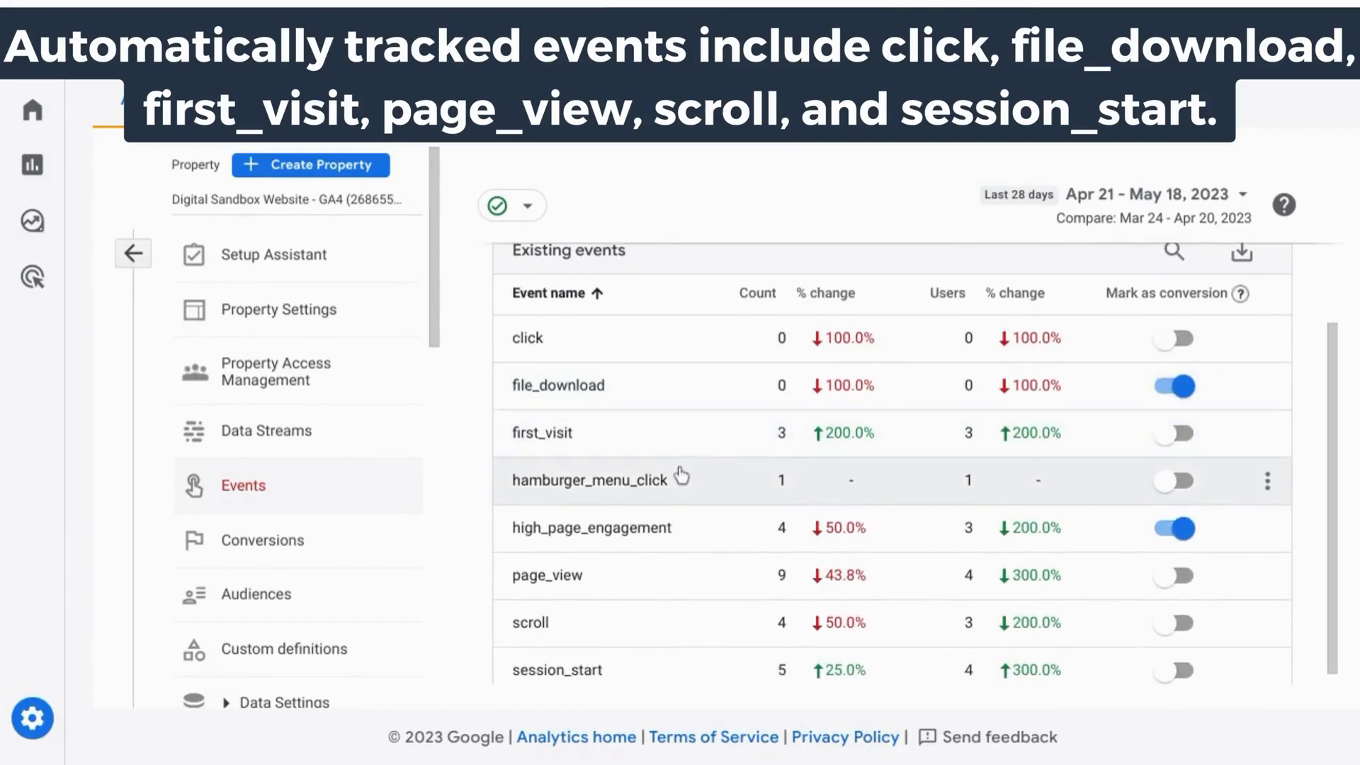
pyautogui.scroll(2, 757, 405)
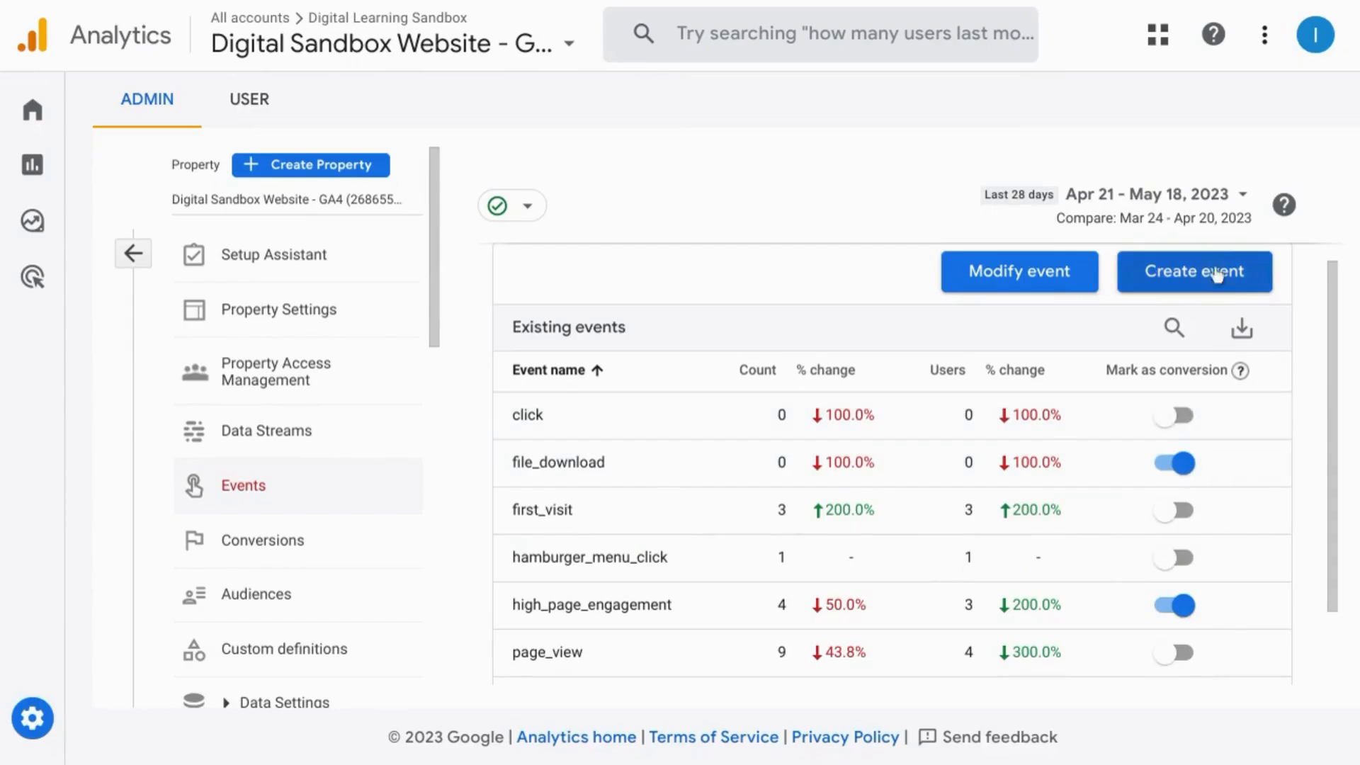
pyautogui.scroll(1, 1192, 294)
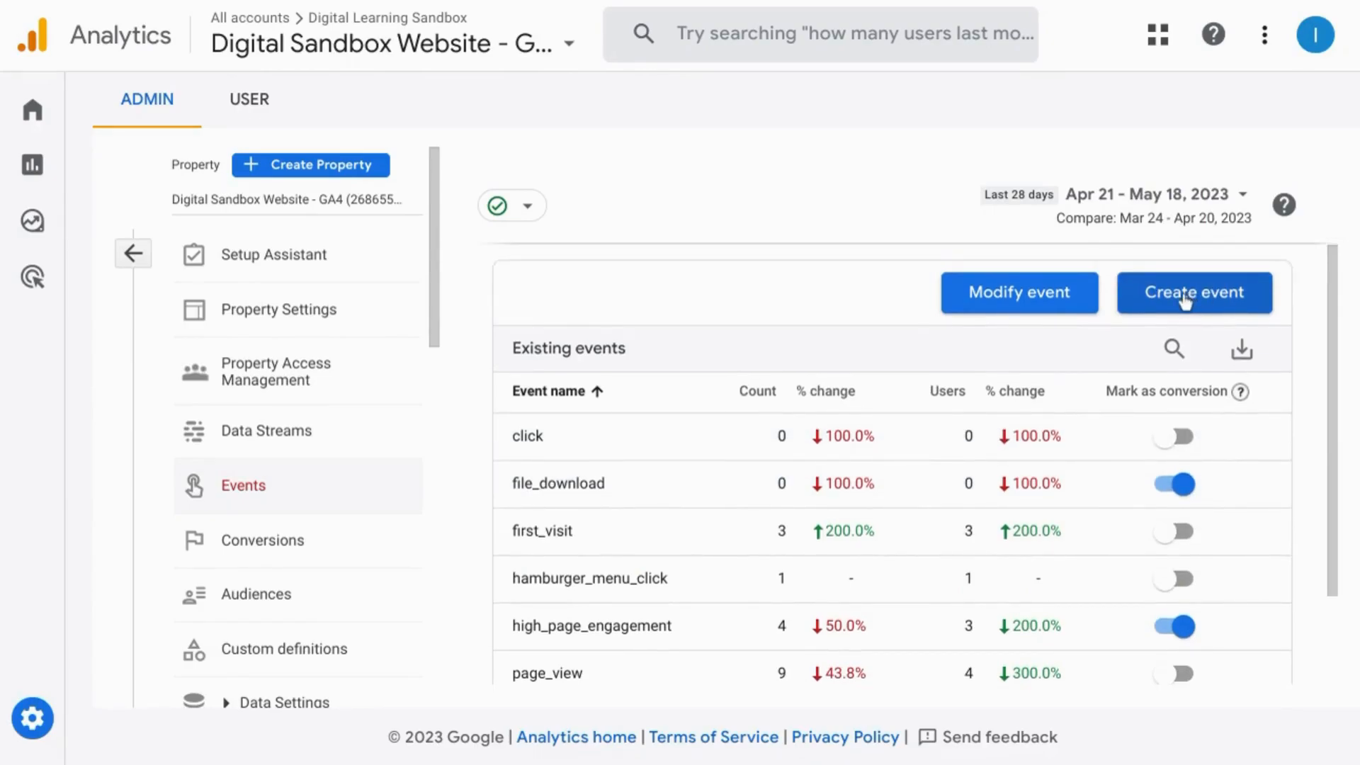
# Step: Start a new custom event for the web stream and name it main_page_link_clicks
pyautogui.click(1184, 301)
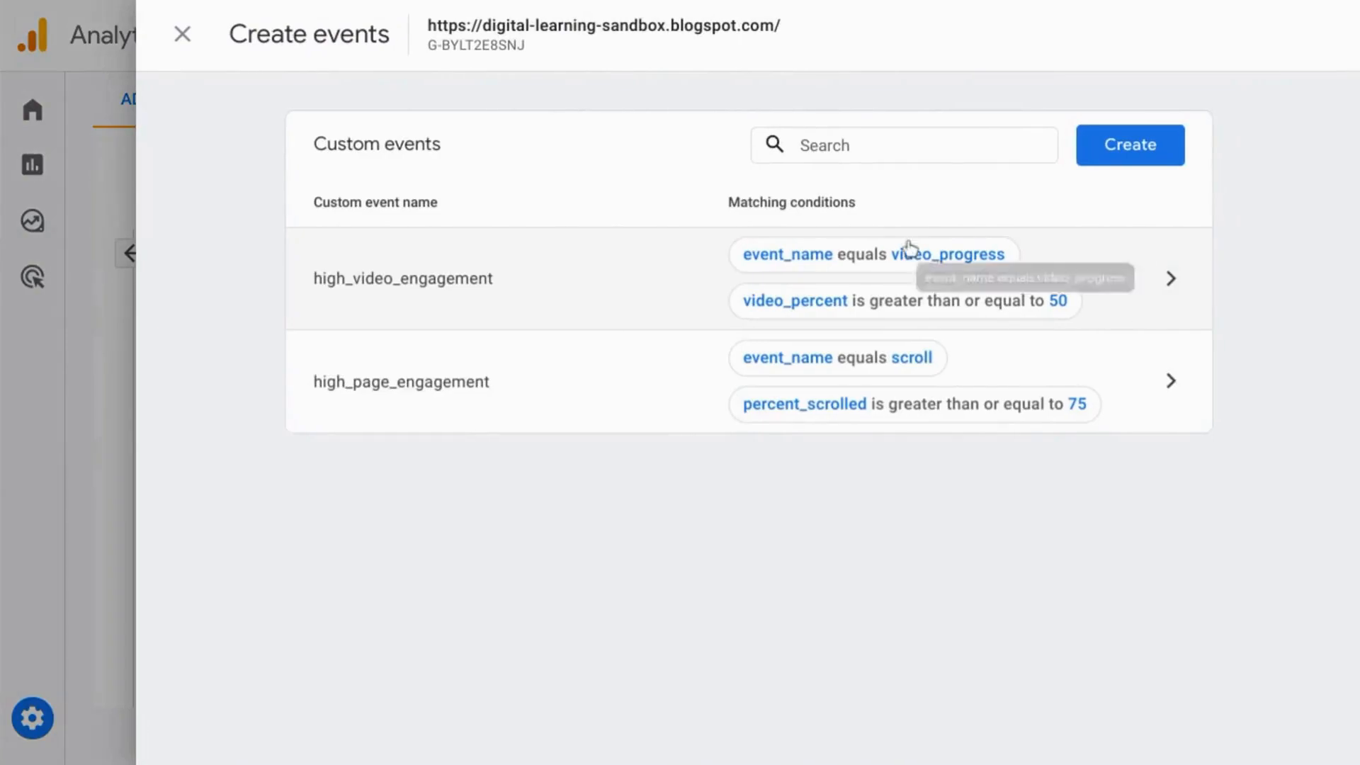
pyautogui.click(1130, 146)
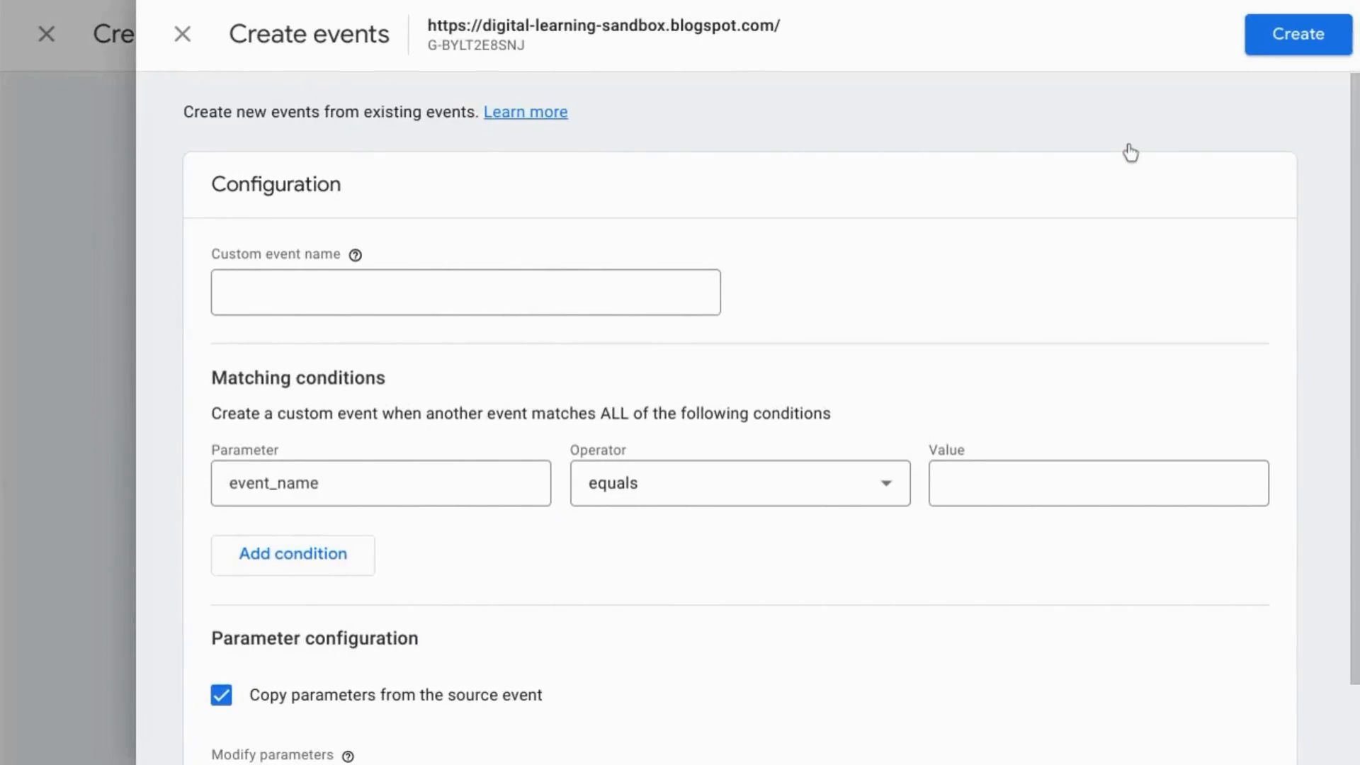
pyautogui.click(473, 285)
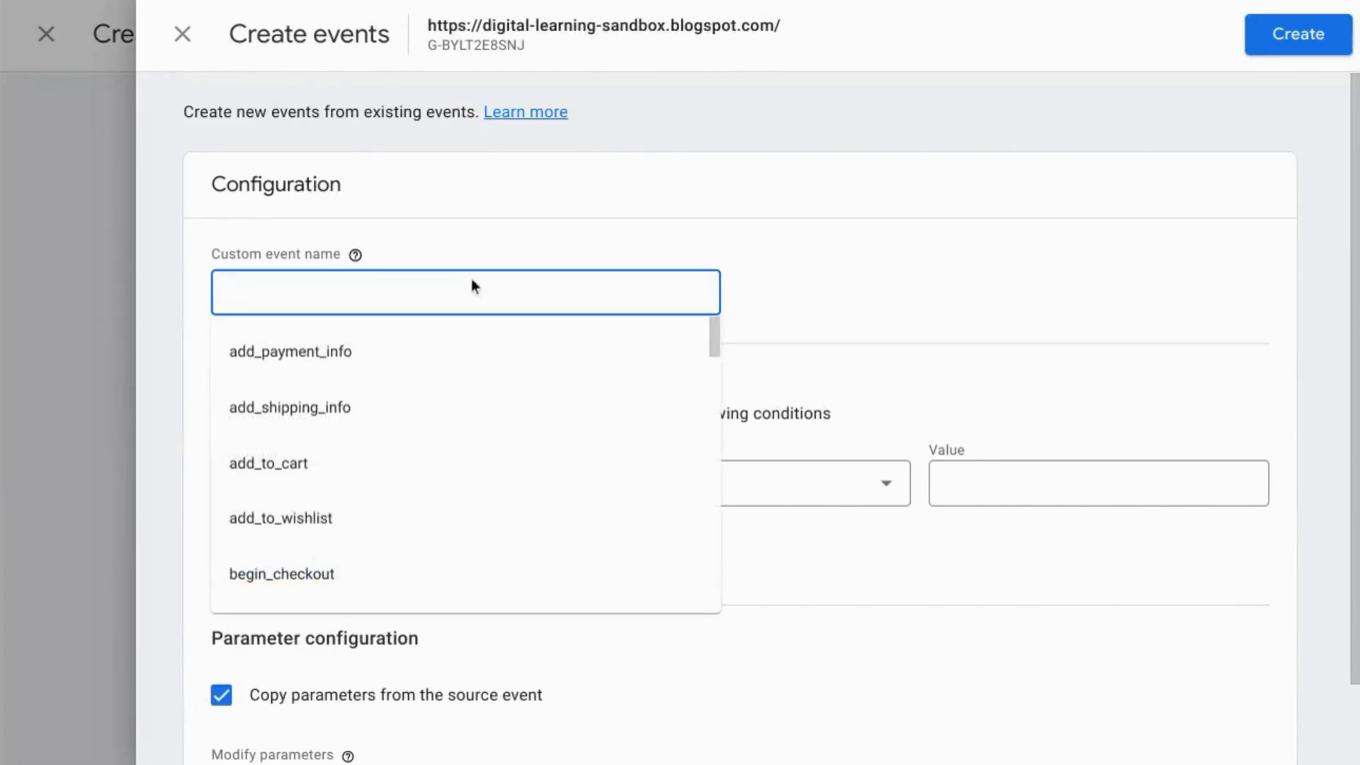
pyautogui.write('main_page')
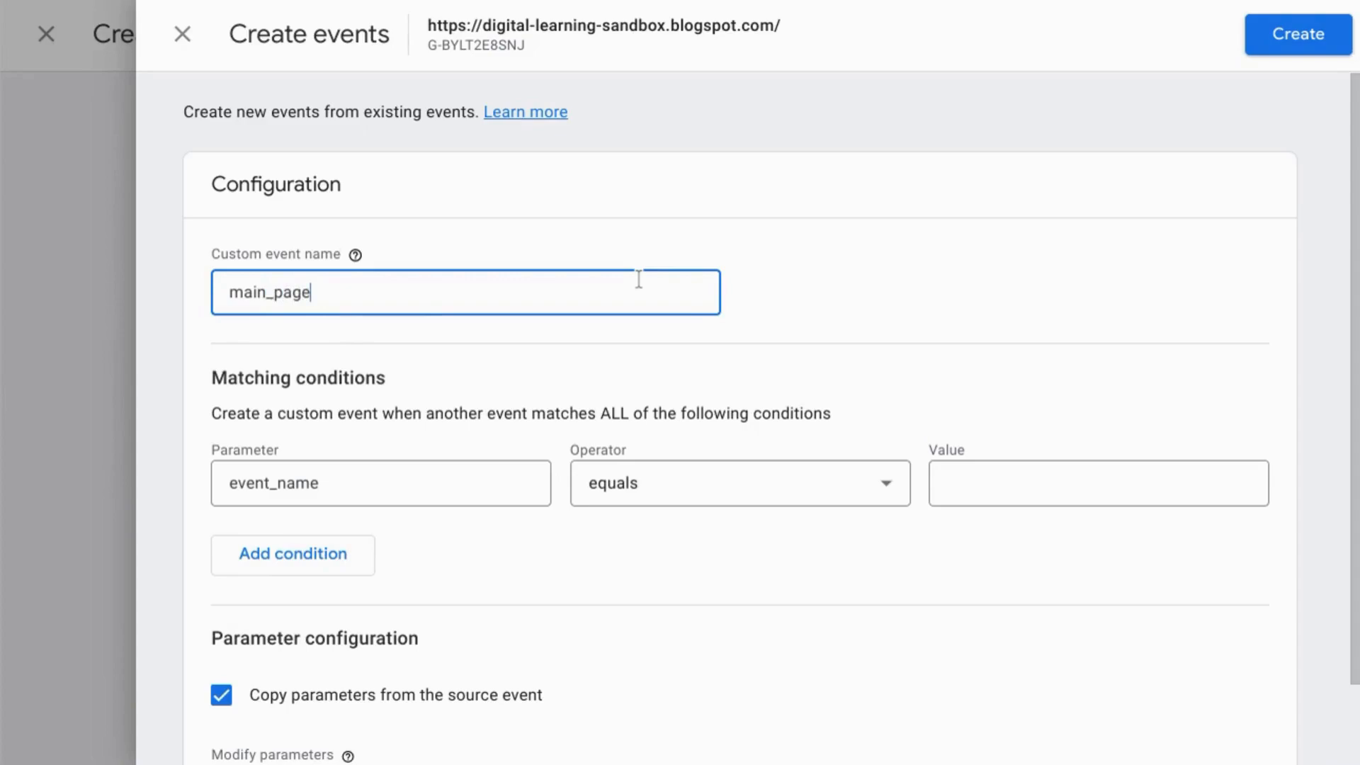
pyautogui.write('_link')
pyautogui.press('BackSpace')
pyautogui.write('_clicks')
pyautogui.scroll(-1, 434, 403)
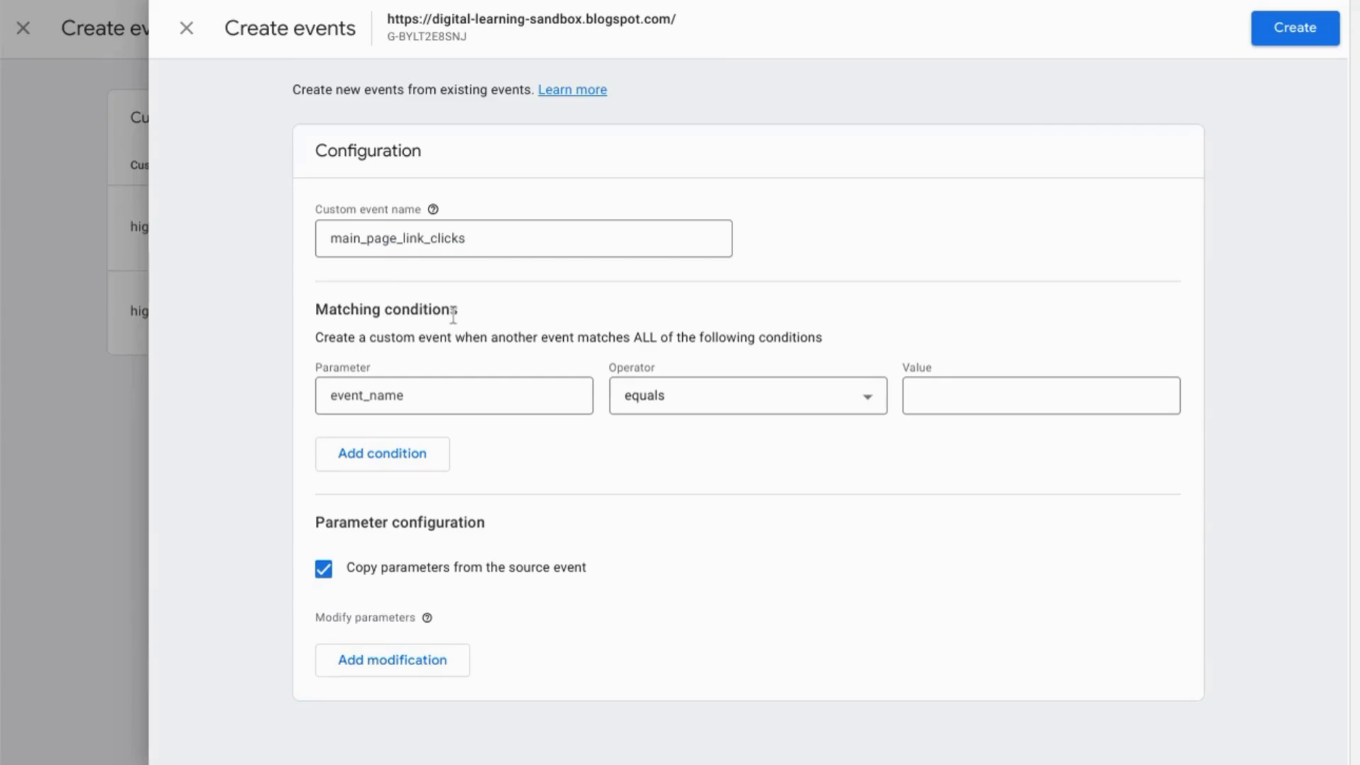
# Step: Set the first matching condition to event_name equals page_view
pyautogui.click(333, 394)
pyautogui.click(944, 394)
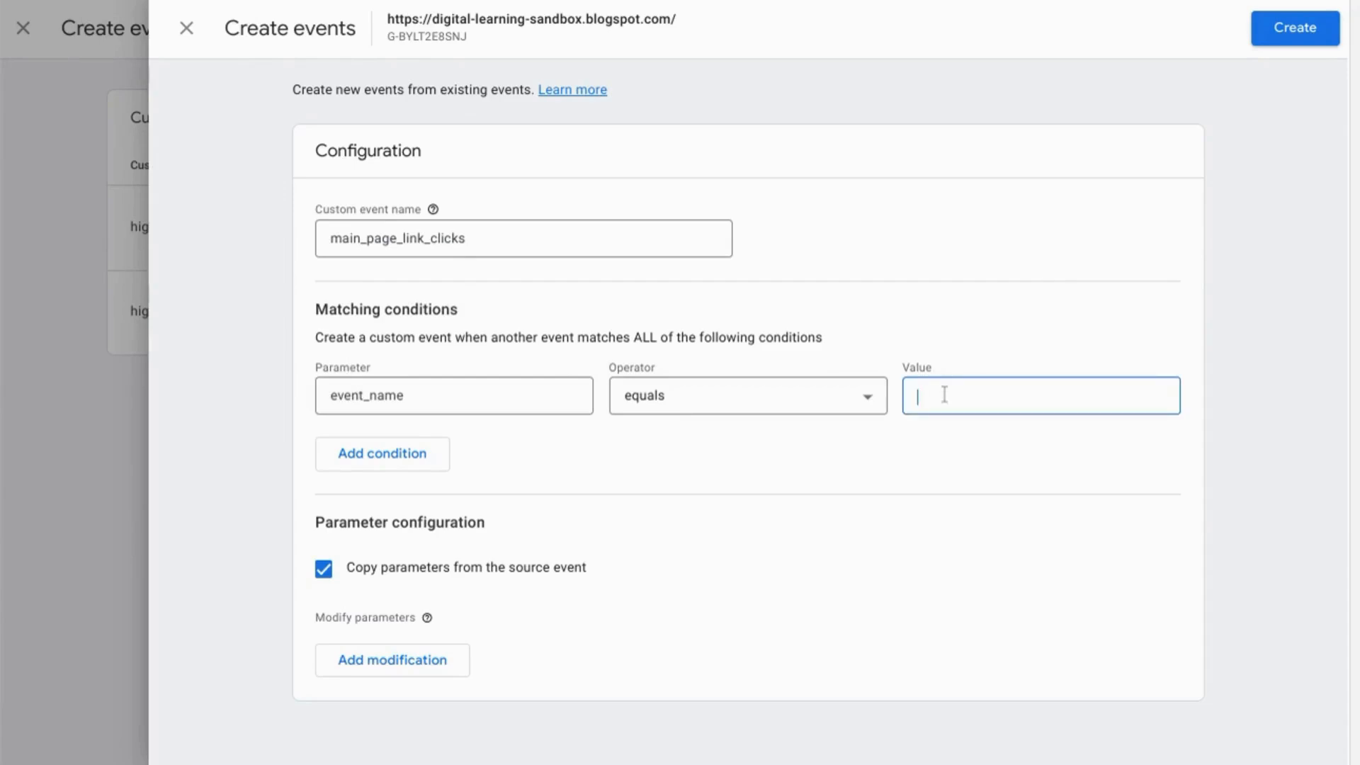
pyautogui.write('e_view')
pyautogui.click(392, 457)
pyautogui.click(419, 469)
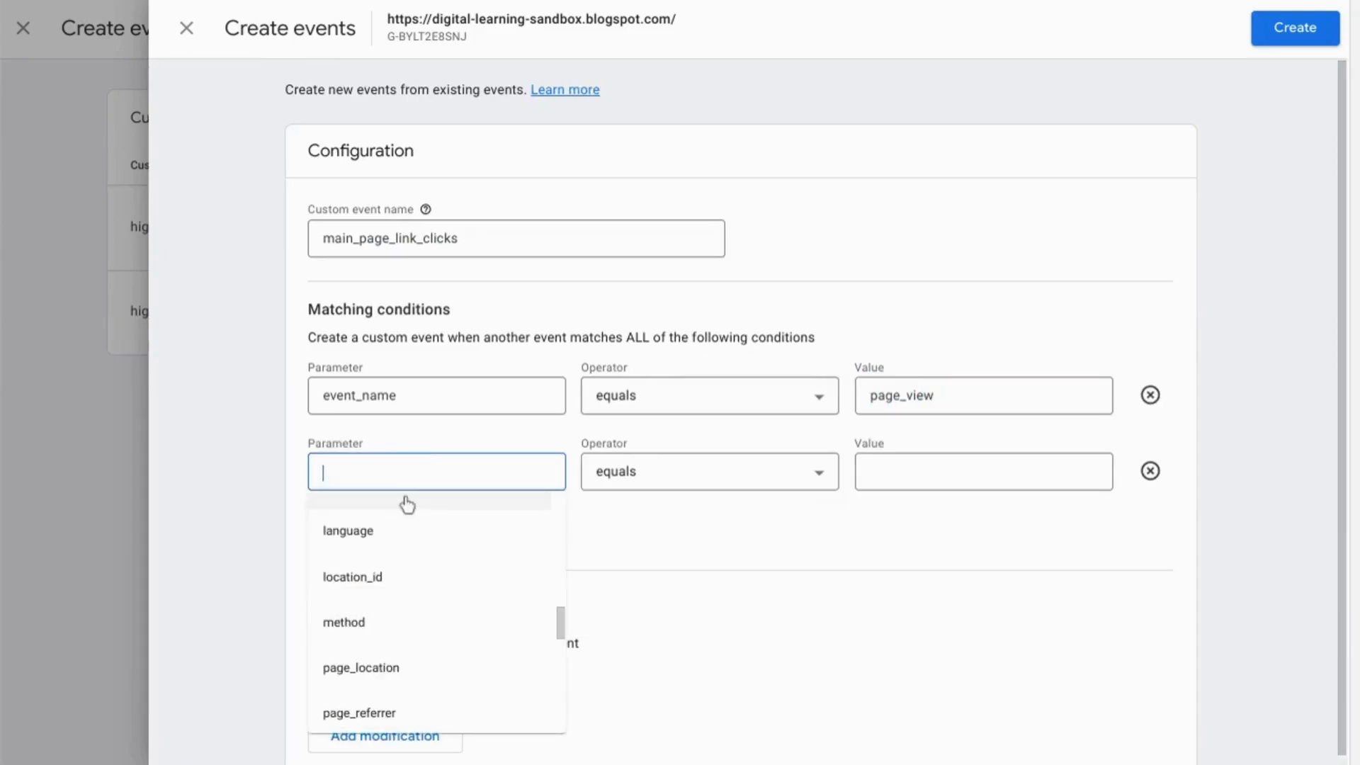
pyautogui.write('page')
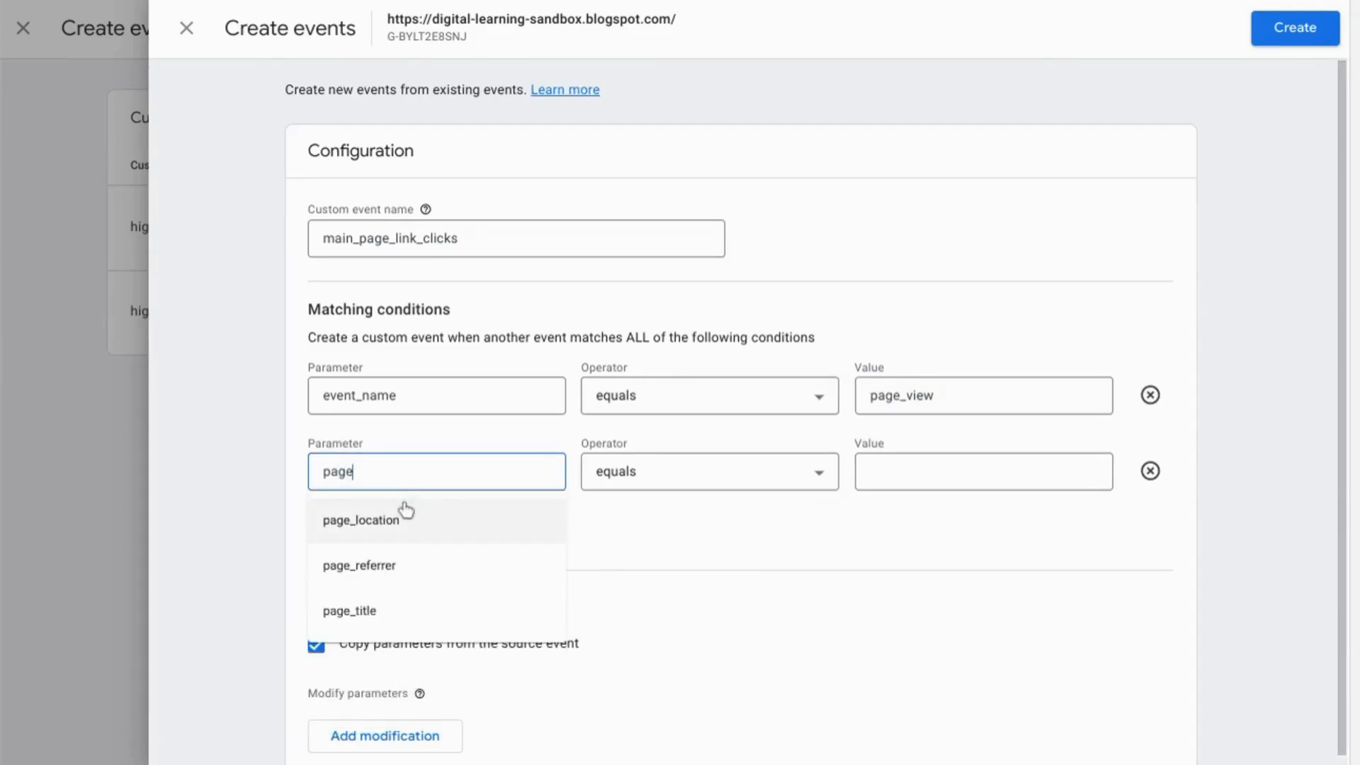
pyautogui.click(418, 567)
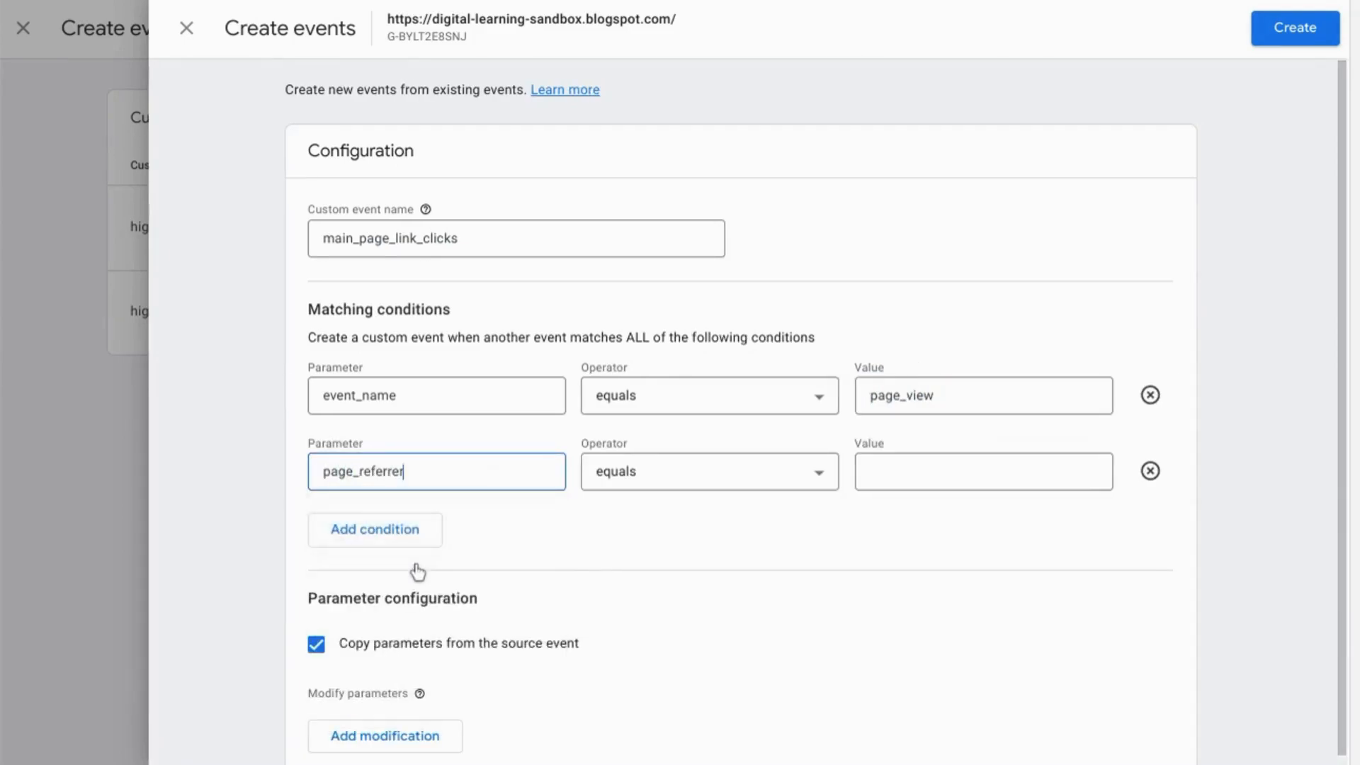
pyautogui.click(878, 478)
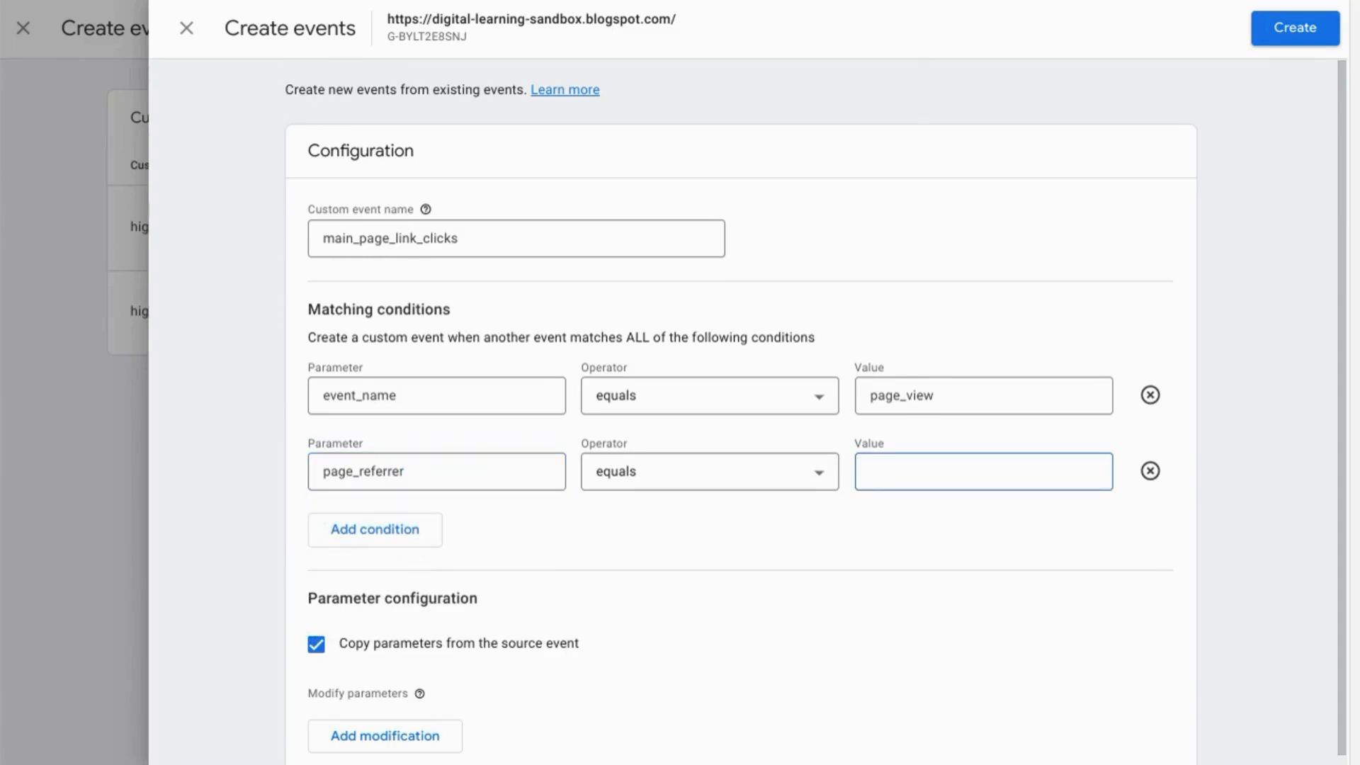
pyautogui.hotkey('ctrl', 'v')
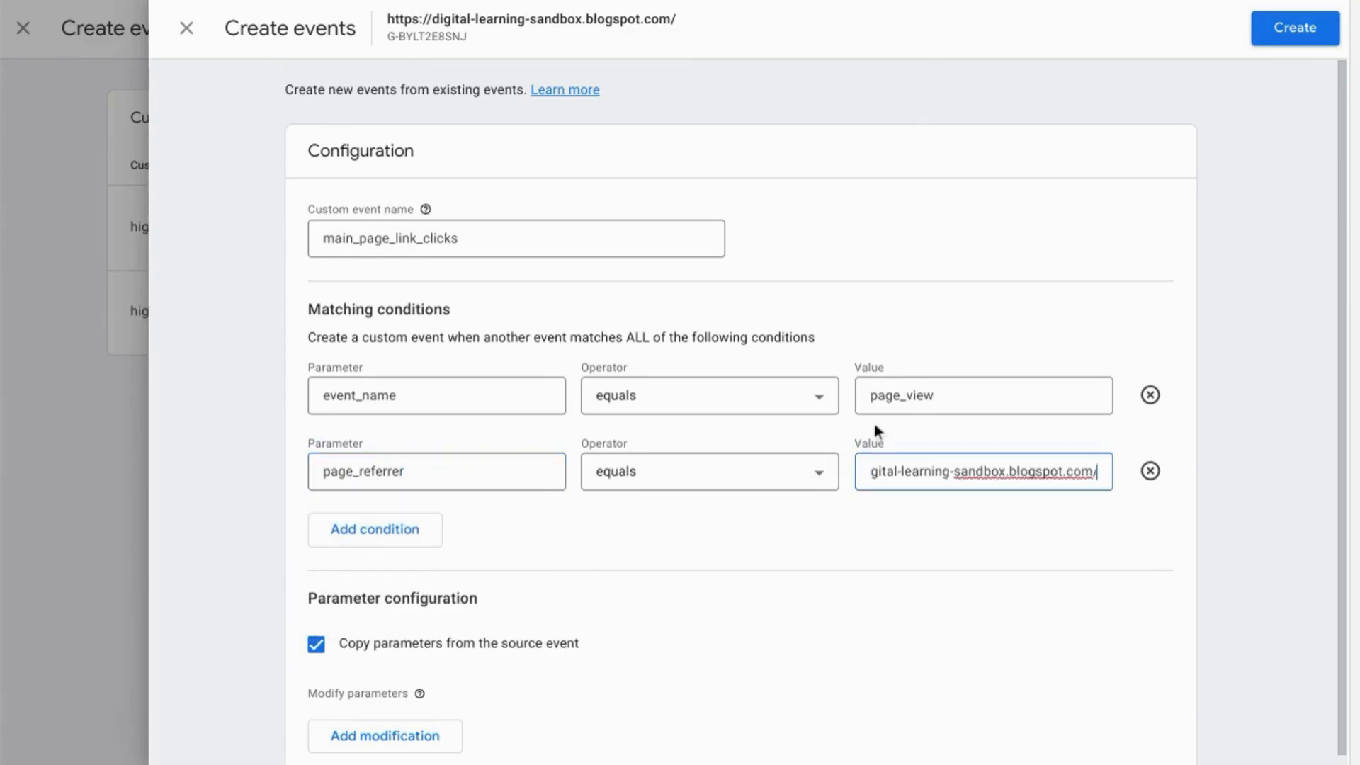
pyautogui.click(276, 425)
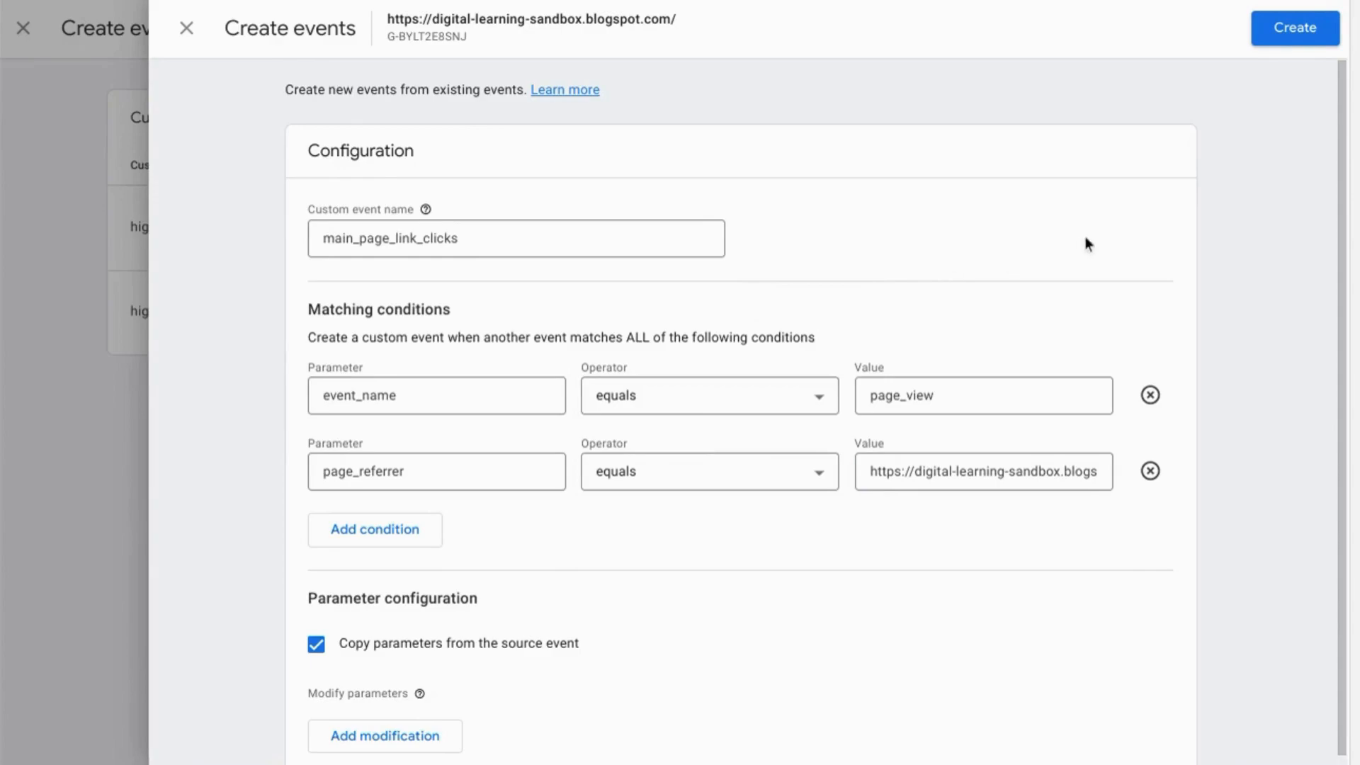
pyautogui.click(1284, 43)
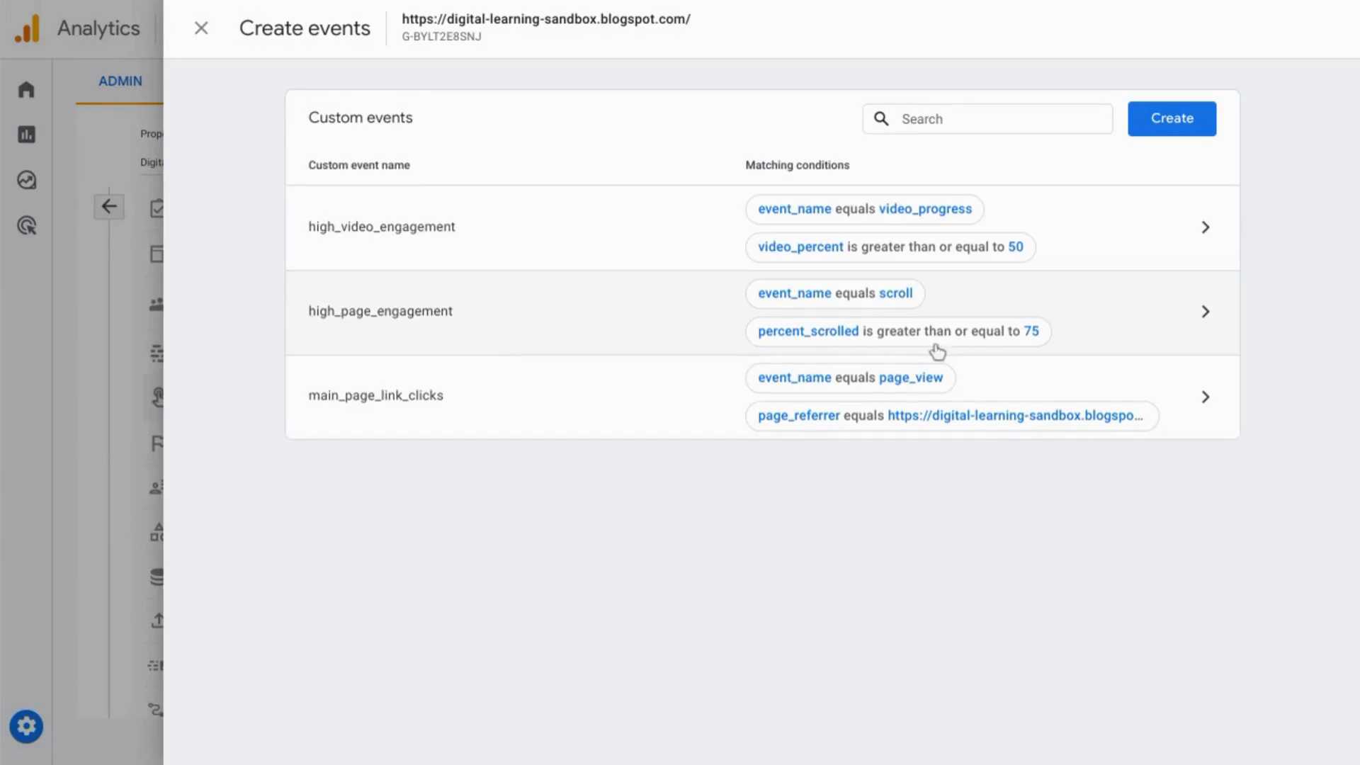
# Step: Review the Link dimensions table and dimension categories in Analytics Help, and return to the custom events list
pyautogui.click(1175, 1)
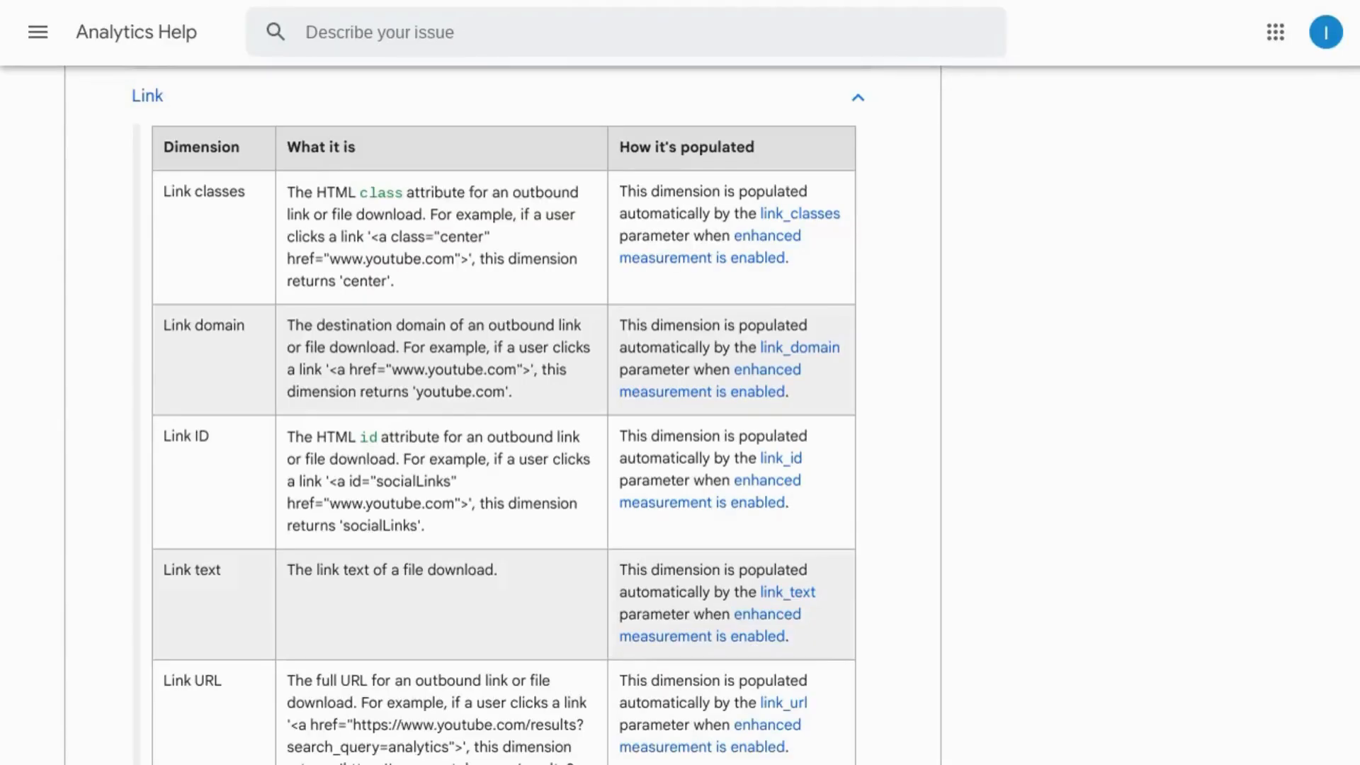
pyautogui.scroll(6, 340, 340)
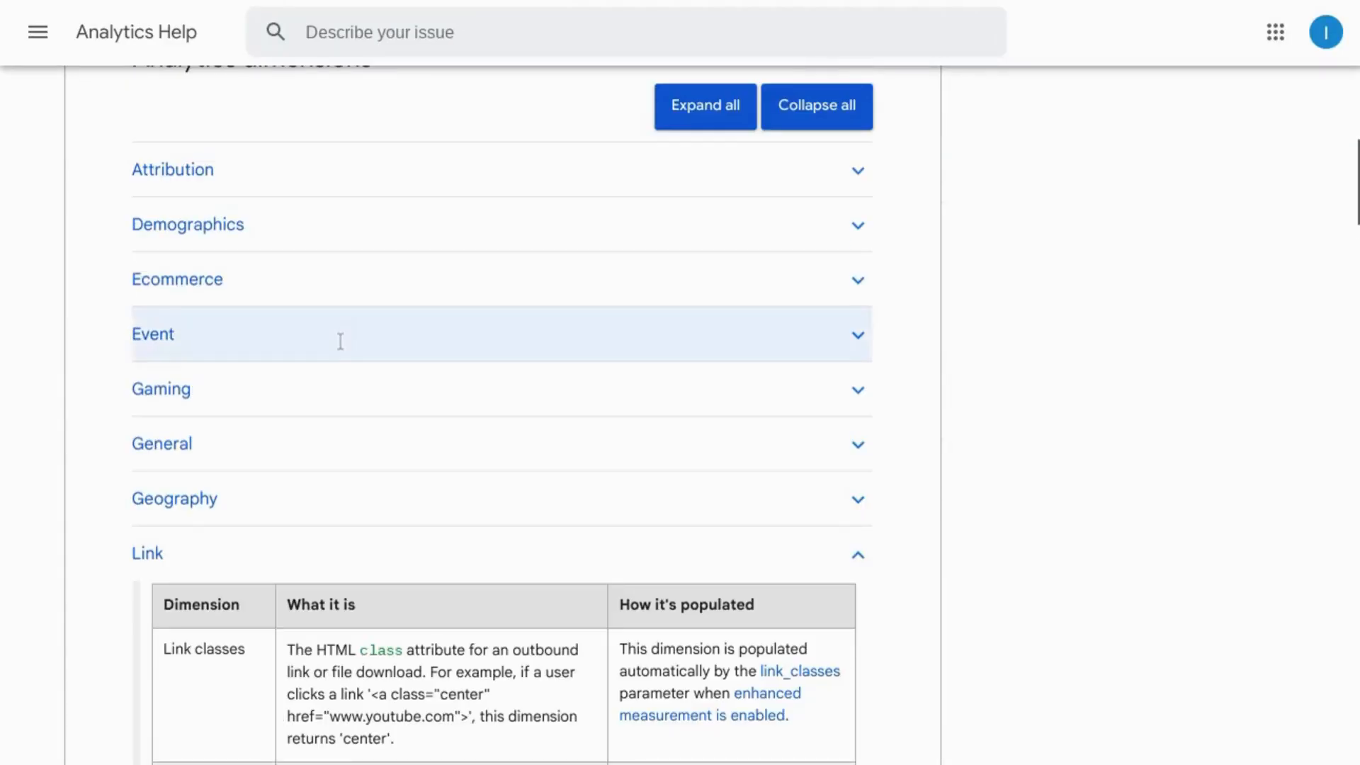
pyautogui.scroll(-5, 340, 340)
pyautogui.scroll(-3, 341, 341)
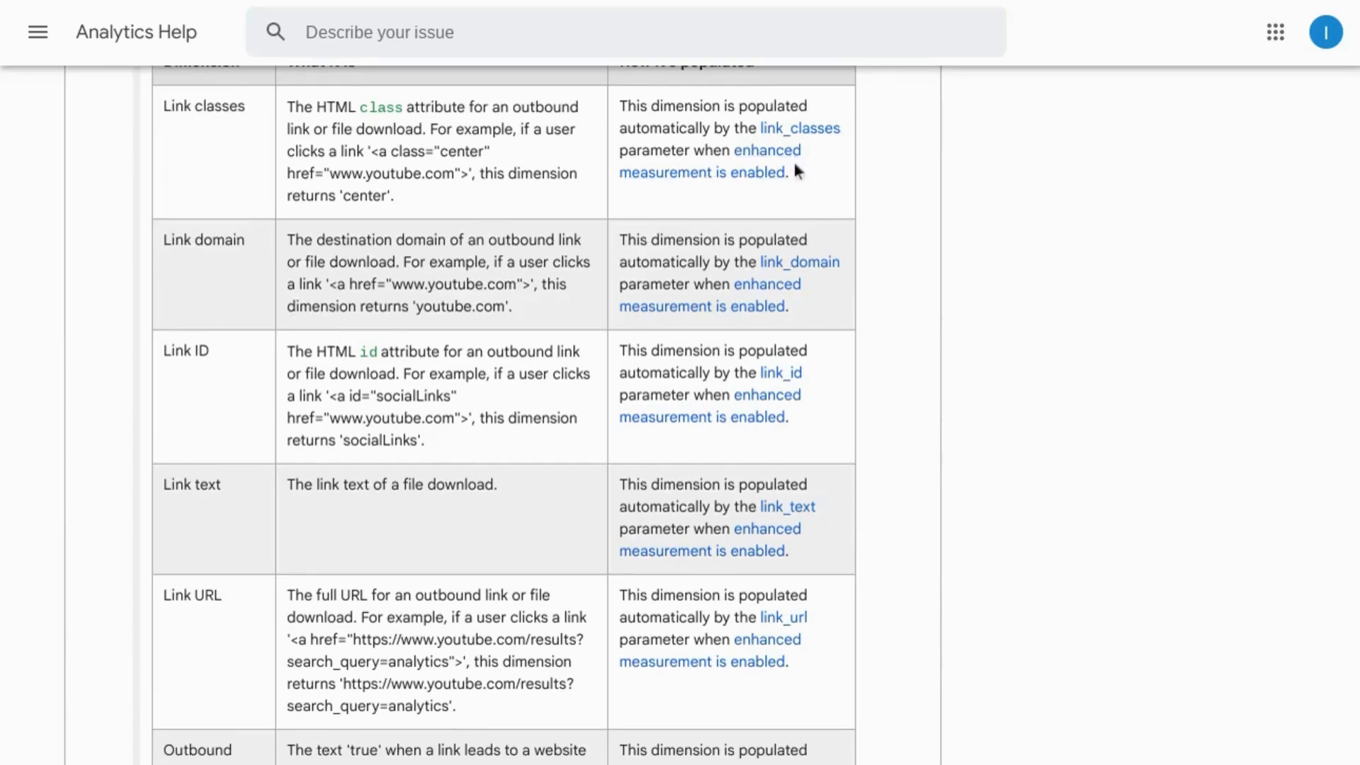
pyautogui.click(453, 2)
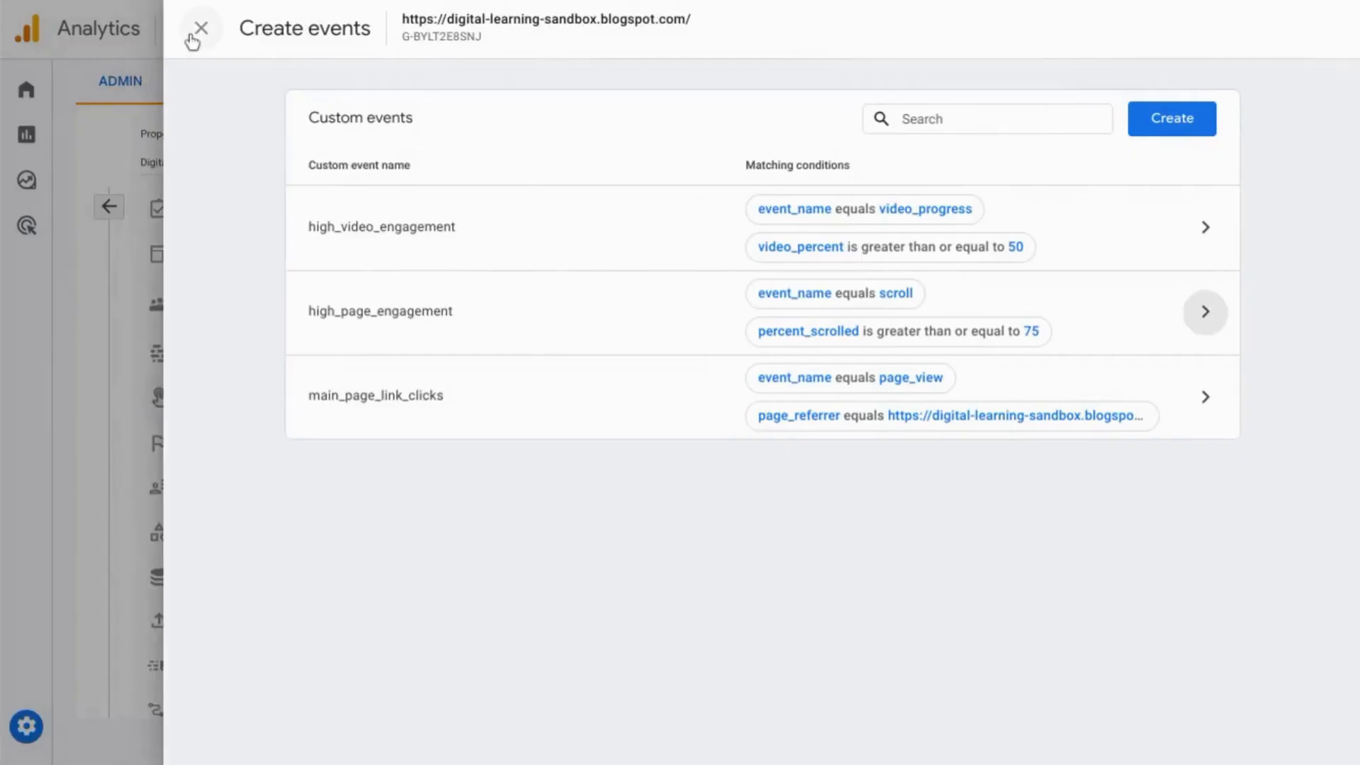
# Step: Close the custom events list and open the Free Website Builders post from the Digital Learning Sandbox home page
pyautogui.click(193, 37)
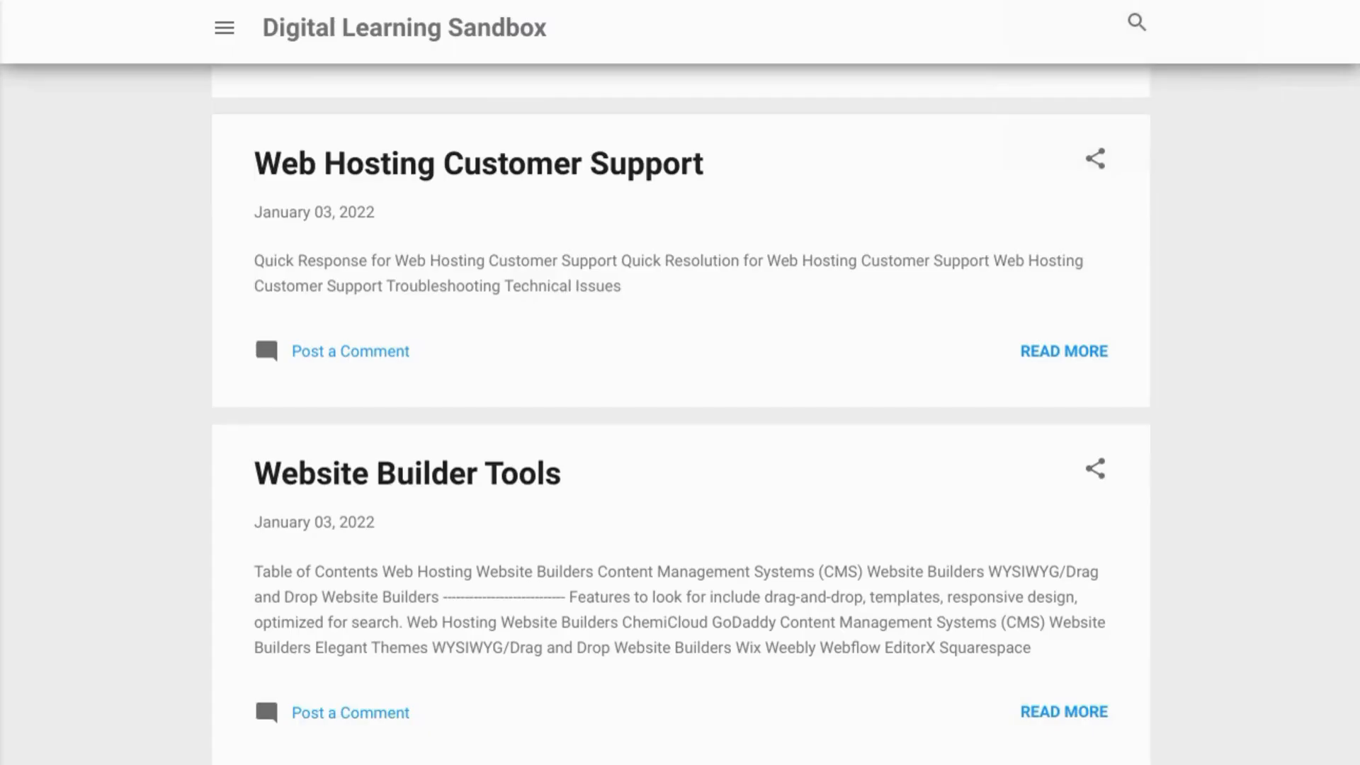
pyautogui.scroll(7, 821, 139)
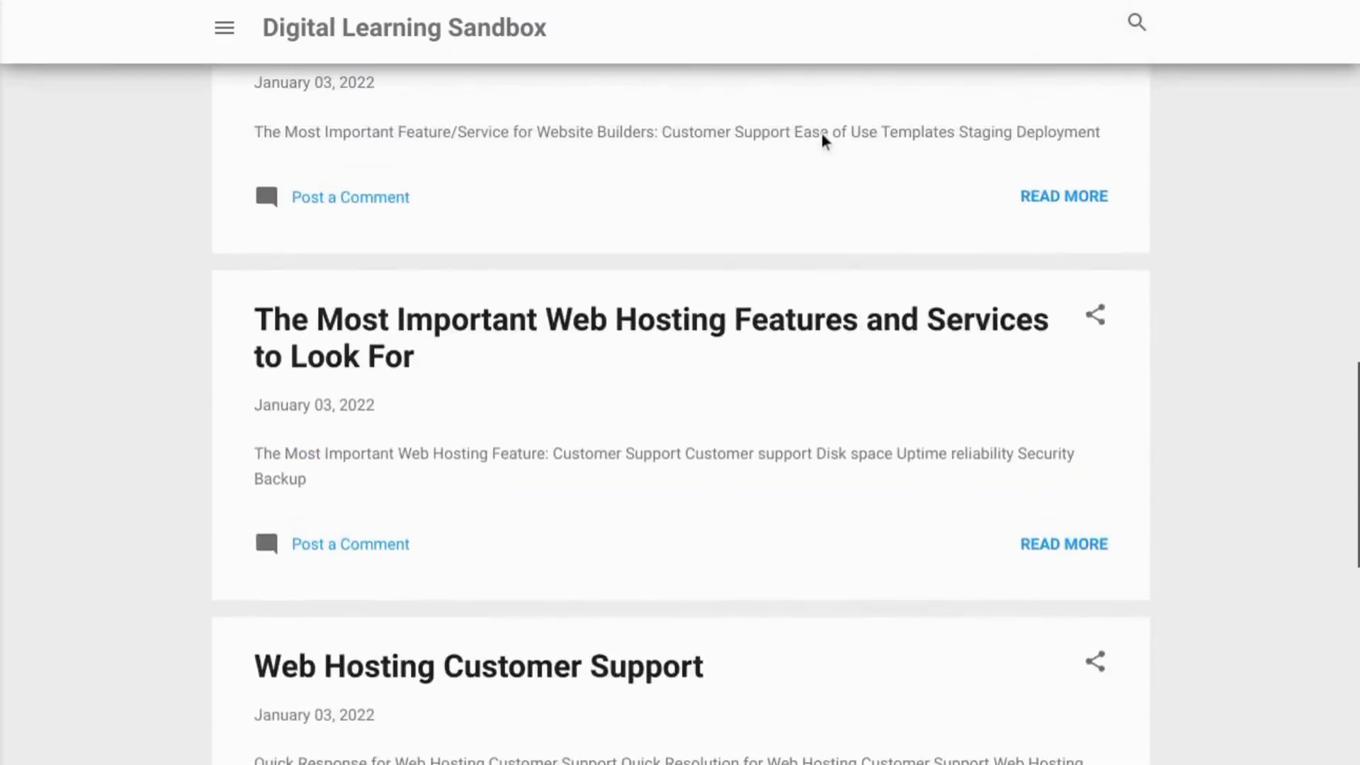
pyautogui.scroll(10, 823, 139)
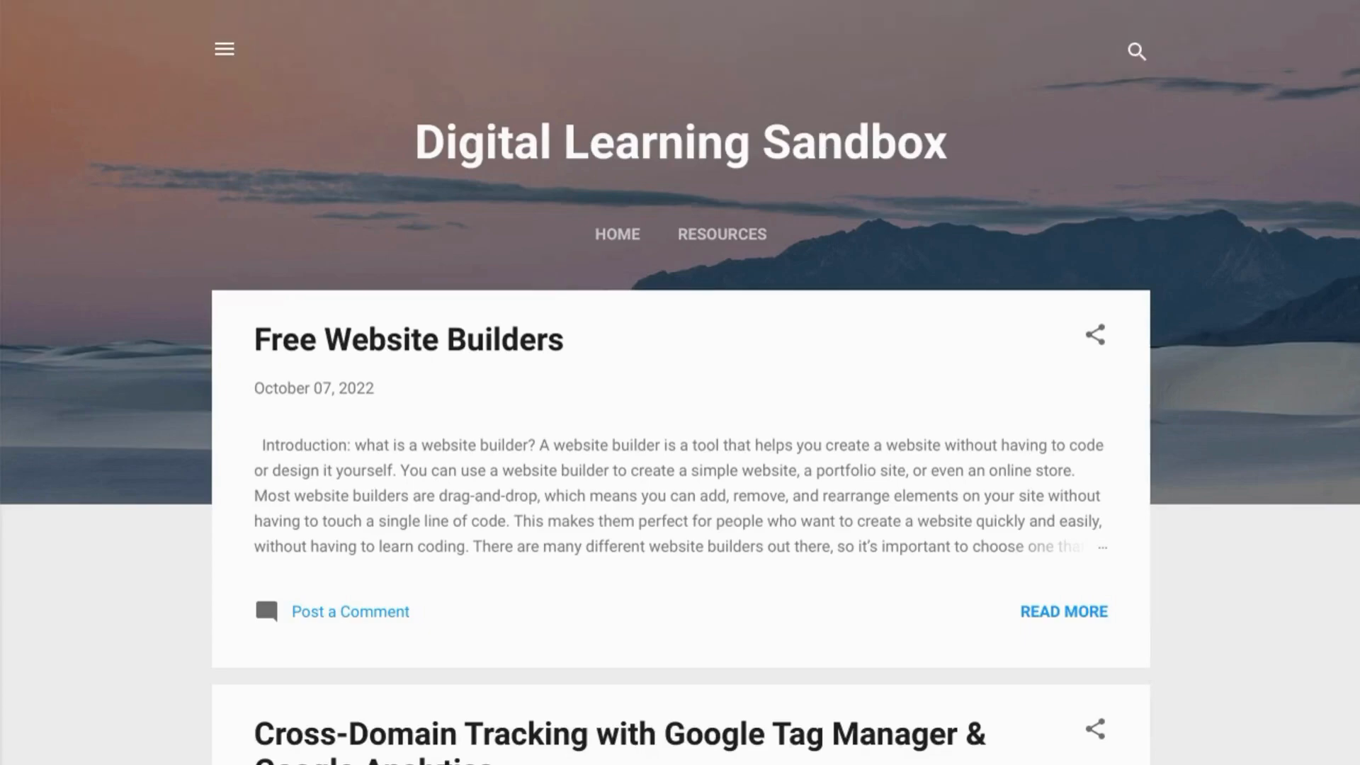
pyautogui.scroll(-6, 647, 253)
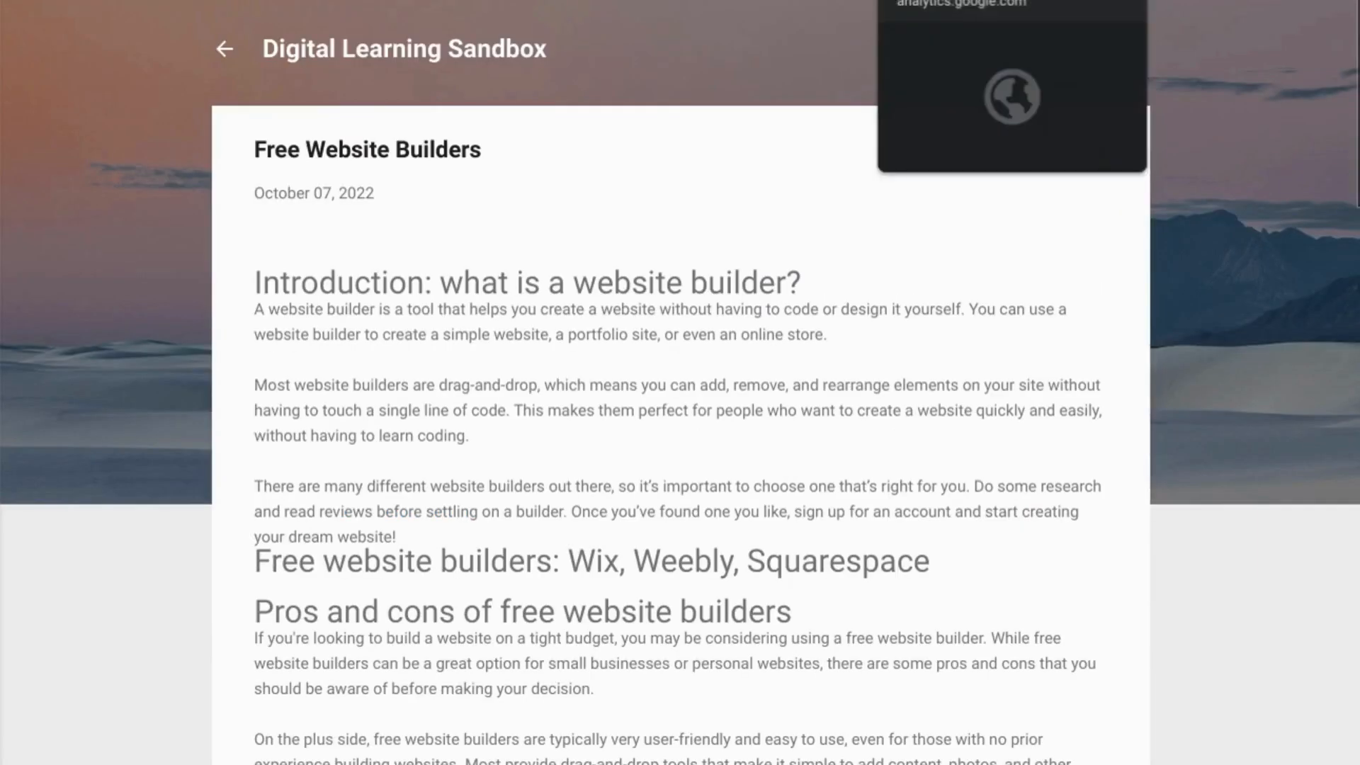
# Step: Return to Analytics and check the Realtime report's event counts for main_page_link_clicks
pyautogui.click(967, 0)
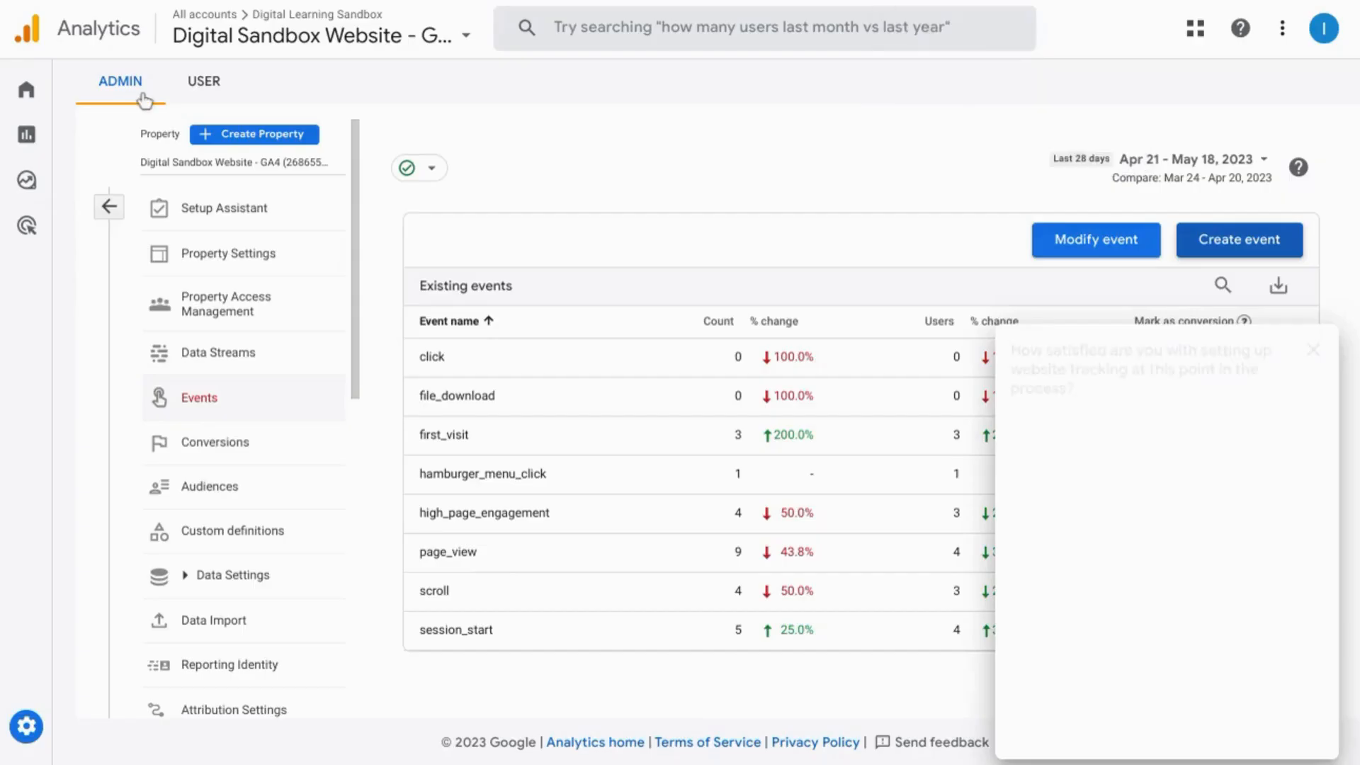
pyautogui.moveTo(35, 141)
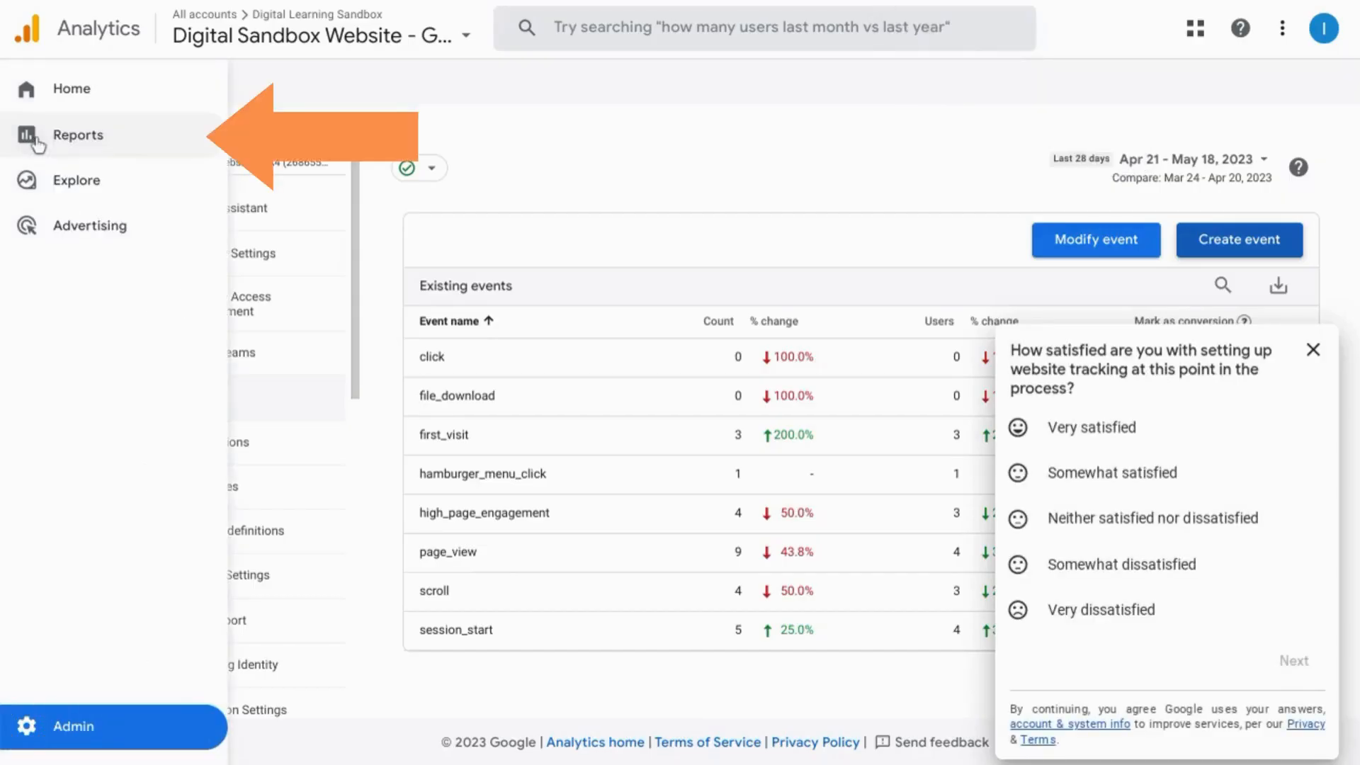
pyautogui.click(35, 138)
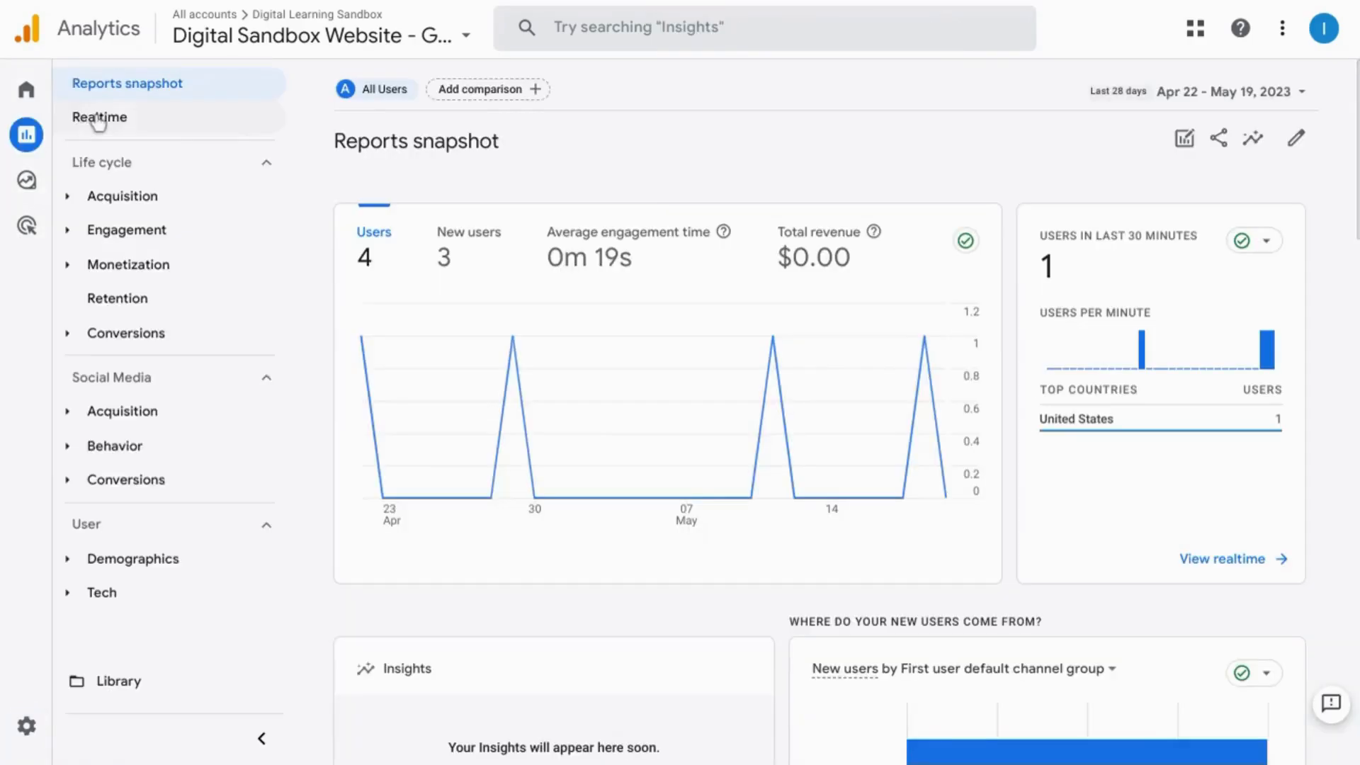
pyautogui.click(101, 120)
pyautogui.scroll(-8, 776, 234)
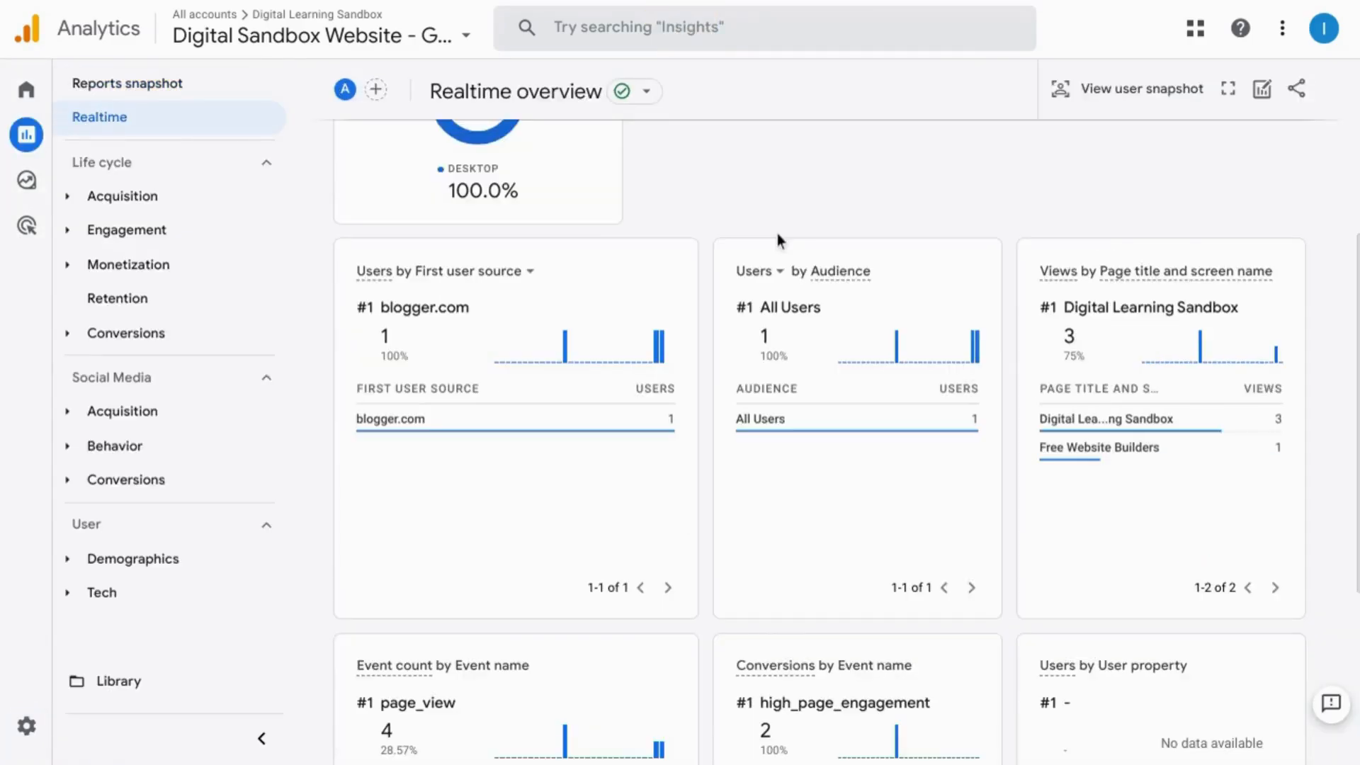
pyautogui.scroll(-1, 776, 234)
pyautogui.moveTo(434, 480)
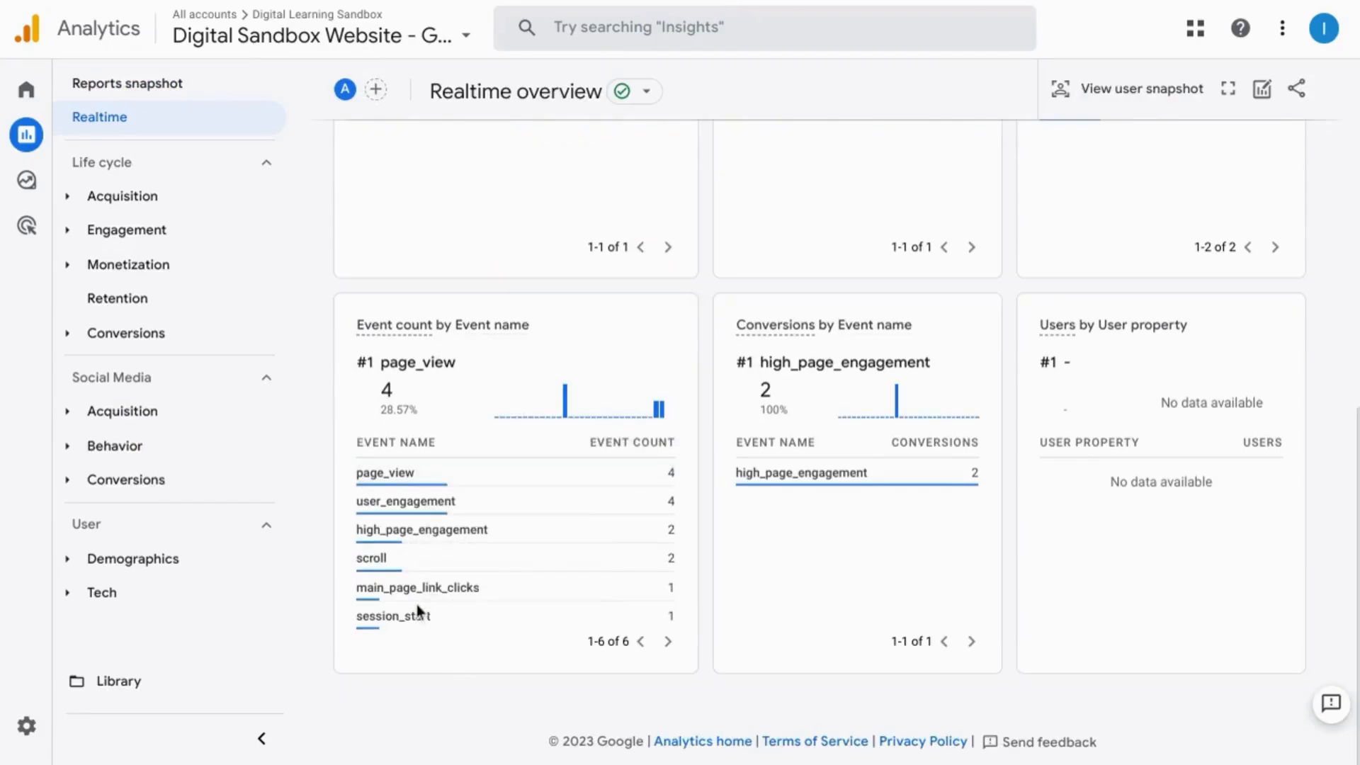
pyautogui.moveTo(390, 600)
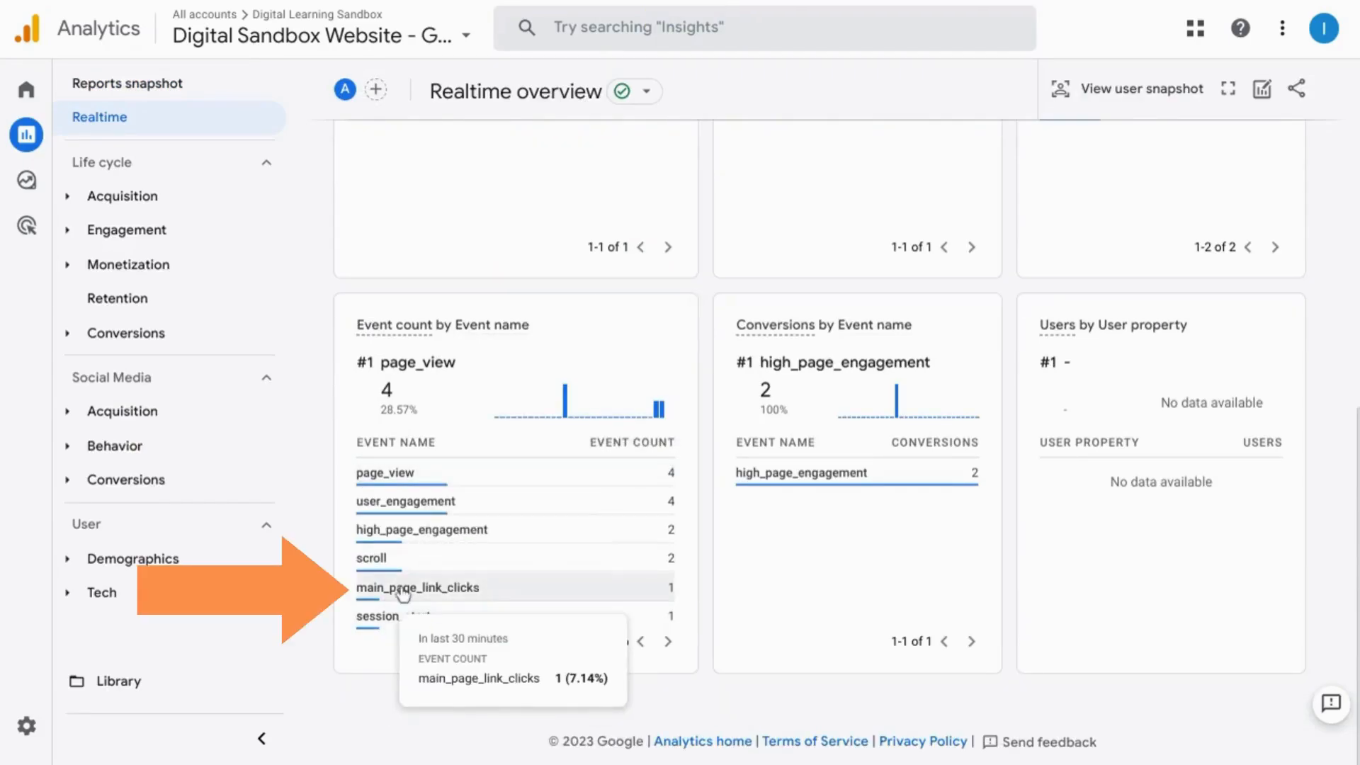
# Step: Examine the page_location and page_referrer parameters of the main_page_link_clicks event in the Realtime report
pyautogui.click(402, 588)
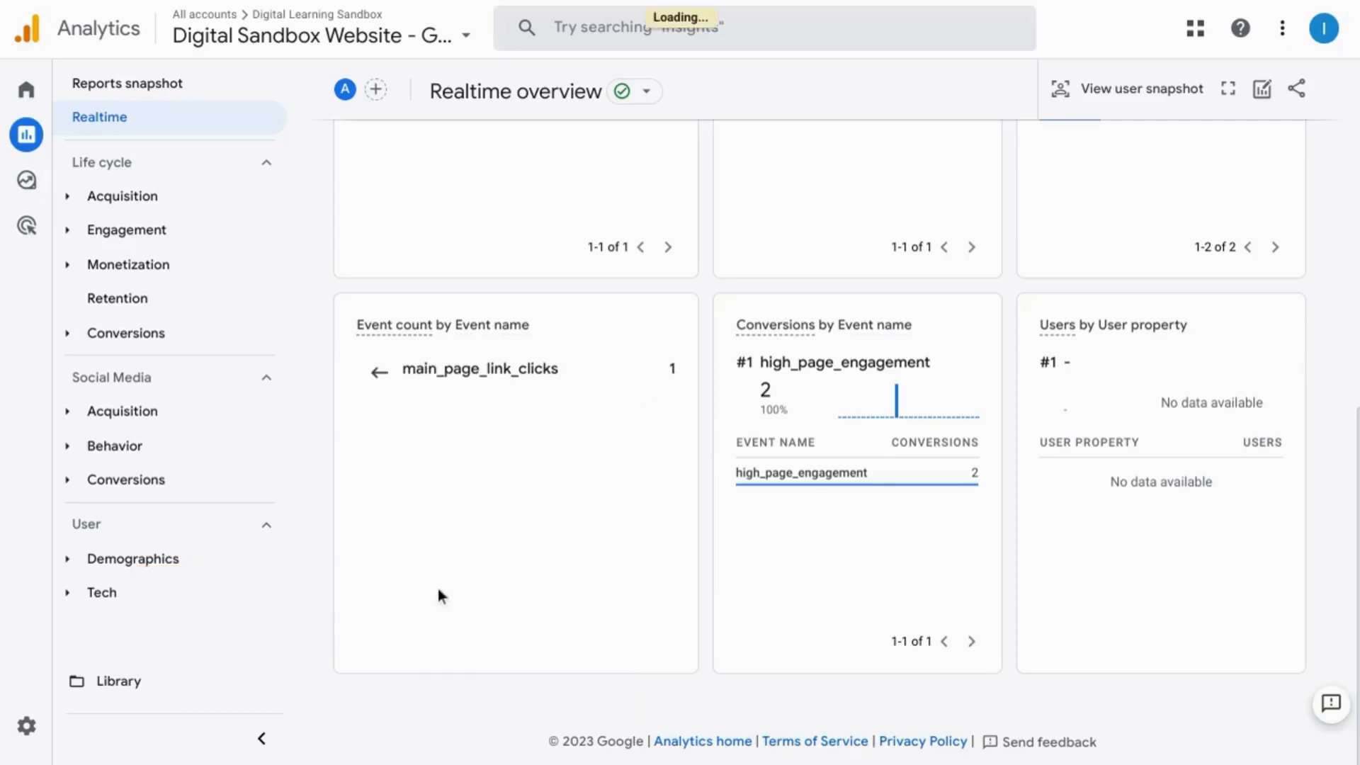
pyautogui.moveTo(427, 440)
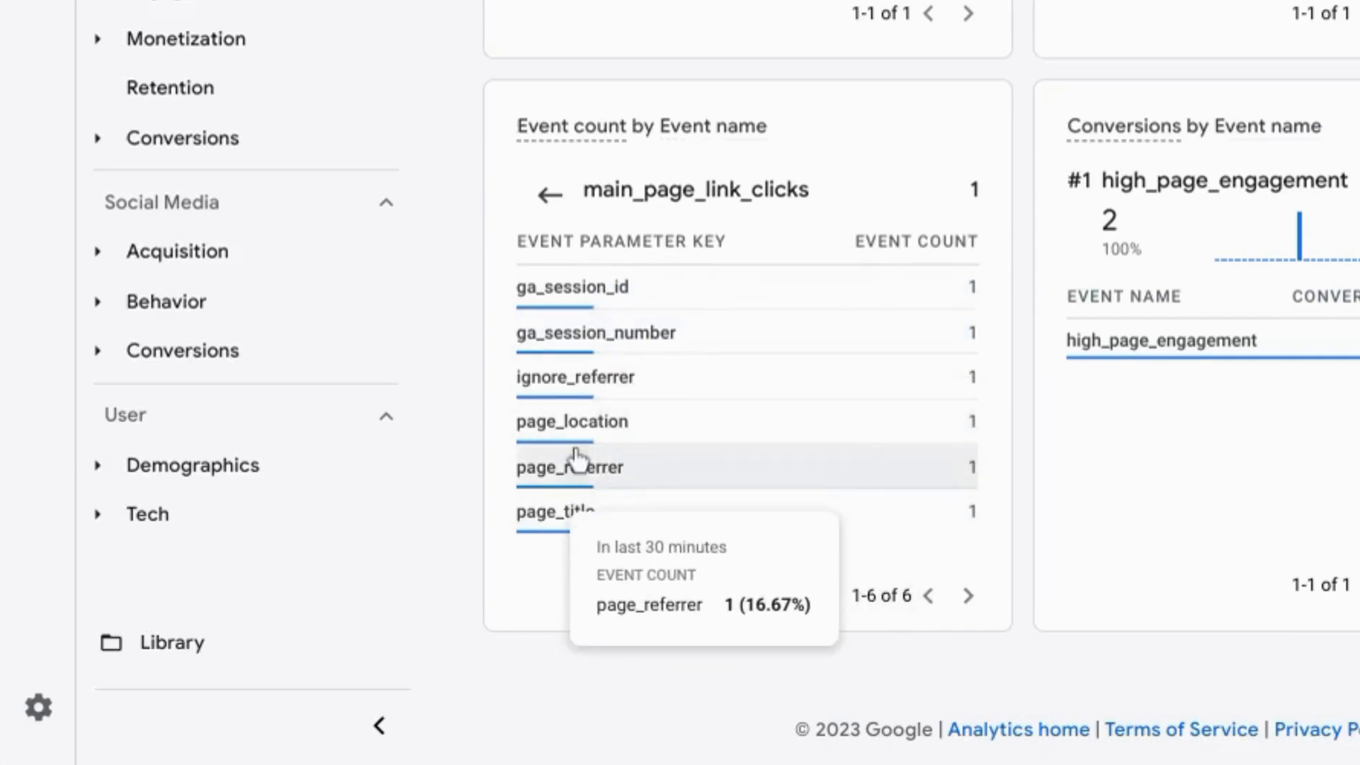
pyautogui.click(577, 423)
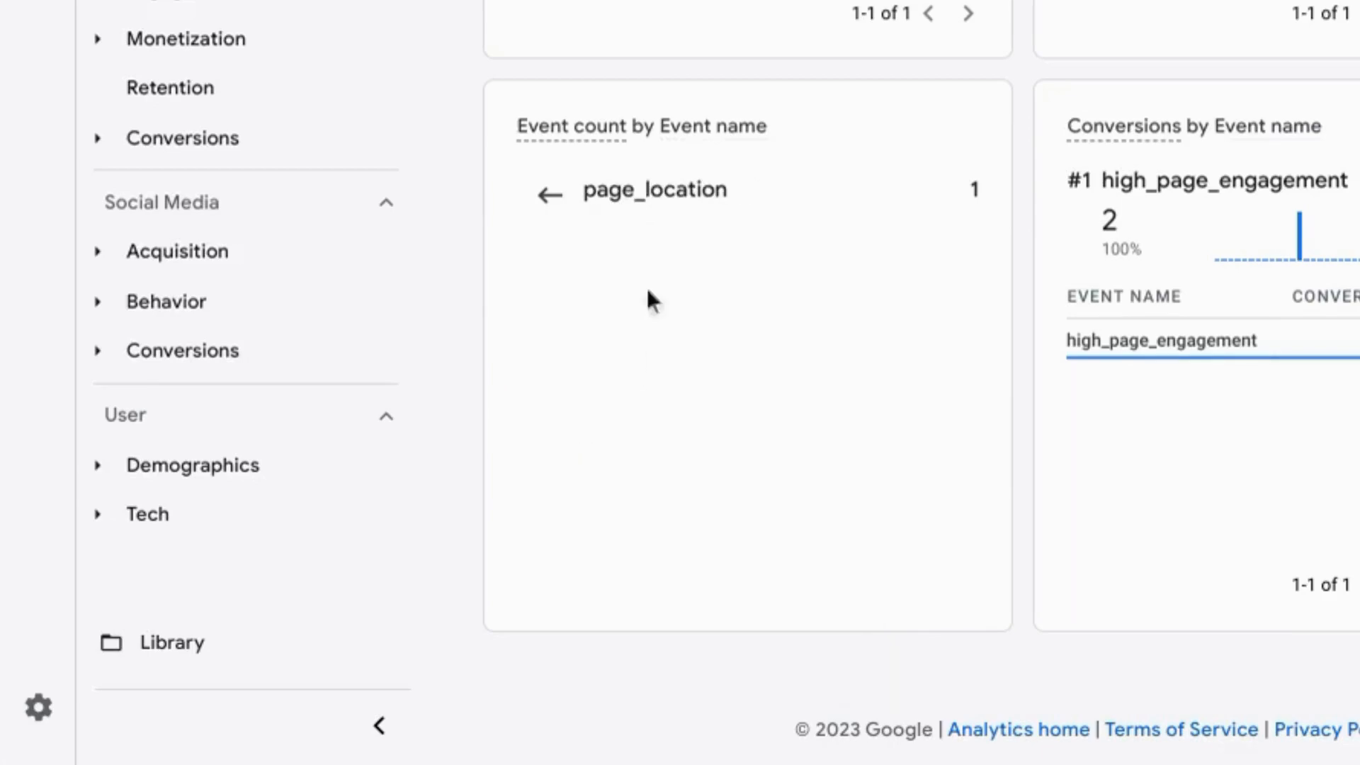
pyautogui.moveTo(650, 284)
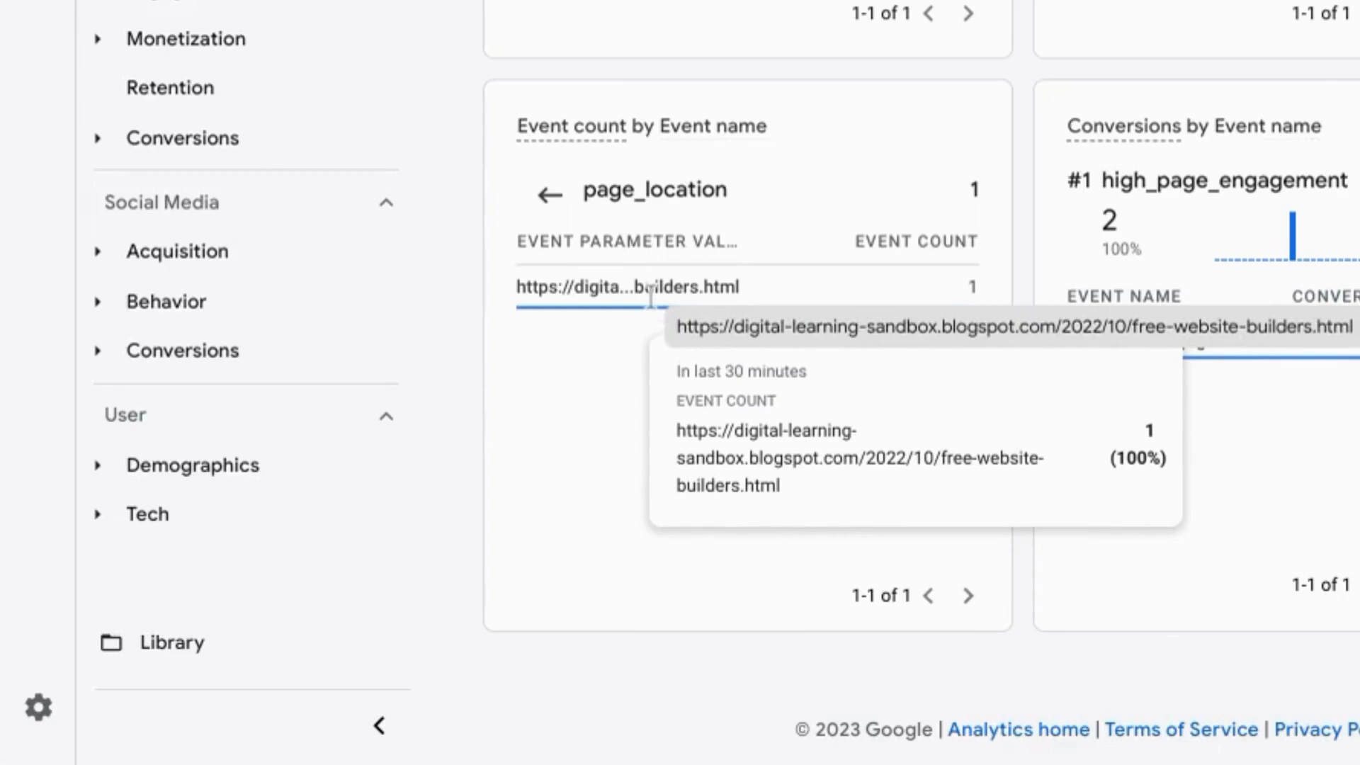
pyautogui.click(551, 201)
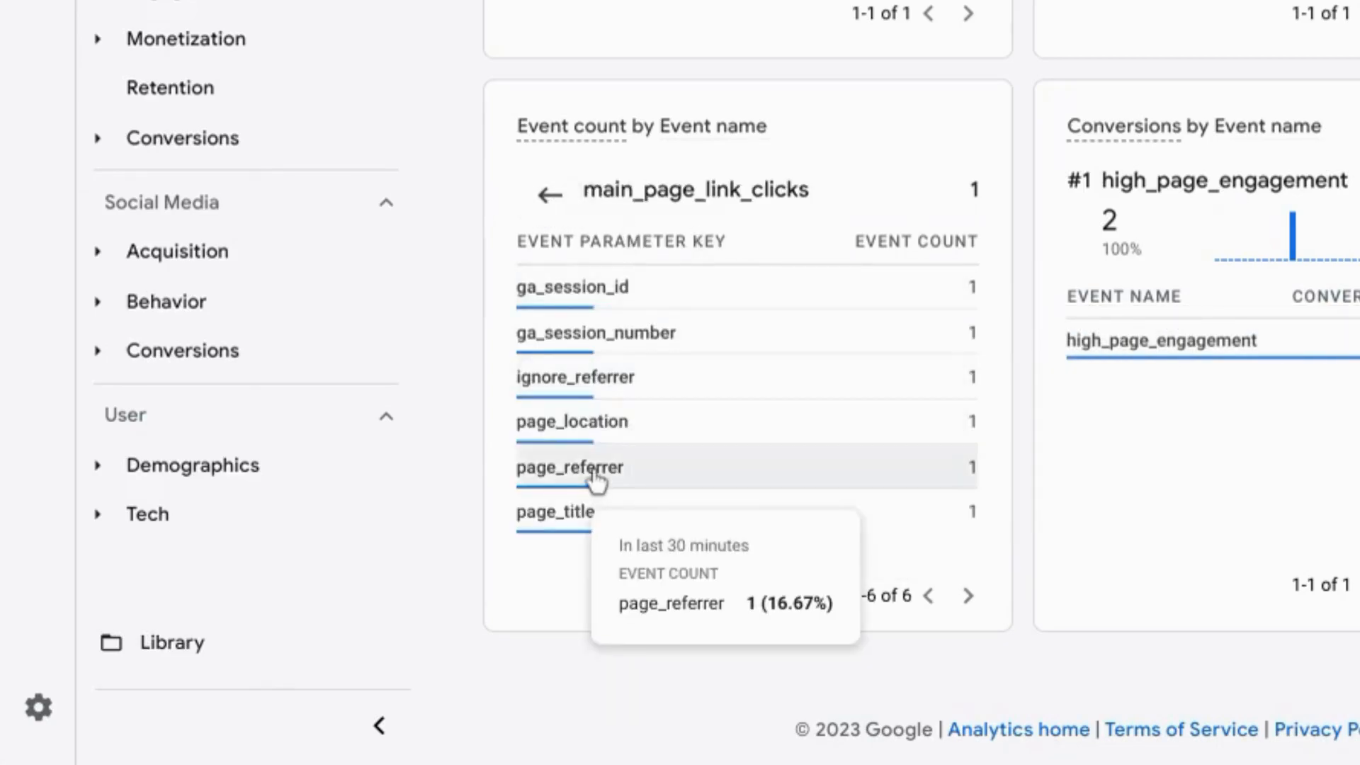
pyautogui.click(638, 467)
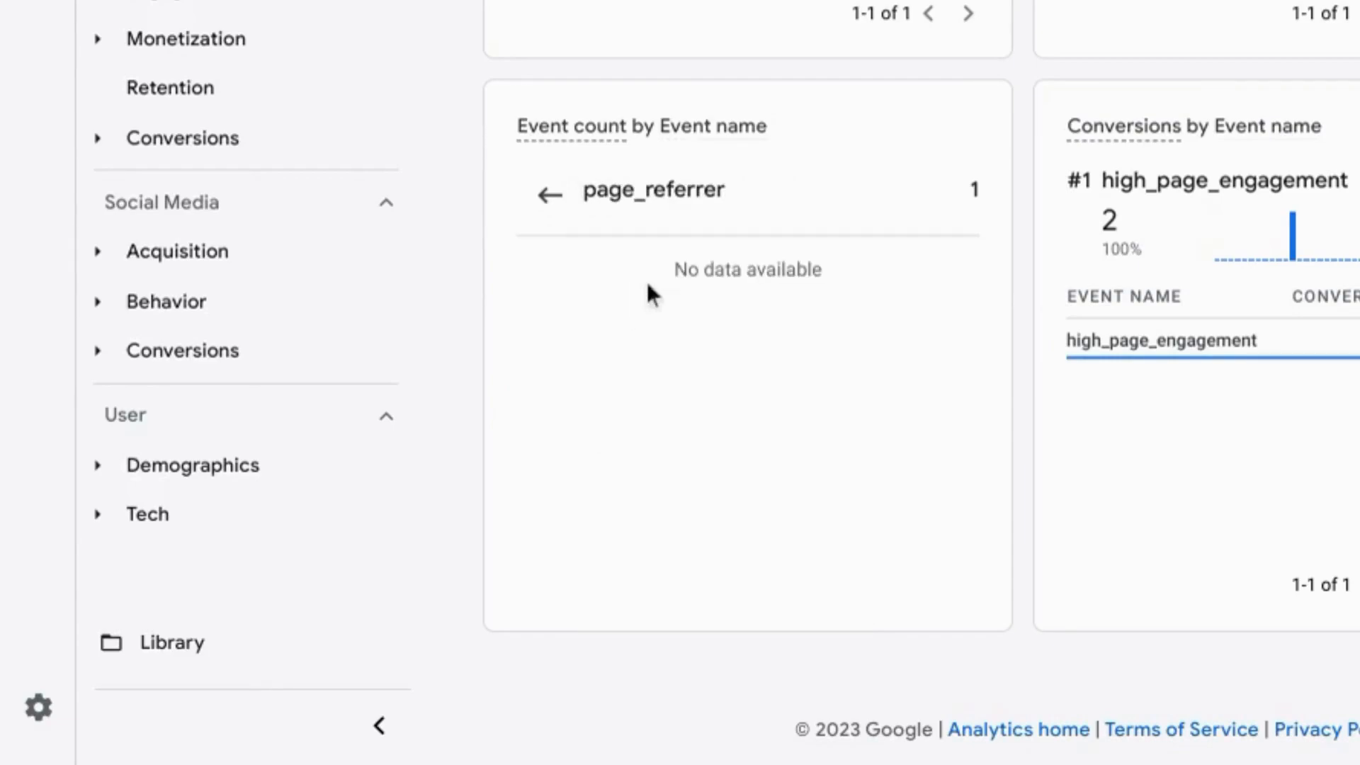
pyautogui.moveTo(695, 278)
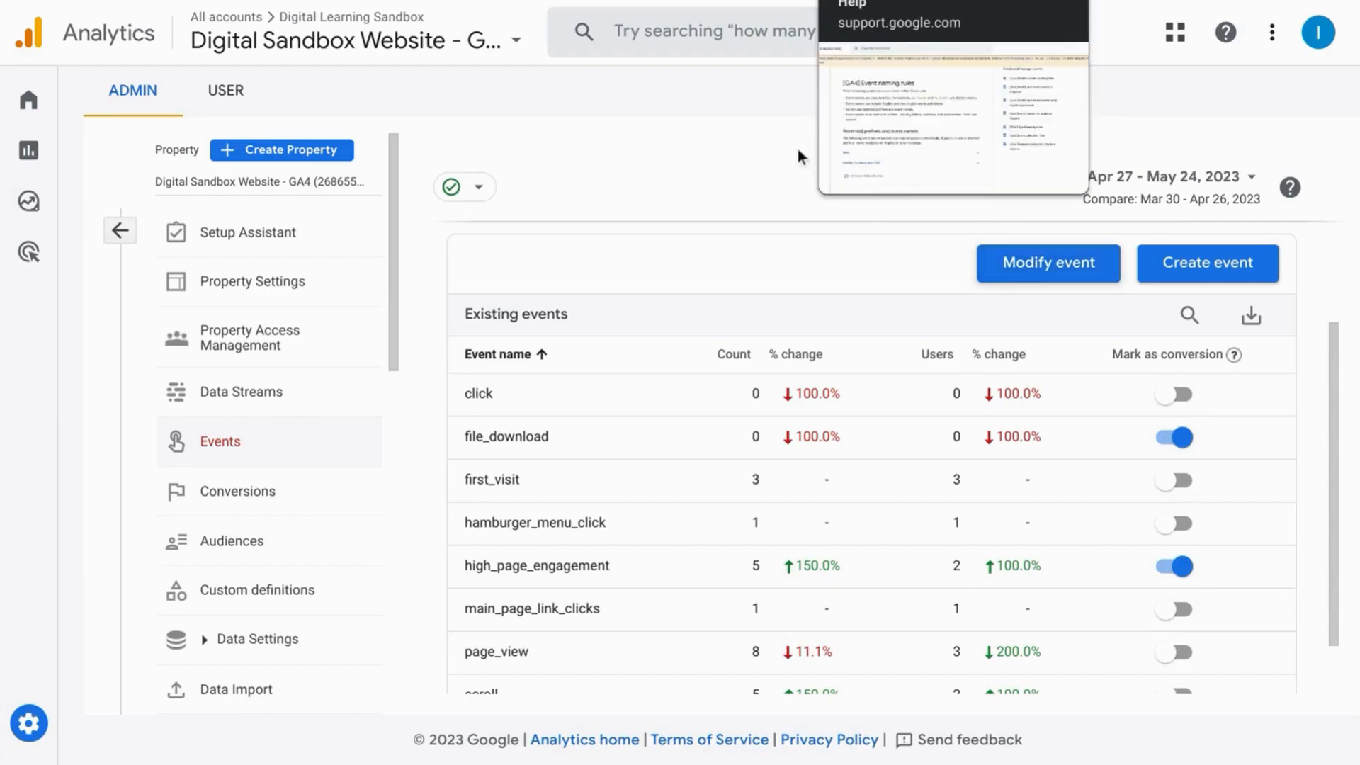
# Step: Review the reserved web event and parameter names in the GA4 Event naming rules help article
pyautogui.hotkey('ctrl', 'Tab')
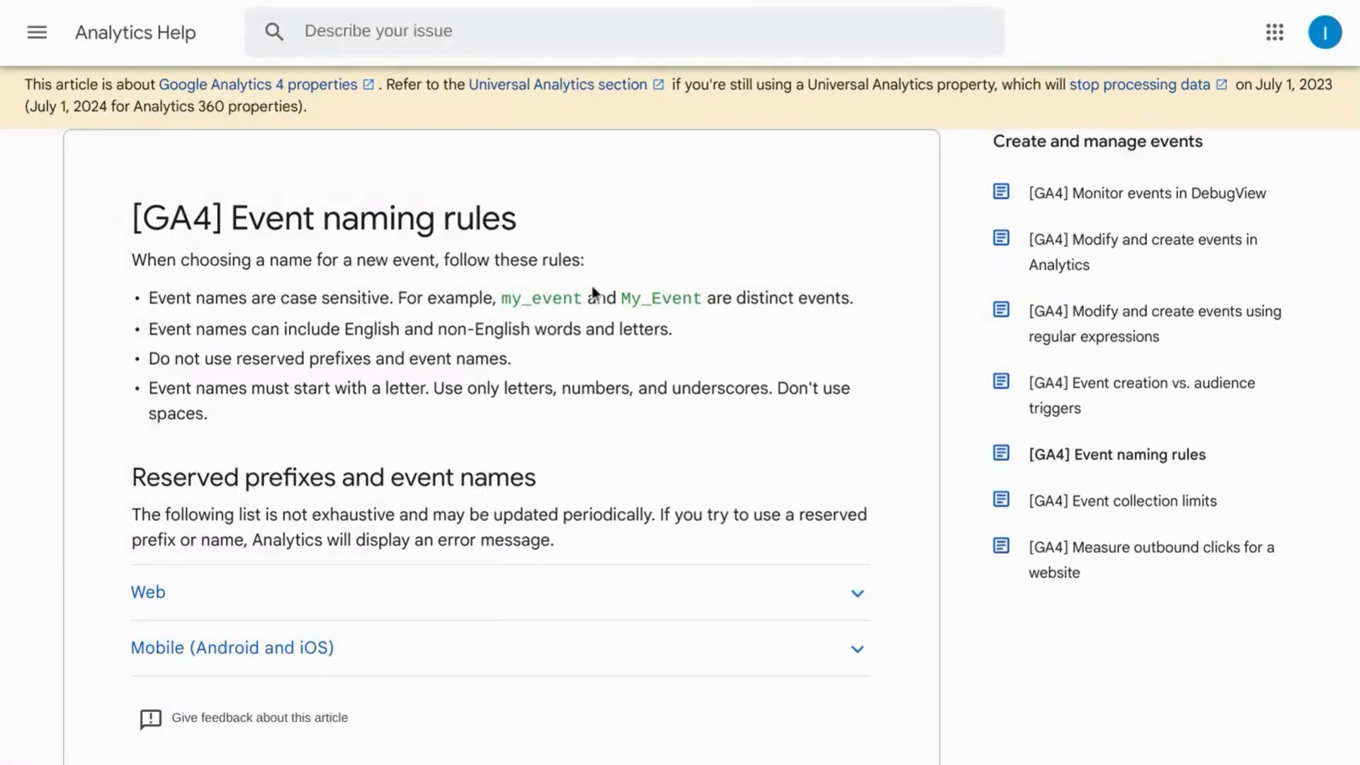
pyautogui.click(414, 573)
pyautogui.scroll(-15, 696, 364)
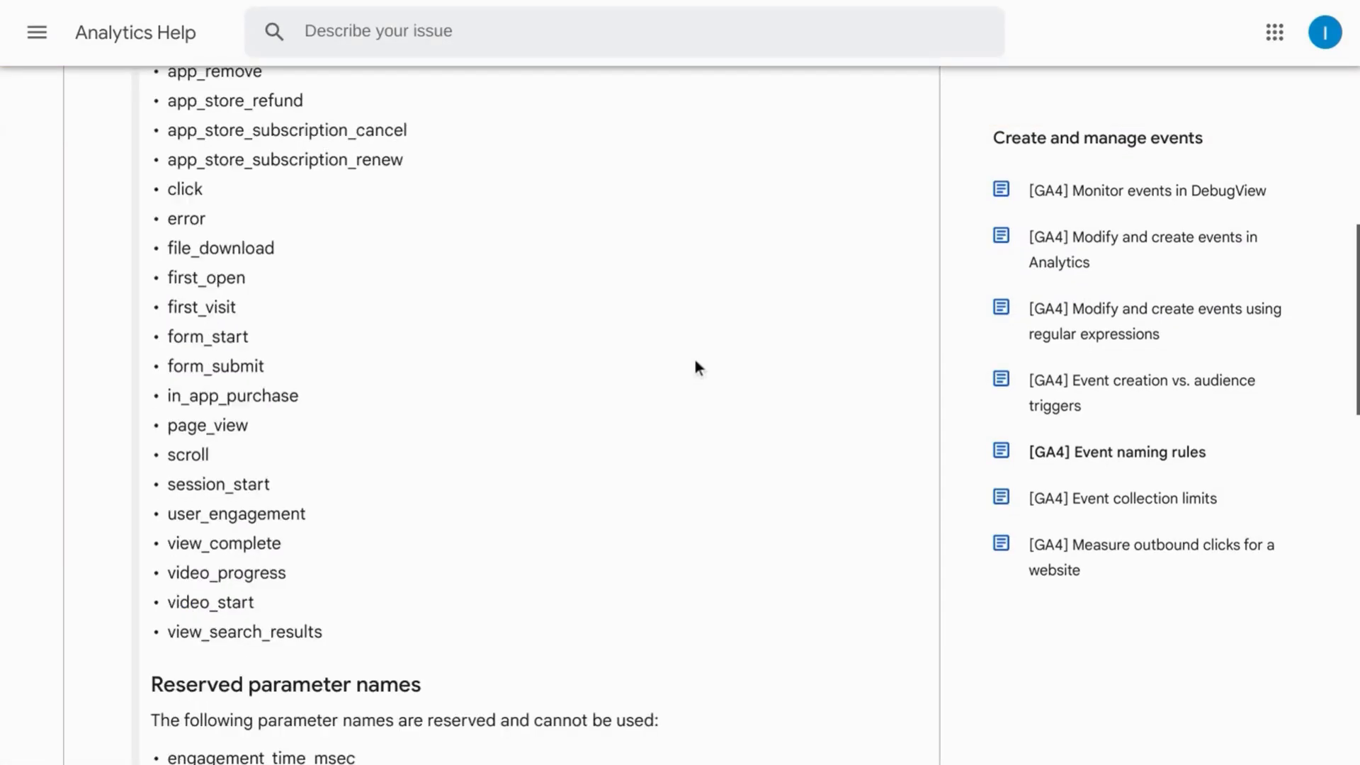
pyautogui.scroll(-2, 696, 364)
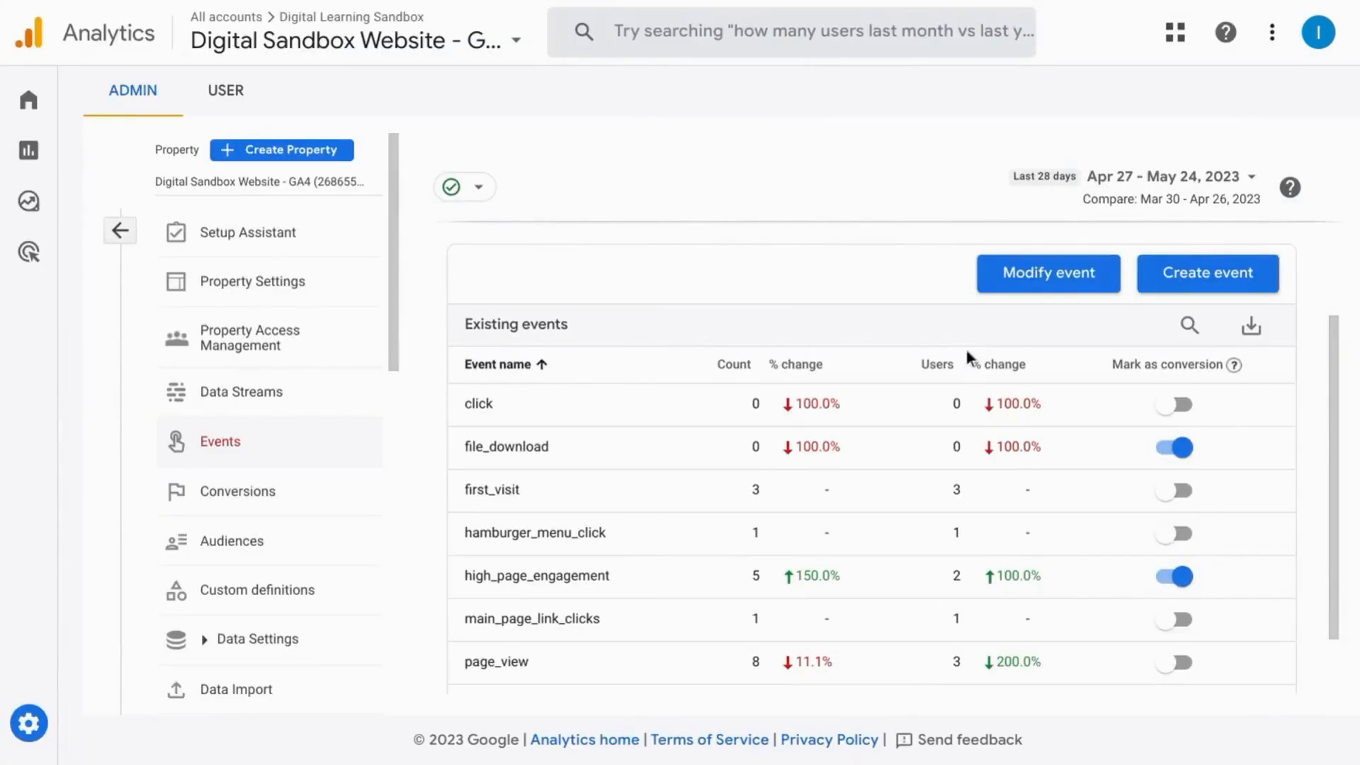
# Step: Mark the first_visit event as a conversion and unmark it again
pyautogui.click(1170, 494)
pyautogui.click(1176, 494)
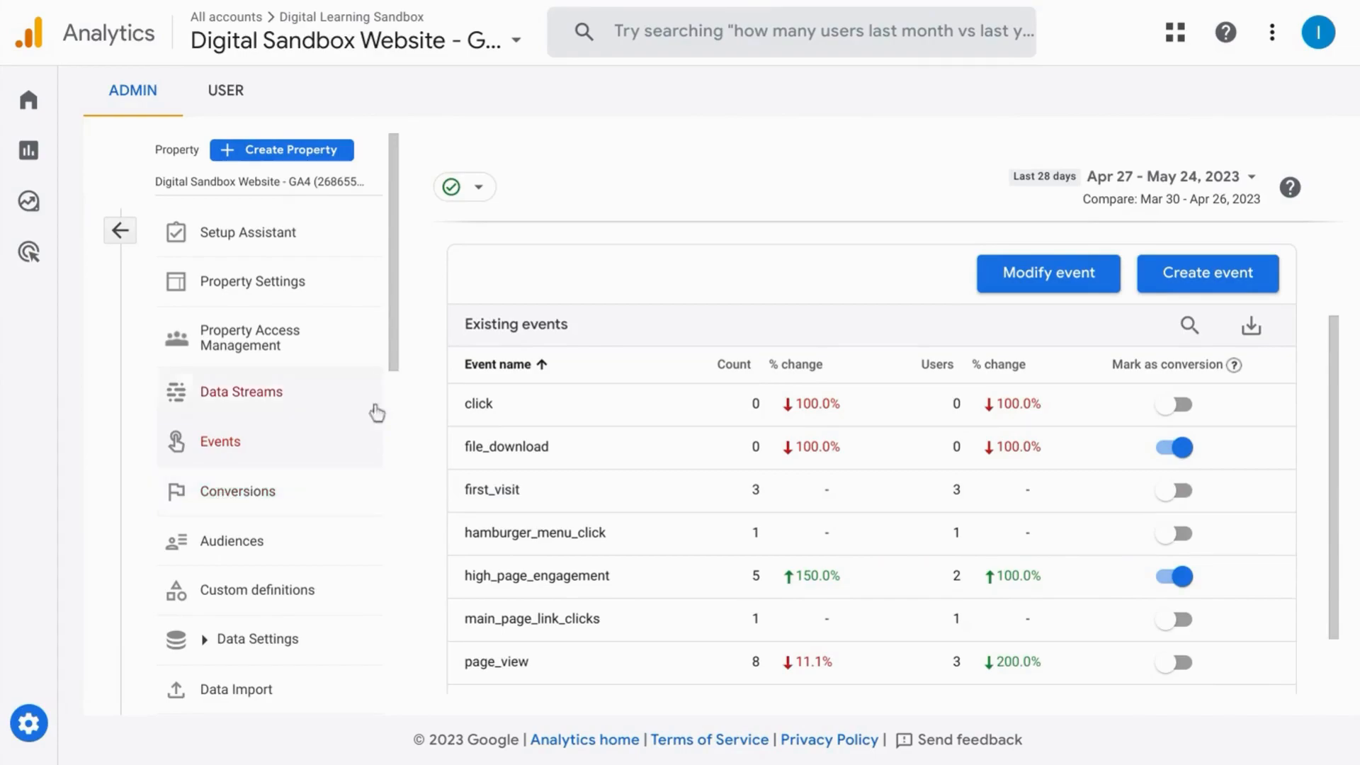
# Step: Start a new conversion event in the property's conversions list and name it file_download
pyautogui.click(237, 491)
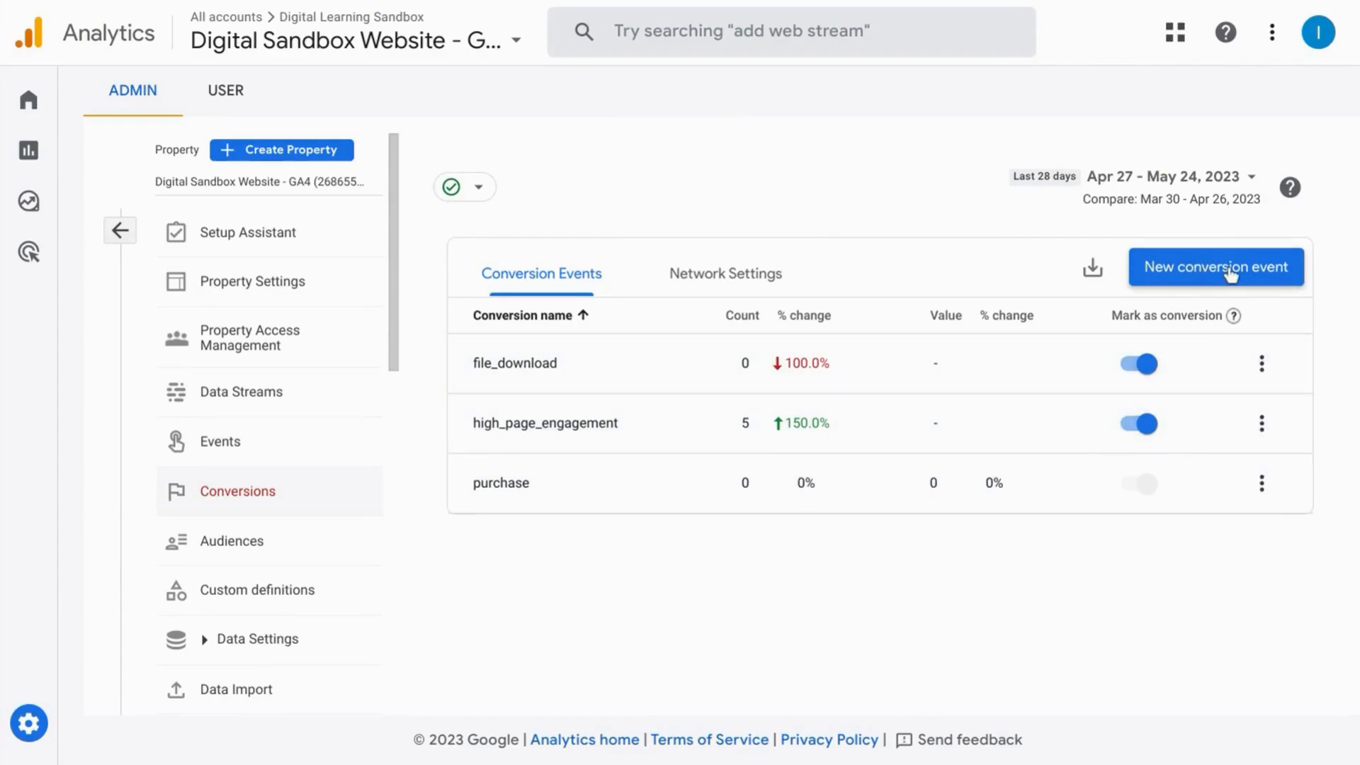
pyautogui.click(1231, 273)
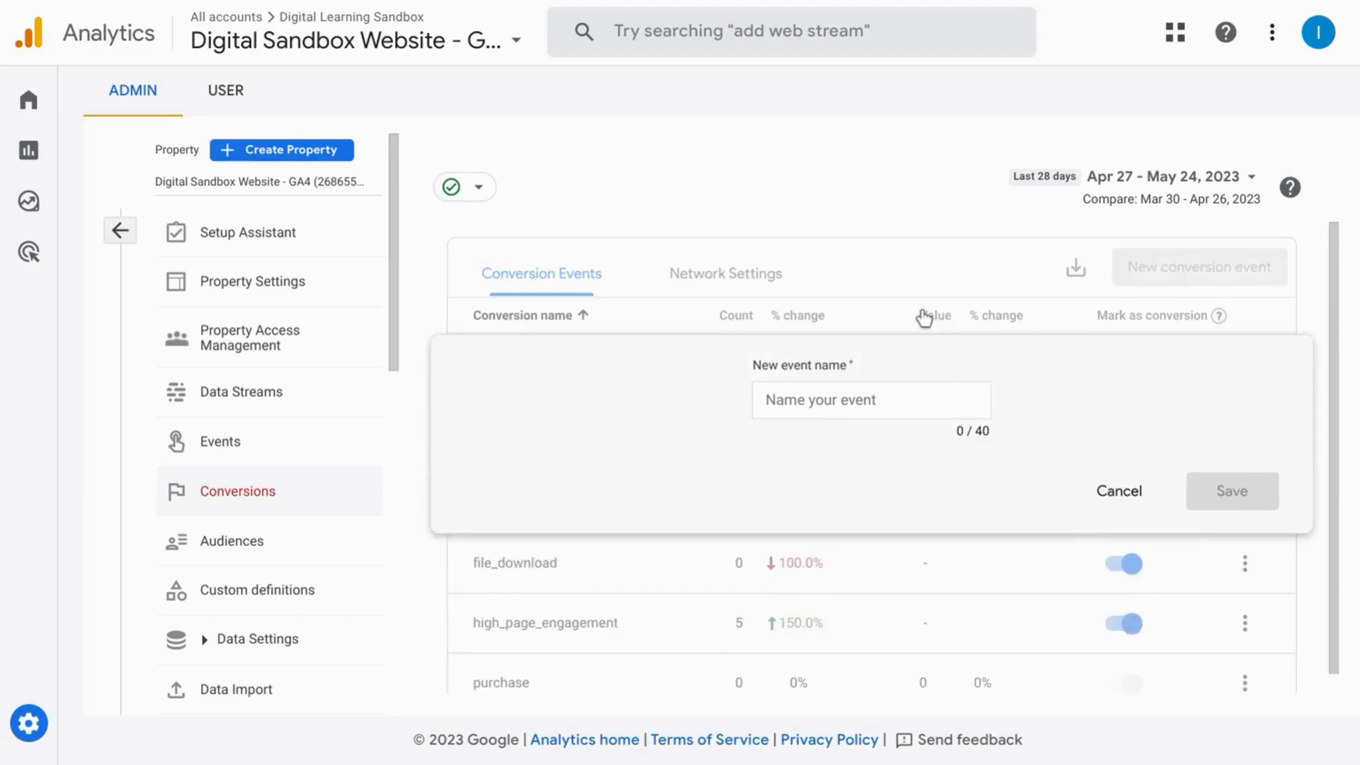
pyautogui.click(837, 405)
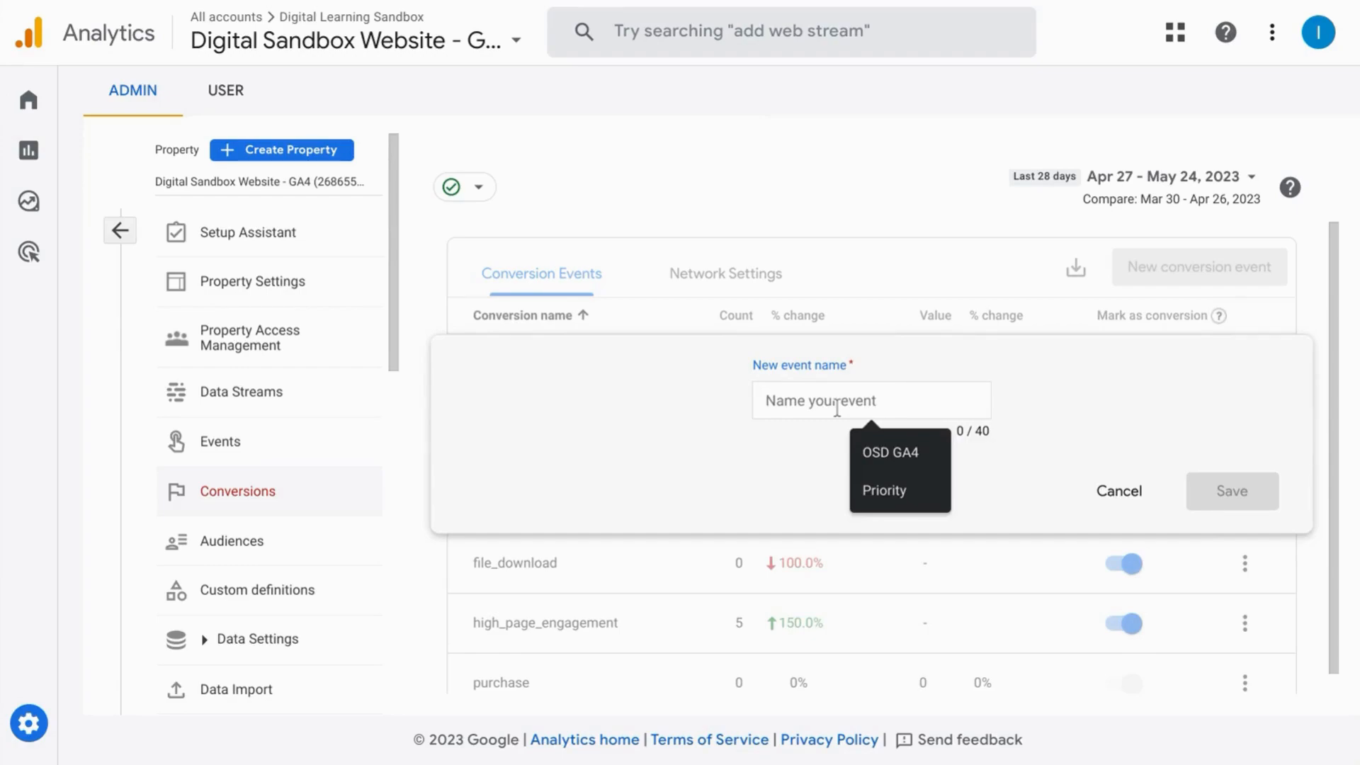
pyautogui.write('file_download')
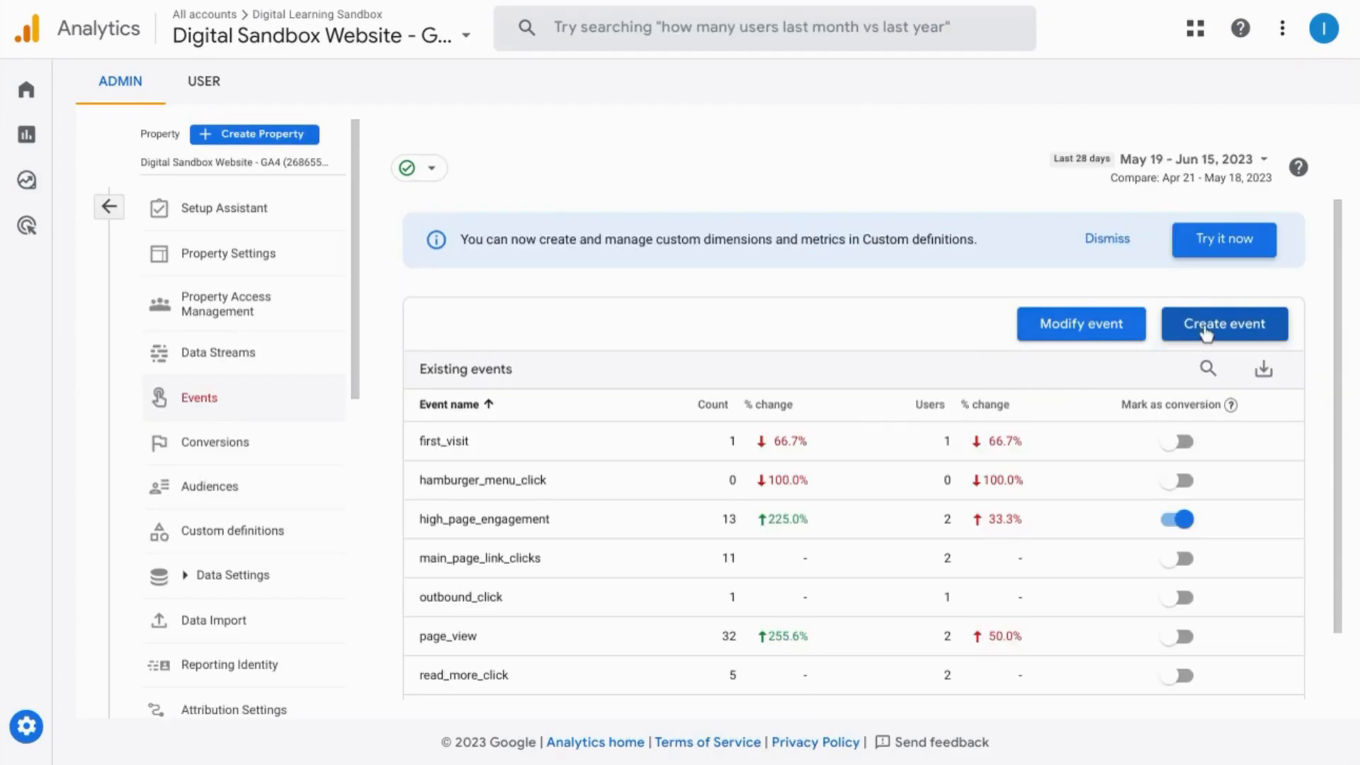
# Step: Start a new custom event named purchase_thank_you with the matching condition event_name equals page_view
pyautogui.click(1206, 327)
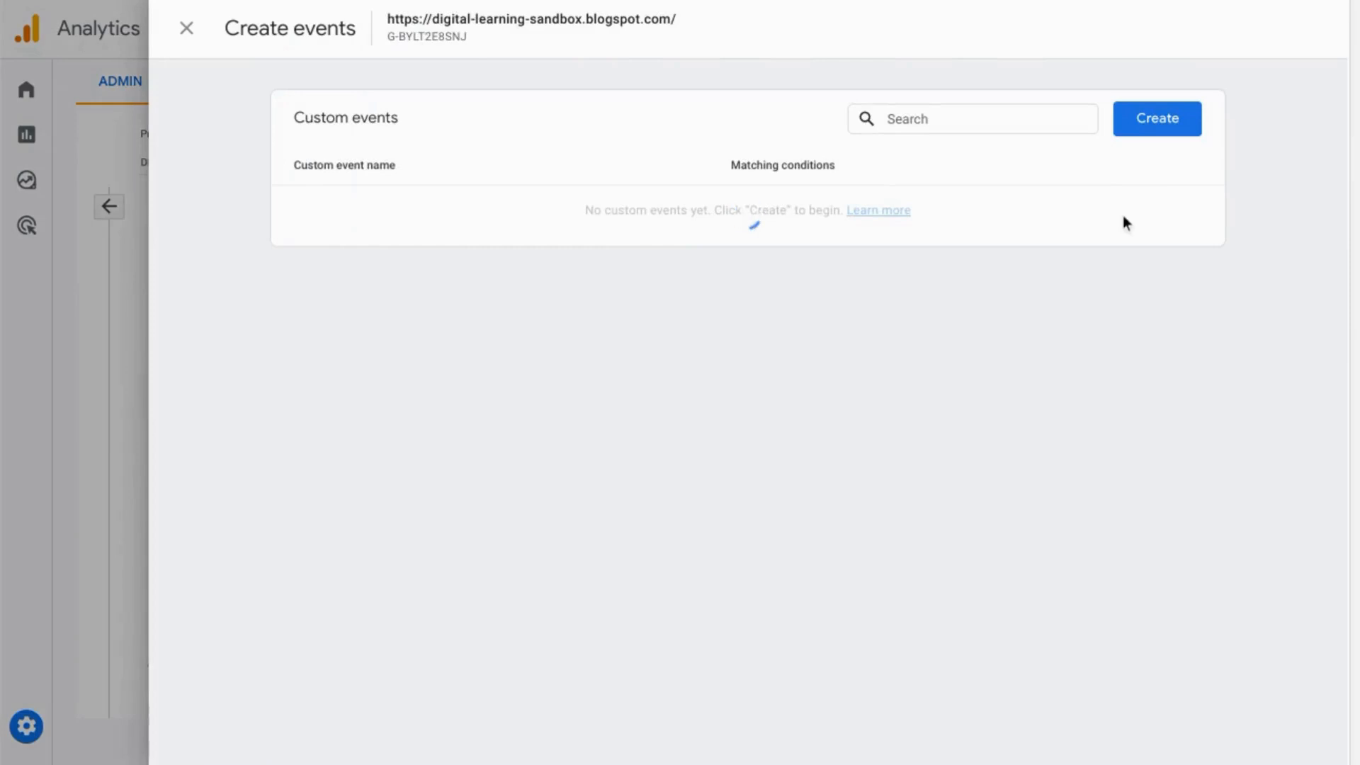
pyautogui.click(1158, 126)
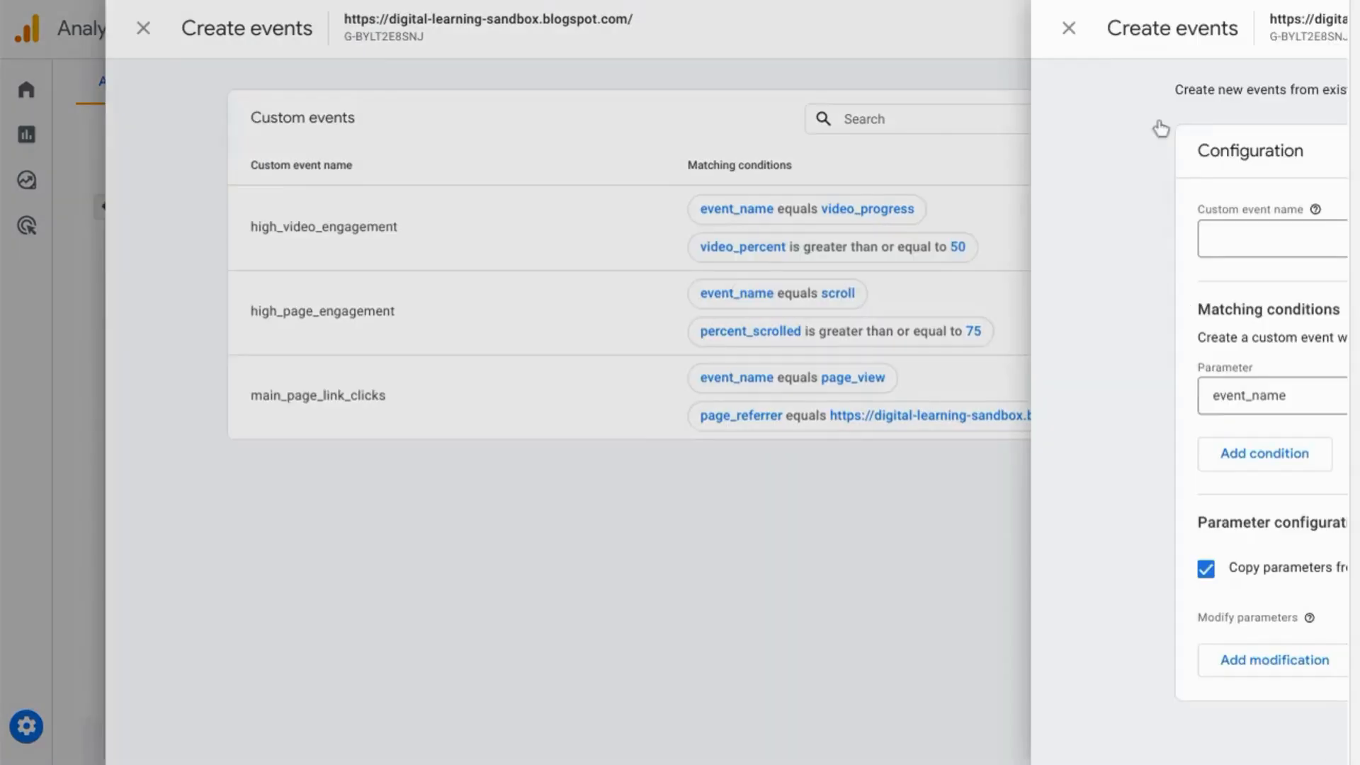
pyautogui.write('purchase_thank_you')
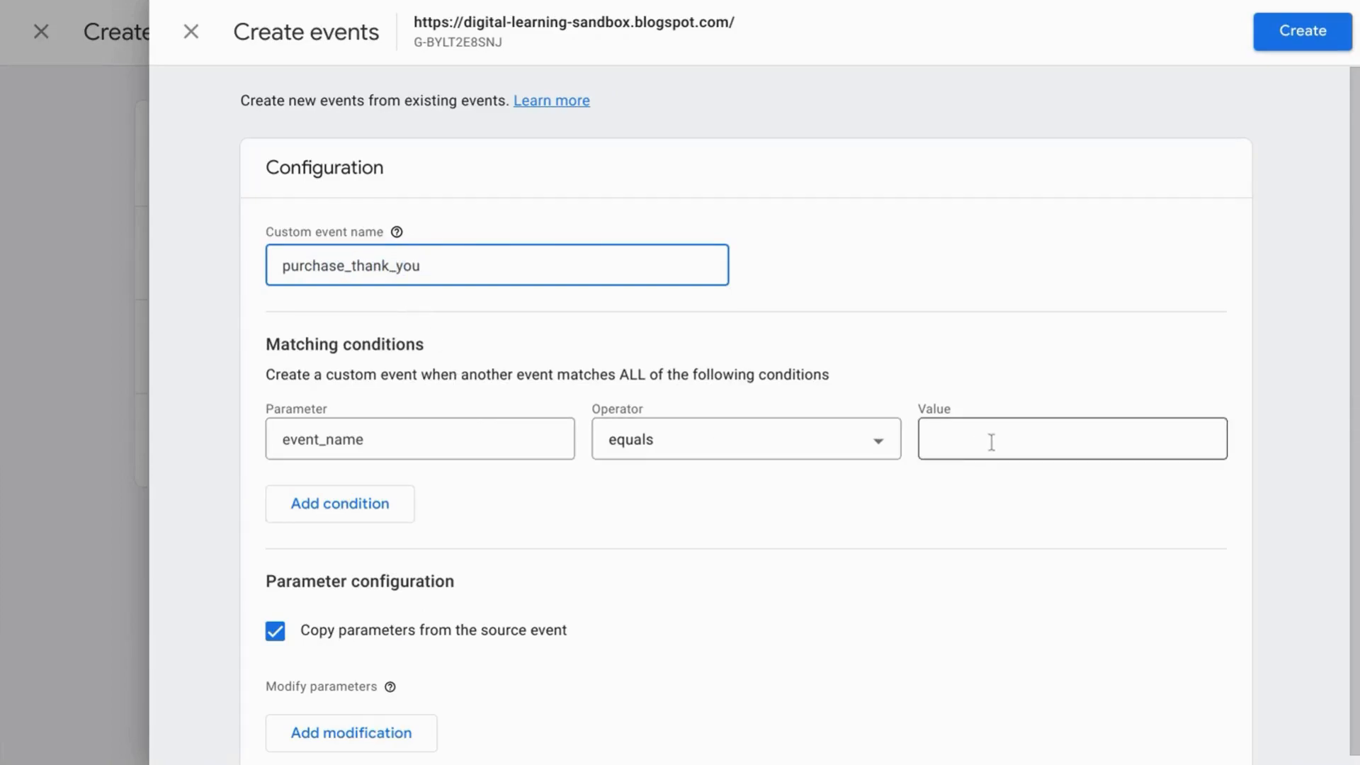
pyautogui.click(991, 442)
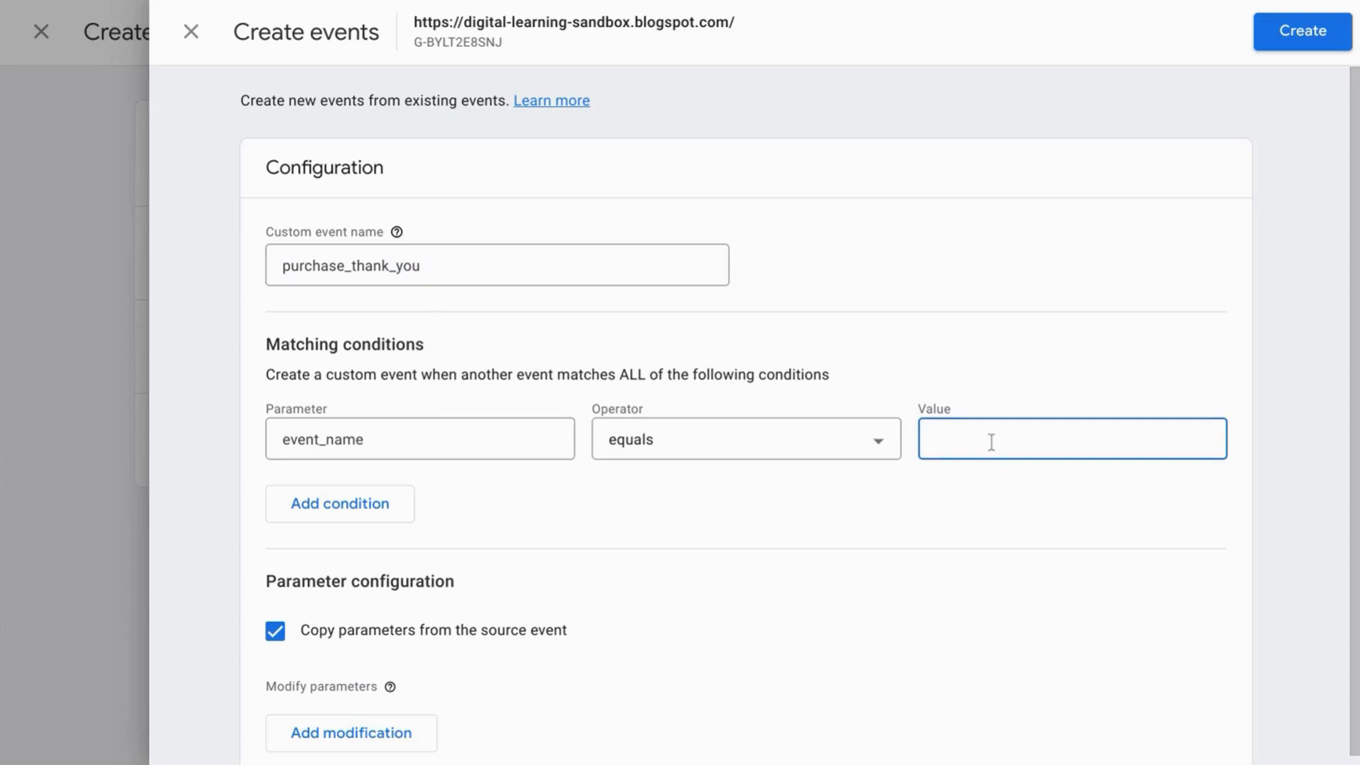
pyautogui.write('pag')
pyautogui.click(404, 516)
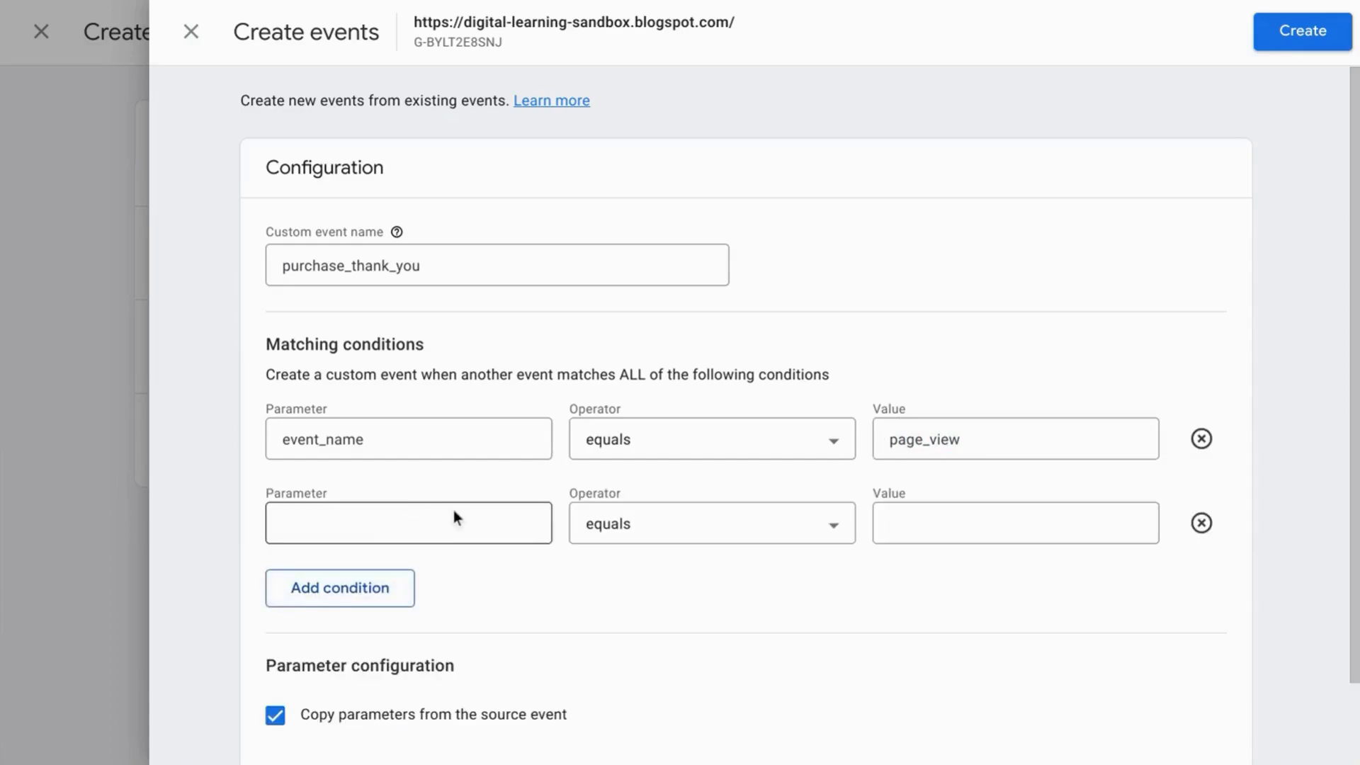
pyautogui.click(454, 517)
pyautogui.write('page')
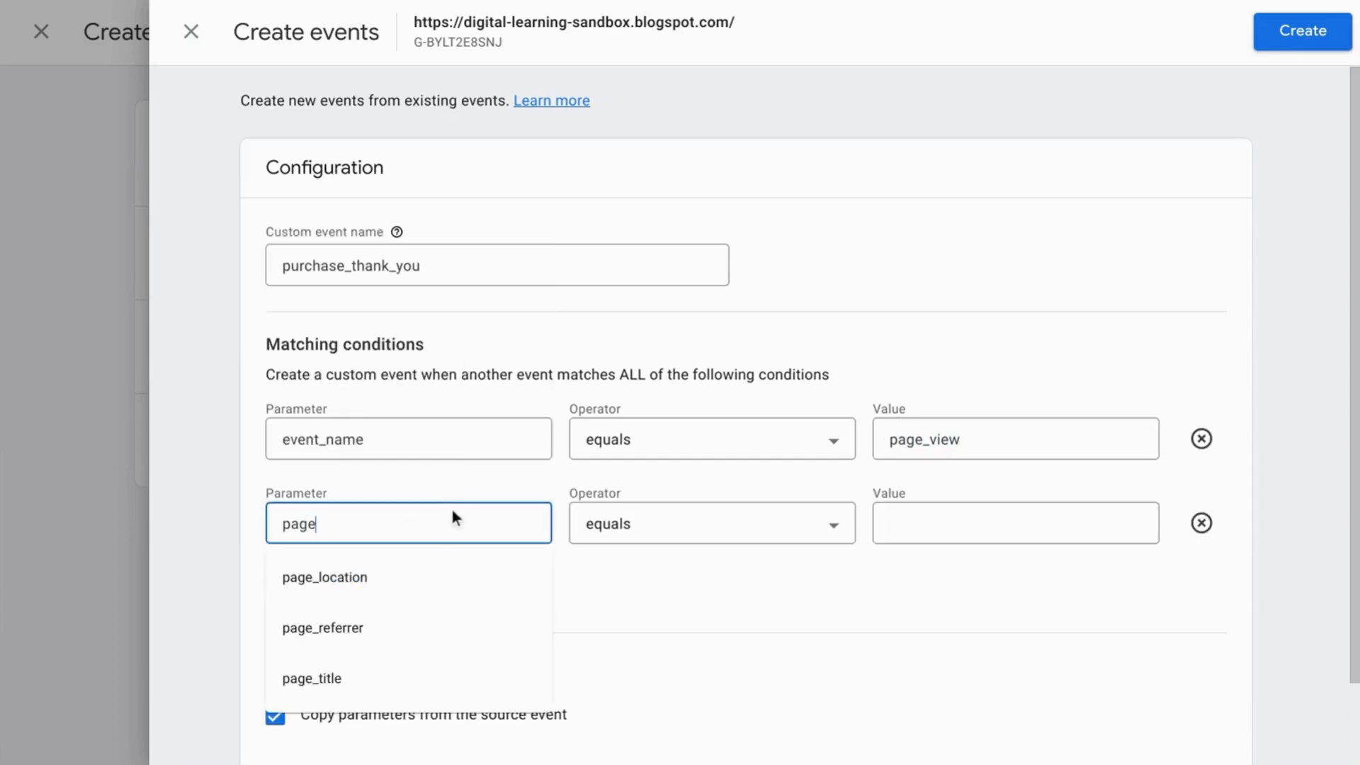
pyautogui.click(424, 577)
pyautogui.click(920, 522)
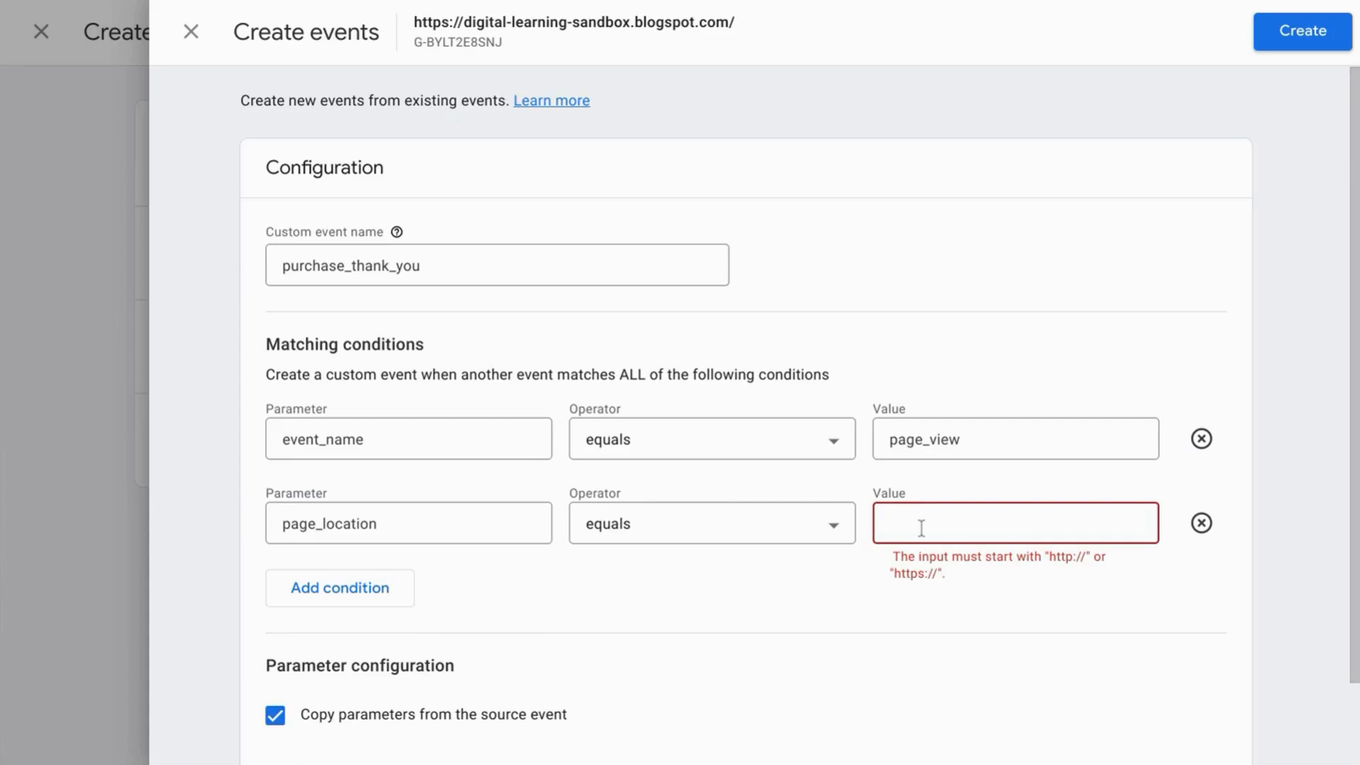
pyautogui.write('https://digital-learning-sandbox.blogspot.com/')
pyautogui.write('thank')
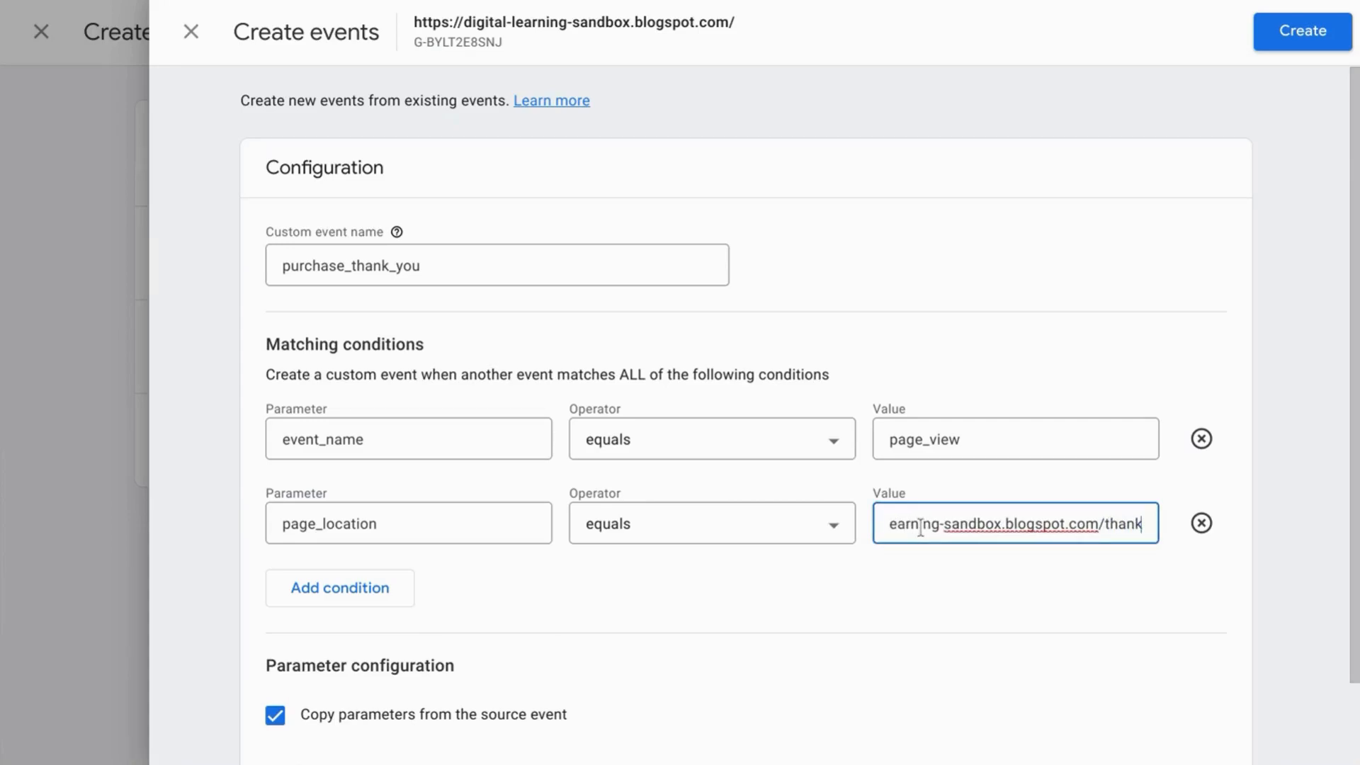
pyautogui.write('-you.html')
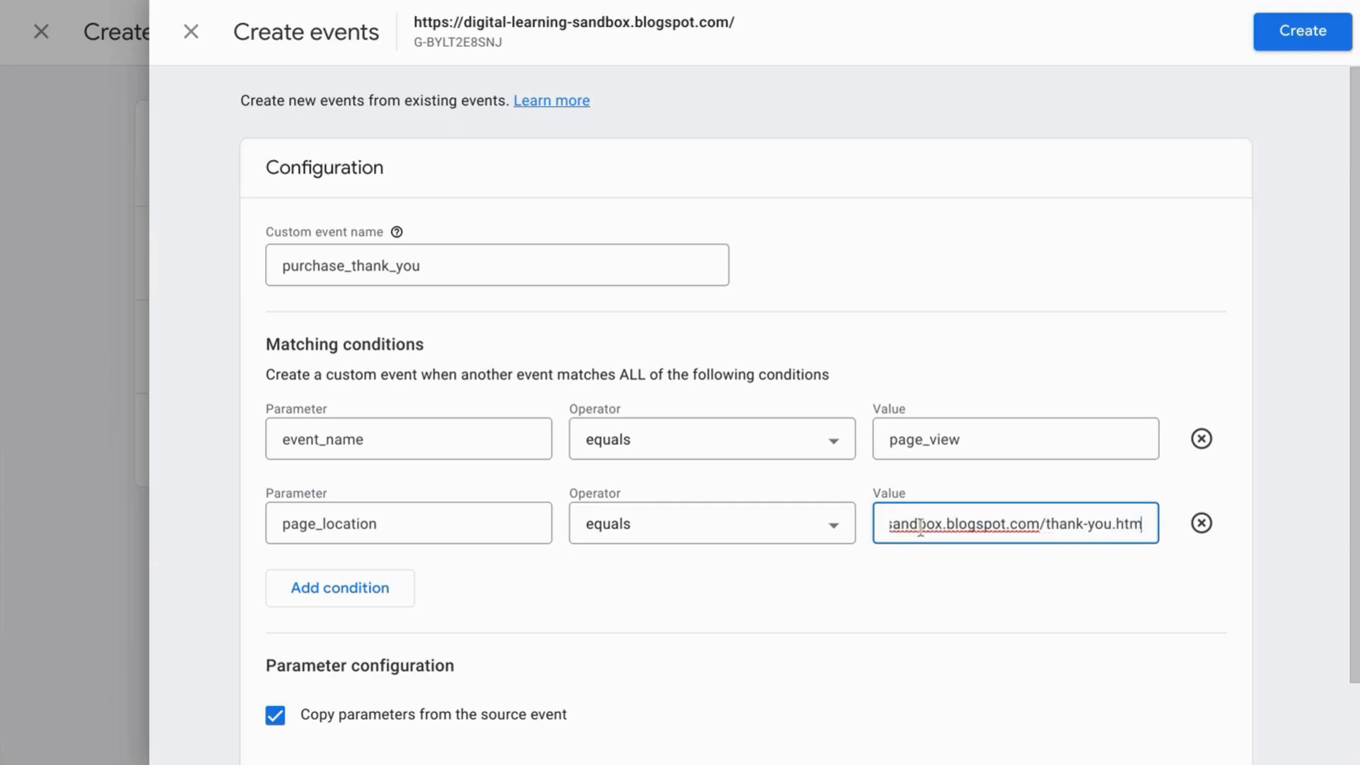
# Step: Add a parameter modification that sets currency to USD
pyautogui.scroll(-2, 444, 534)
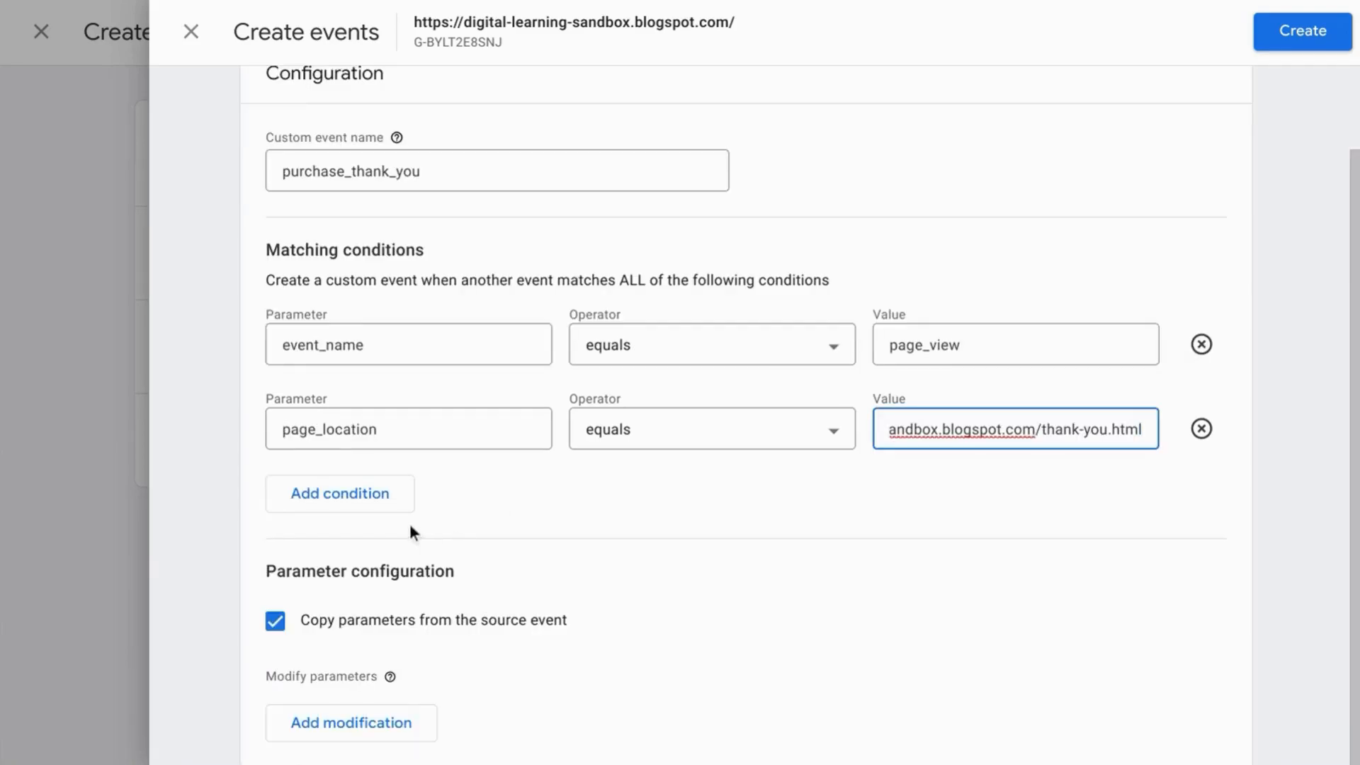
pyautogui.click(360, 731)
pyautogui.scroll(-1, 589, 571)
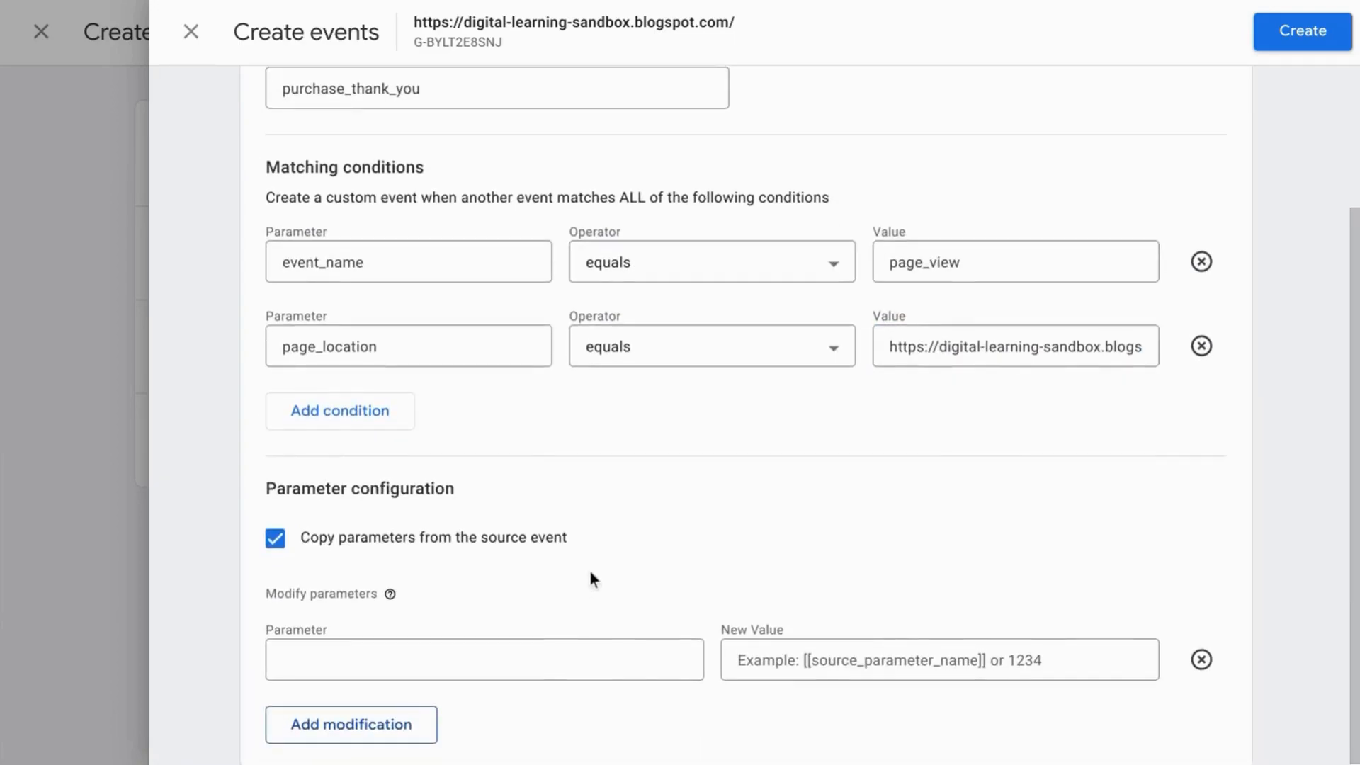
pyautogui.click(574, 662)
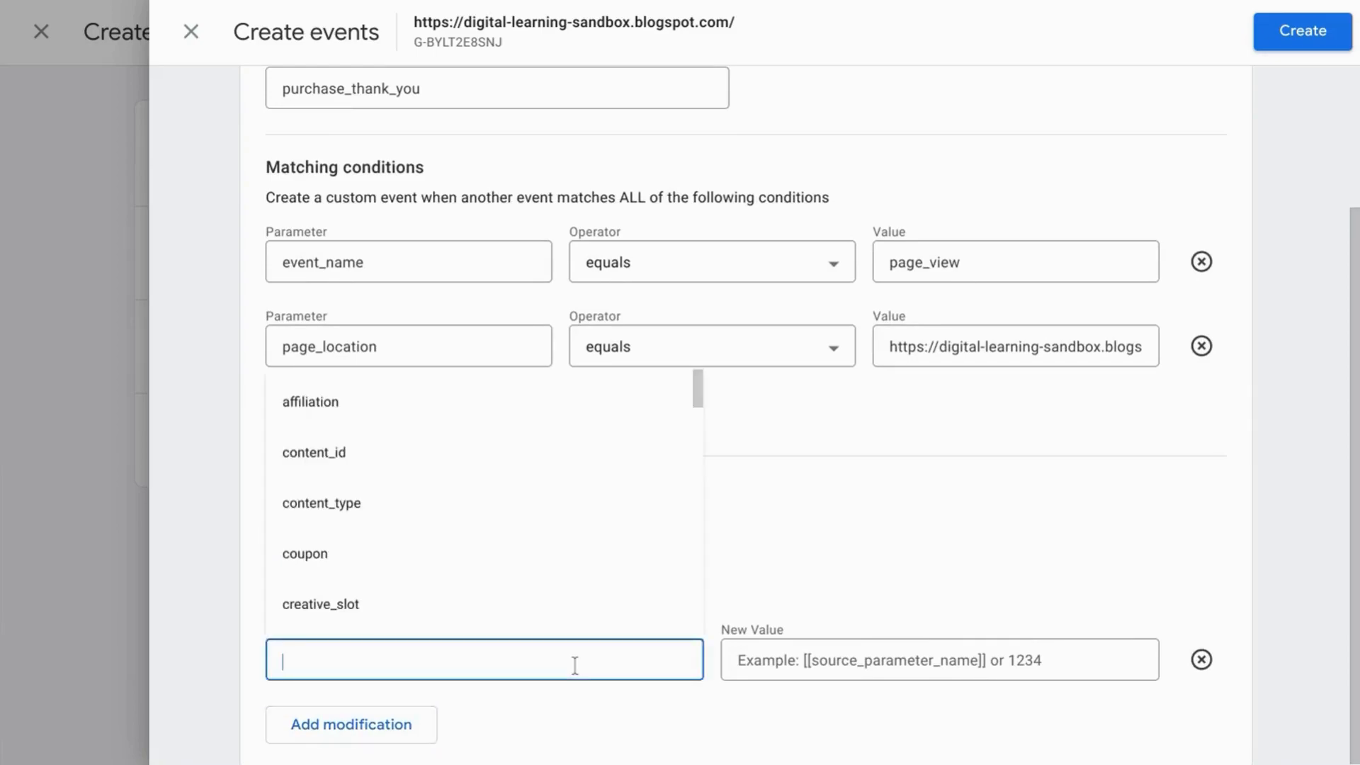
pyautogui.write('curr')
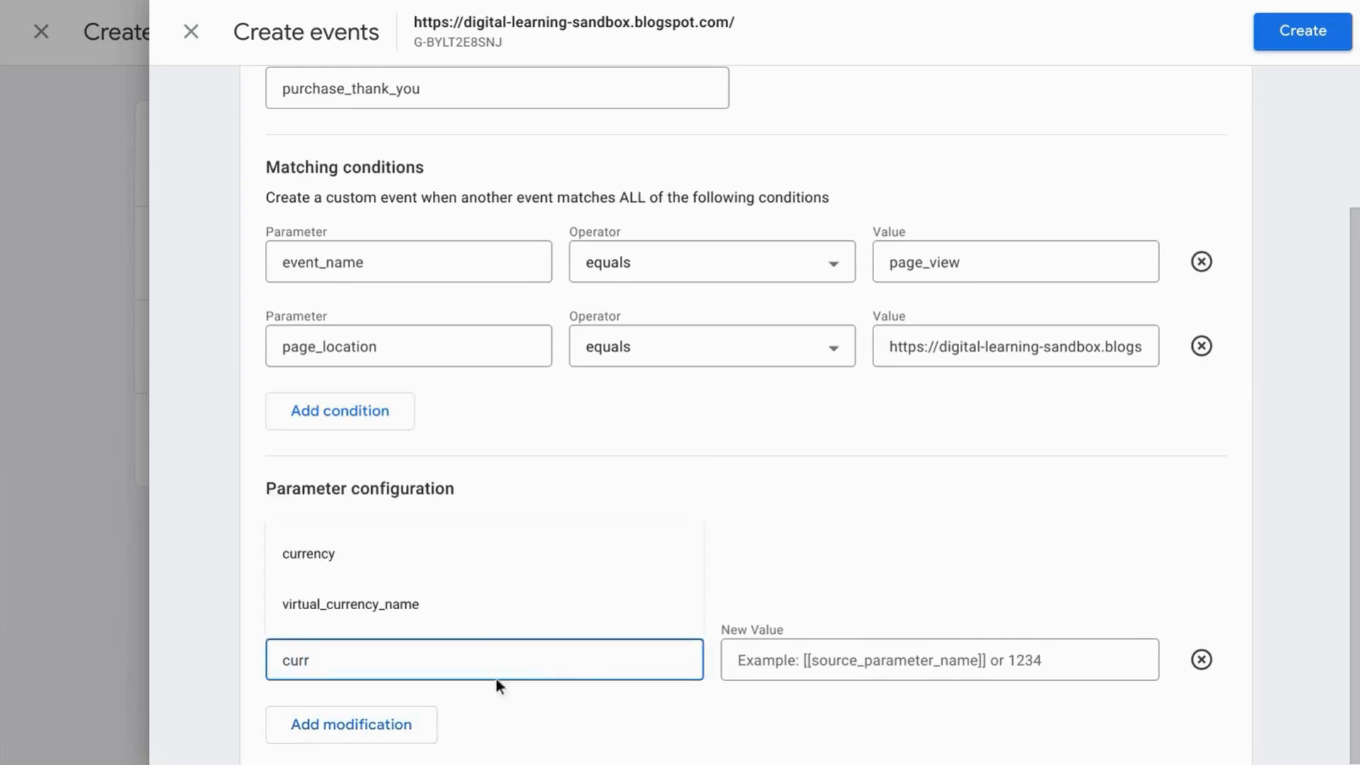
pyautogui.click(469, 563)
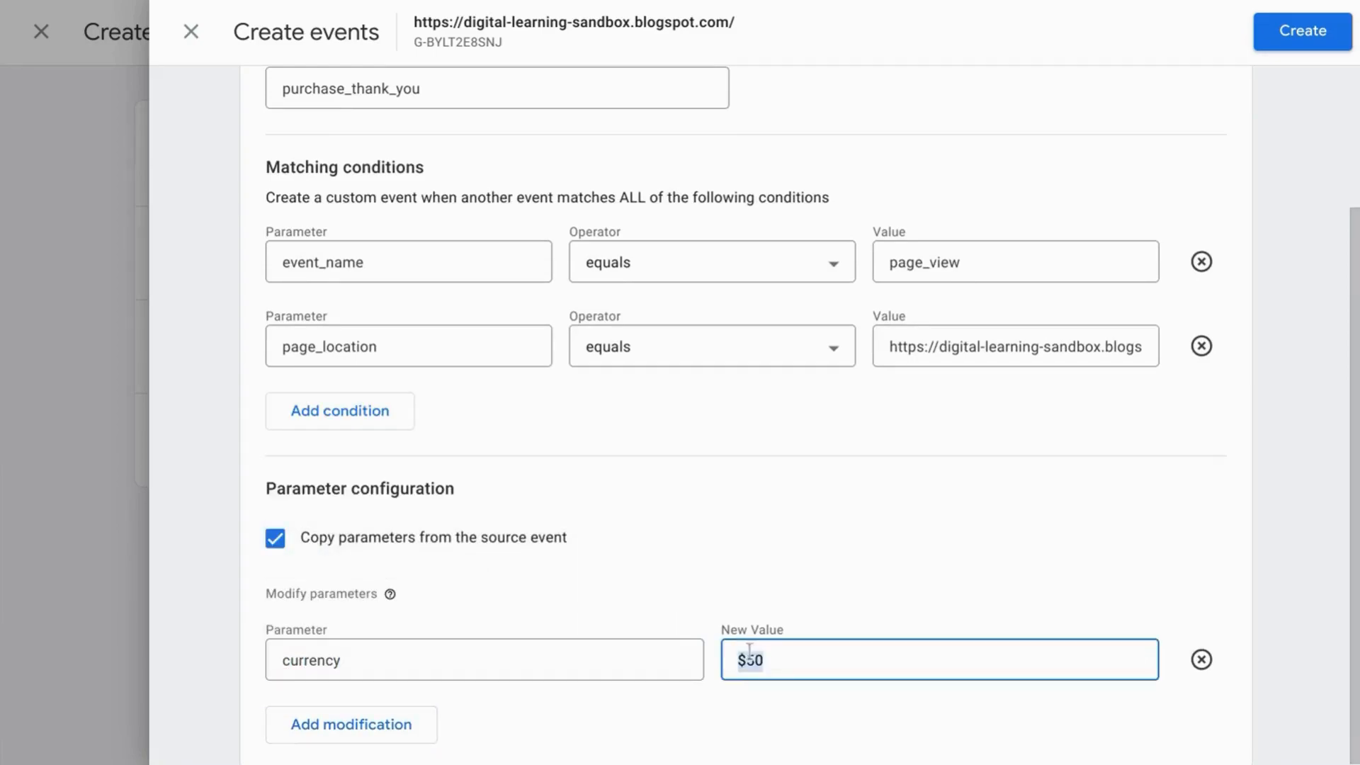
pyautogui.write('USD')
pyautogui.scroll(-1, 668, 534)
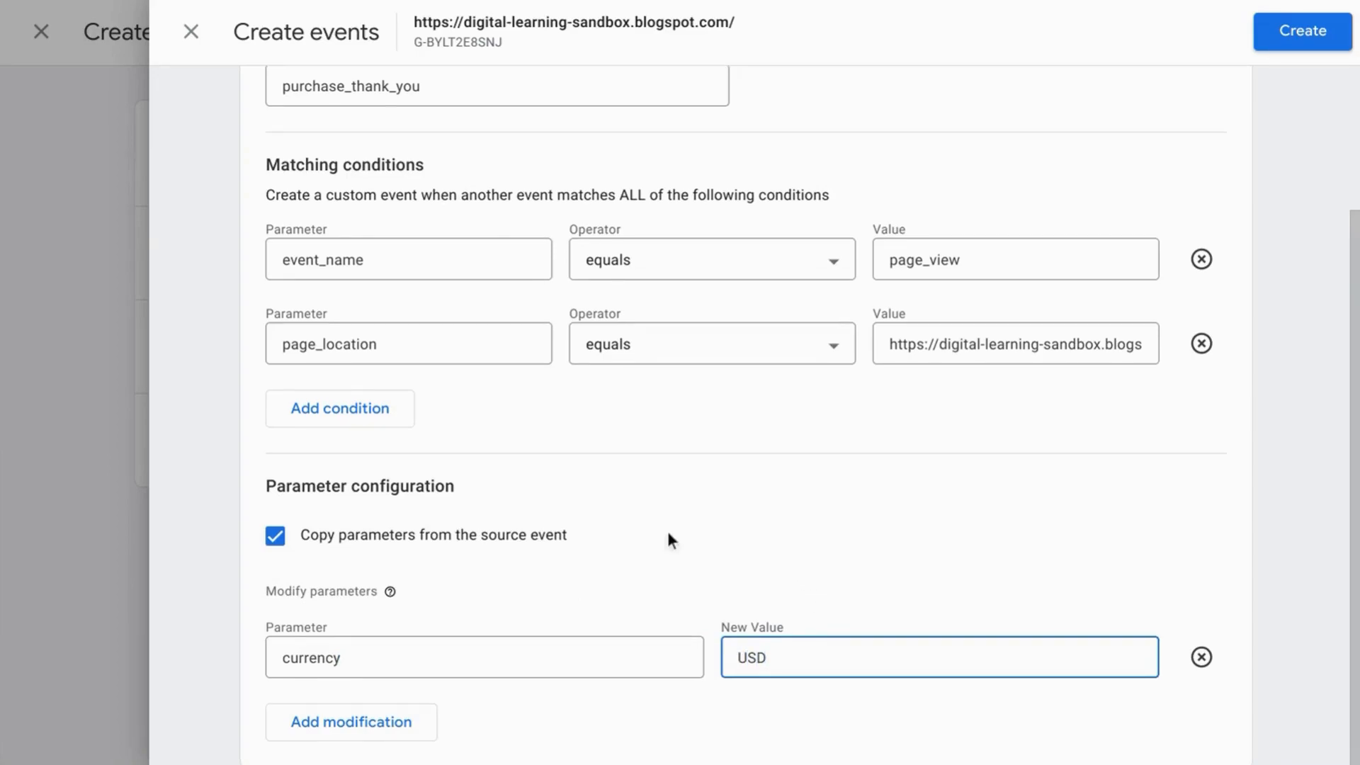
# Step: Add a second parameter modification to the event that sets value to $50
pyautogui.click(320, 737)
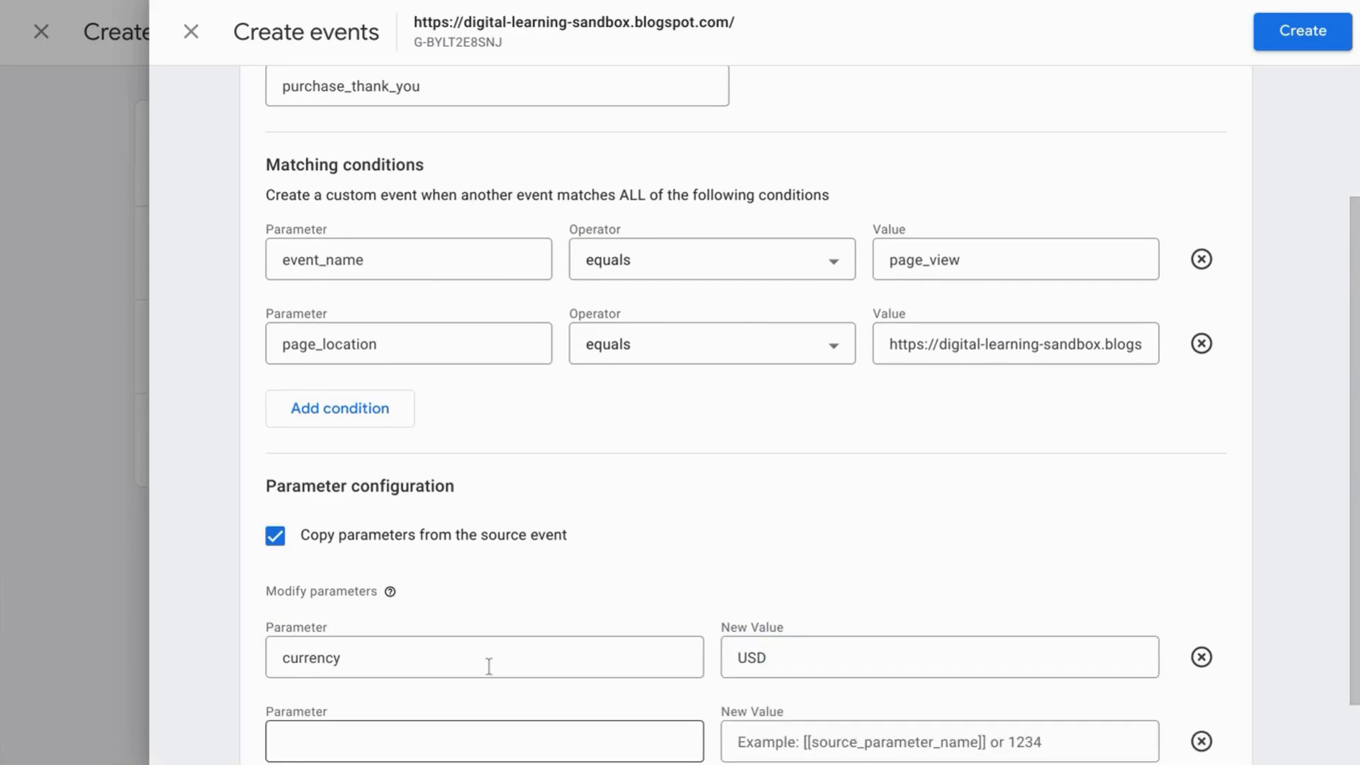
pyautogui.scroll(-1, 472, 733)
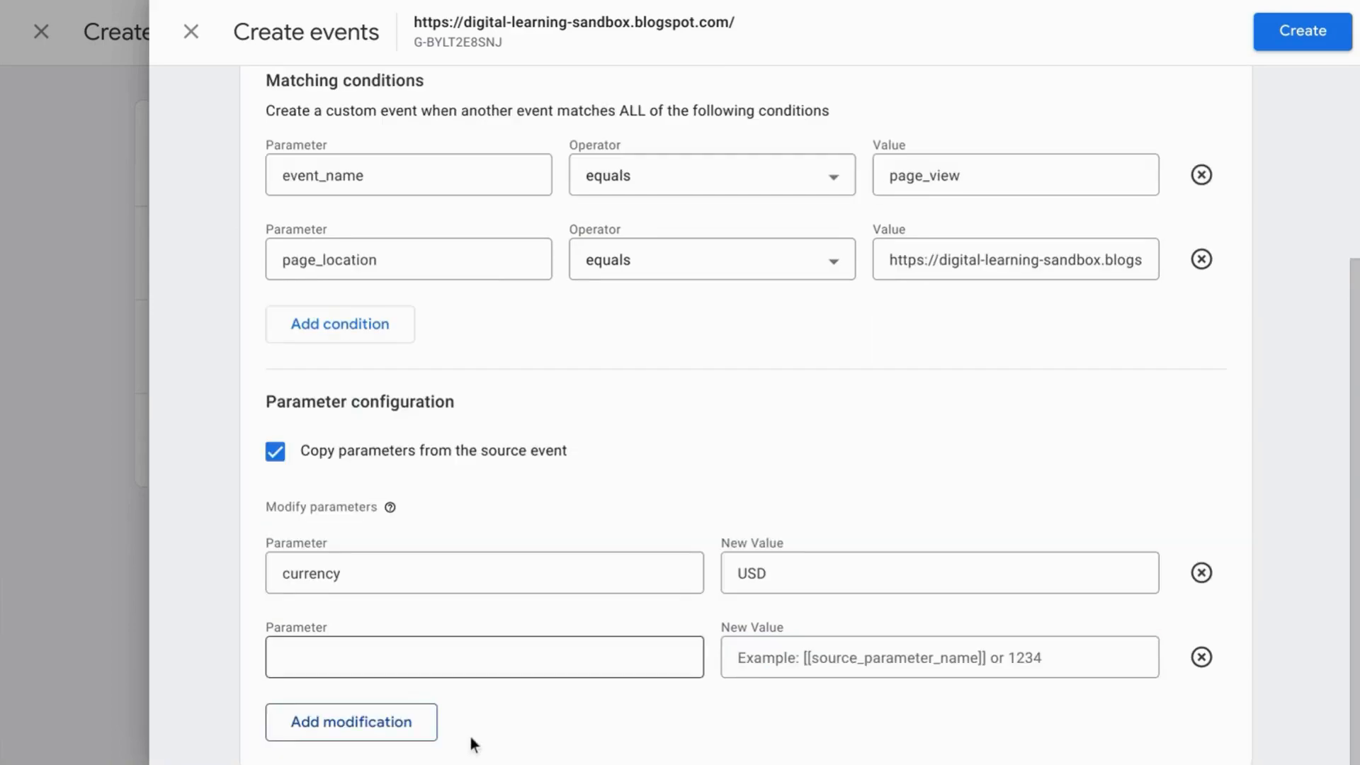
pyautogui.click(444, 658)
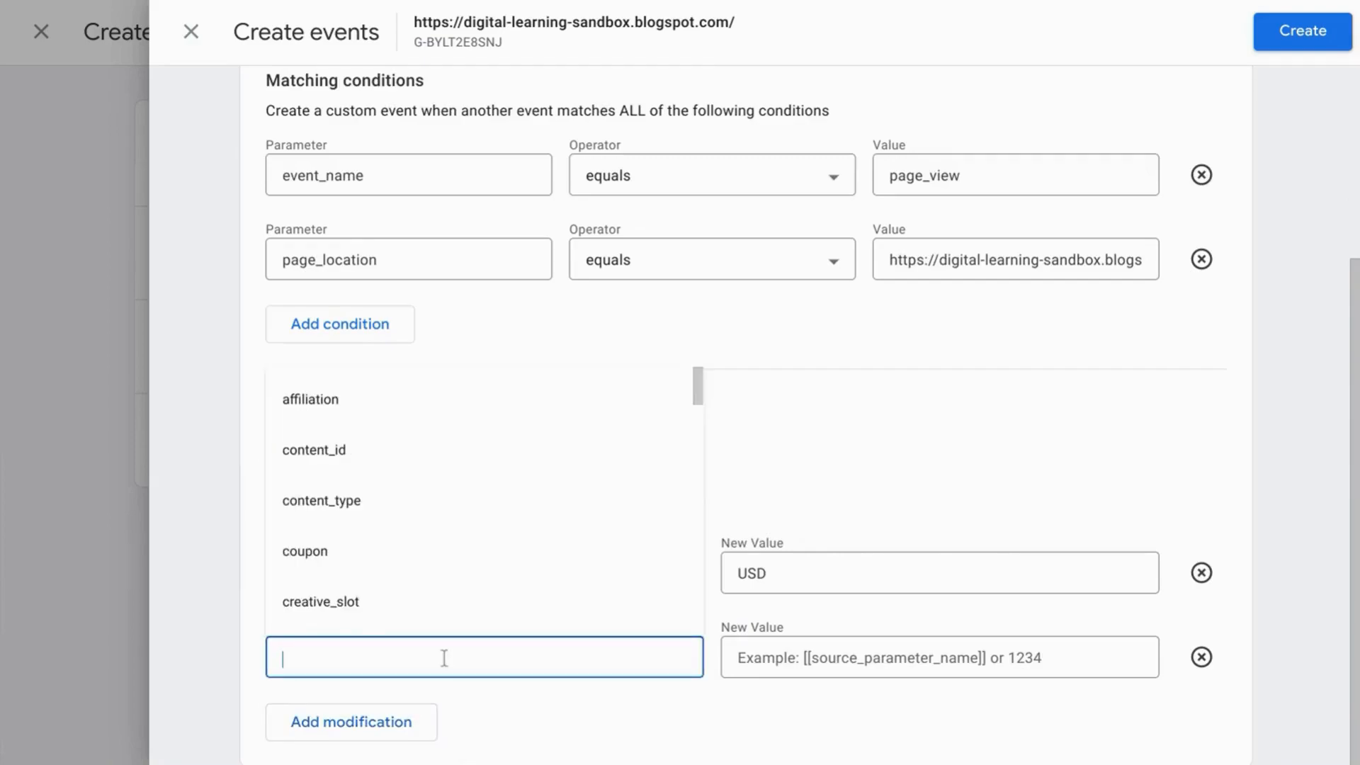
pyautogui.write('value')
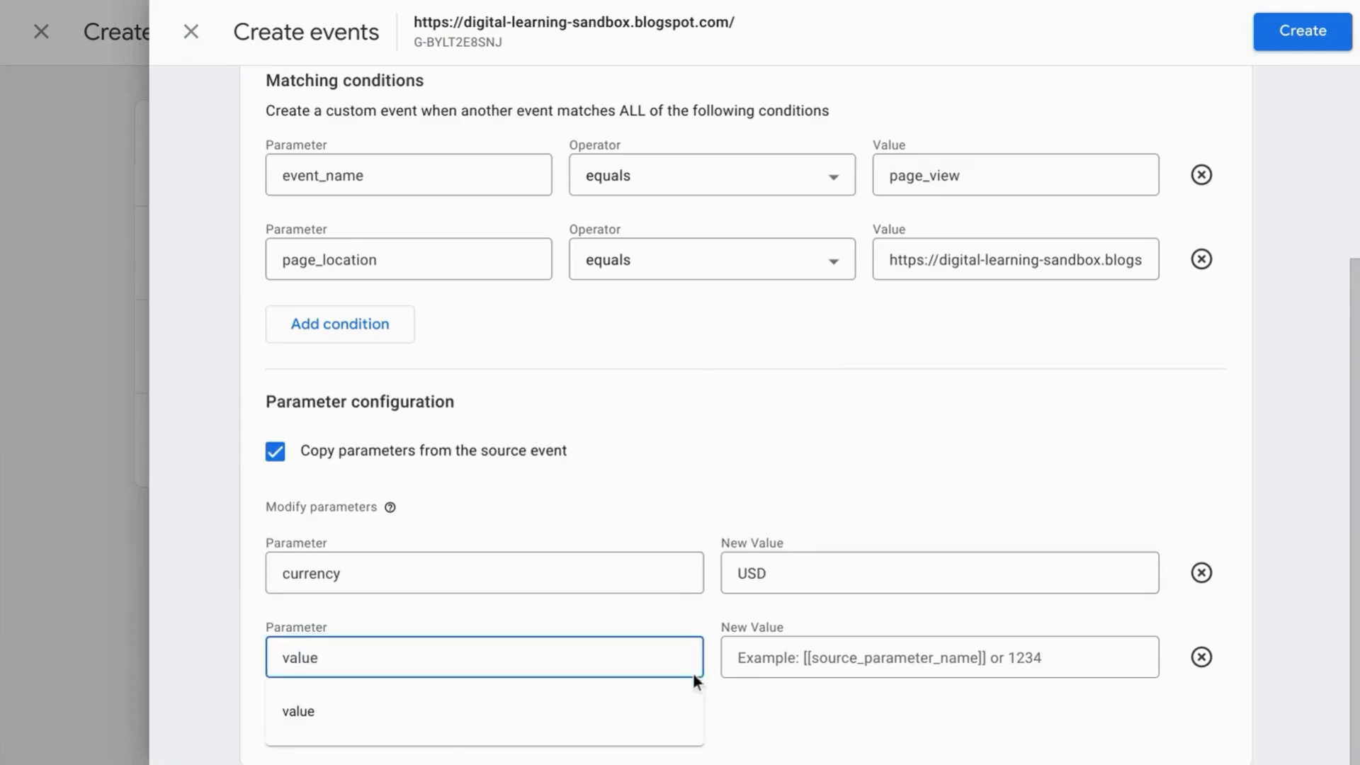
pyautogui.click(664, 728)
pyautogui.click(876, 648)
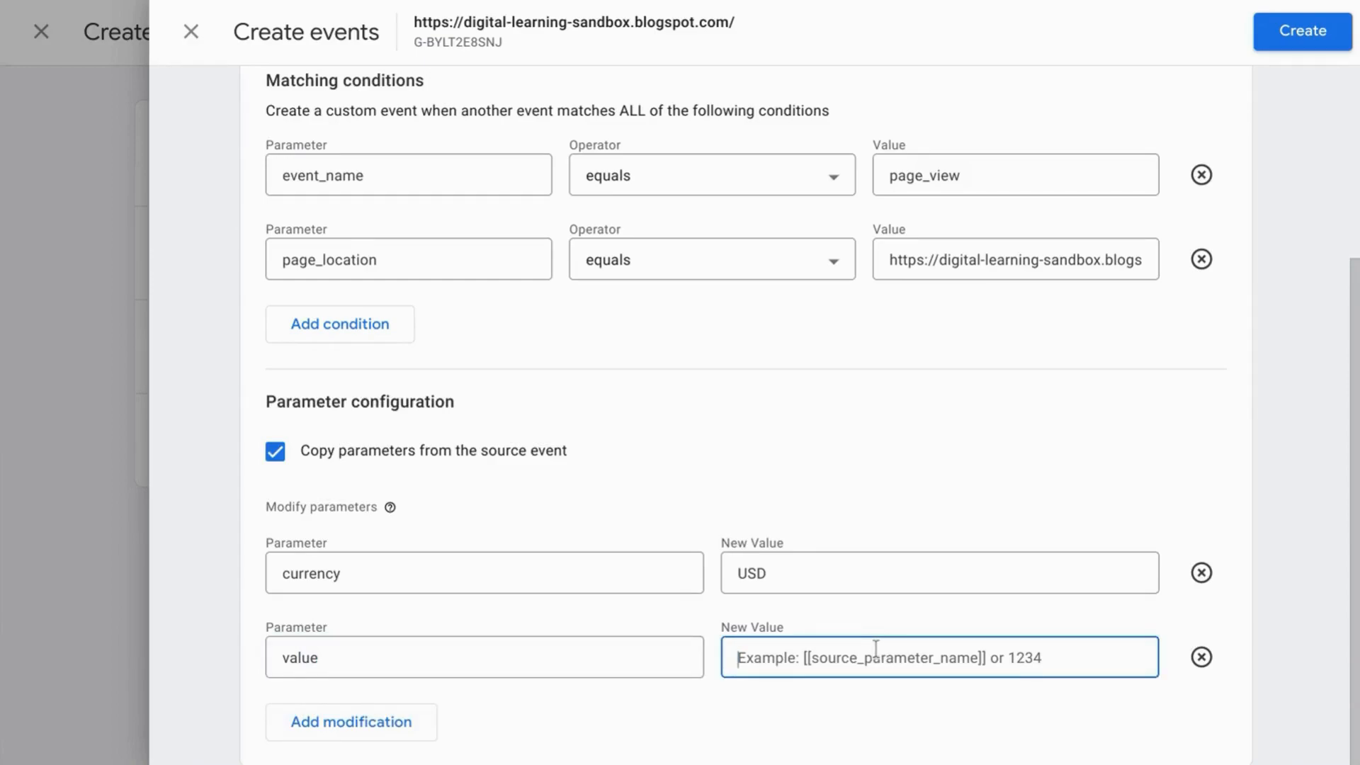
pyautogui.write('$50')
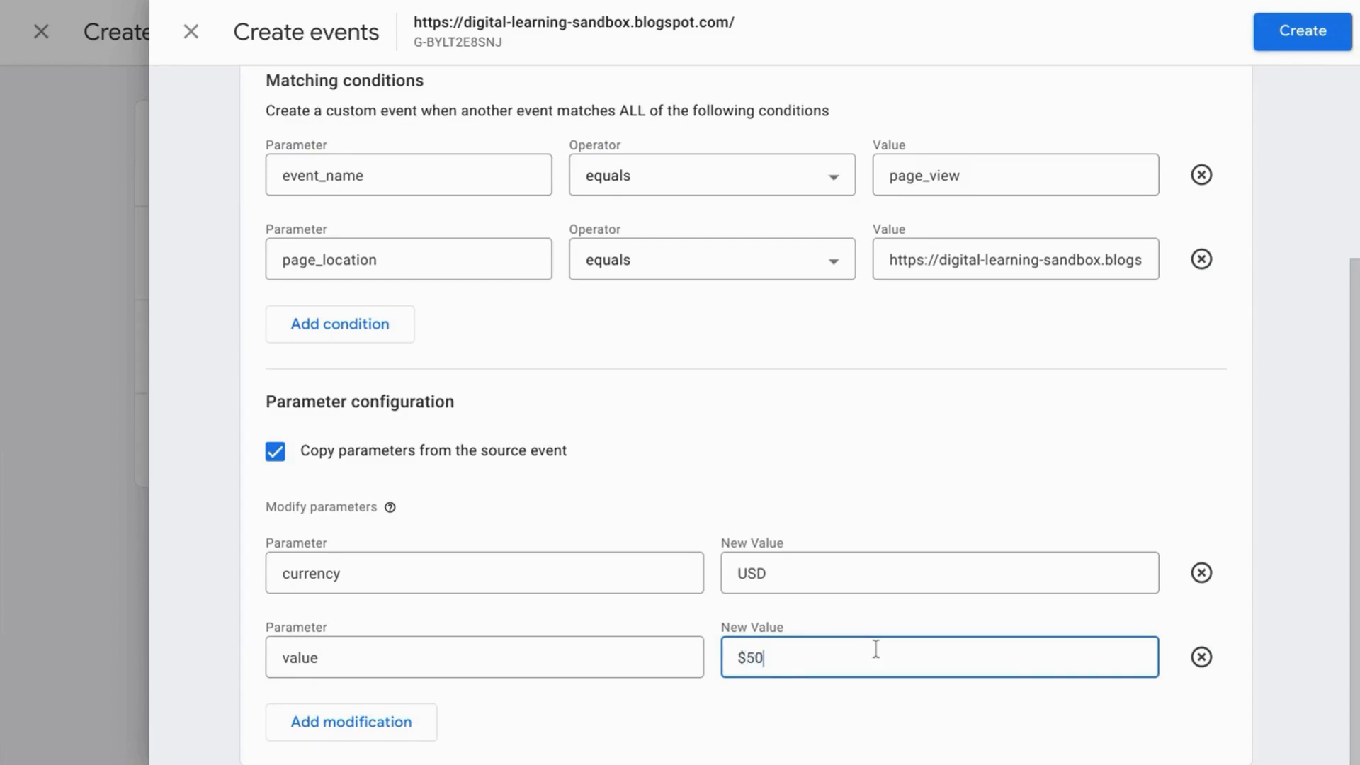
pyautogui.scroll(1, 875, 649)
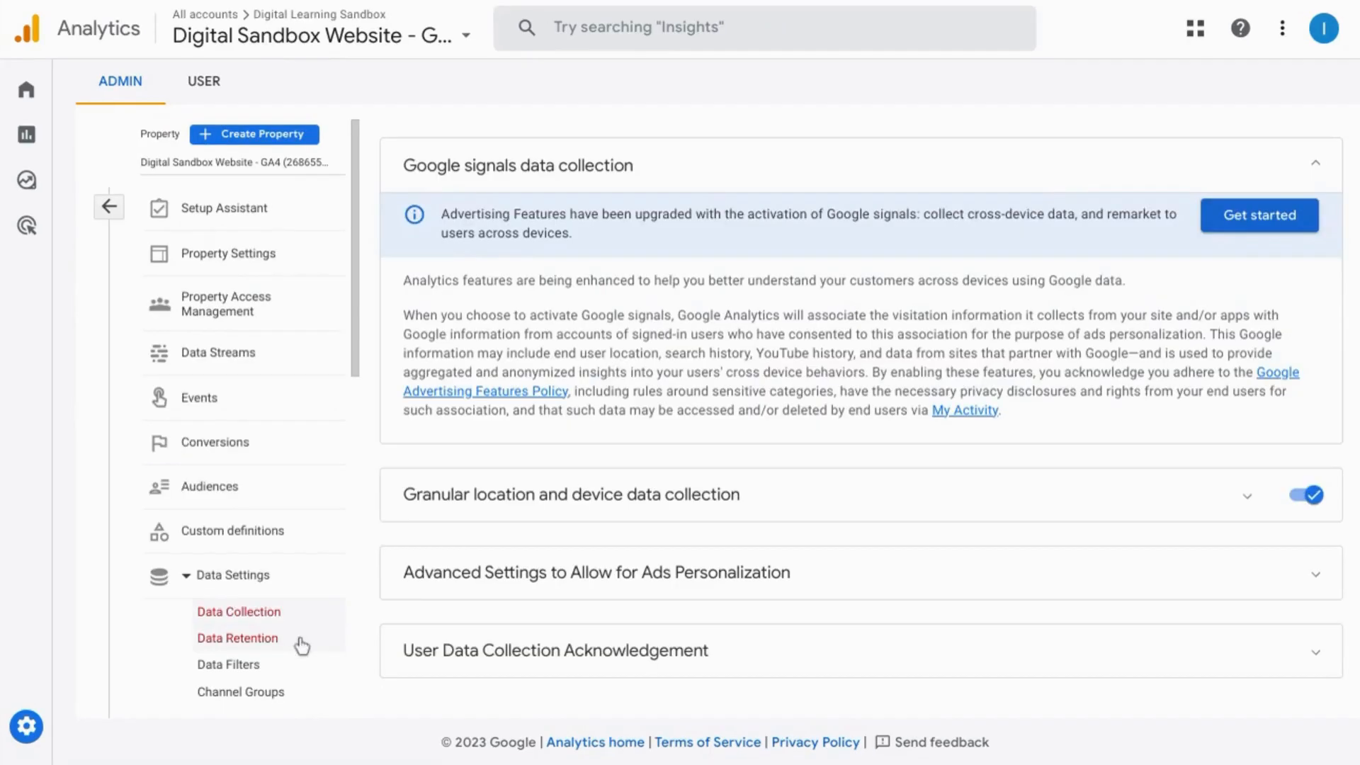
# Step: Review the event data retention options in the property's data settings, keep 14 months and save
pyautogui.click(264, 642)
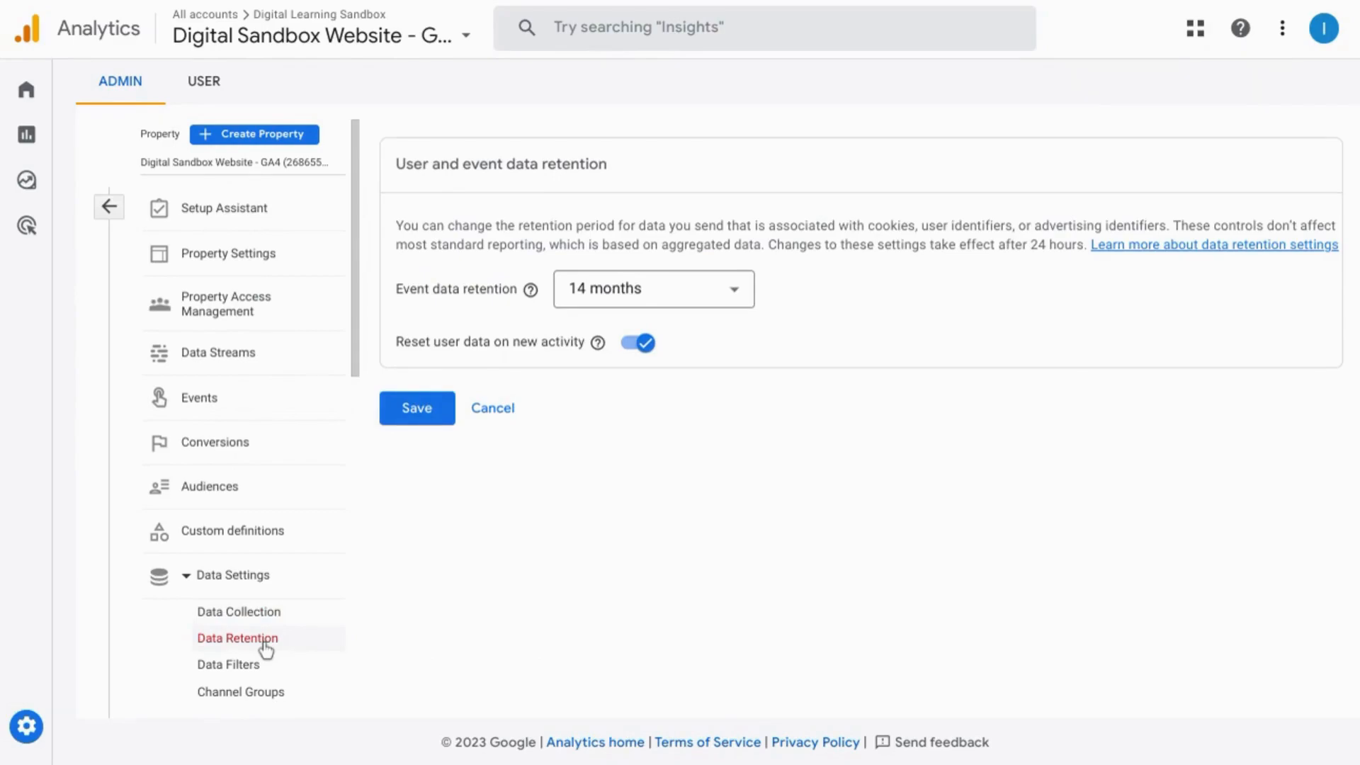
pyautogui.click(719, 295)
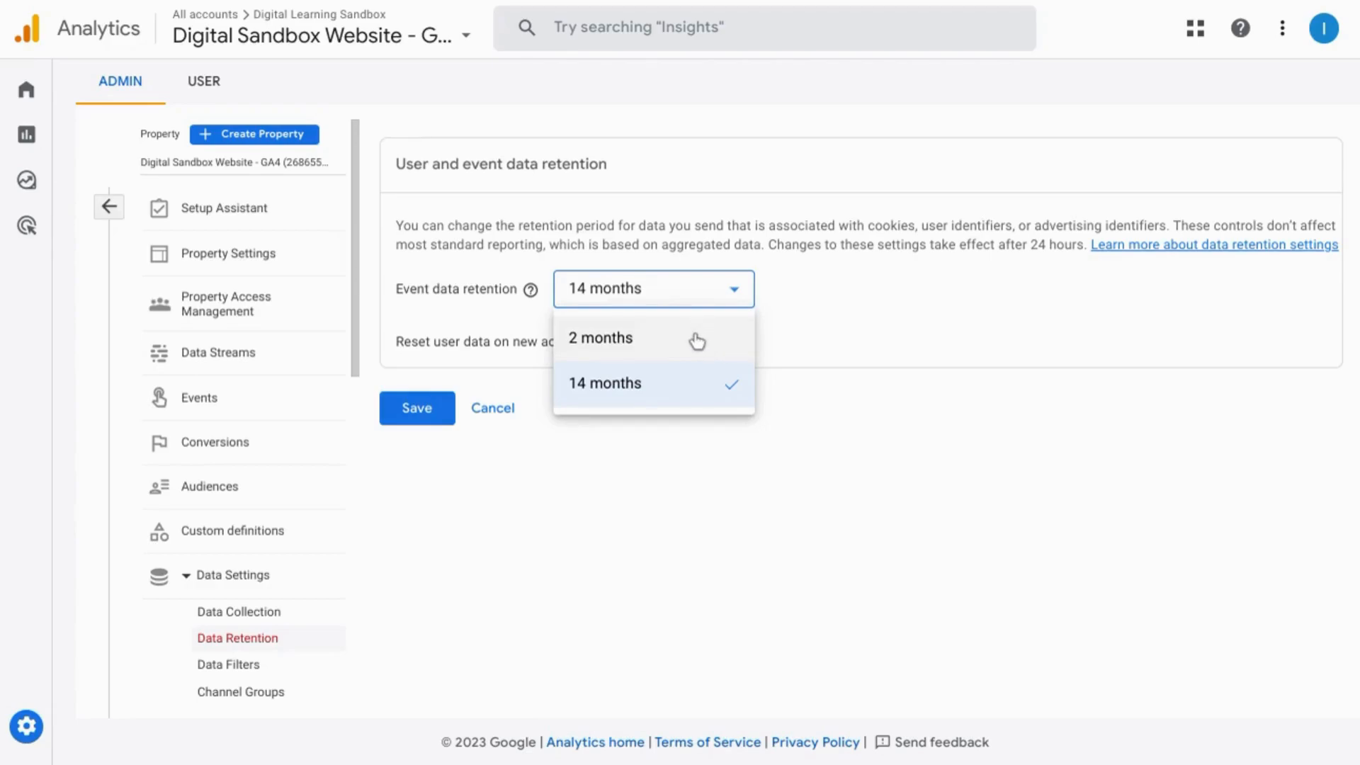
pyautogui.click(621, 457)
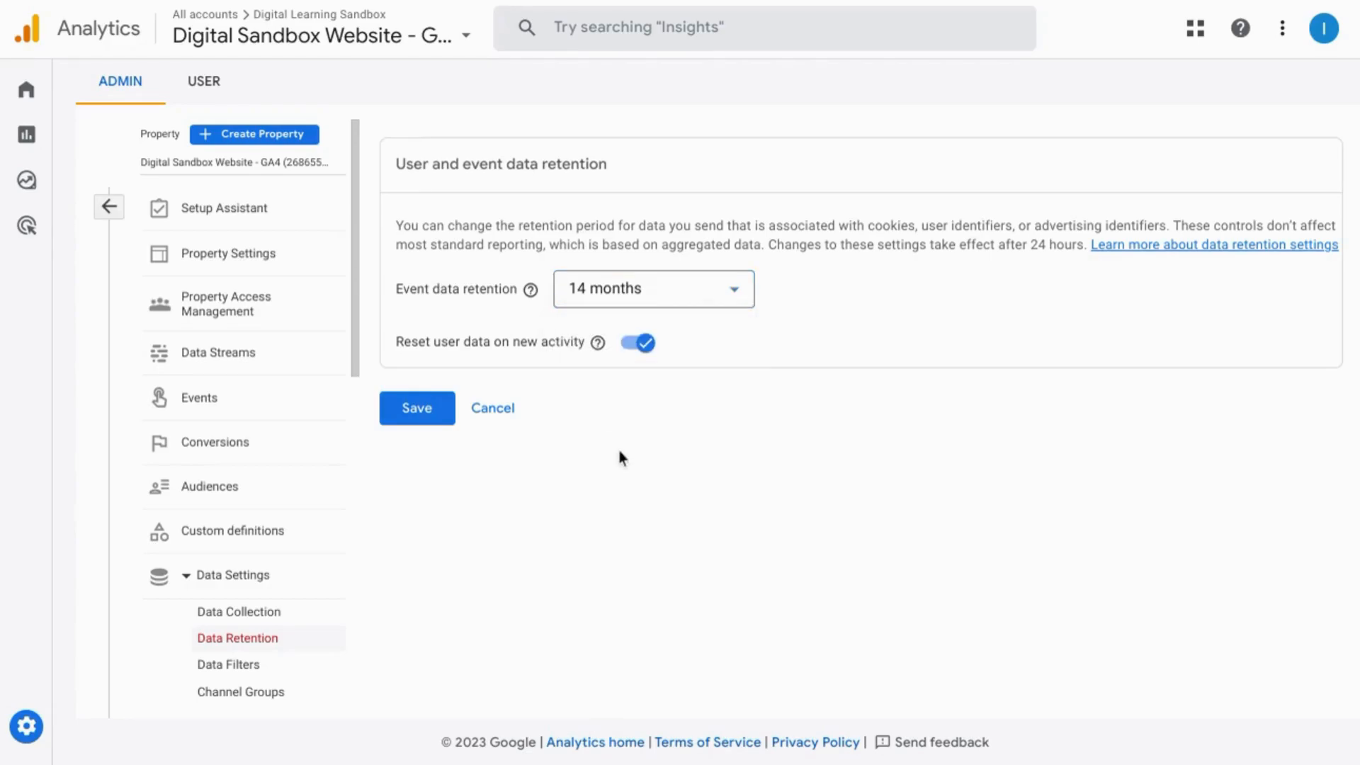
pyautogui.click(418, 408)
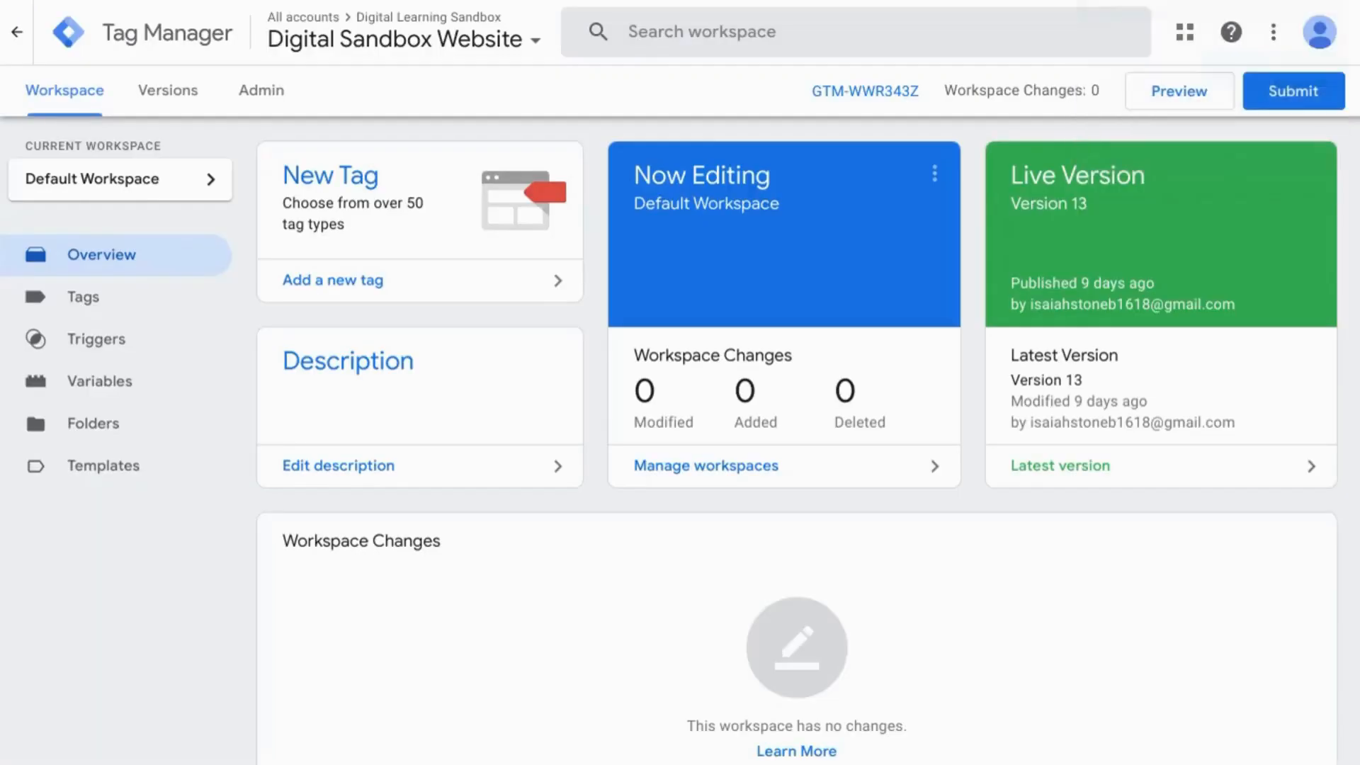
# Step: Switch to Tag Manager, preview the container on the site, scroll through its home page and open the full Website Builder Tools post
pyautogui.click(1170, 99)
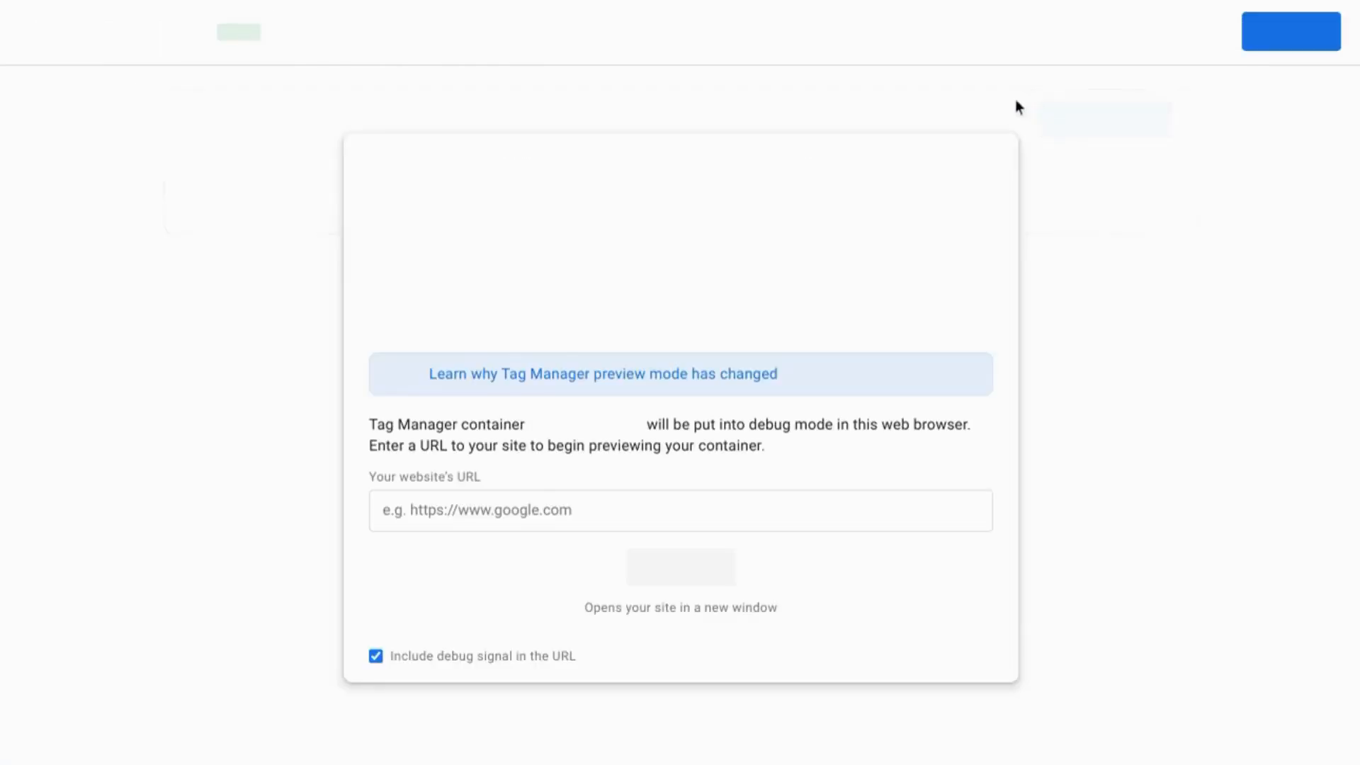
pyautogui.click(682, 570)
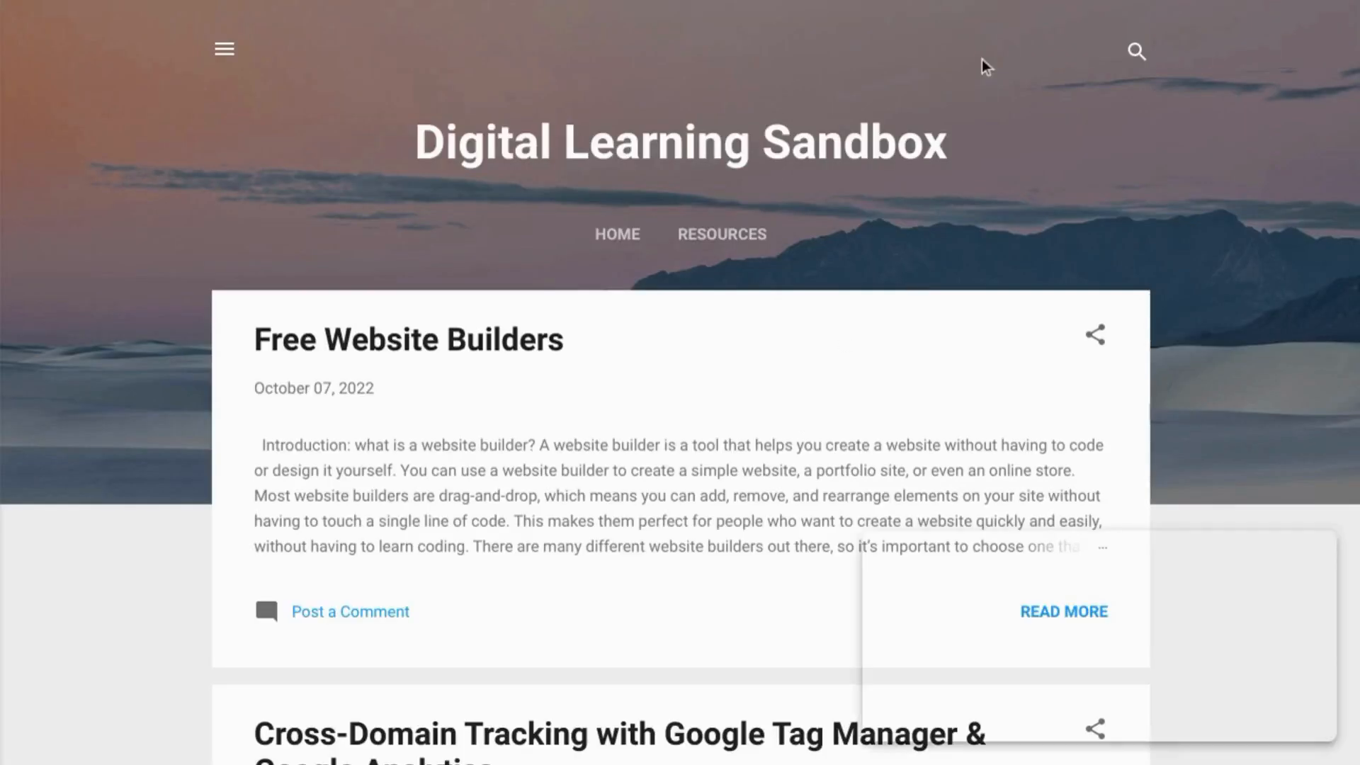
pyautogui.scroll(-10, 816, 377)
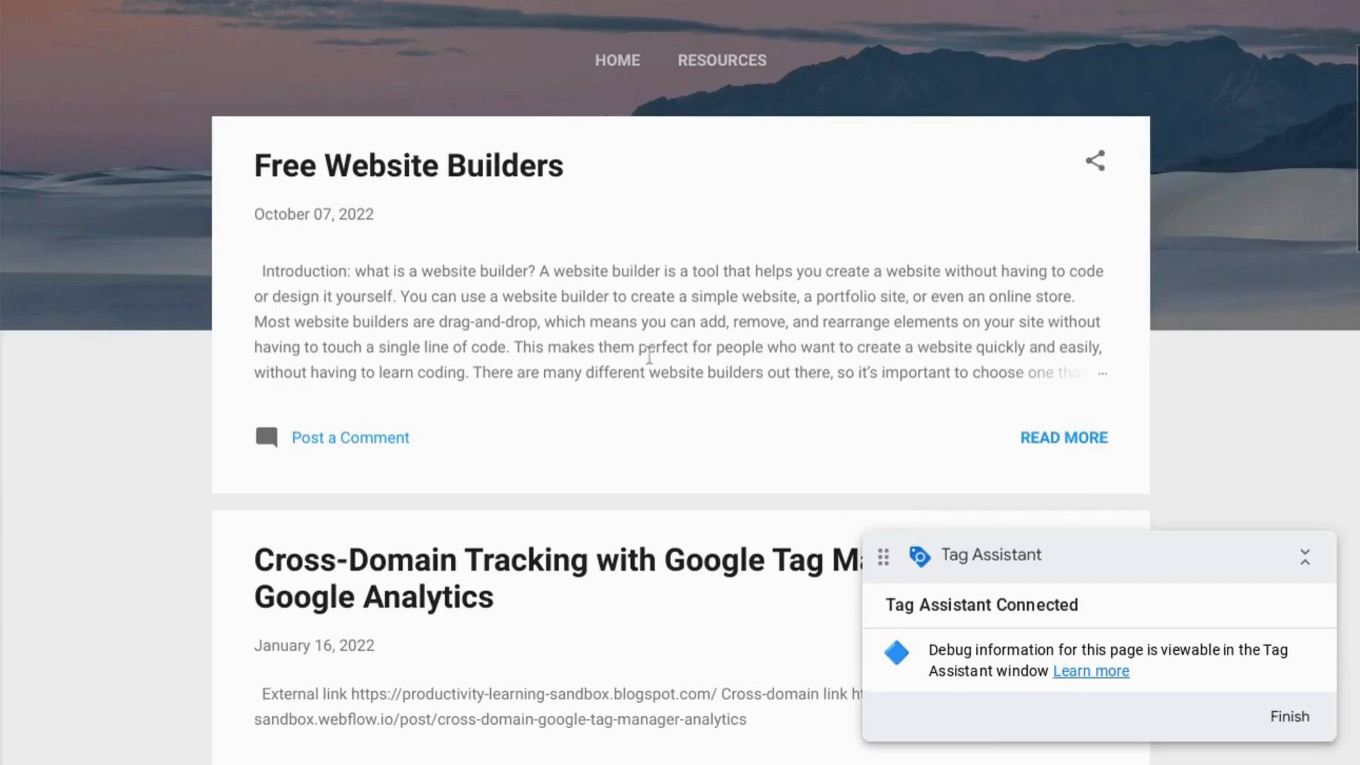
pyautogui.scroll(-14, 649, 354)
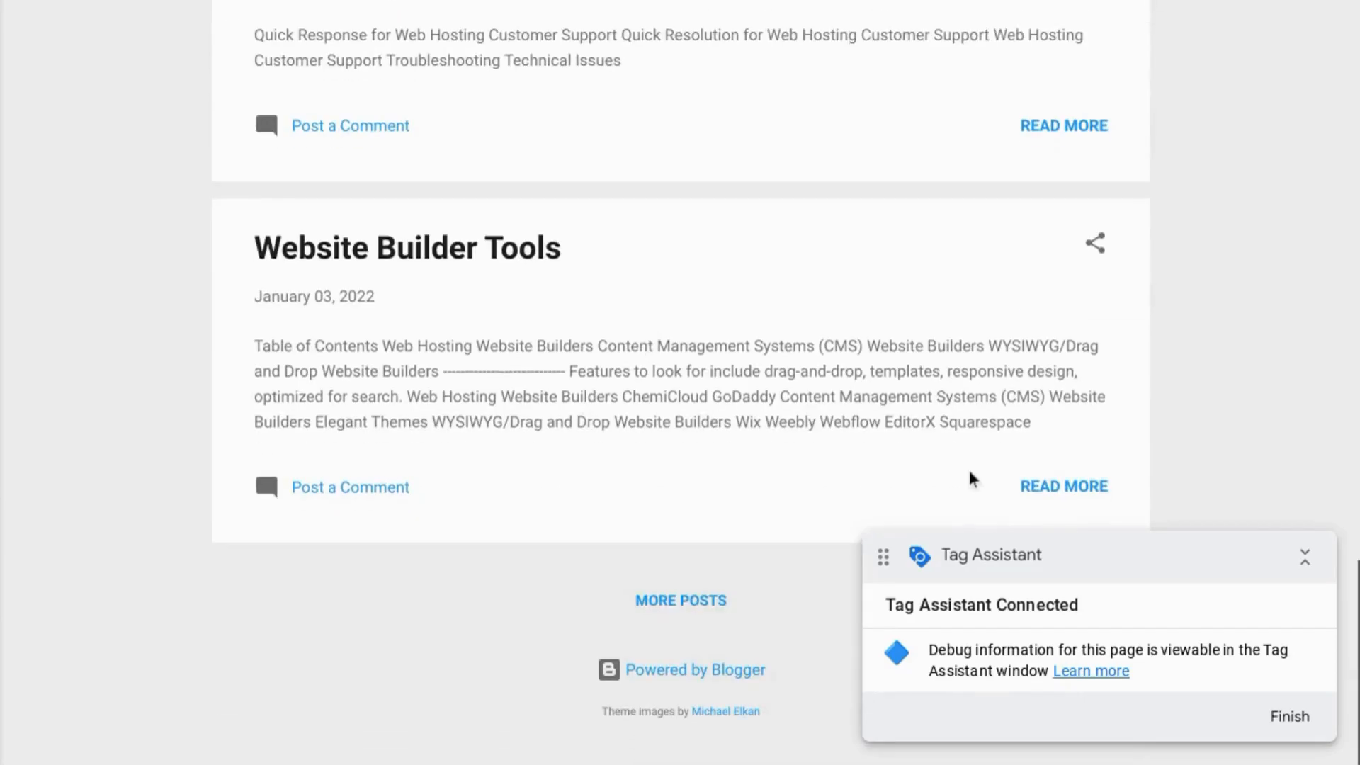
pyautogui.click(1054, 485)
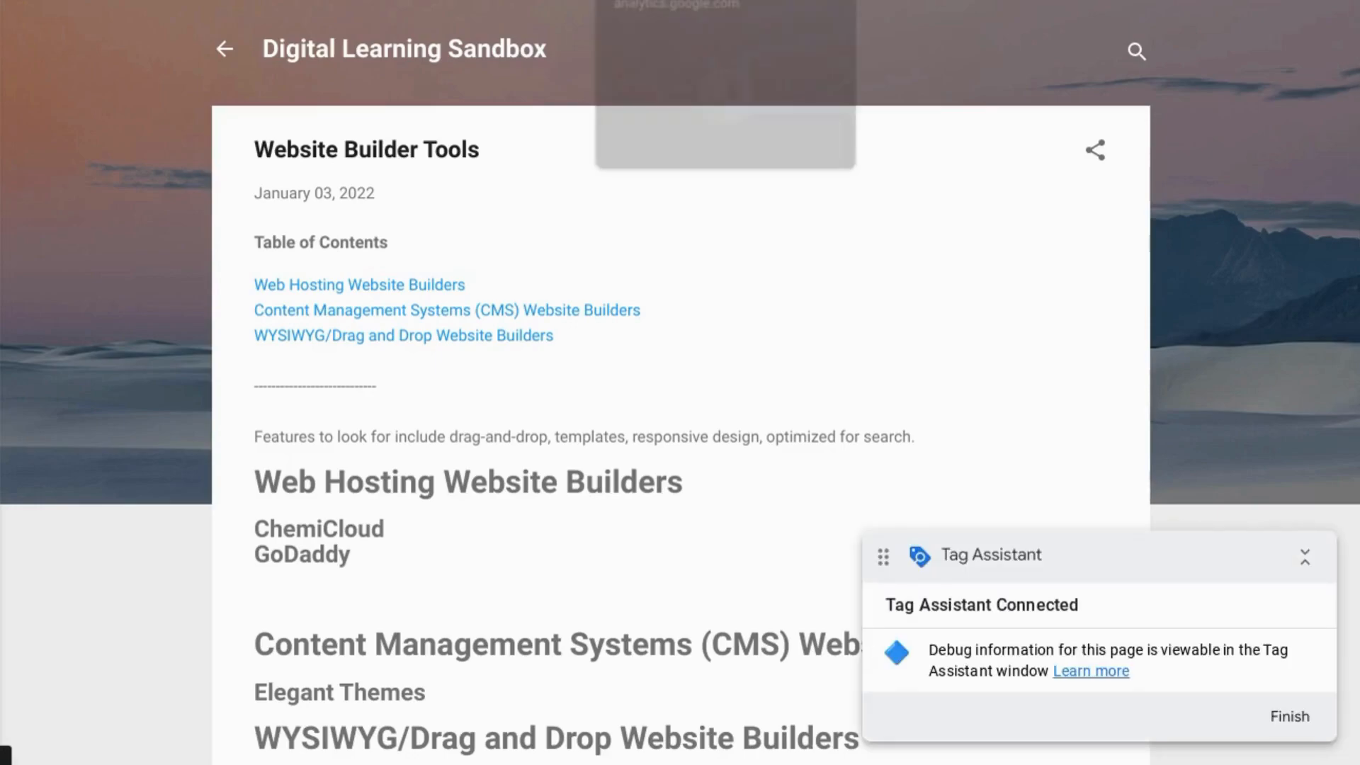
# Step: Switch to Analytics DebugView and examine the parameters of the high_page_engagement event
pyautogui.click(680, 0)
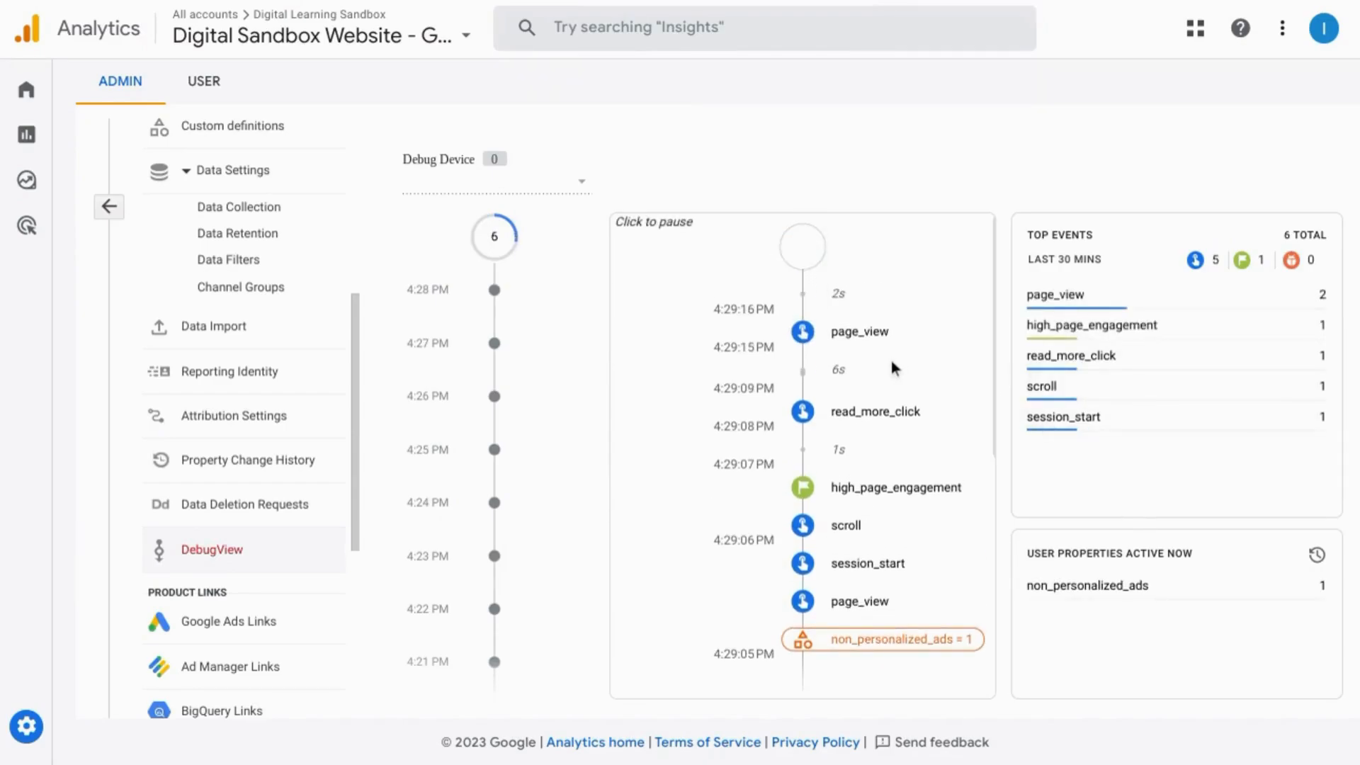
pyautogui.click(1144, 327)
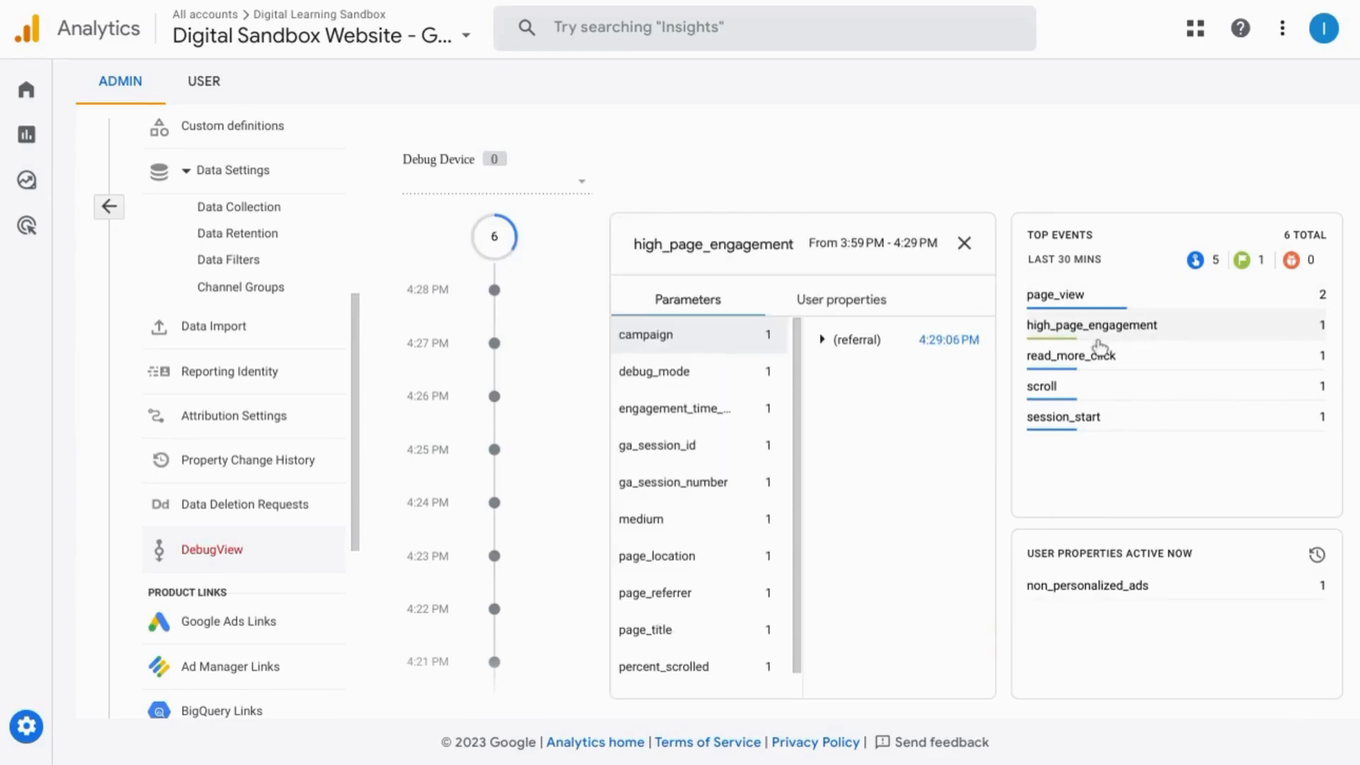
# Step: View the link setup for connecting a Google Ads account to the property, and leave it without creating a link
pyautogui.scroll(-1, 696, 564)
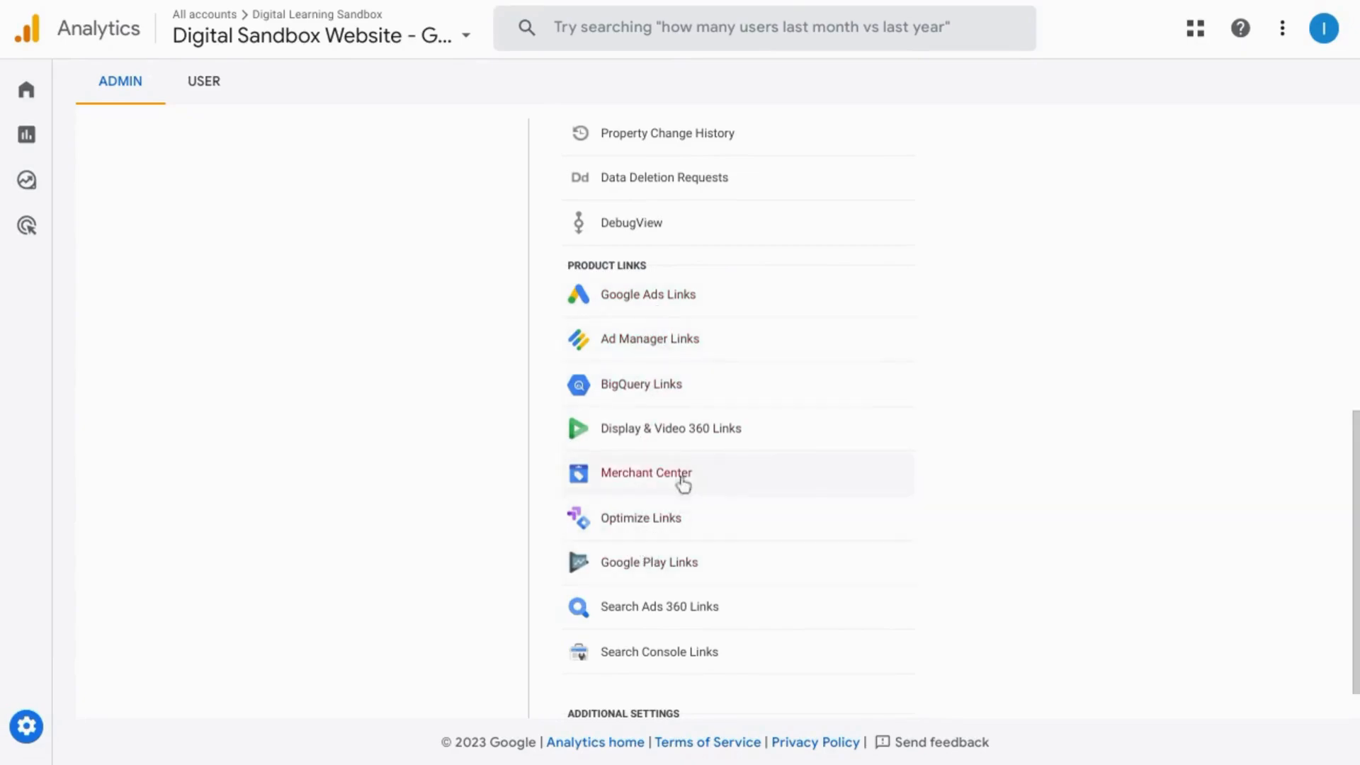
pyautogui.click(641, 308)
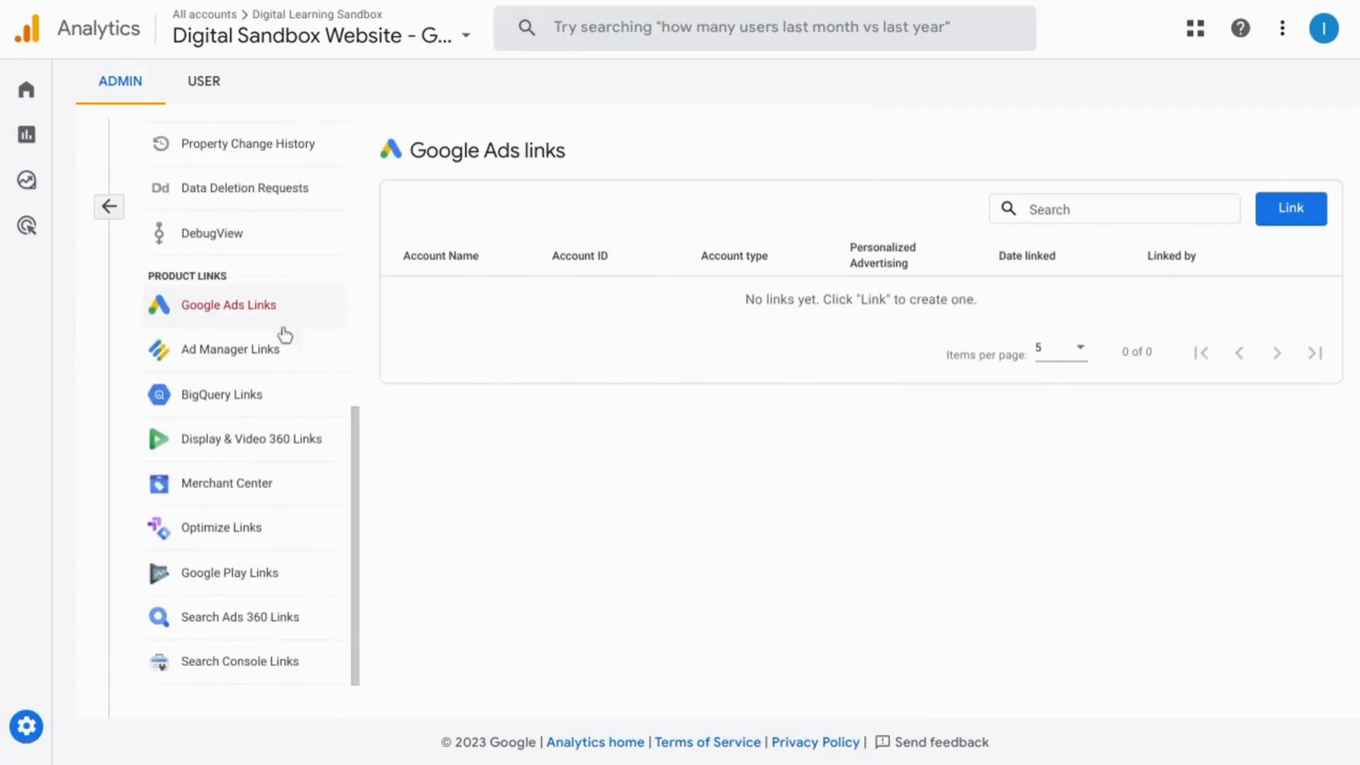
pyautogui.click(1293, 210)
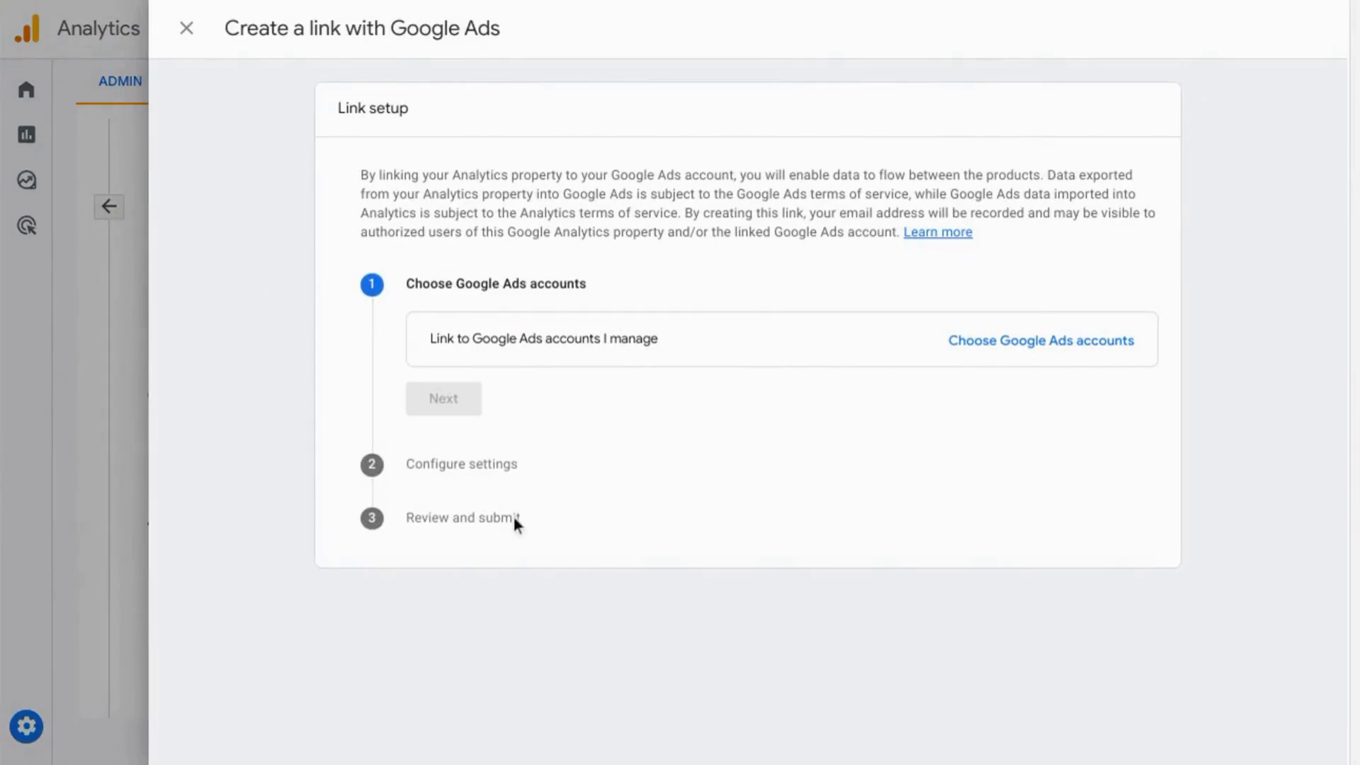
pyautogui.click(186, 30)
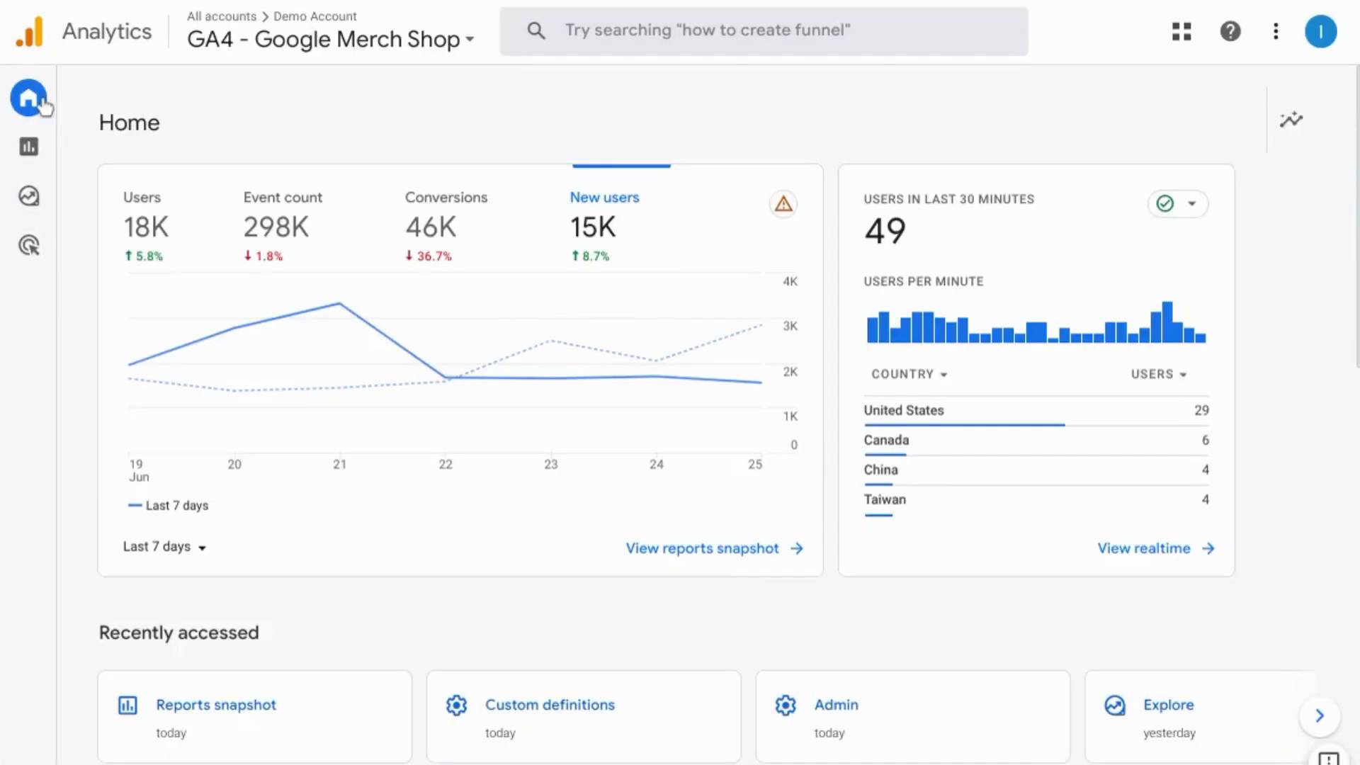
# Step: Compare the Users, Event count and Conversions trends on the Home overview card of the Google Merch Shop property
pyautogui.moveTo(34, 106)
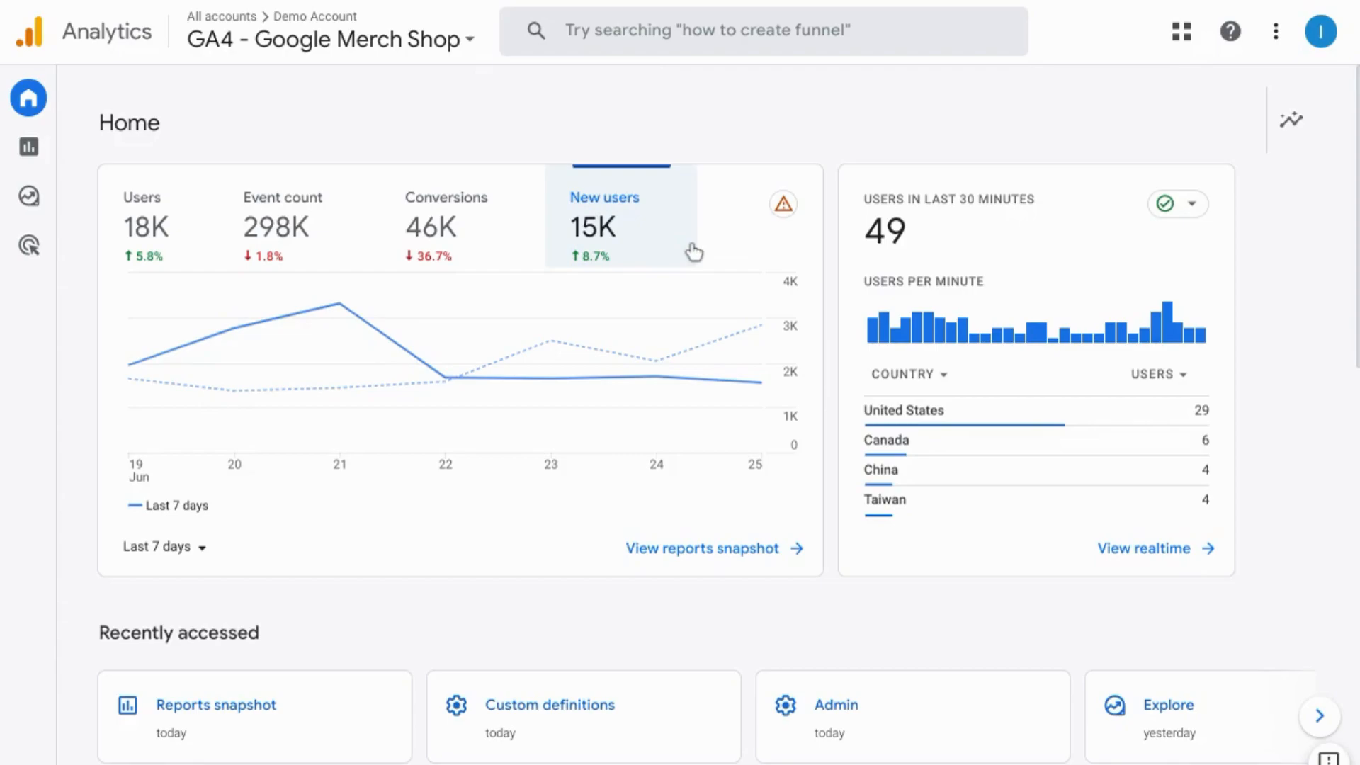
pyautogui.click(141, 217)
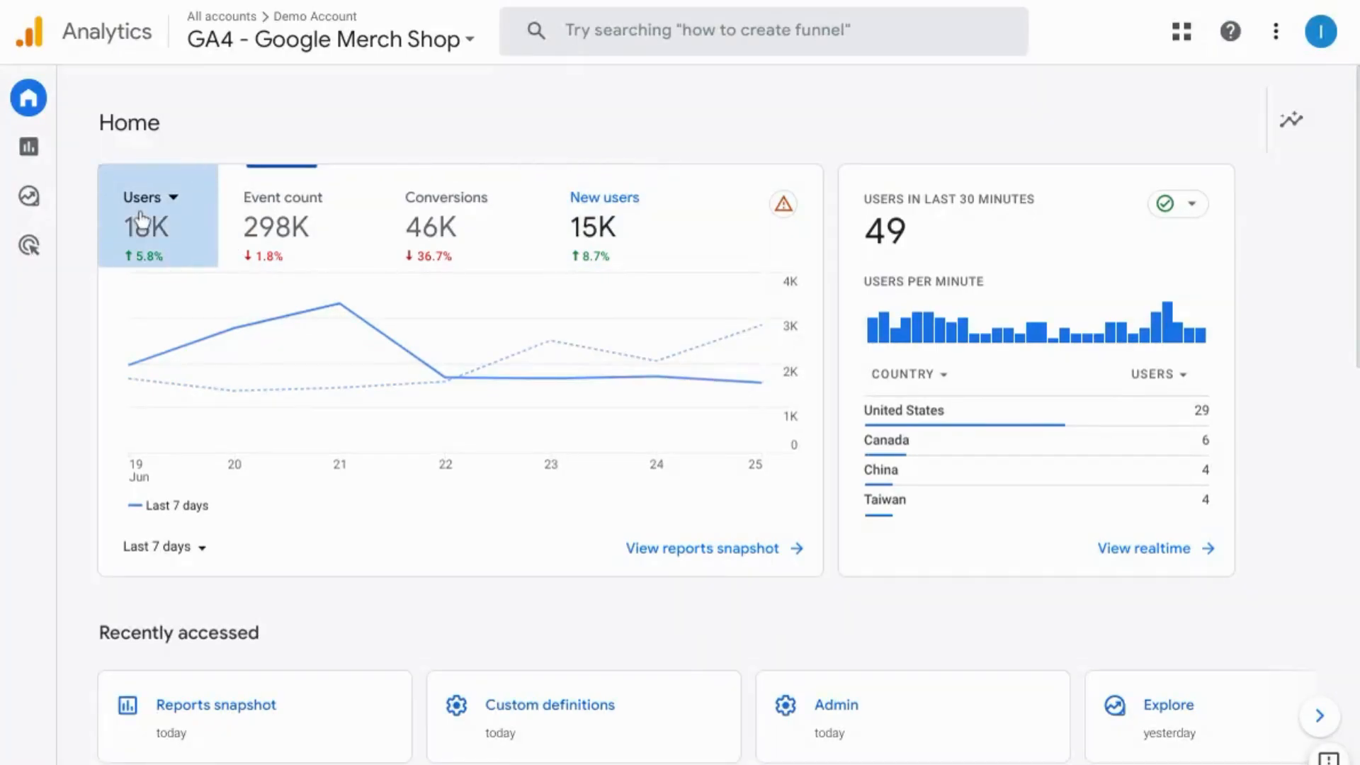
pyautogui.click(231, 227)
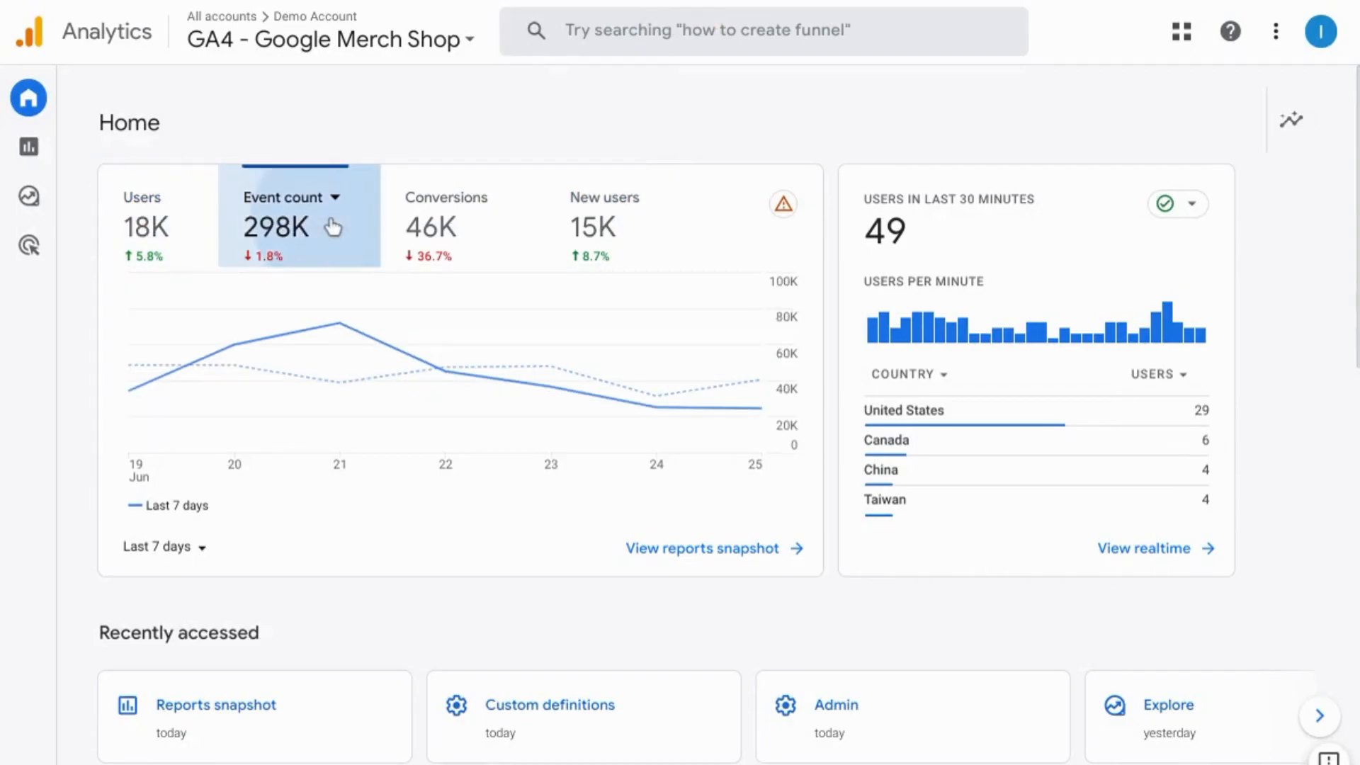
pyautogui.click(437, 225)
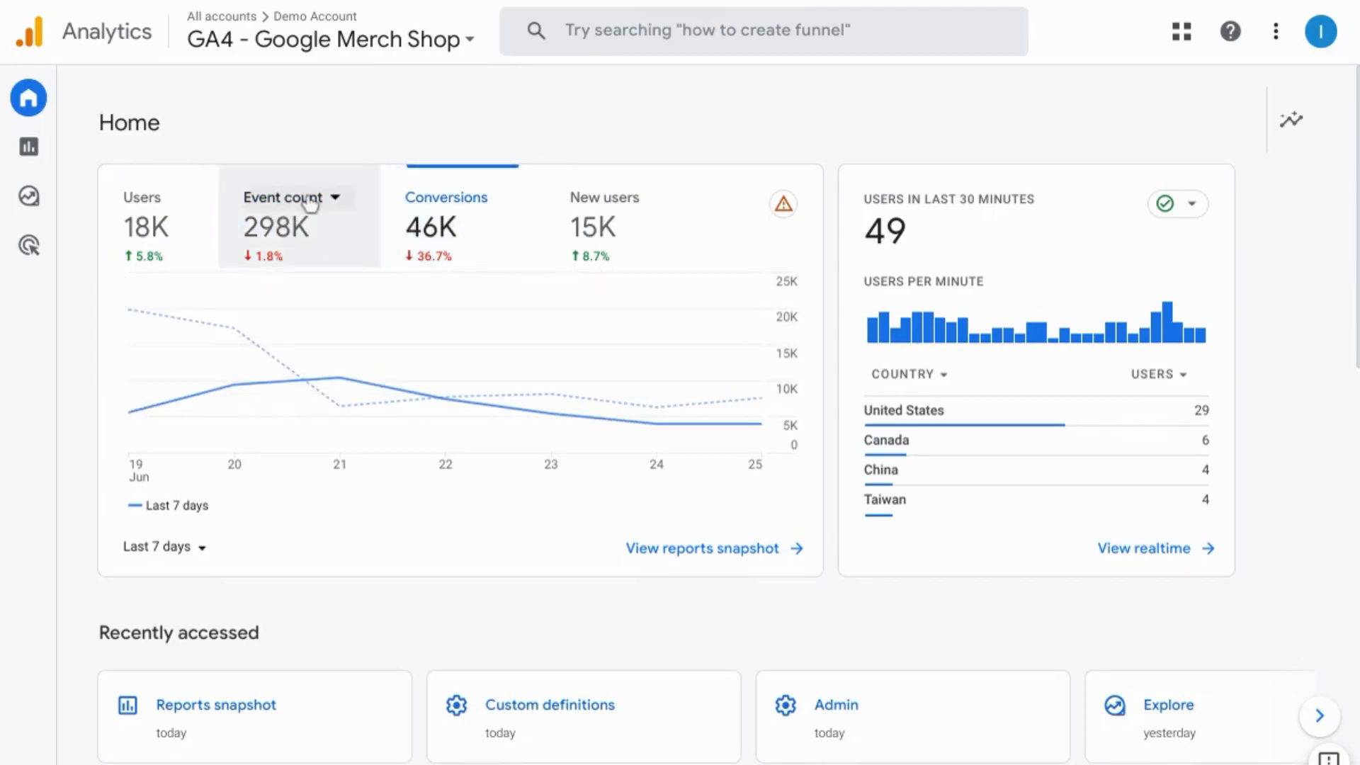
# Step: Replace the Event count metric on the overview card with the ecommerce metric Purchases, and check the metric choices for Conversions
pyautogui.click(310, 205)
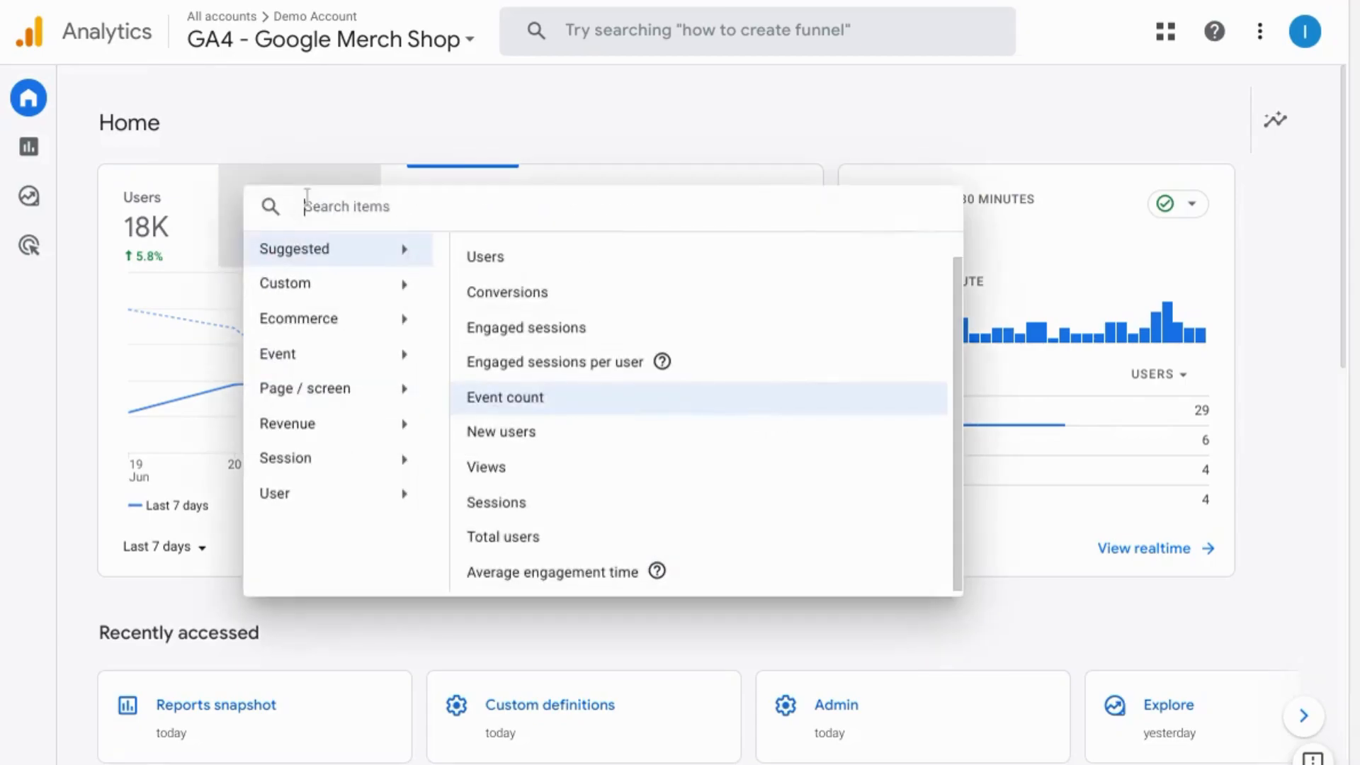
pyautogui.click(328, 323)
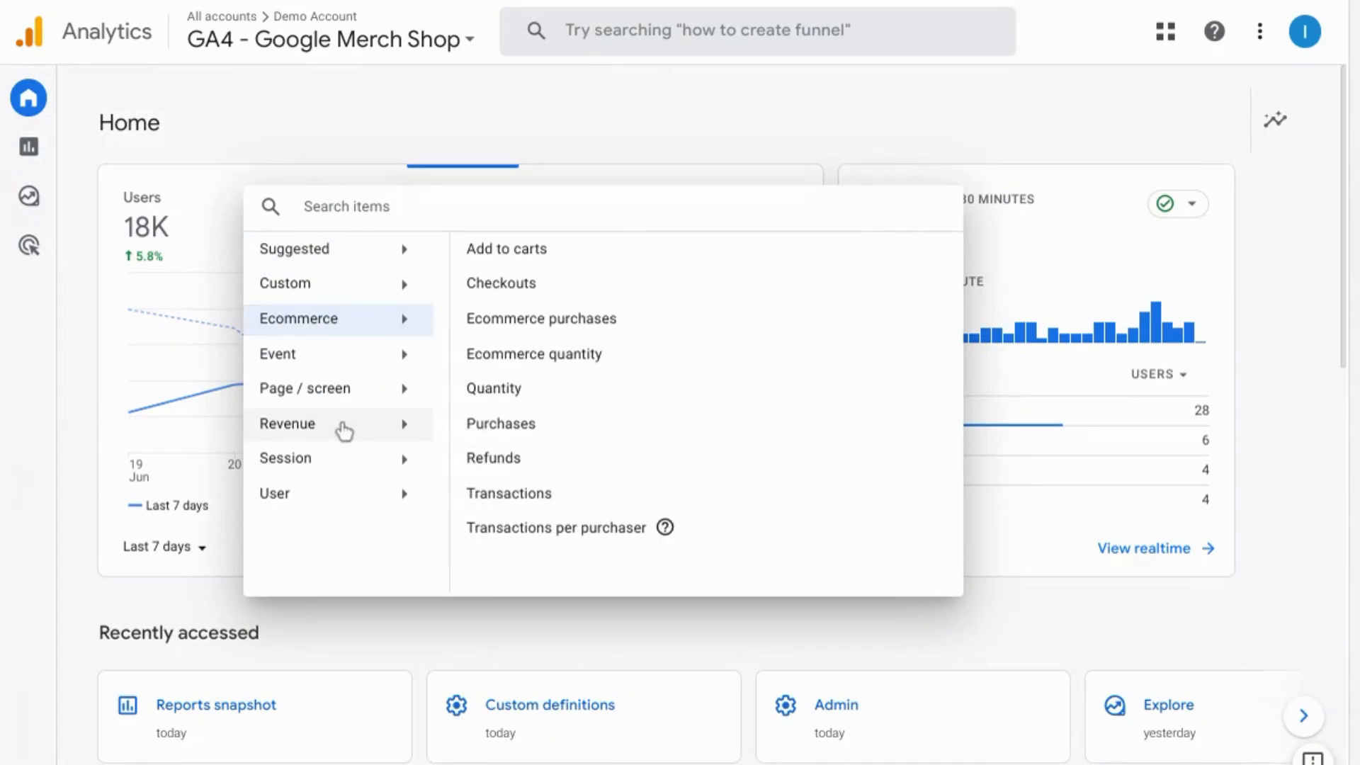
pyautogui.click(503, 425)
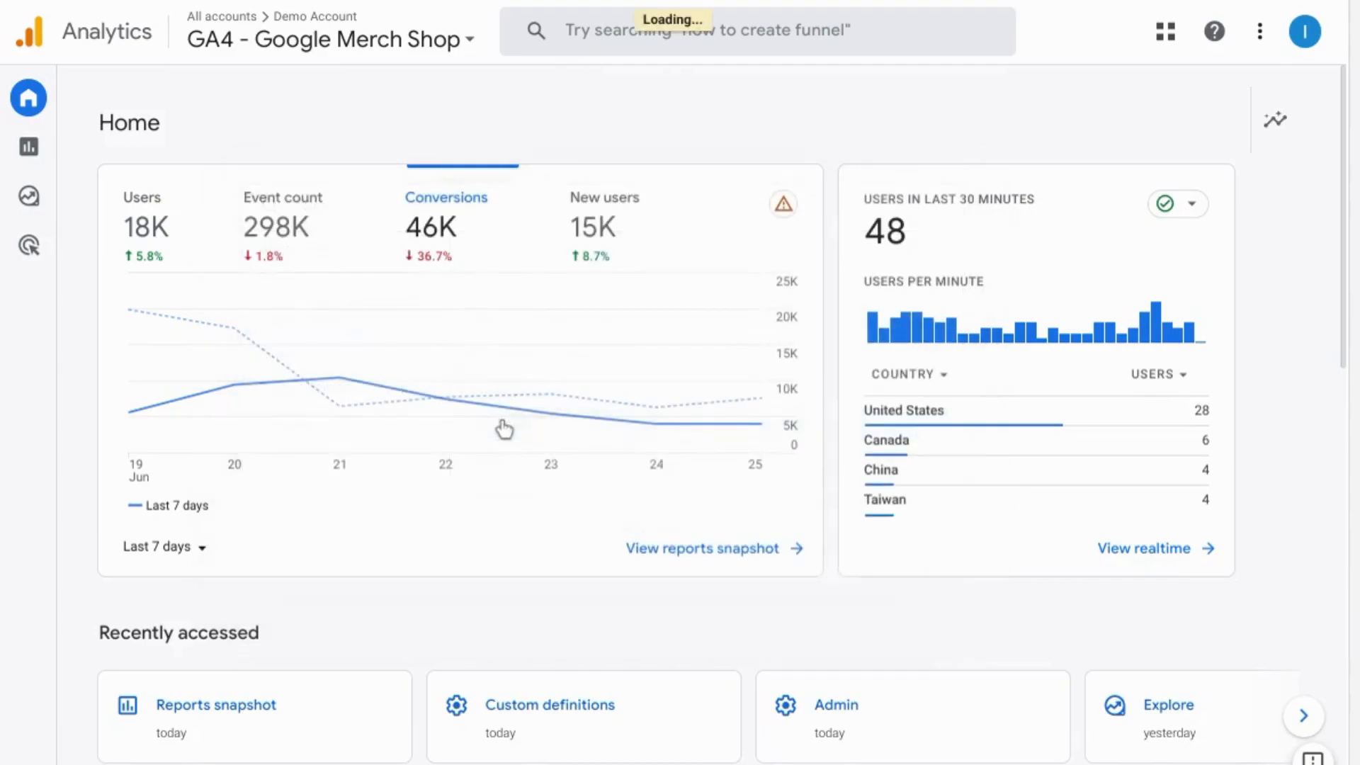
pyautogui.click(421, 206)
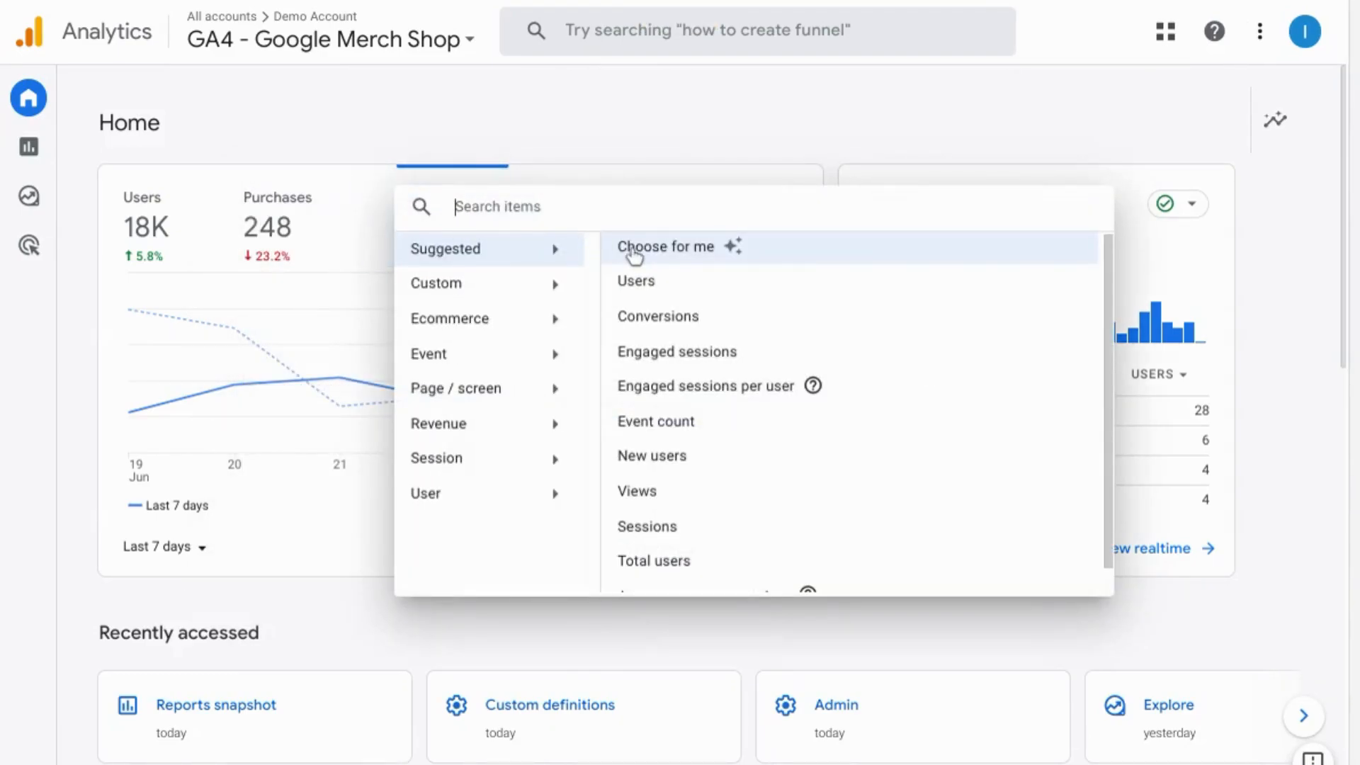
pyautogui.click(311, 145)
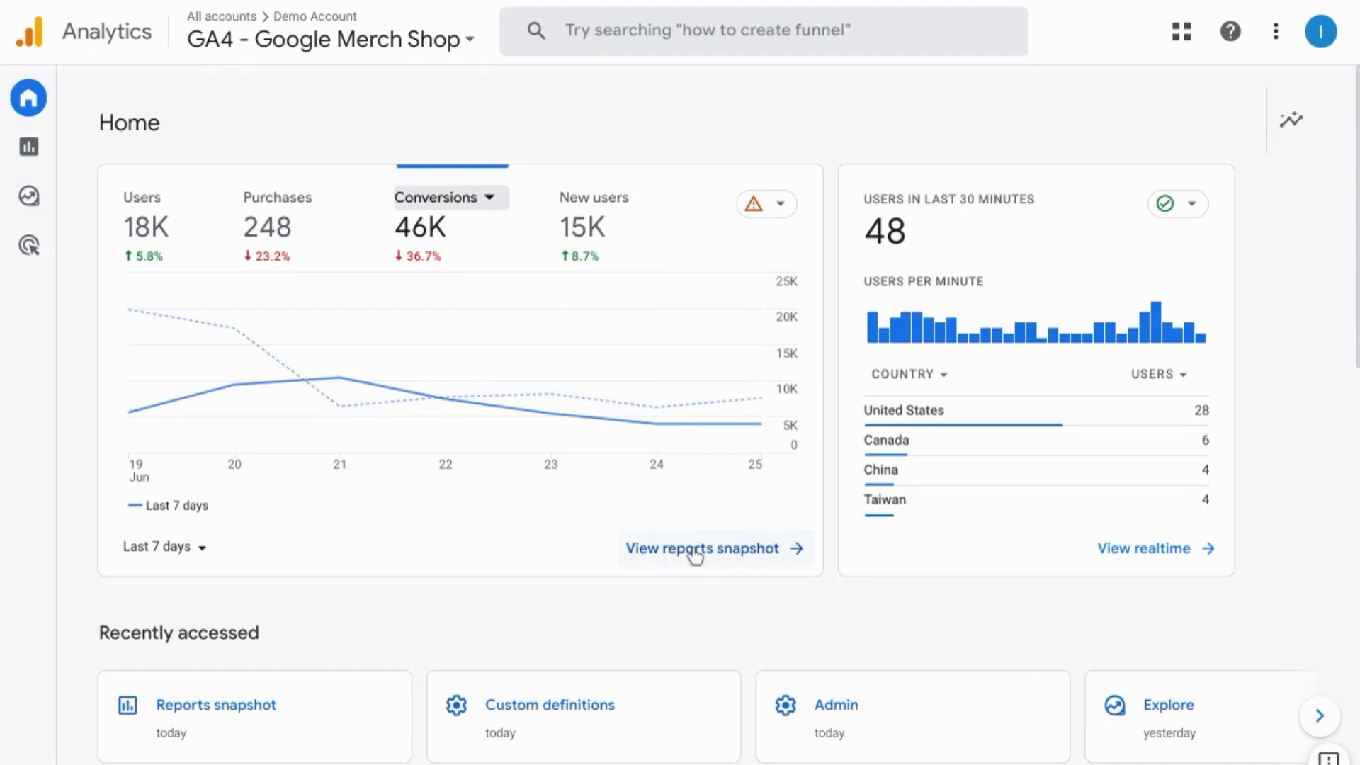
# Step: Examine the dimension and metric options of the last-30-minutes users card and the recently accessed and suggested sections of Home
pyautogui.moveTo(1072, 398)
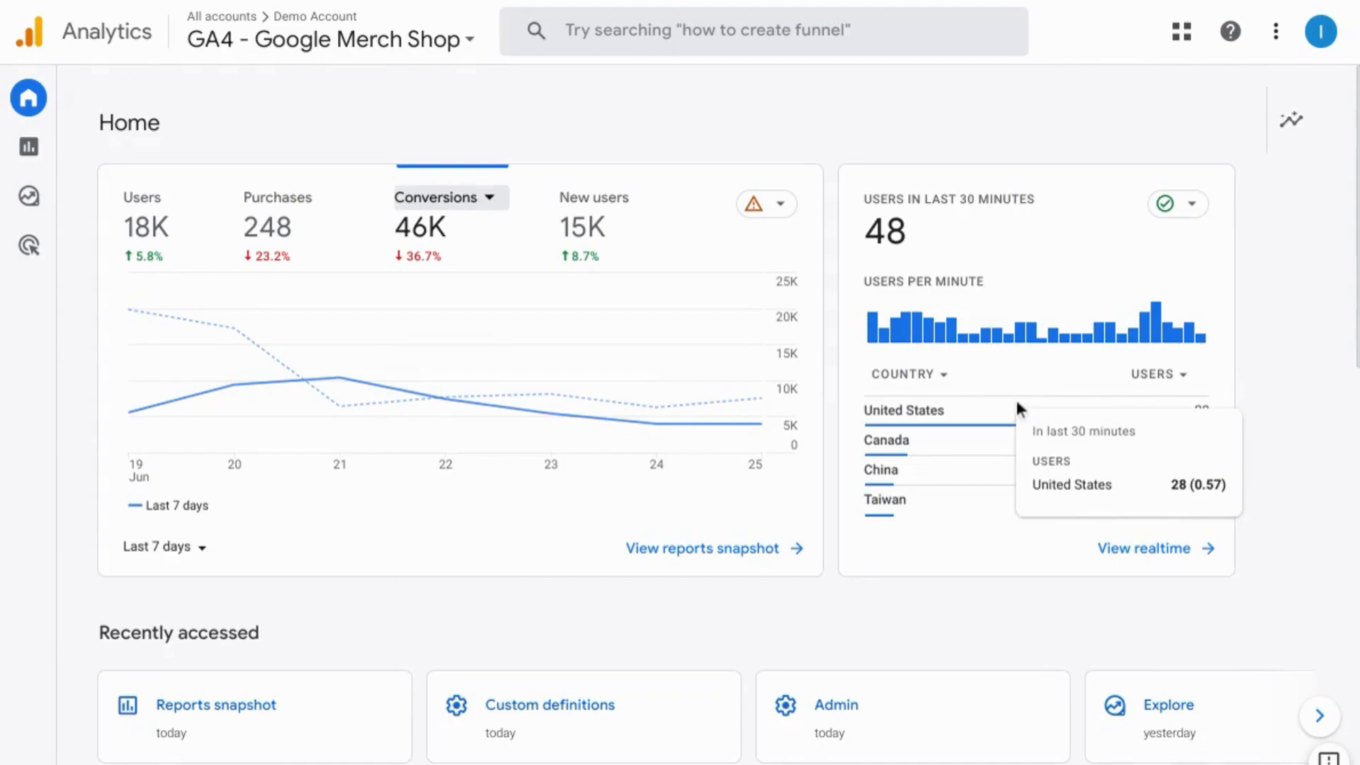
pyautogui.click(938, 388)
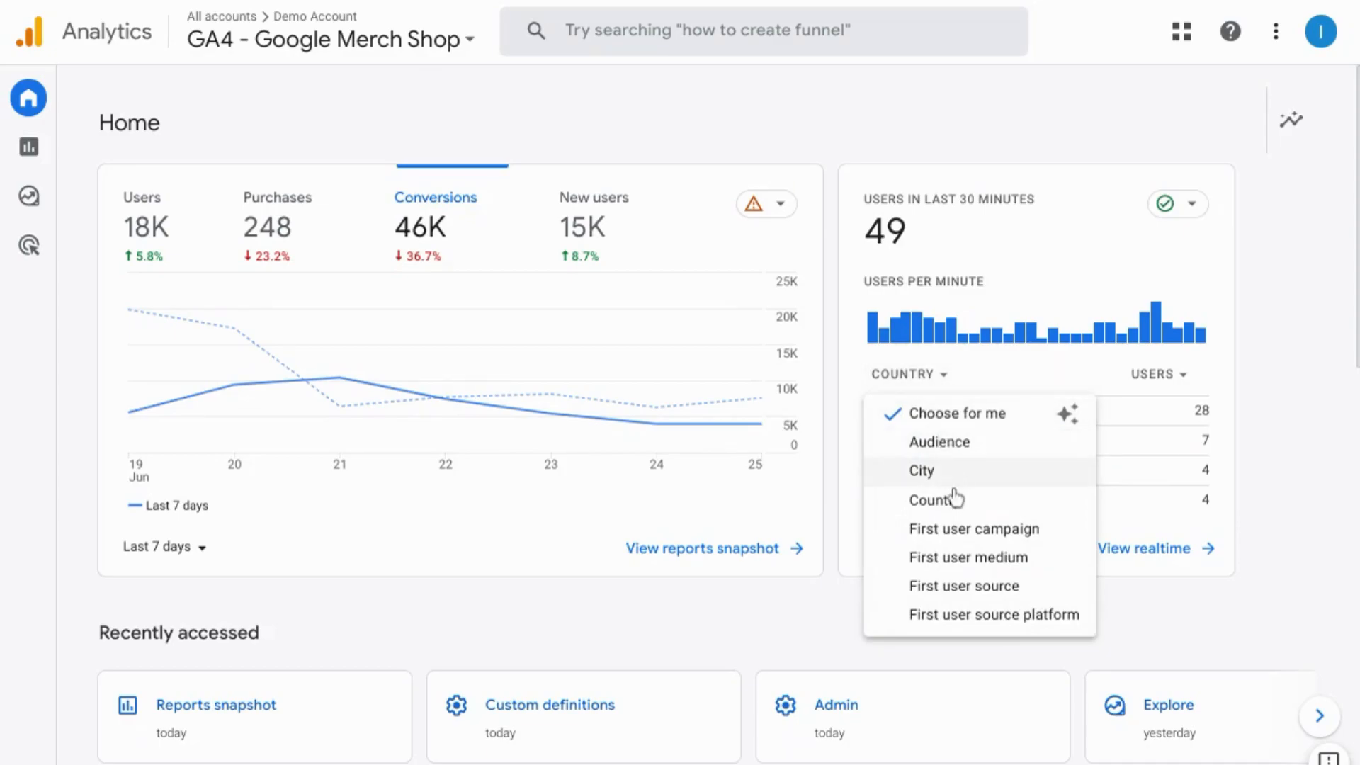
pyautogui.click(1148, 376)
pyautogui.click(1149, 376)
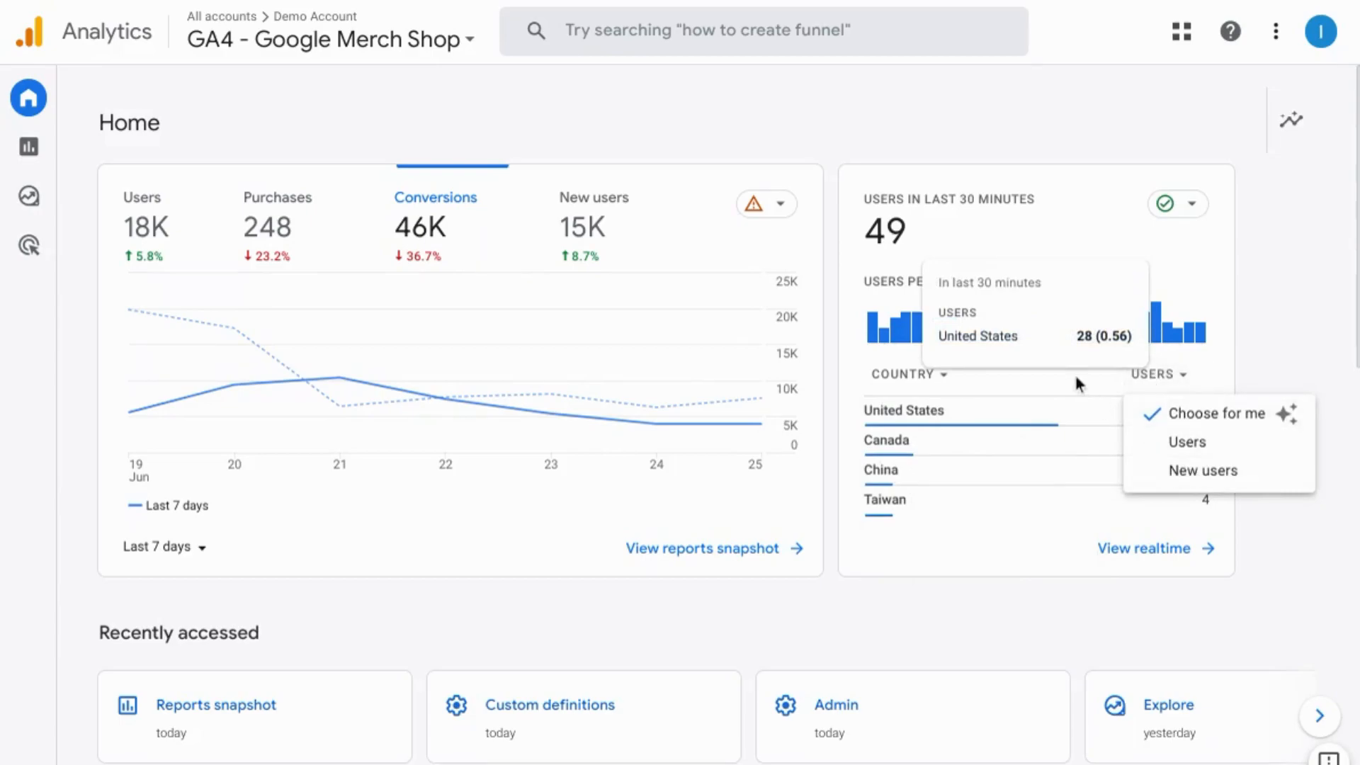
pyautogui.scroll(-2, 1073, 372)
pyautogui.scroll(-2, 1074, 371)
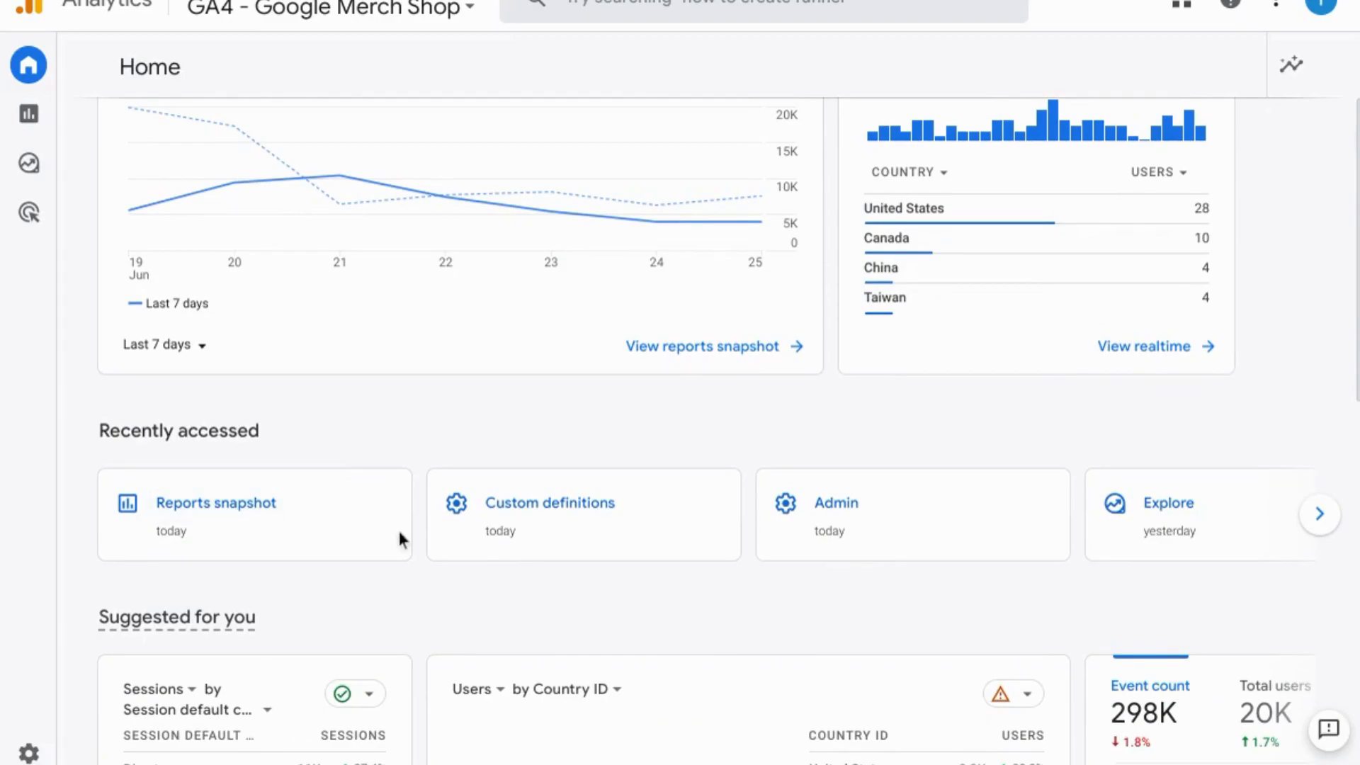
# Step: Look through the remaining recently accessed items, the suggested cards and the Insights & recommendations section of Home
pyautogui.click(1320, 523)
pyautogui.scroll(-5, 618, 410)
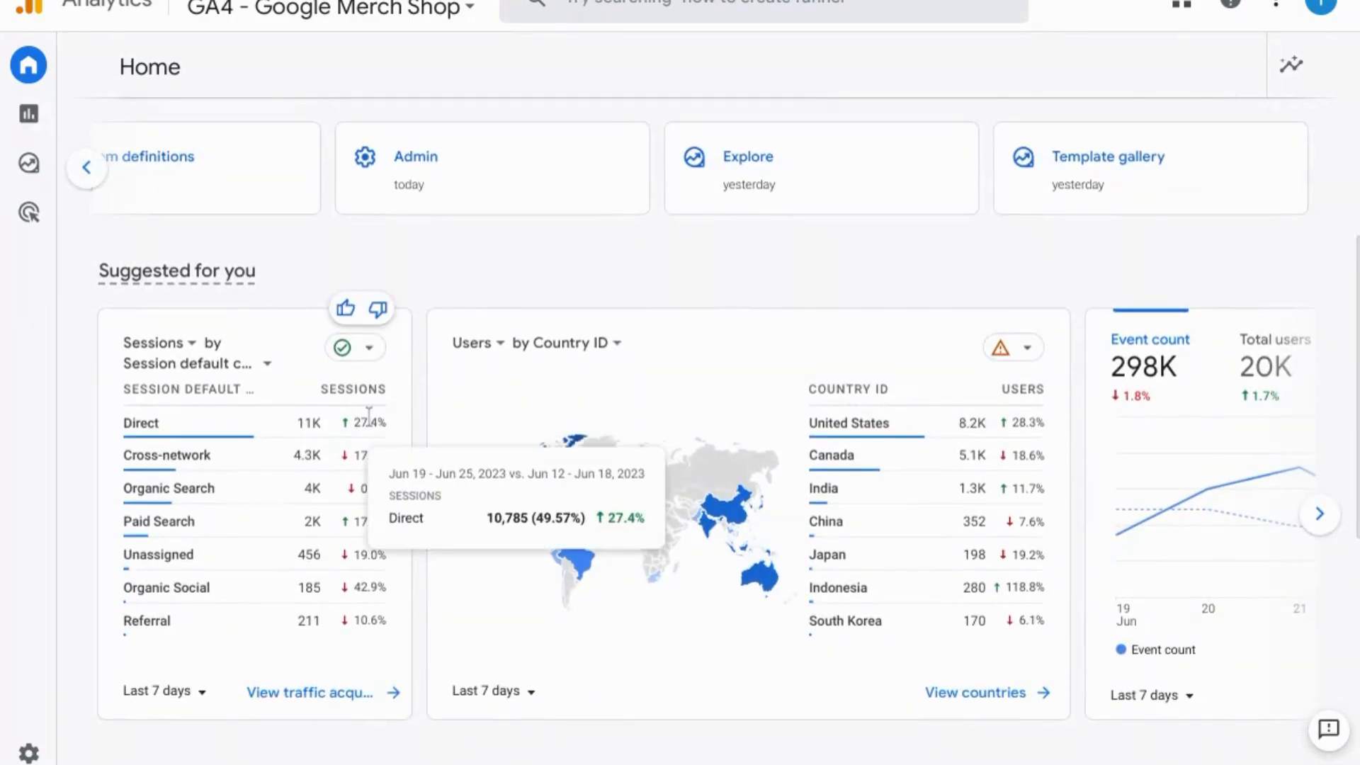
pyautogui.scroll(-8, 1069, 536)
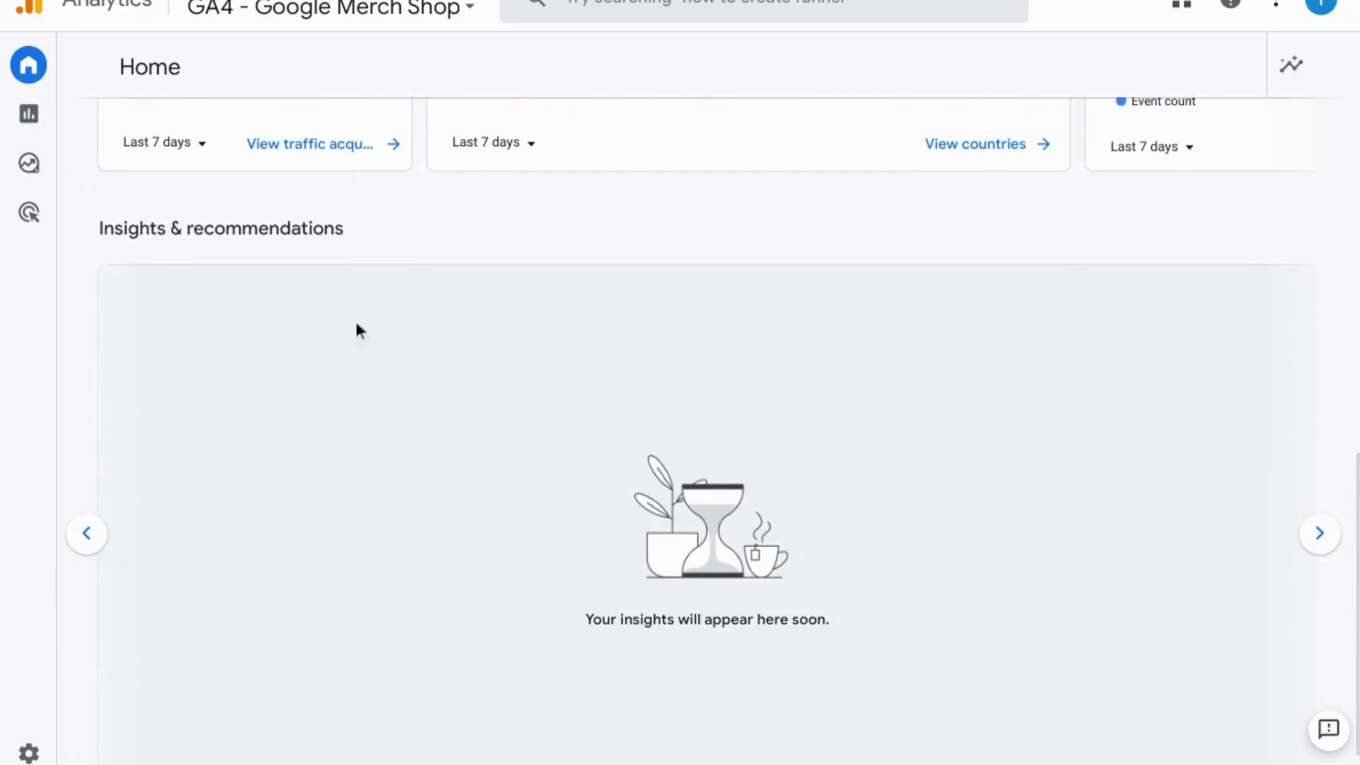
pyautogui.click(94, 537)
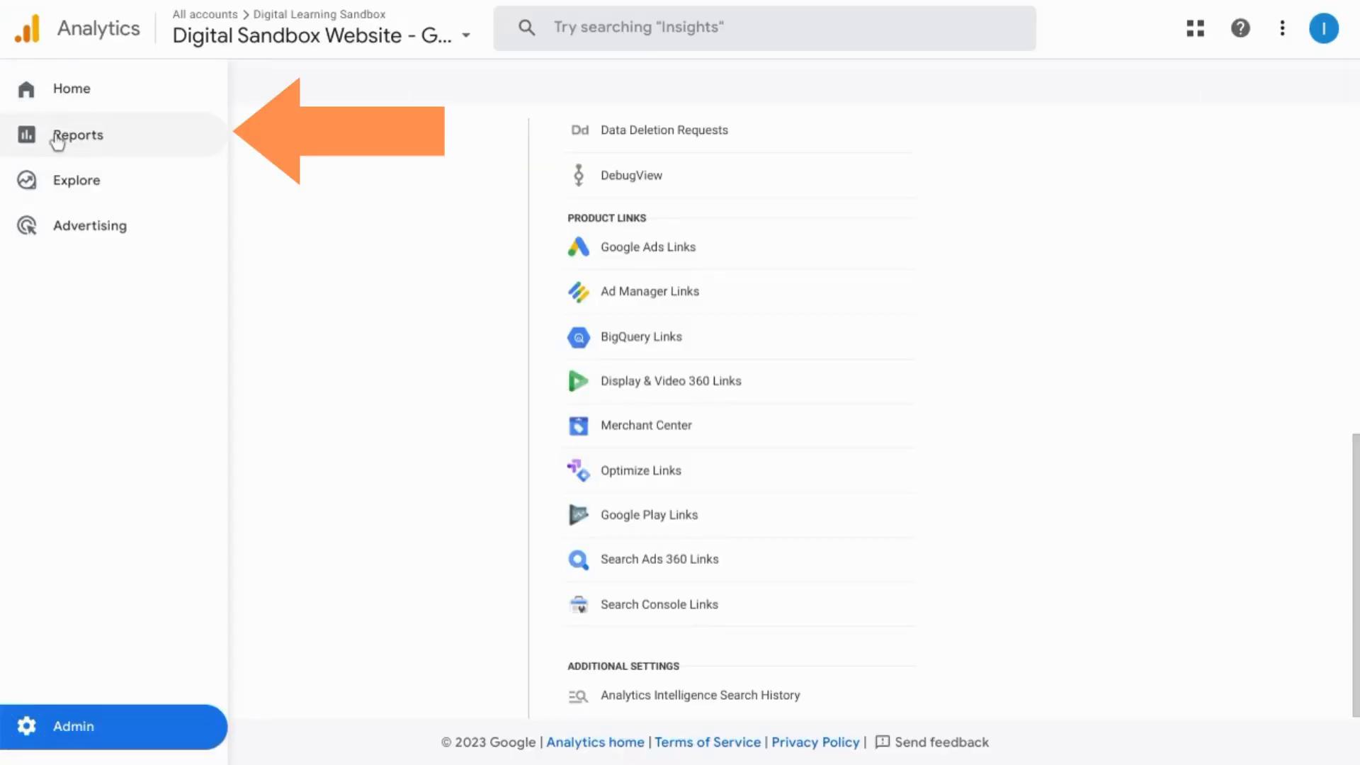
# Step: Open the Reports snapshot and examine the comparison builder with the City dimension and the comparison list, leaving without applying a comparison
pyautogui.click(58, 138)
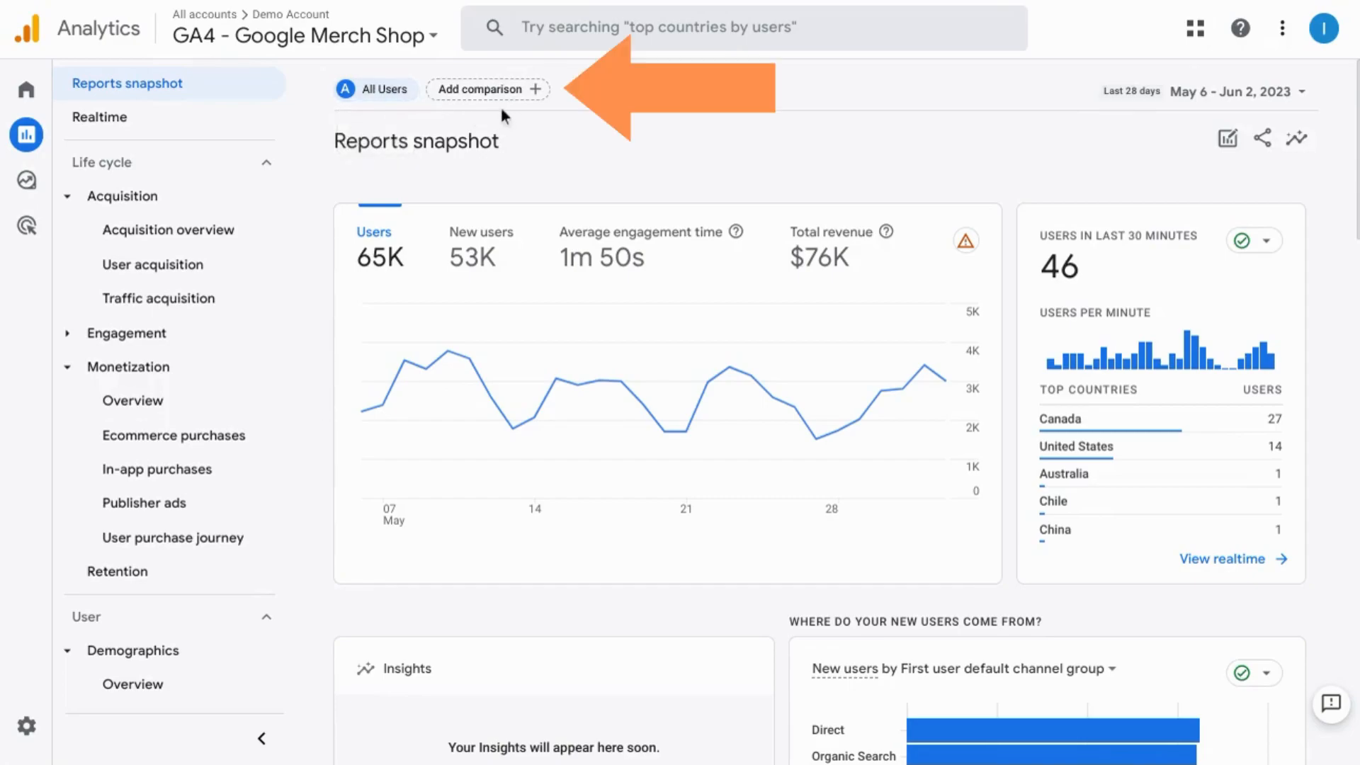
pyautogui.click(489, 89)
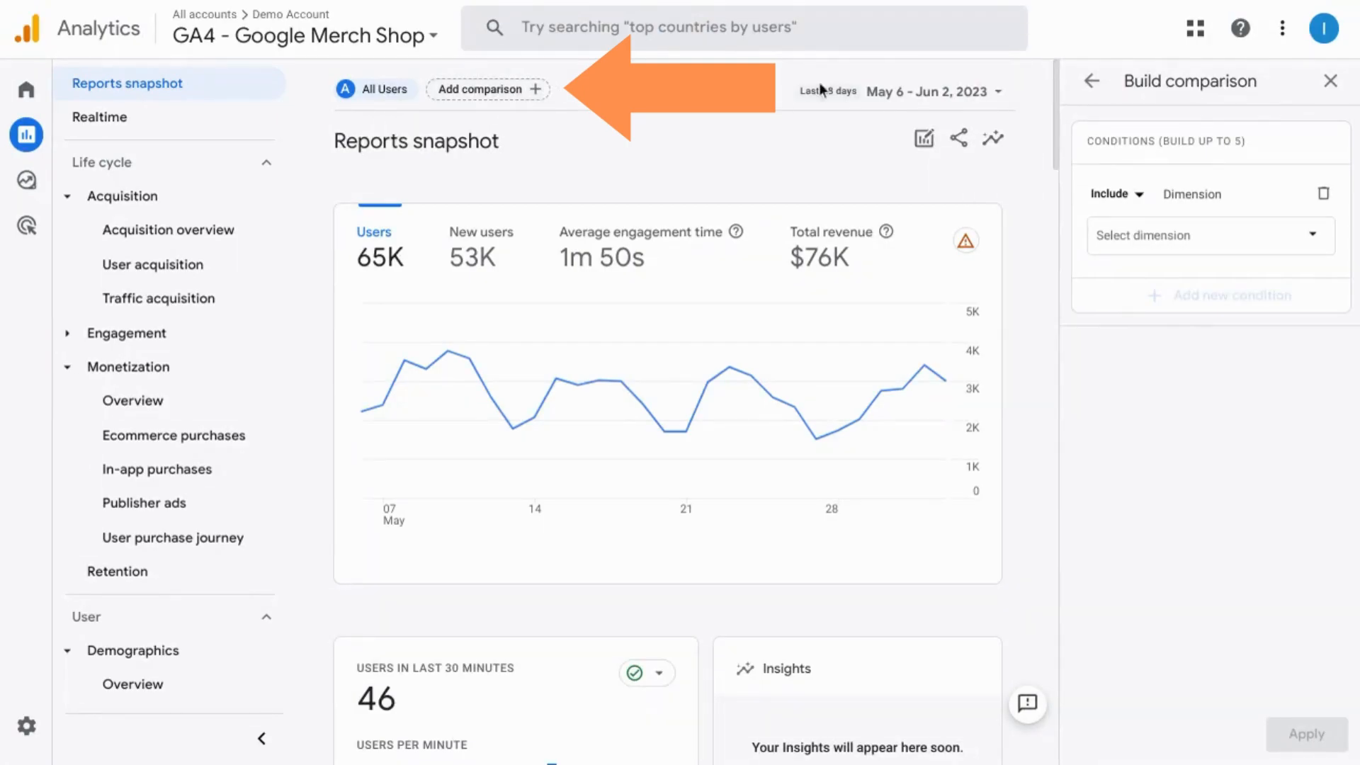
pyautogui.click(1200, 244)
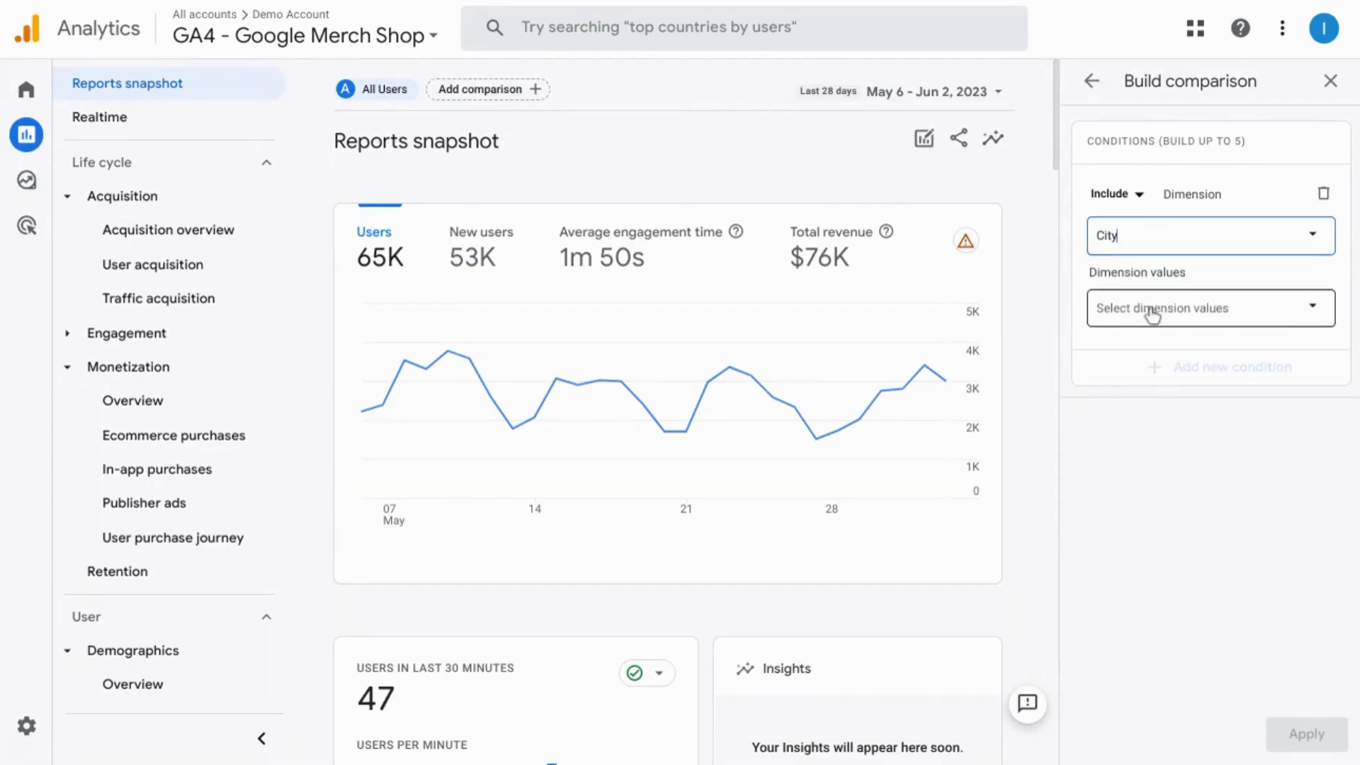
pyautogui.click(1152, 311)
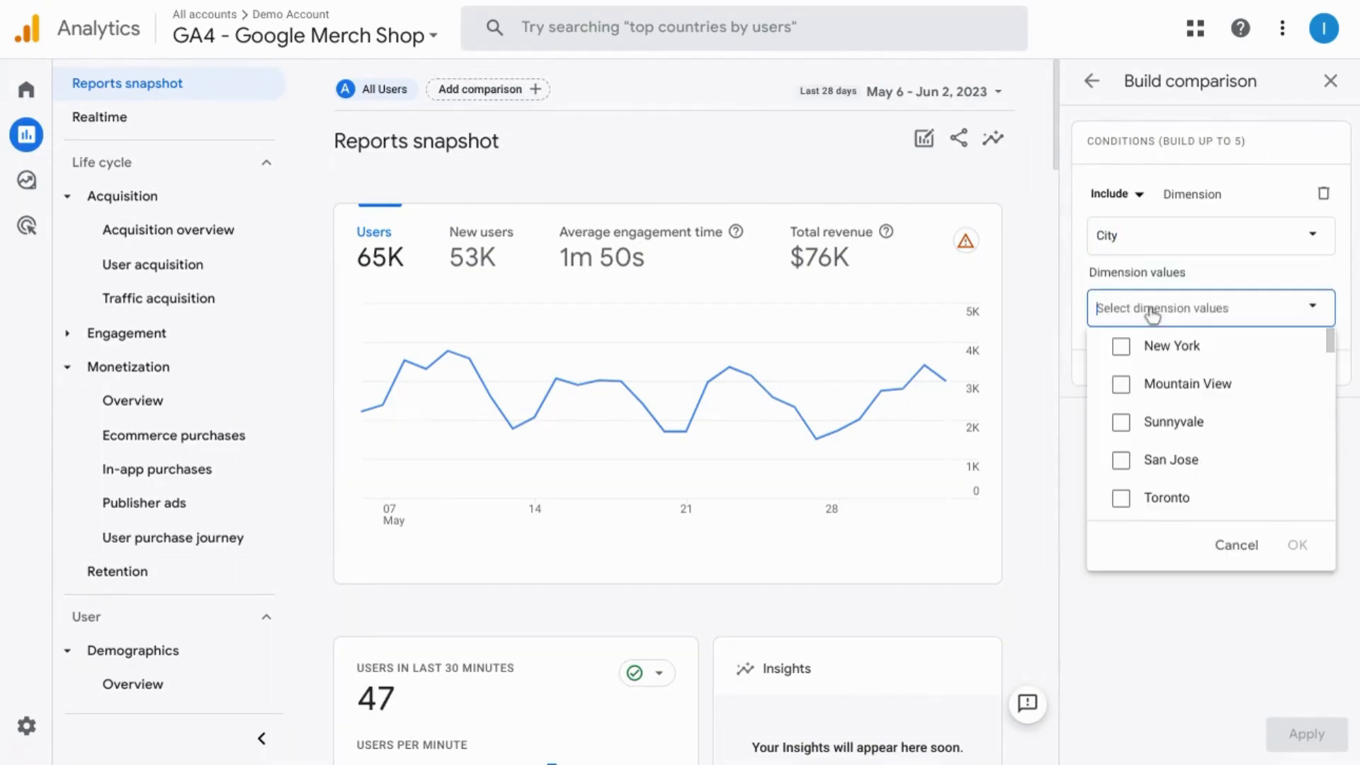
pyautogui.click(1236, 545)
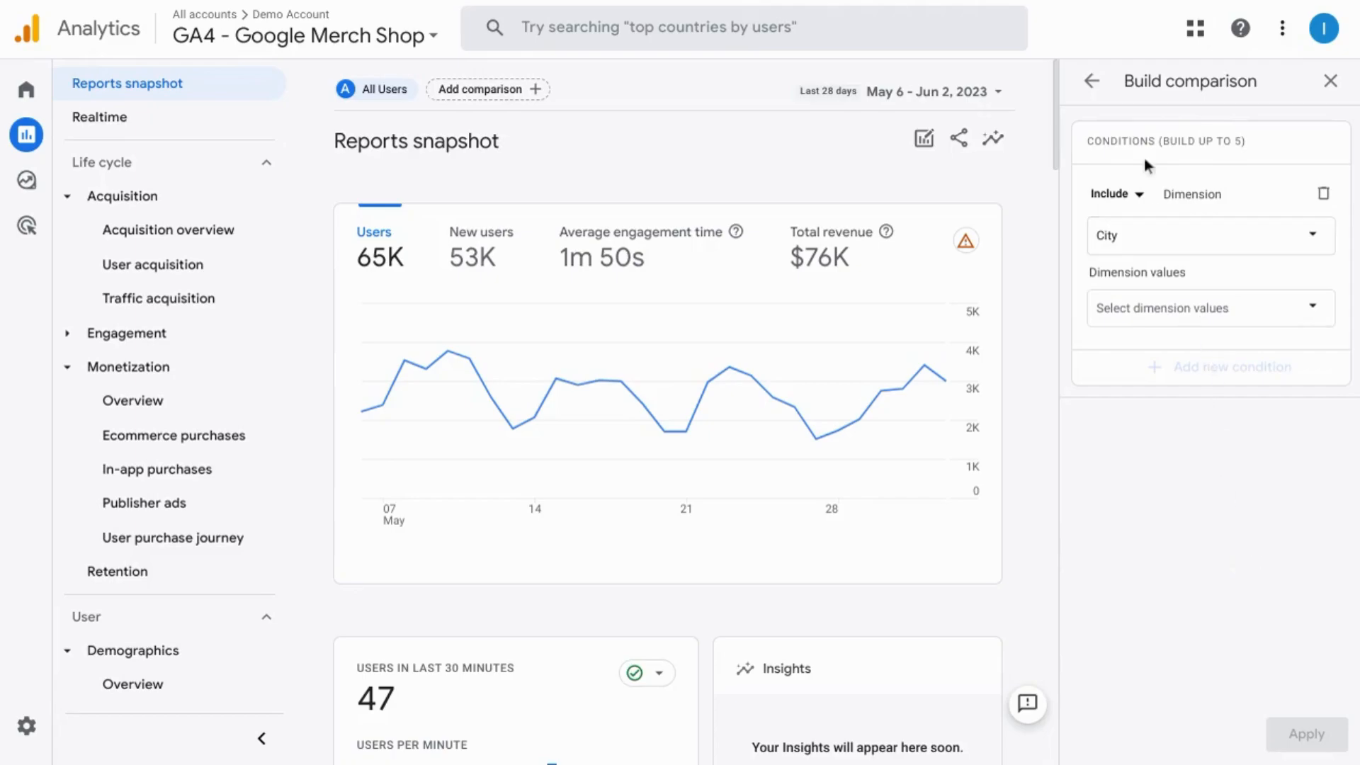
pyautogui.click(1096, 82)
pyautogui.click(1328, 82)
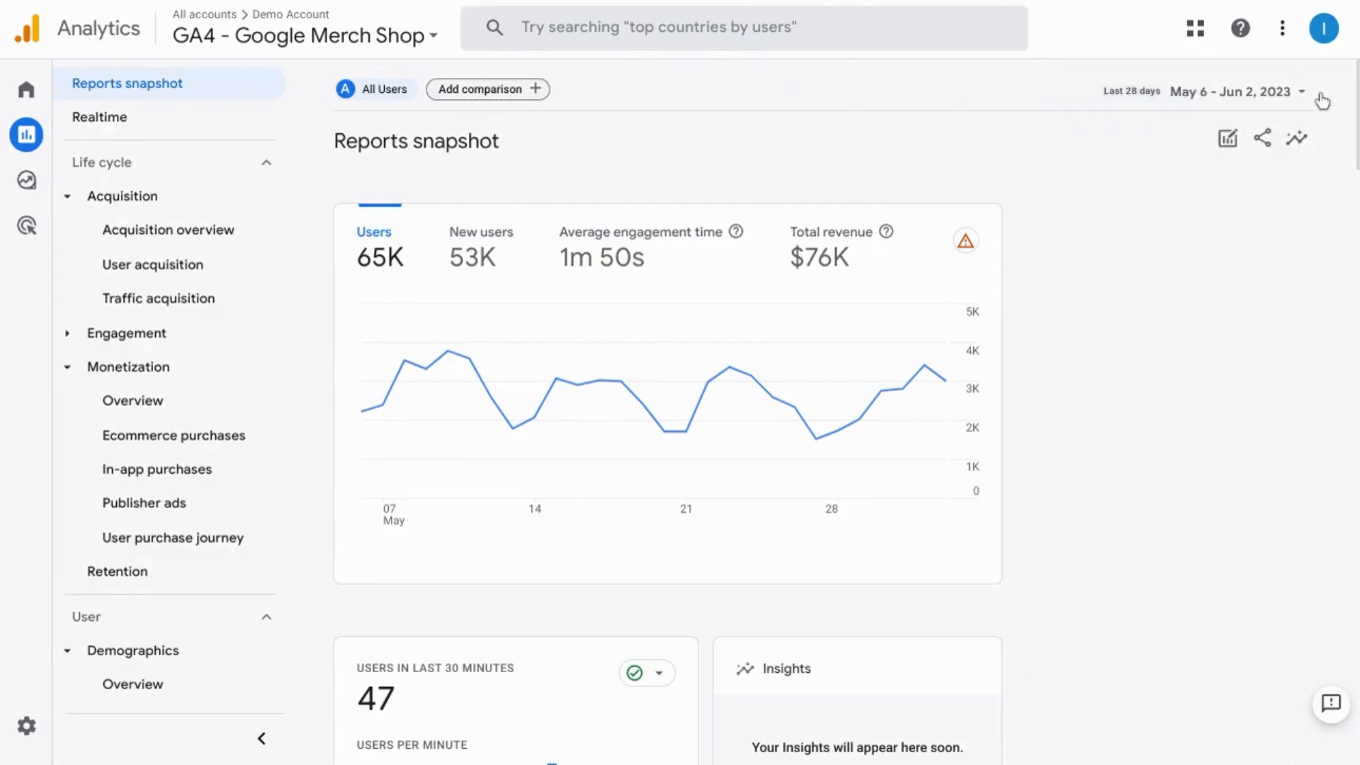
pyautogui.click(1226, 139)
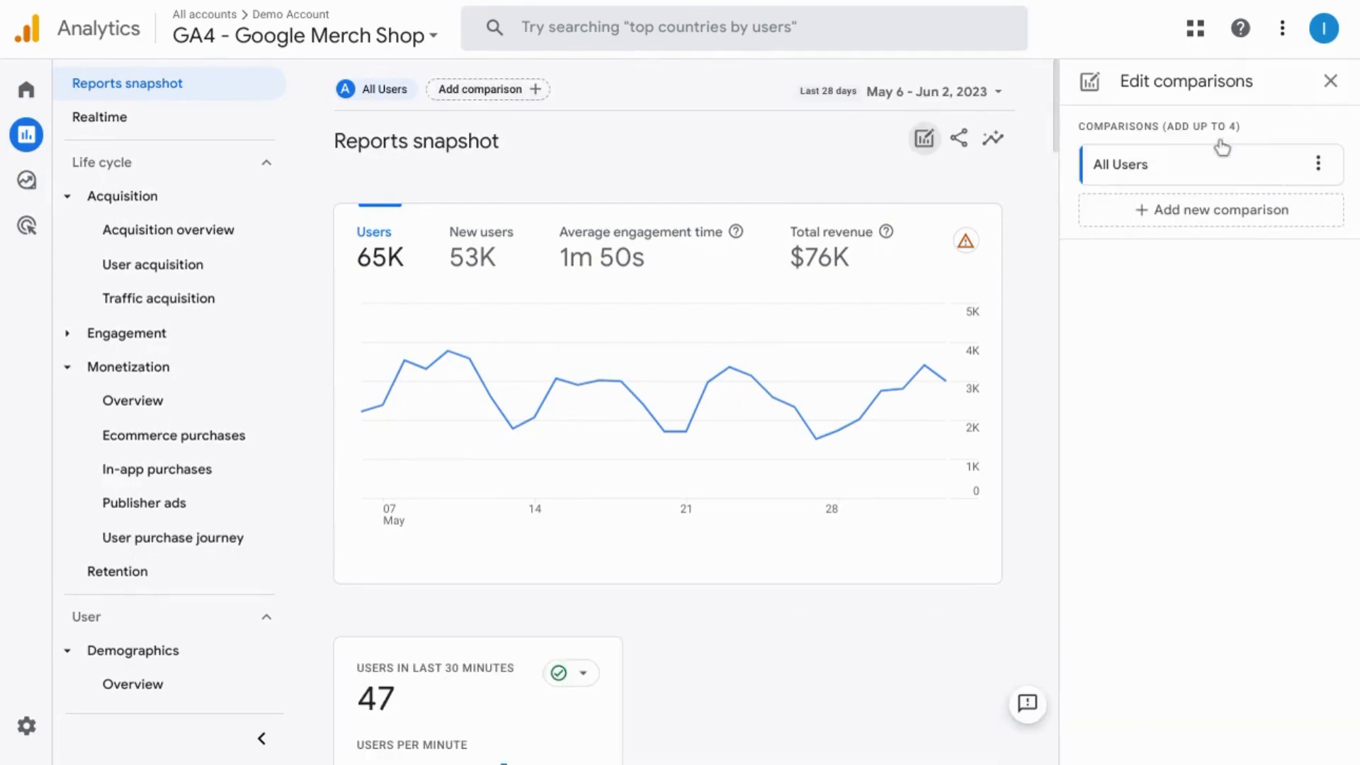
pyautogui.click(1331, 84)
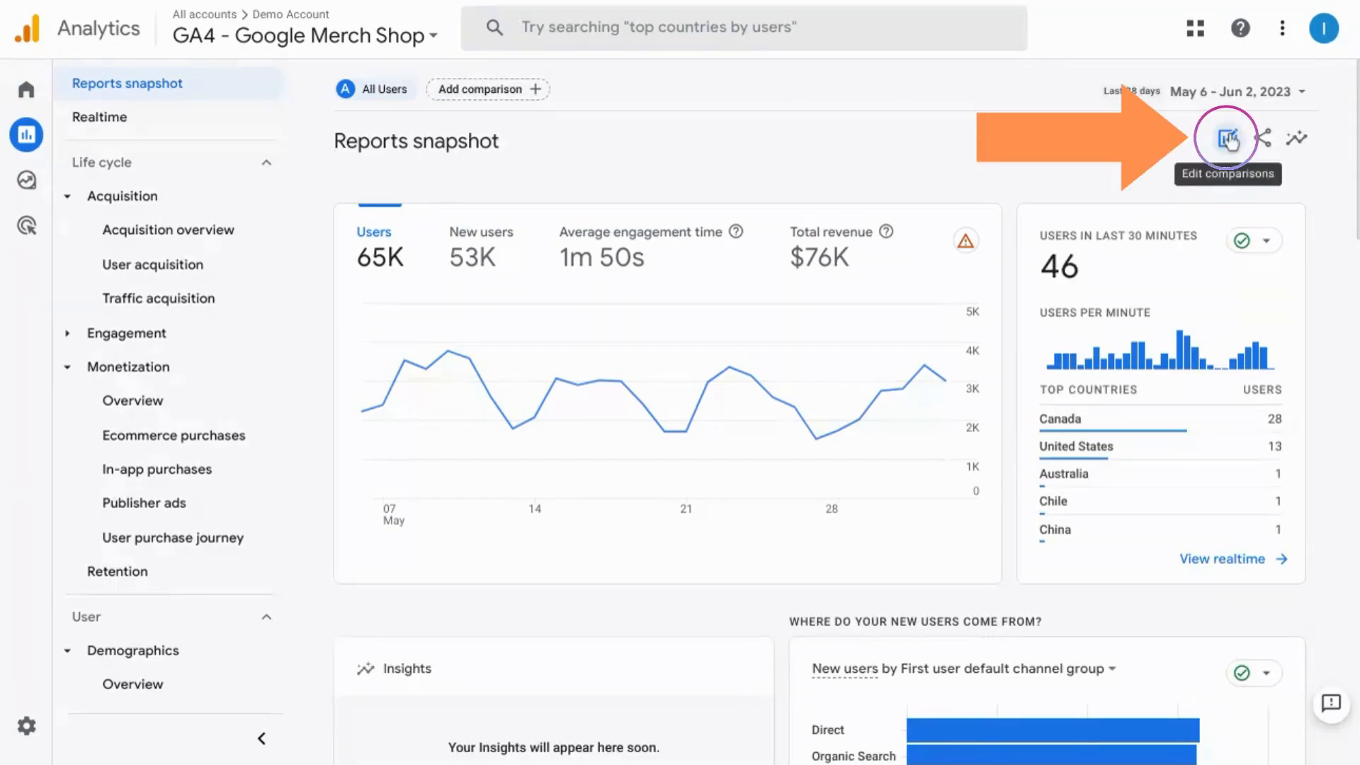
# Step: Examine the suggested Insights questions under Basic Performance, Demographics and User Acquisition for the Reports snapshot
pyautogui.click(1298, 142)
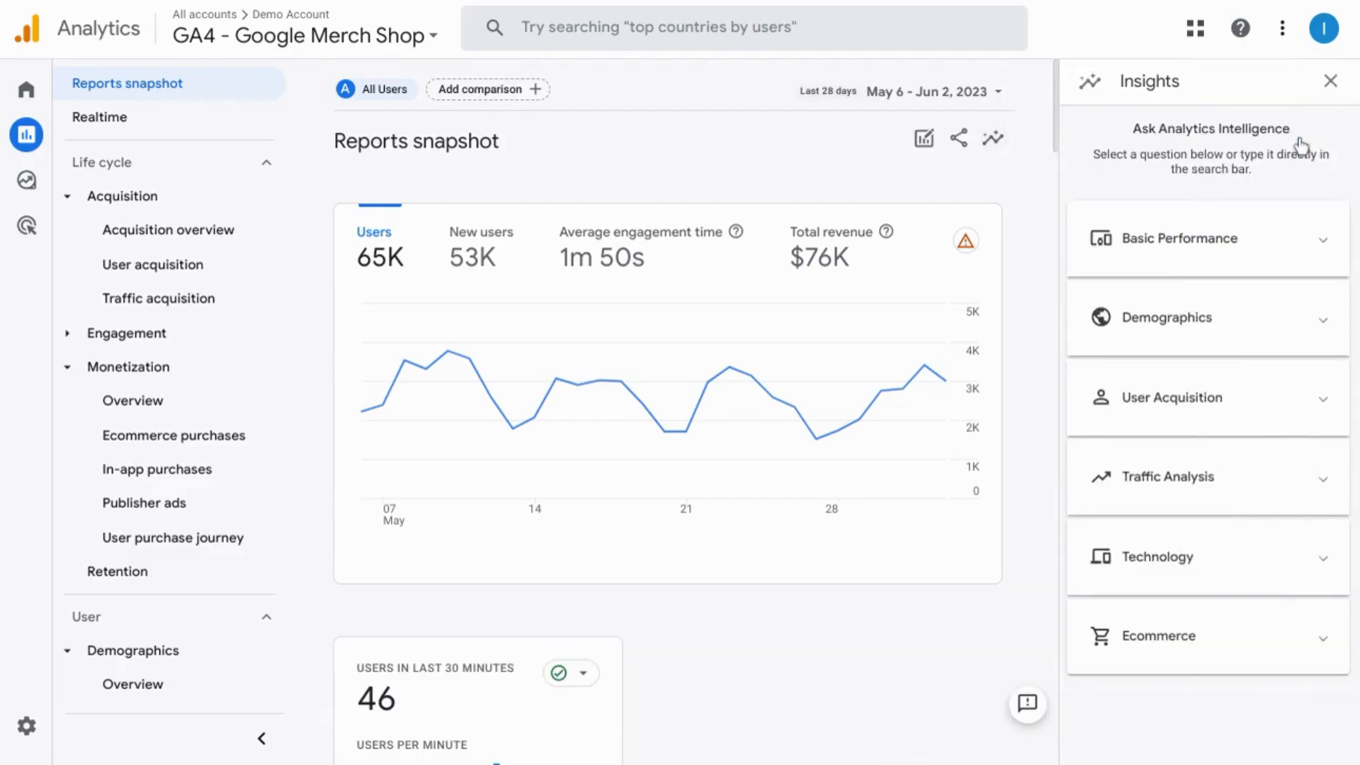
pyautogui.click(1324, 246)
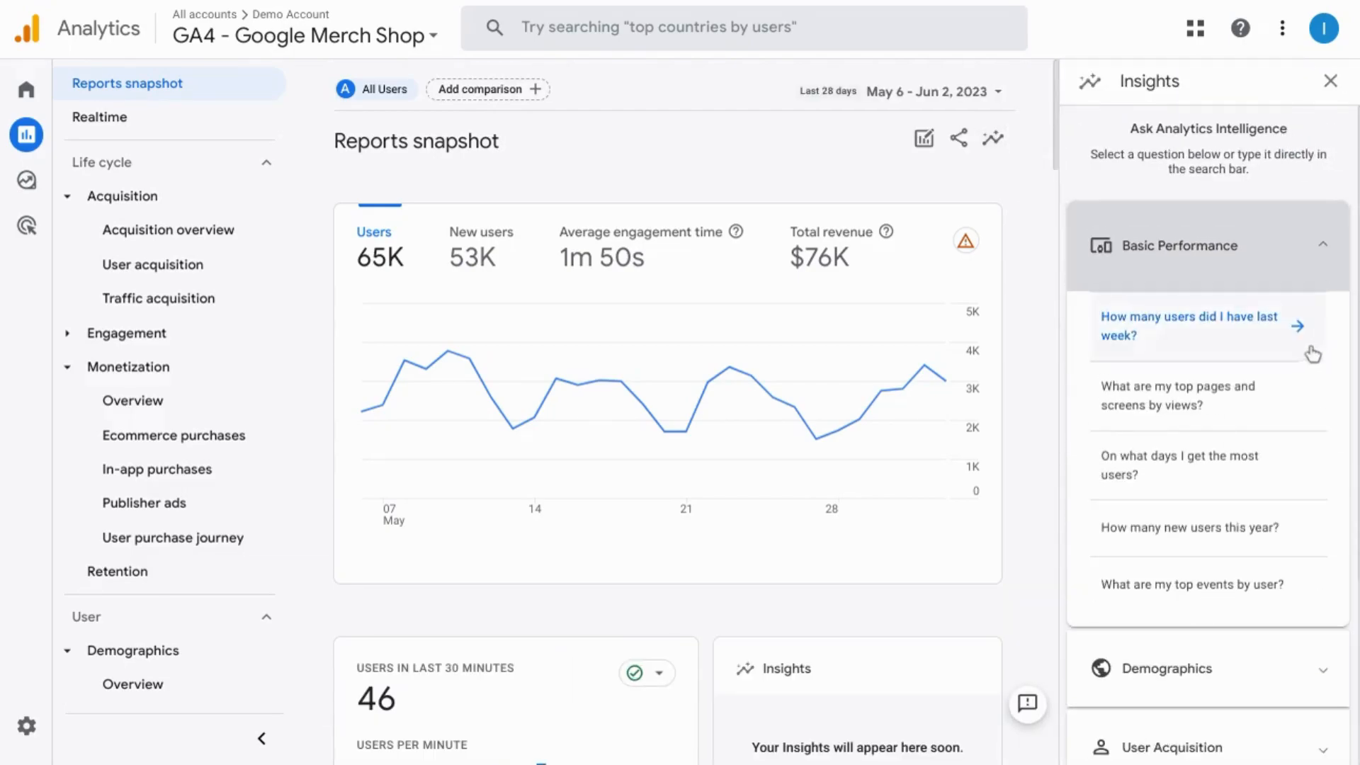
pyautogui.scroll(-4, 1228, 435)
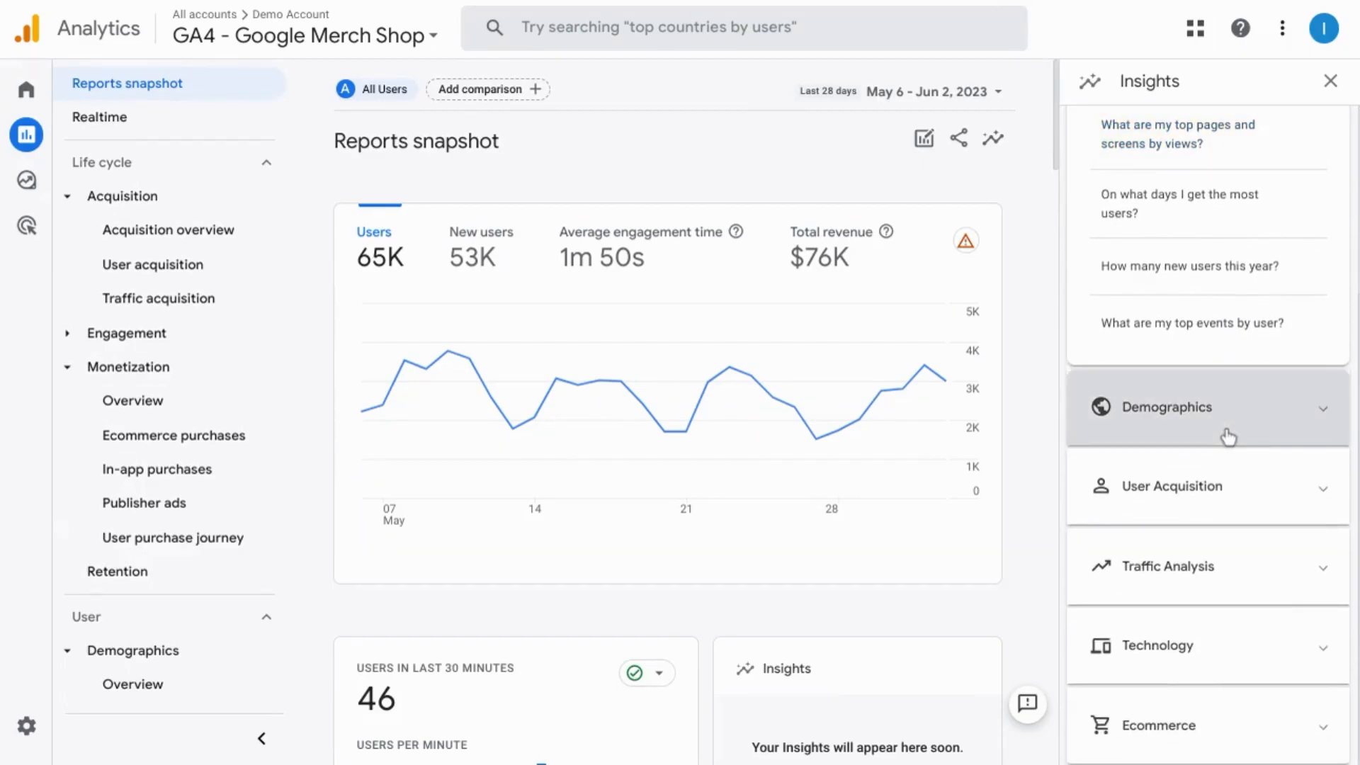
pyautogui.click(1313, 423)
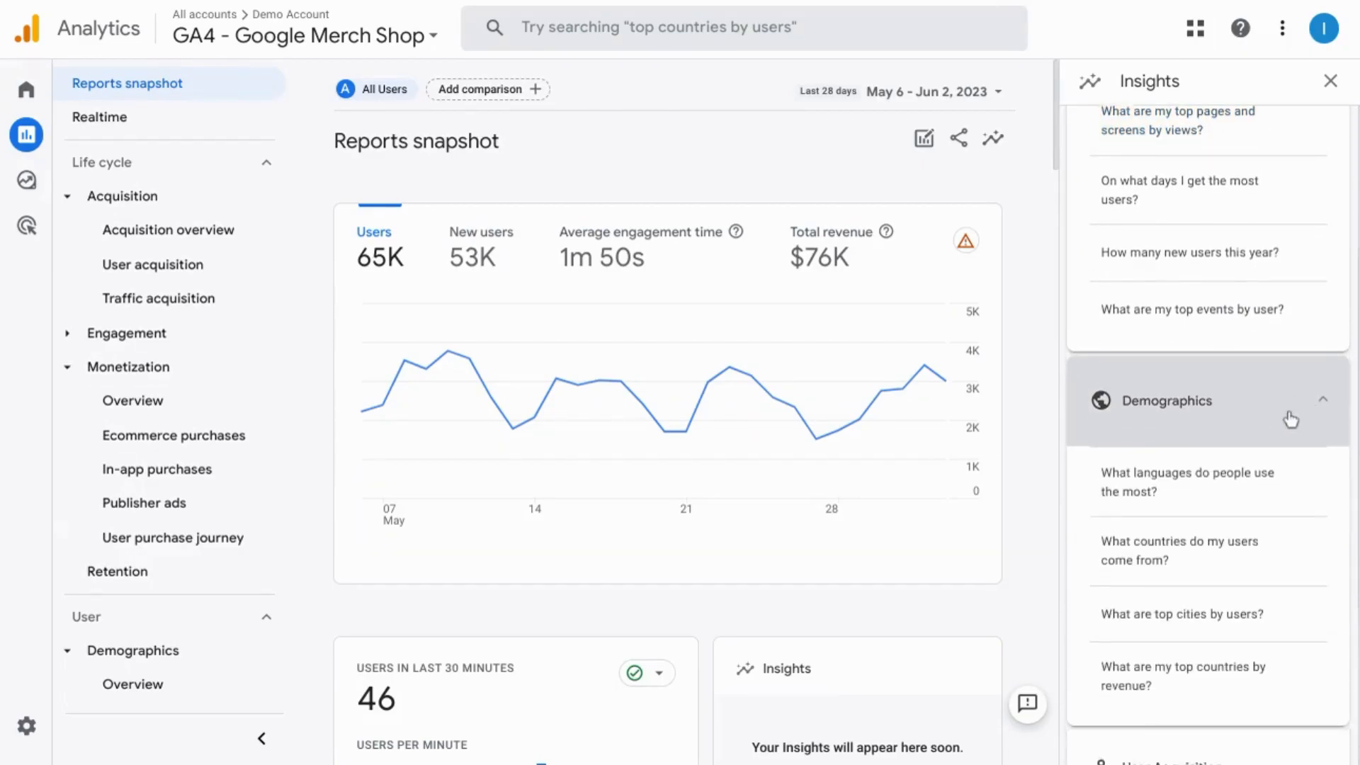
pyautogui.click(1321, 512)
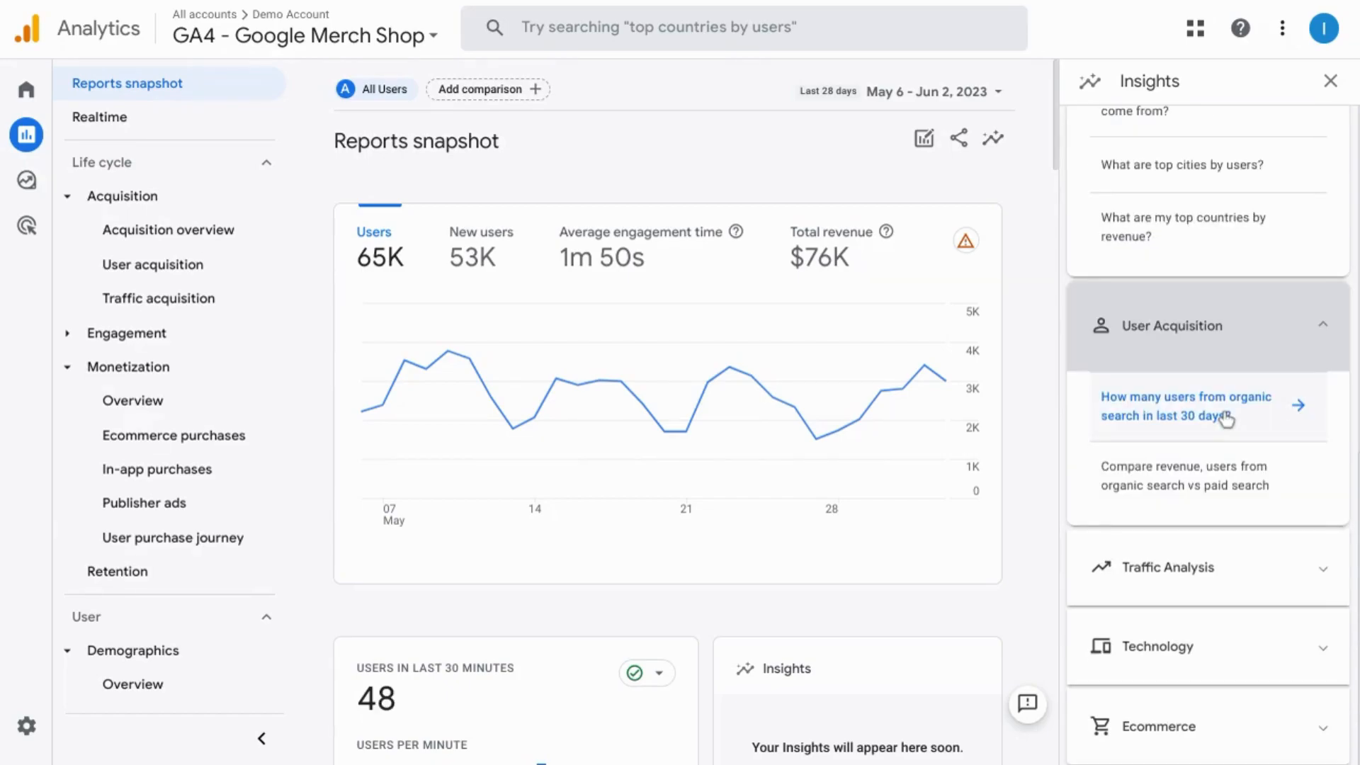
pyautogui.click(1225, 418)
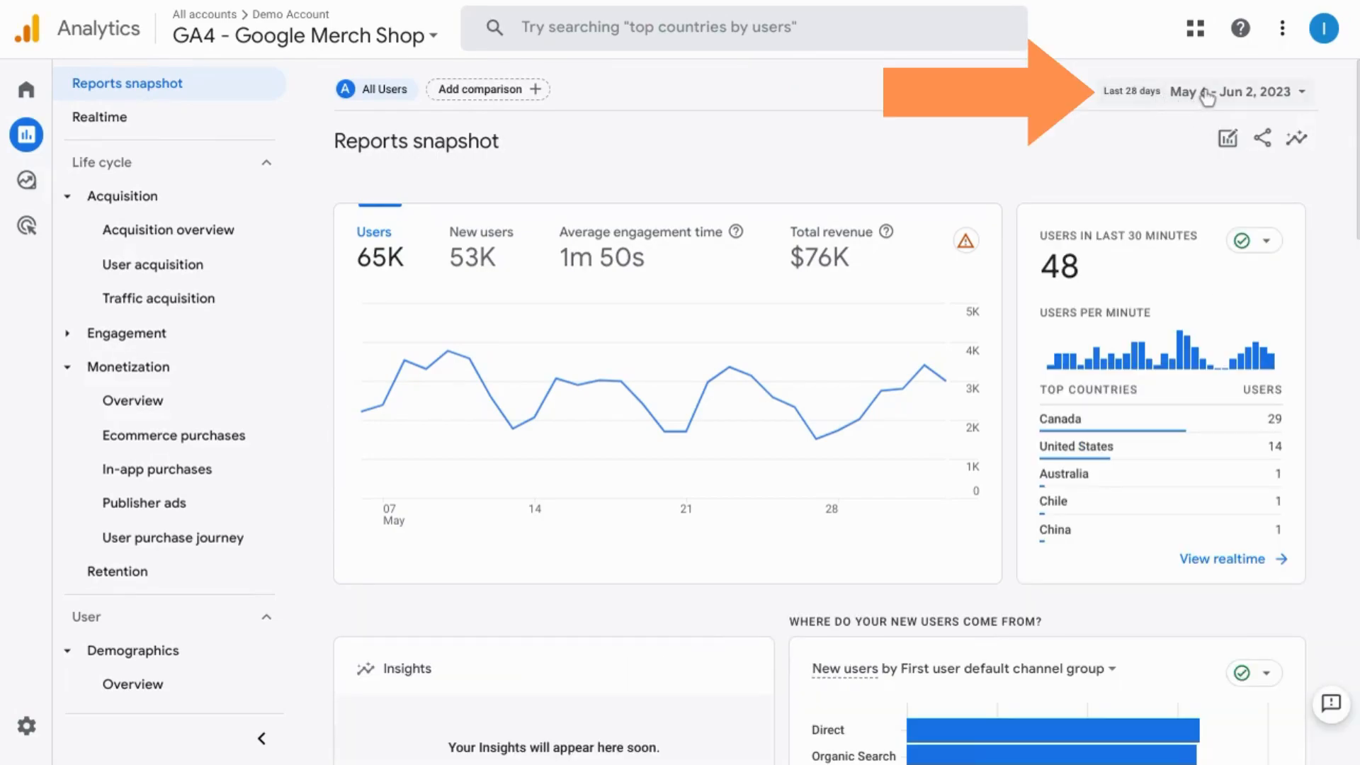
# Step: Compare the snapshot's last 28 days with the same period last year, matching the day of week
pyautogui.click(1205, 95)
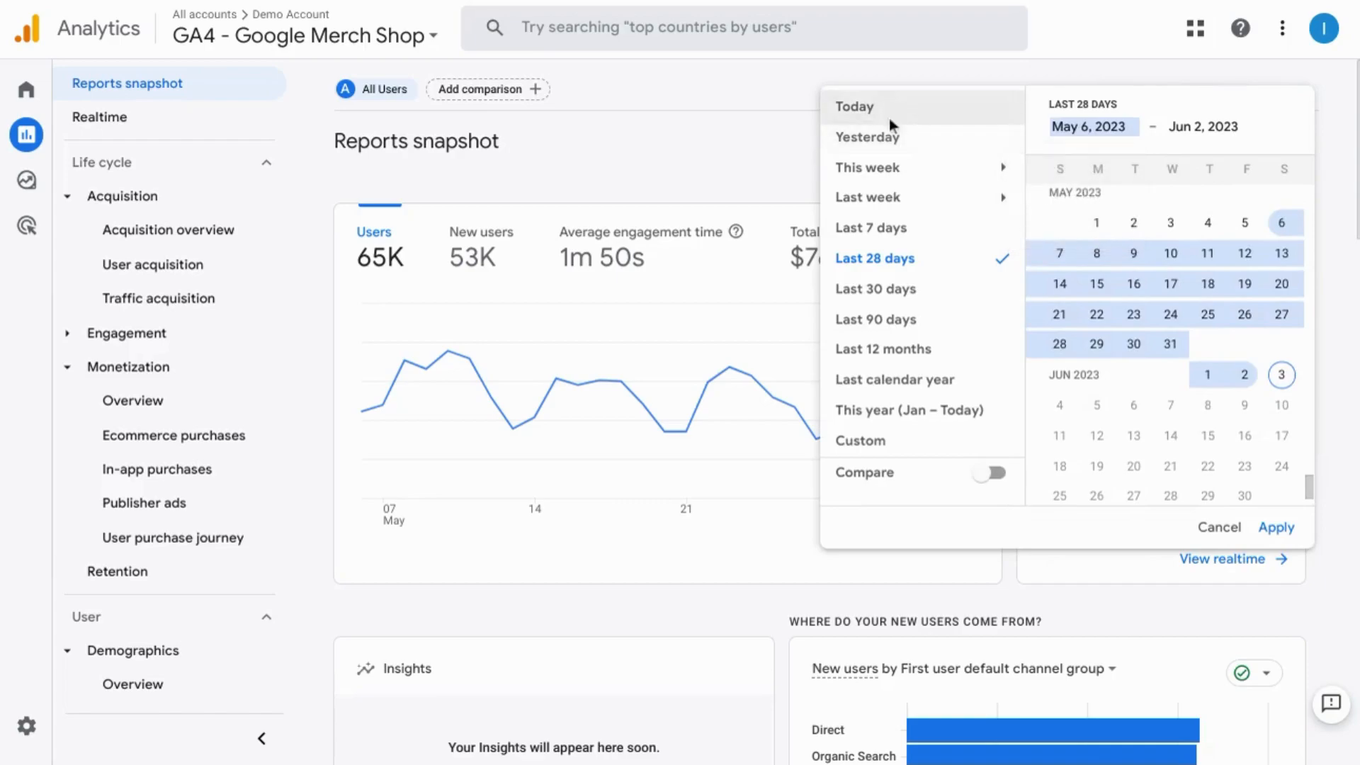
pyautogui.moveTo(891, 174)
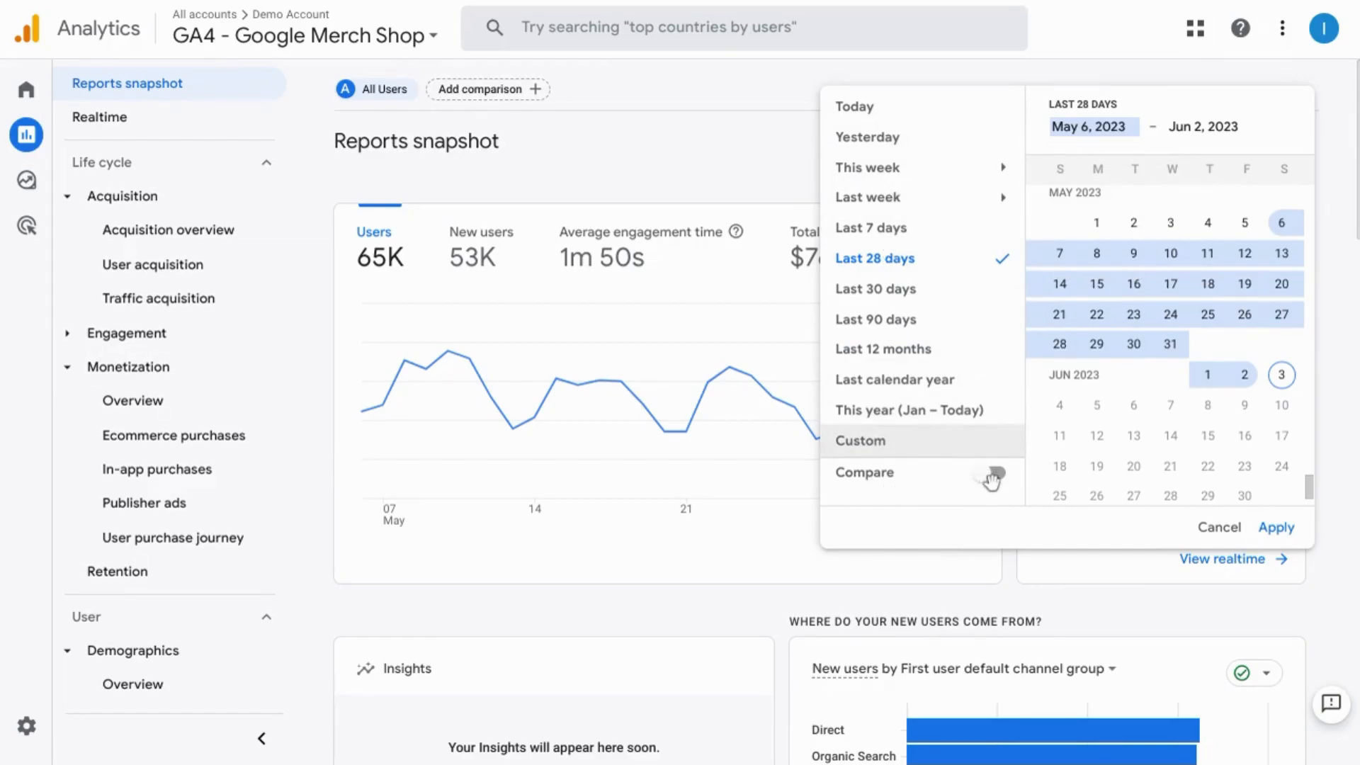
pyautogui.click(991, 473)
pyautogui.click(914, 436)
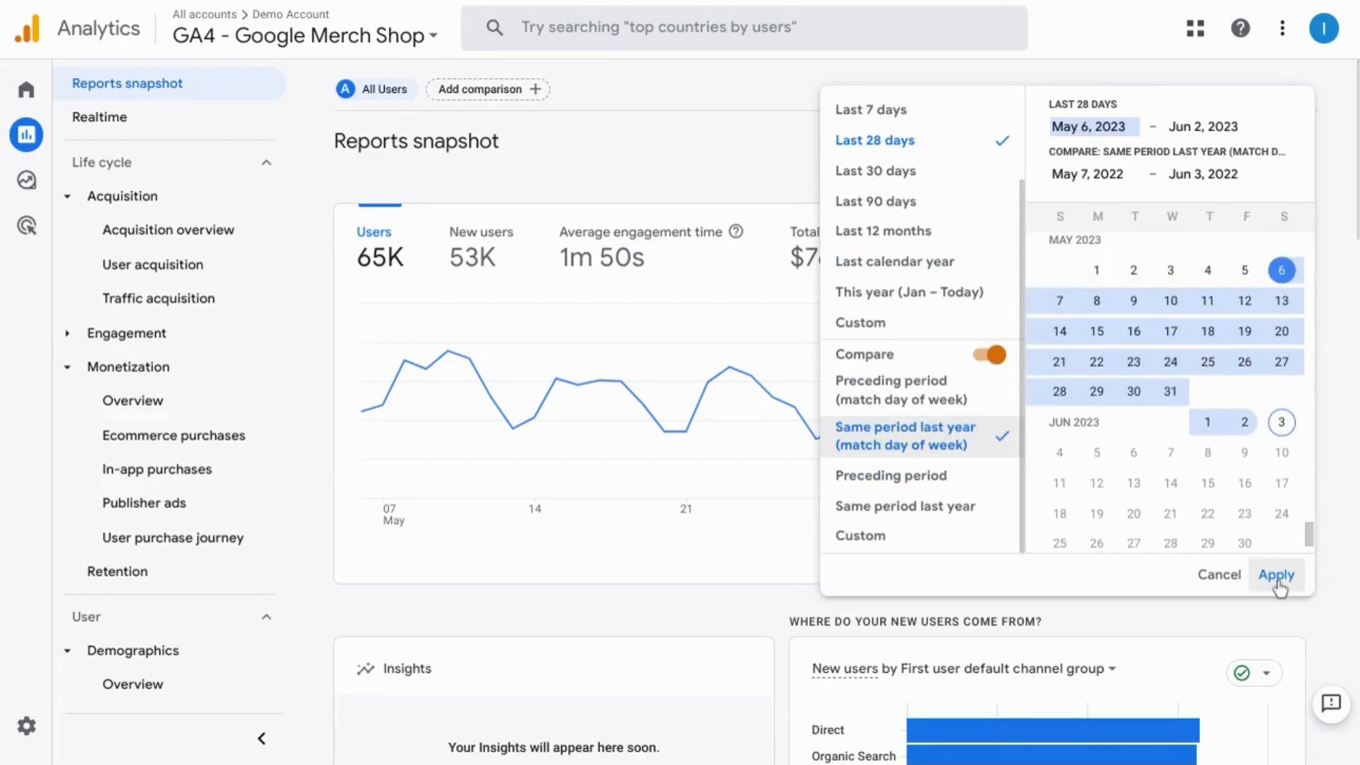
pyautogui.click(1276, 575)
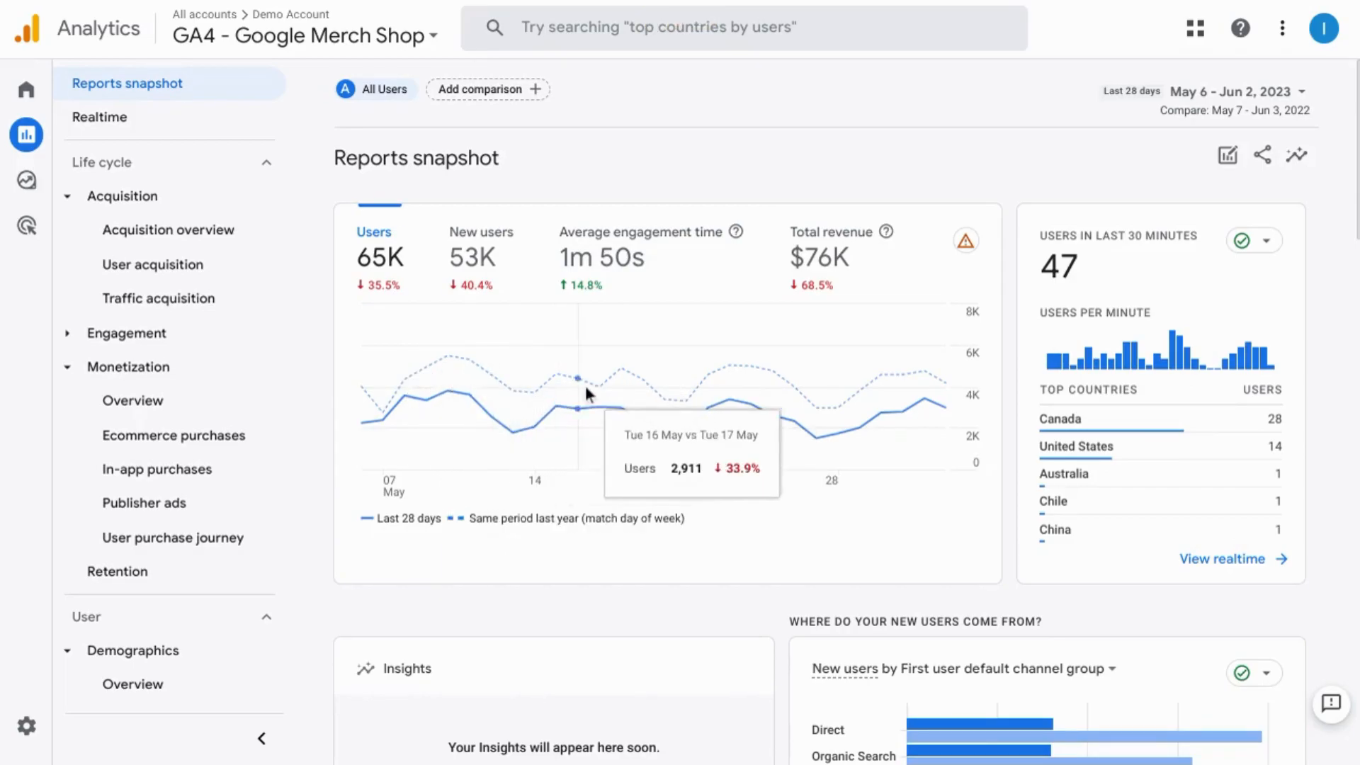
# Step: Examine the Reports snapshot cards from new users and campaigns through events, conversions, top-selling products and platforms
pyautogui.scroll(-5, 593, 385)
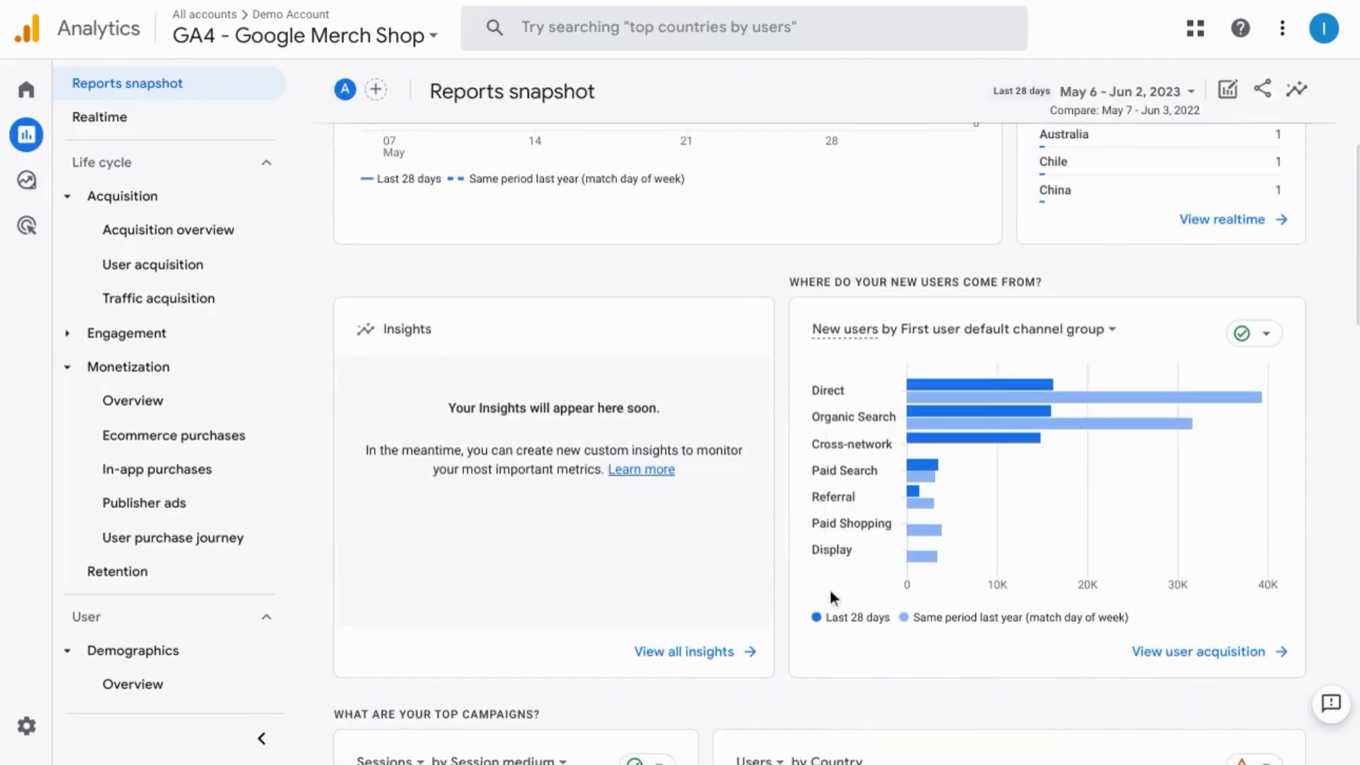
pyautogui.scroll(-9, 830, 591)
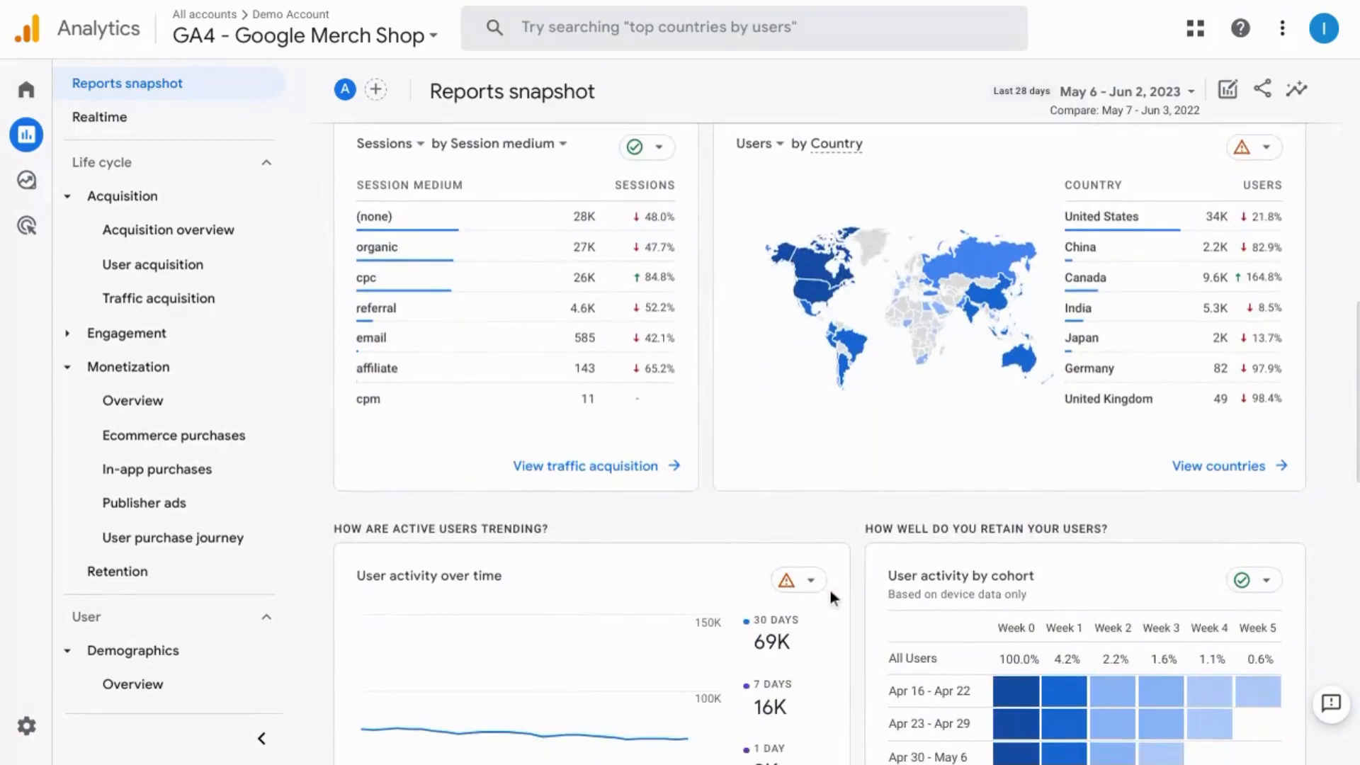
pyautogui.scroll(-10, 673, 256)
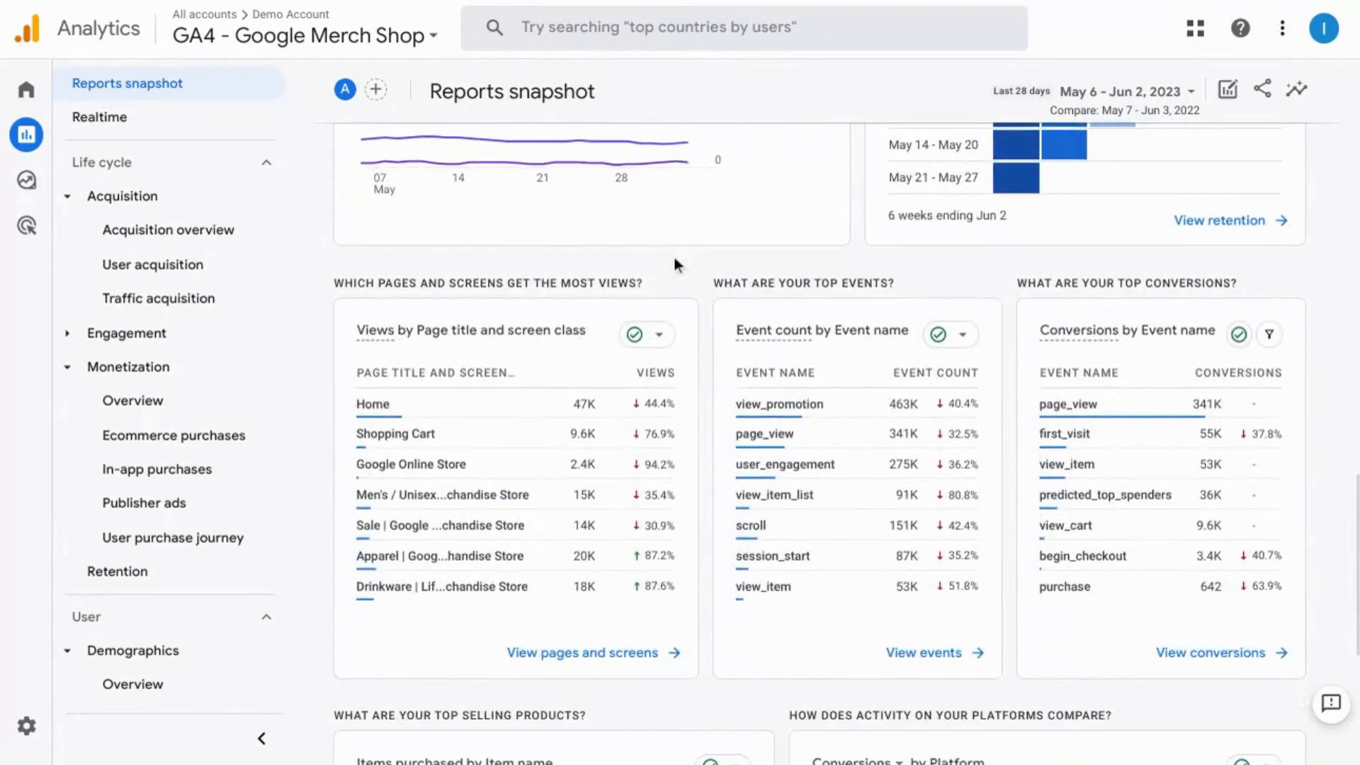
pyautogui.scroll(-6, 666, 435)
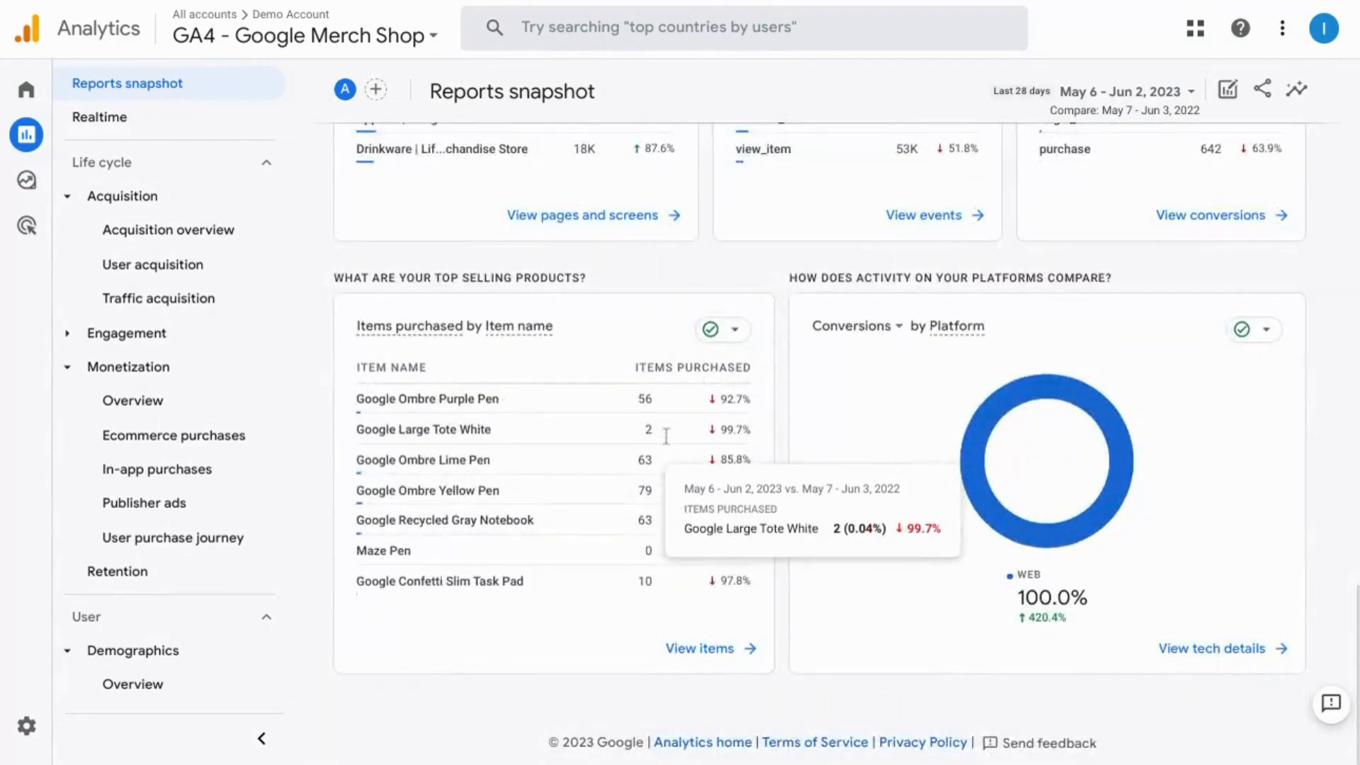
pyautogui.moveTo(1020, 615)
pyautogui.scroll(15, 772, 574)
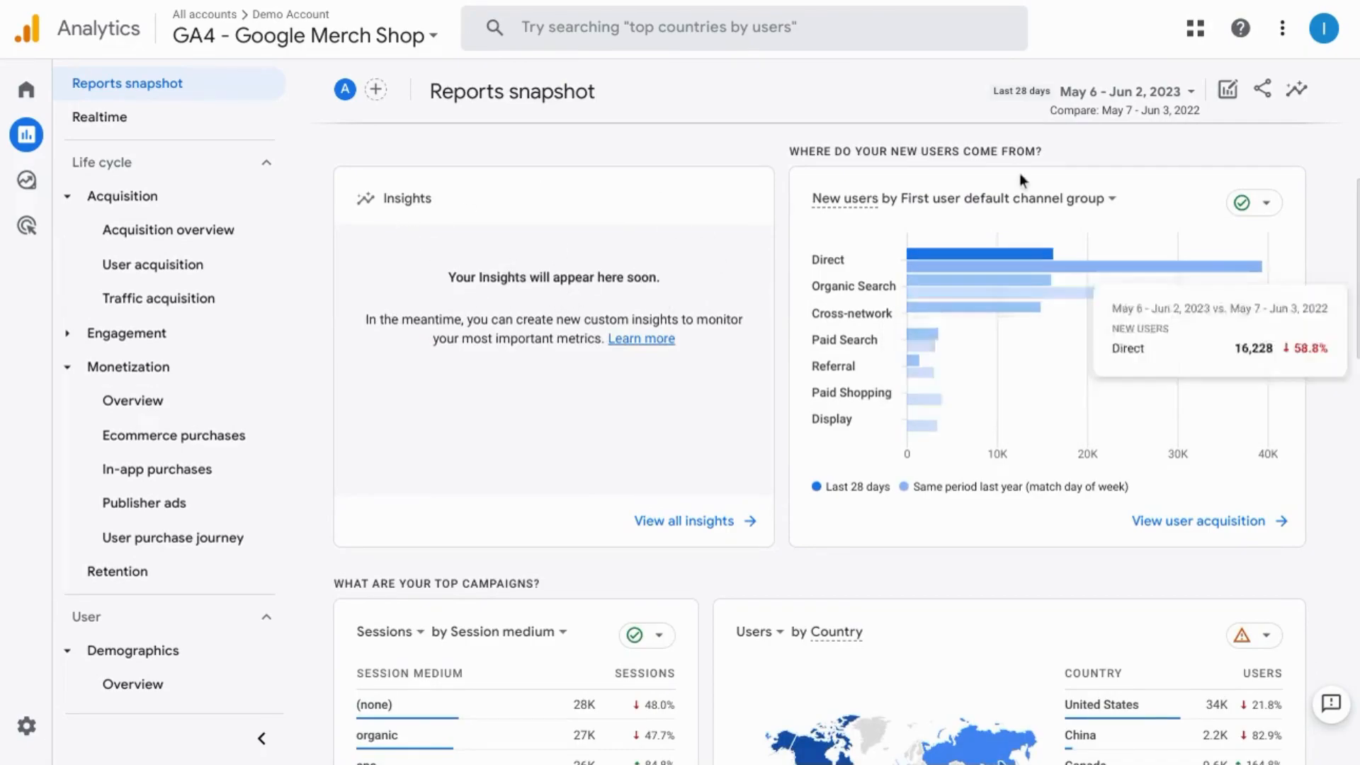
pyautogui.scroll(-1, 971, 242)
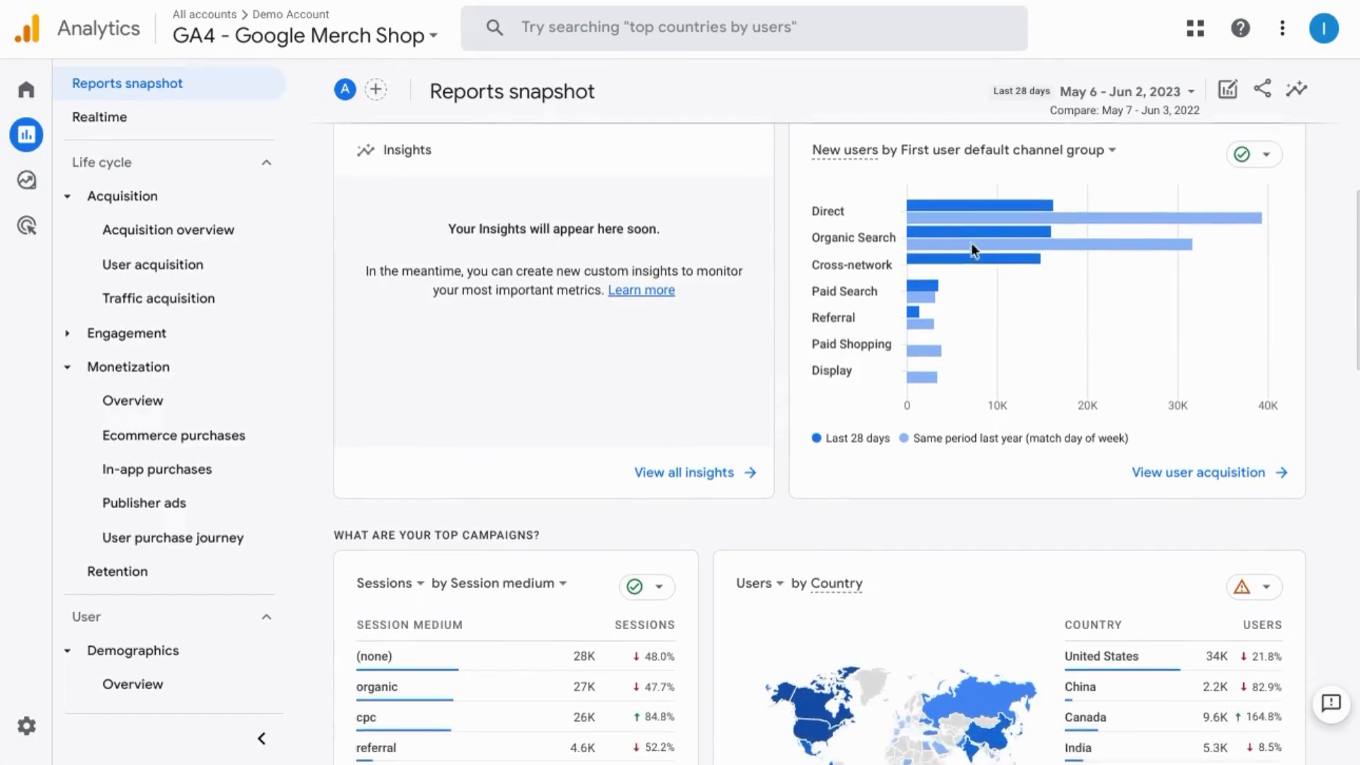
pyautogui.scroll(1, 971, 242)
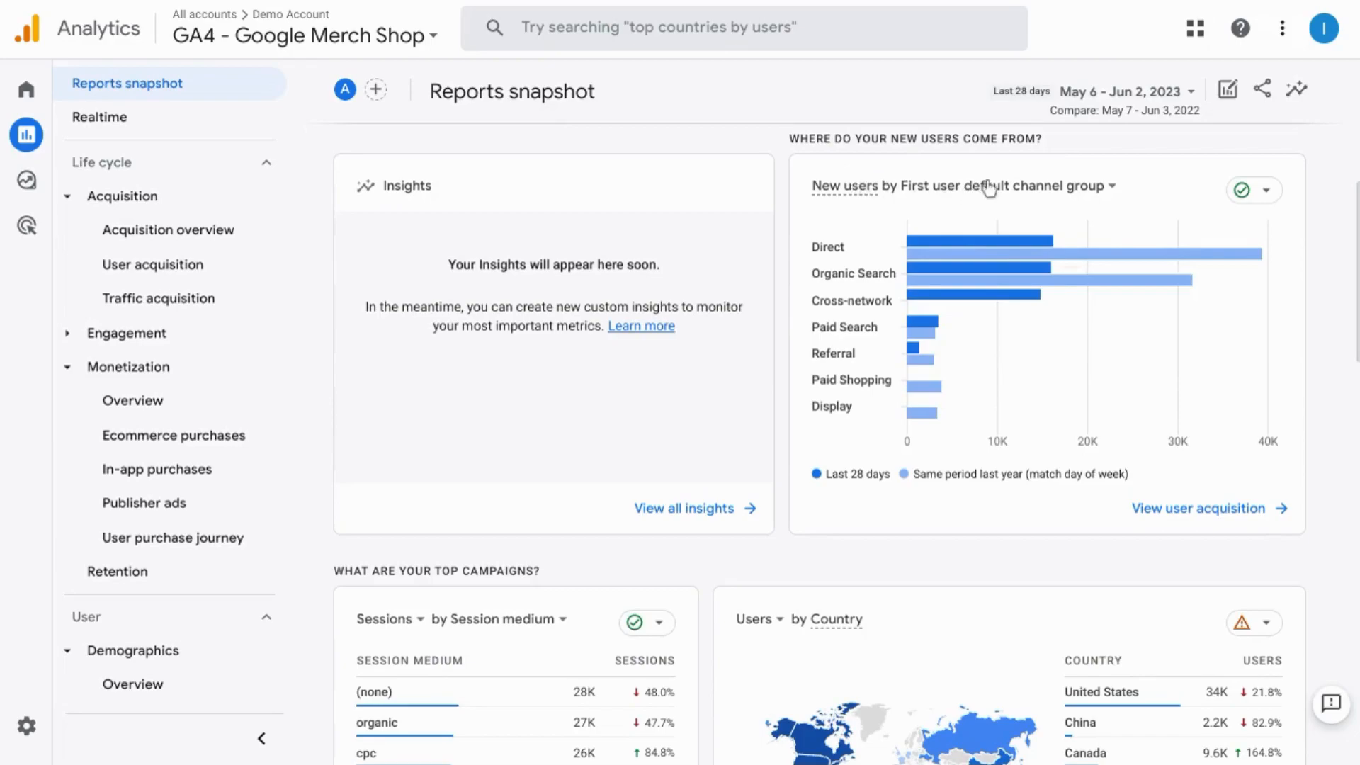
# Step: Check which first-user dimensions the new users card offers, leaving First user default channel group selected
pyautogui.click(1012, 189)
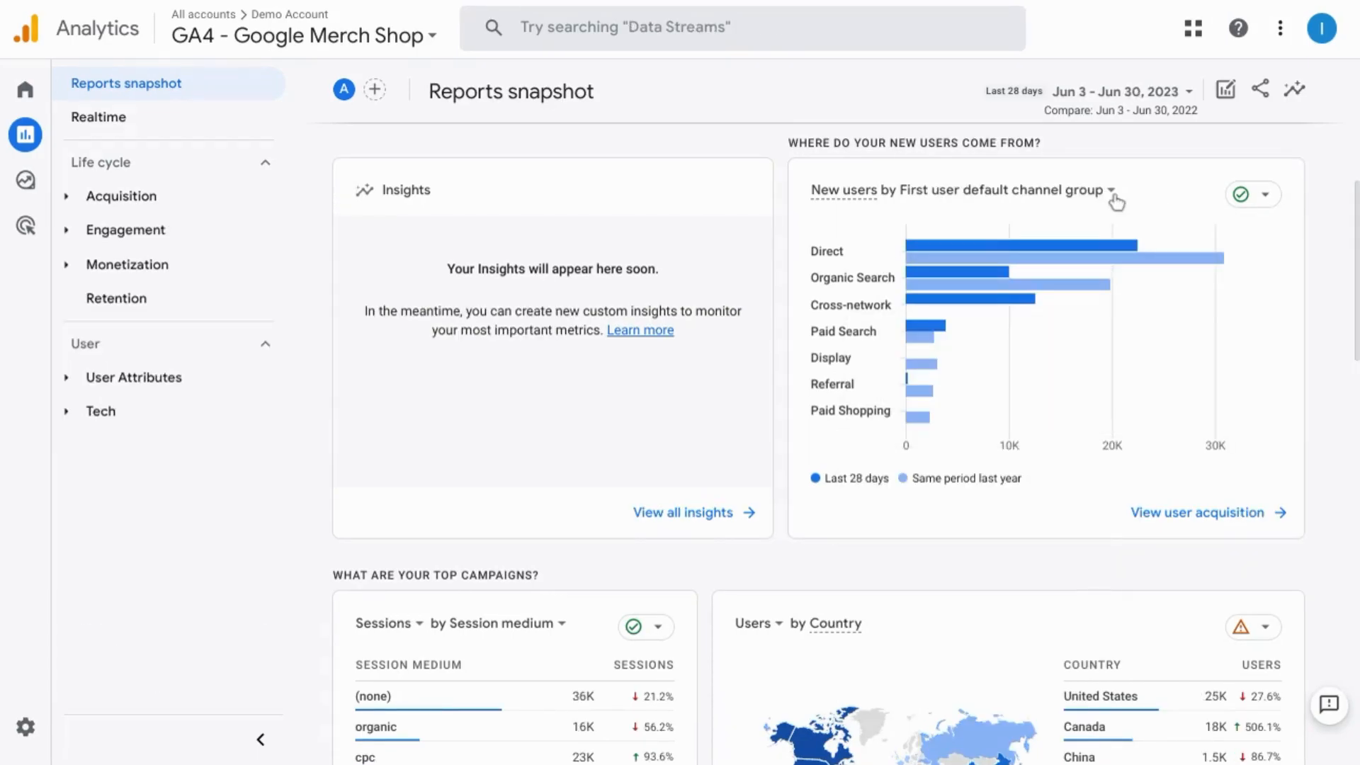
pyautogui.moveTo(1111, 195)
pyautogui.click(1111, 197)
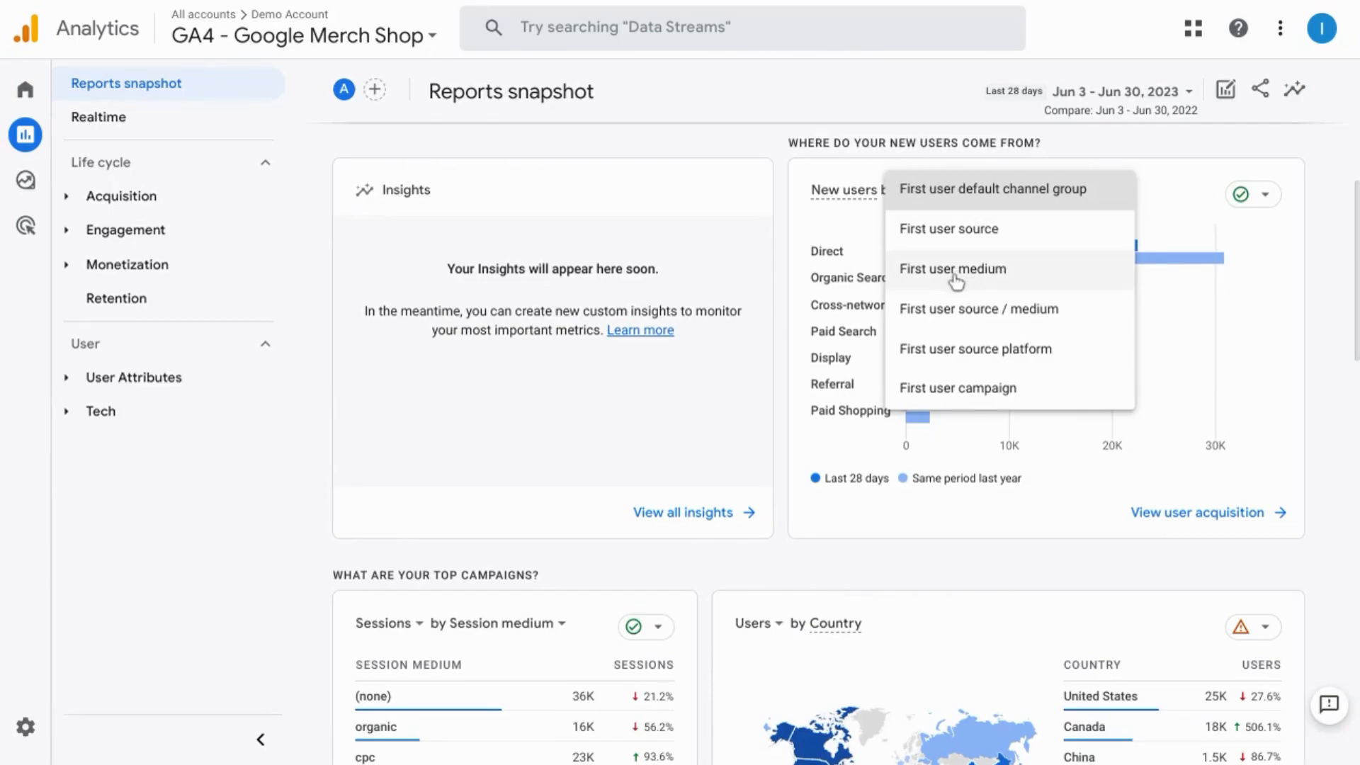
pyautogui.click(887, 520)
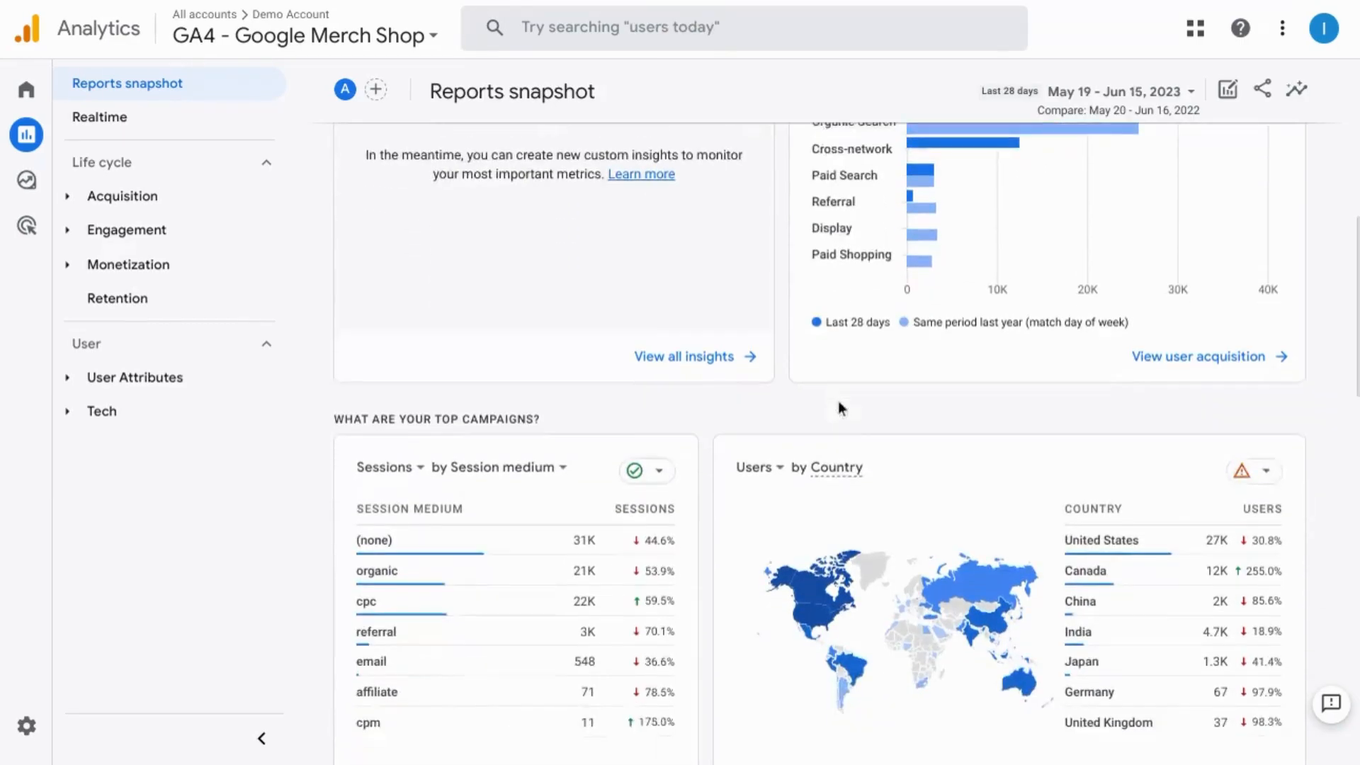
# Step: Check which session dimensions the top campaigns card offers, keeping Session medium selected
pyautogui.scroll(-2, 838, 401)
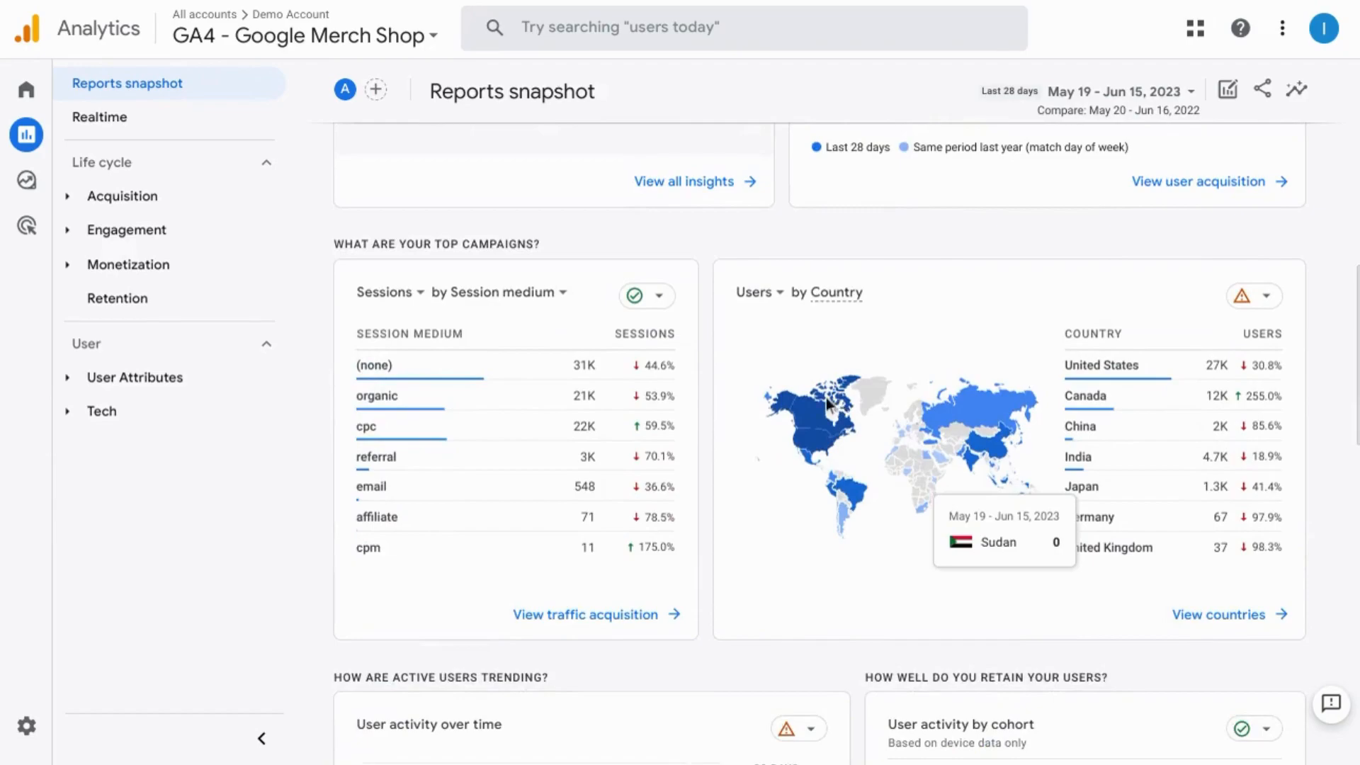
pyautogui.moveTo(605, 331)
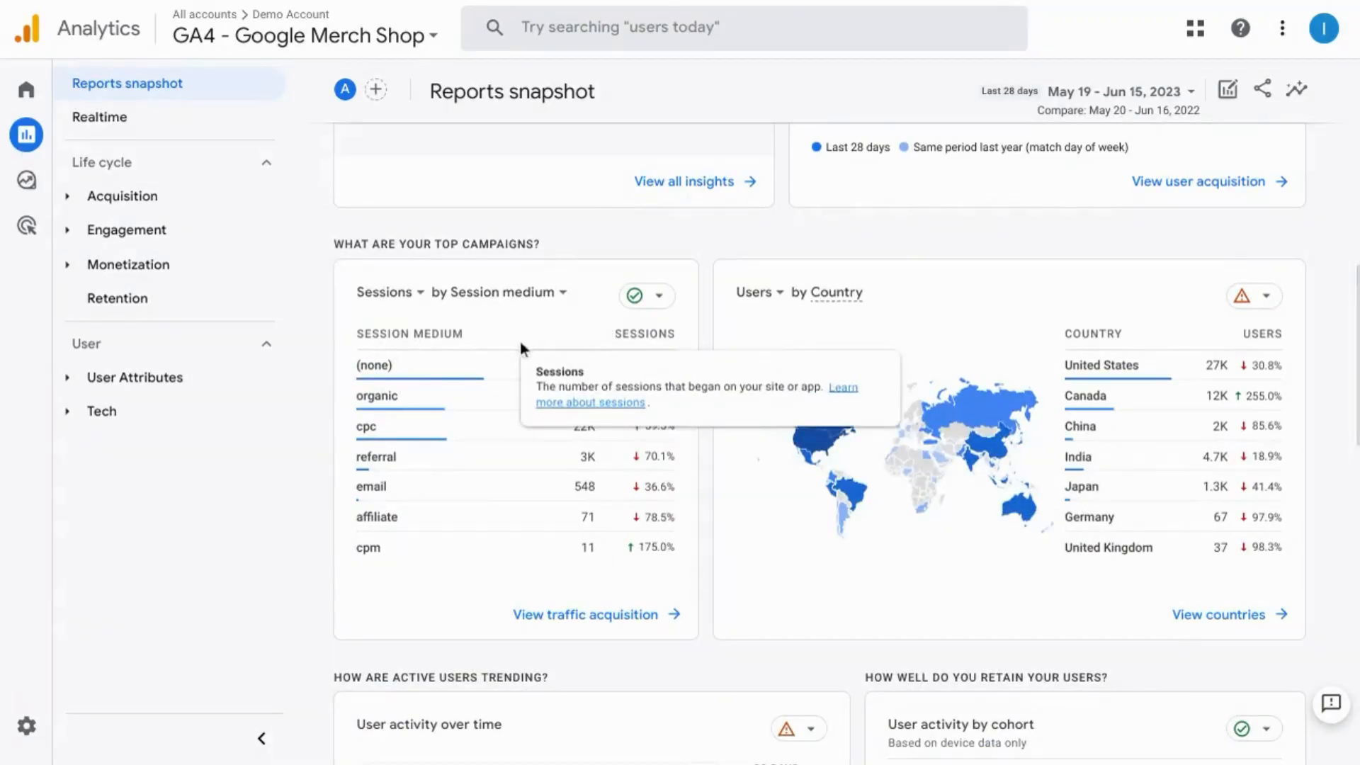
pyautogui.click(495, 292)
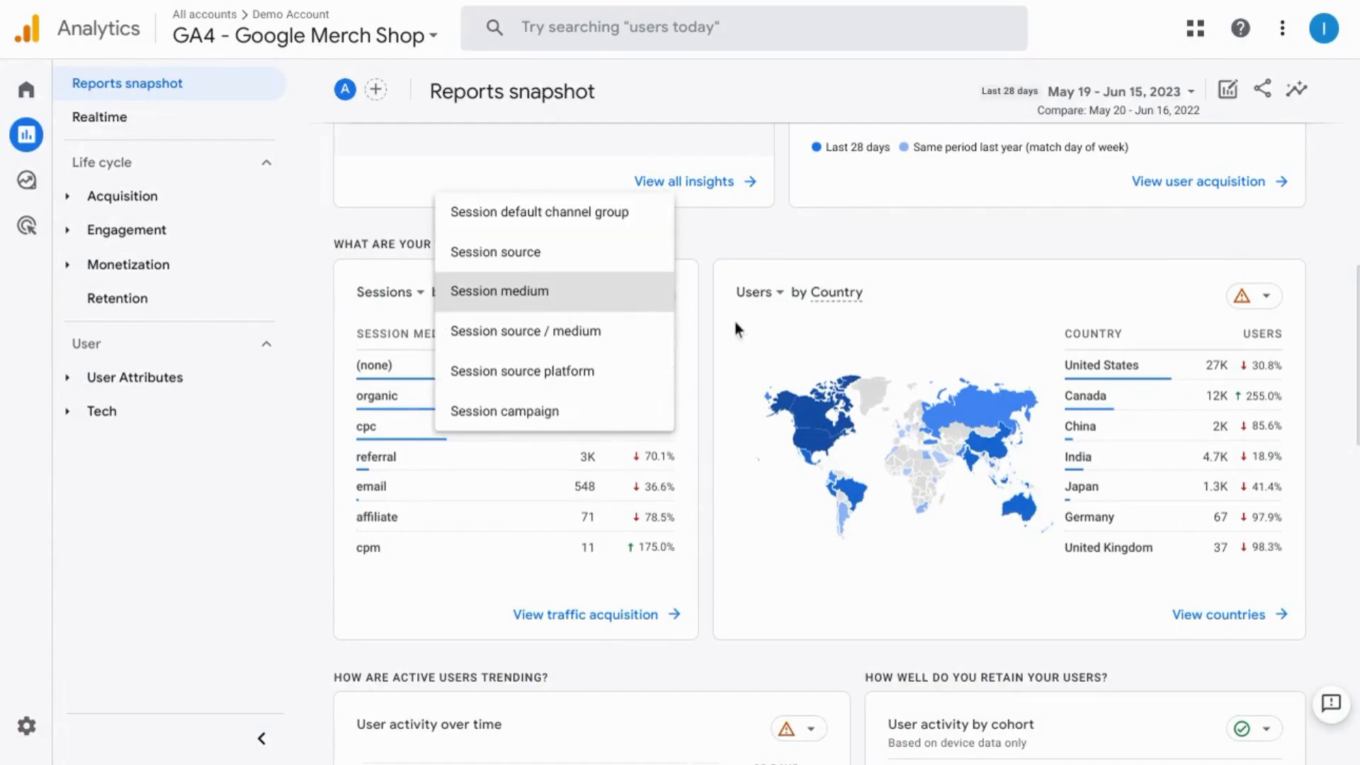
pyautogui.click(785, 253)
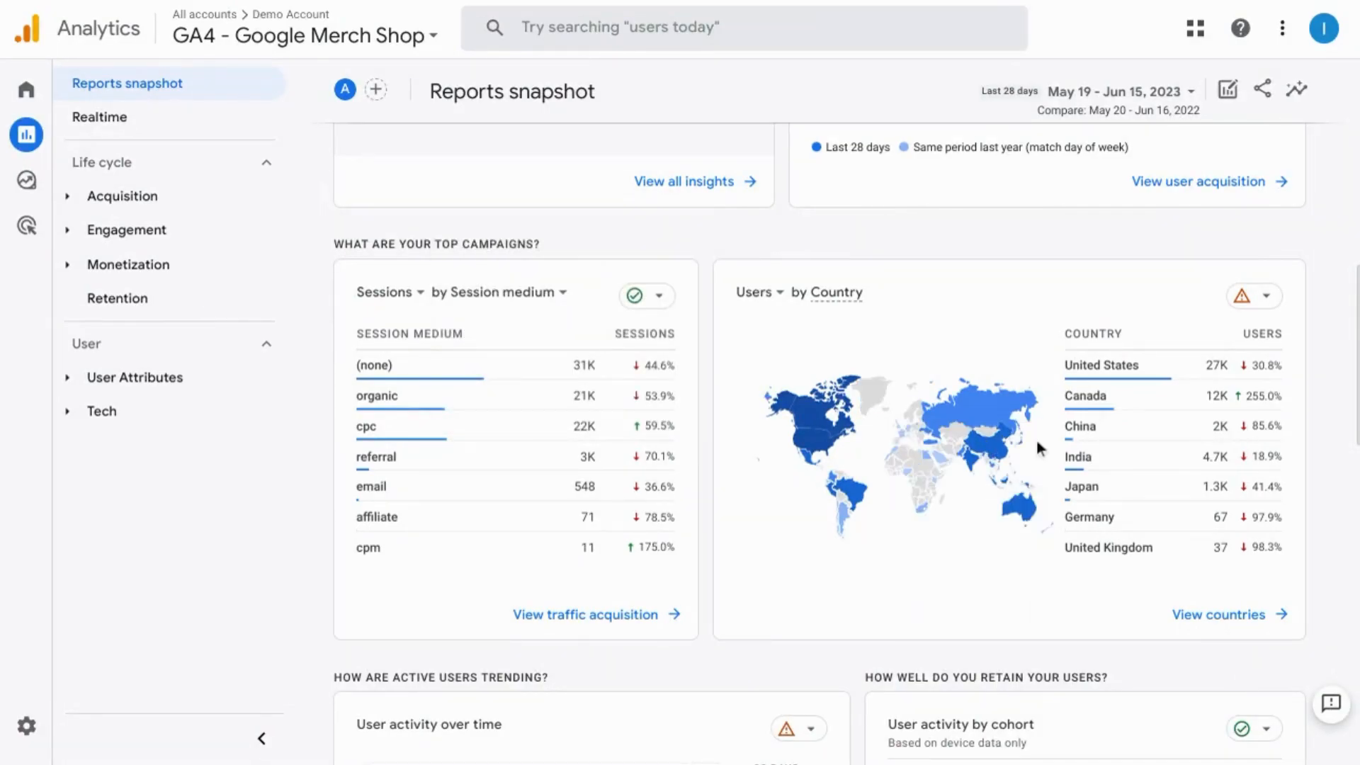
# Step: Examine the snapshot cards on user activity over time, user activity by cohort, and top pages, events and conversions
pyautogui.scroll(-6, 1035, 439)
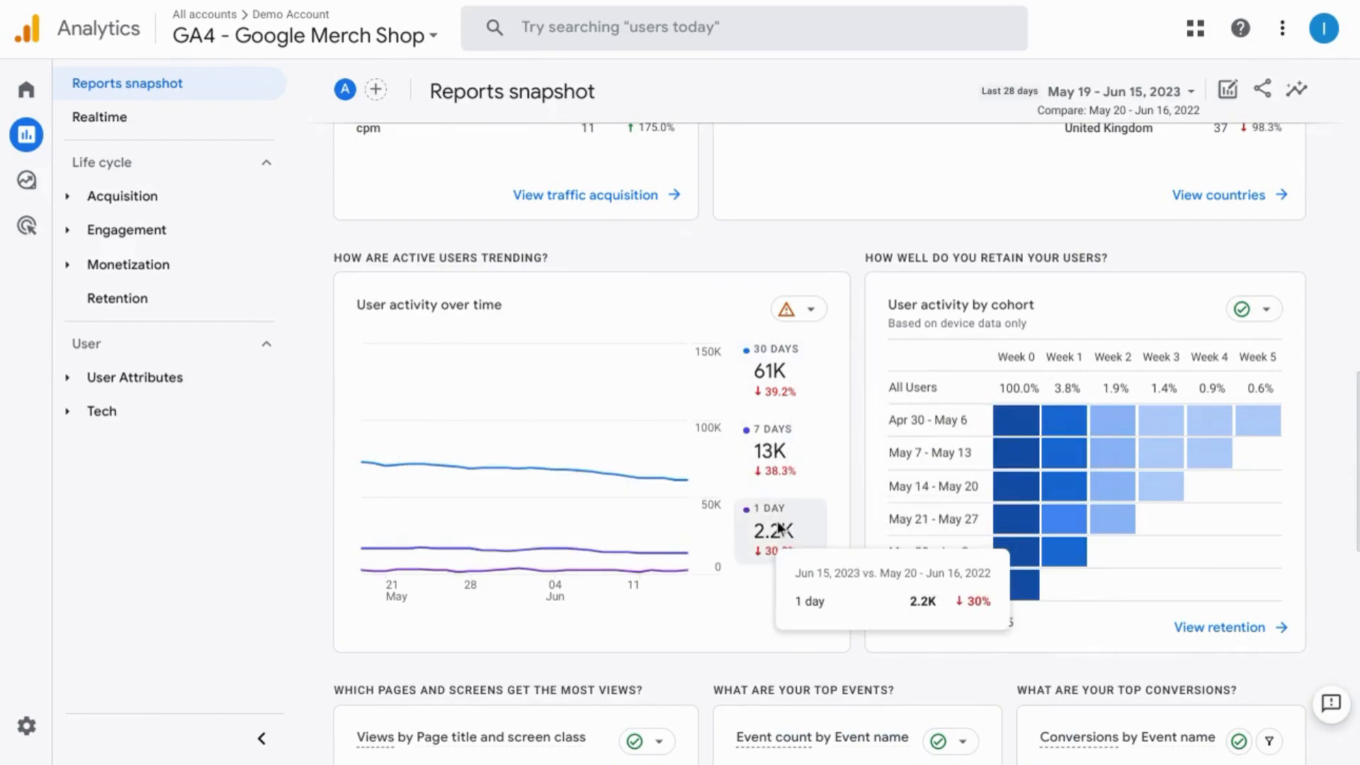
pyautogui.scroll(-1, 793, 503)
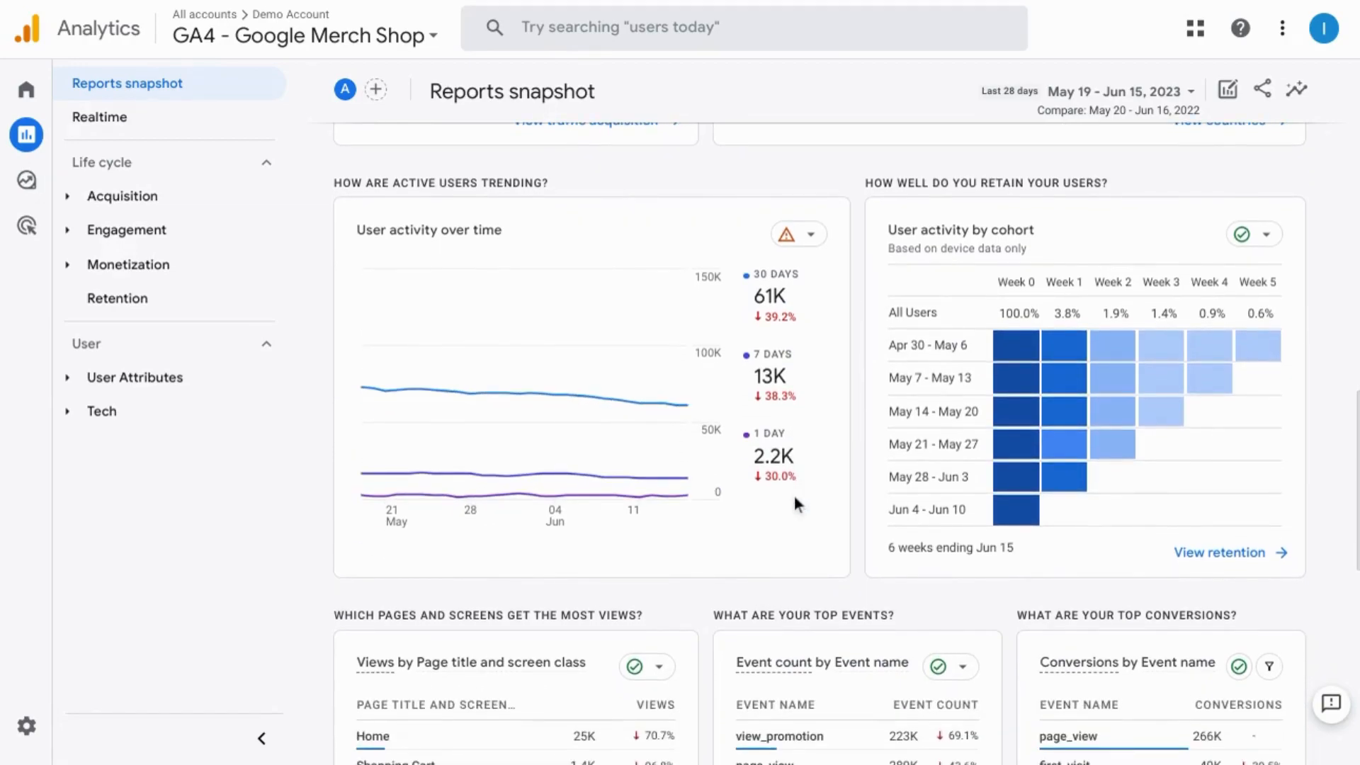
pyautogui.moveTo(1025, 421)
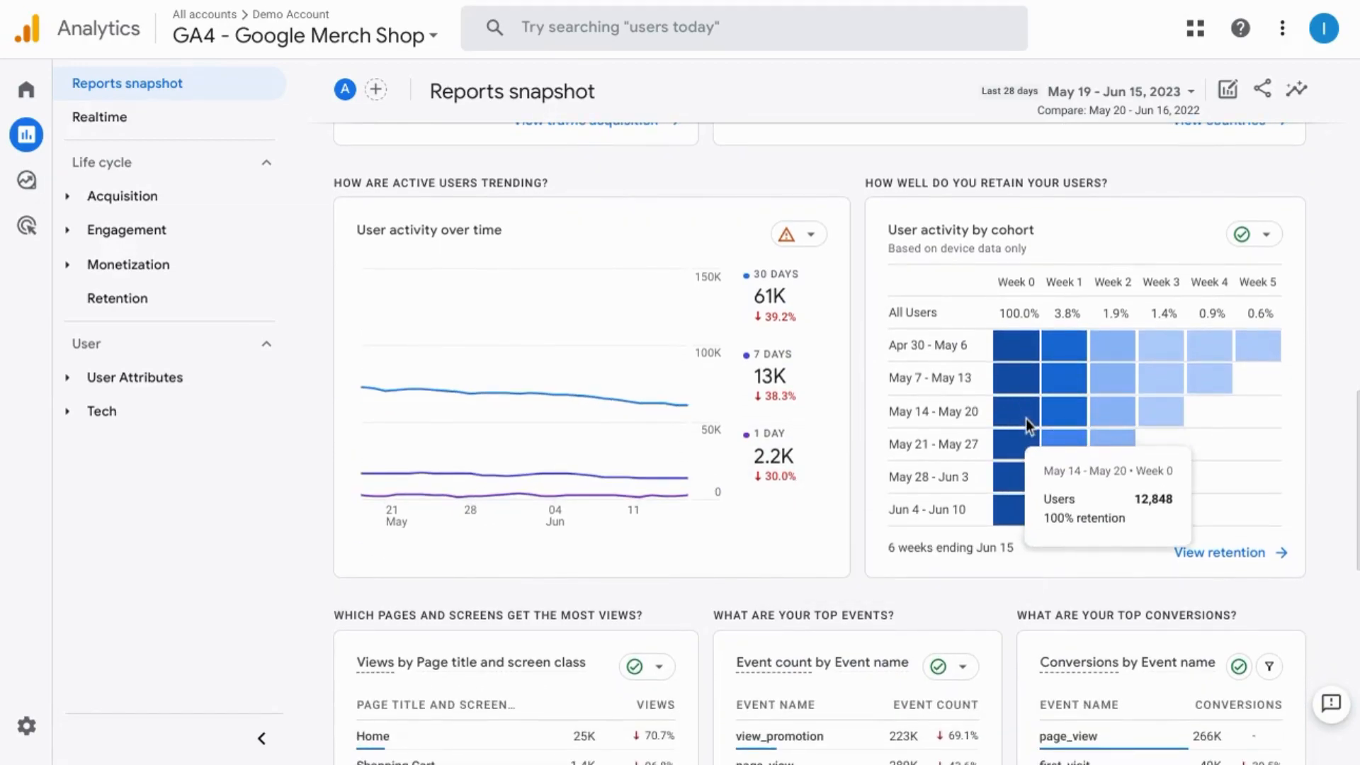
pyautogui.moveTo(1020, 391)
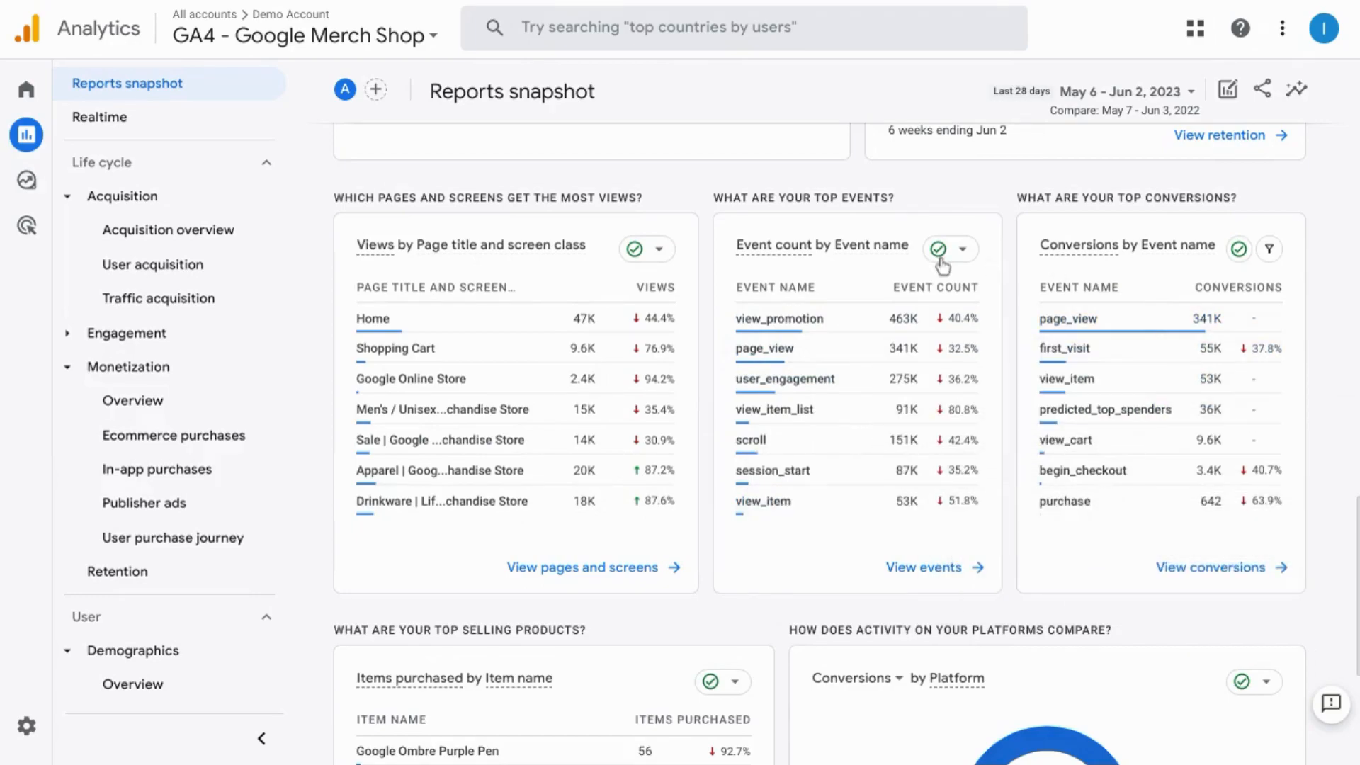
pyautogui.scroll(-5, 890, 256)
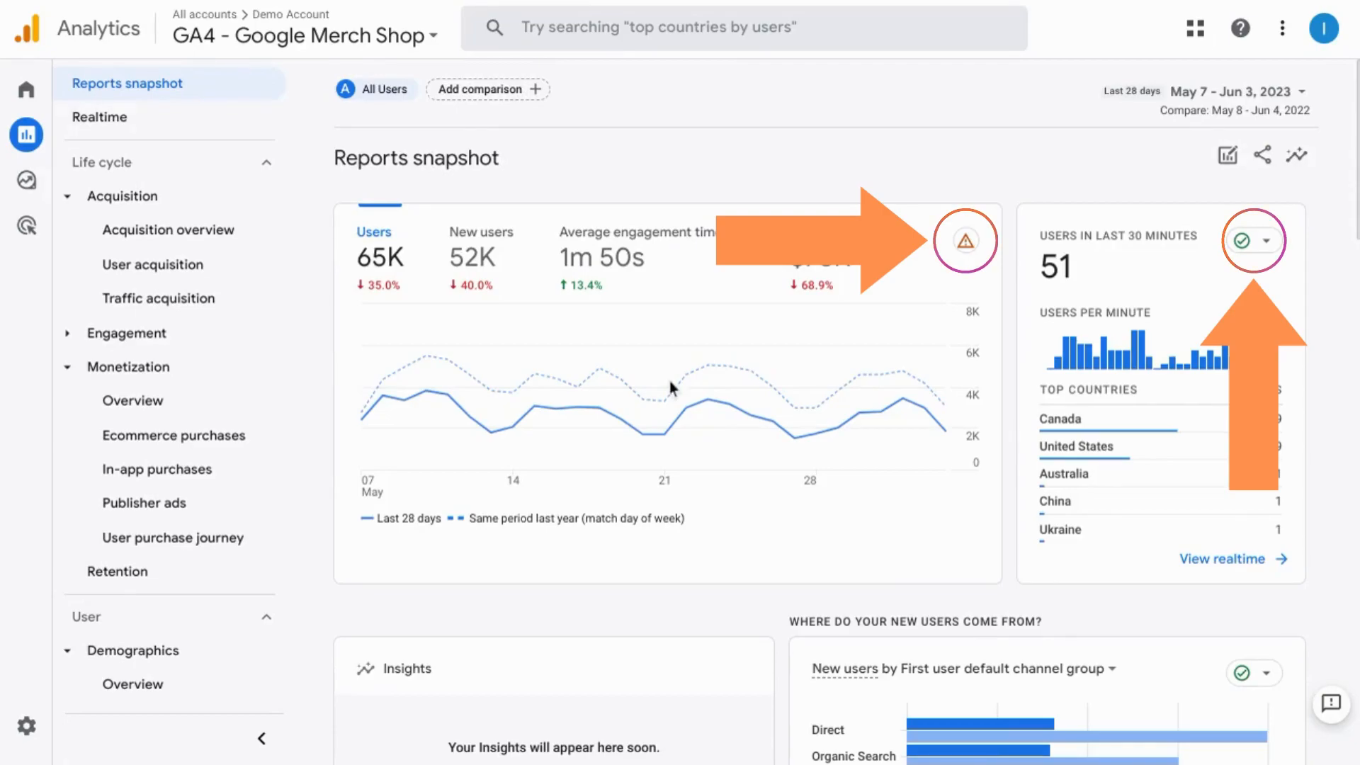
# Step: Check the data quality details of the Users overview card and the Users in last 30 minutes card, including its top countries
pyautogui.click(967, 248)
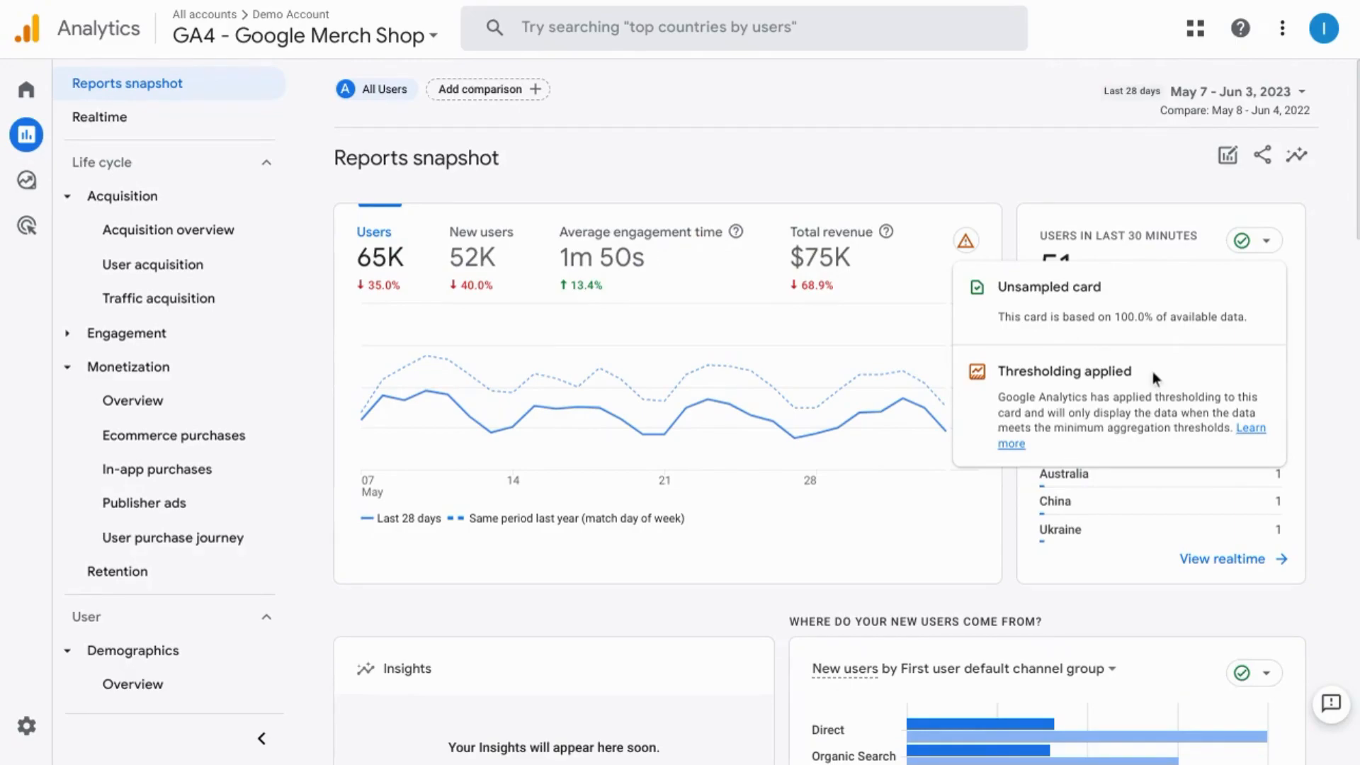
pyautogui.click(1272, 241)
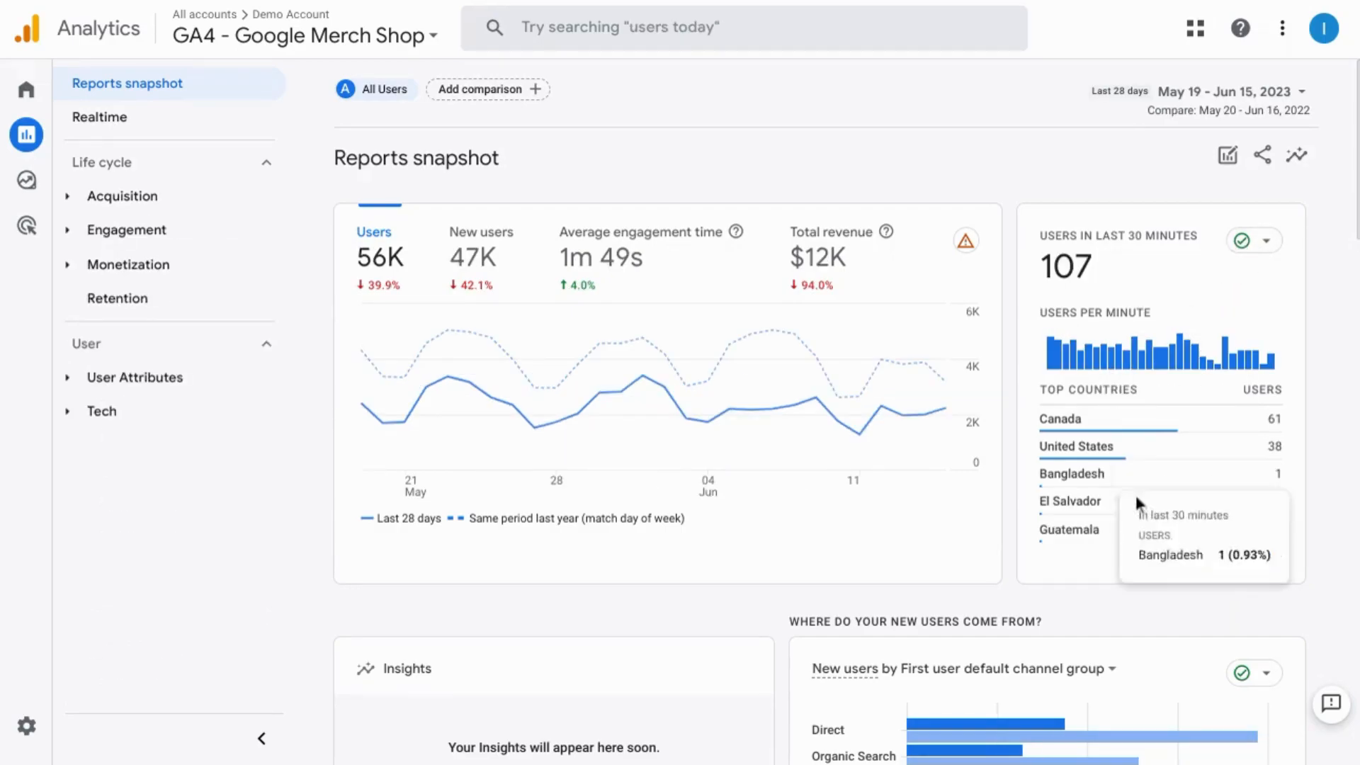
pyautogui.moveTo(1073, 481)
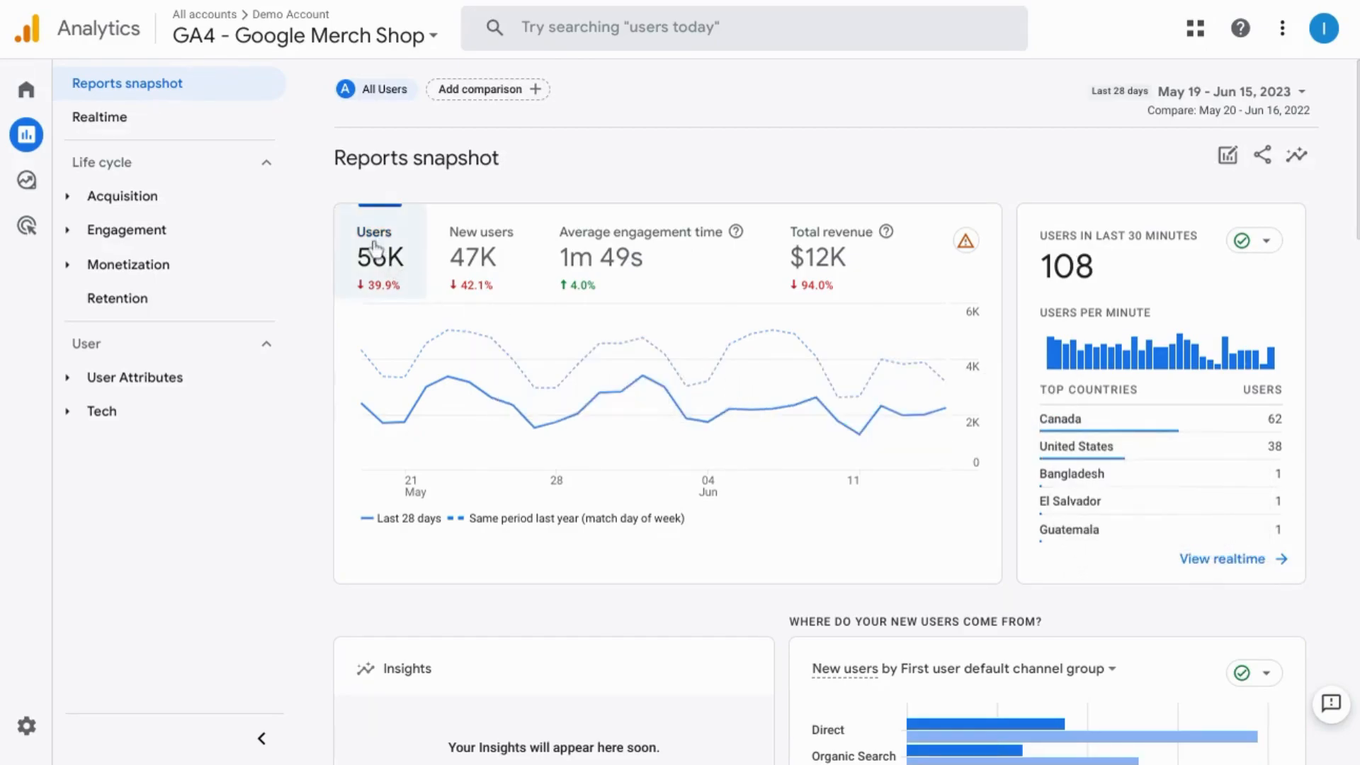
# Step: Open the Realtime report and examine the user map, users per minute and device category breakdown
pyautogui.click(145, 128)
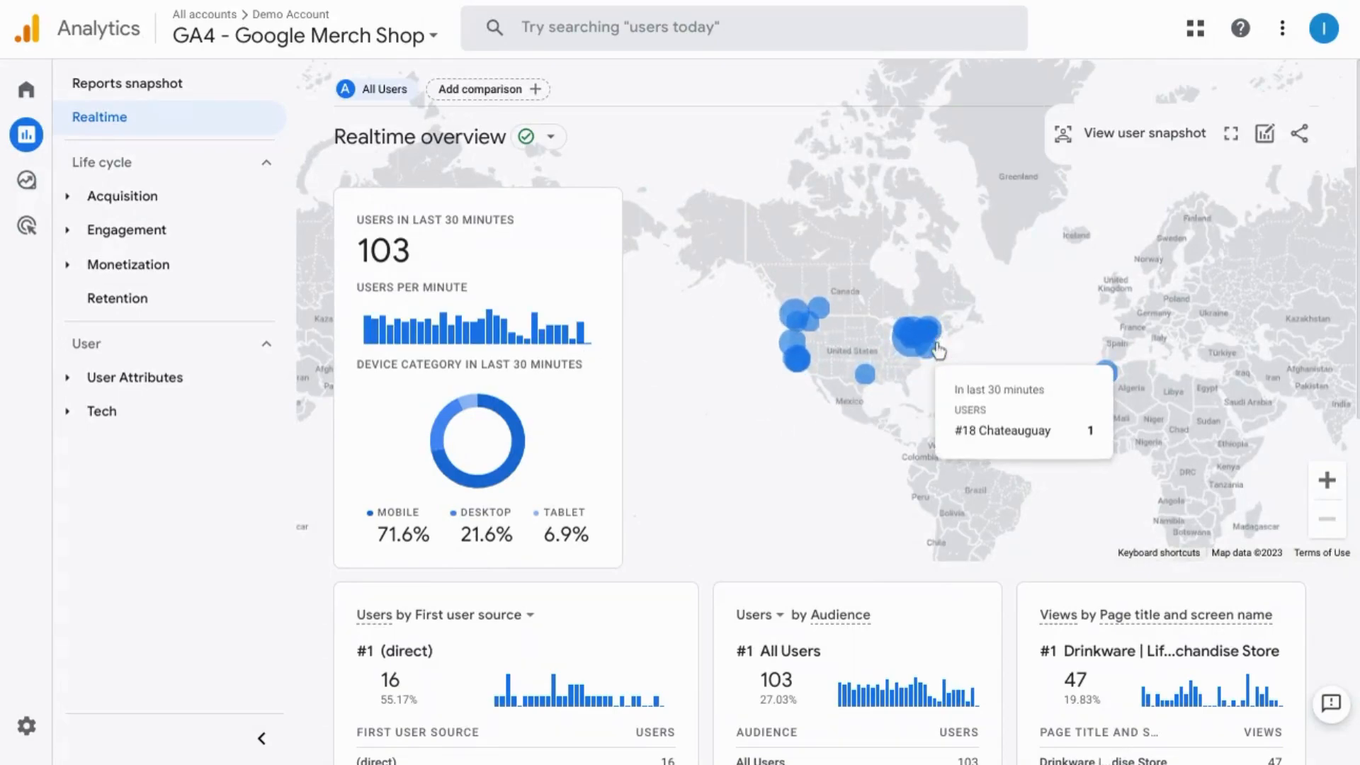
pyautogui.moveTo(920, 361)
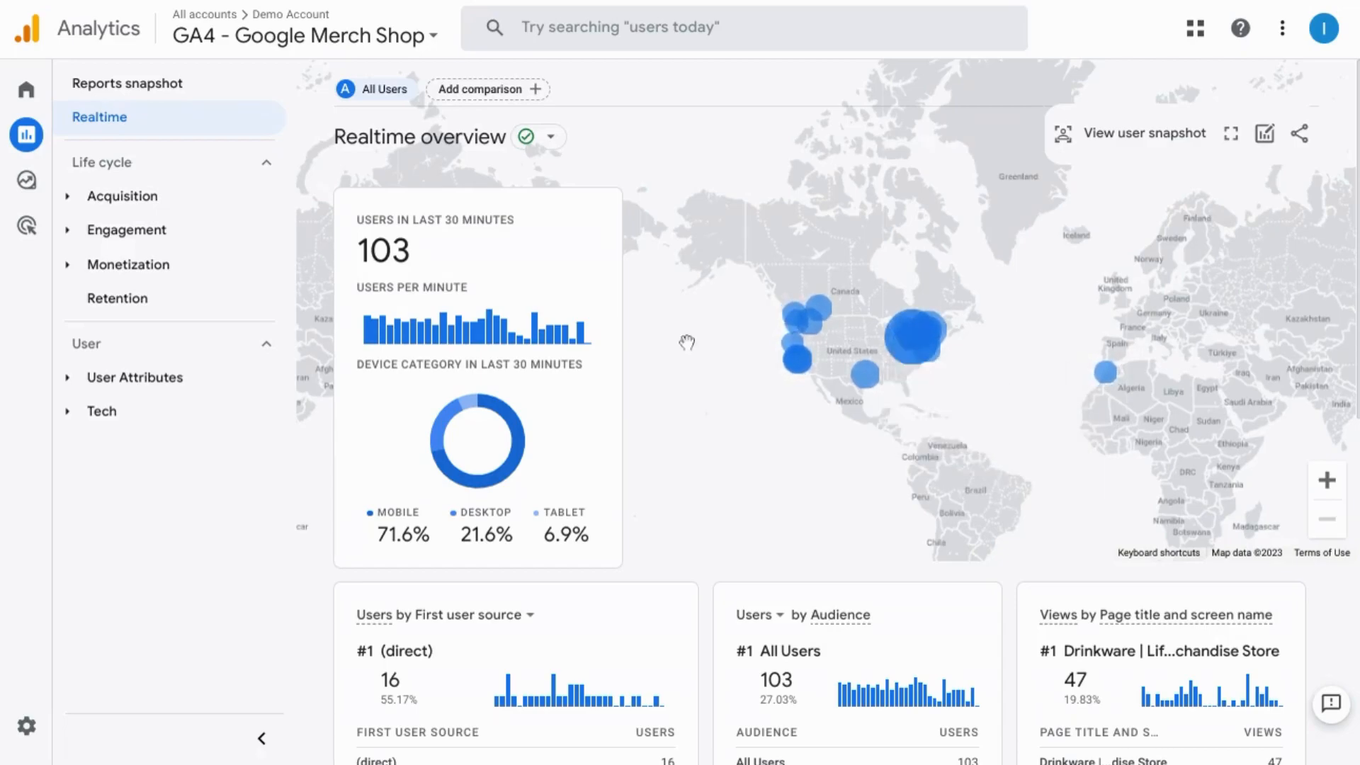
pyautogui.moveTo(392, 329)
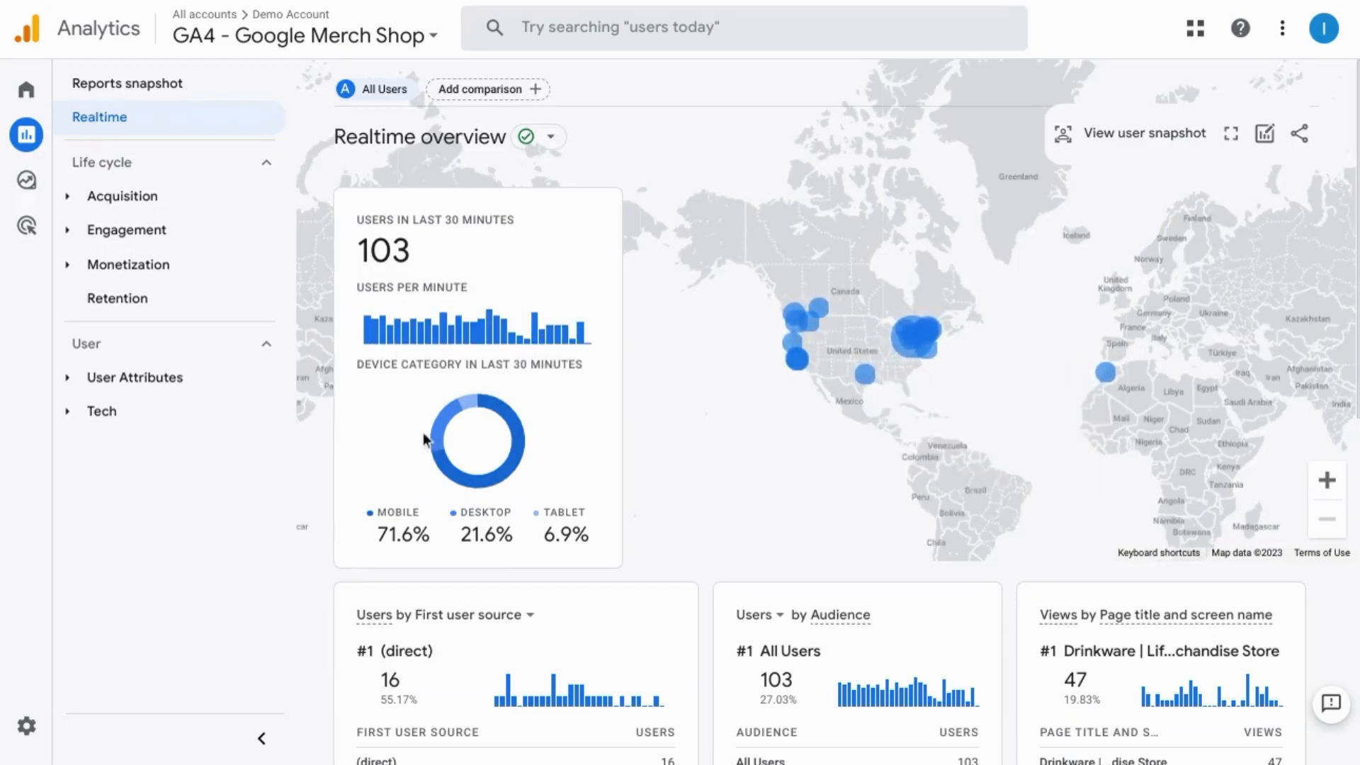
pyautogui.moveTo(439, 444)
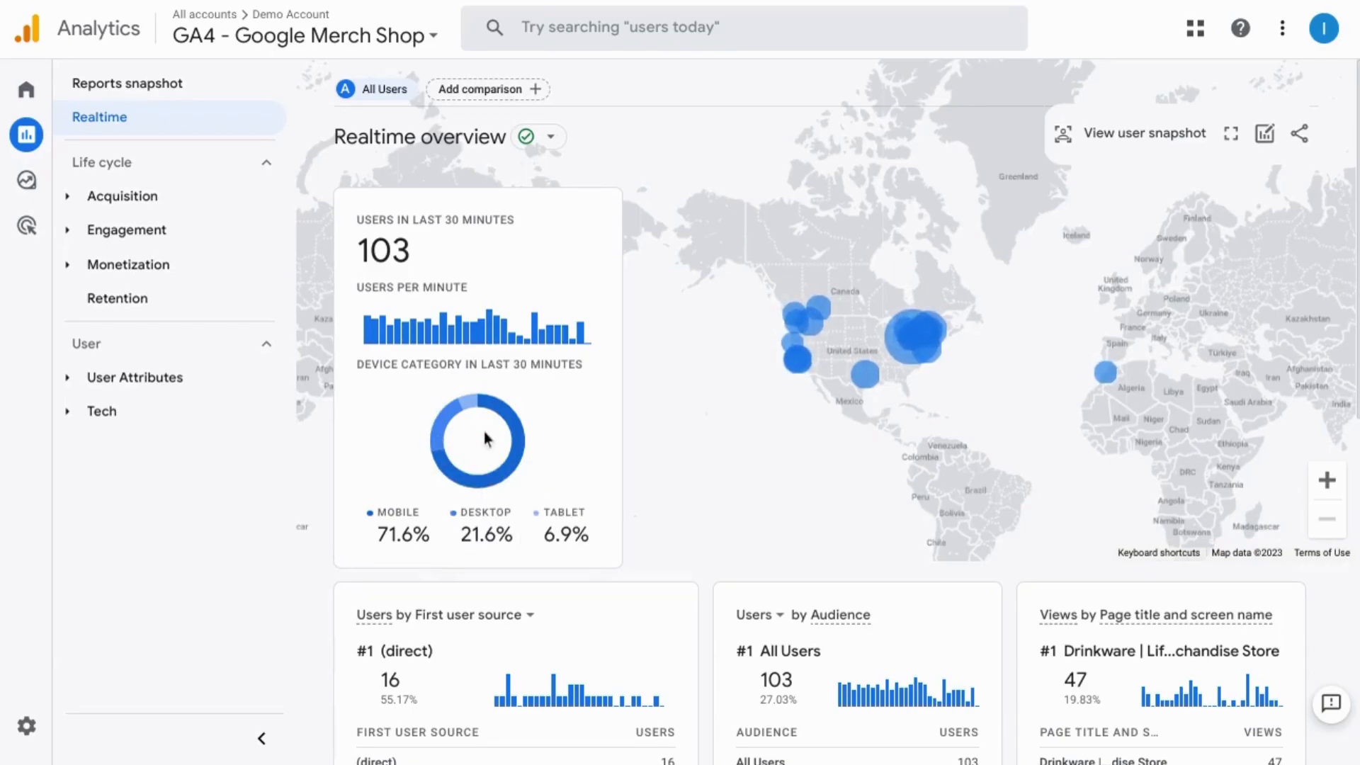
# Step: View a random user's snapshot and inspect the page_location value of the first_visit event
pyautogui.click(1104, 144)
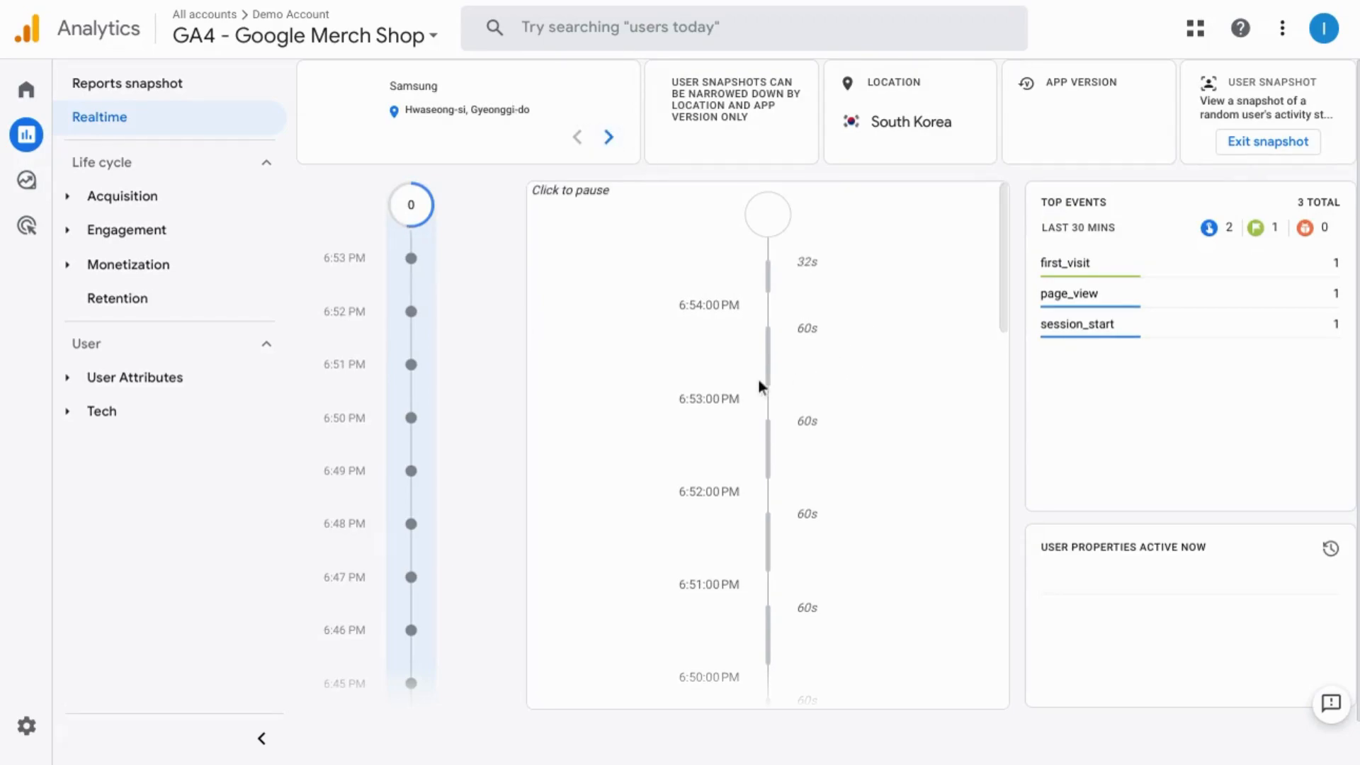
pyautogui.click(1101, 281)
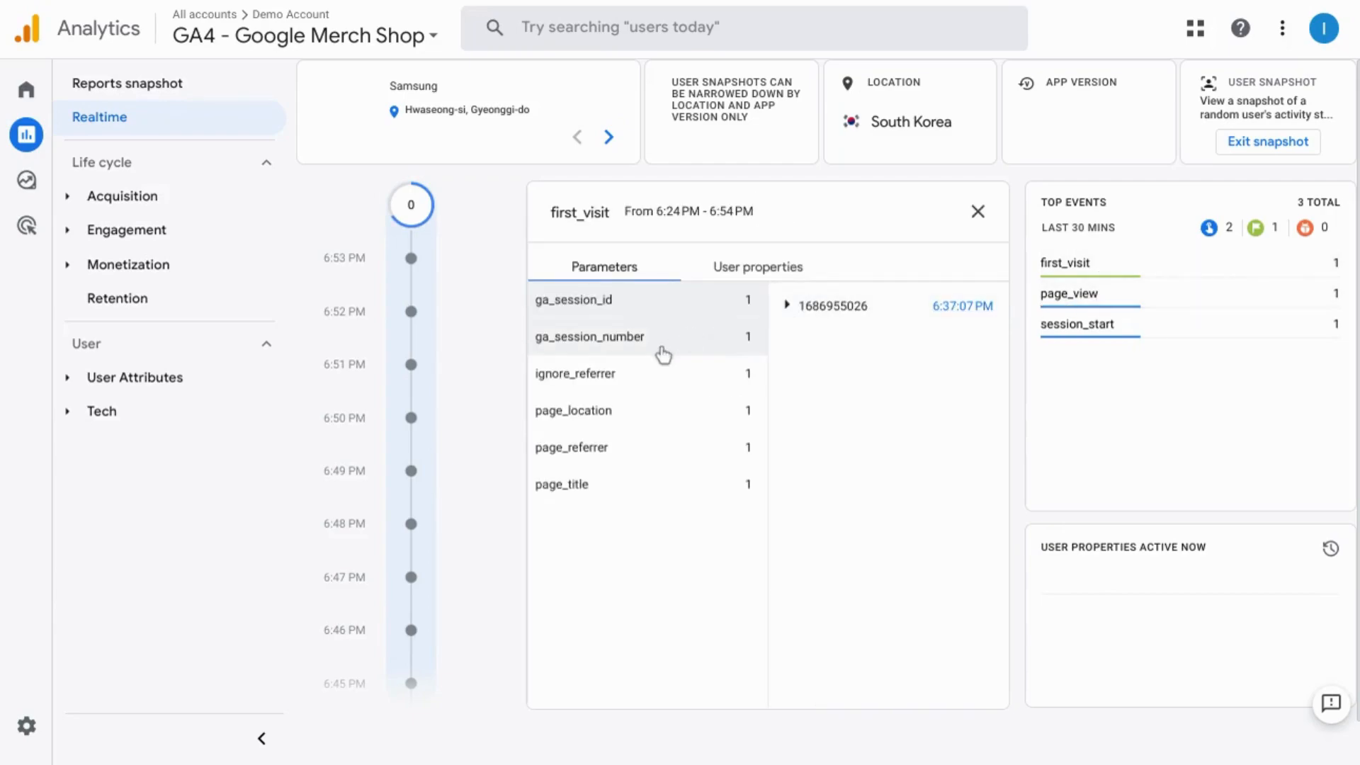
pyautogui.click(632, 417)
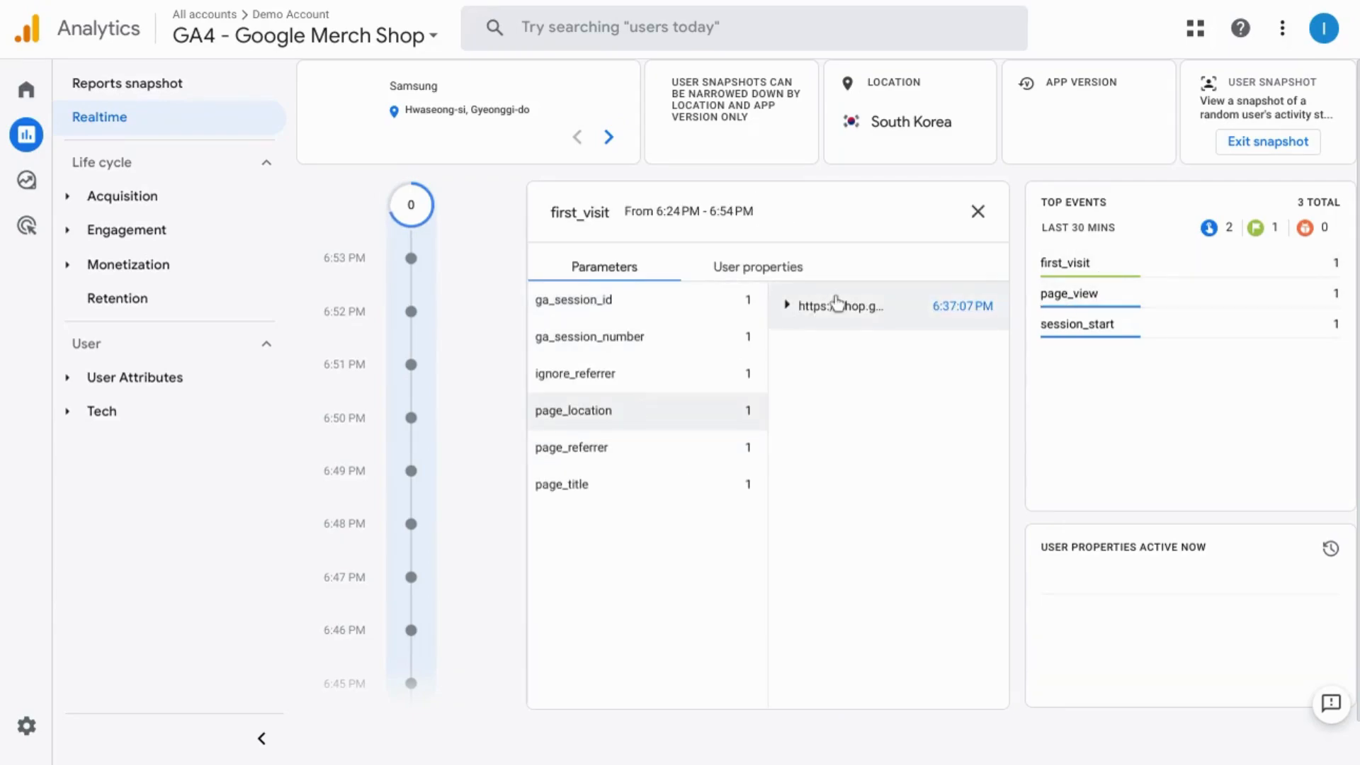
pyautogui.click(790, 309)
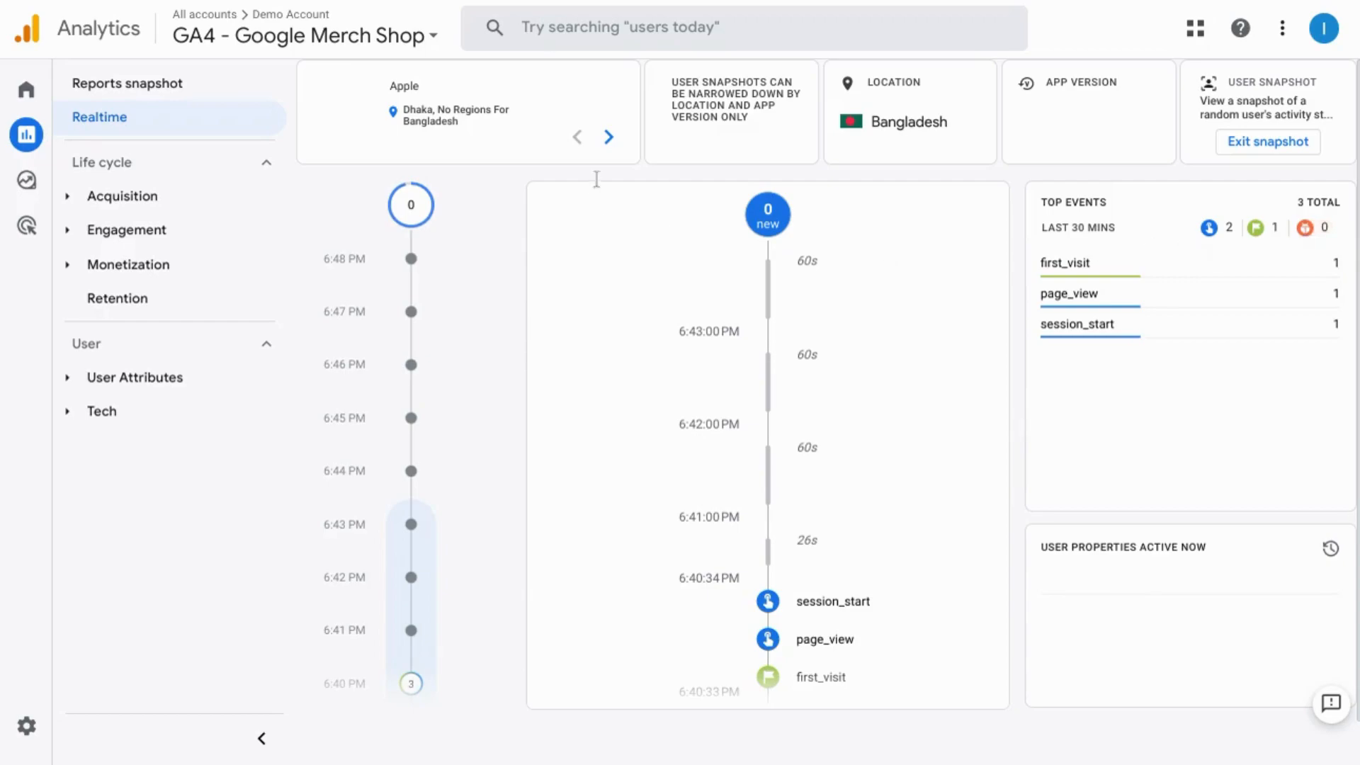
# Step: Browse two more users' snapshots and exit back to the Realtime overview
pyautogui.click(609, 138)
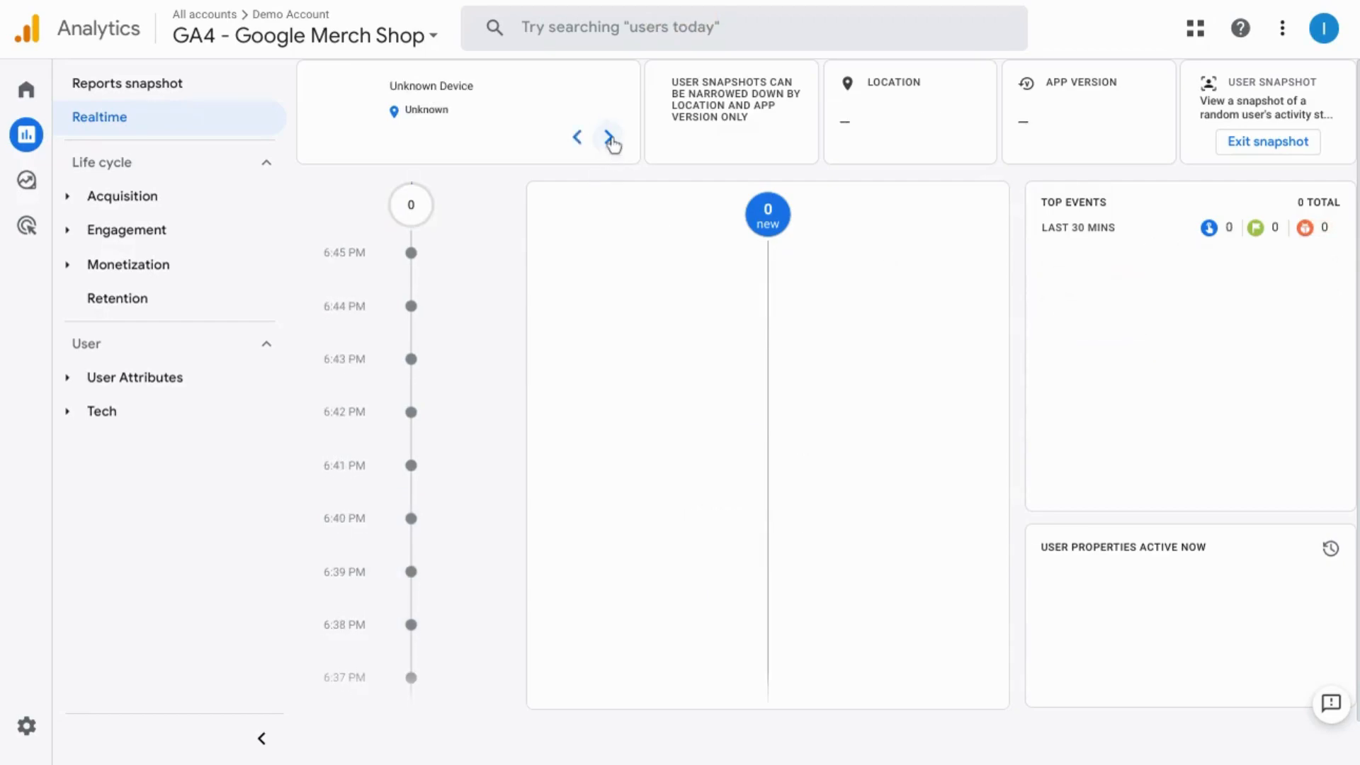
pyautogui.click(611, 139)
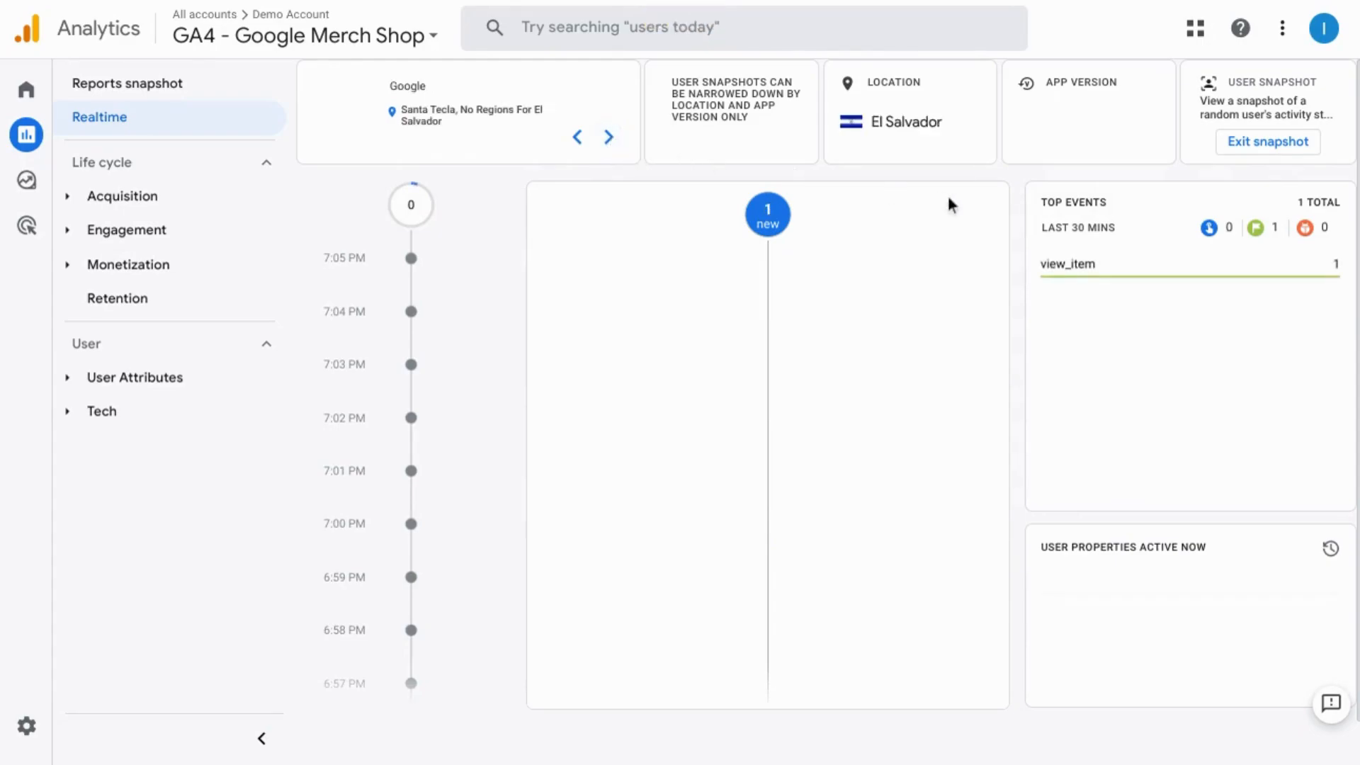
pyautogui.click(1250, 142)
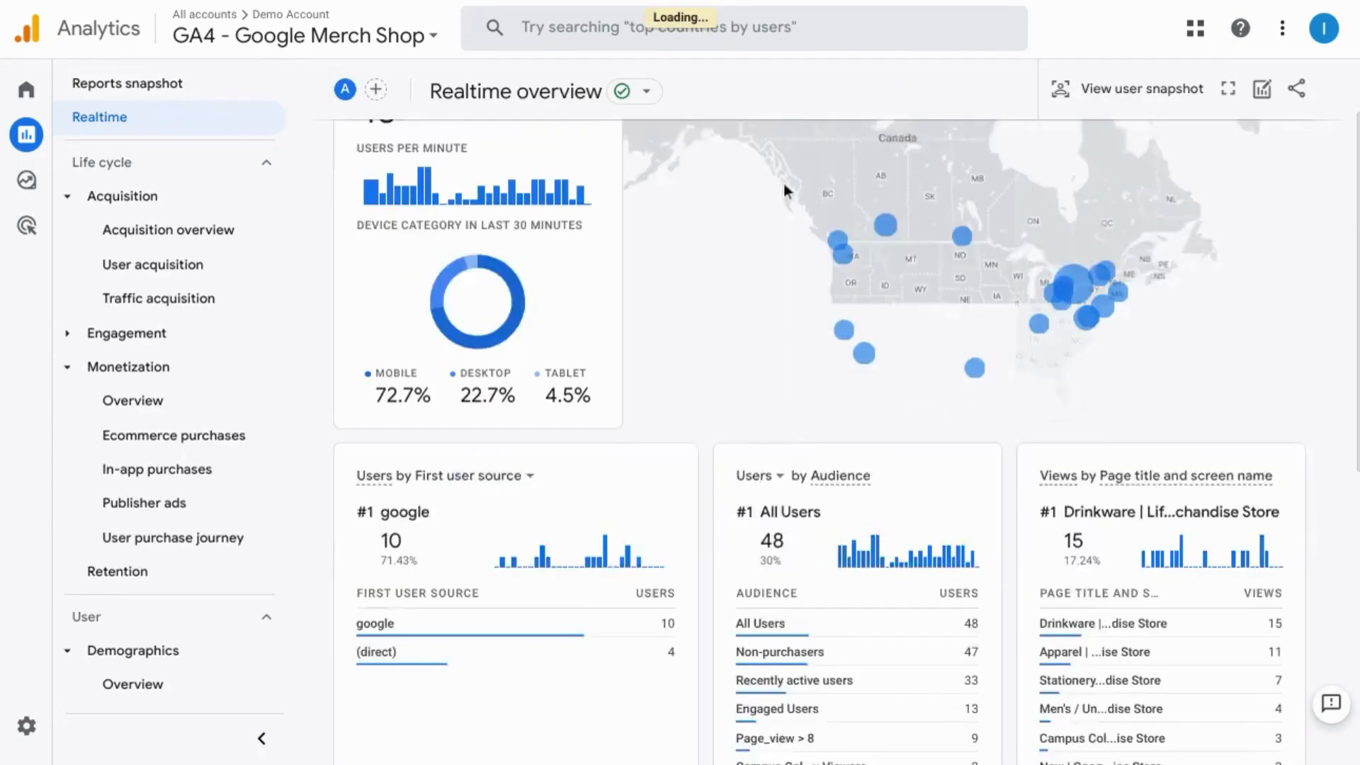
# Step: Review the realtime cards for first user source and audience, and show the second page of the page title and screen name list
pyautogui.scroll(-2, 786, 191)
pyautogui.scroll(-1, 784, 190)
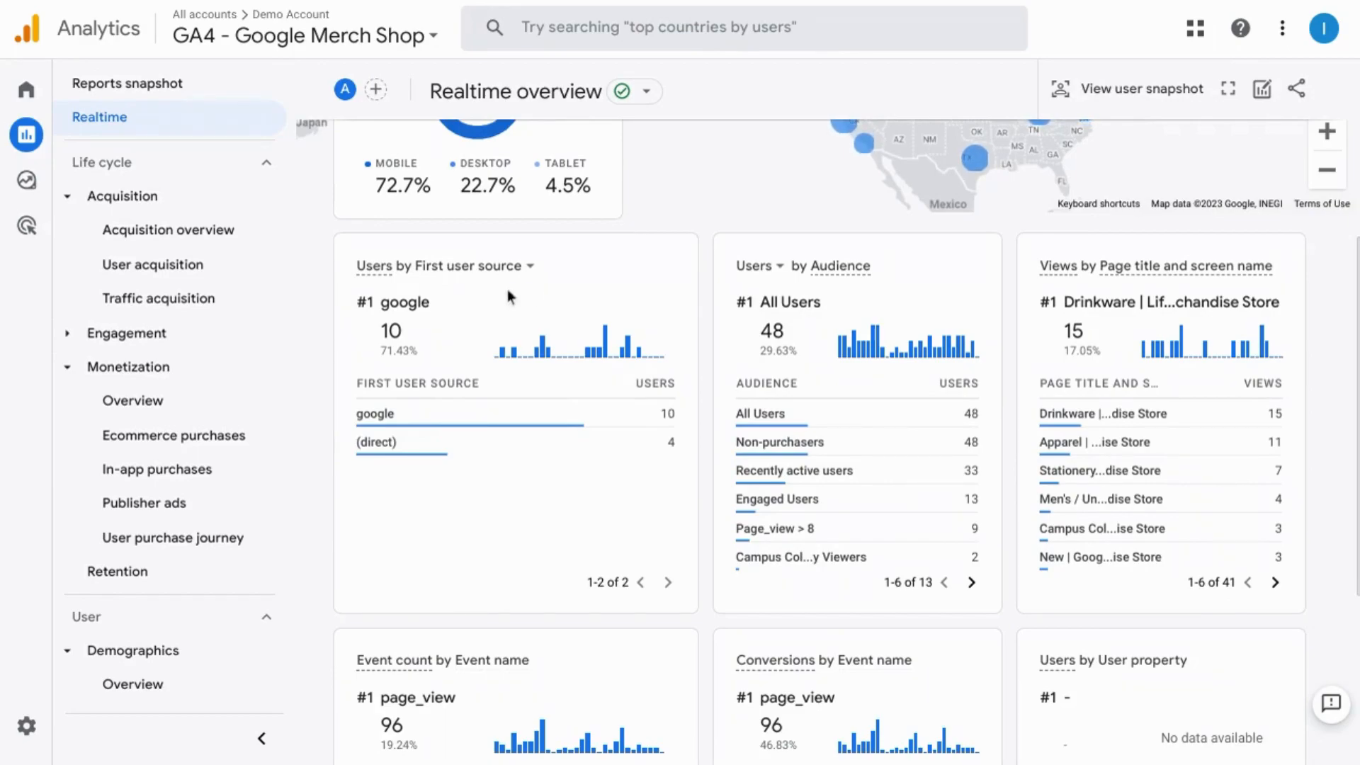
pyautogui.moveTo(519, 273)
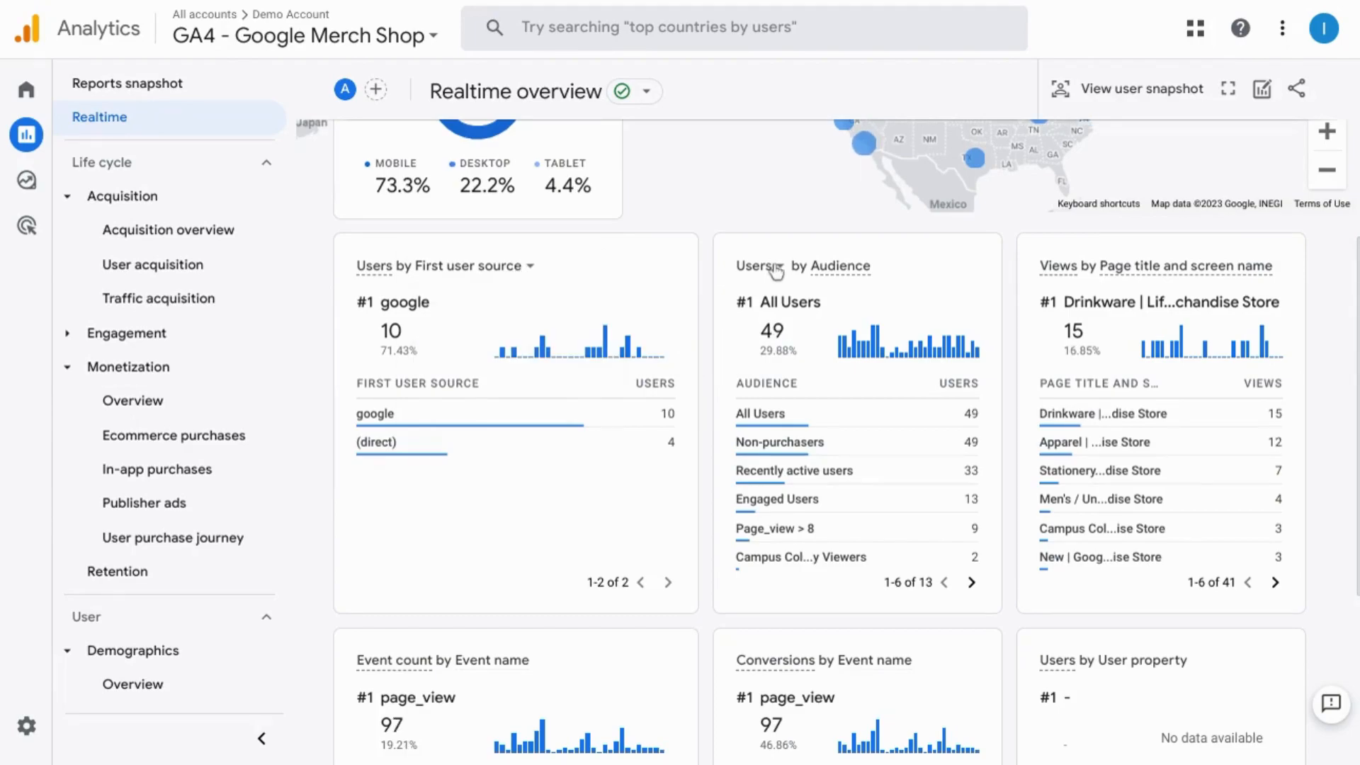
pyautogui.moveTo(777, 271)
pyautogui.moveTo(818, 460)
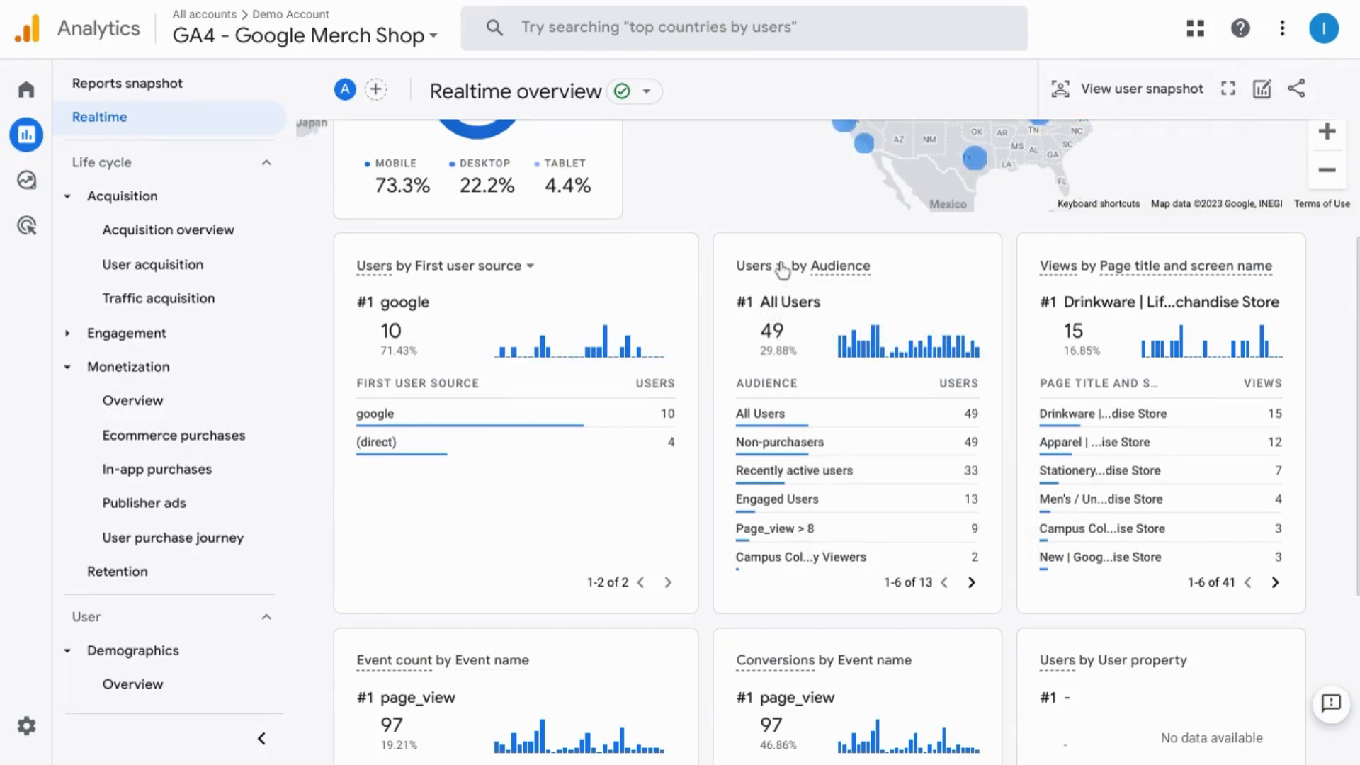
pyautogui.scroll(-1, 1031, 343)
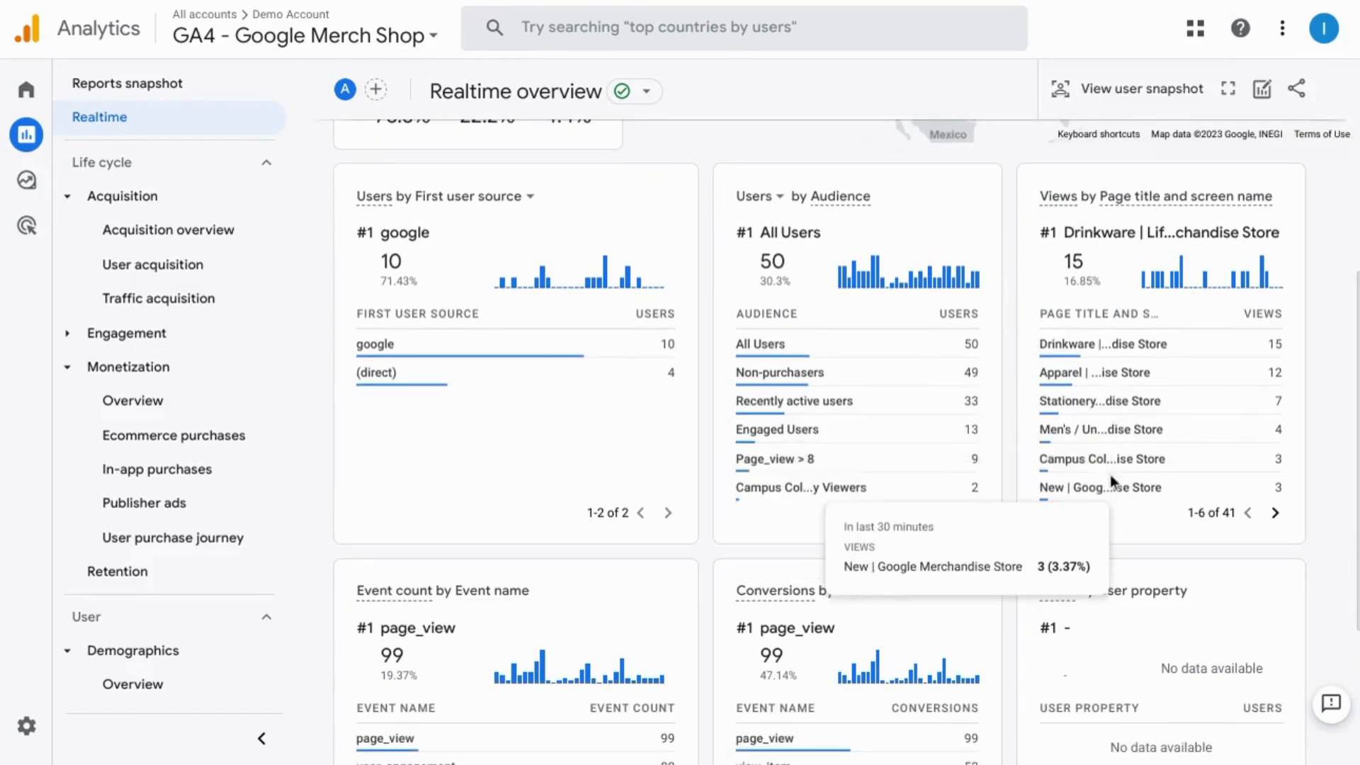
pyautogui.click(1275, 512)
# Step: Examine the realtime Event count and Conversions cards by event name, and select the session_start event
pyautogui.scroll(-4, 462, 361)
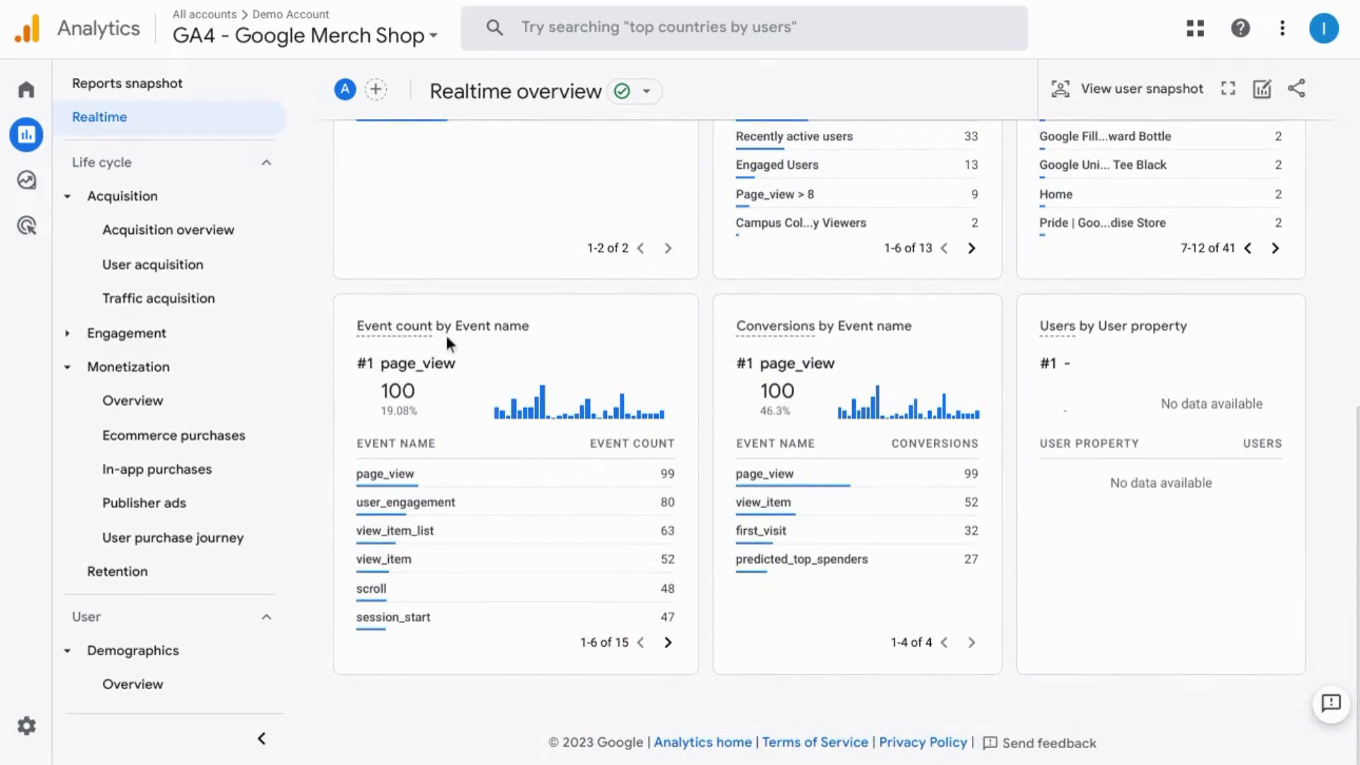
pyautogui.moveTo(398, 516)
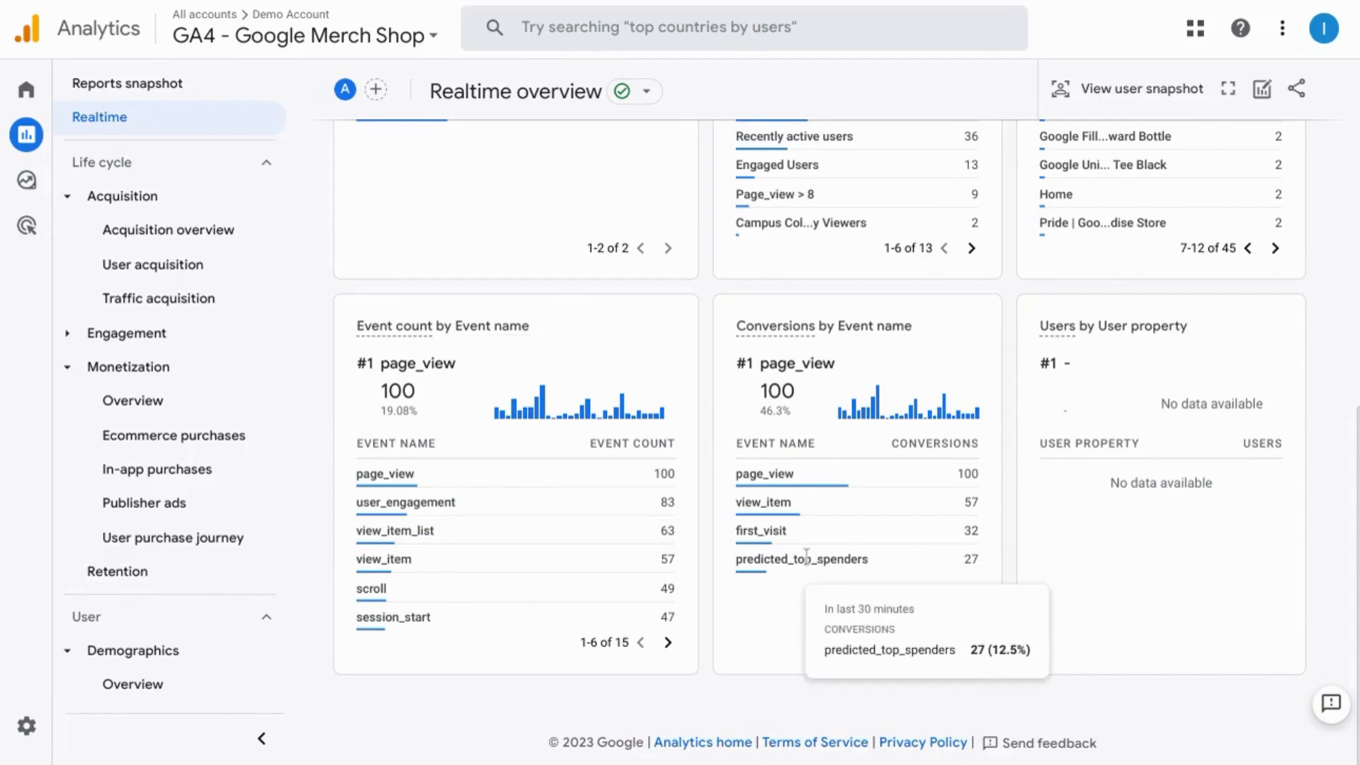
pyautogui.scroll(3, 707, 348)
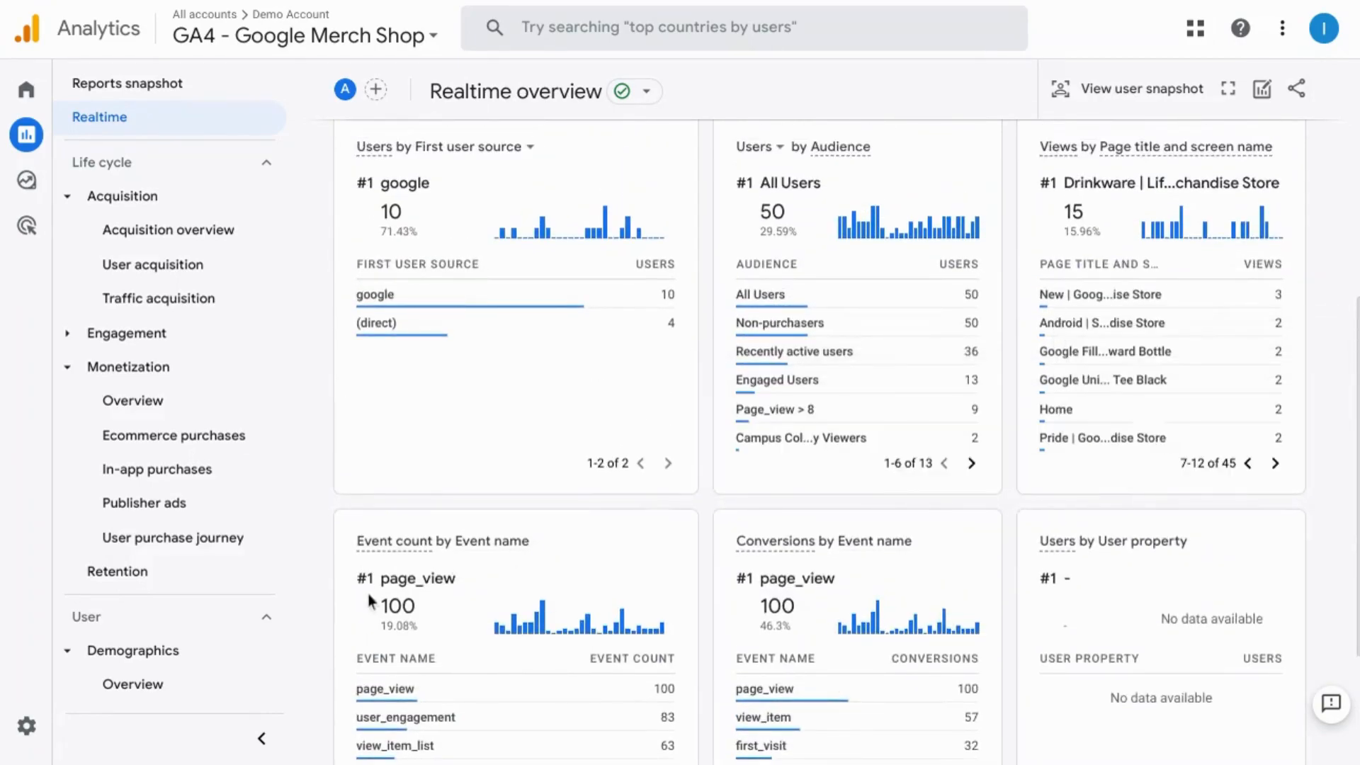
pyautogui.scroll(-2, 379, 535)
pyautogui.scroll(-1, 404, 484)
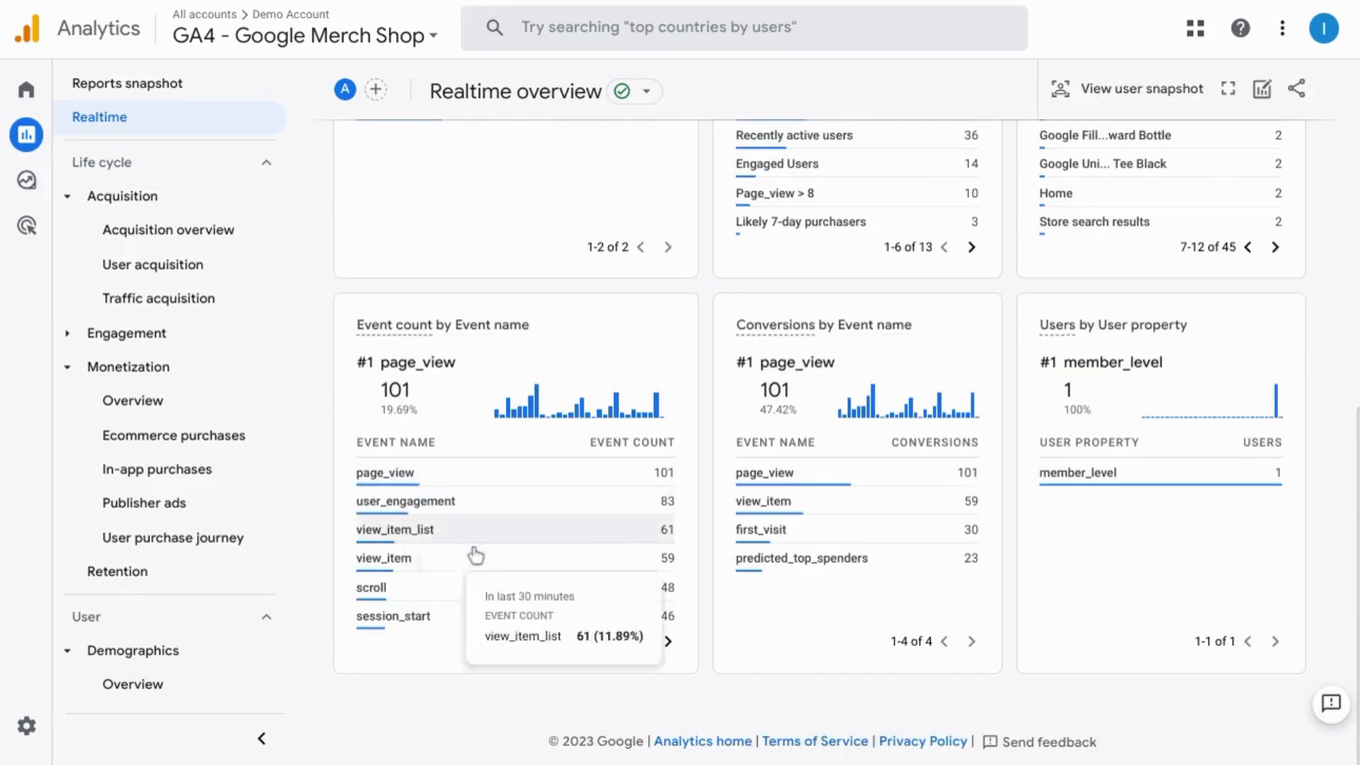
pyautogui.click(393, 616)
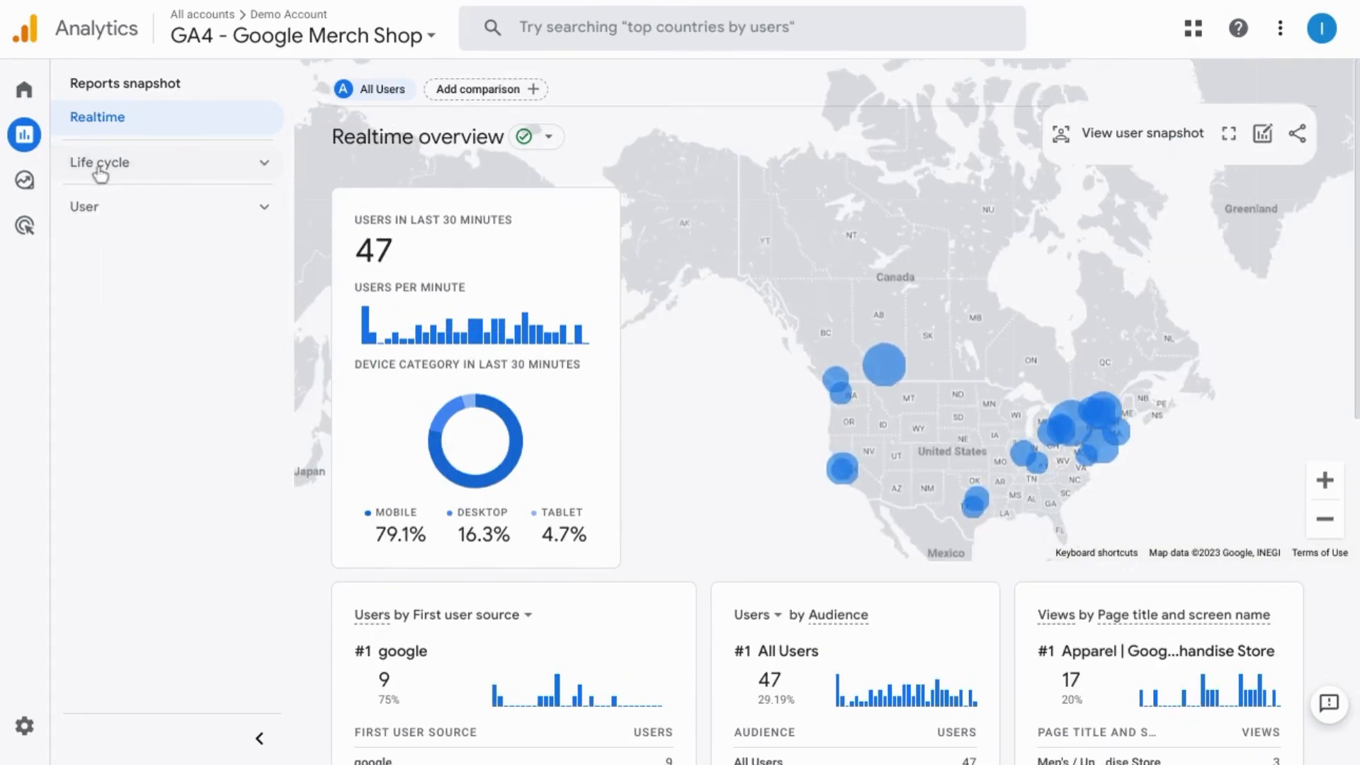
# Step: Expand the Life cycle and User report collections, including the Demographics and Tech topics, to show all their reports
pyautogui.click(269, 167)
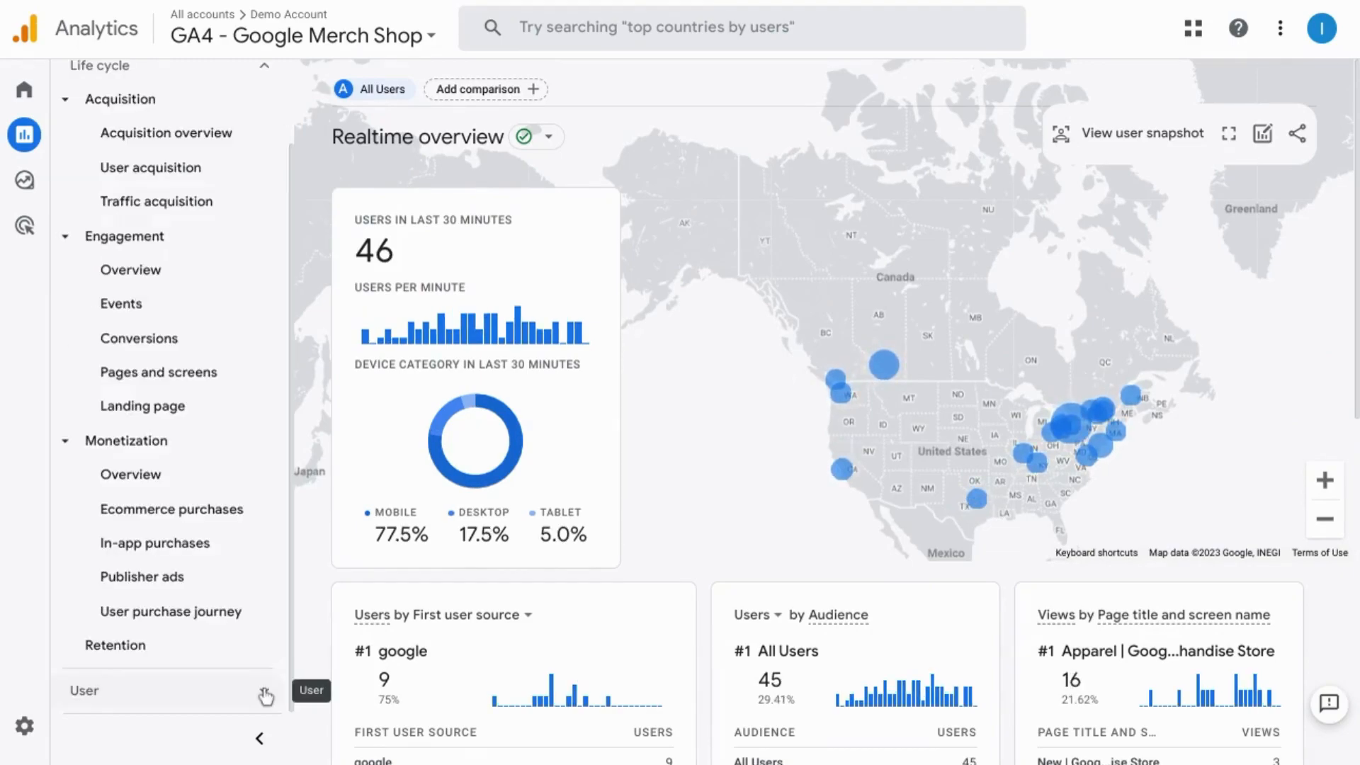
pyautogui.click(266, 696)
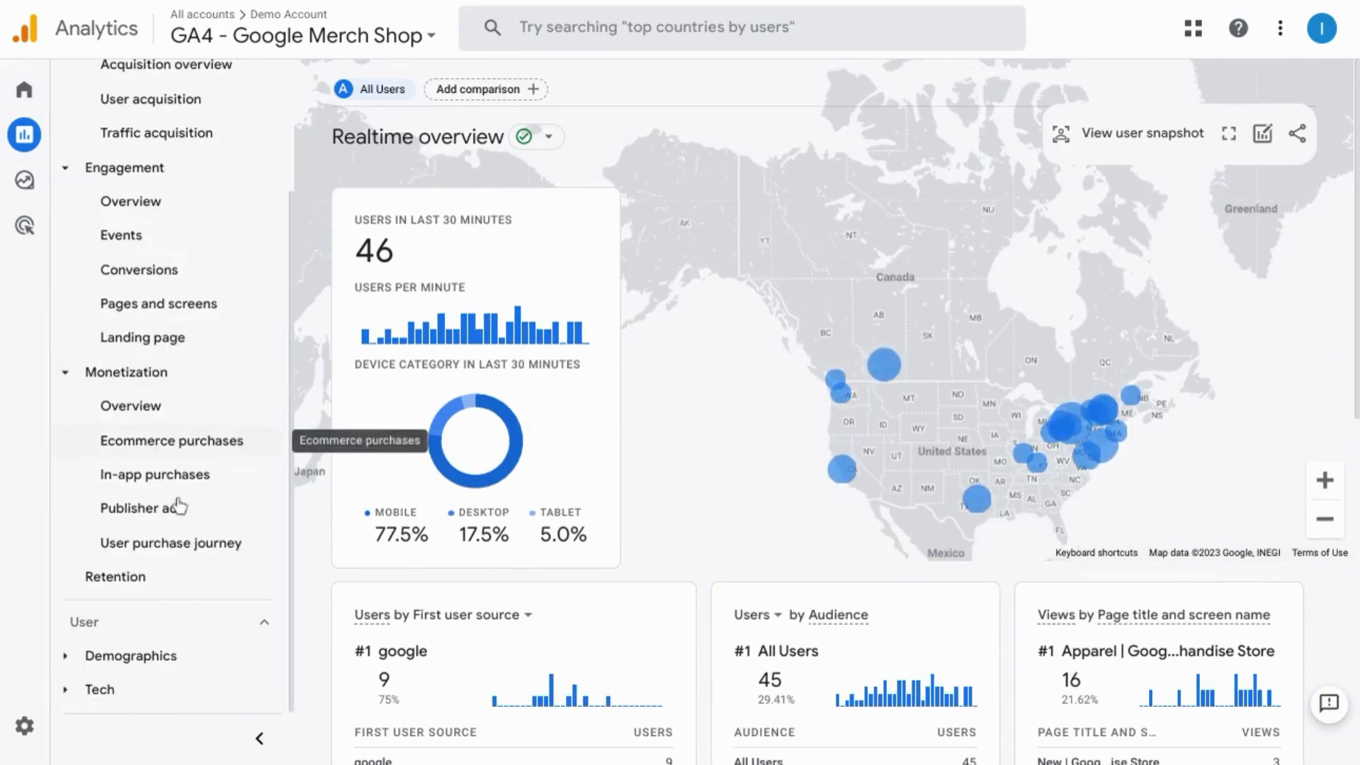
pyautogui.click(68, 658)
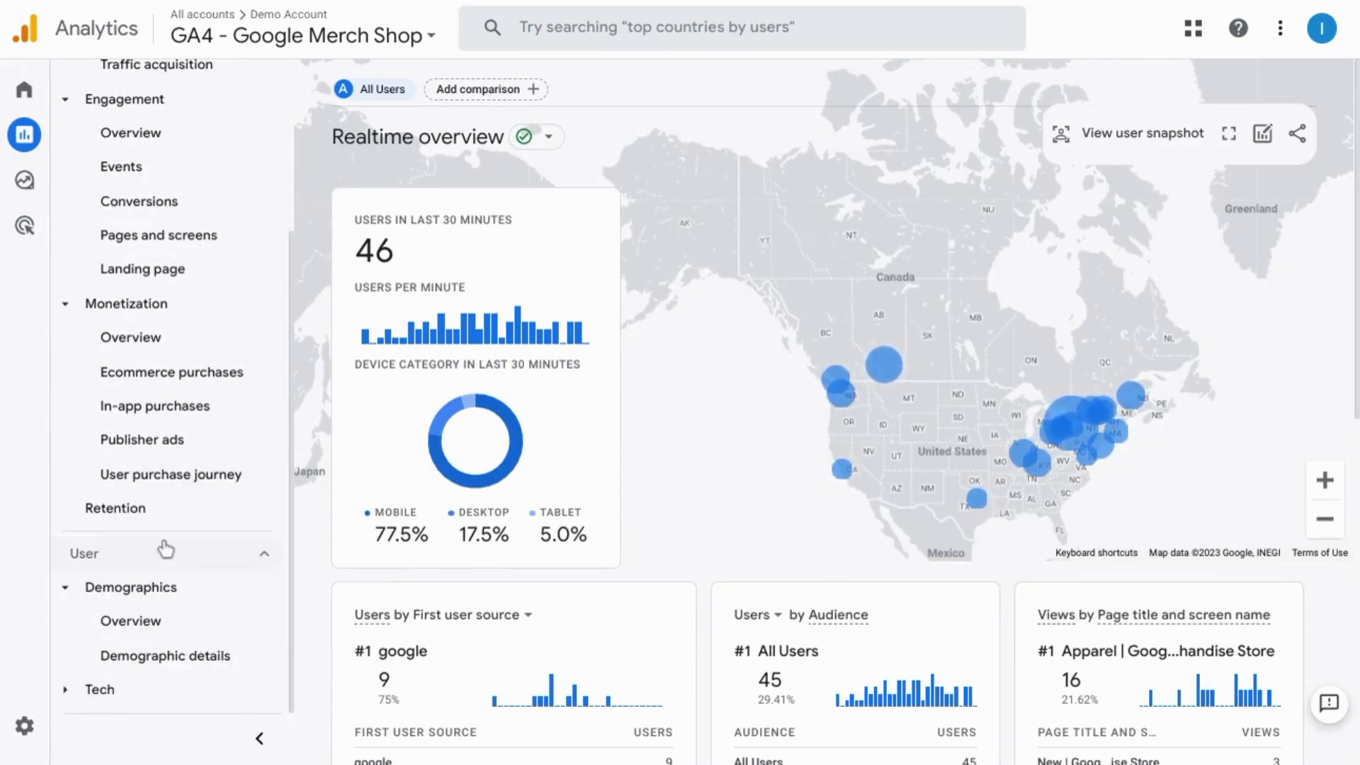
pyautogui.click(65, 690)
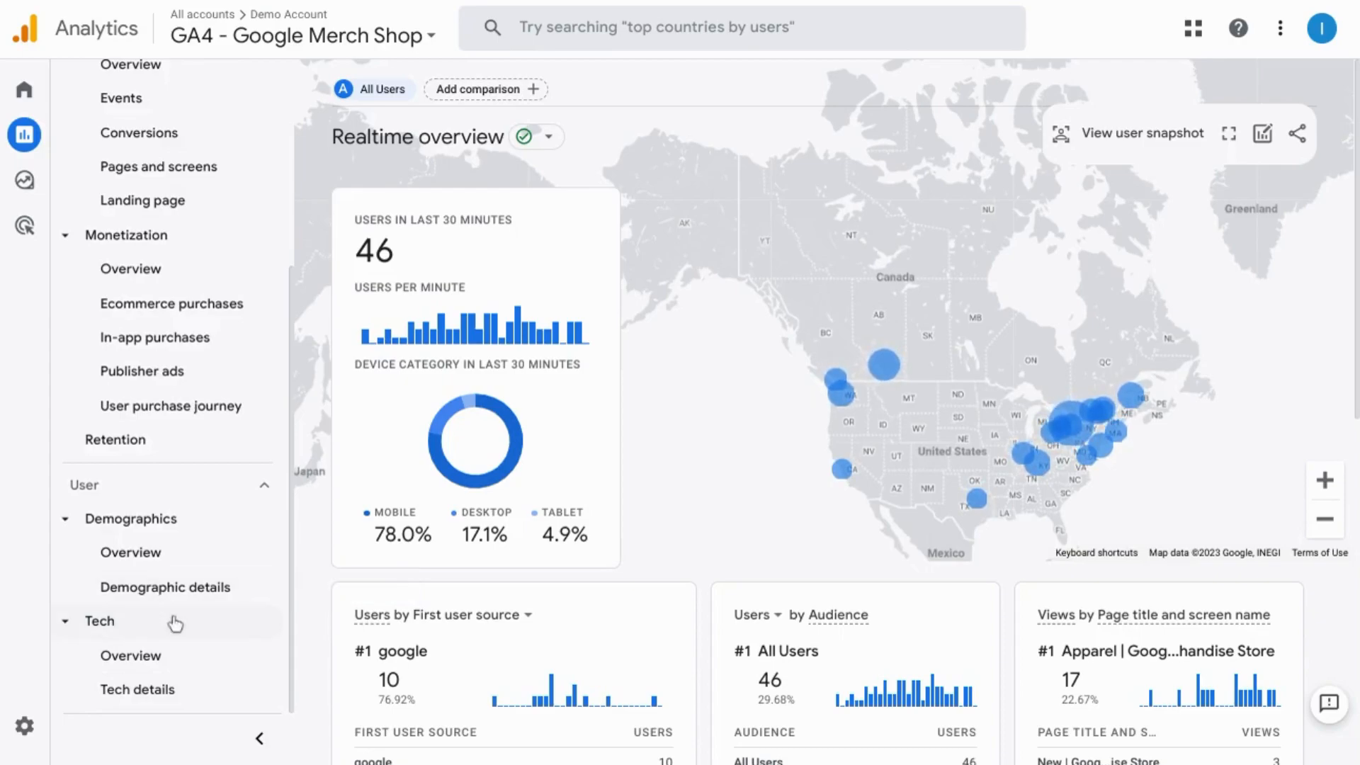
pyautogui.scroll(1, 169, 423)
pyautogui.scroll(3, 169, 423)
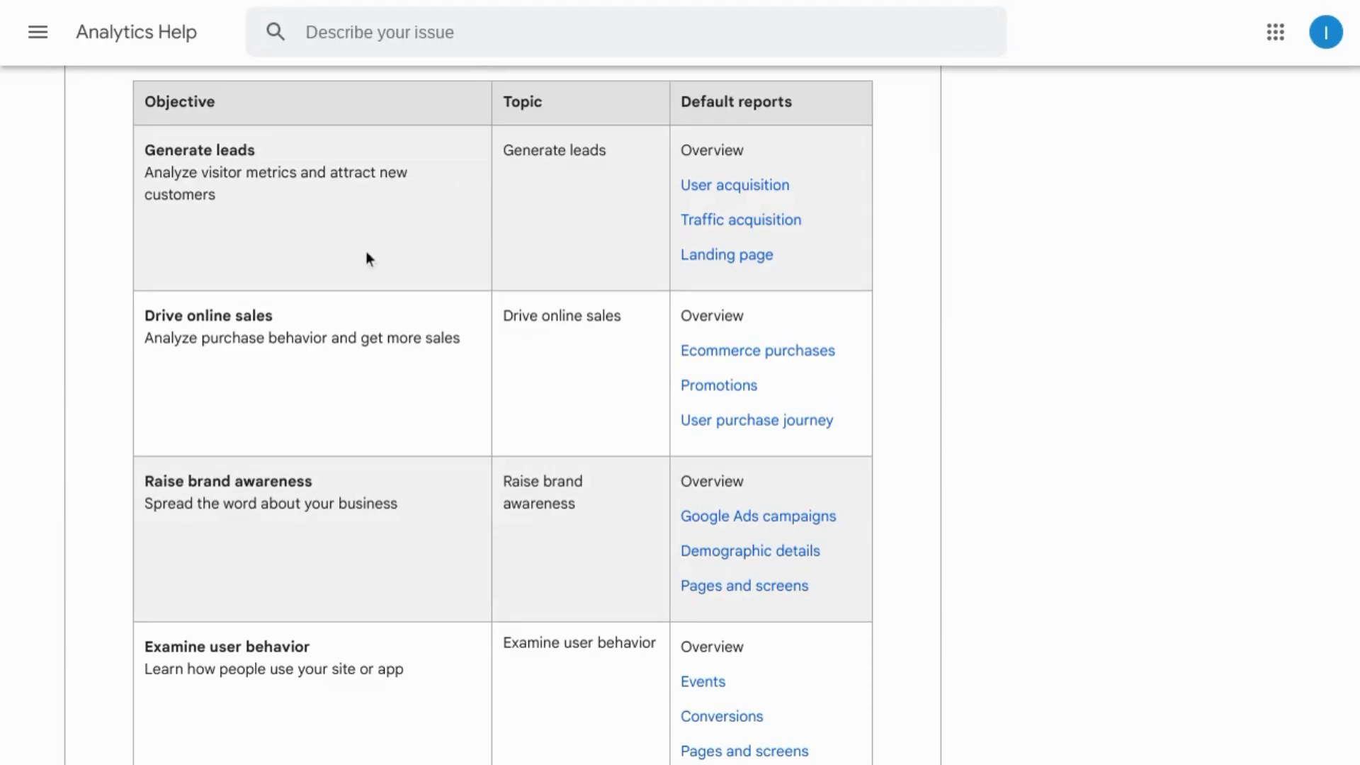
# Step: Switch to the Analytics Help page and examine the table of business objectives, topics and their default reports
pyautogui.scroll(-2, 366, 253)
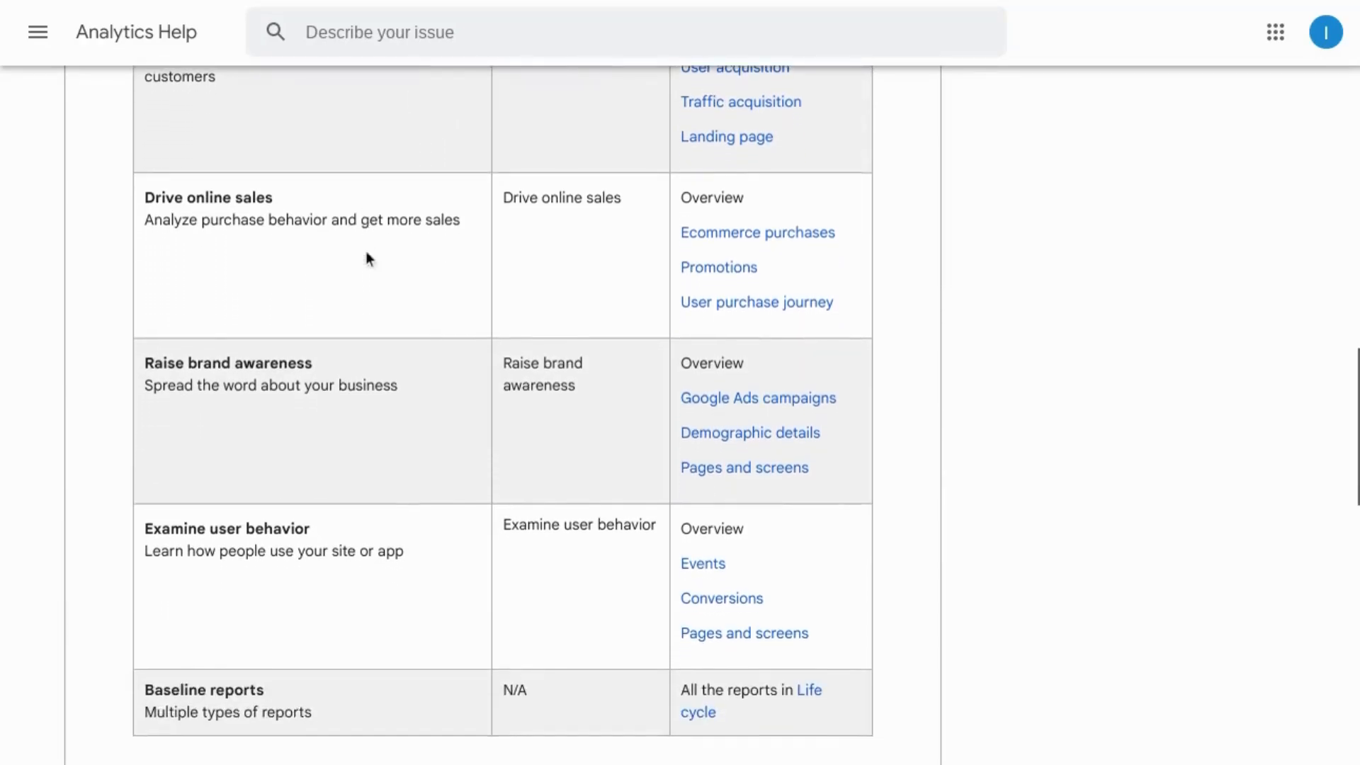
pyautogui.scroll(1, 367, 252)
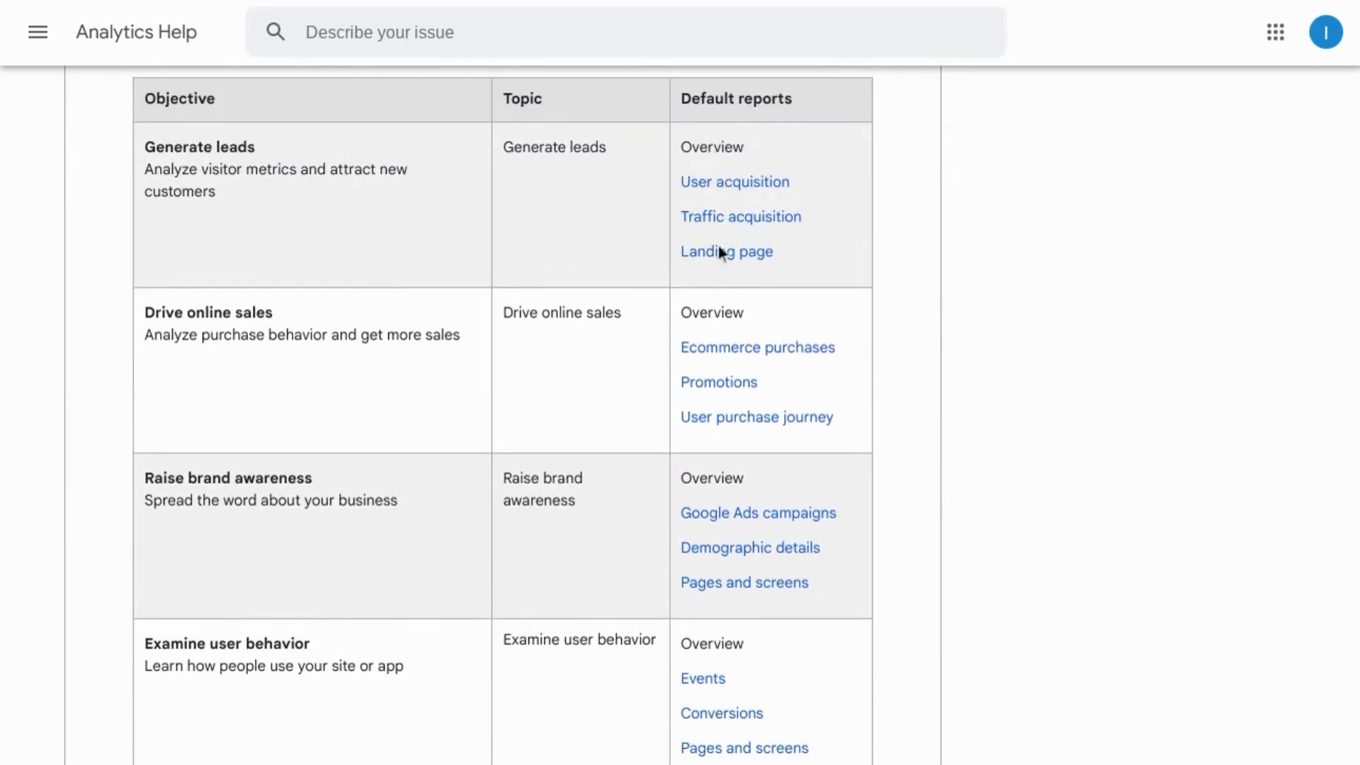
pyautogui.scroll(-2, 762, 628)
pyautogui.scroll(2, 763, 624)
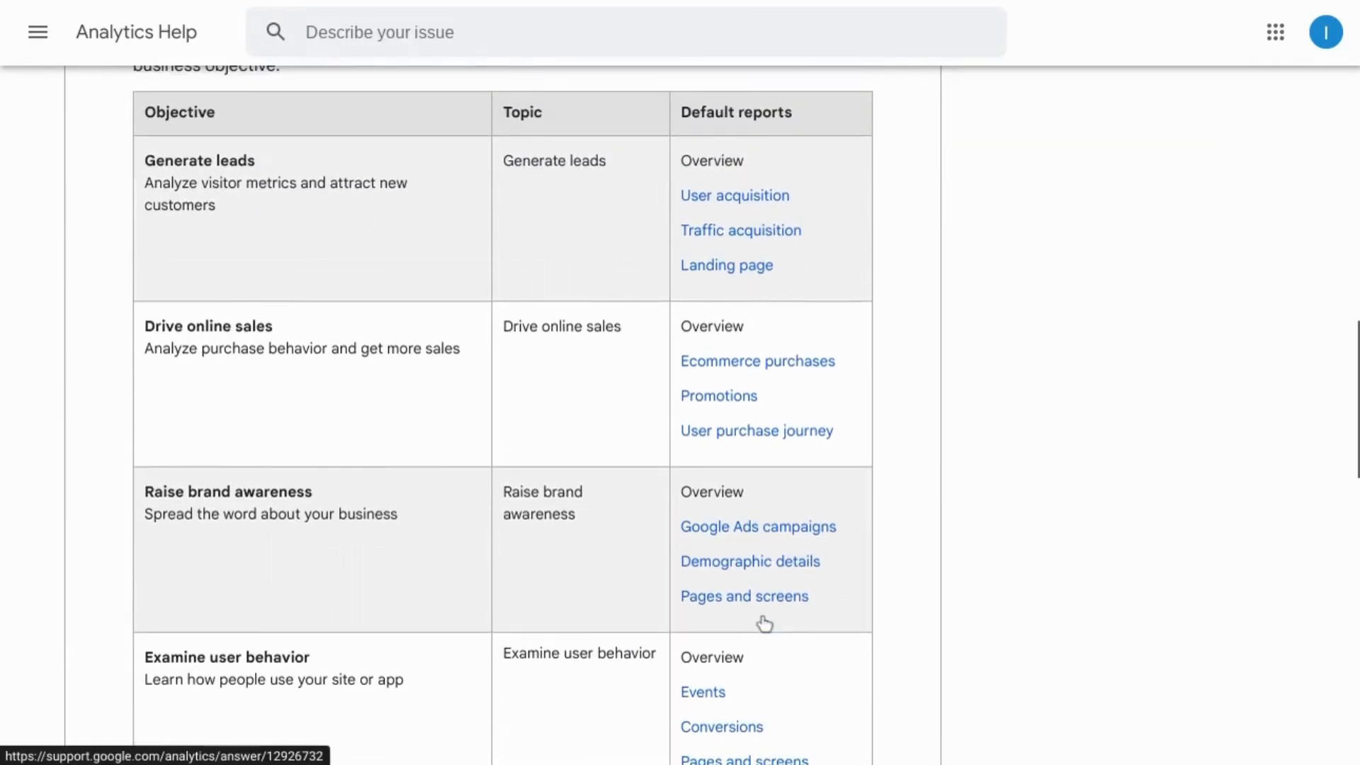
pyautogui.scroll(-1, 764, 623)
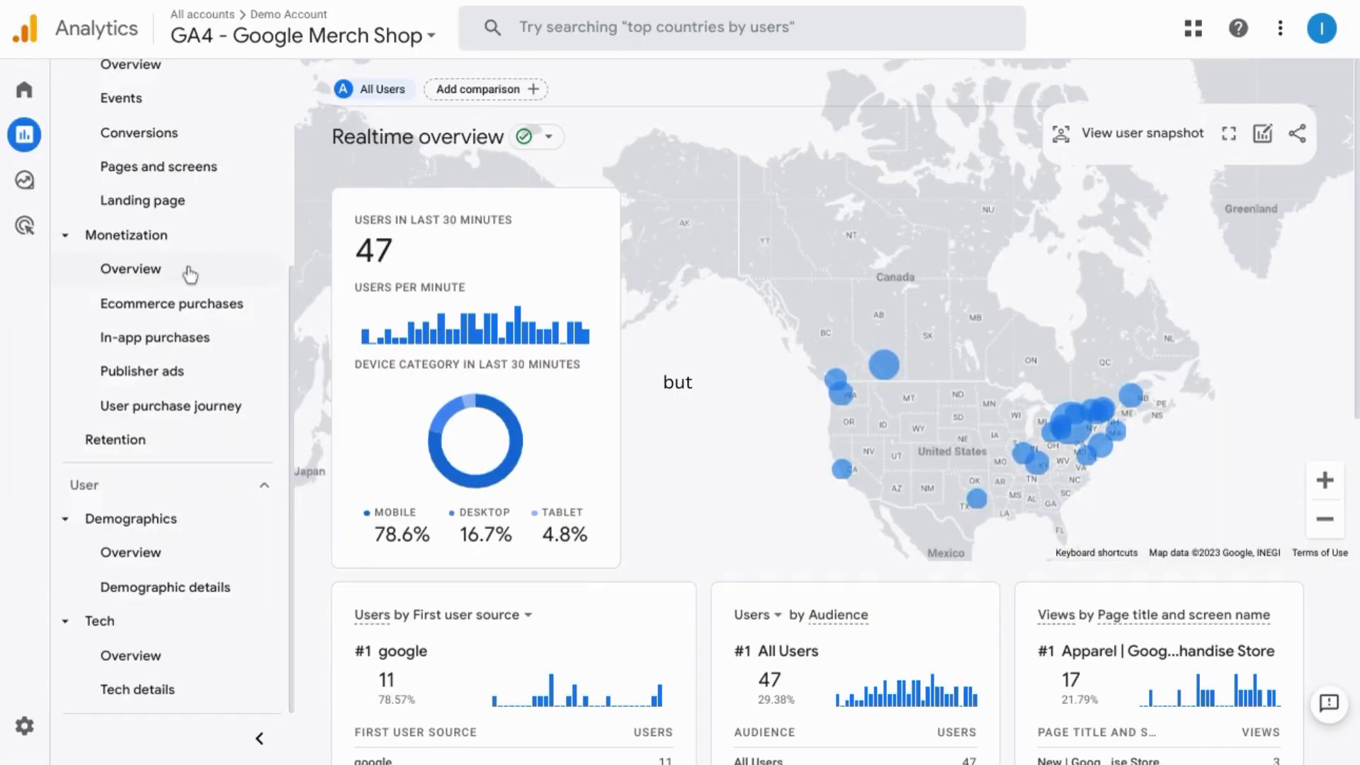
# Step: Return to Google Analytics, open the Acquisition overview report and examine its new users and sessions cards
pyautogui.scroll(1, 204, 544)
pyautogui.scroll(3, 203, 543)
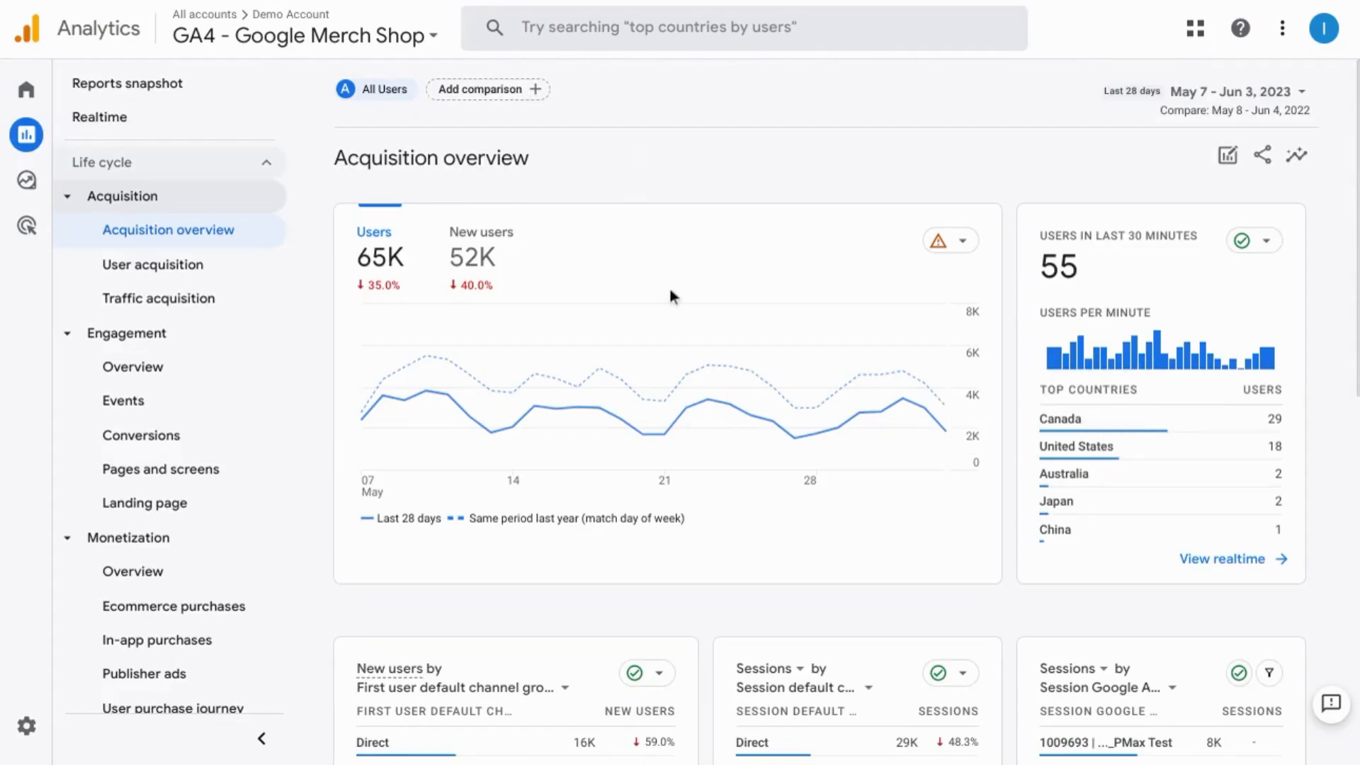
pyautogui.scroll(-5, 672, 296)
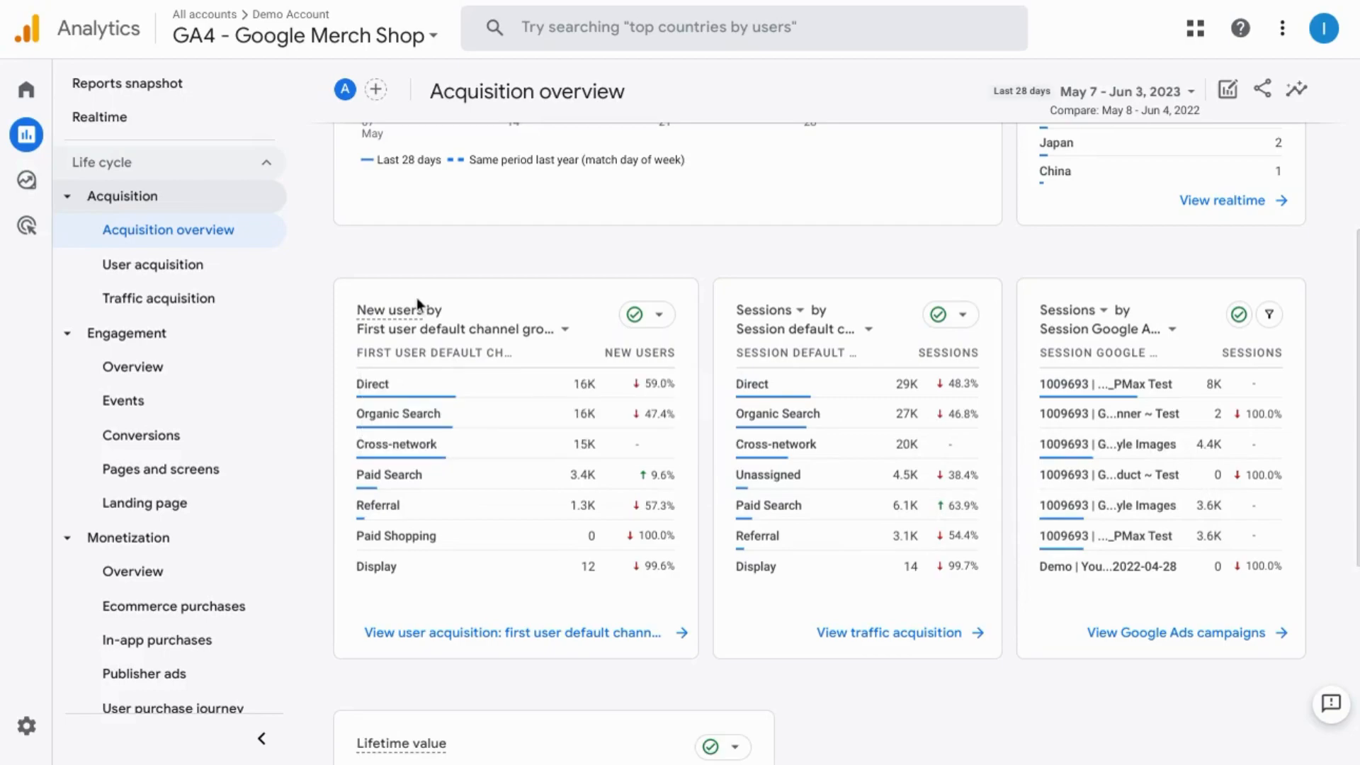
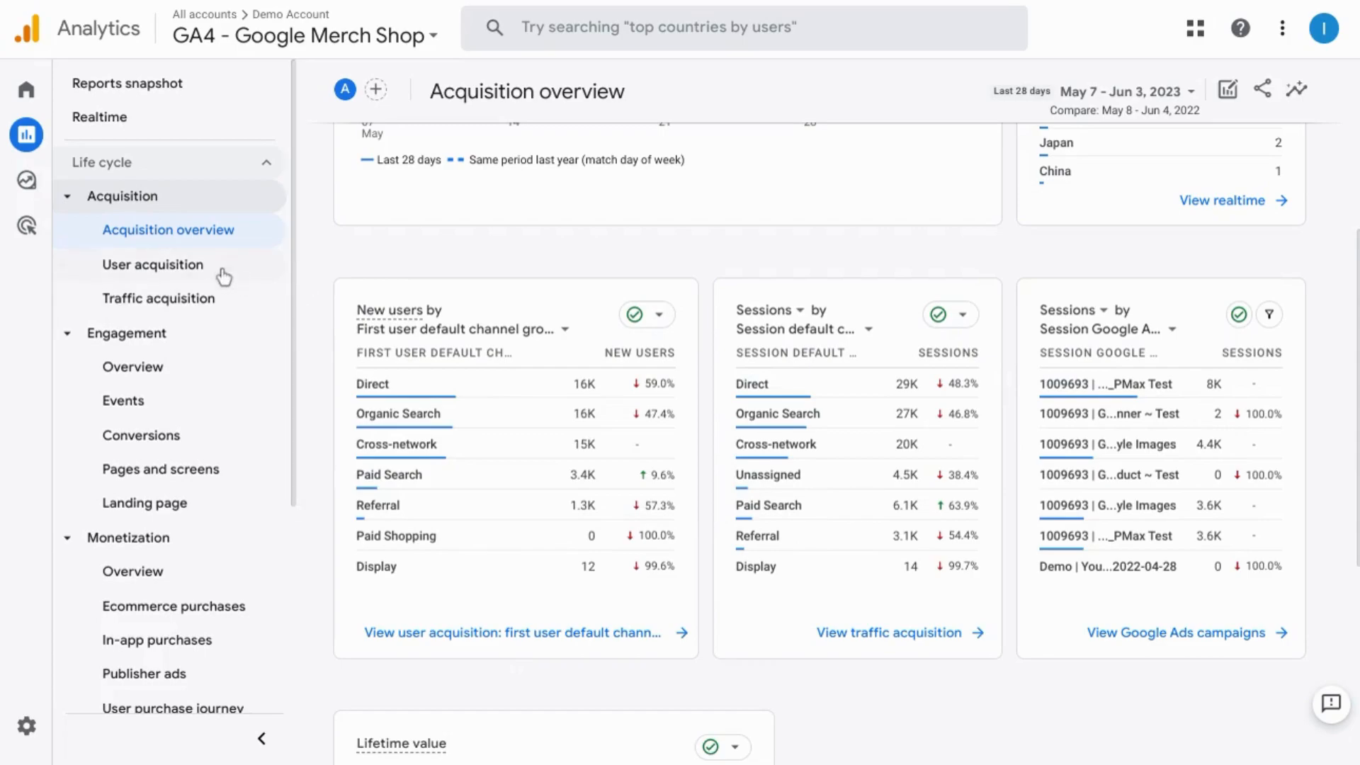
# Step: Open the User acquisition report and examine its new users charts by first user default channel group
pyautogui.moveTo(830, 385)
pyautogui.click(194, 264)
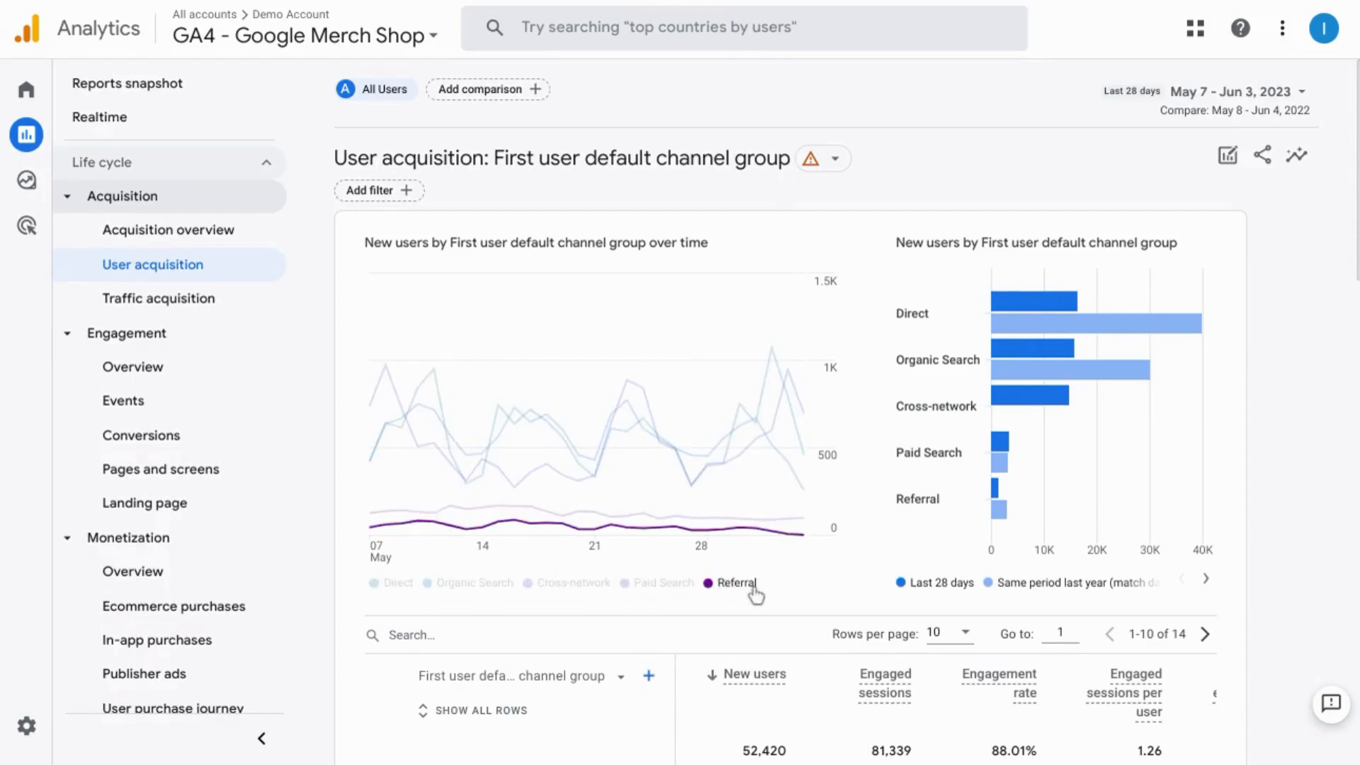
pyautogui.moveTo(686, 507)
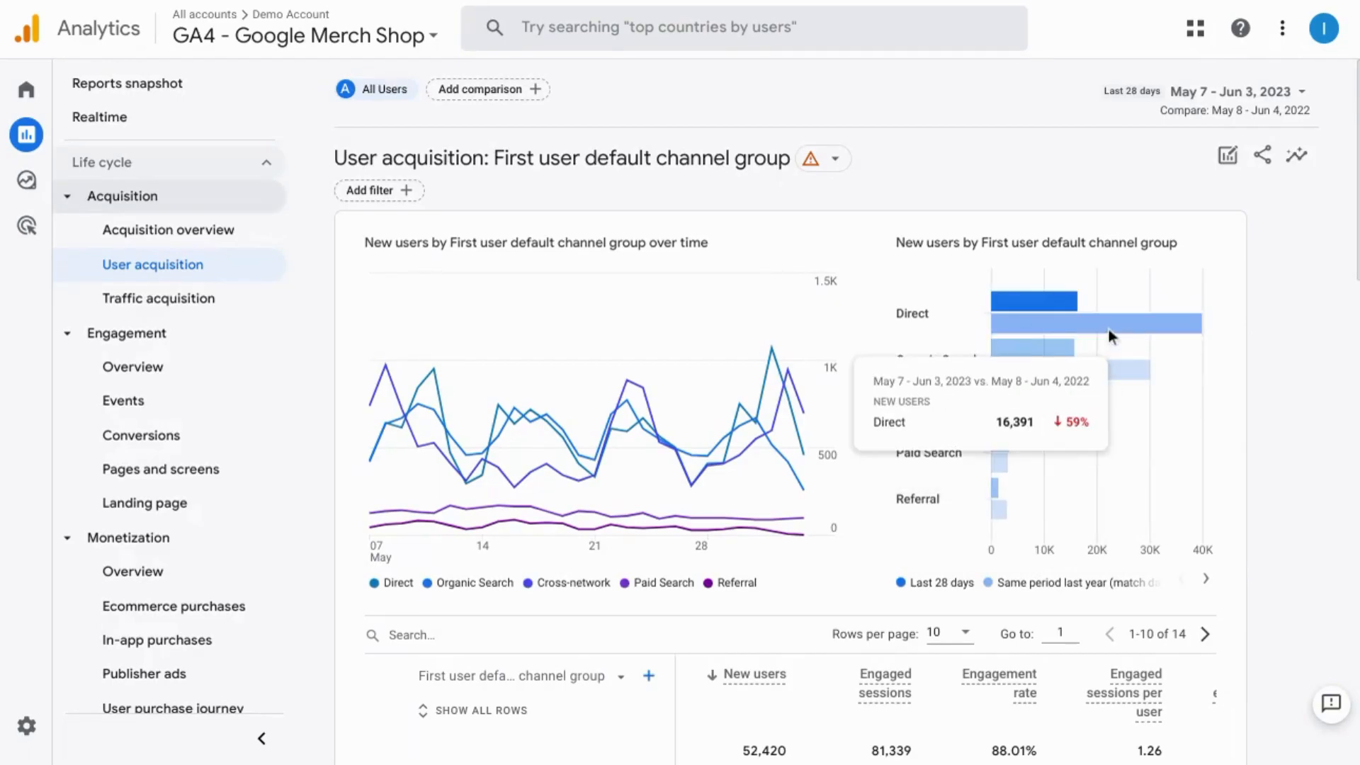
pyautogui.scroll(-3, 1090, 440)
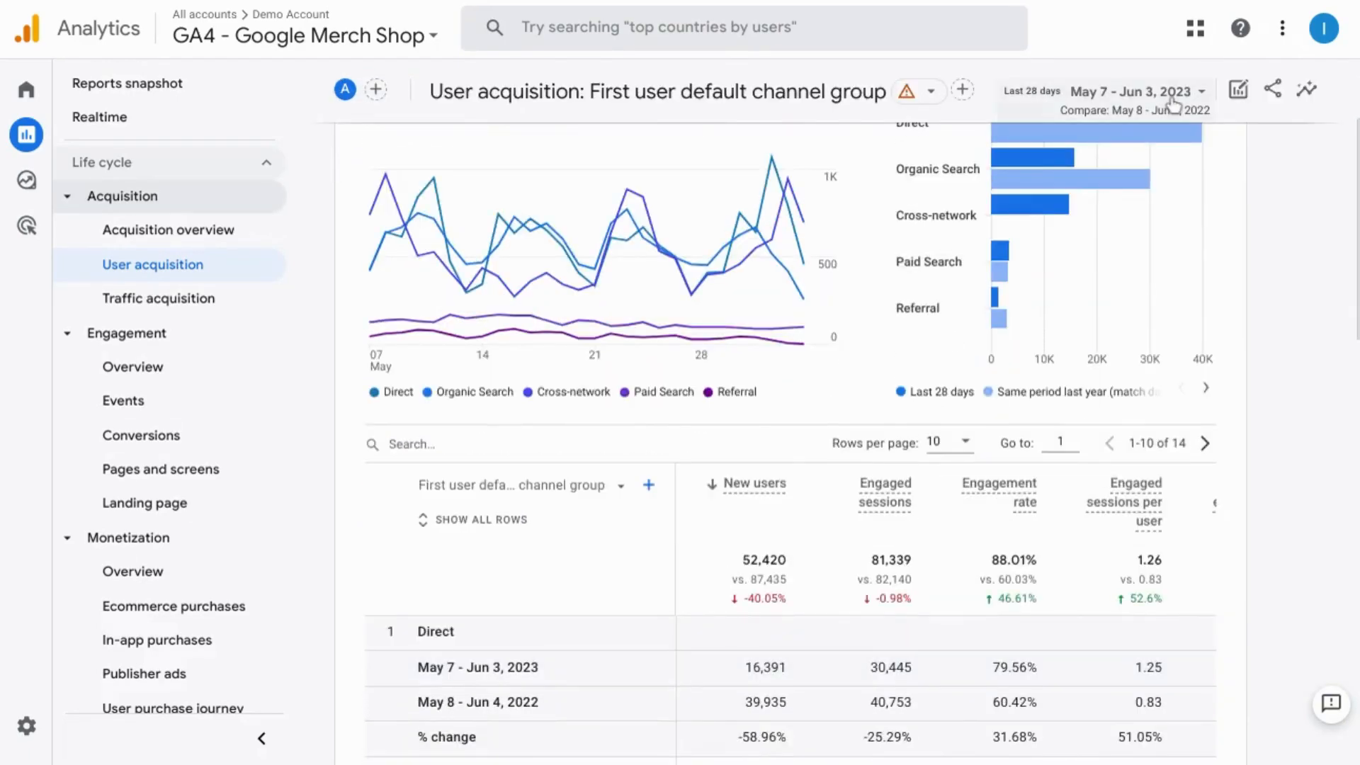
# Step: Turn off the date range comparison for the User acquisition report and apply the change
pyautogui.click(1174, 106)
pyautogui.click(894, 473)
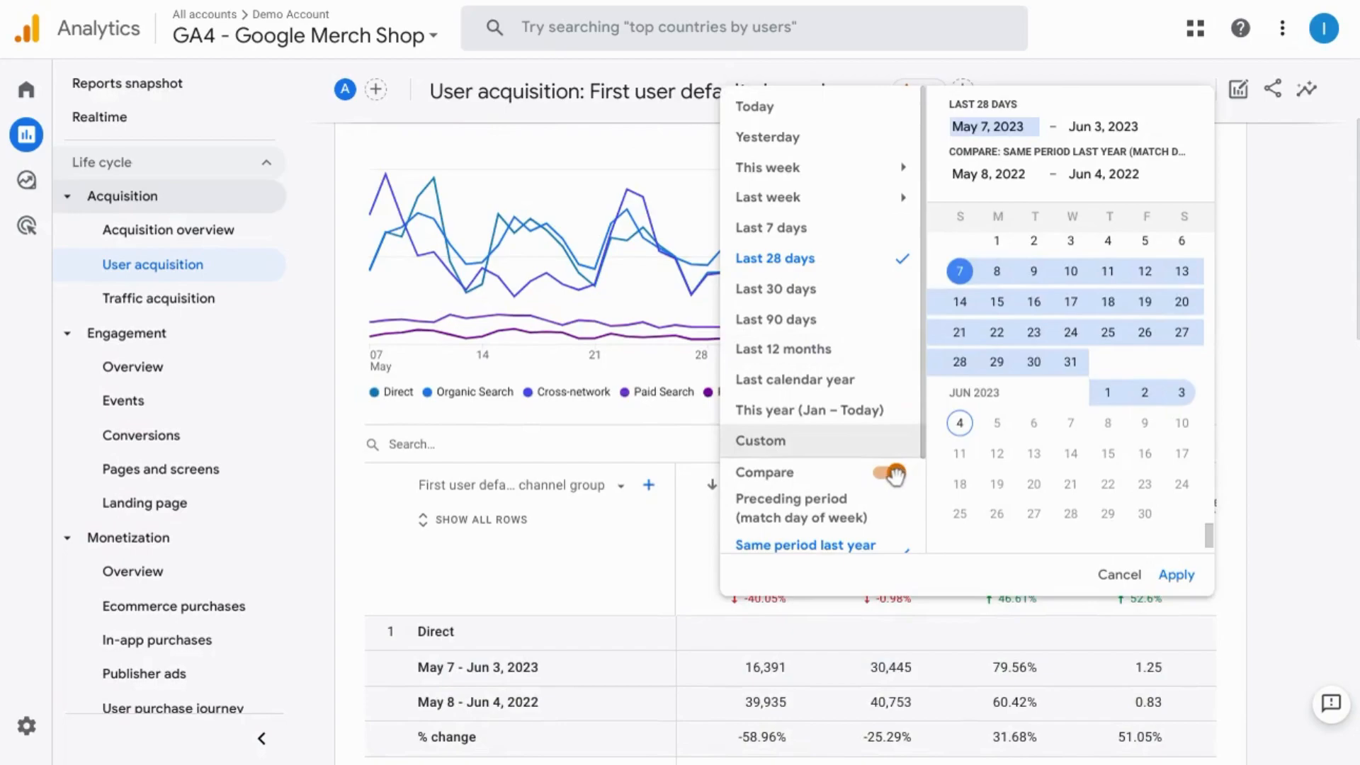
pyautogui.click(1190, 529)
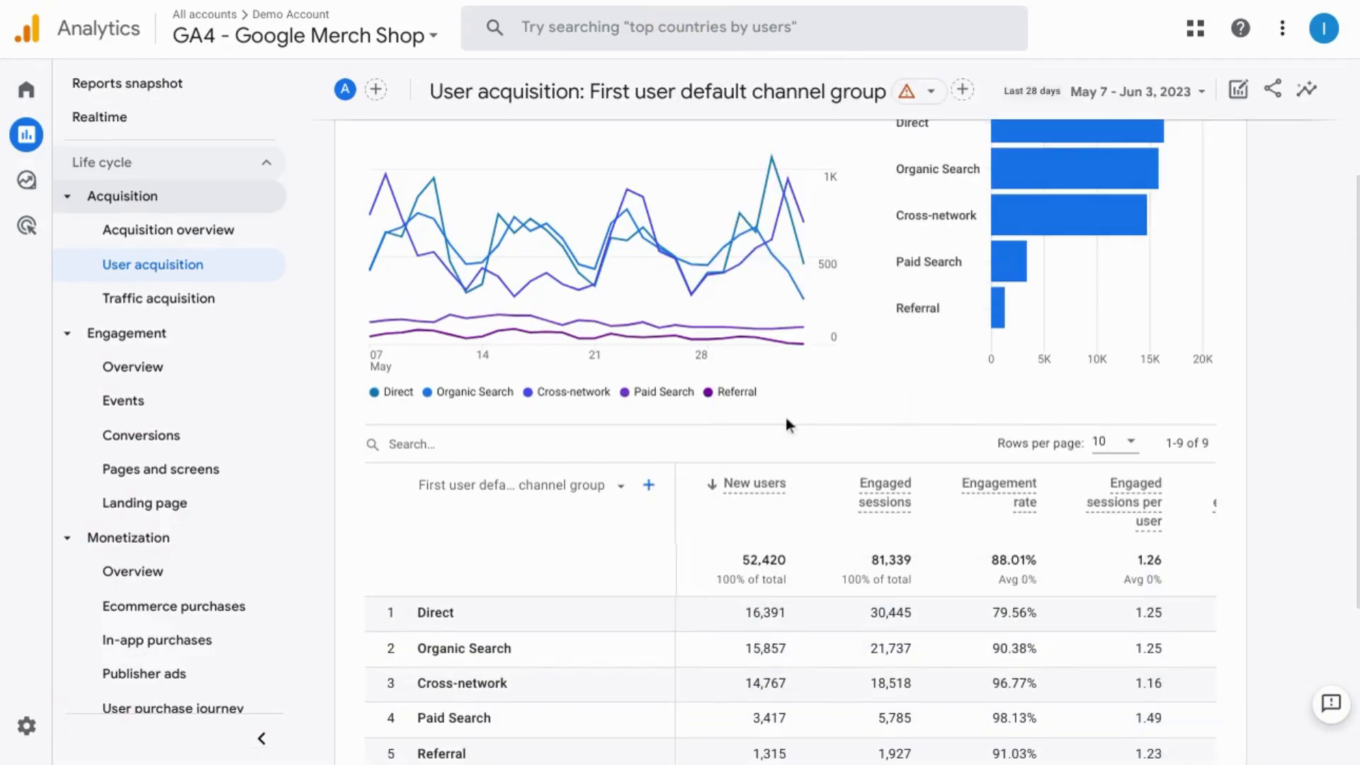
# Step: Check which primary dimensions are available for the User acquisition table, keeping First user default channel group
pyautogui.scroll(-3, 784, 423)
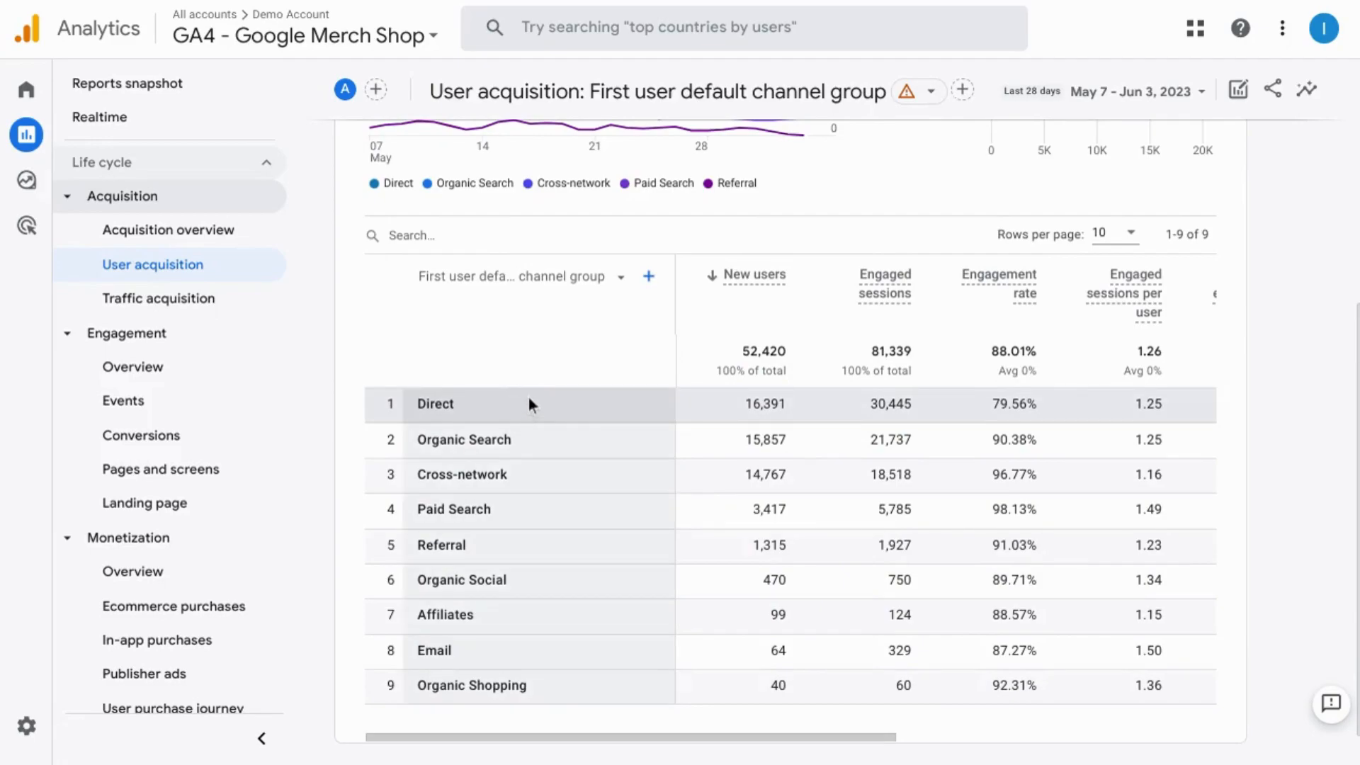
pyautogui.click(608, 281)
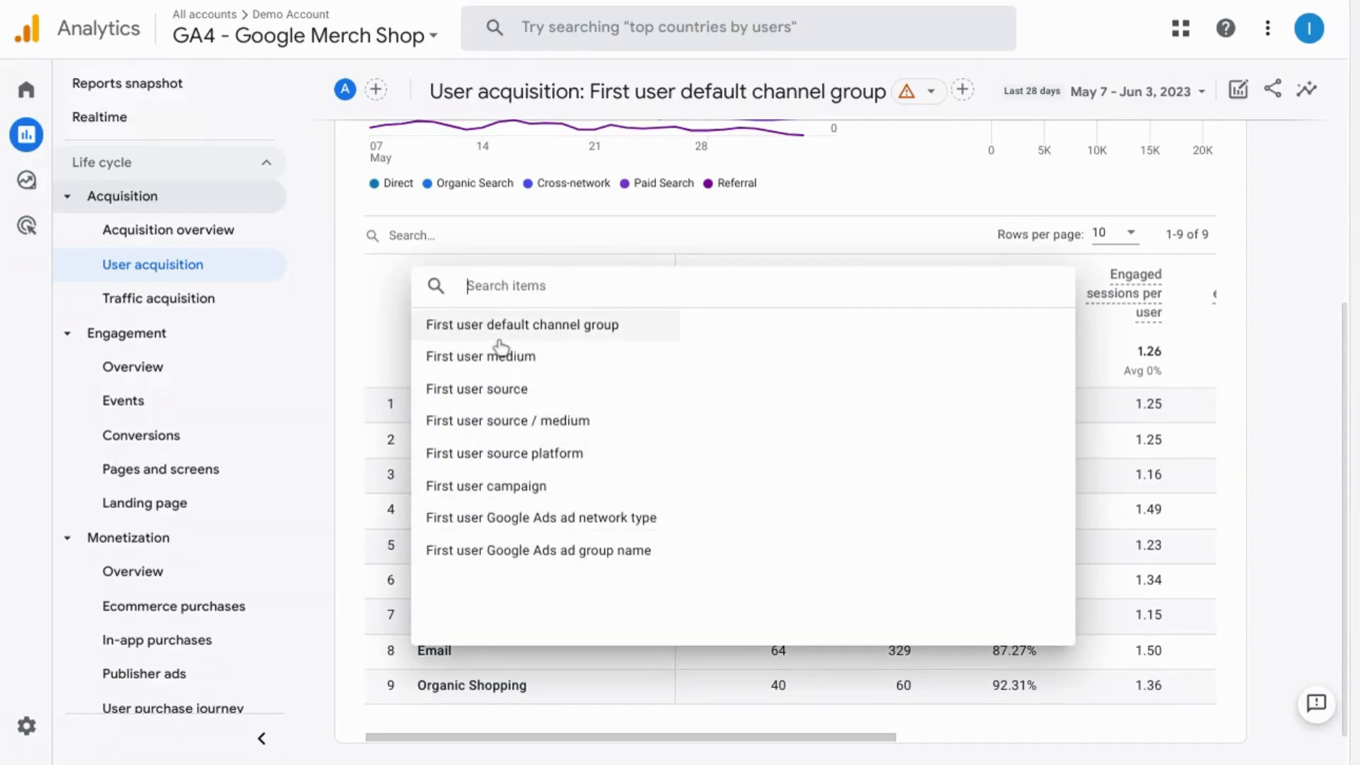
pyautogui.click(370, 282)
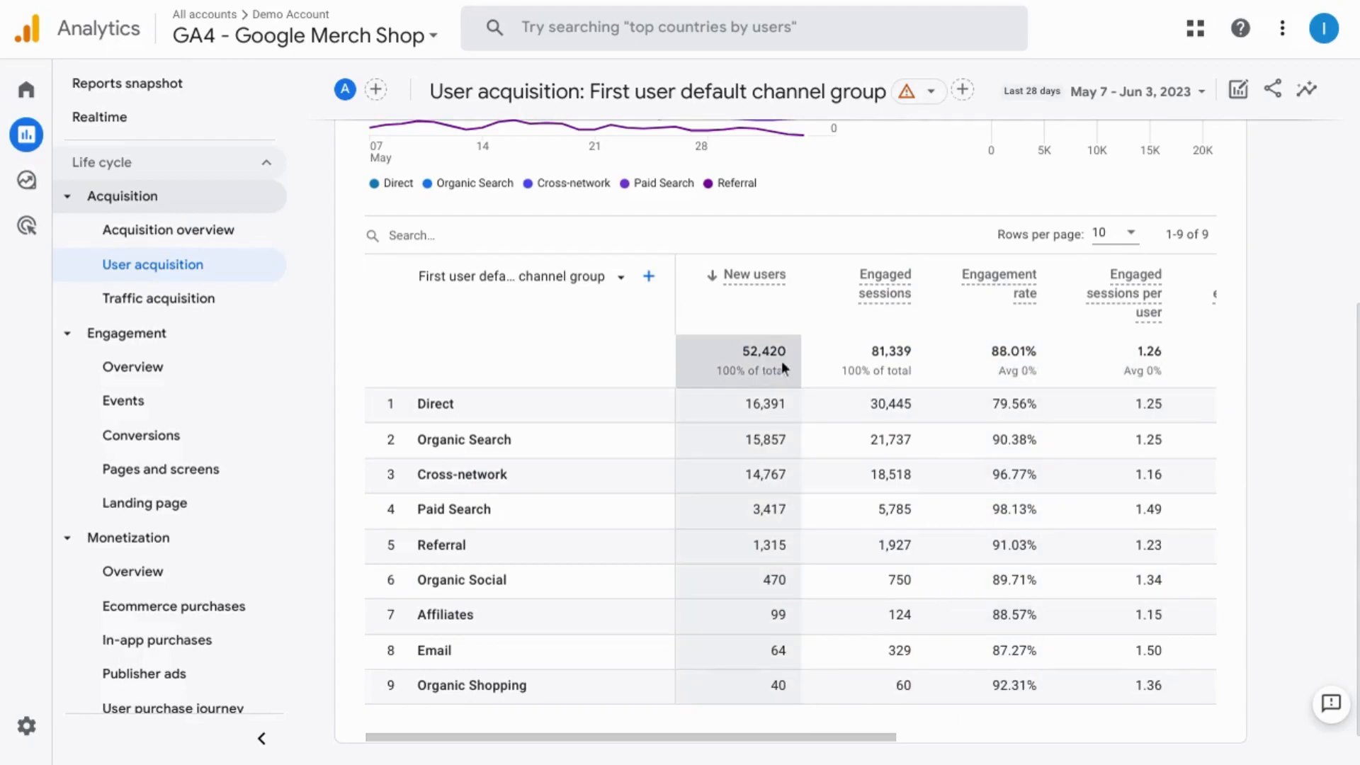
# Step: Review the metric columns of the User acquisition table and sort its rows by Total revenue in descending order
pyautogui.hscroll(5, 831, 259)
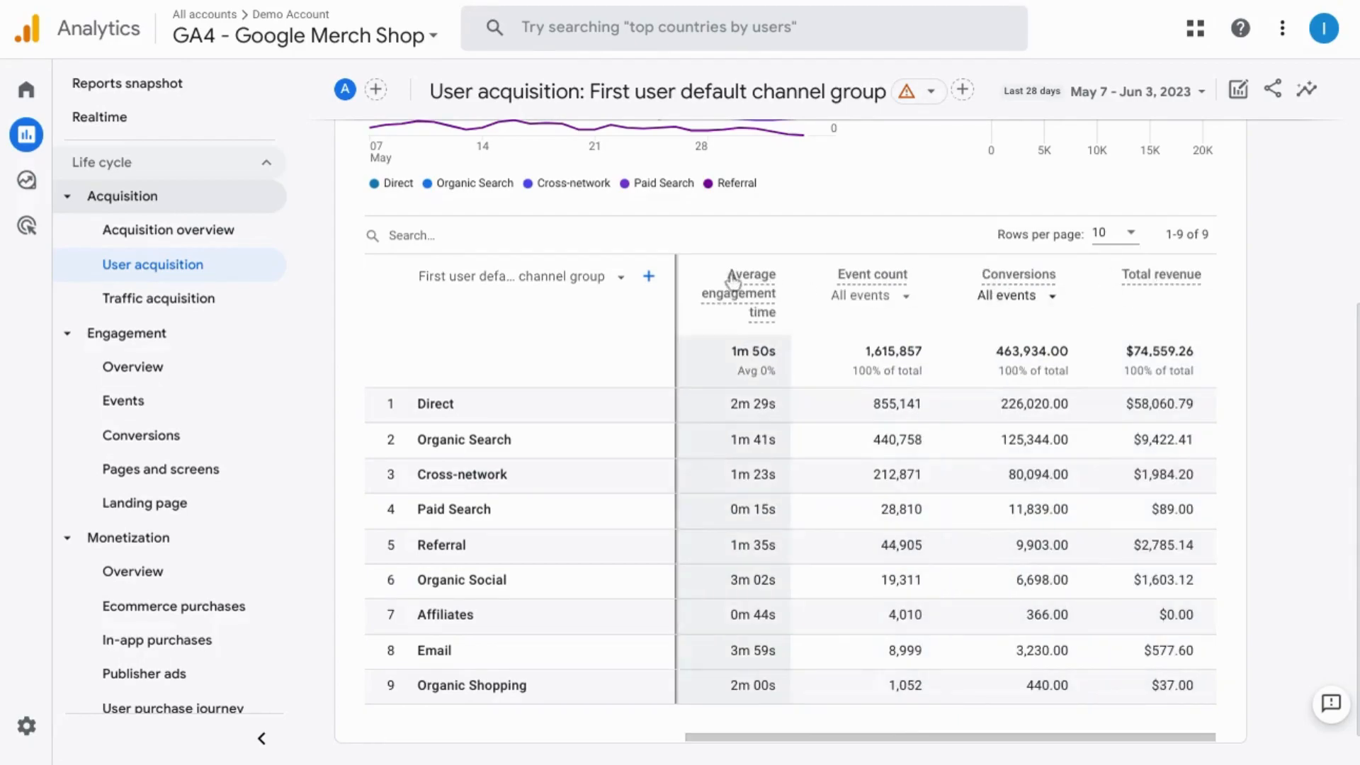
pyautogui.hscroll(-5, 793, 291)
pyautogui.hscroll(5, 793, 291)
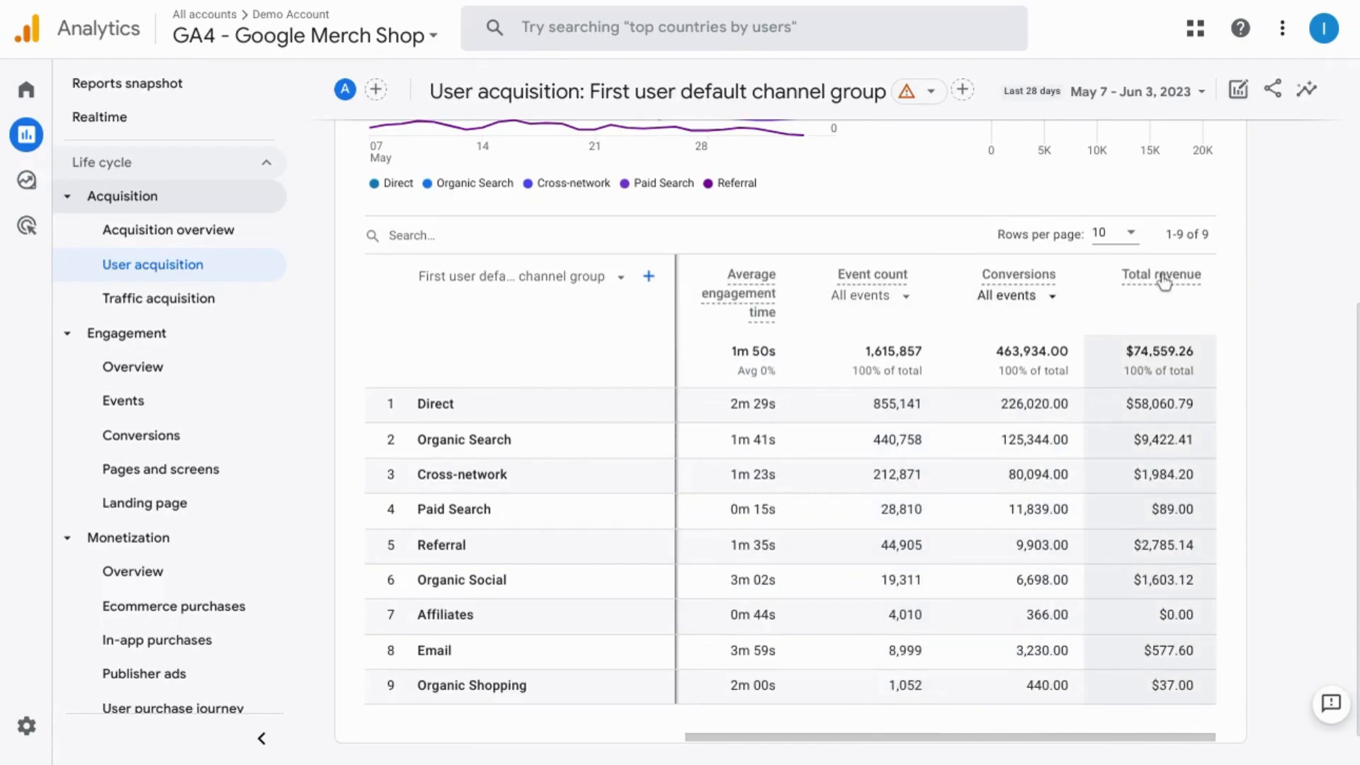
pyautogui.moveTo(1164, 282)
pyautogui.click(1109, 286)
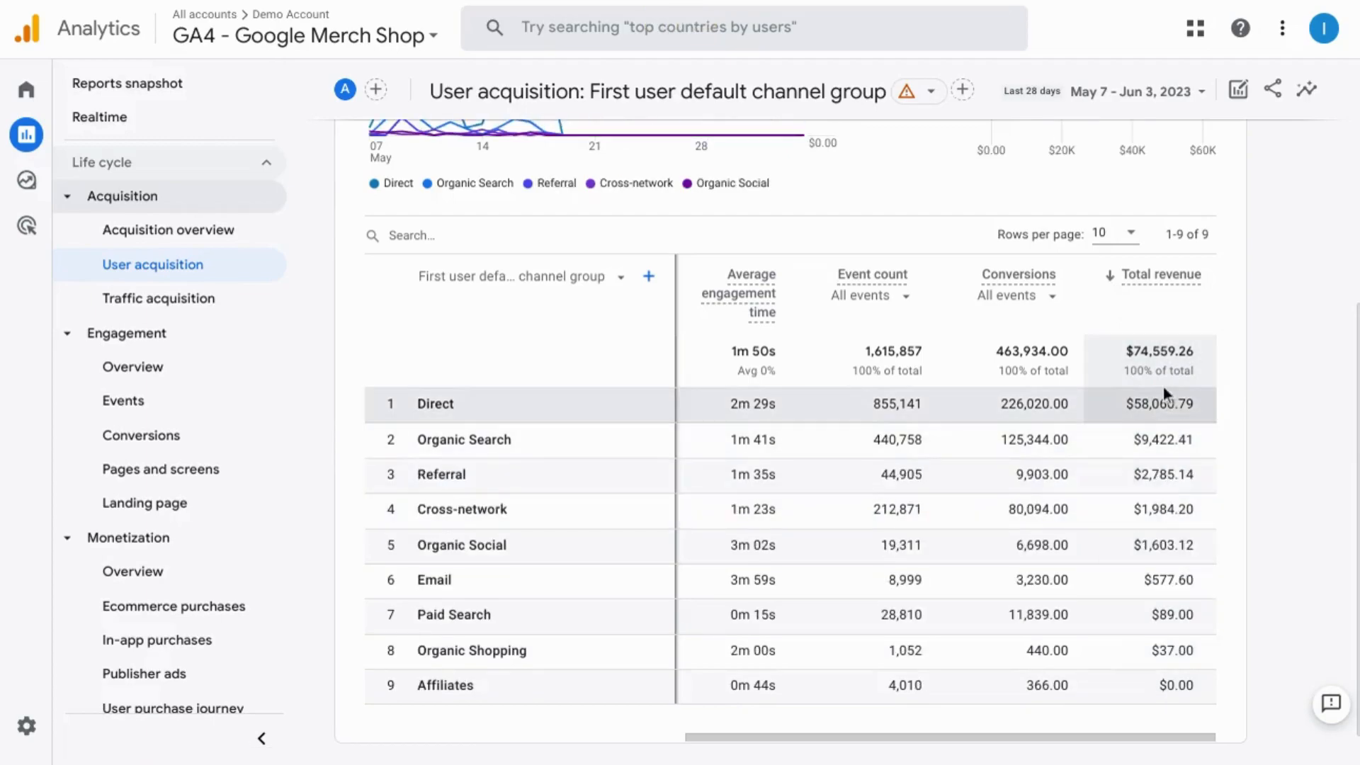
# Step: Open the Traffic acquisition report and add Session source as a secondary dimension to its table
pyautogui.click(158, 298)
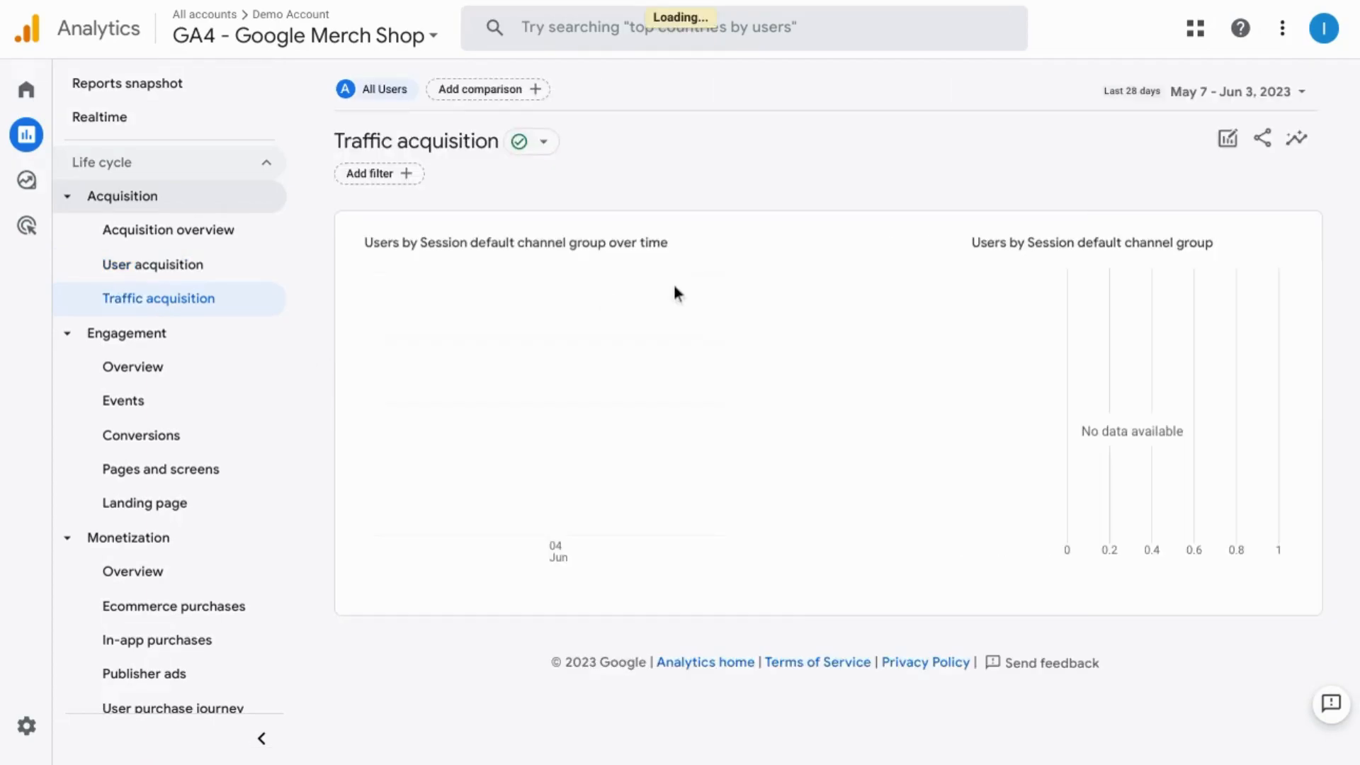
pyautogui.scroll(-5, 793, 294)
pyautogui.scroll(5, 793, 295)
pyautogui.scroll(-5, 652, 339)
pyautogui.click(643, 312)
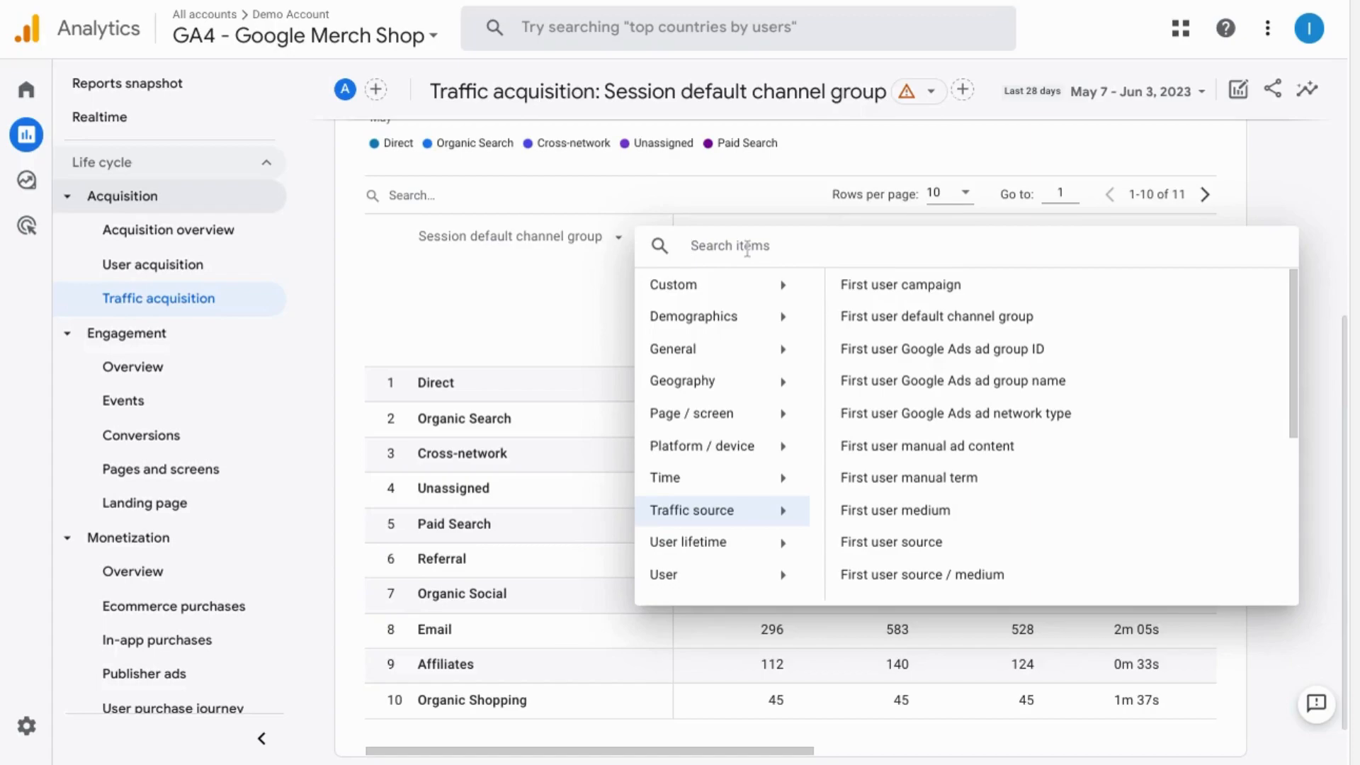
pyautogui.write('source')
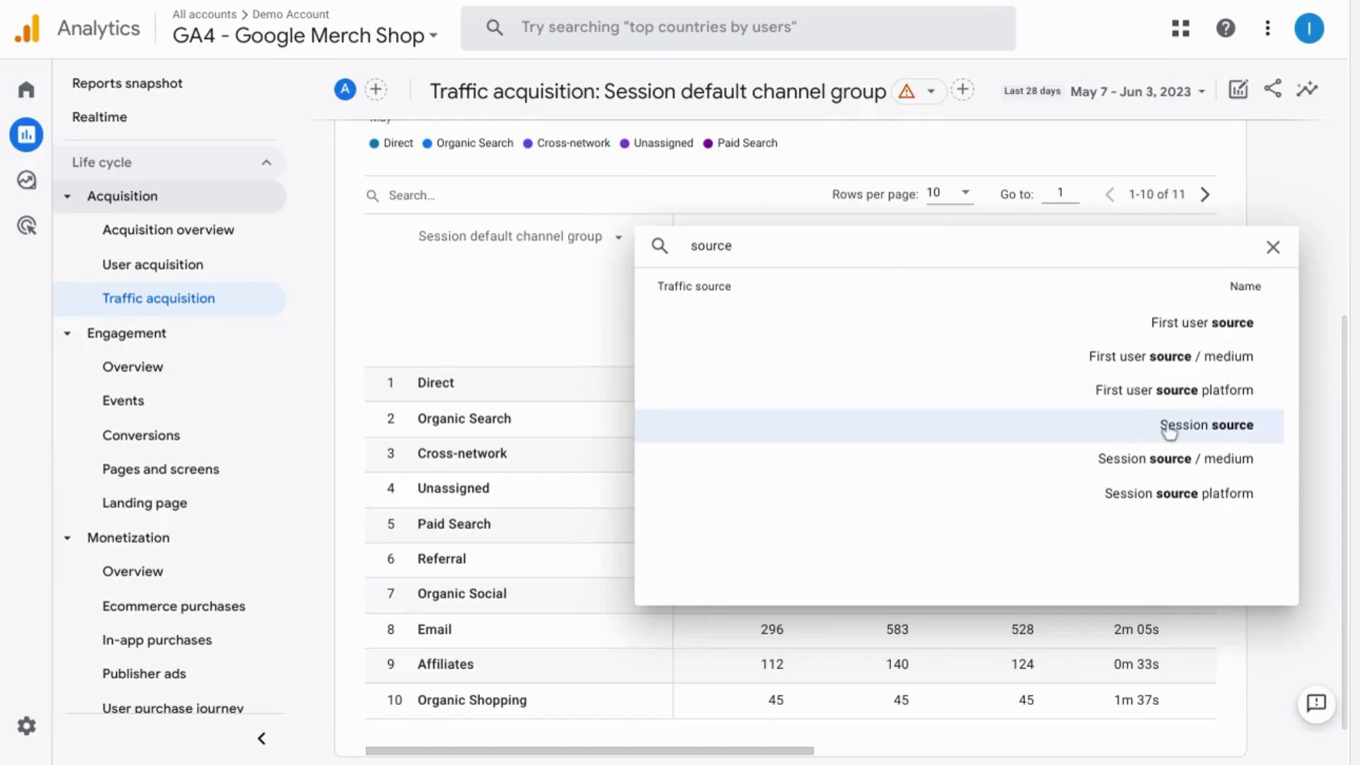
pyautogui.click(1200, 431)
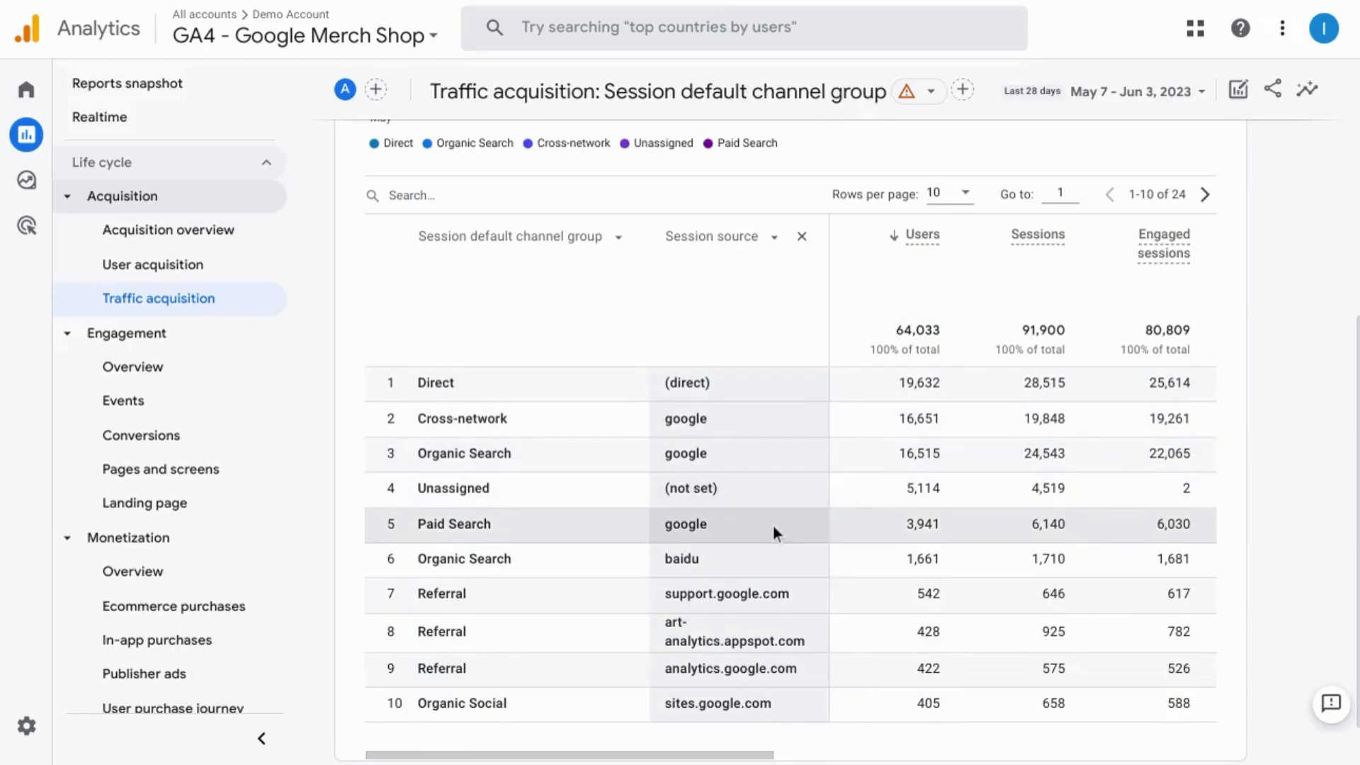
# Step: Look over further rows of the Traffic acquisition table and remove the Session source secondary dimension
pyautogui.scroll(-1, 772, 525)
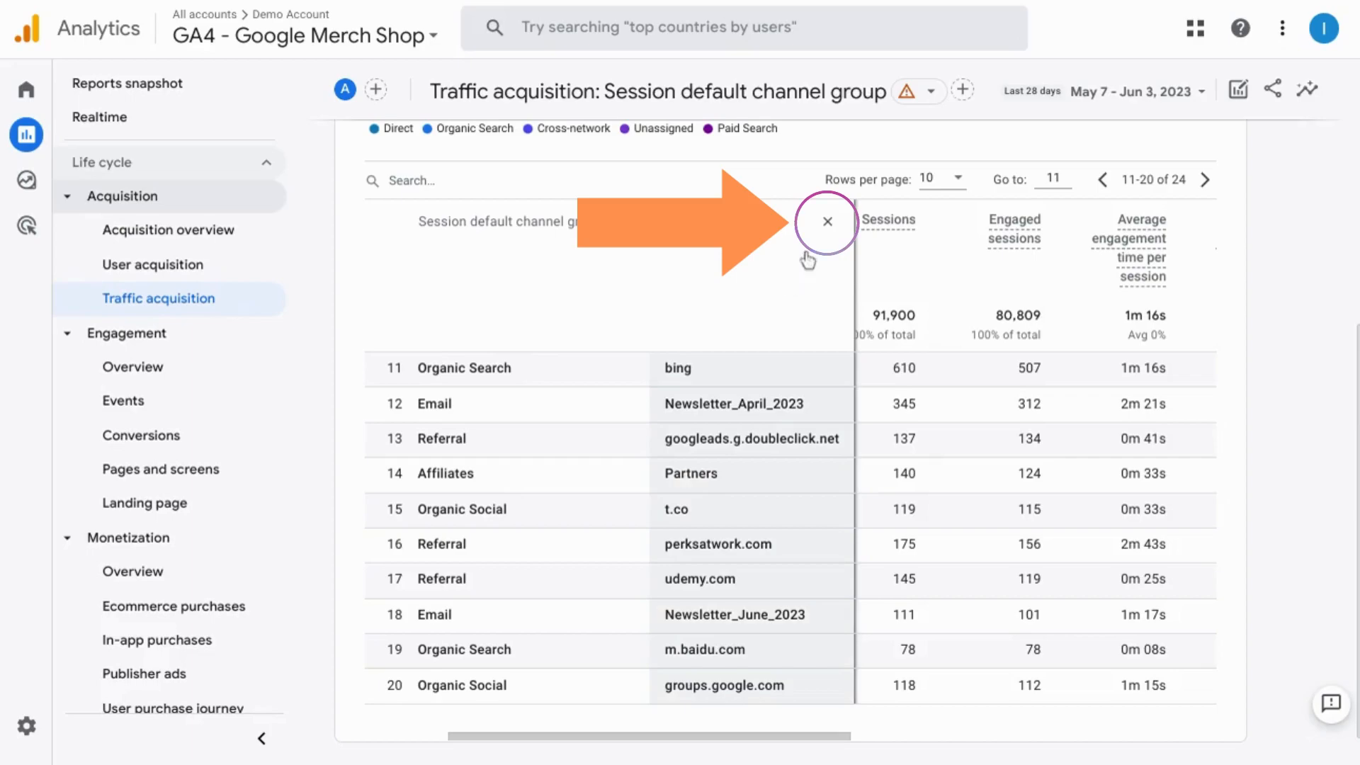
pyautogui.click(827, 222)
# Step: Open the Engagement overview report and look through its engagement time and engaged sessions metrics
pyautogui.click(234, 368)
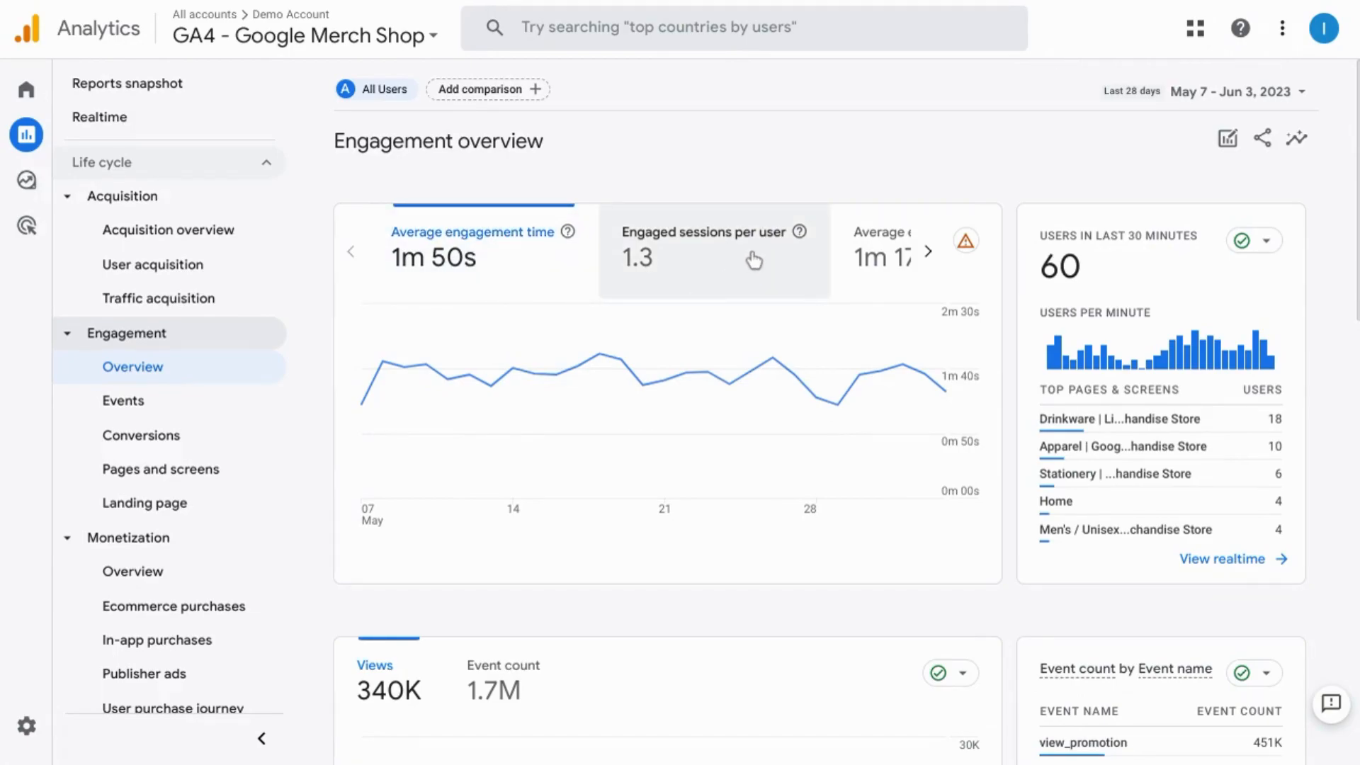
pyautogui.moveTo(801, 234)
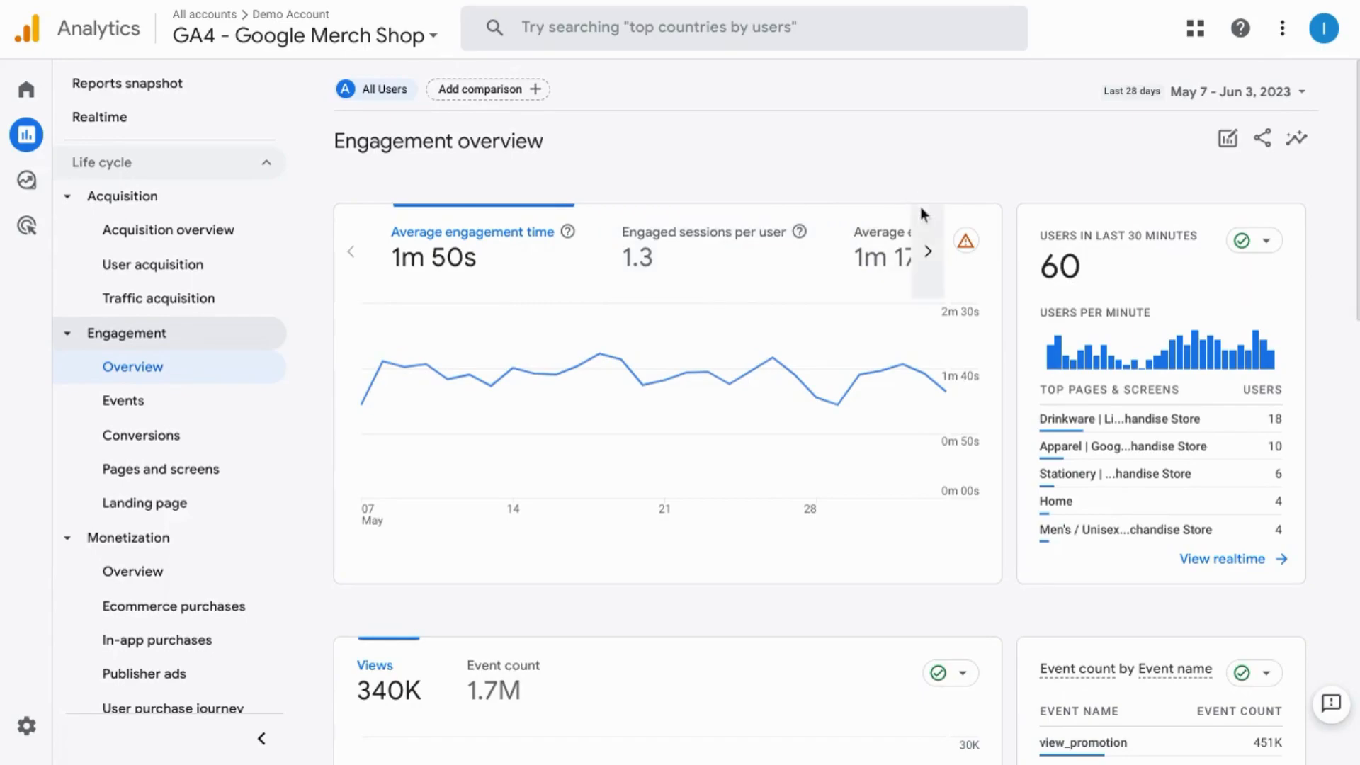
pyautogui.click(929, 253)
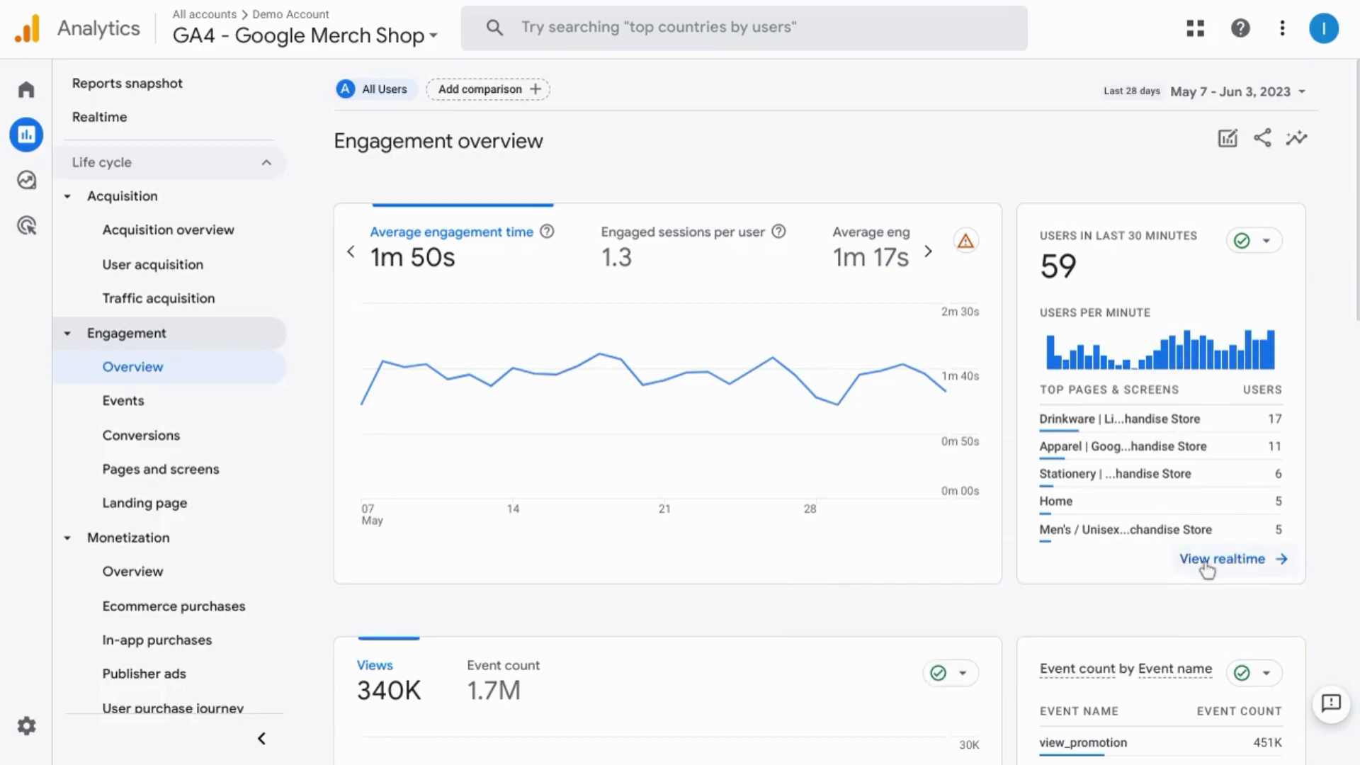
# Step: Switch the Views chart in the Engagement overview to Event count and examine the event counts by event name
pyautogui.scroll(-5, 913, 430)
pyautogui.scroll(-1, 912, 428)
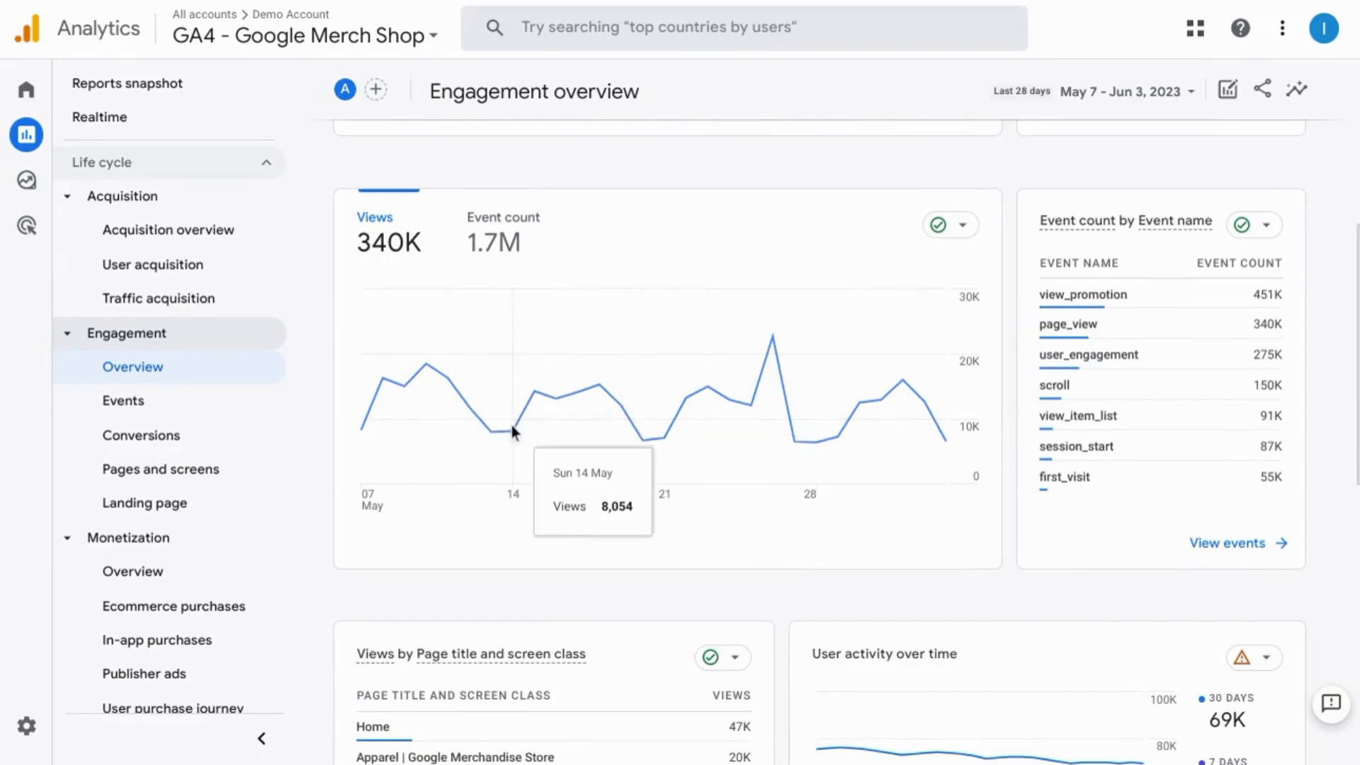
pyautogui.click(498, 249)
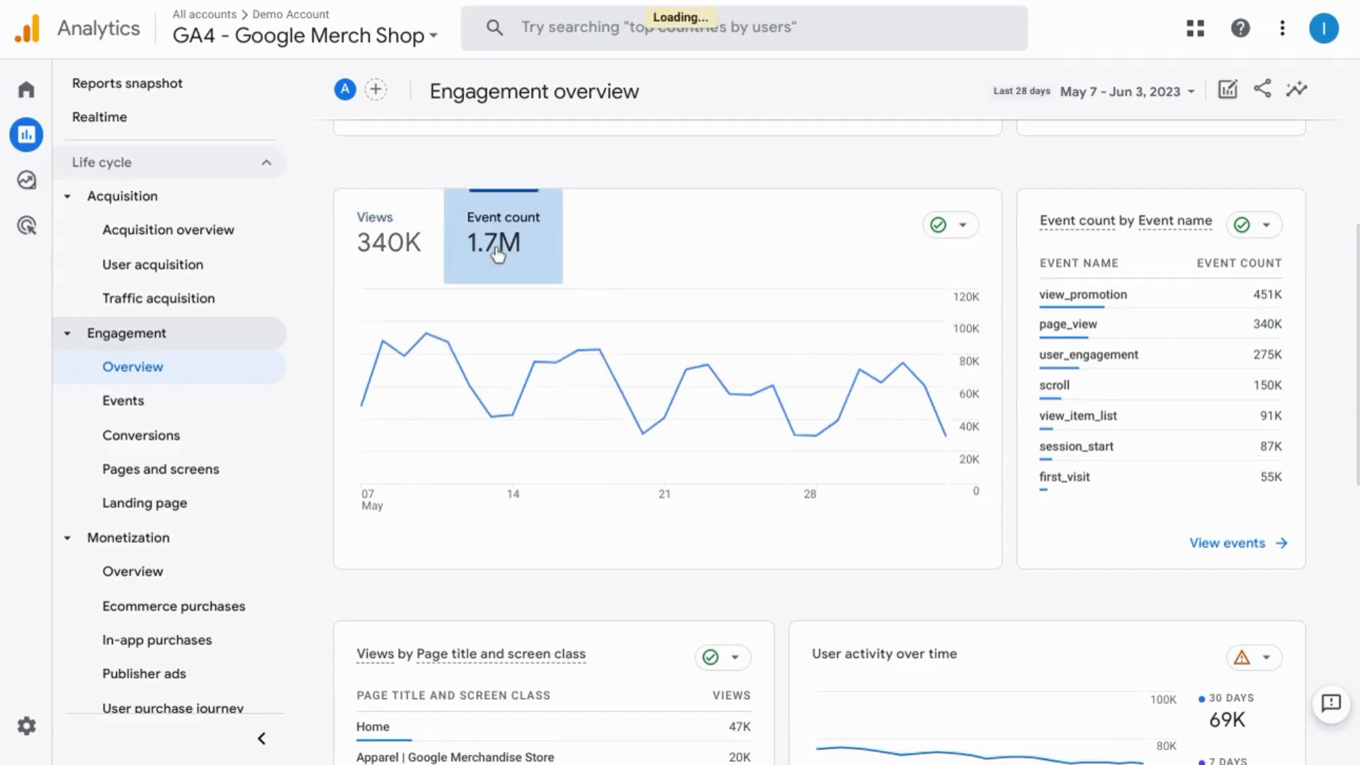
pyautogui.moveTo(1123, 296)
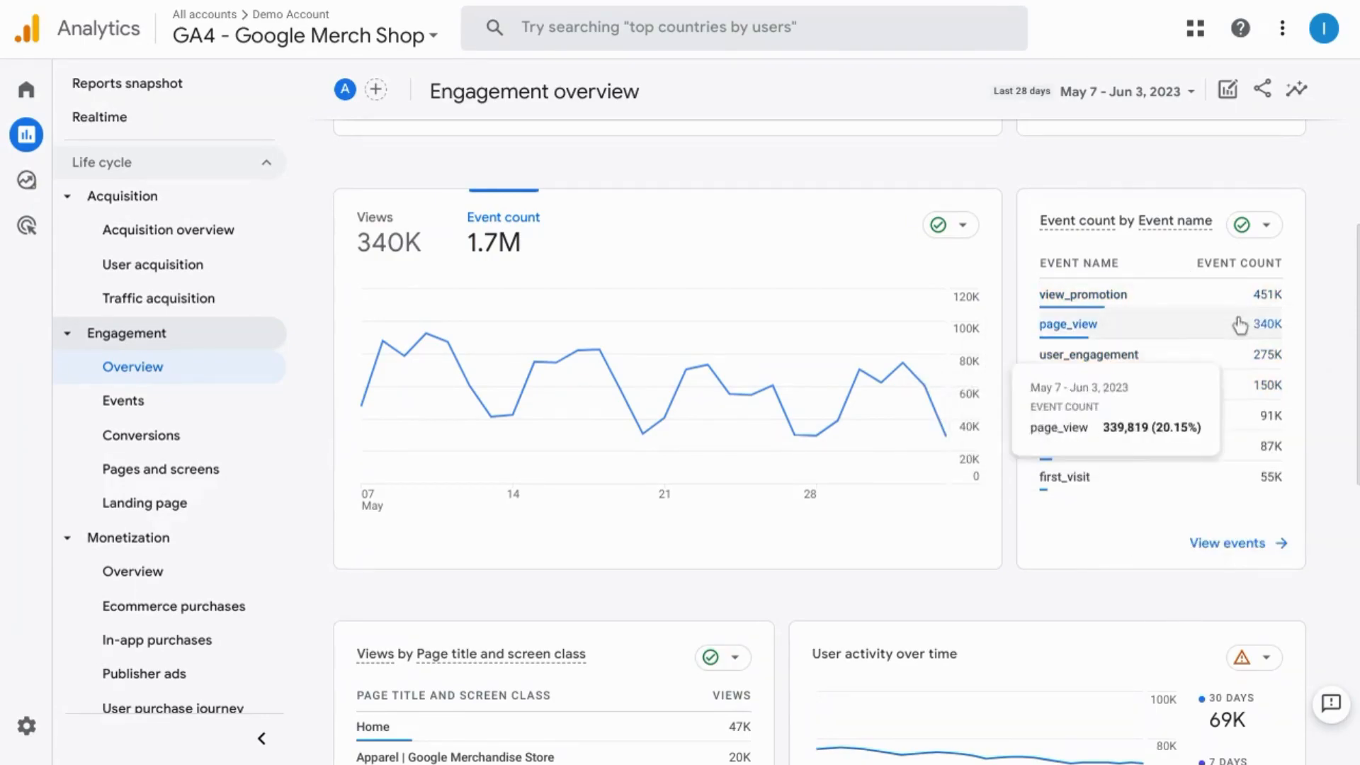
pyautogui.scroll(1, 1094, 340)
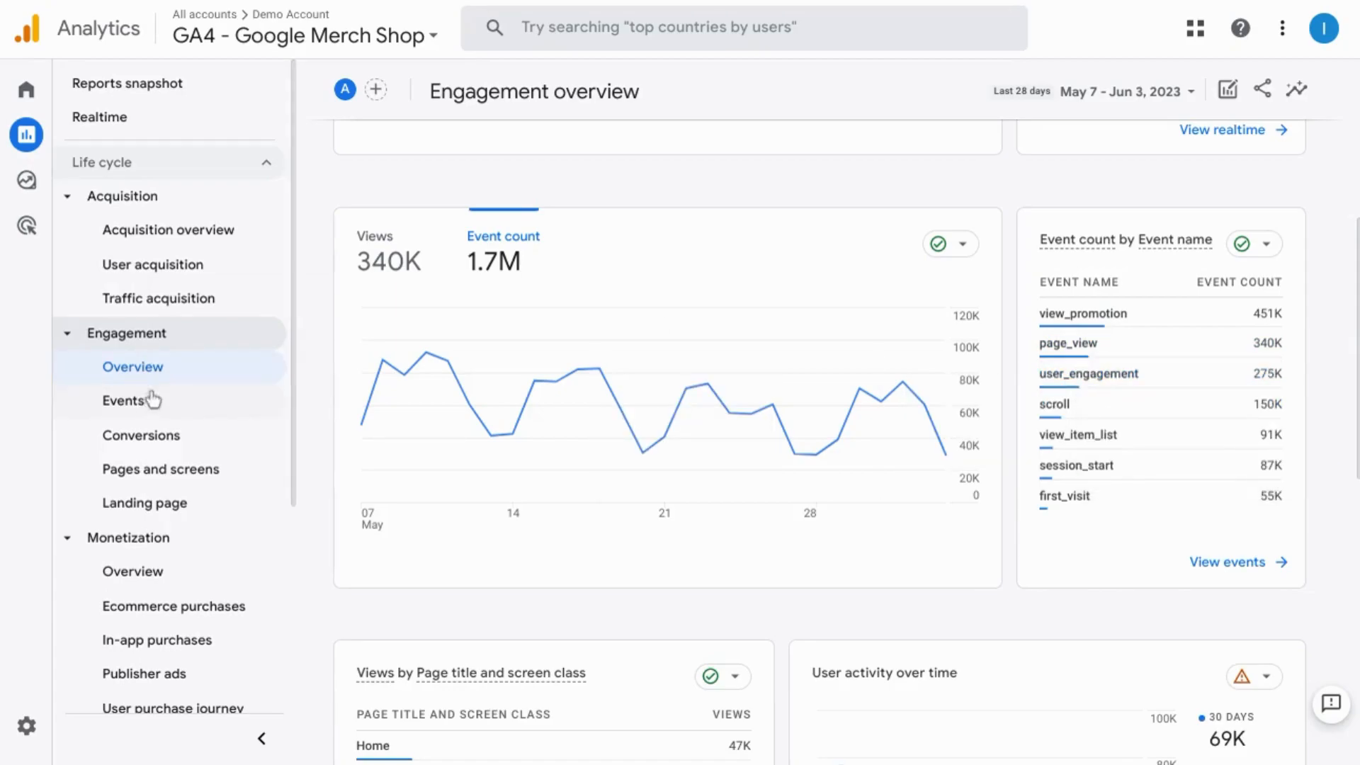
# Step: Open the detail report of the view_promotion event and look through its chart, country, gender and custom parameter cards
pyautogui.click(1048, 313)
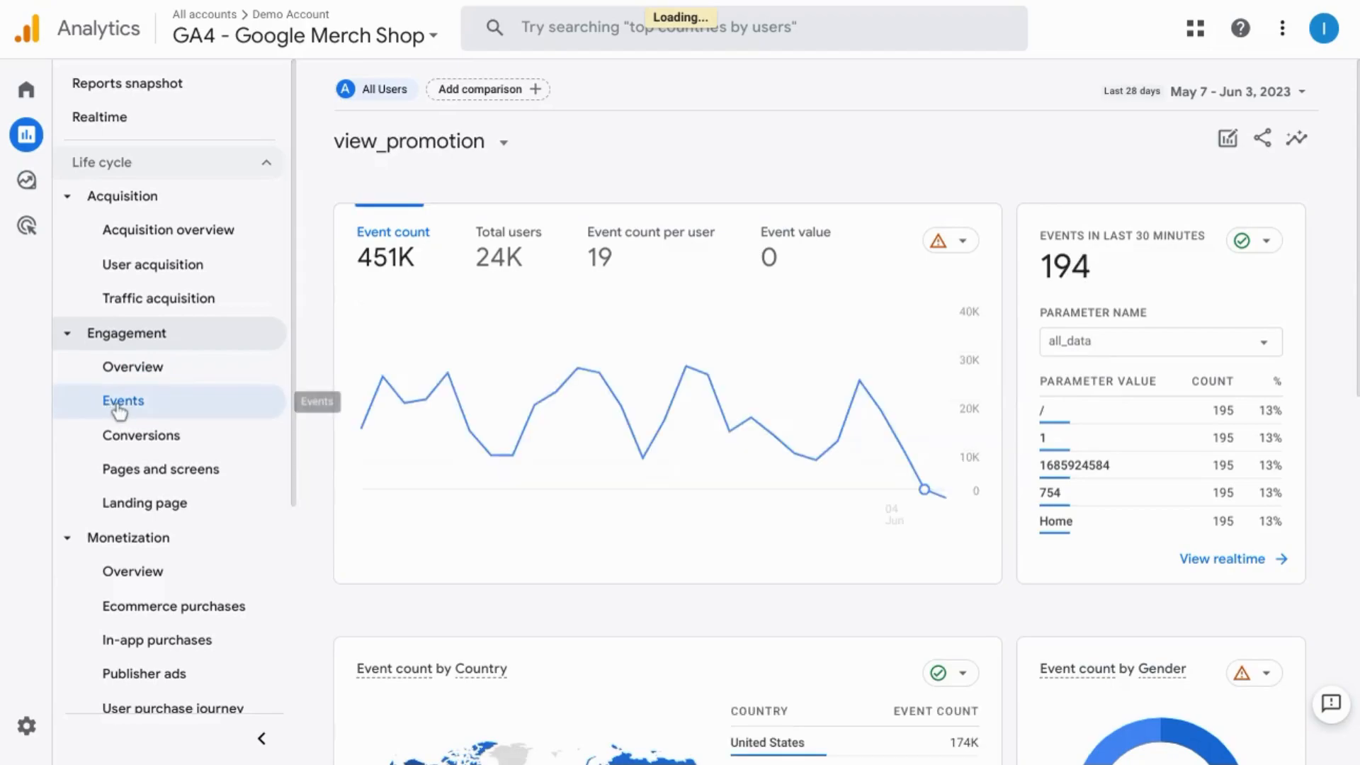
pyautogui.scroll(-7, 861, 329)
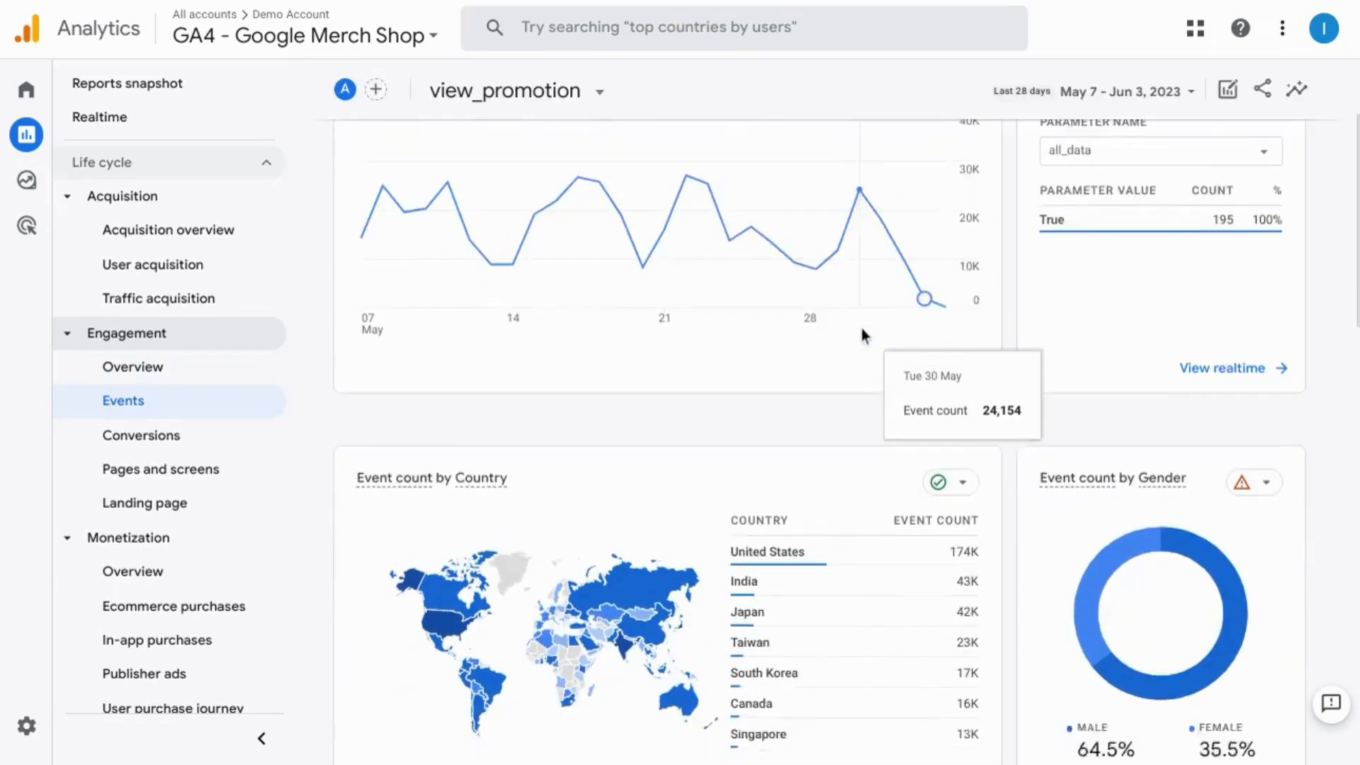
pyautogui.scroll(-17, 862, 329)
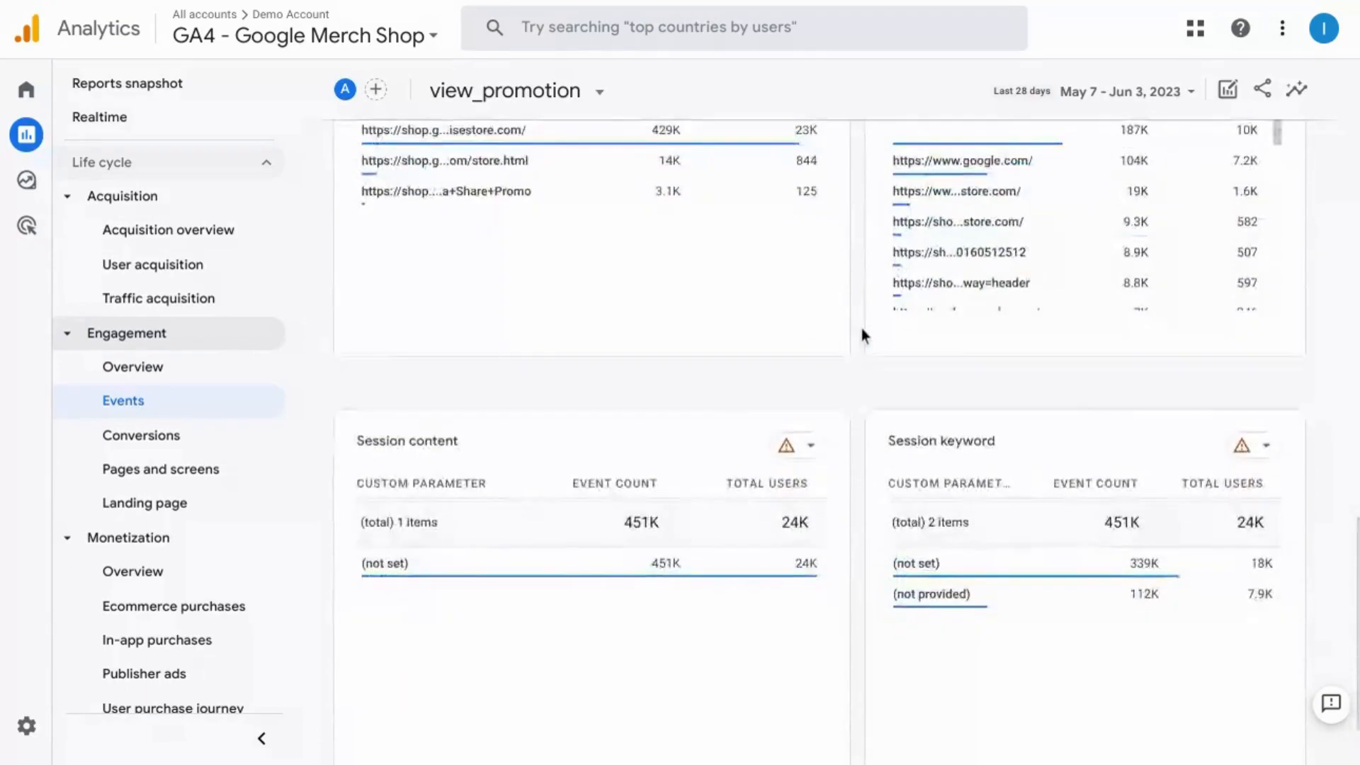
pyautogui.scroll(20, 861, 329)
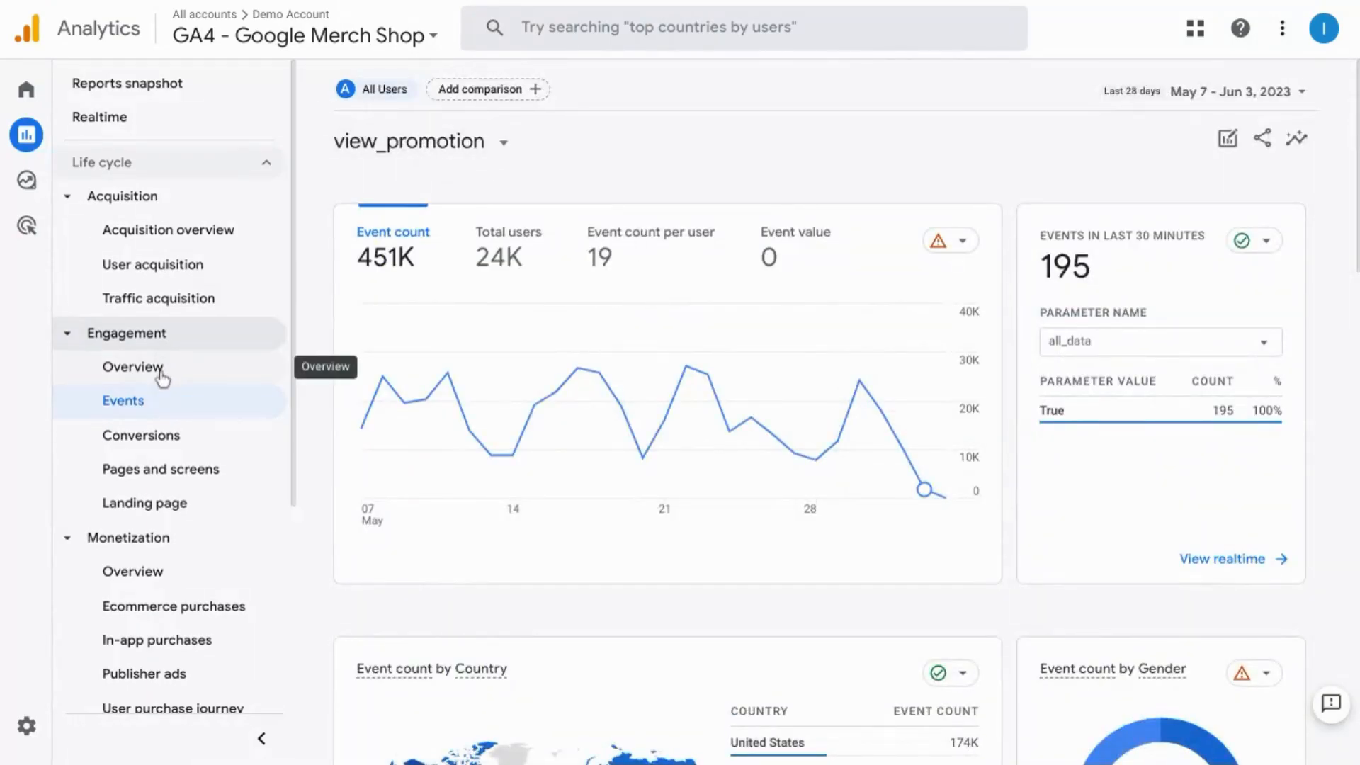
# Step: Return to the Engagement overview and examine the views by page title, user activity over time and user stickiness cards
pyautogui.click(161, 374)
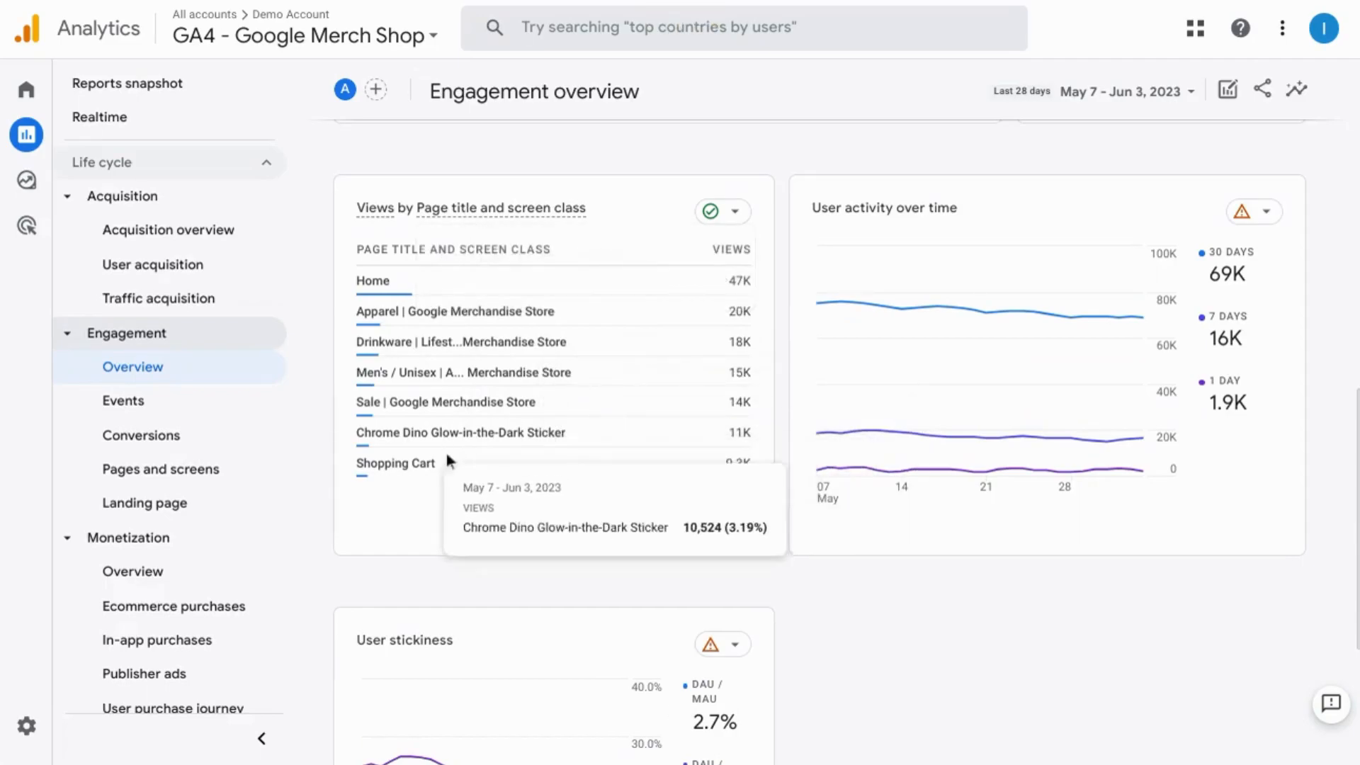
pyautogui.moveTo(919, 445)
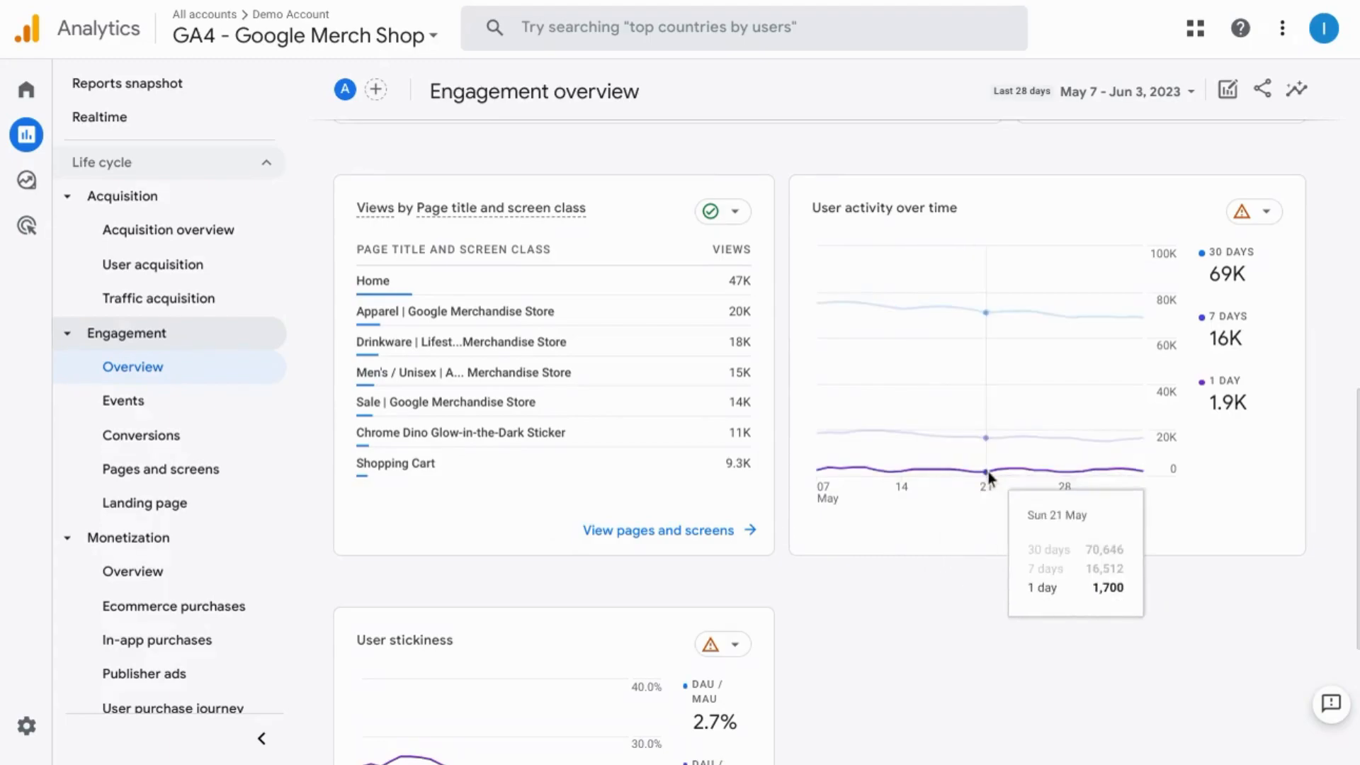
pyautogui.moveTo(1227, 419)
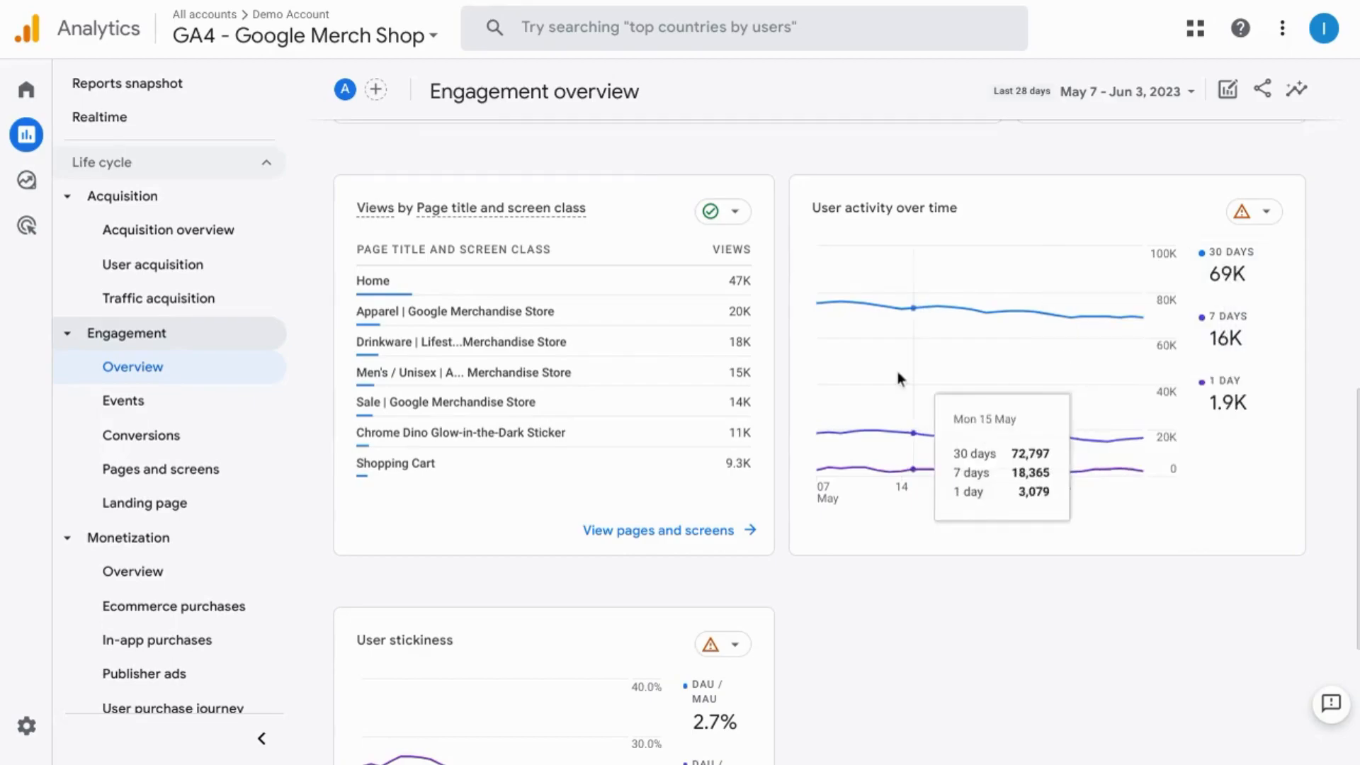
pyautogui.scroll(-4, 898, 377)
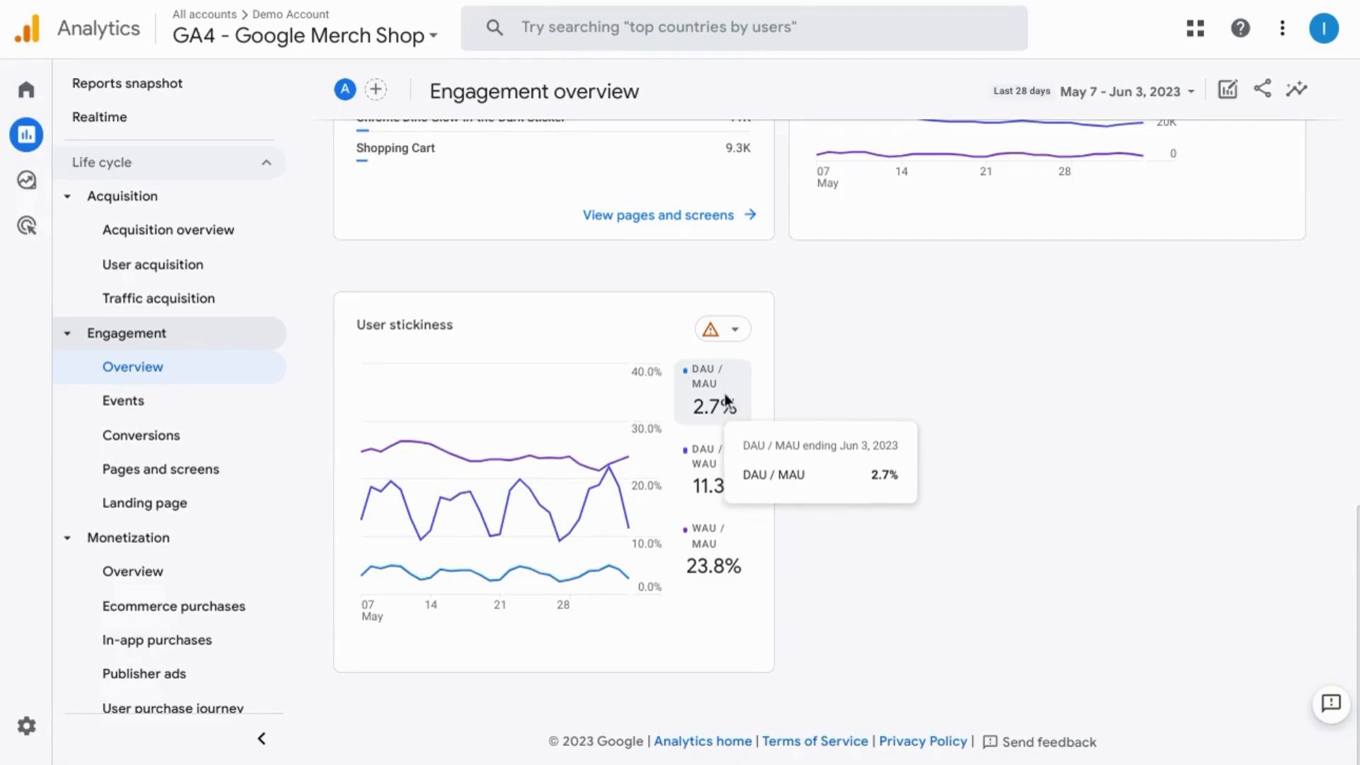
pyautogui.moveTo(724, 474)
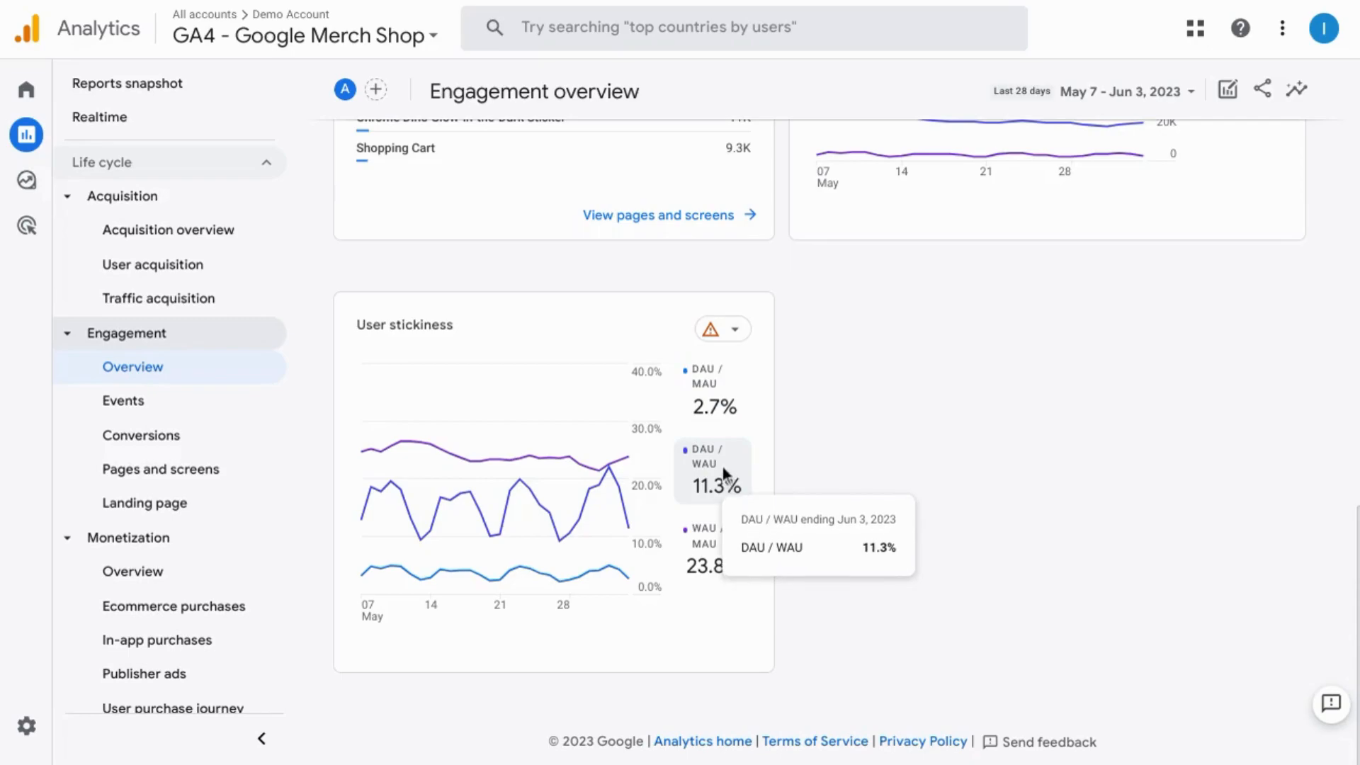
pyautogui.moveTo(740, 556)
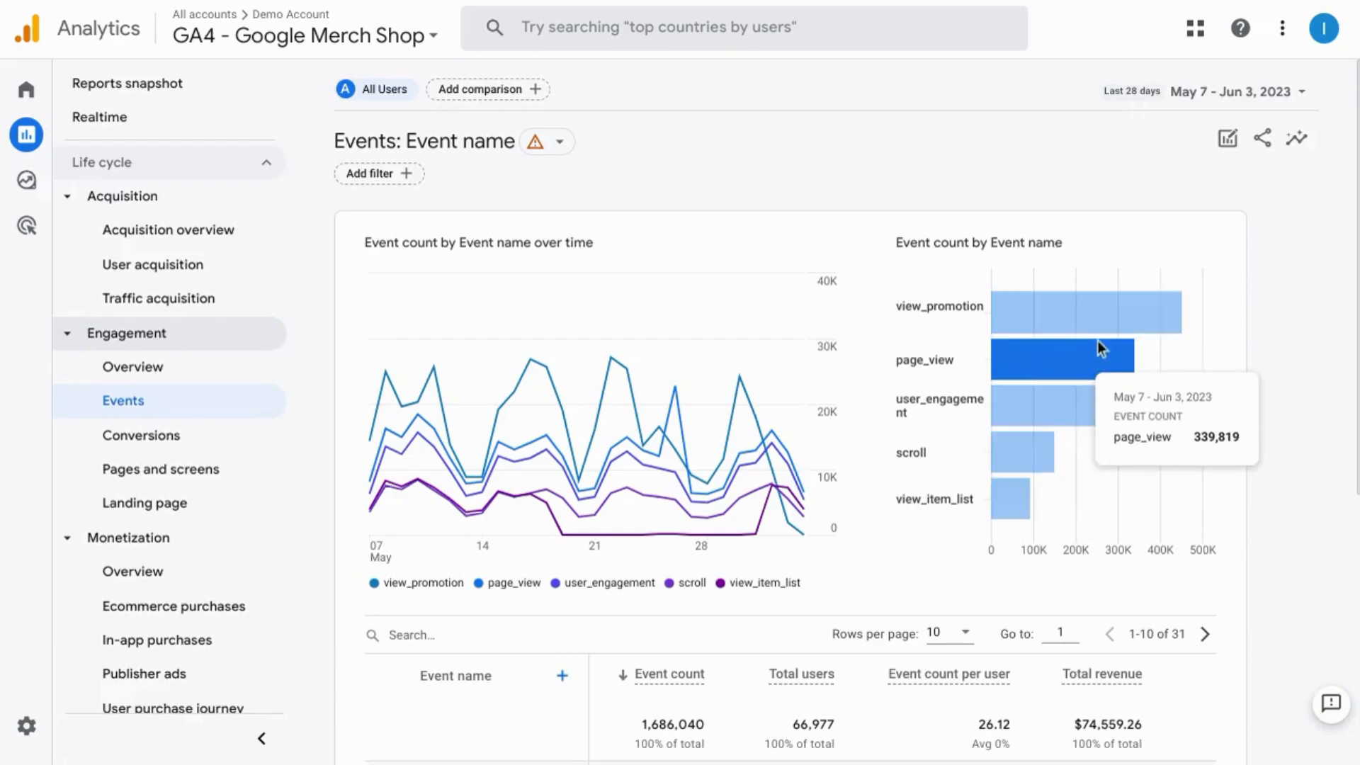
# Step: Open the page_view event from the Events report and set the parameter name in its last-30-minutes card to page_title
pyautogui.scroll(-5, 1134, 395)
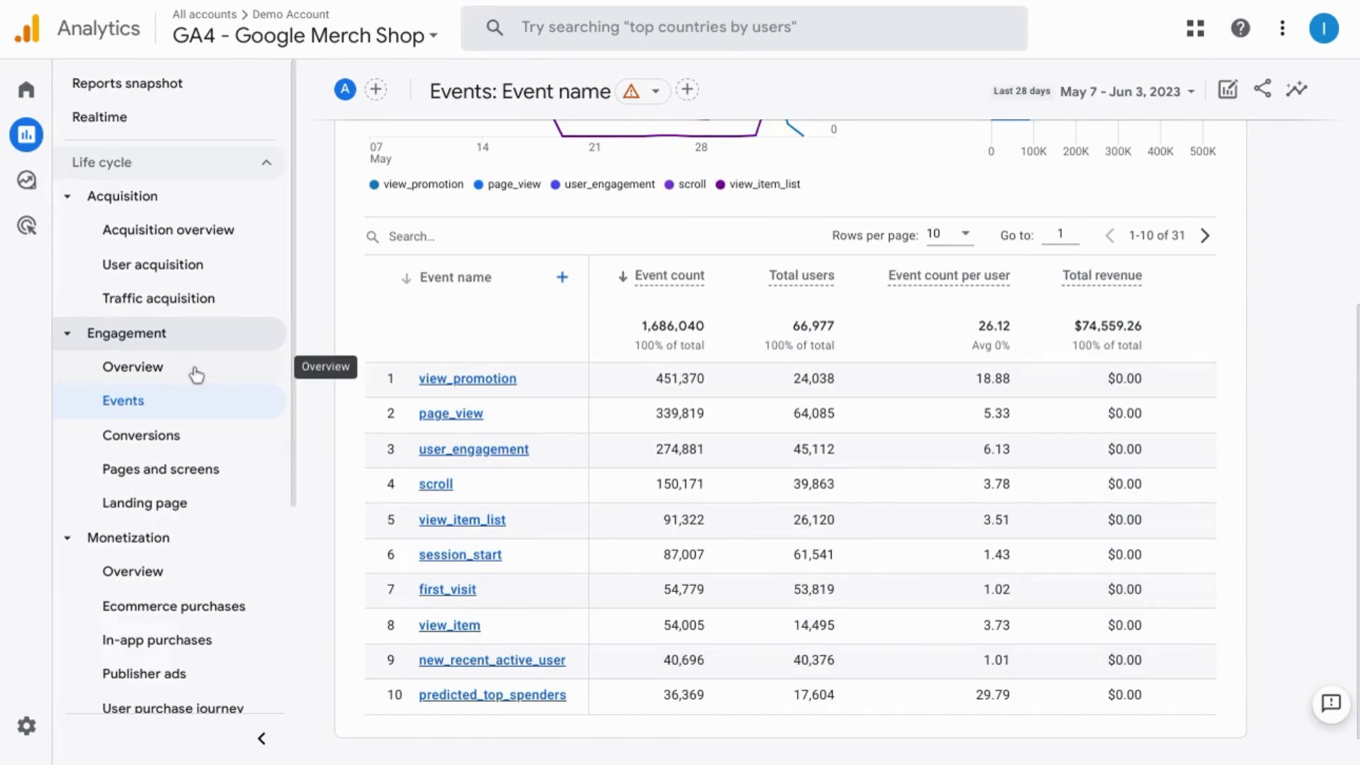
pyautogui.click(467, 416)
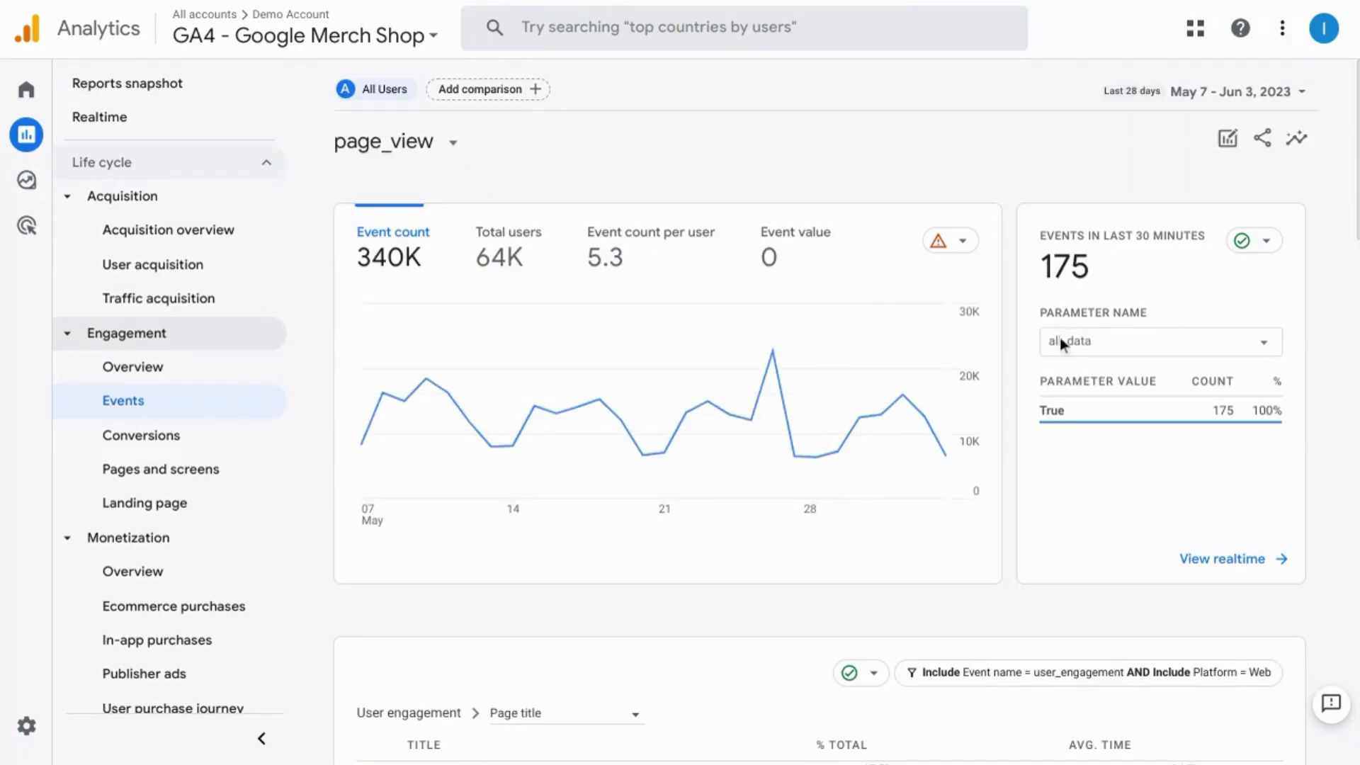
pyautogui.click(1265, 345)
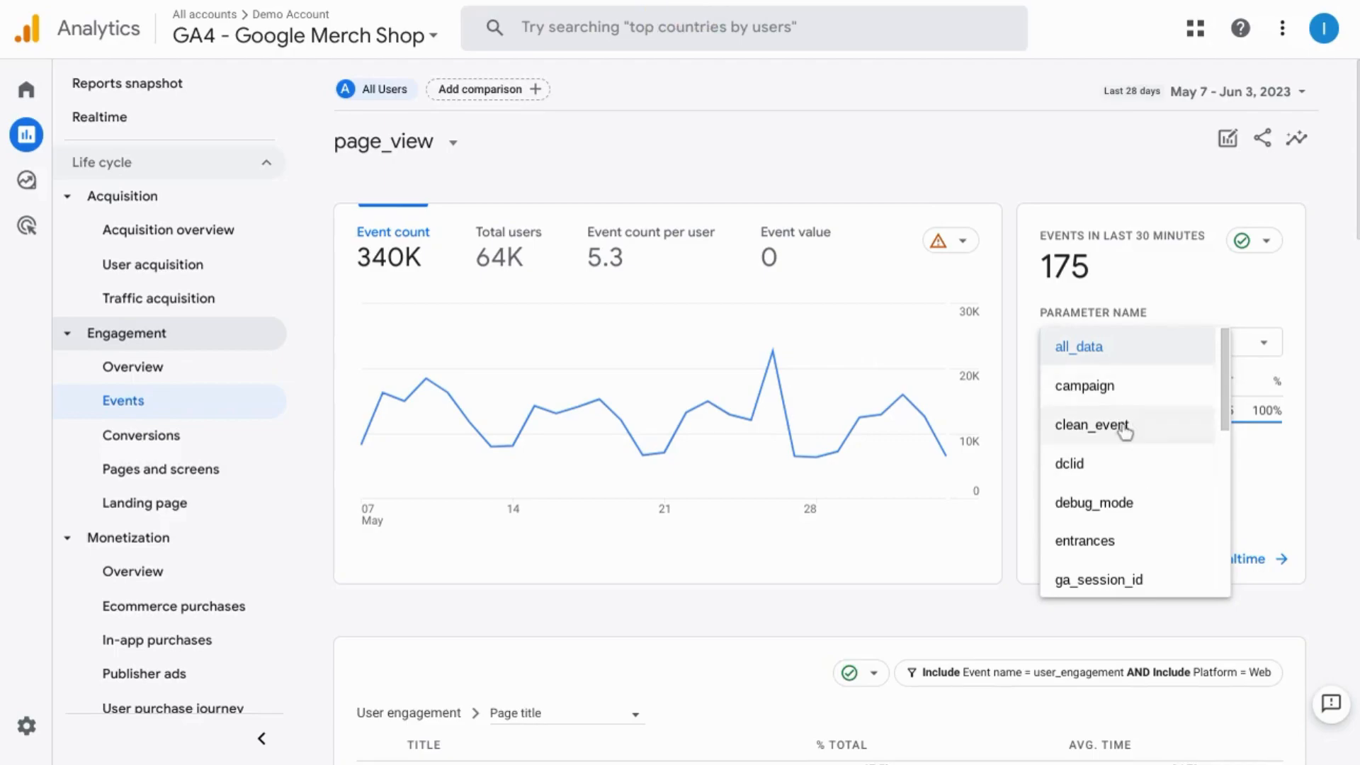
pyautogui.scroll(-3, 1129, 466)
pyautogui.scroll(-5, 1128, 466)
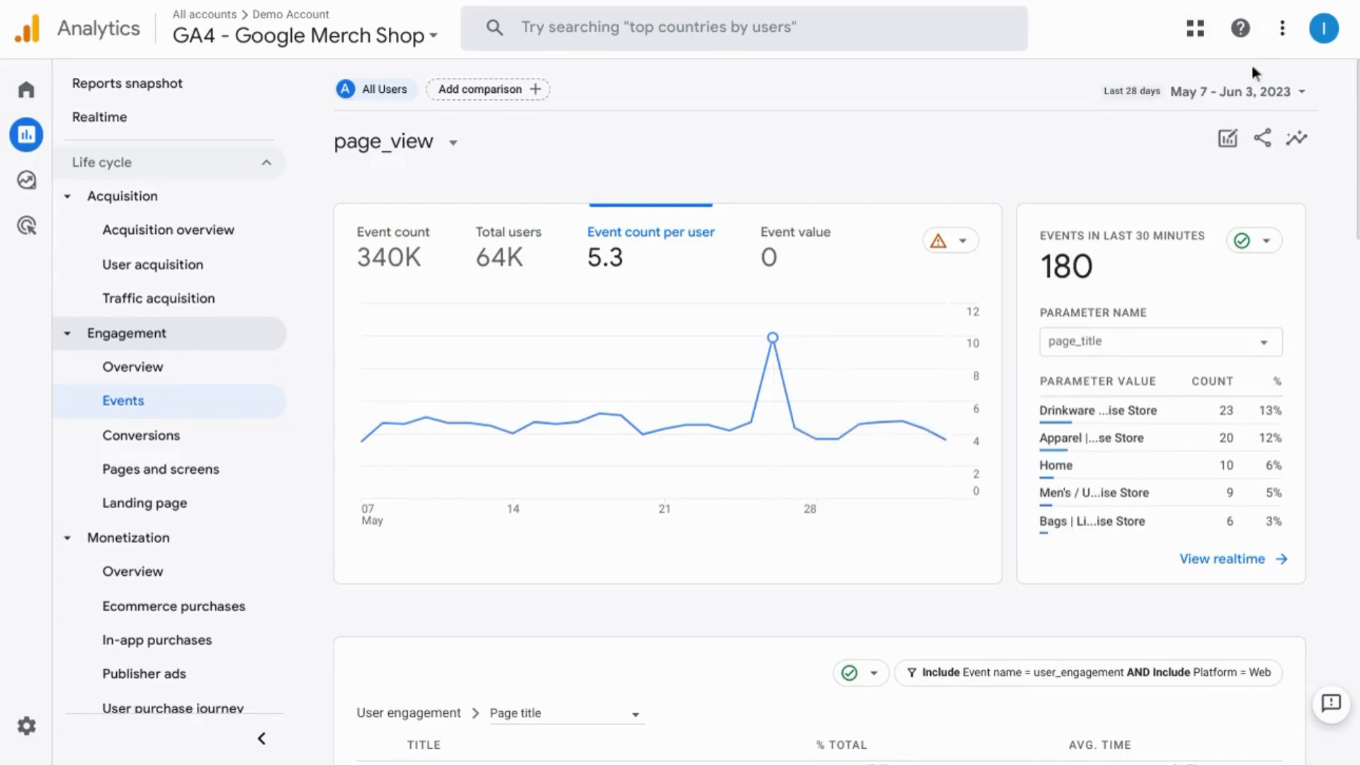
# Step: Check the report's date range options without changing them, and switch the User engagement table from page title to Page path
pyautogui.click(1241, 97)
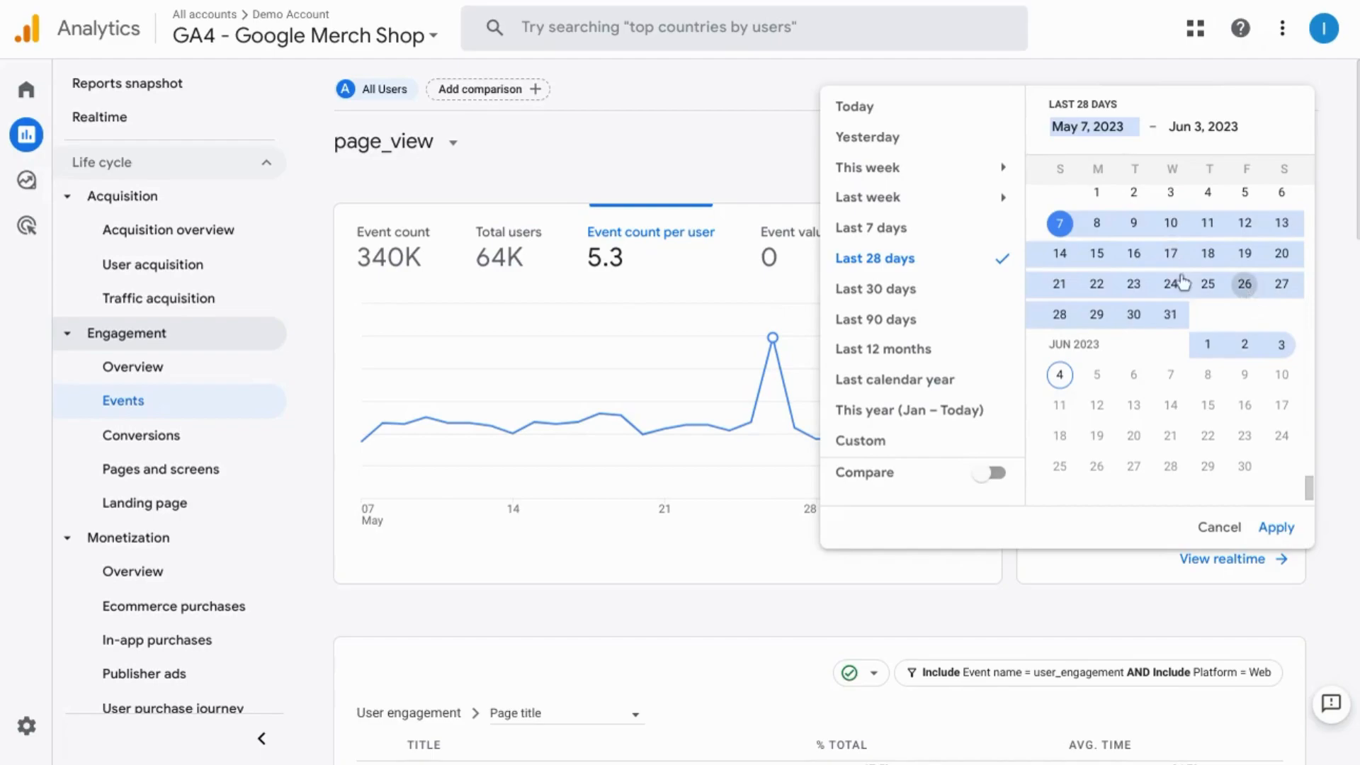
pyautogui.click(773, 146)
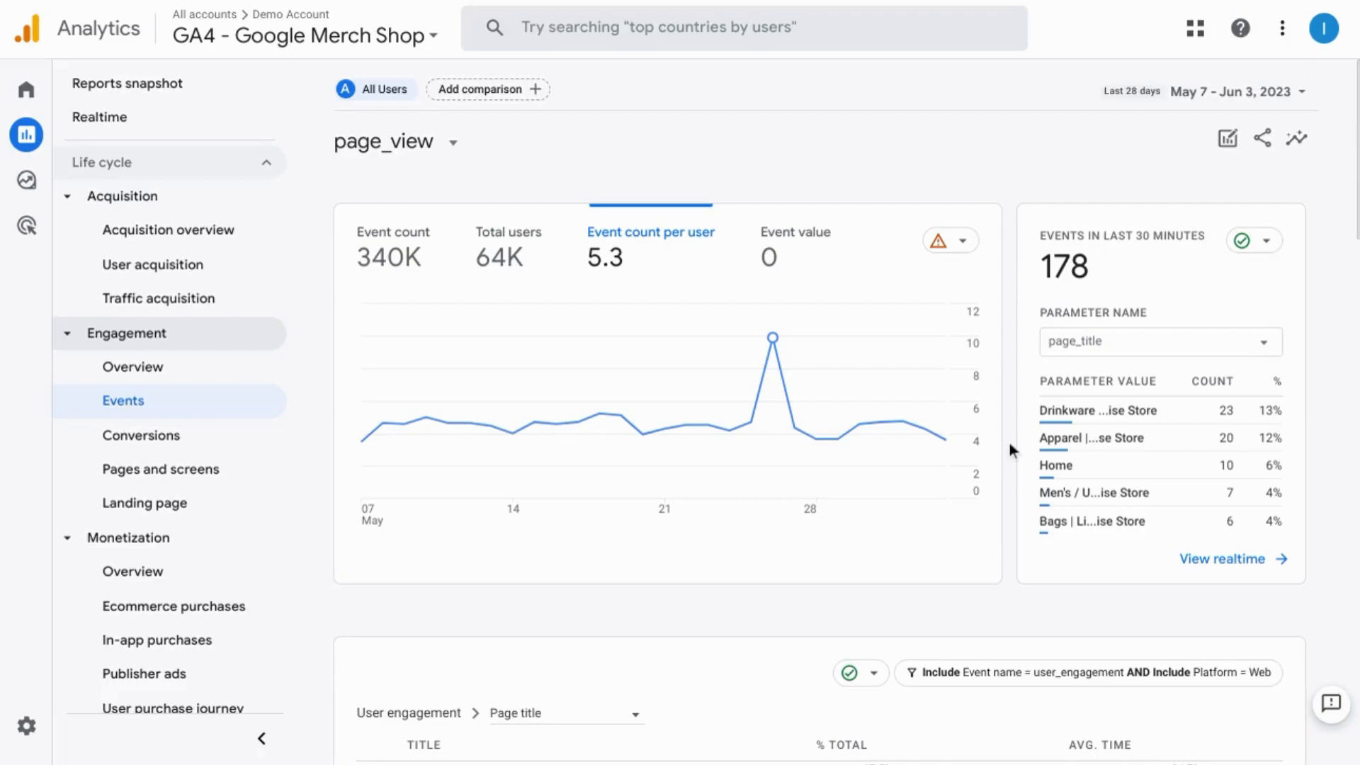
pyautogui.scroll(-5, 1009, 443)
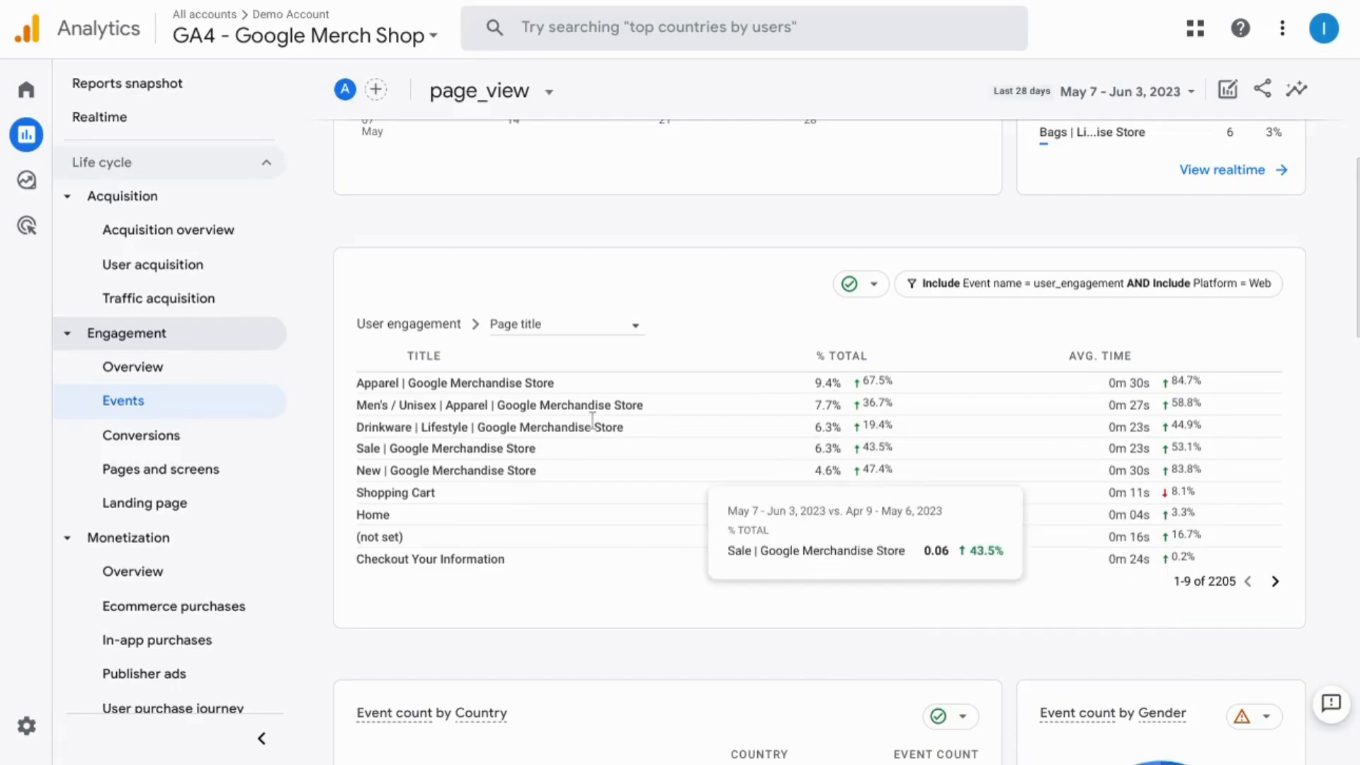
pyautogui.click(582, 333)
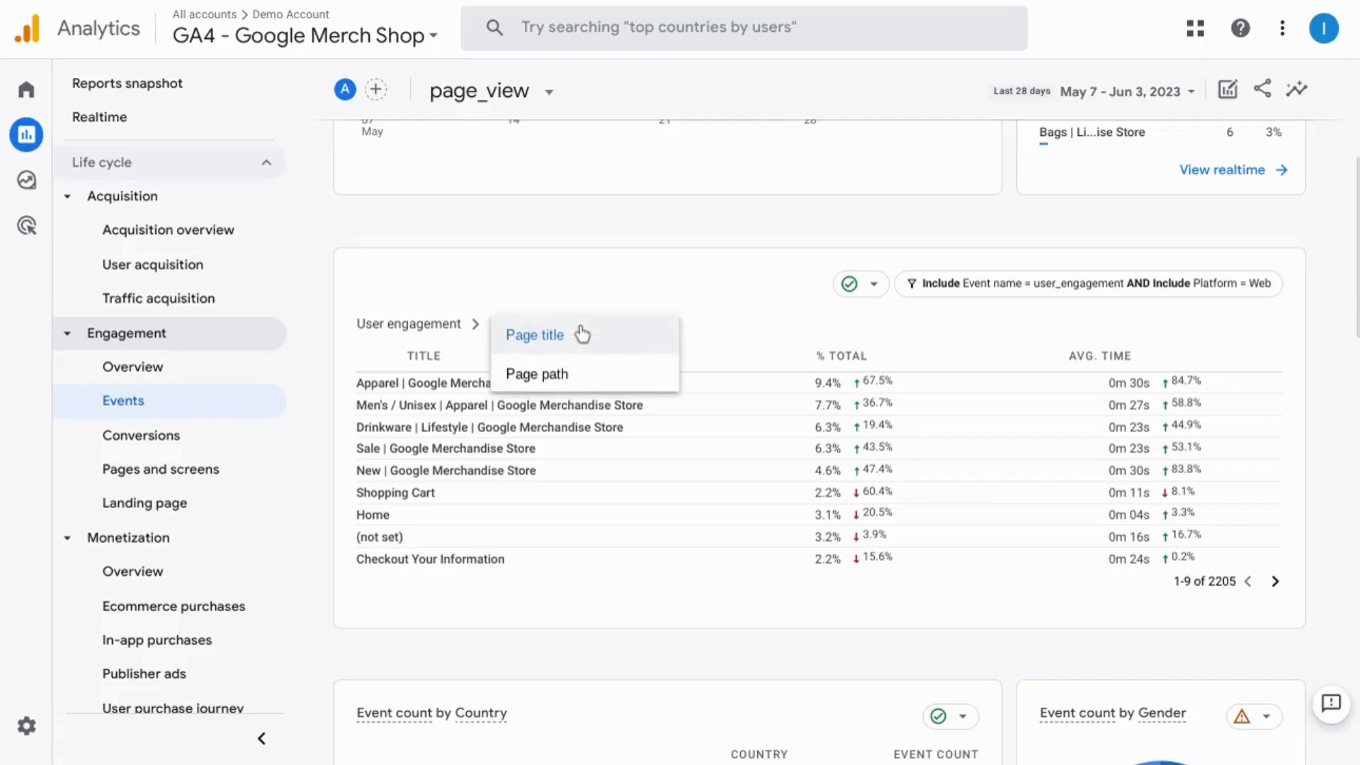
pyautogui.click(555, 389)
# Step: Look through the page_view report's country, gender, event count per session, page_title, page_location and page_referrer cards
pyautogui.scroll(-5, 556, 397)
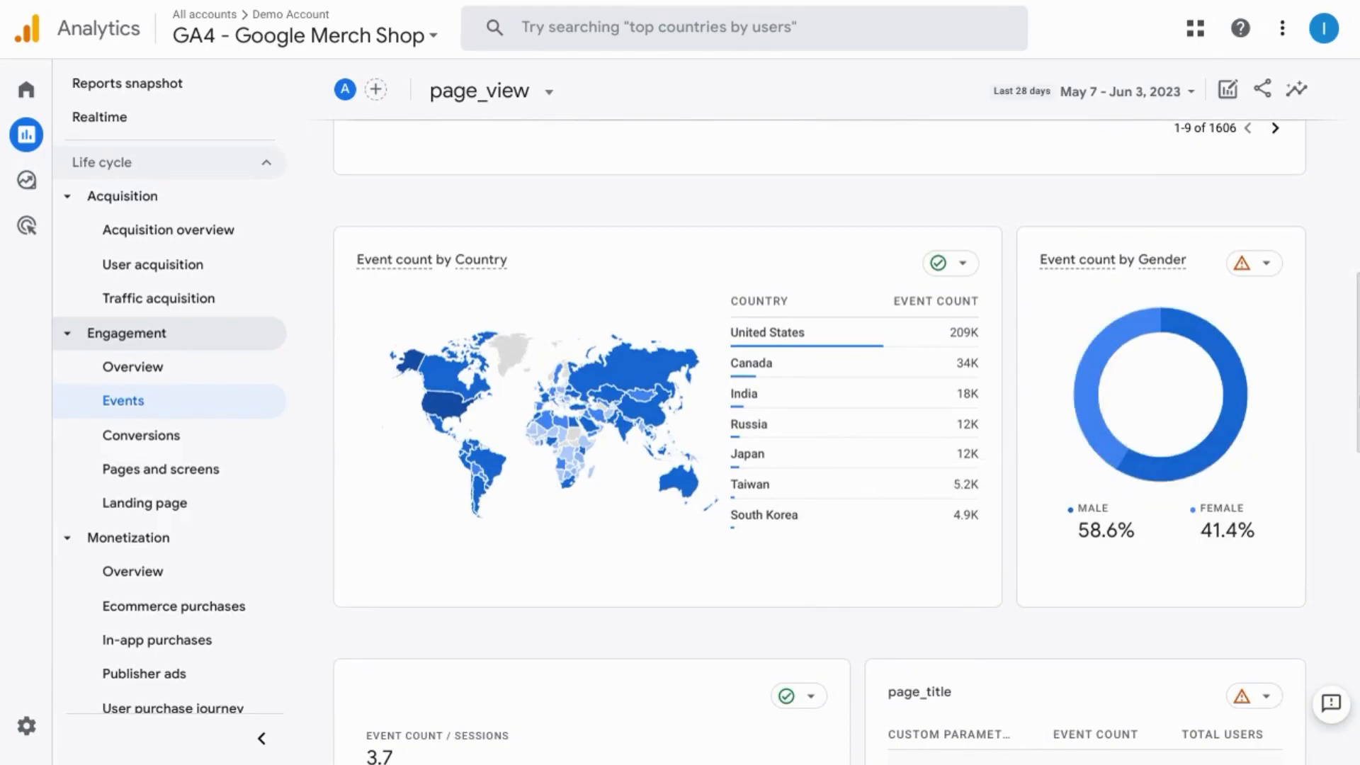
pyautogui.scroll(-6, 1061, 448)
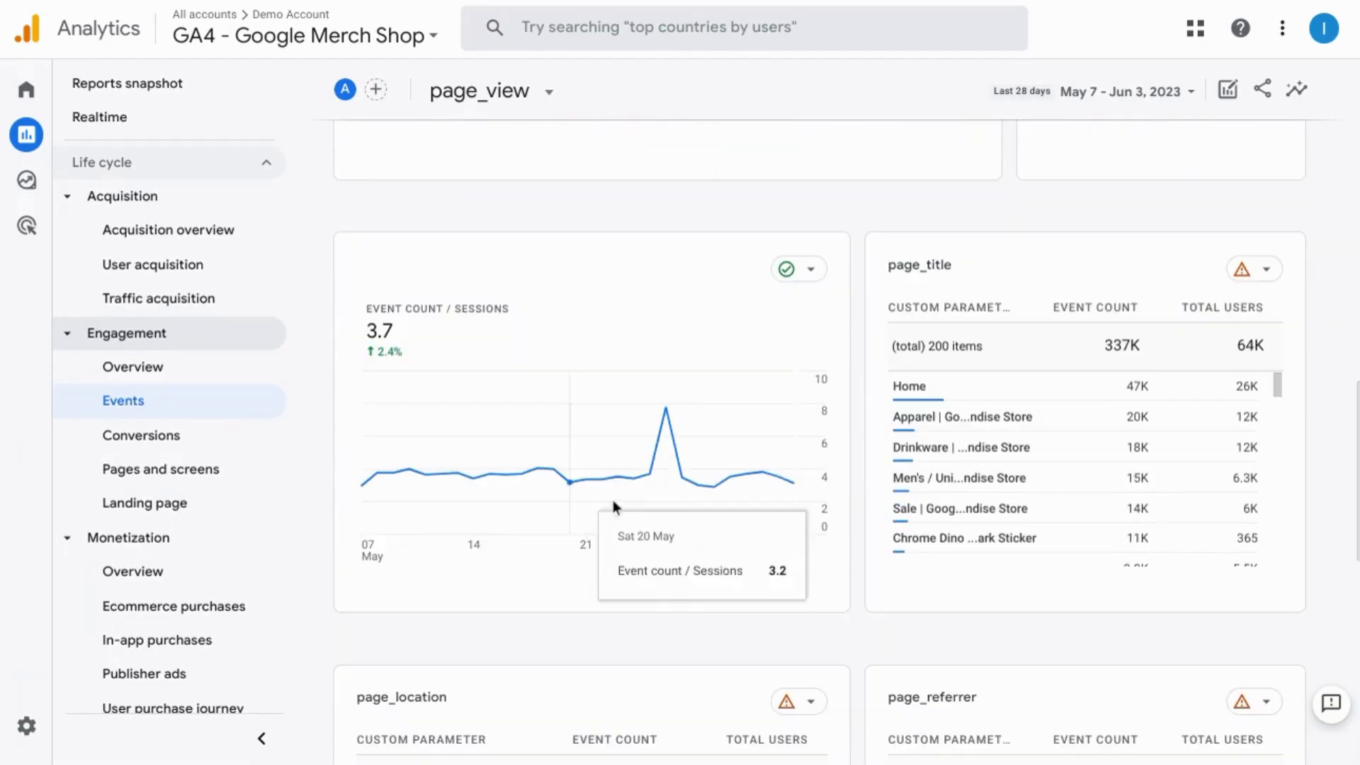
pyautogui.scroll(1, 1065, 269)
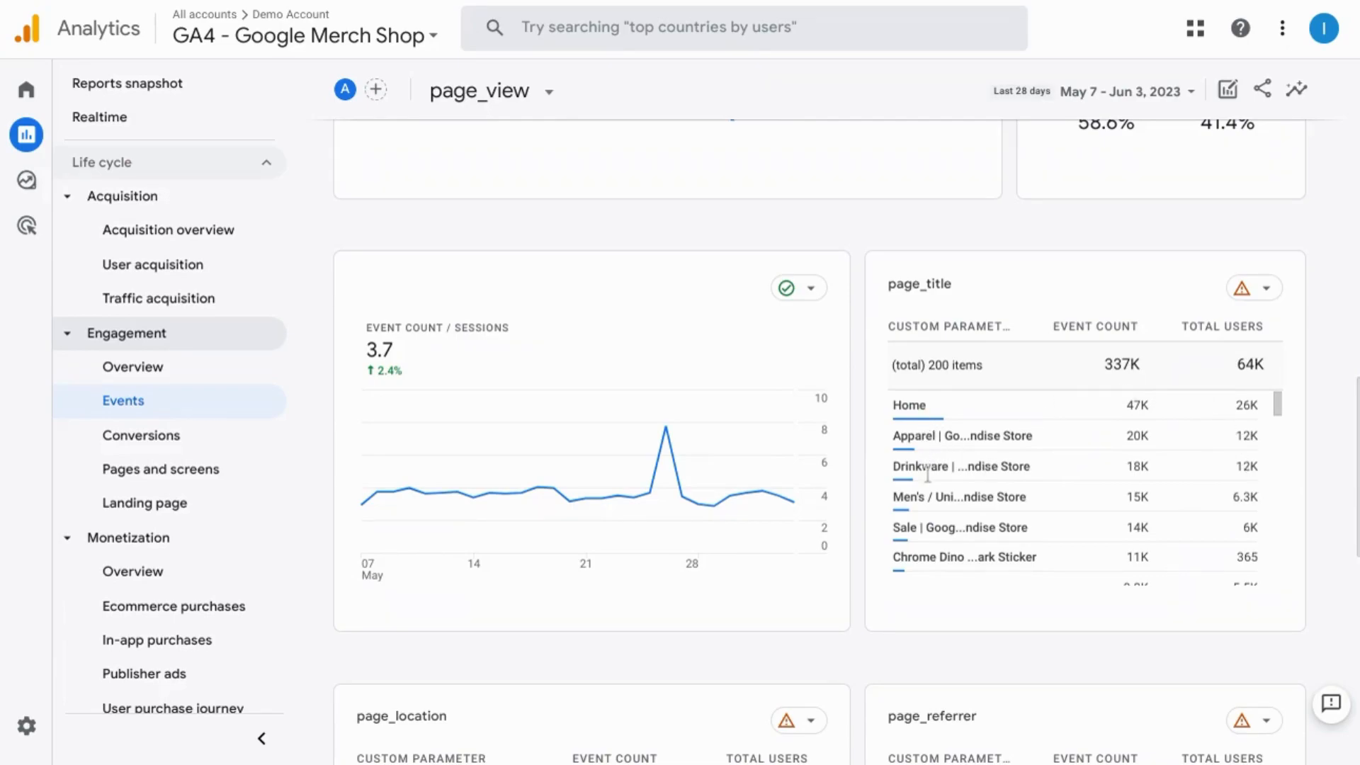
pyautogui.scroll(-3, 922, 414)
pyautogui.scroll(-5, 517, 346)
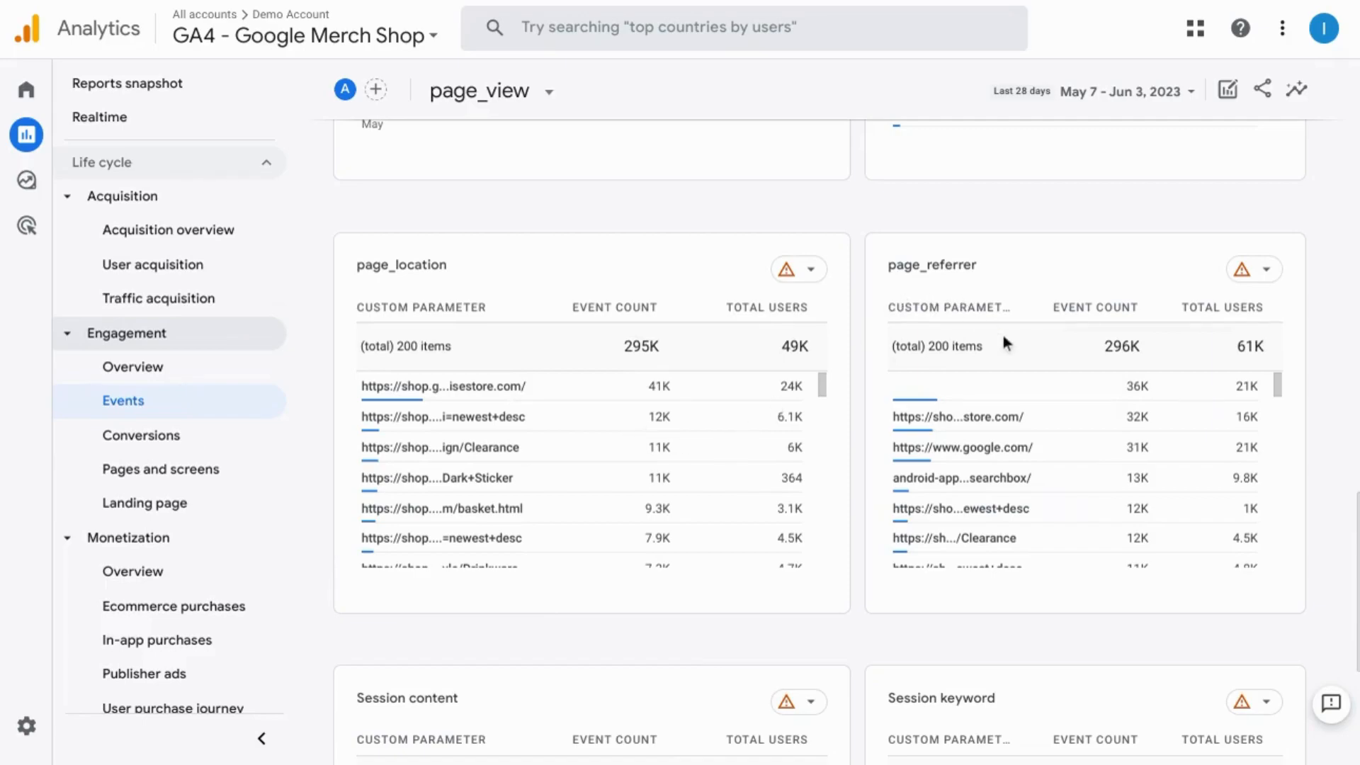
# Step: Look over the Session content and Session keyword cards, and switch the event detail report to add_to_cart
pyautogui.scroll(-5, 727, 499)
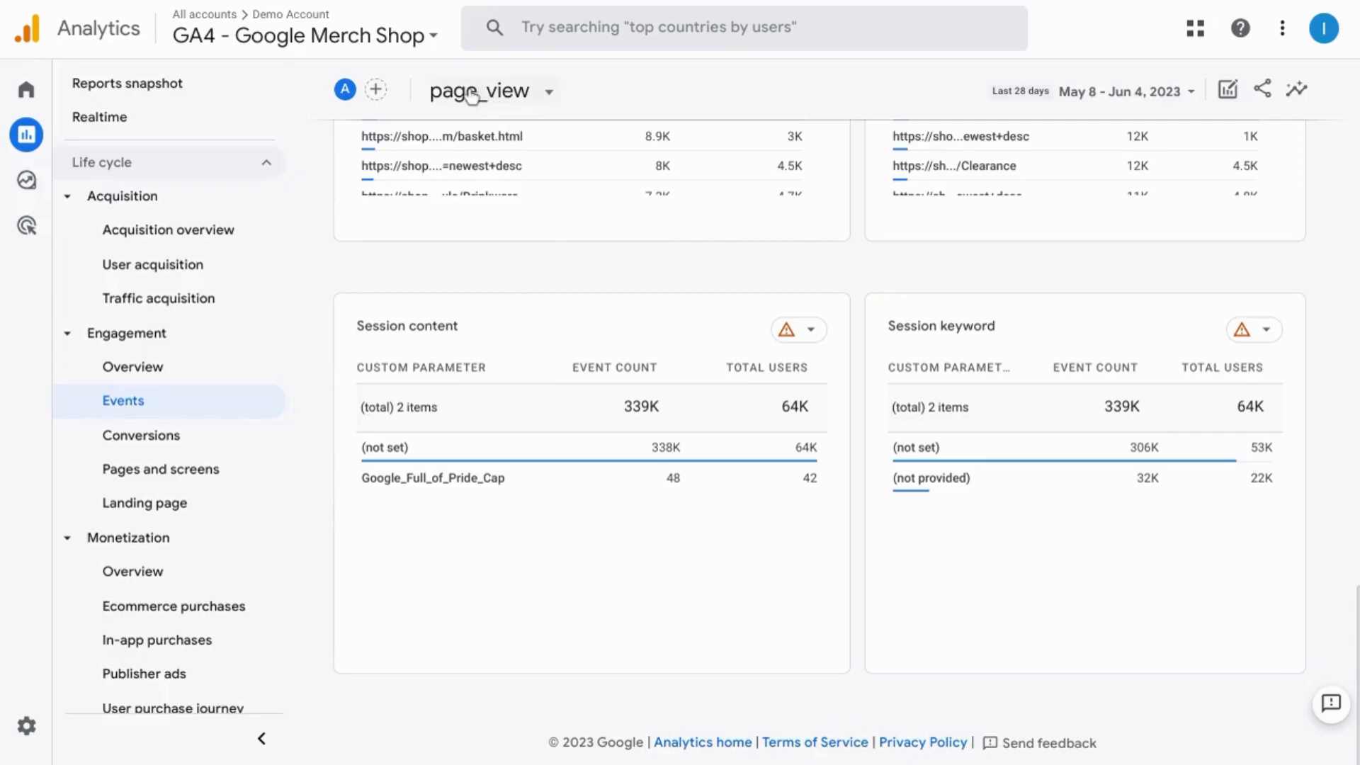
pyautogui.click(549, 102)
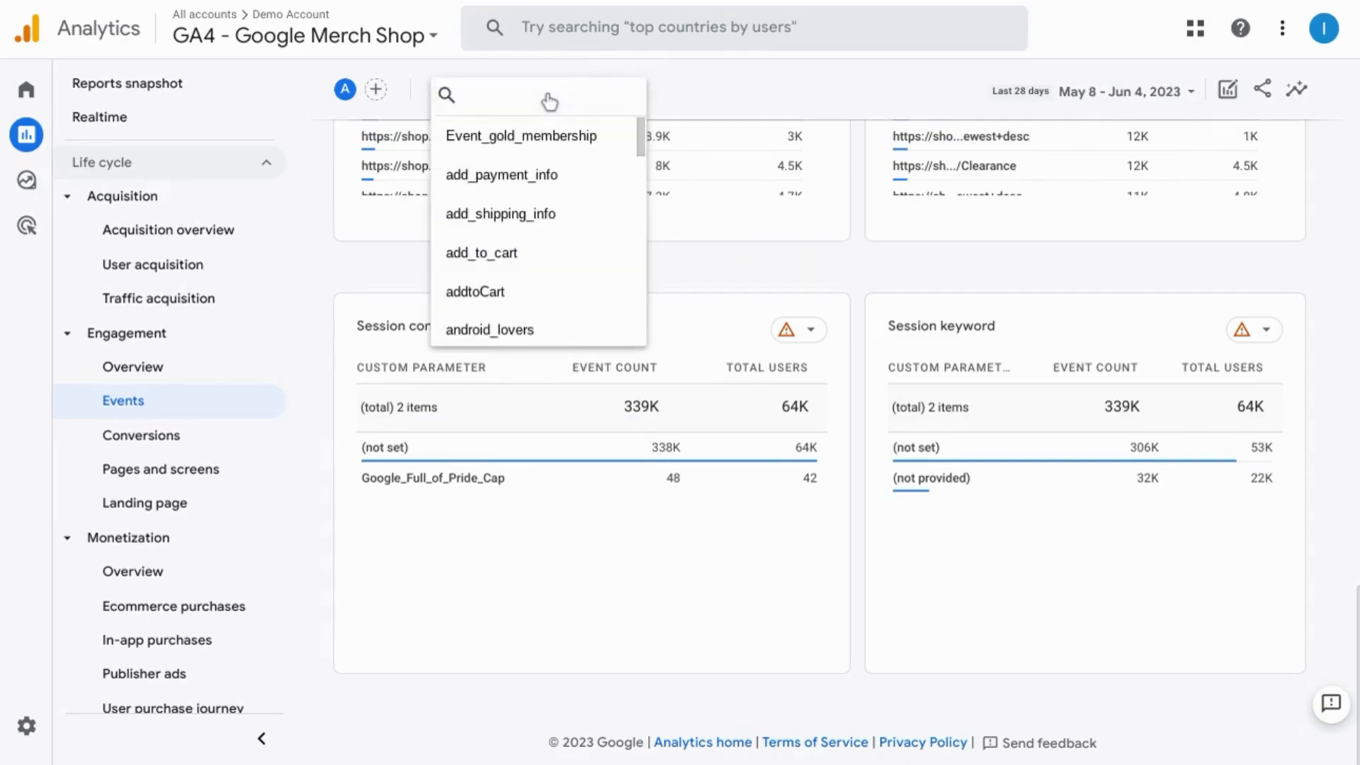
pyautogui.click(482, 253)
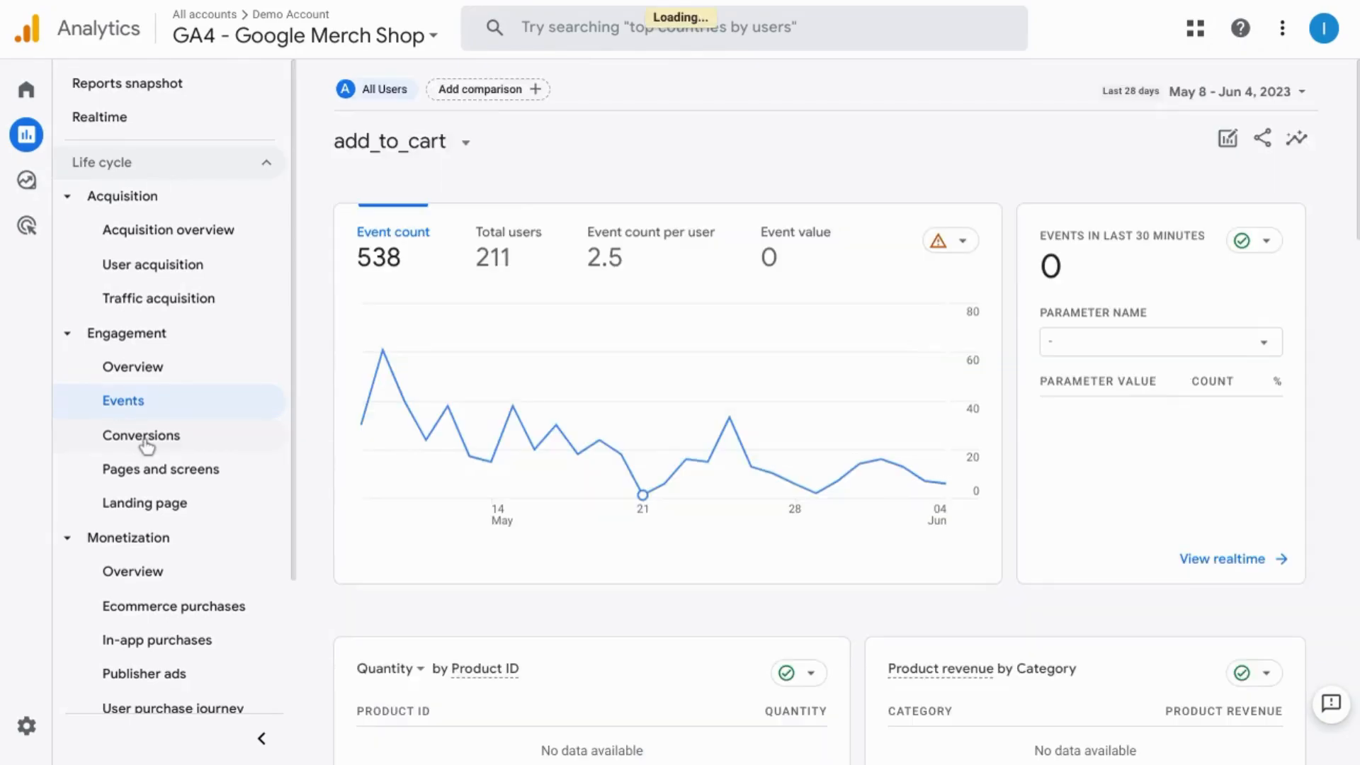
# Step: Open the Conversions report and examine its charts and the table of conversions by event name
pyautogui.click(141, 434)
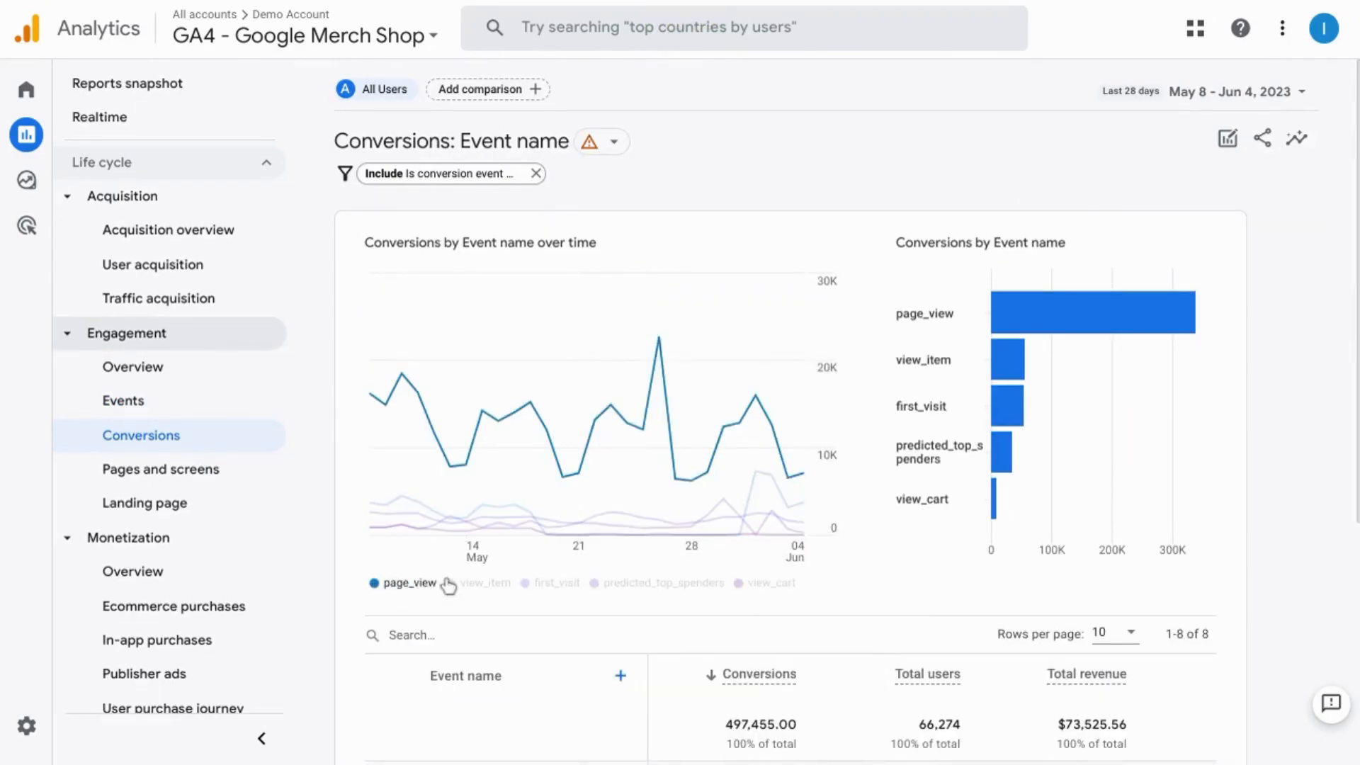
pyautogui.moveTo(1055, 435)
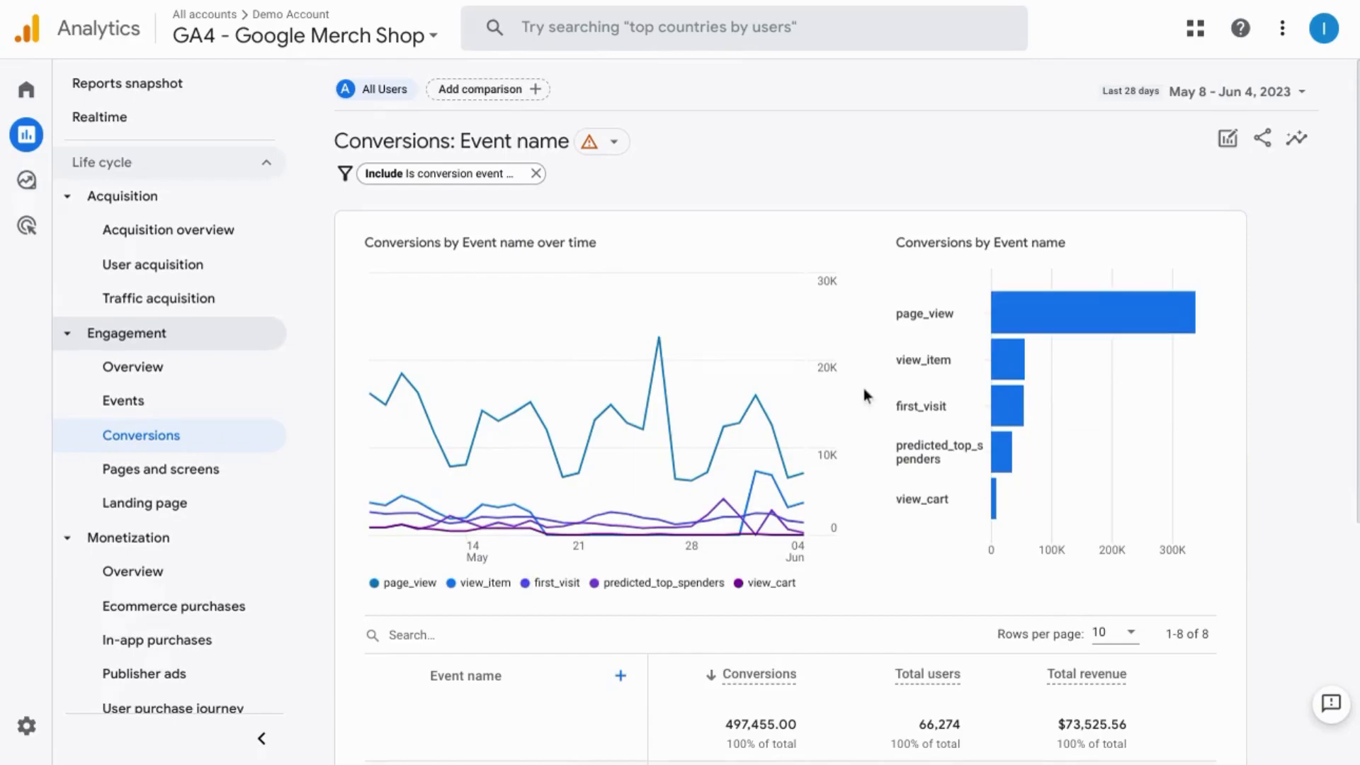
pyautogui.scroll(-3, 779, 461)
pyautogui.scroll(-3, 599, 480)
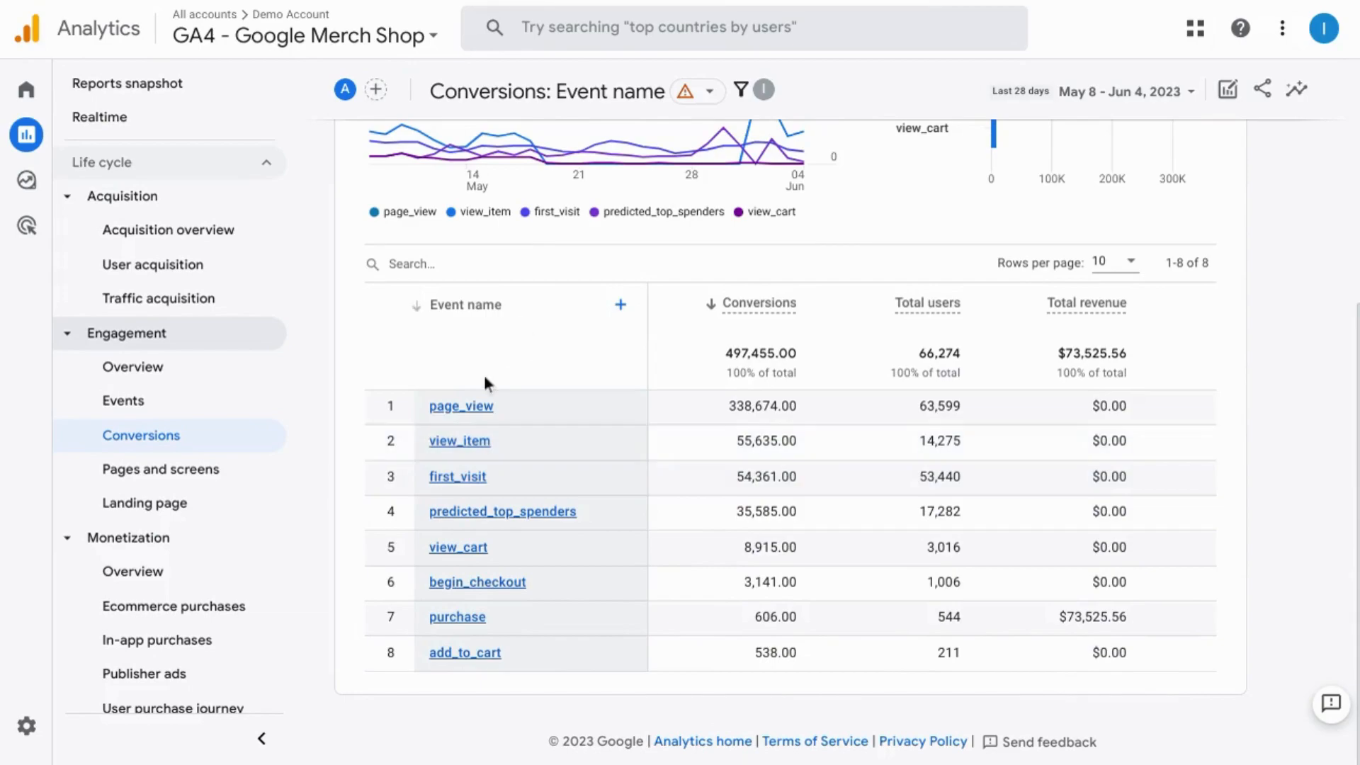
pyautogui.scroll(1, 639, 477)
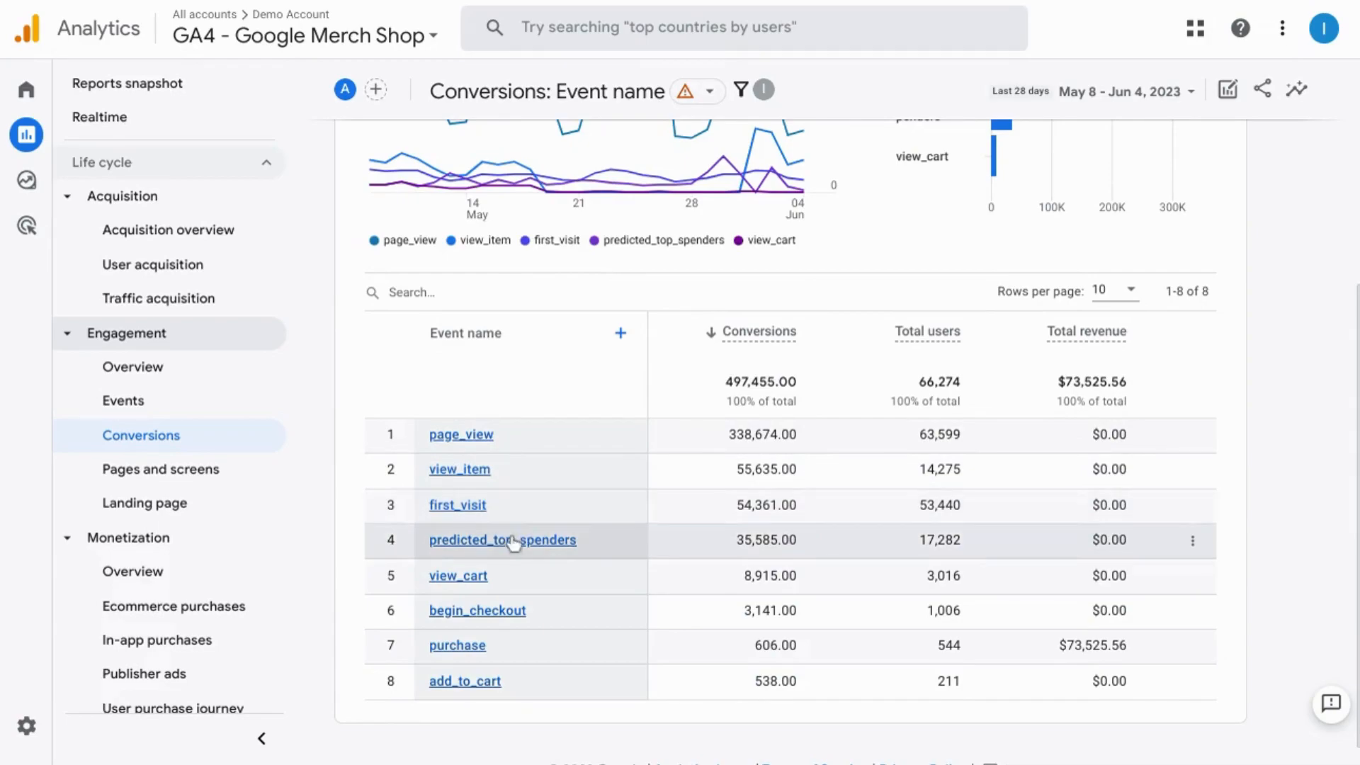
# Step: Open the detail report of the purchase conversion and sort its Default channel group table by Event value
pyautogui.click(462, 652)
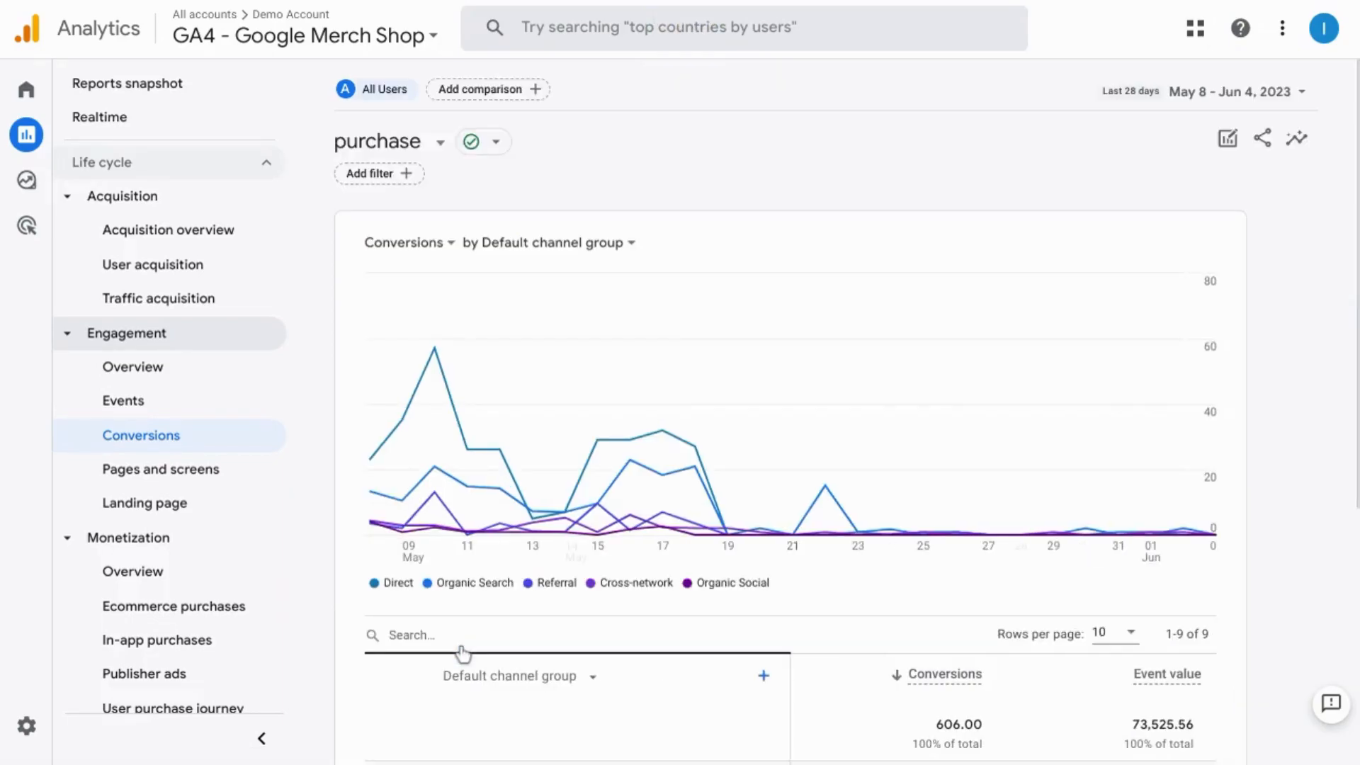
pyautogui.moveTo(543, 403)
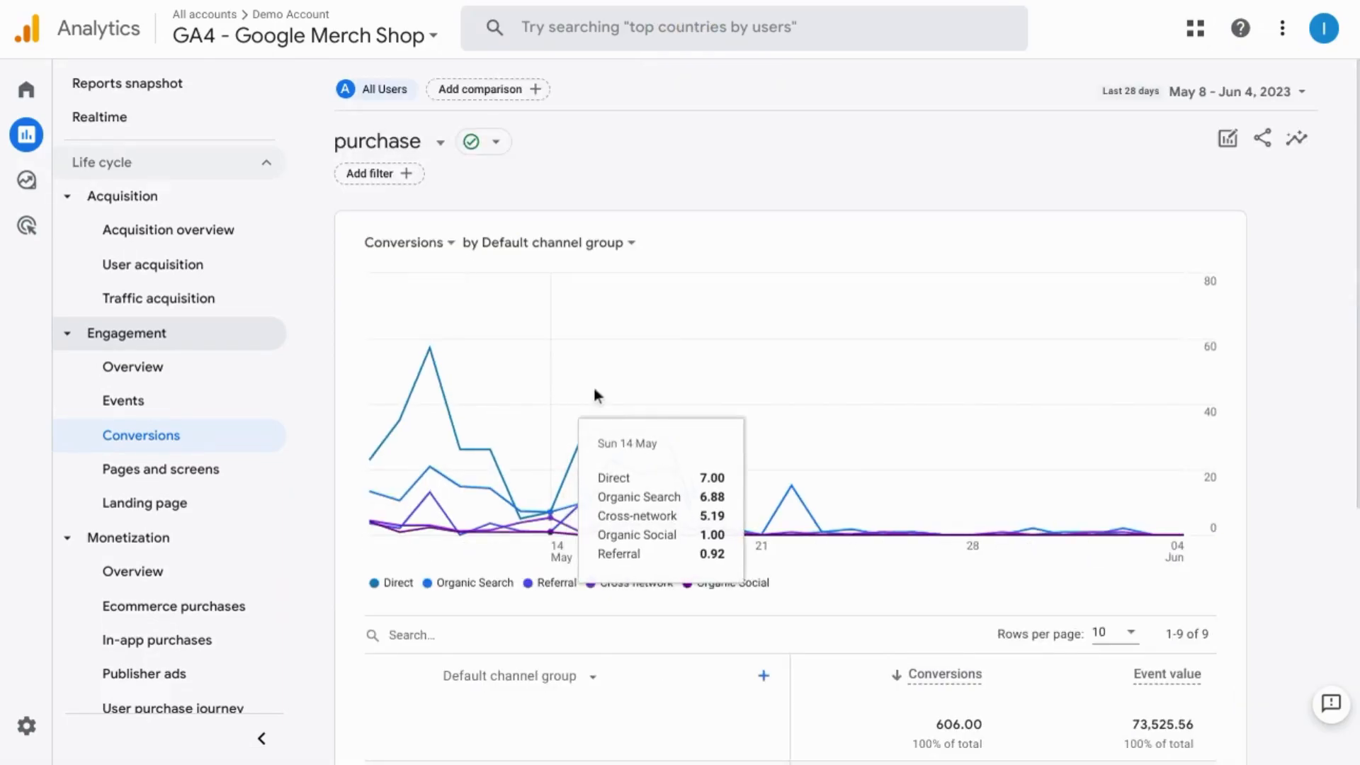
pyautogui.scroll(-6, 595, 391)
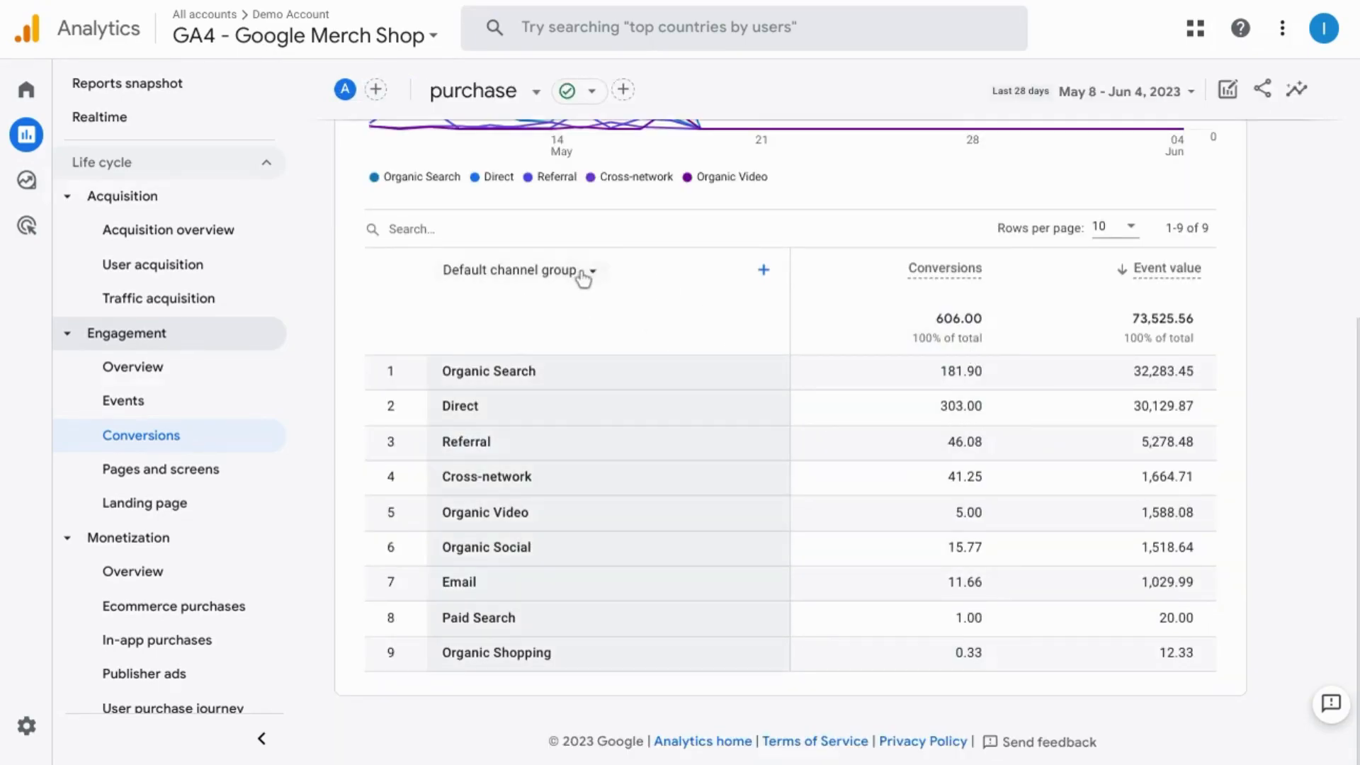
# Step: Open the Pages and screens report and the Landing page report, looking over the charts and tables of each
pyautogui.click(200, 469)
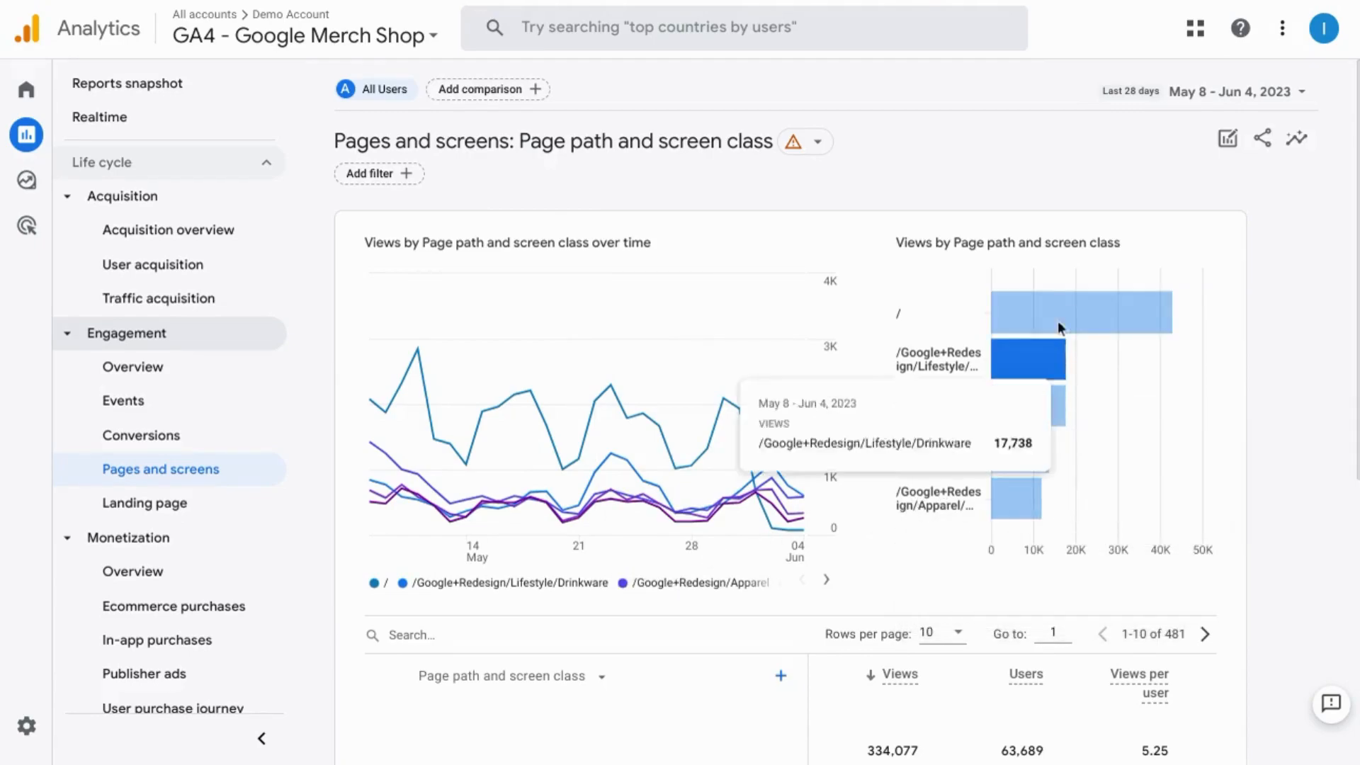
pyautogui.scroll(-2, 945, 588)
pyautogui.scroll(-5, 945, 589)
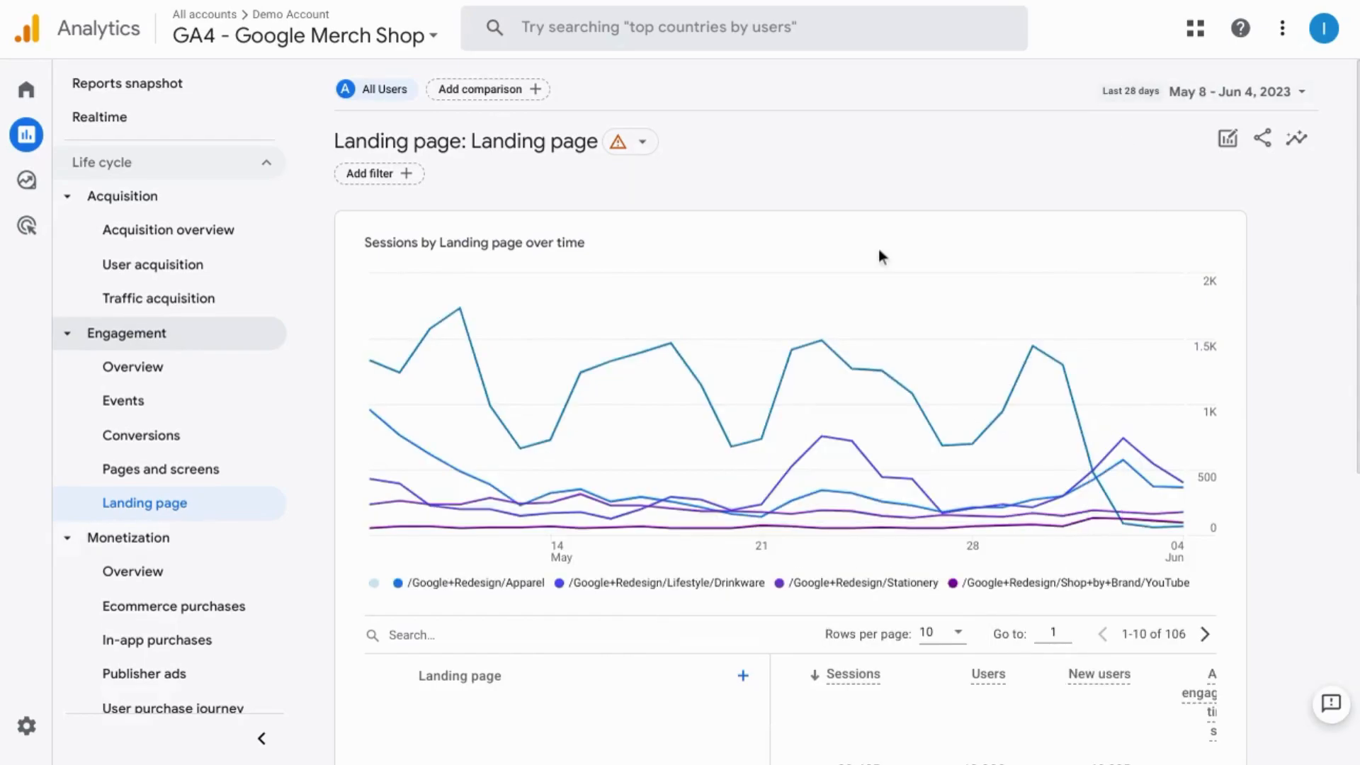
pyautogui.scroll(-5, 878, 252)
pyautogui.scroll(-3, 871, 253)
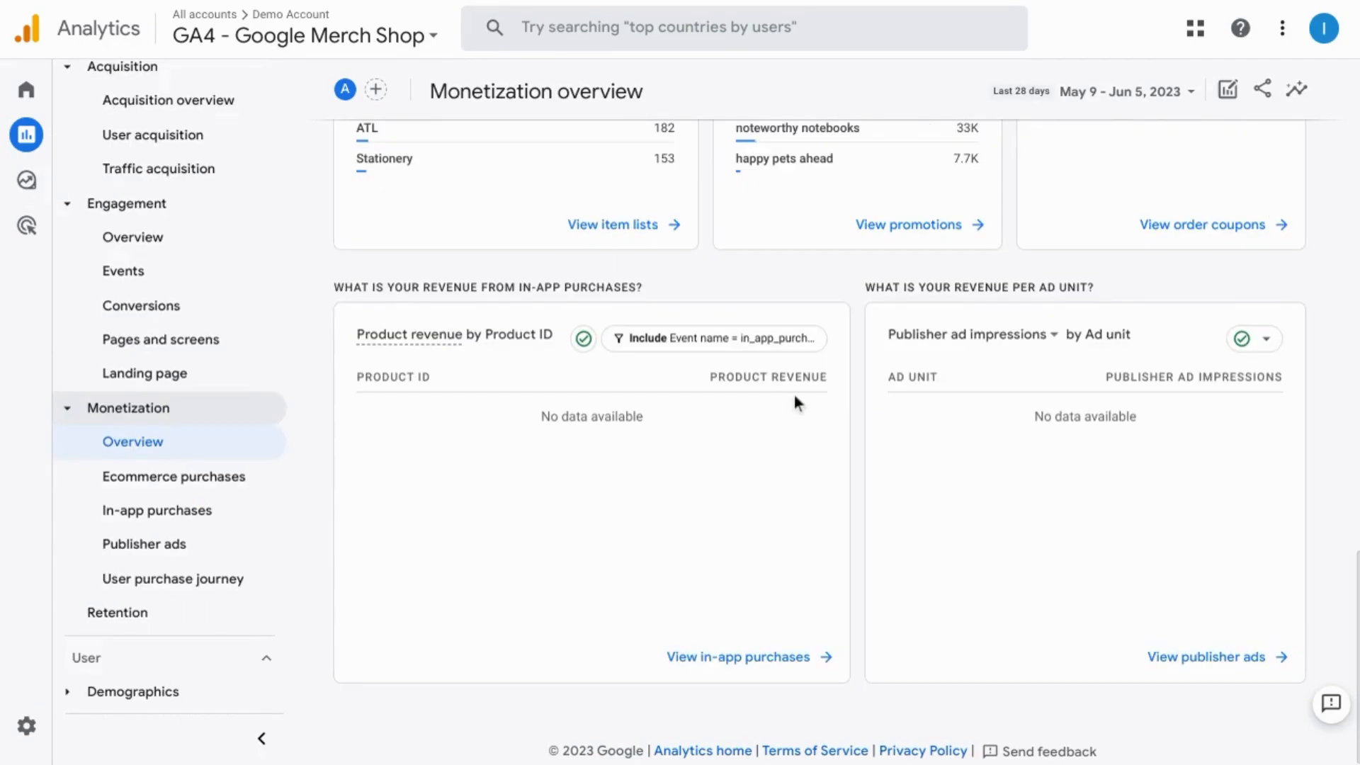
# Step: Switch to the Measure ecommerce guide in the Google Analytics developer documentation and look over its introduction
pyautogui.scroll(15, 796, 402)
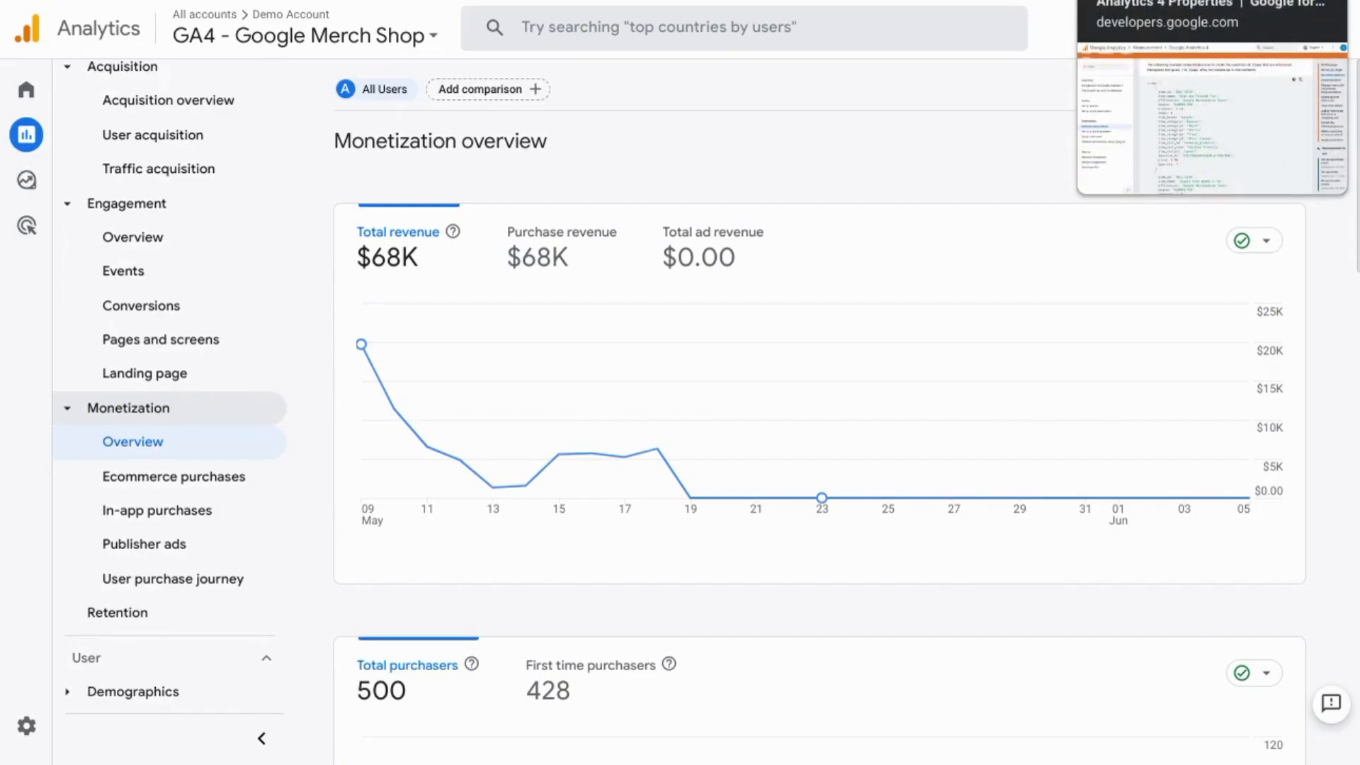
pyautogui.click(1147, 1)
pyautogui.scroll(15, 952, 292)
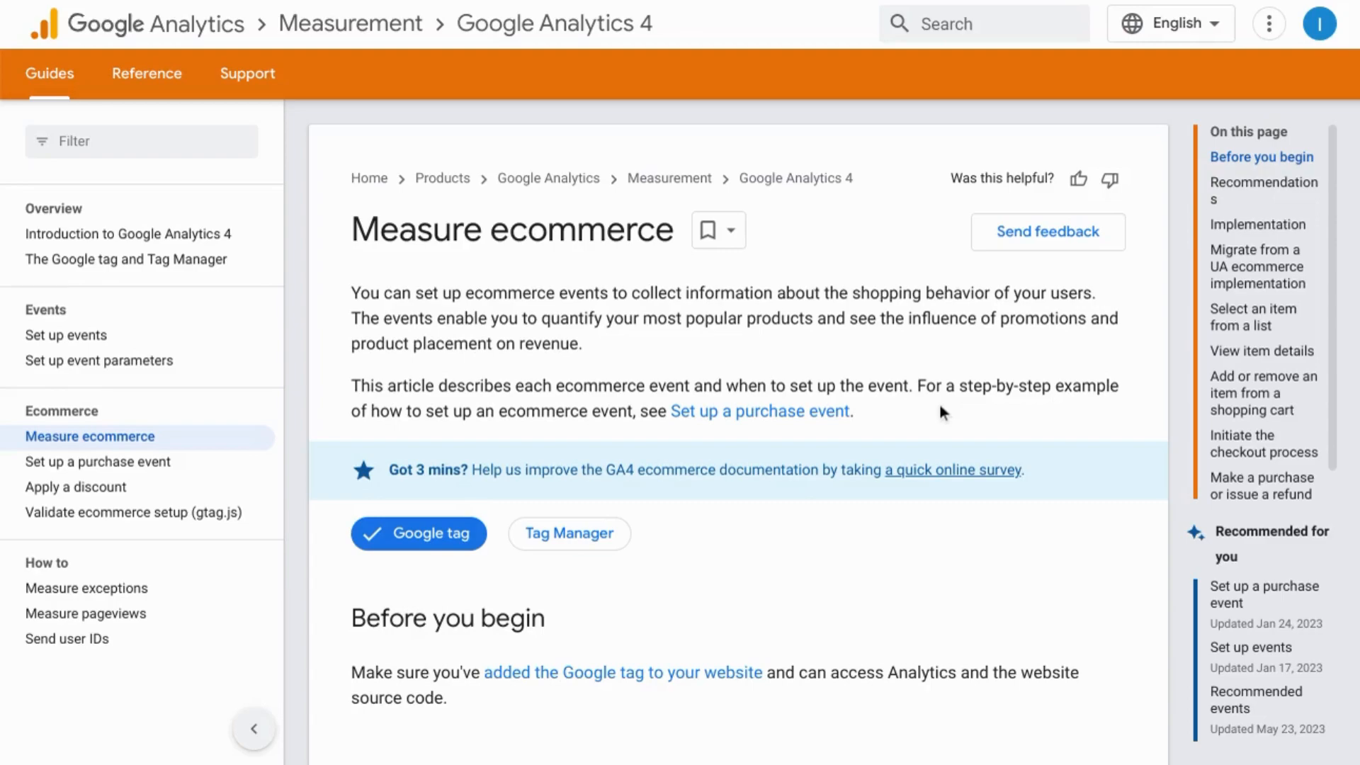
pyautogui.scroll(-4, 905, 282)
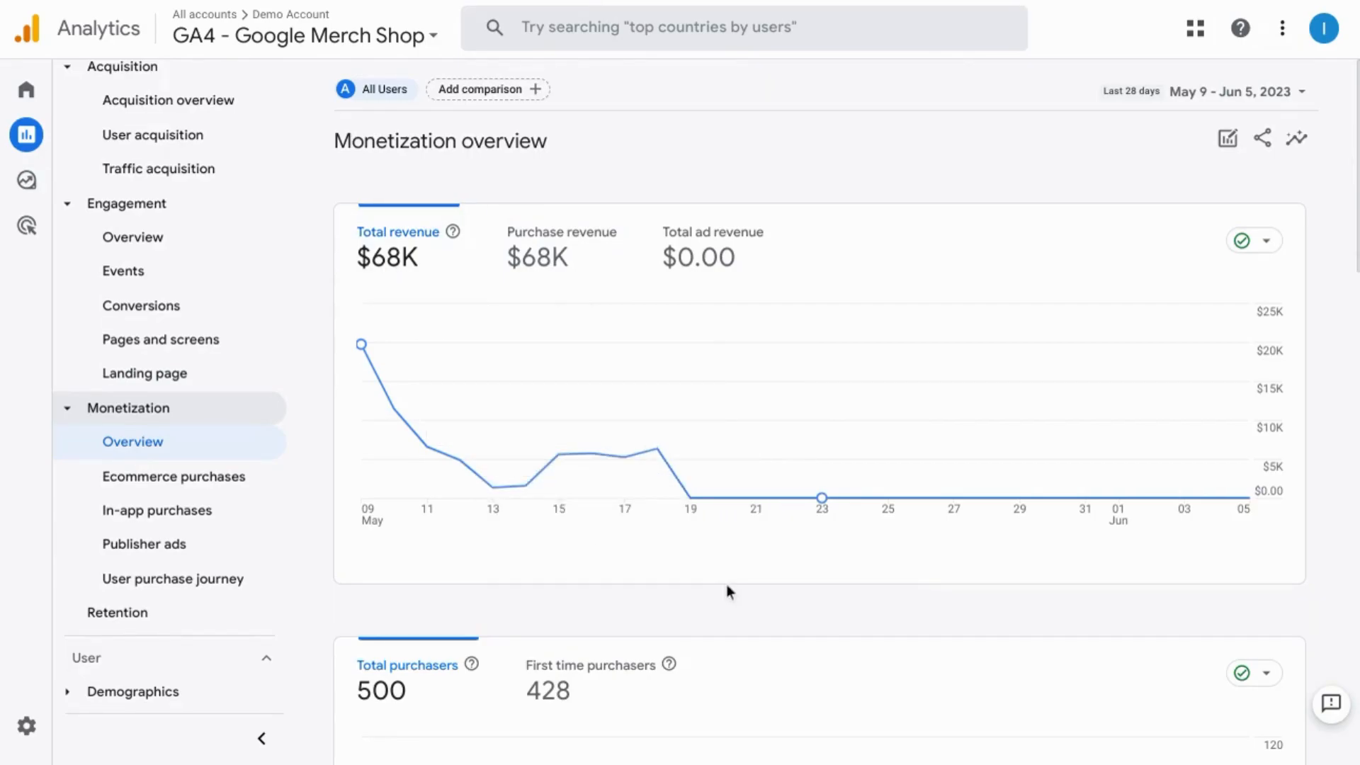
# Step: Return to the Monetization overview in Google Analytics and examine its revenue, purchaser, item, promotion, coupon, in-app purchase and ad unit cards
pyautogui.moveTo(689, 500)
pyautogui.scroll(-4, 714, 538)
pyautogui.scroll(-1, 714, 536)
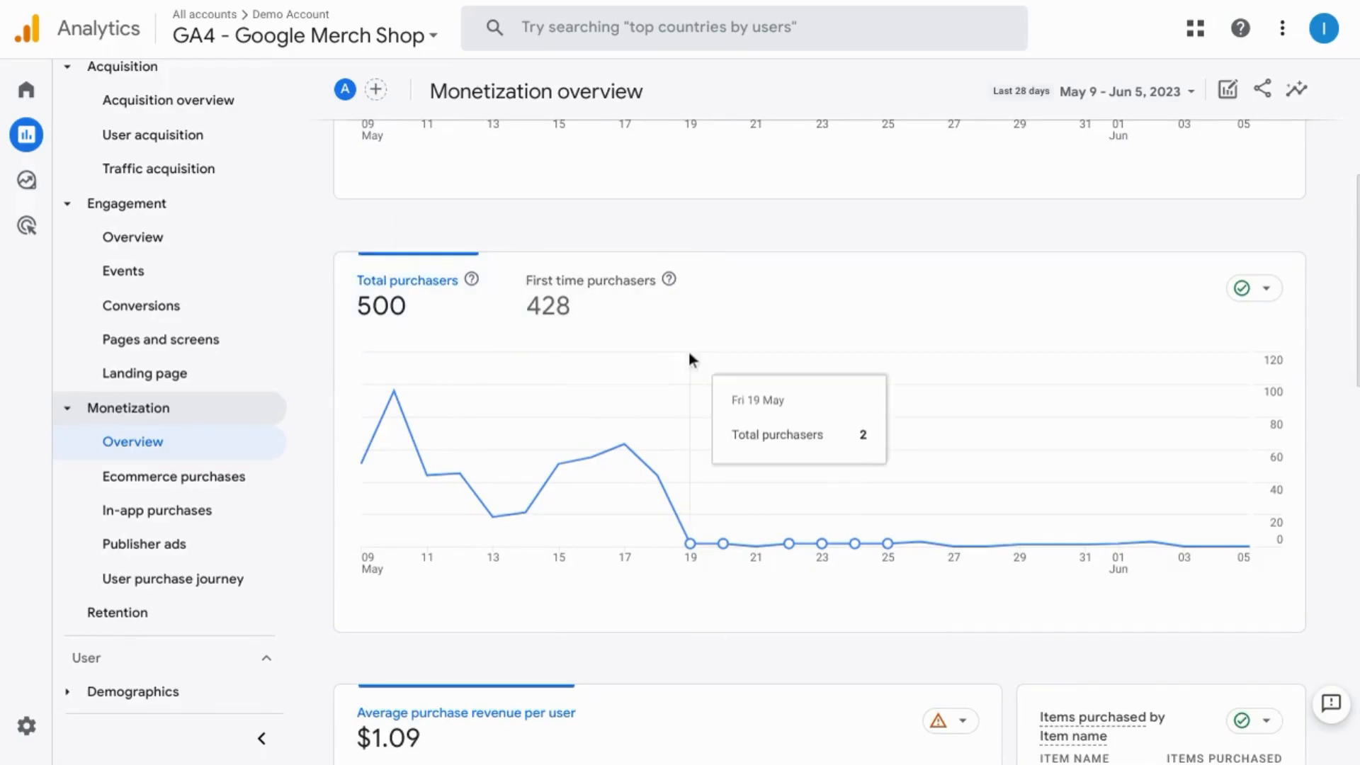
pyautogui.scroll(-4, 688, 358)
pyautogui.scroll(-3, 689, 350)
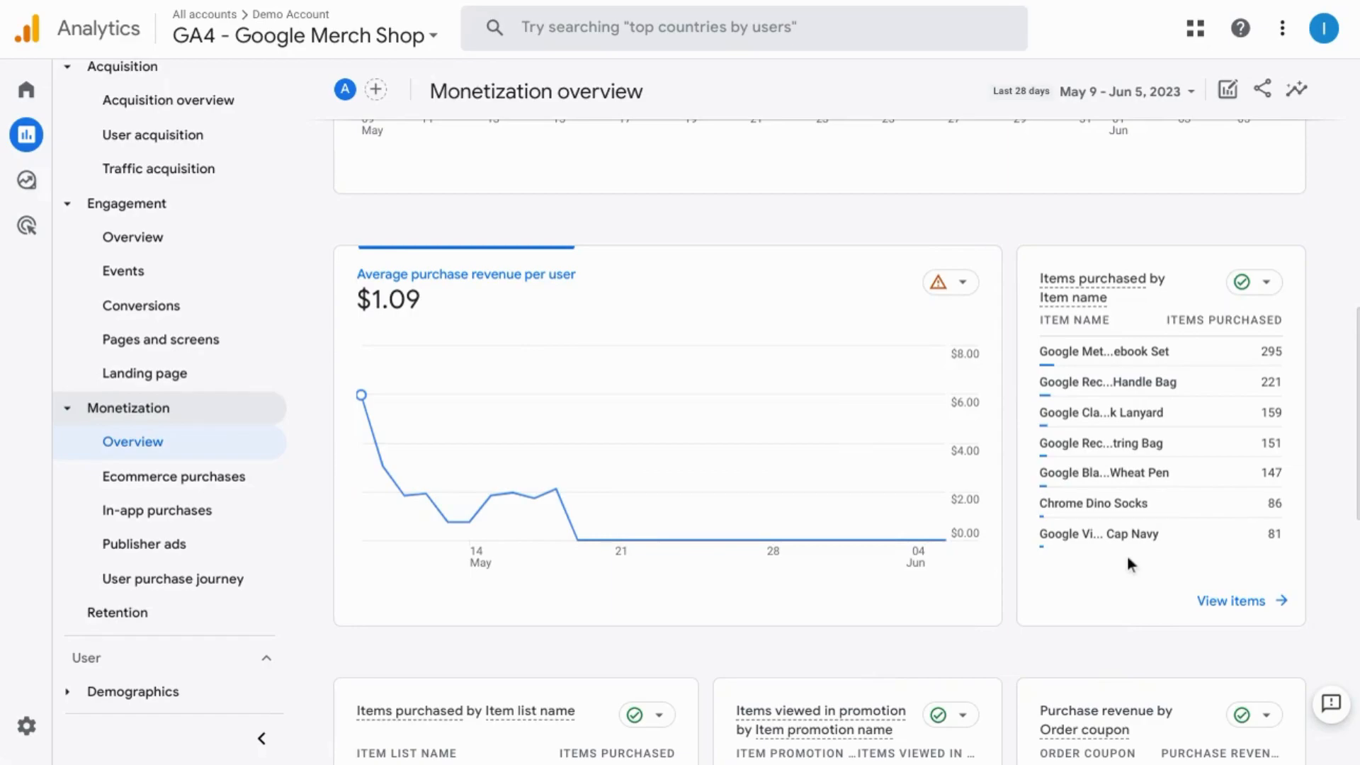
pyautogui.scroll(-5, 1124, 551)
pyautogui.scroll(-2, 504, 499)
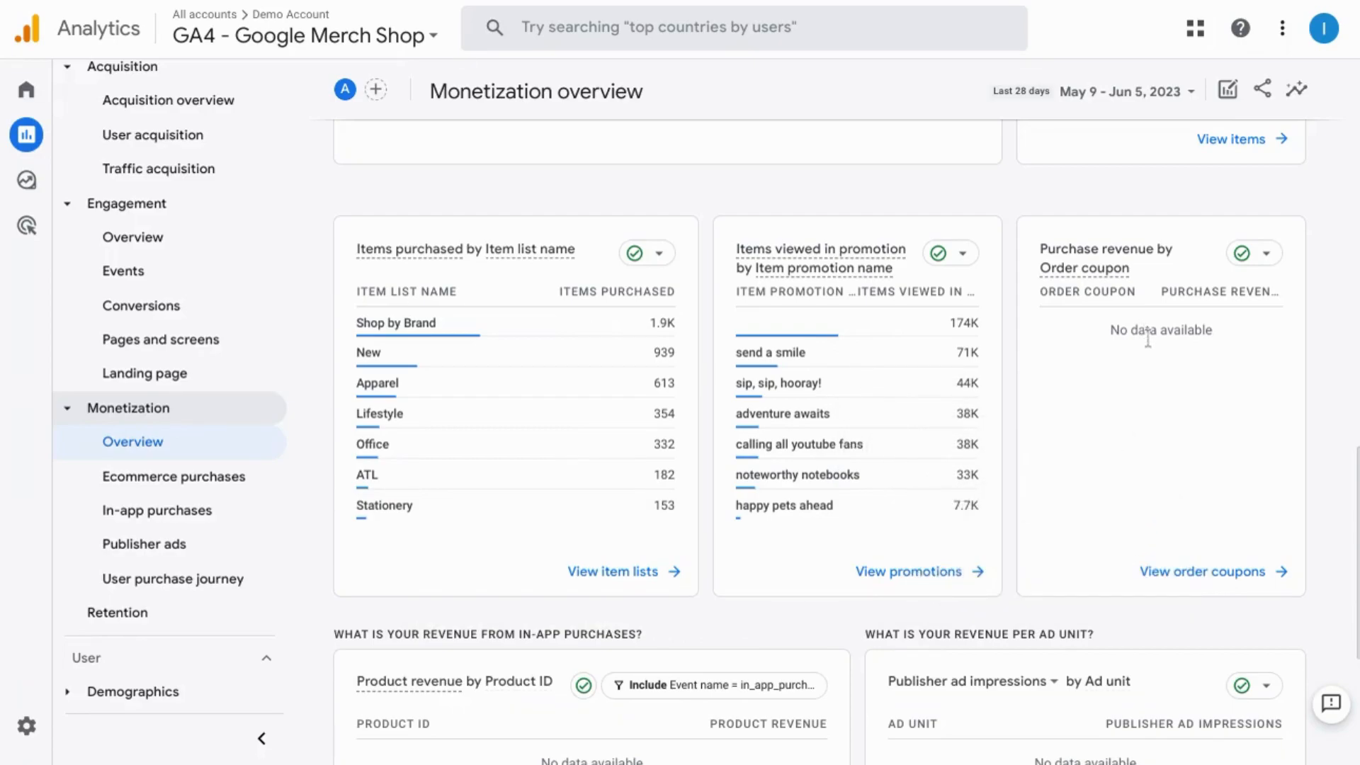
pyautogui.scroll(-5, 1108, 514)
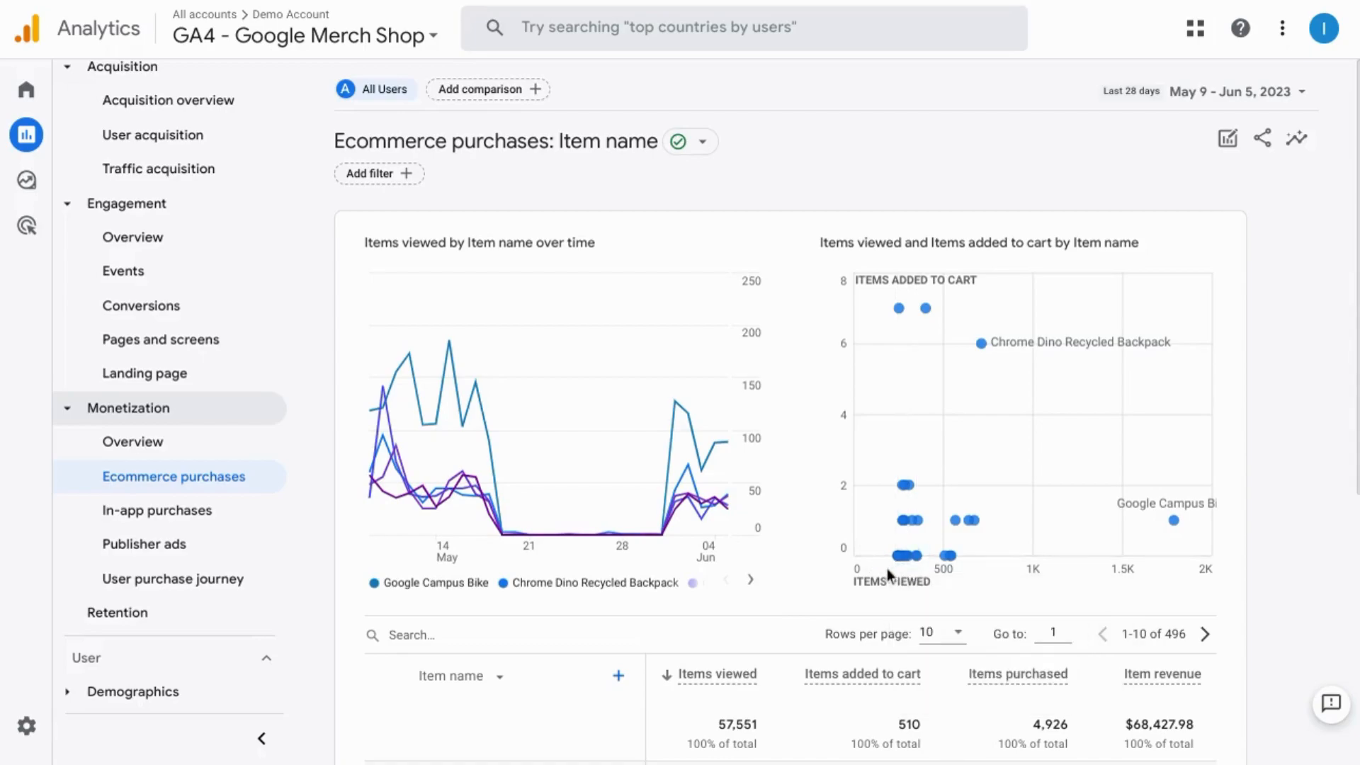
# Step: Examine the Ecommerce purchases charts and table, and set the table's primary dimension to Item category
pyautogui.scroll(-5, 894, 593)
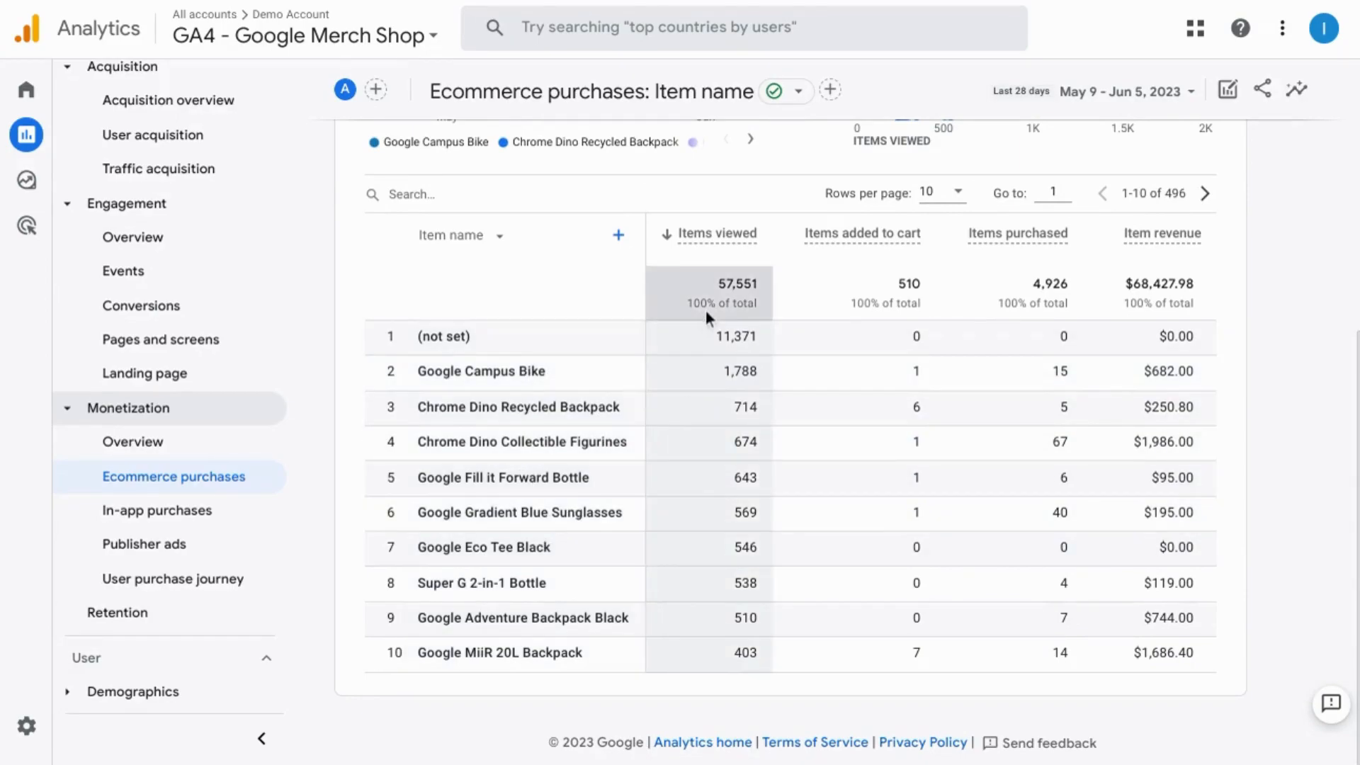
pyautogui.click(497, 239)
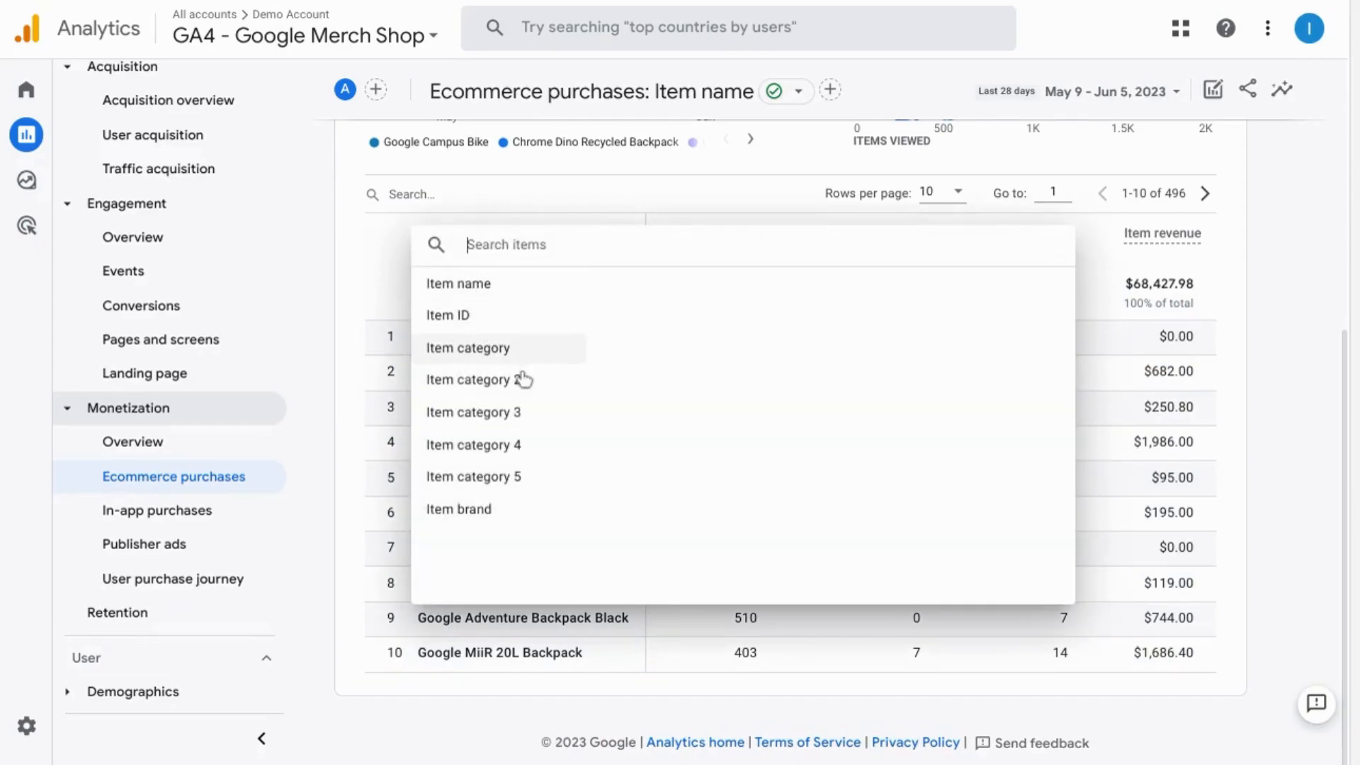
pyautogui.click(498, 363)
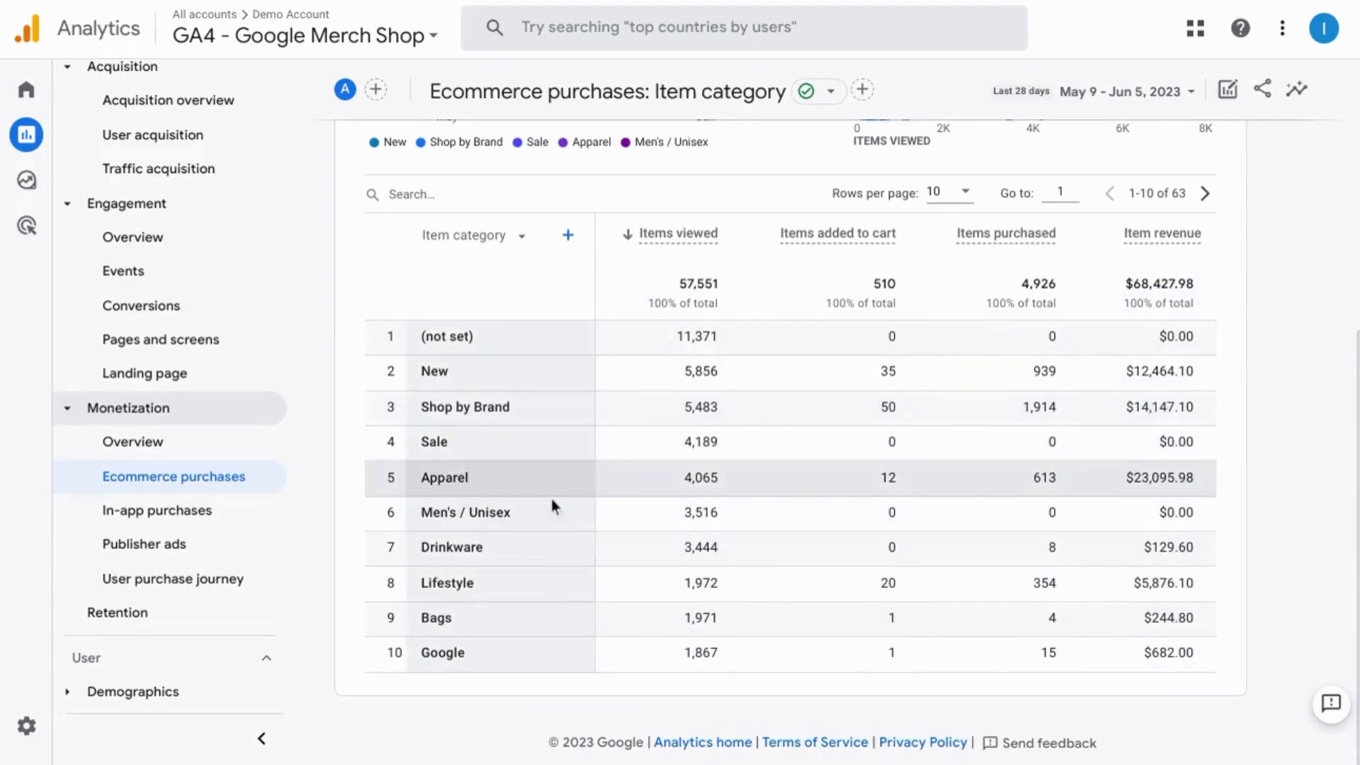
# Step: Open the In-app purchases report and the Publisher ads report, looking over the charts and table columns
pyautogui.click(206, 521)
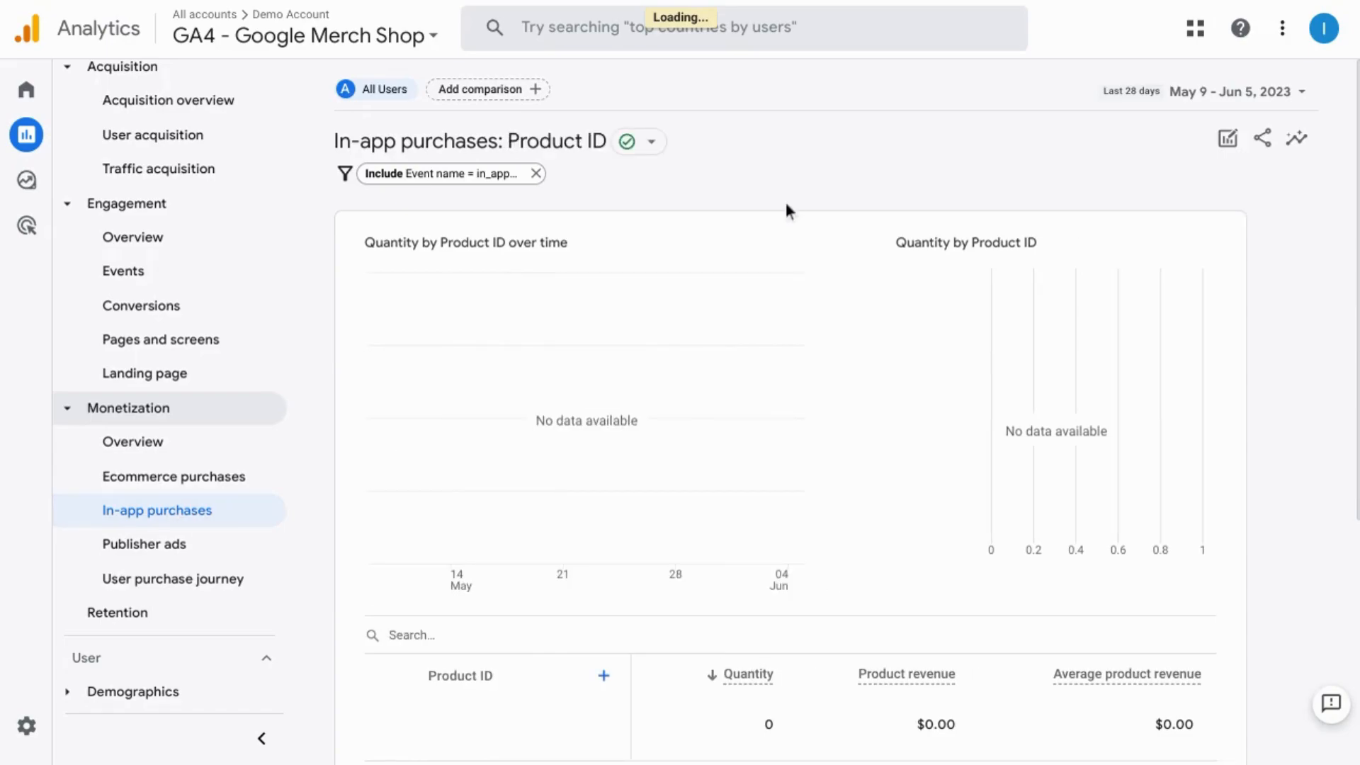
pyautogui.scroll(-5, 749, 354)
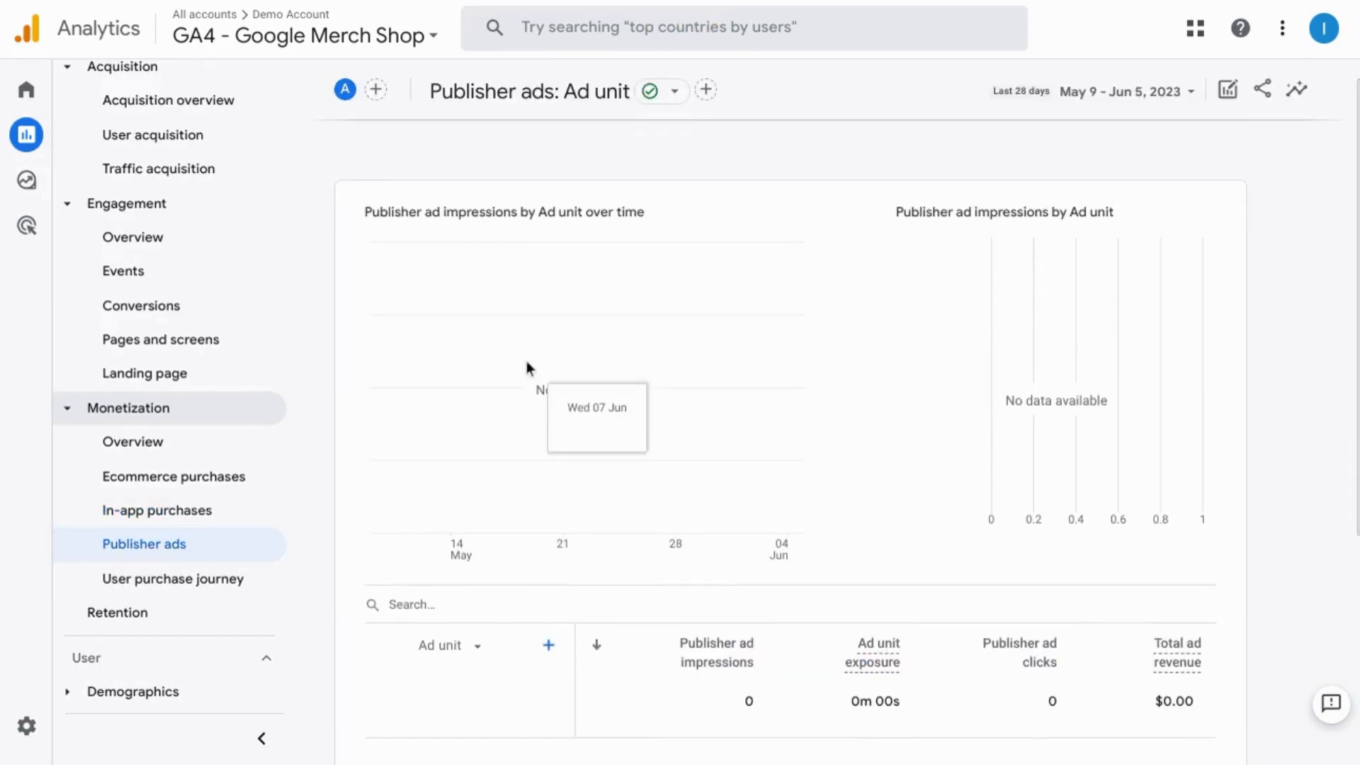
pyautogui.scroll(-3, 525, 360)
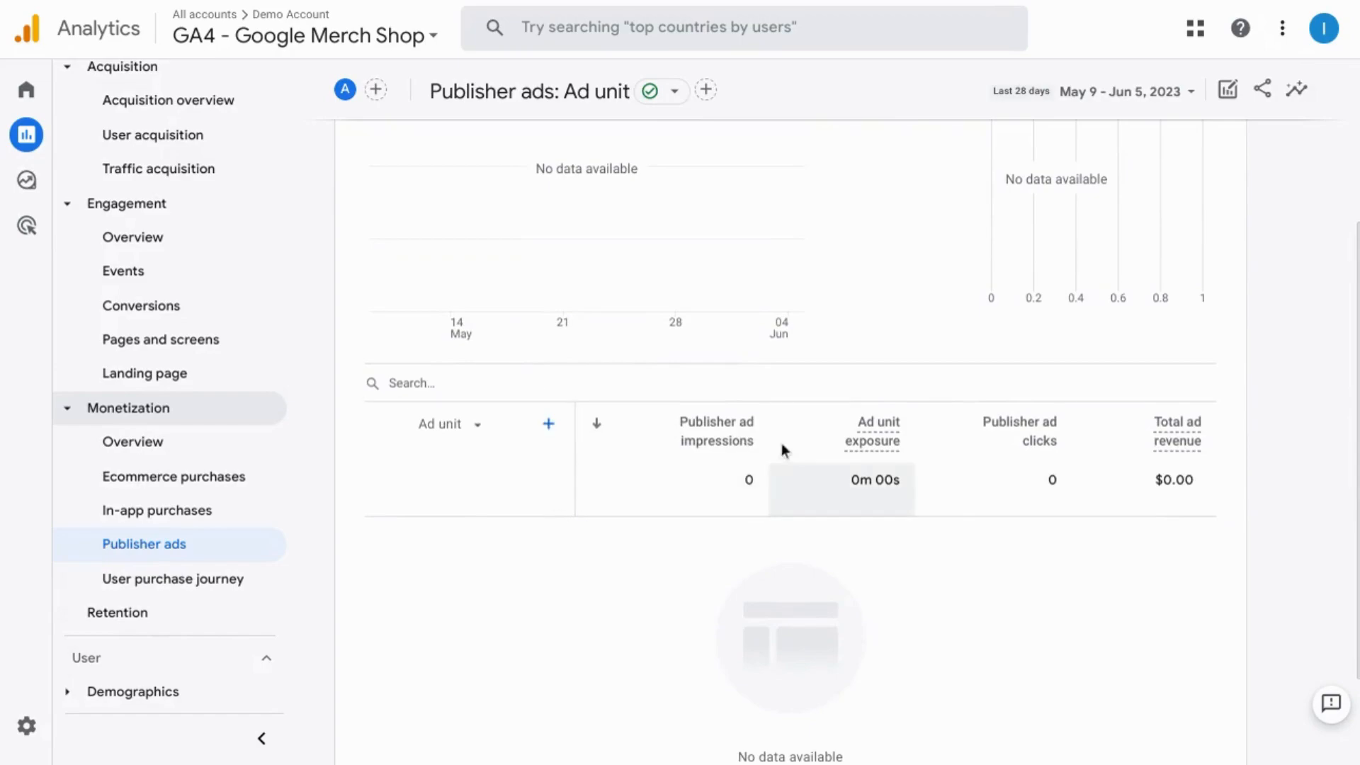
# Step: Open the User purchase journey report, review the closed funnel and its step definitions, and view the table's available dimensions
pyautogui.click(137, 586)
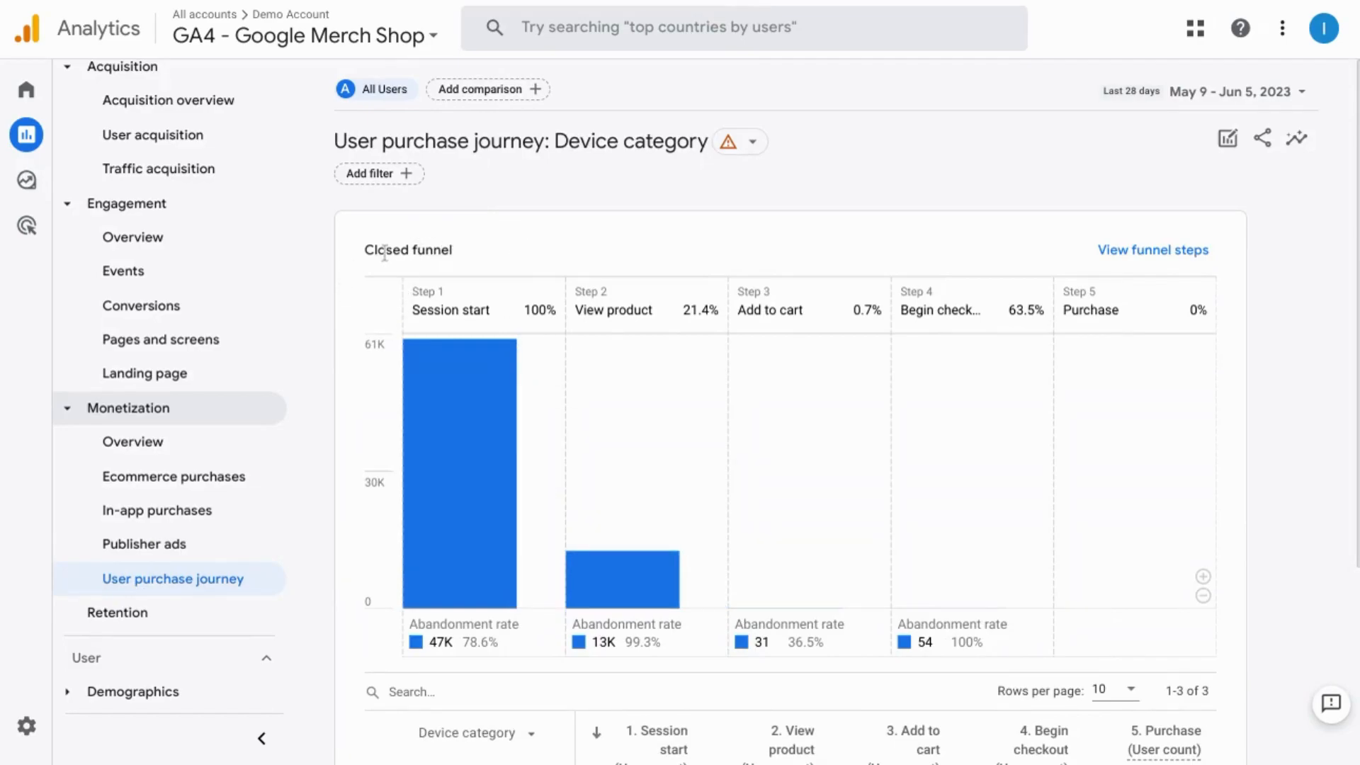
pyautogui.moveTo(479, 416)
pyautogui.moveTo(444, 384)
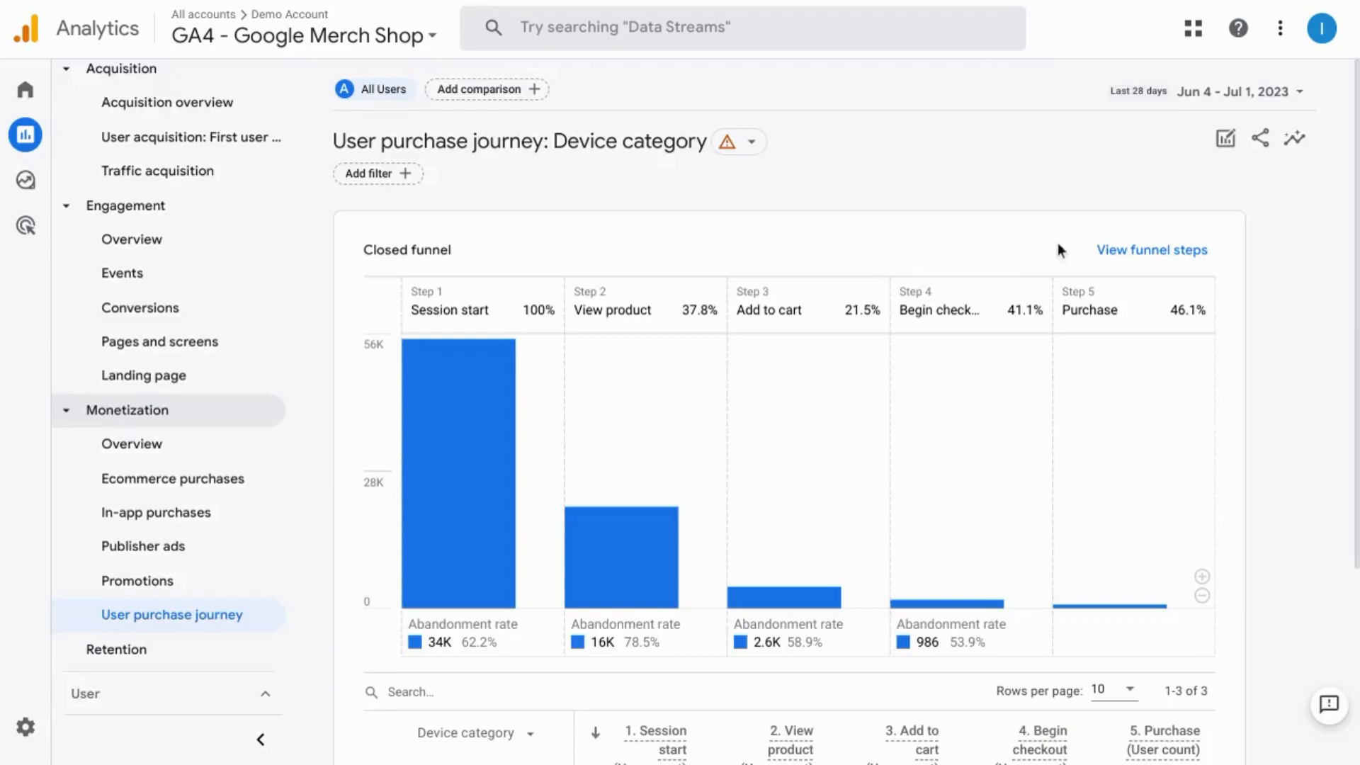
pyautogui.click(1130, 252)
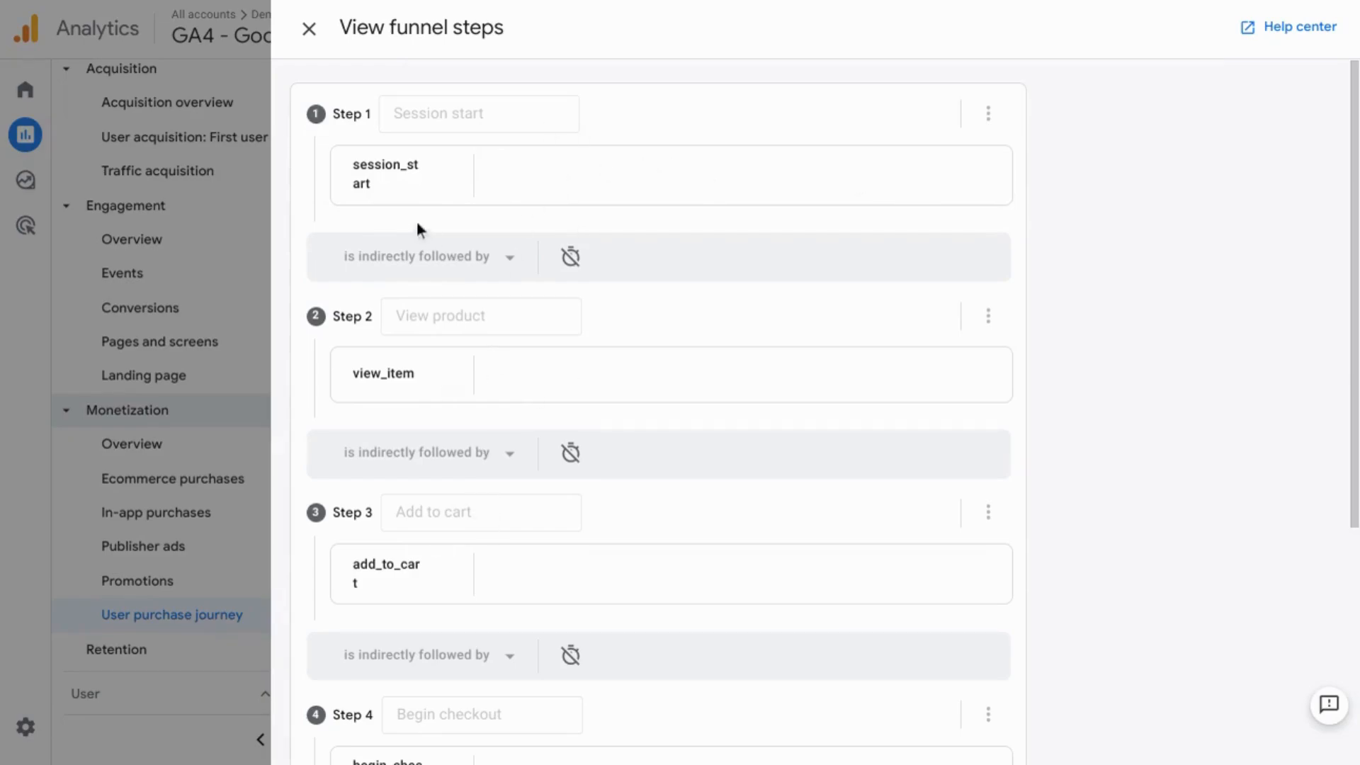
pyautogui.click(310, 29)
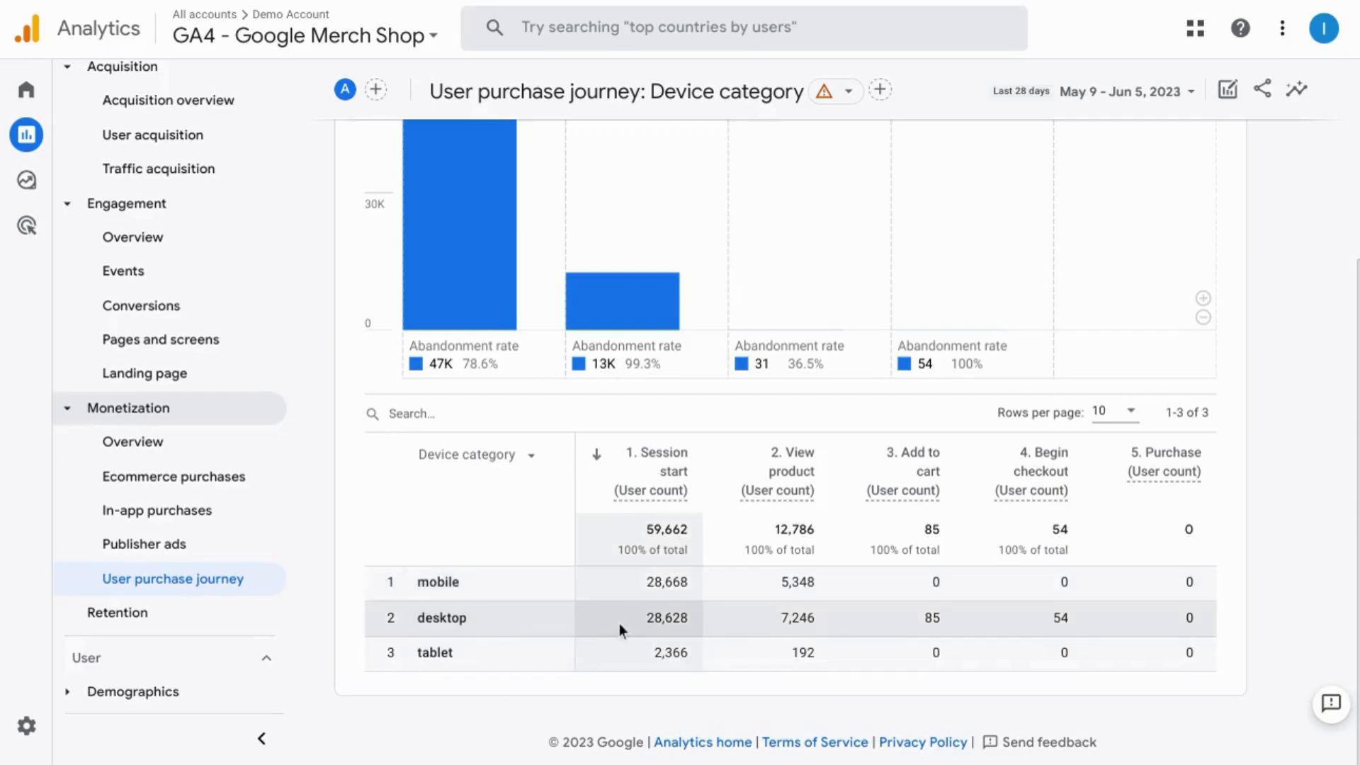
pyautogui.click(527, 458)
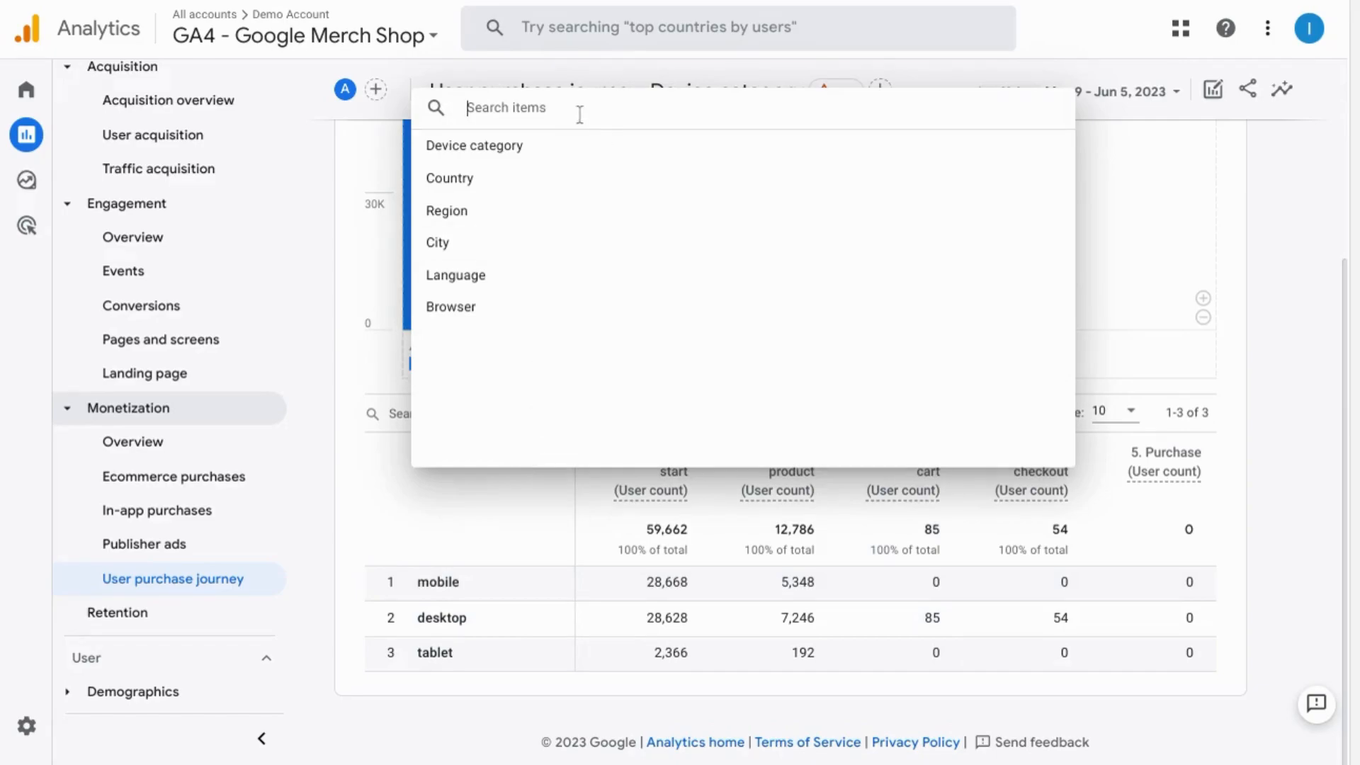
# Step: Open the Retention overview and examine its new users, cohort, user retention, user engagement and lifetime value charts
pyautogui.click(196, 610)
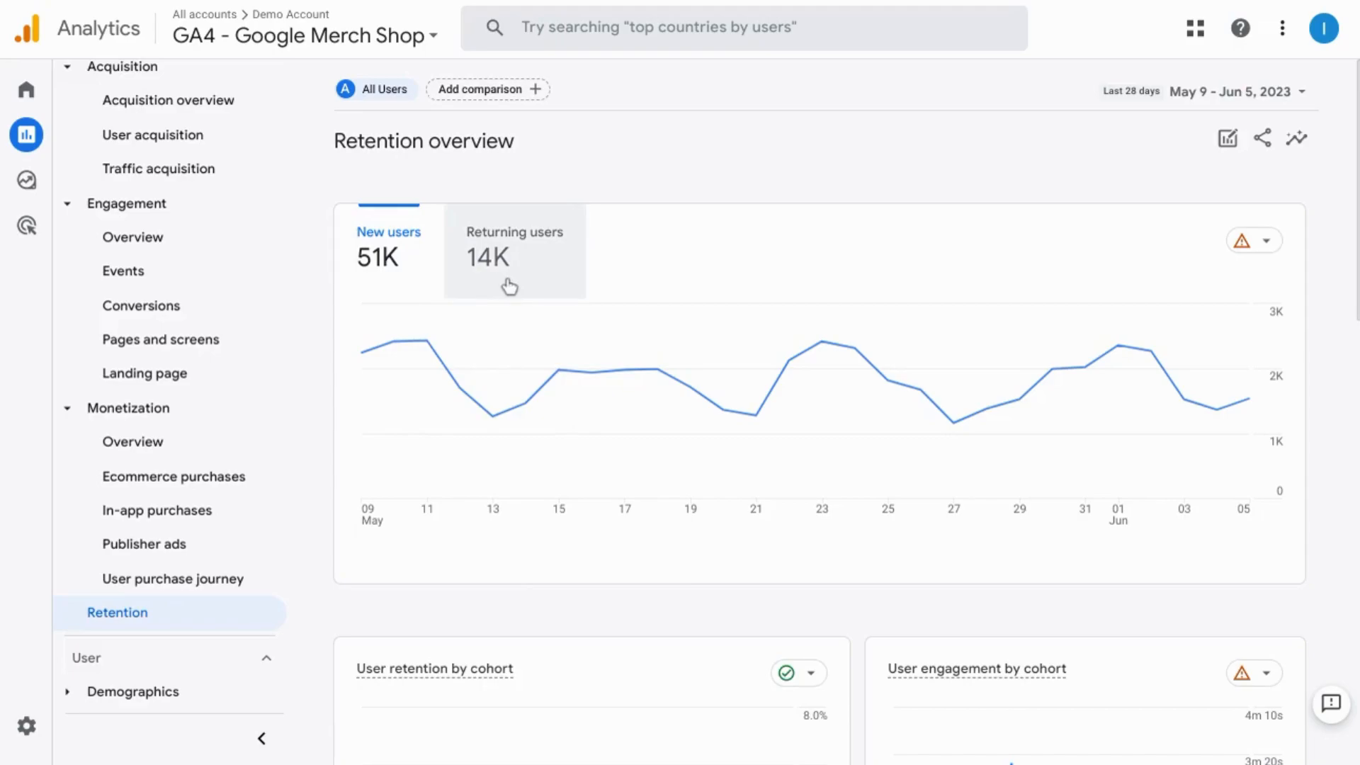
pyautogui.scroll(-5, 460, 304)
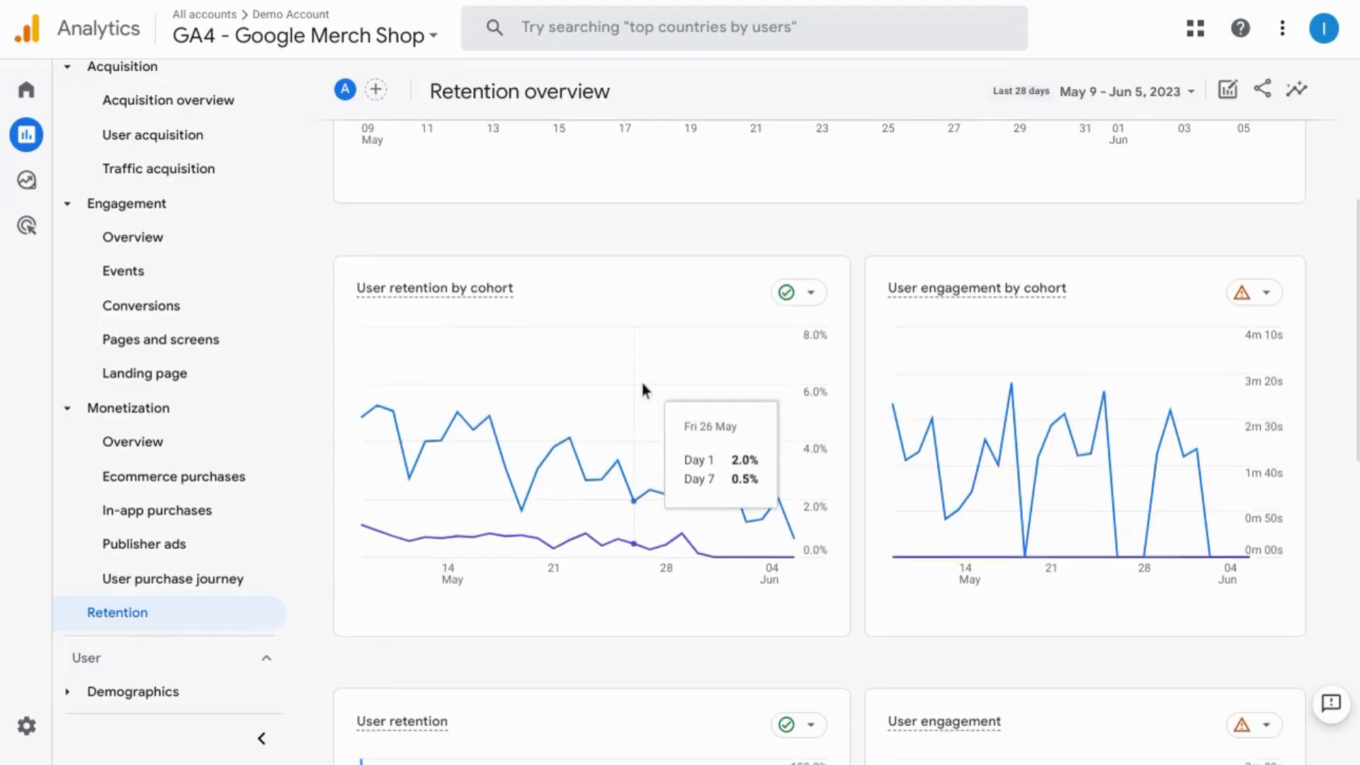
pyautogui.scroll(-1, 1010, 312)
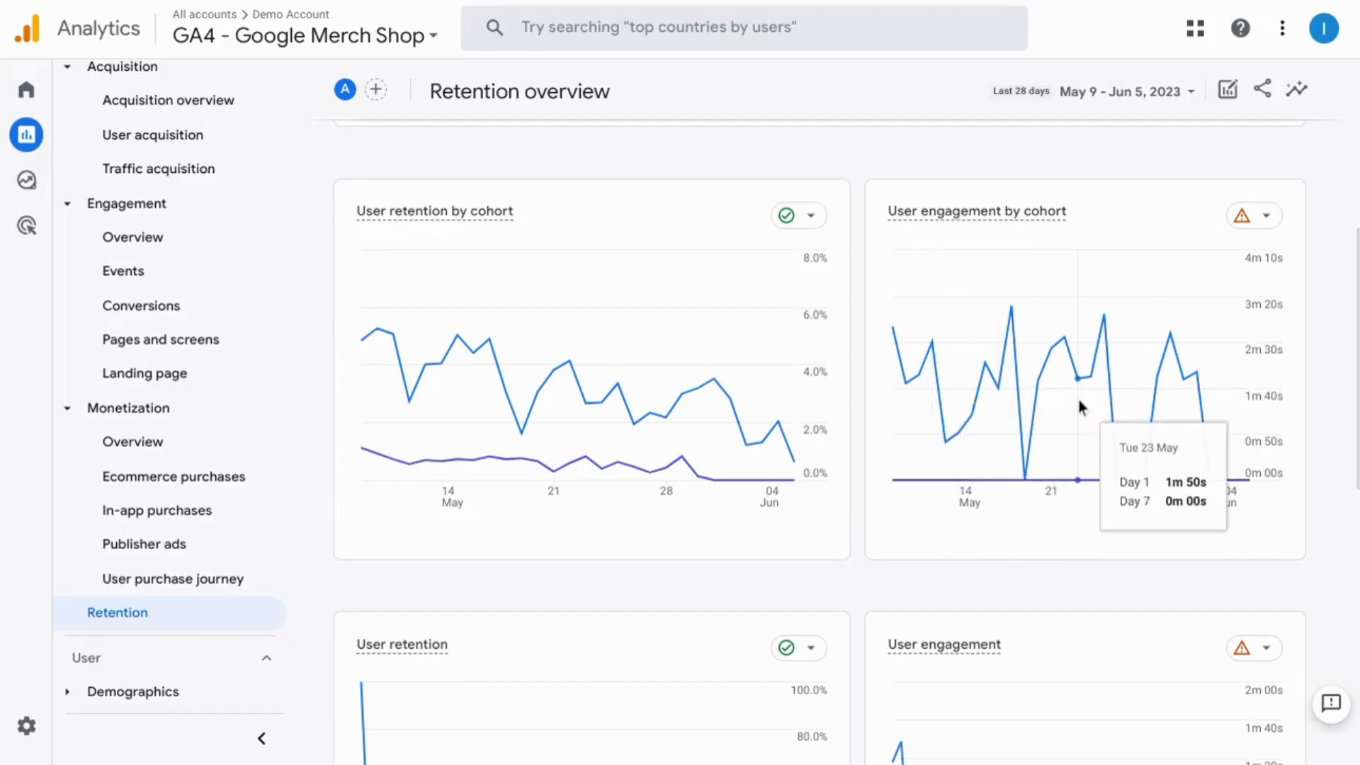
pyautogui.scroll(-5, 779, 365)
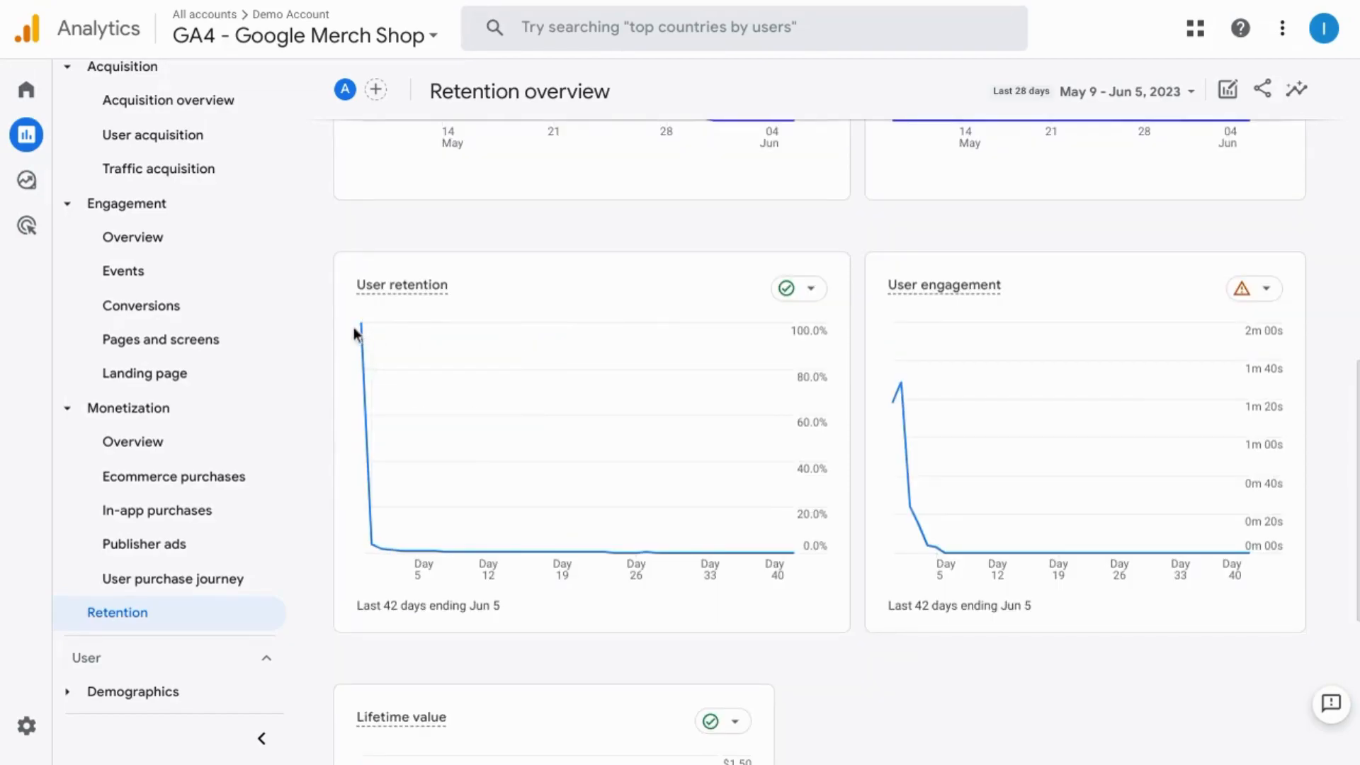
pyautogui.moveTo(362, 330)
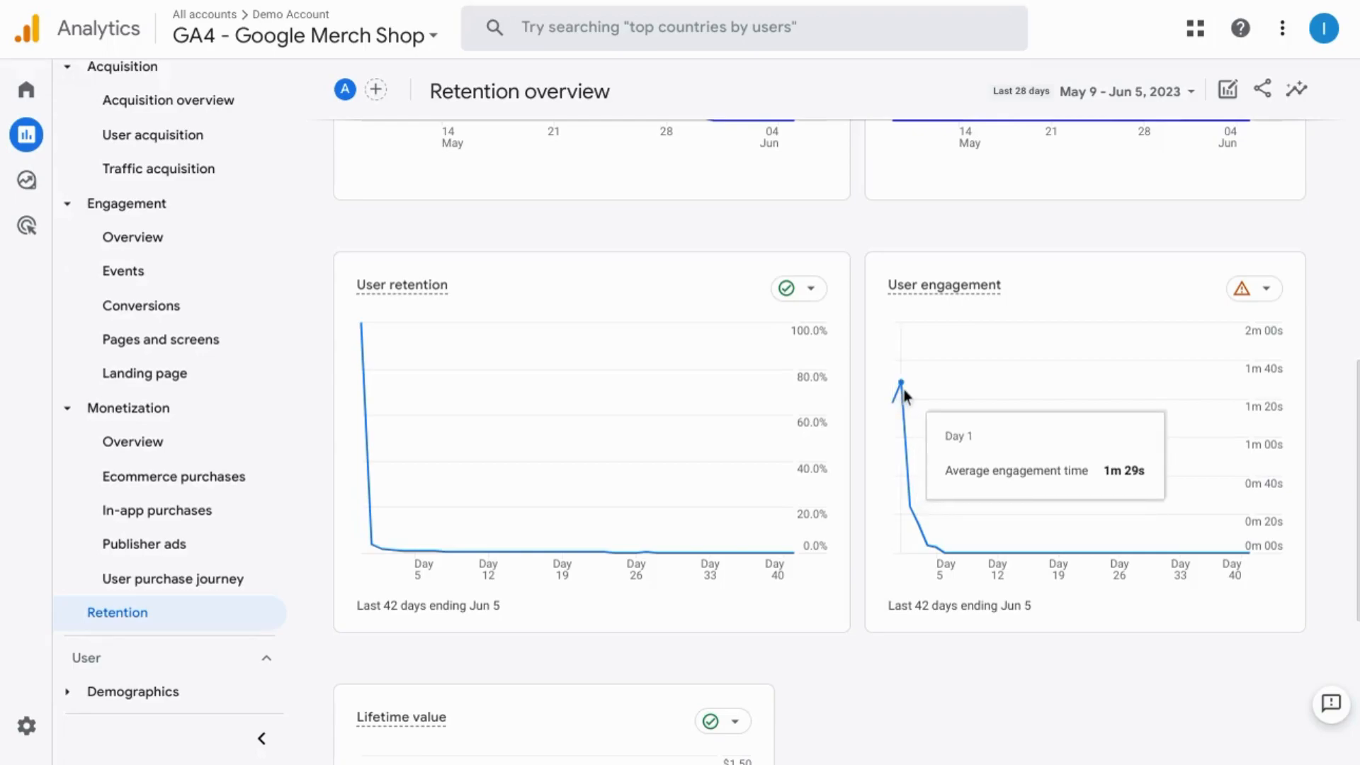
pyautogui.scroll(-5, 355, 564)
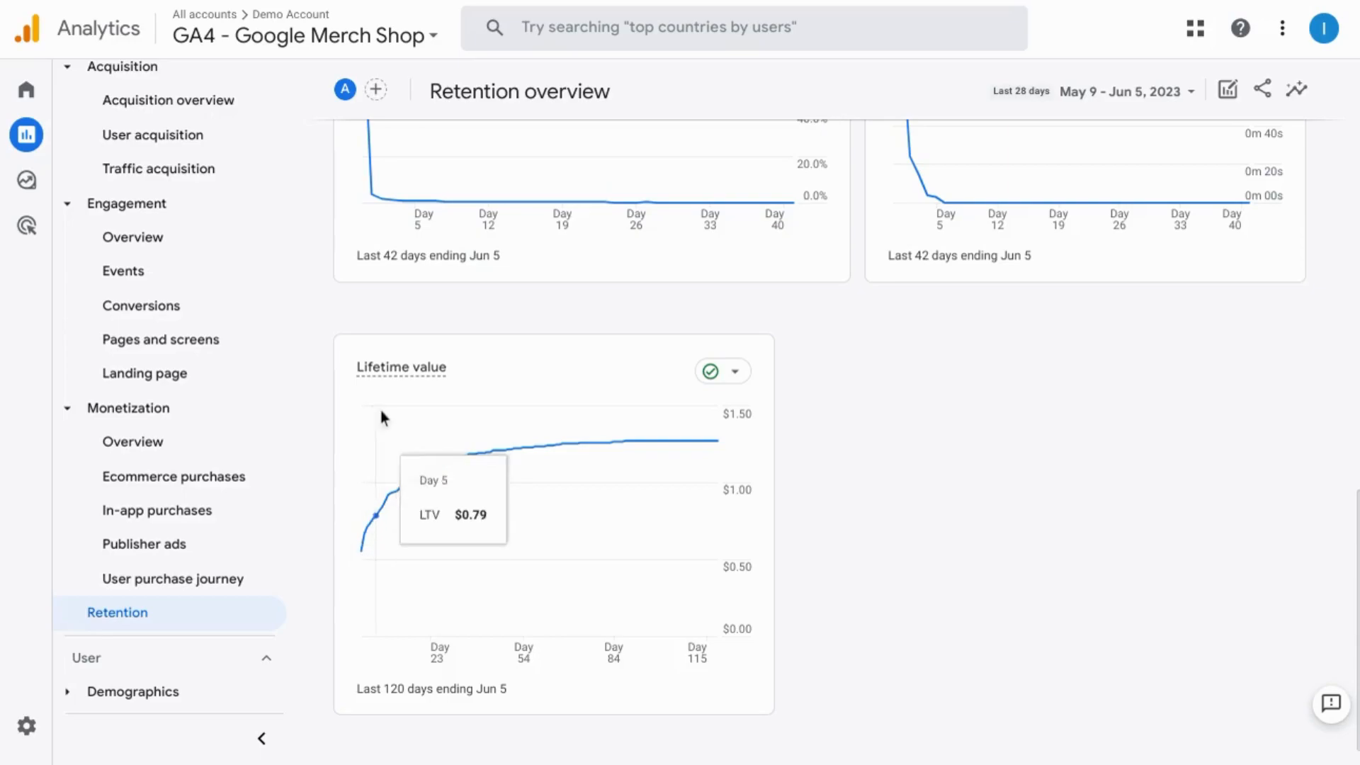
pyautogui.moveTo(398, 365)
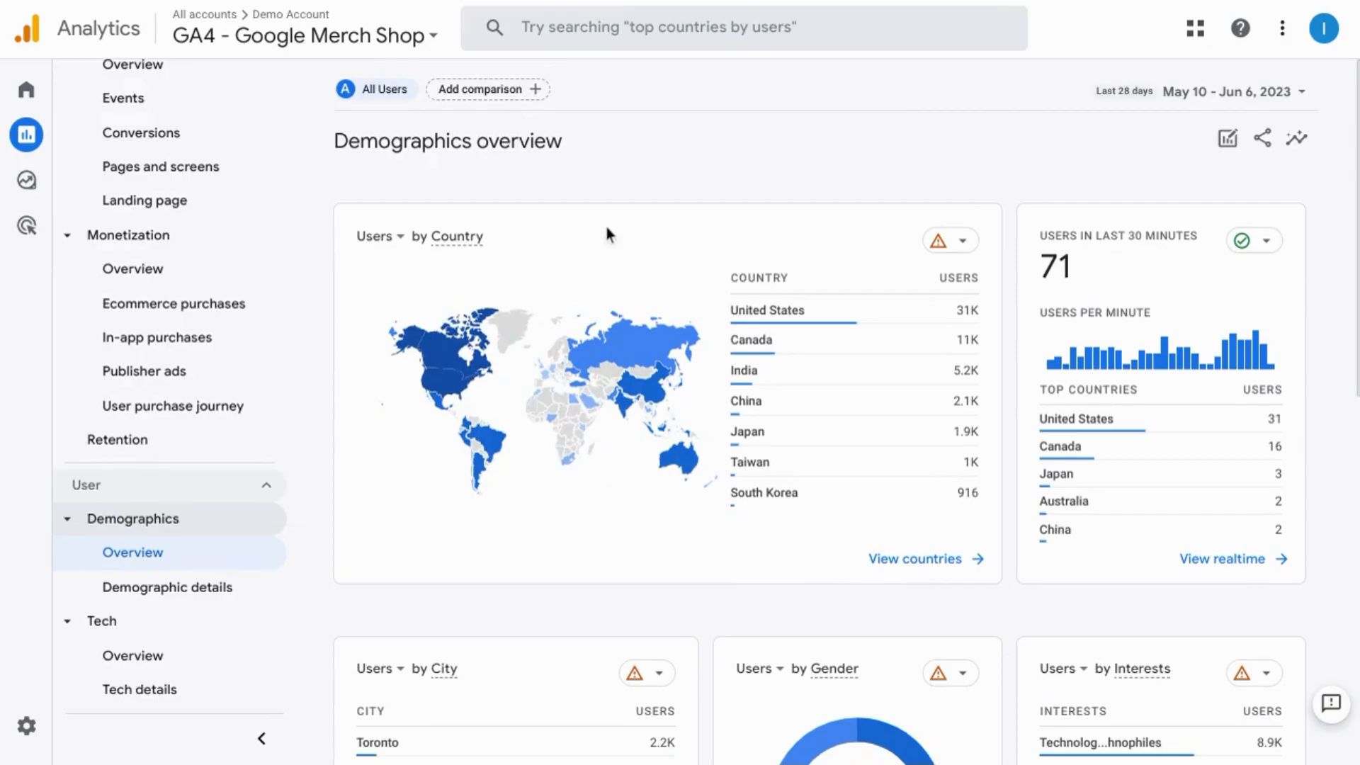
# Step: Examine the Demographics overview cards for country, realtime users, city, gender, interests, age and language
pyautogui.moveTo(762, 448)
pyautogui.moveTo(1195, 414)
pyautogui.scroll(-7, 572, 431)
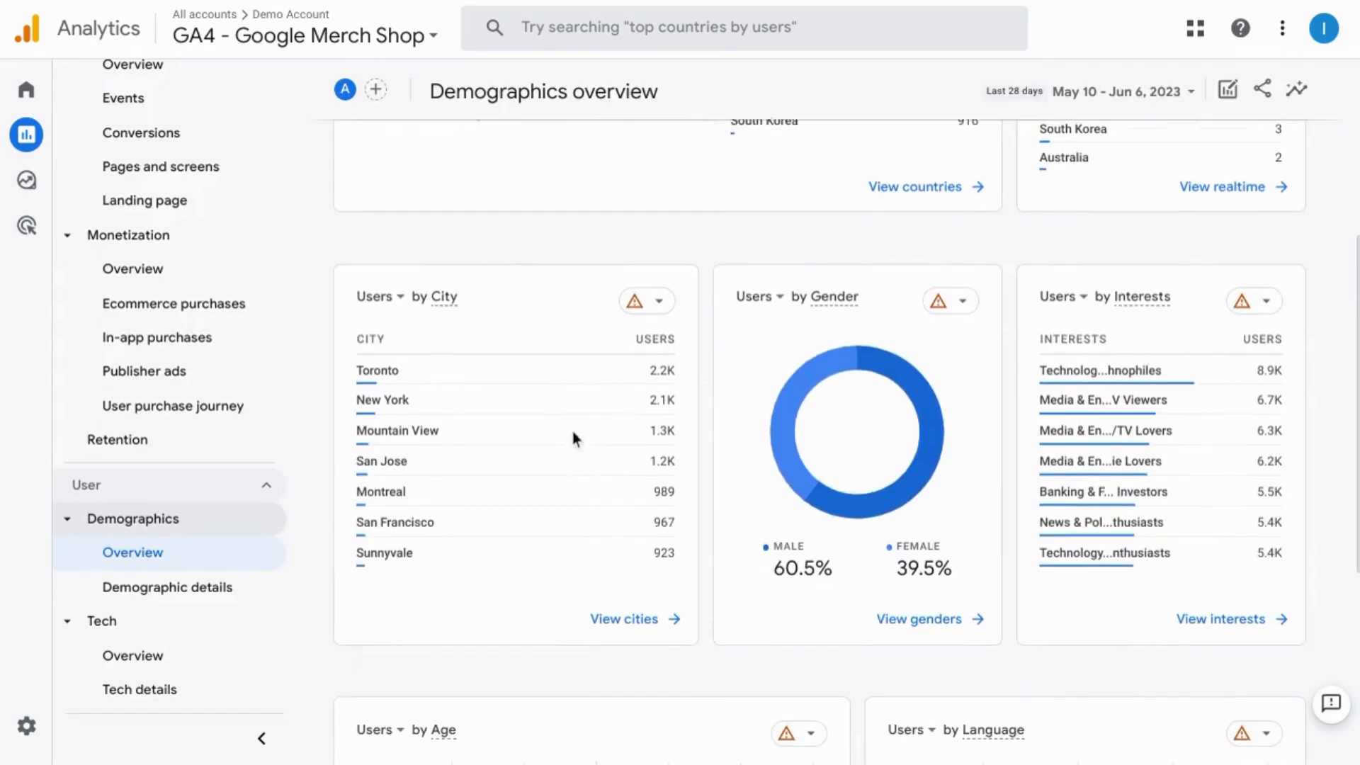
pyautogui.moveTo(572, 443)
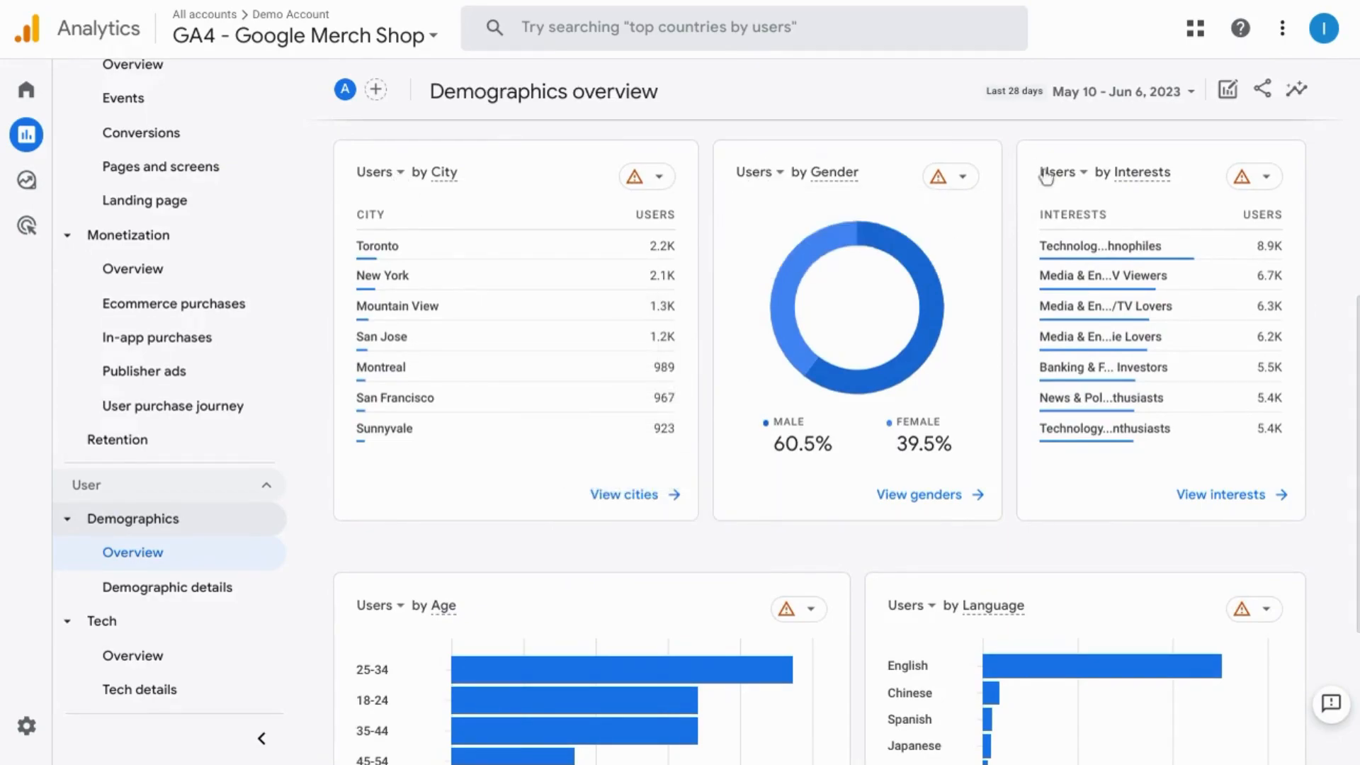
pyautogui.moveTo(1120, 245)
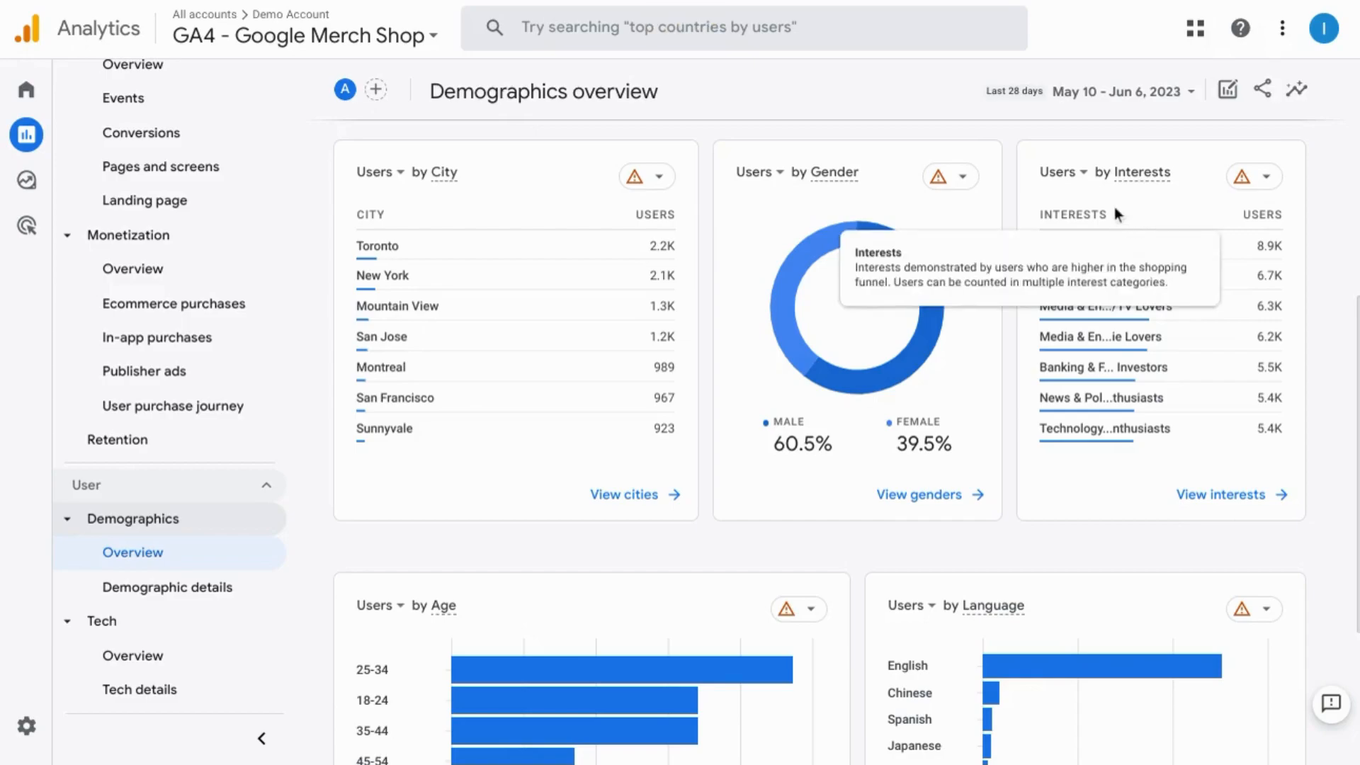
pyautogui.scroll(-4, 464, 443)
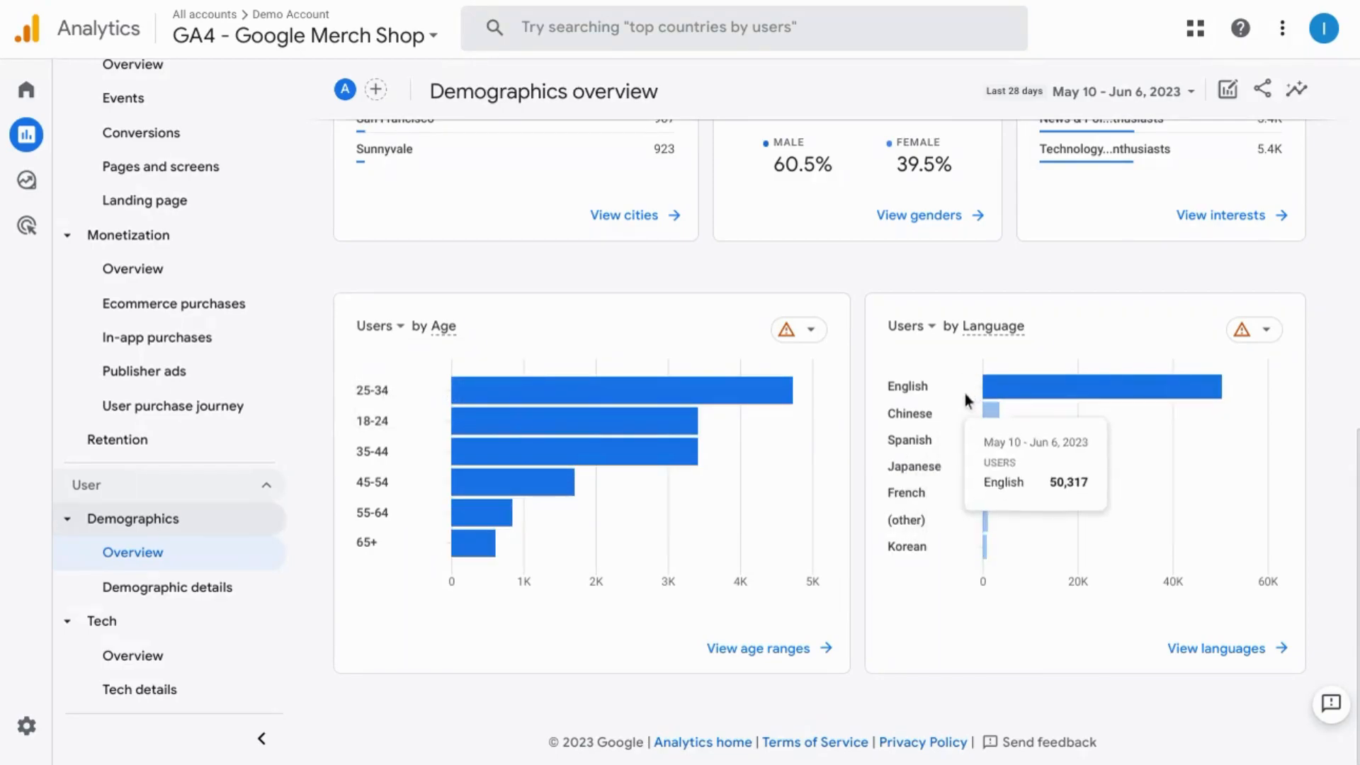
# Step: Open the Demographic details report, look over its charts and country table, and open the primary dimension list
pyautogui.click(193, 593)
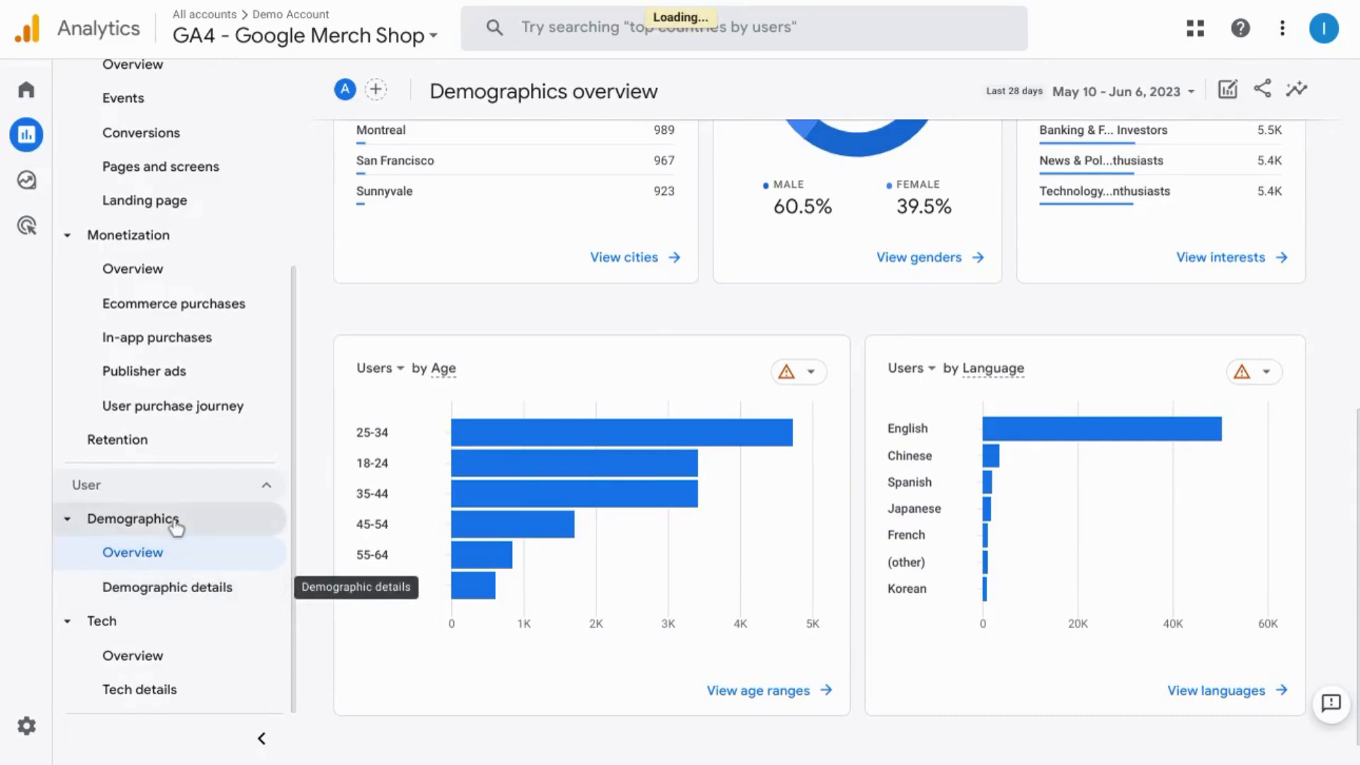
pyautogui.click(194, 589)
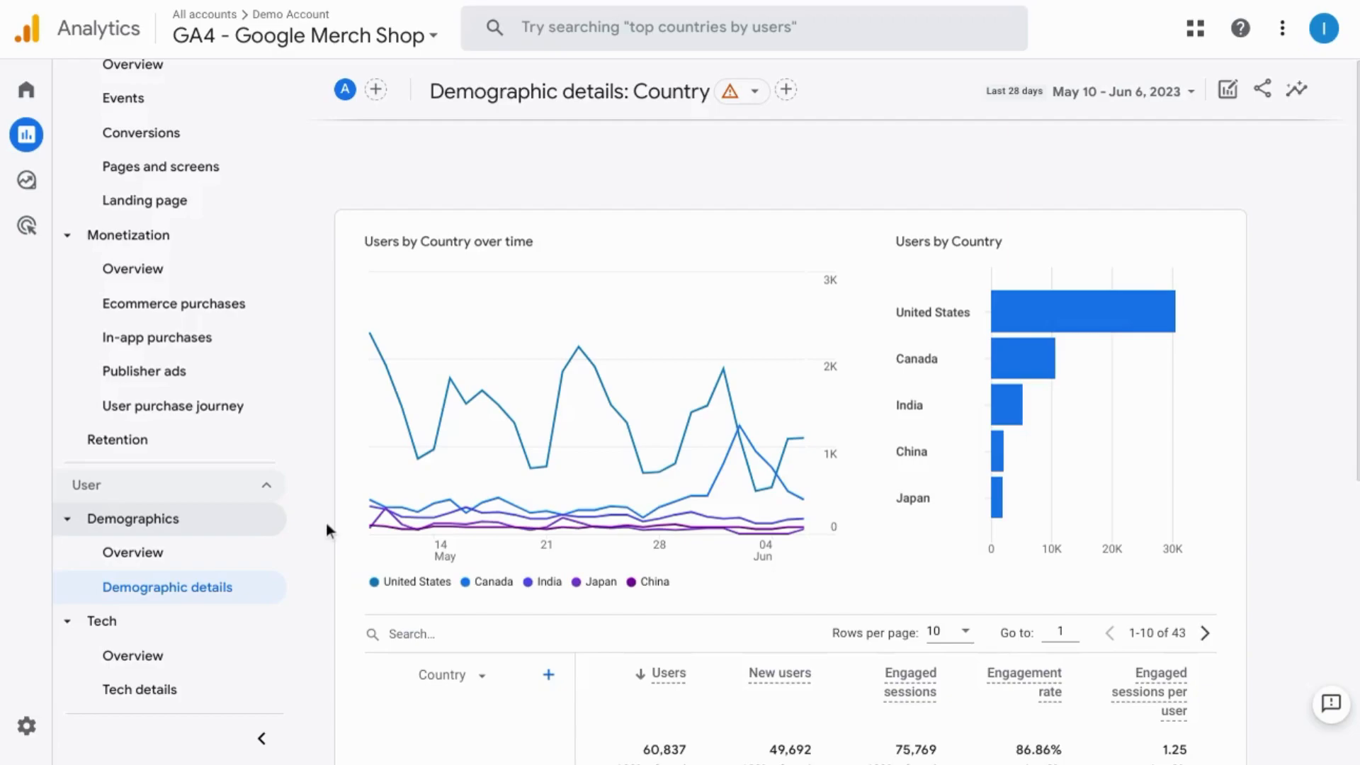
pyautogui.scroll(-5, 833, 529)
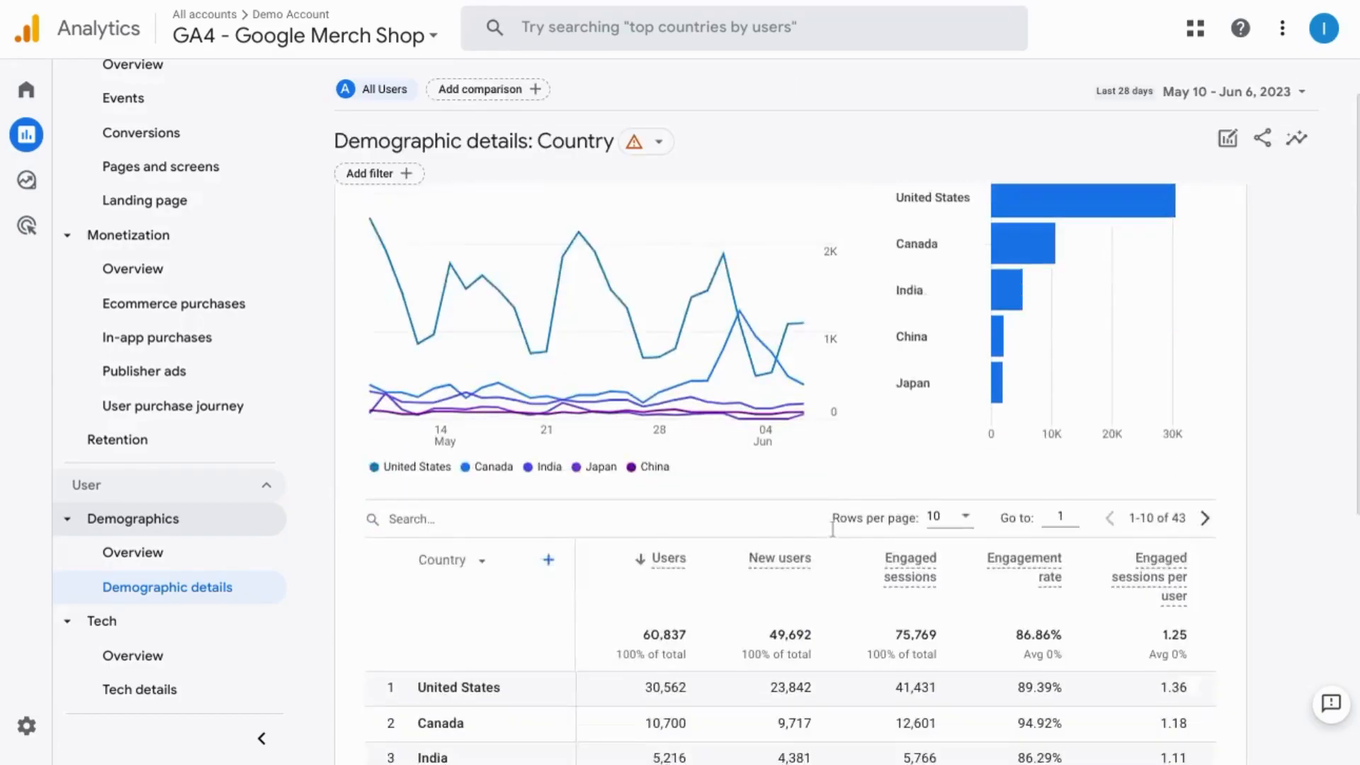
pyautogui.scroll(-3, 833, 529)
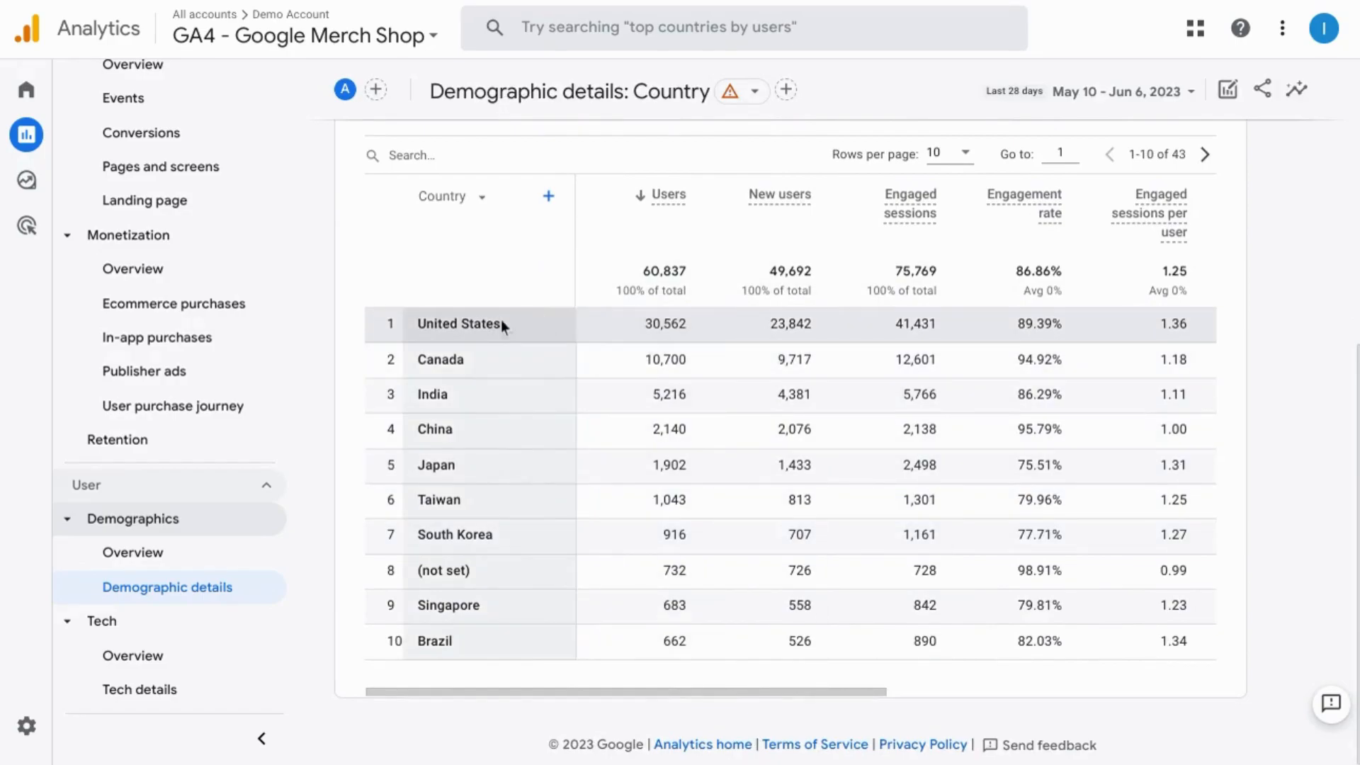
pyautogui.click(480, 201)
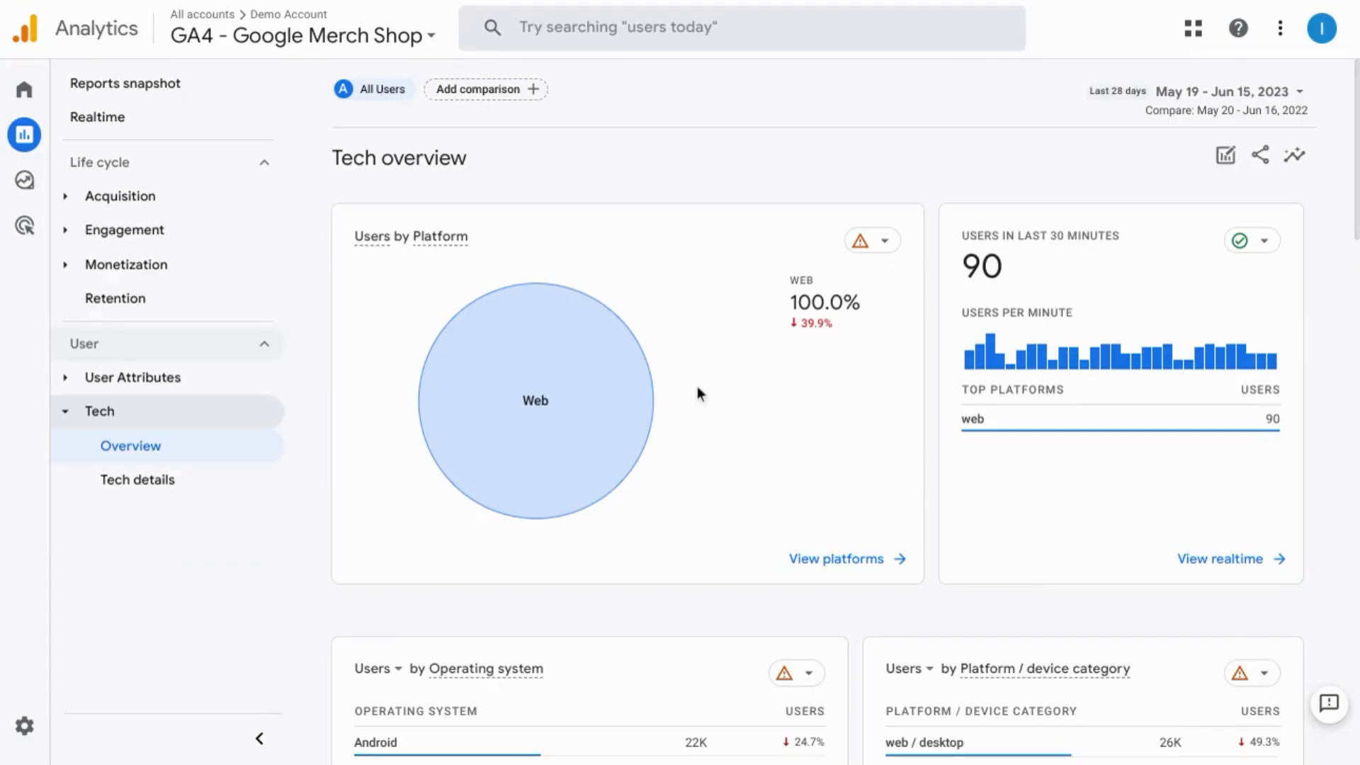
# Step: Examine the Tech overview's platform, realtime, operating system and device category cards, and view the operating system card's metric options
pyautogui.moveTo(982, 412)
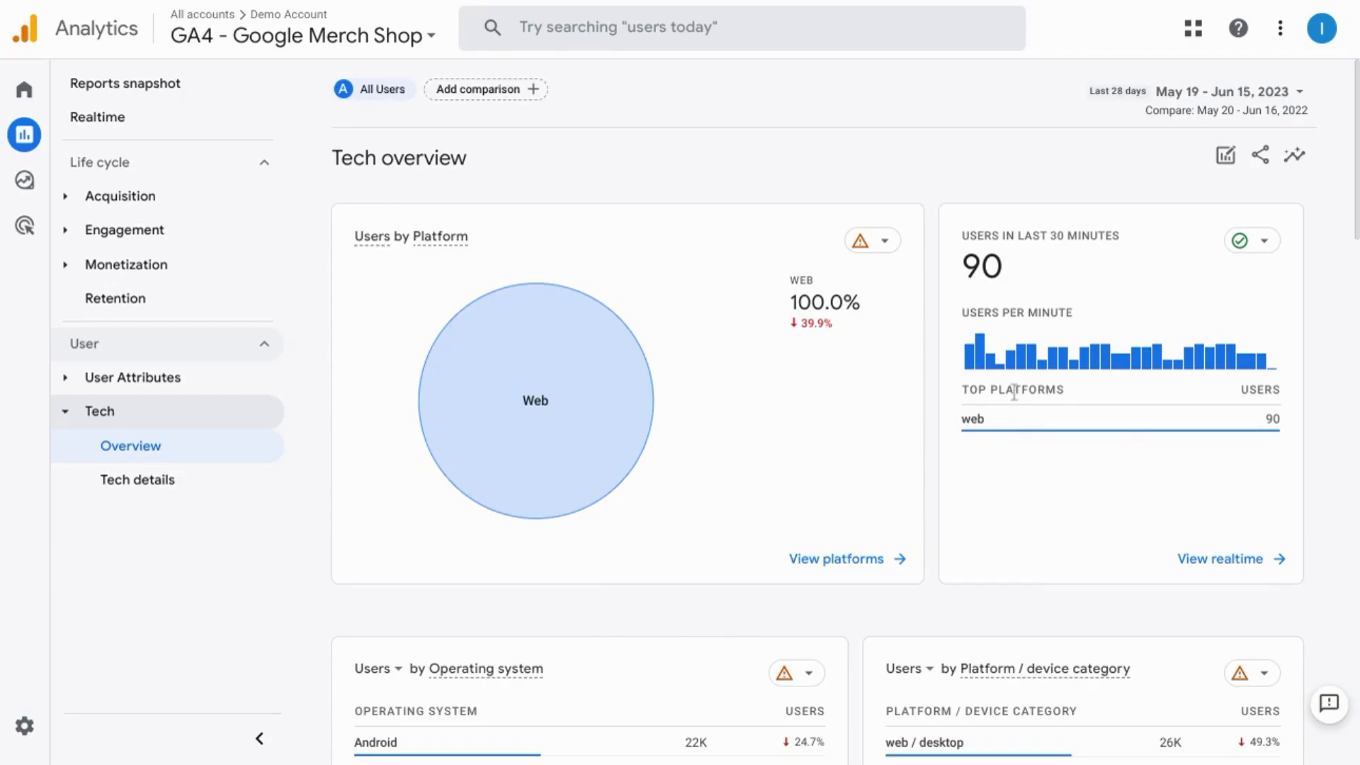
pyautogui.scroll(-6, 1014, 393)
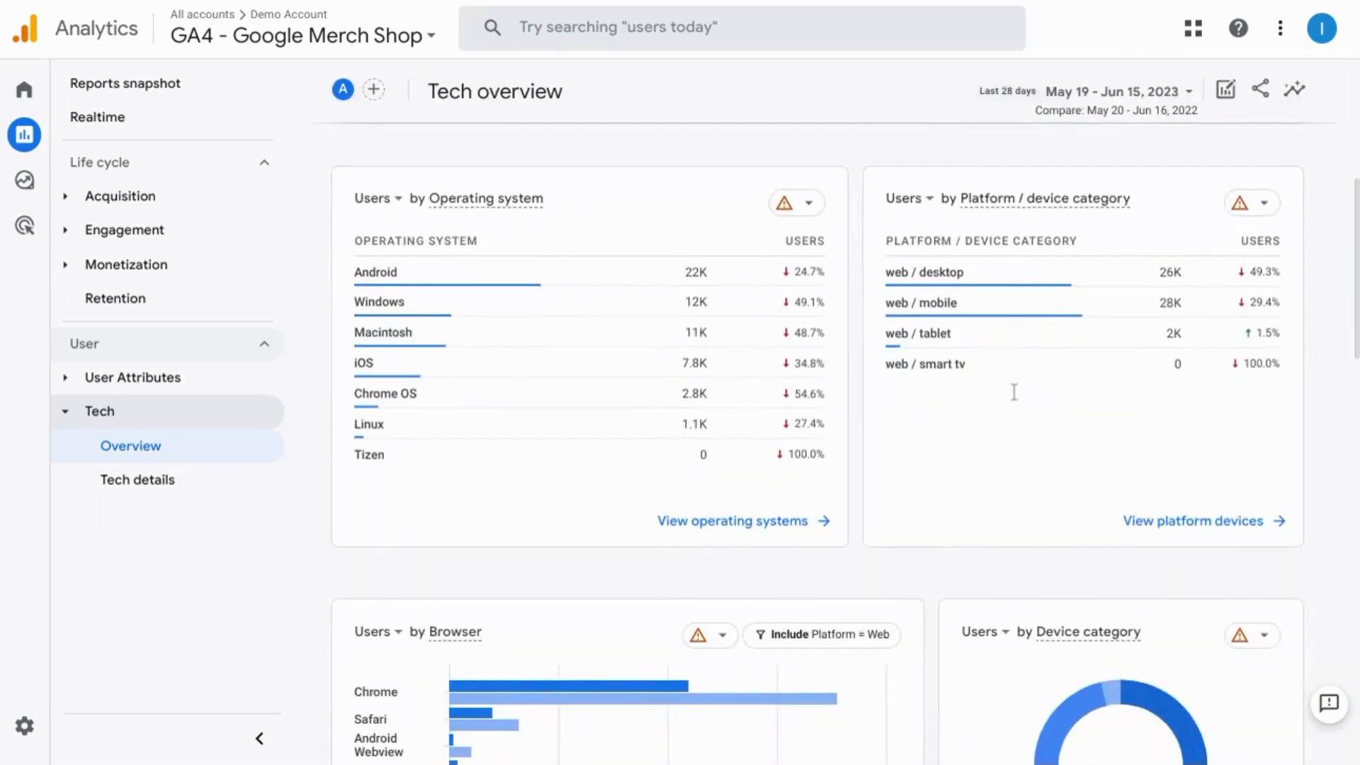
pyautogui.moveTo(780, 342)
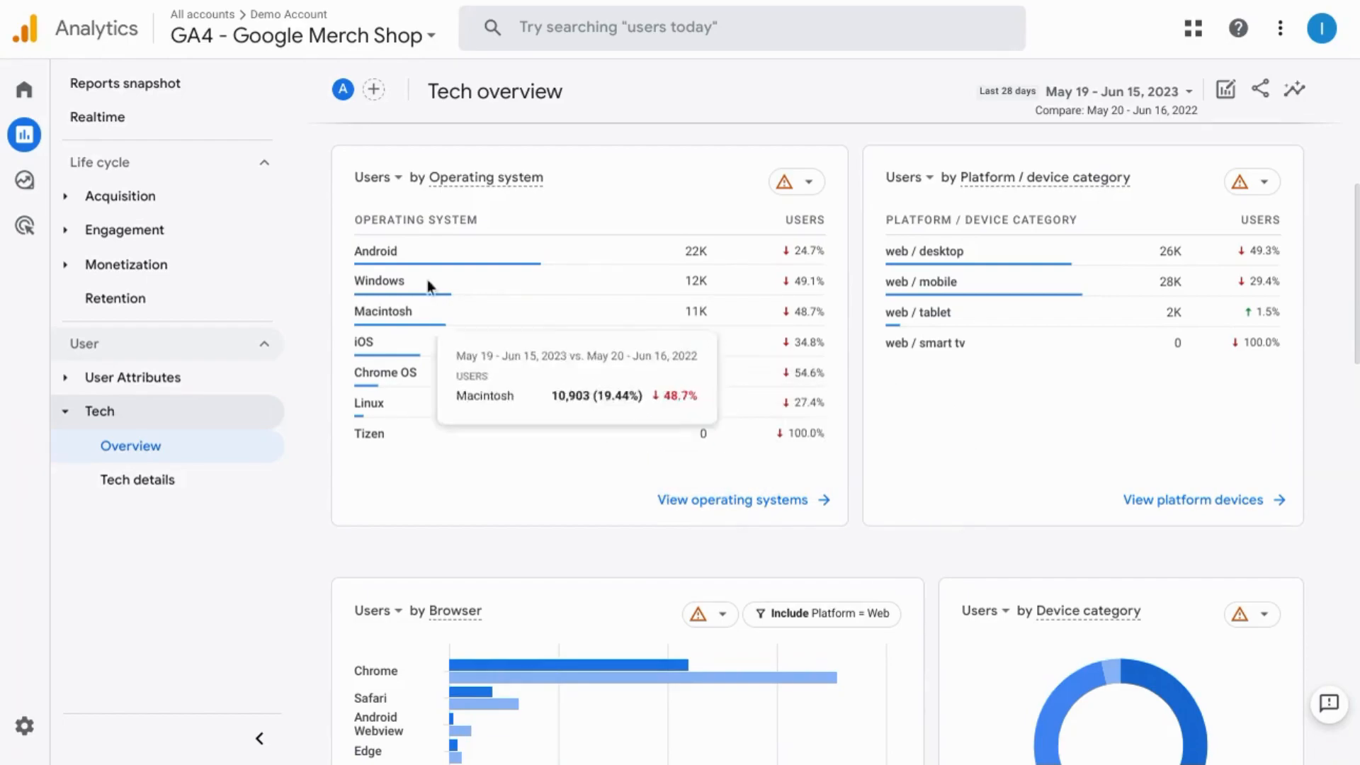
pyautogui.click(395, 186)
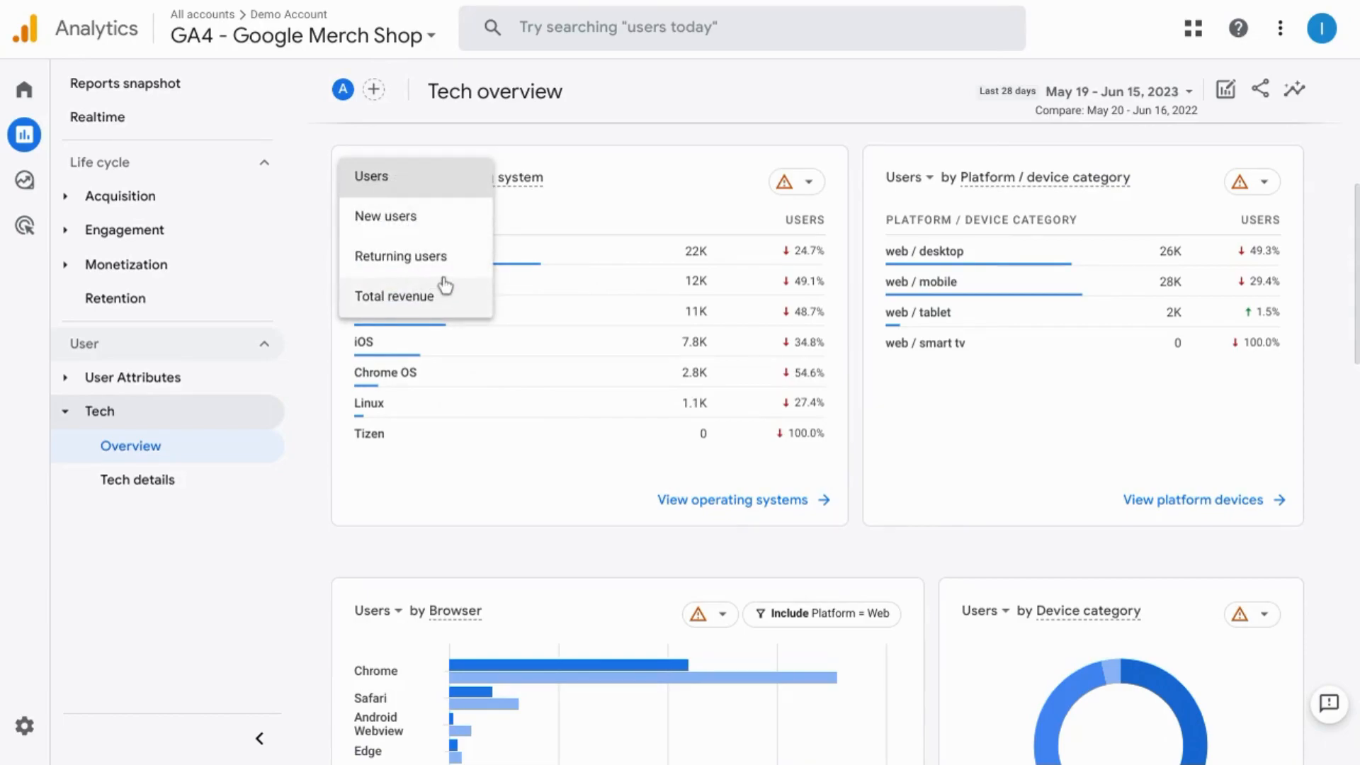
pyautogui.click(635, 164)
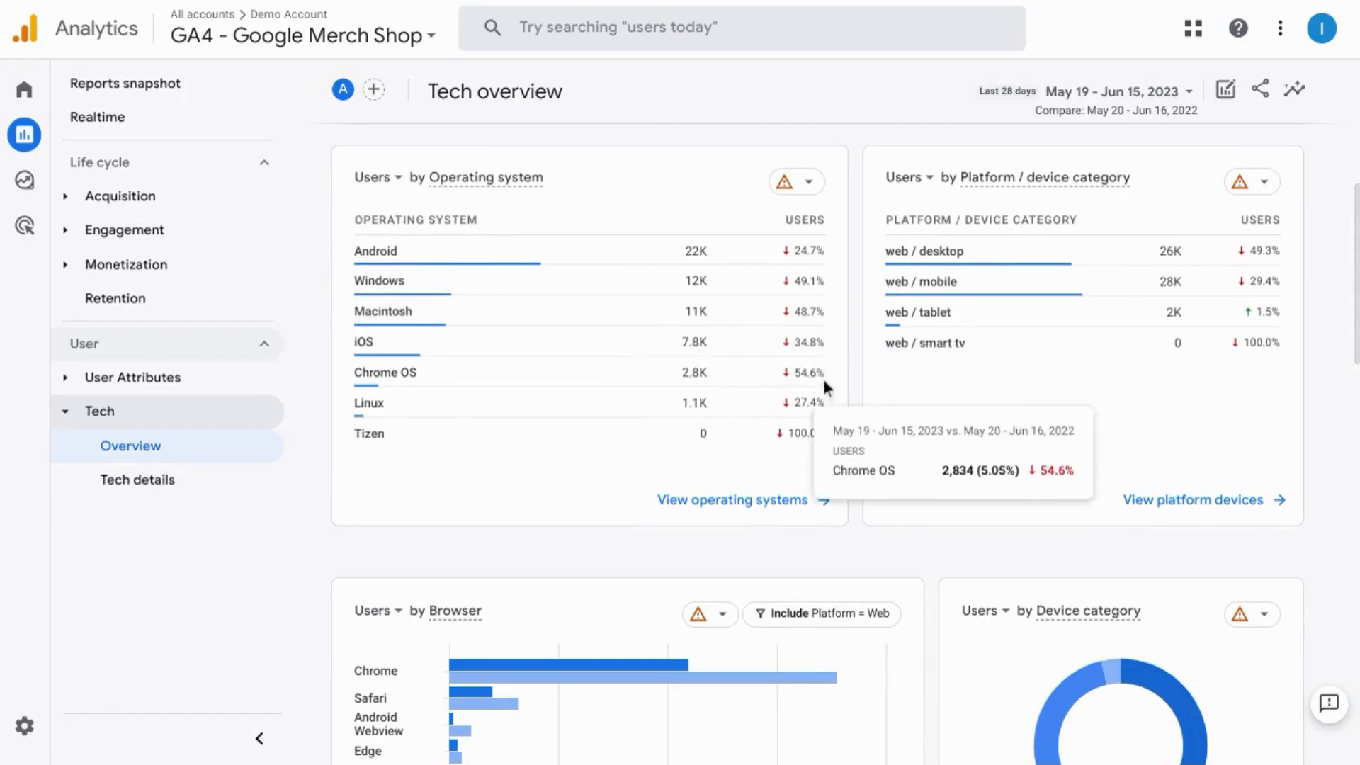
# Step: Examine the remaining Tech overview cards for browser, device category, screen resolution, app version, app release, app stability and device model
pyautogui.scroll(-5, 909, 394)
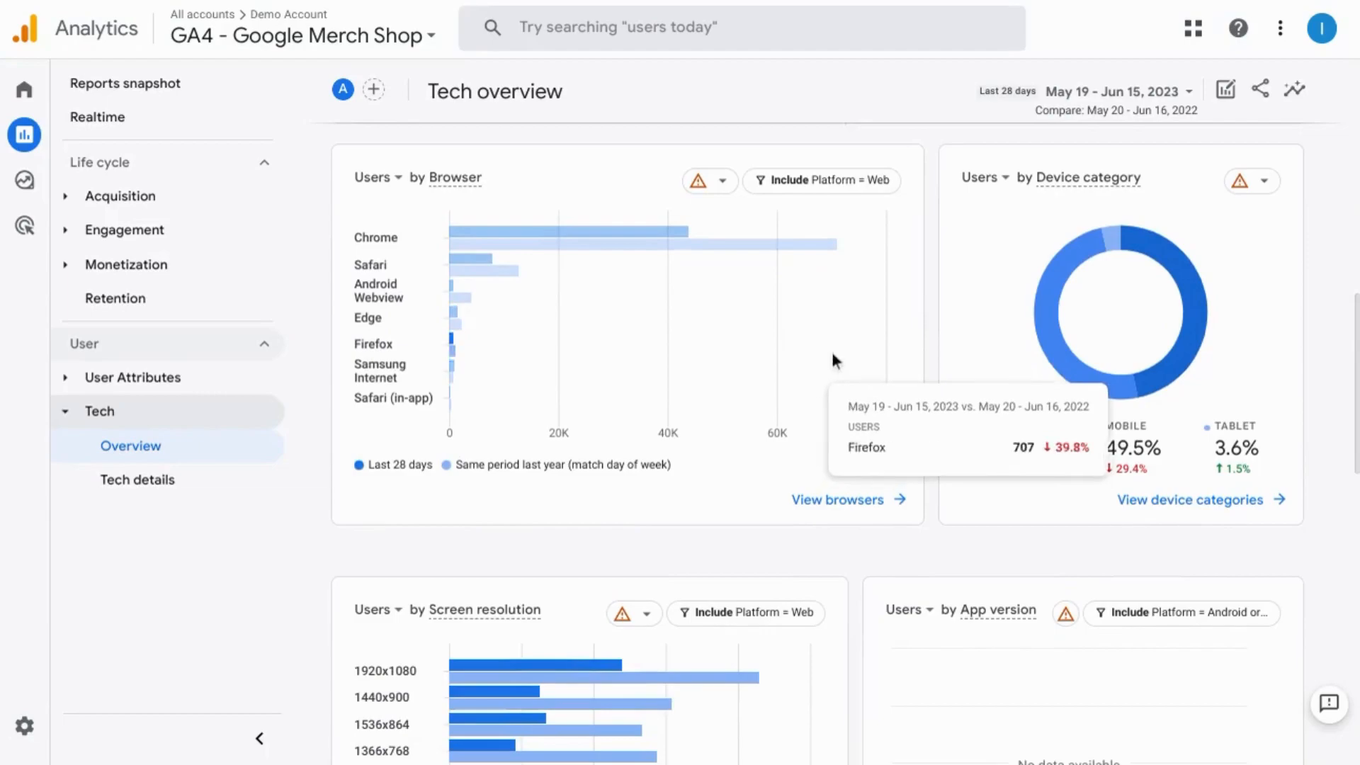
pyautogui.moveTo(1055, 333)
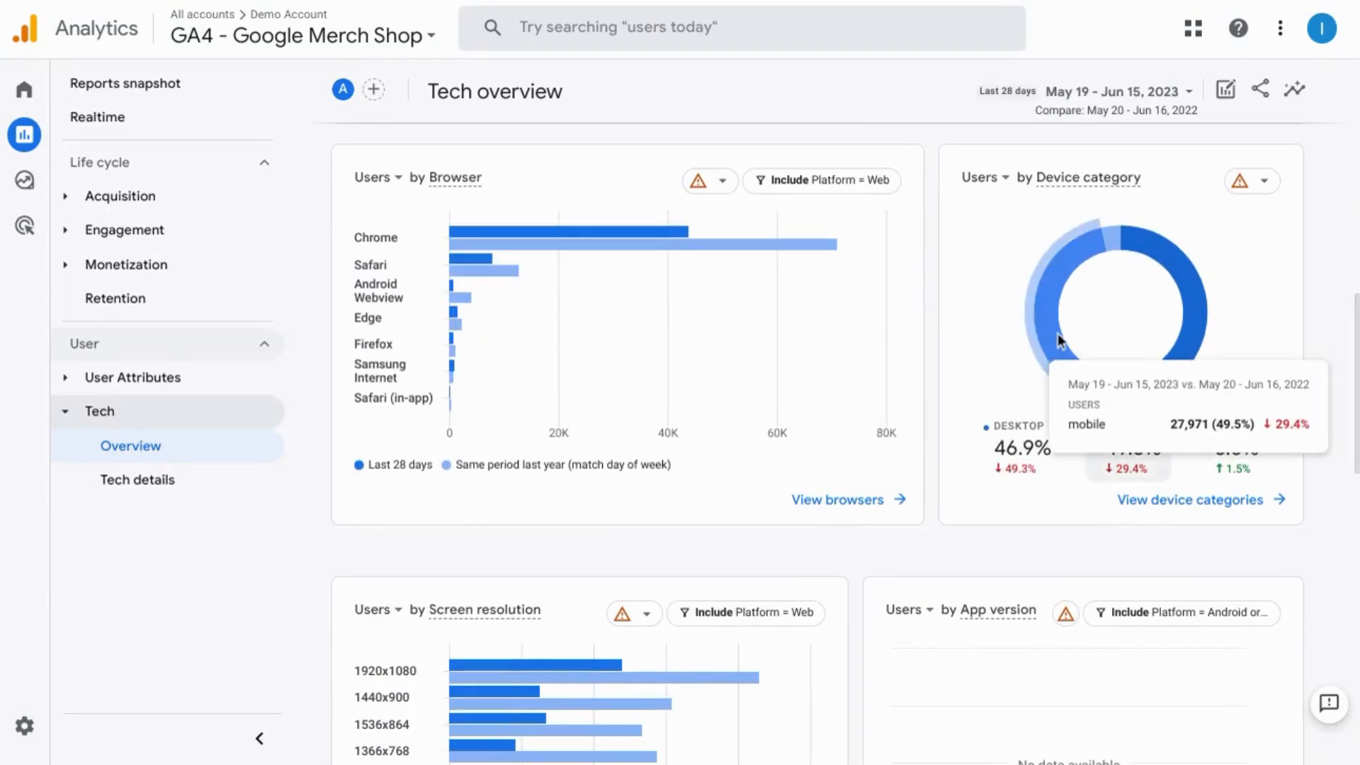
pyautogui.scroll(-5, 572, 425)
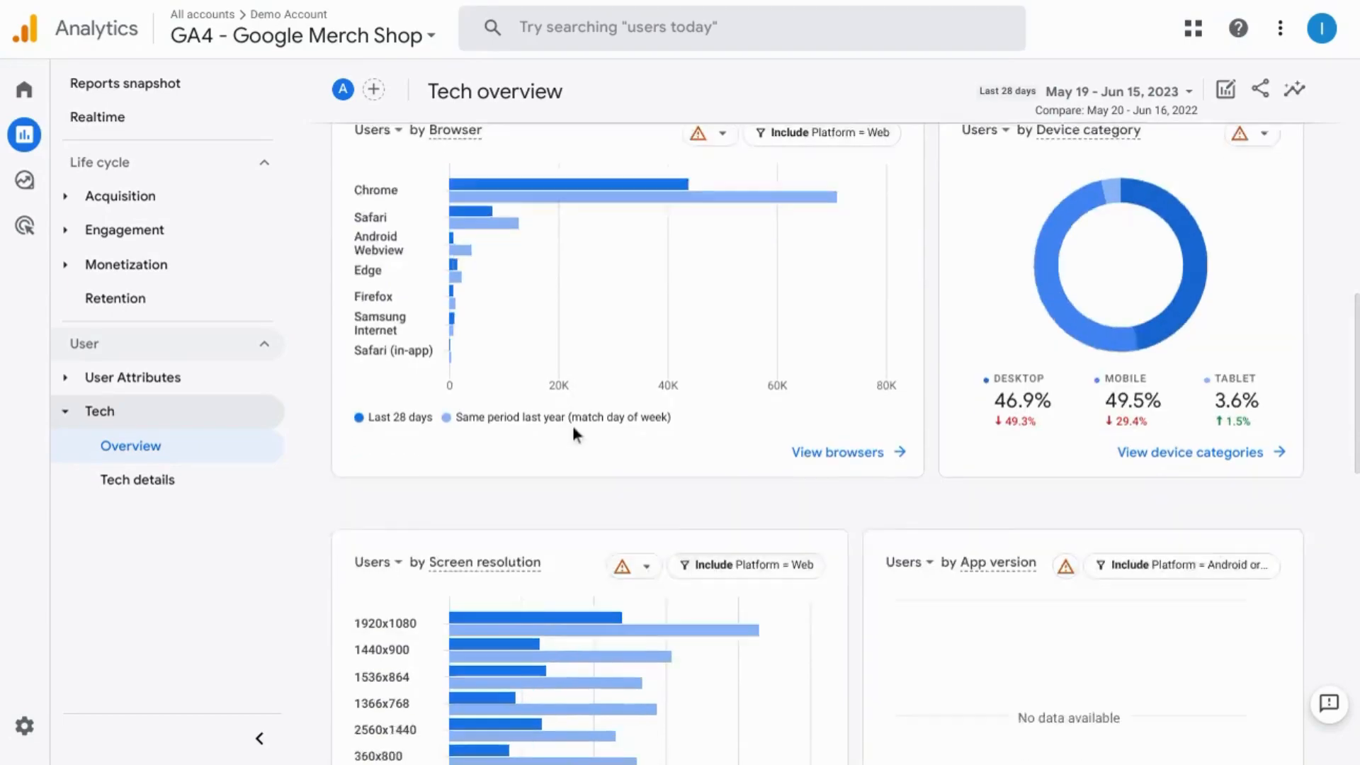
pyautogui.moveTo(568, 337)
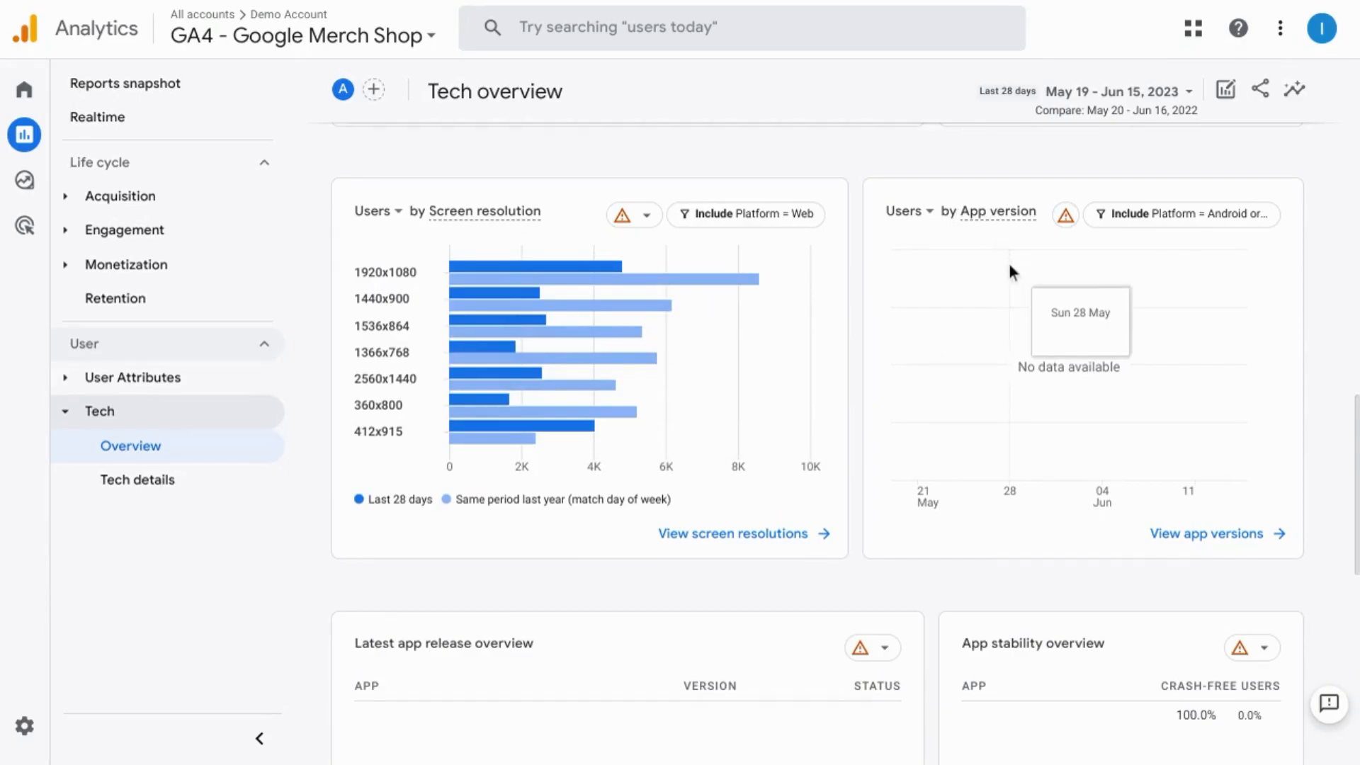
pyautogui.scroll(-1, 543, 380)
pyautogui.moveTo(544, 381)
pyautogui.scroll(-6, 543, 375)
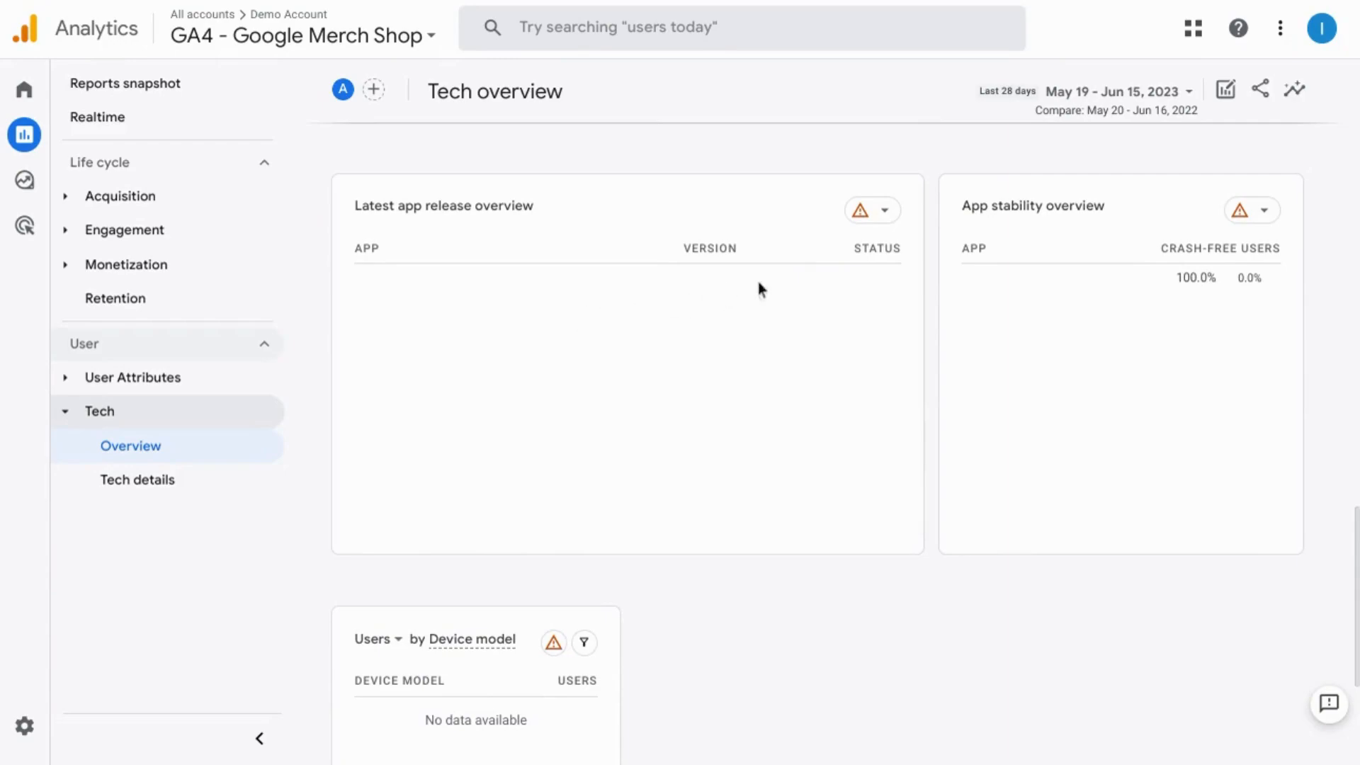
pyautogui.scroll(-4, 810, 366)
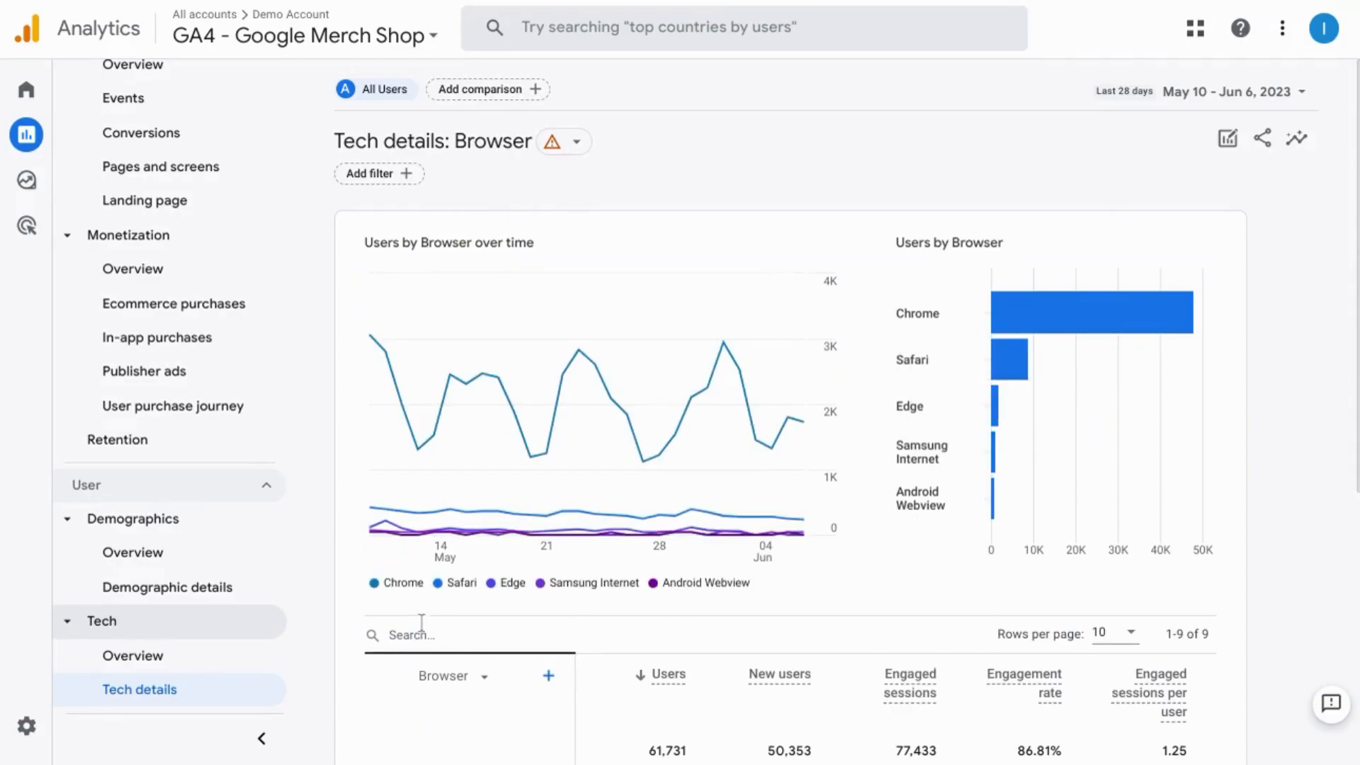
# Step: Review the browser table in the Tech details report and open its primary dimension list
pyautogui.scroll(-5, 1136, 265)
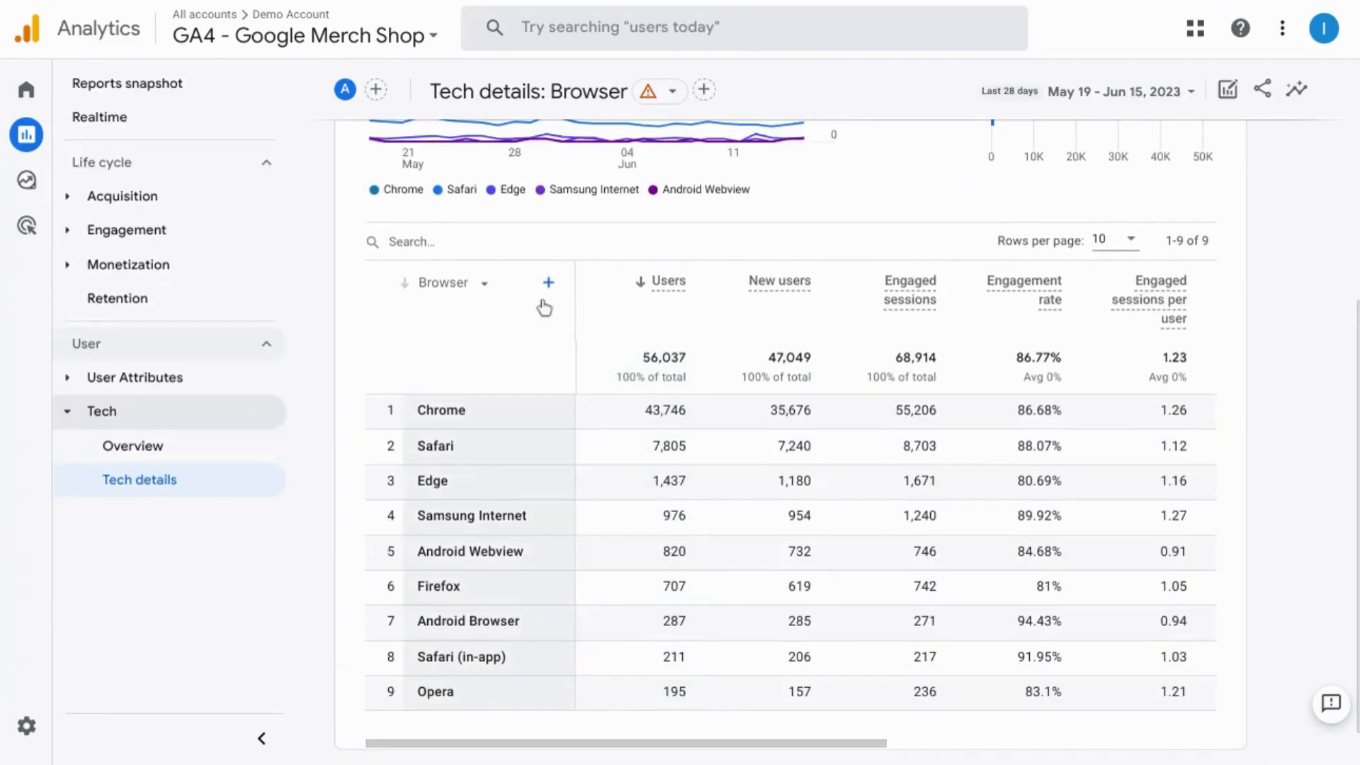
pyautogui.click(461, 287)
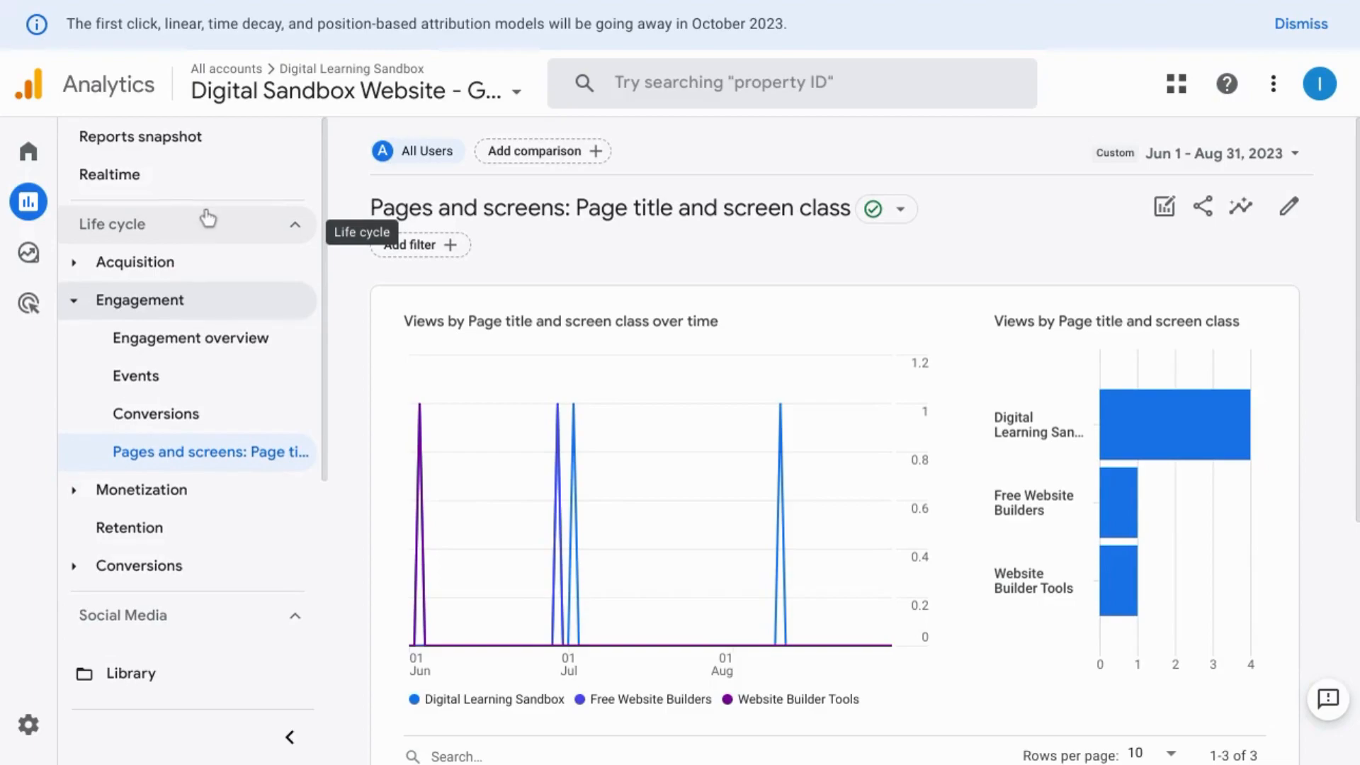
# Step: Look through the Life cycle, Social Media and User report collections in the Digital Sandbox Website property's navigation
pyautogui.scroll(-3, 208, 218)
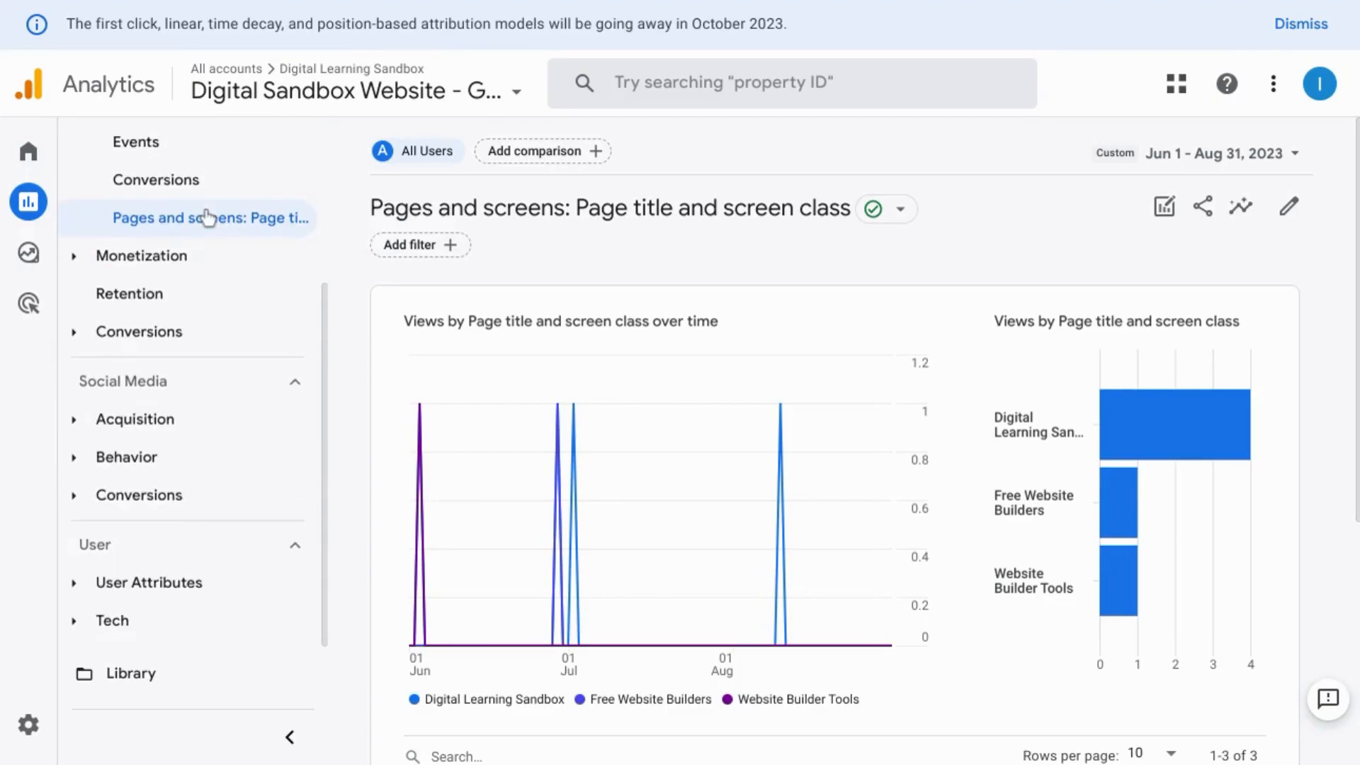
pyautogui.scroll(3, 206, 217)
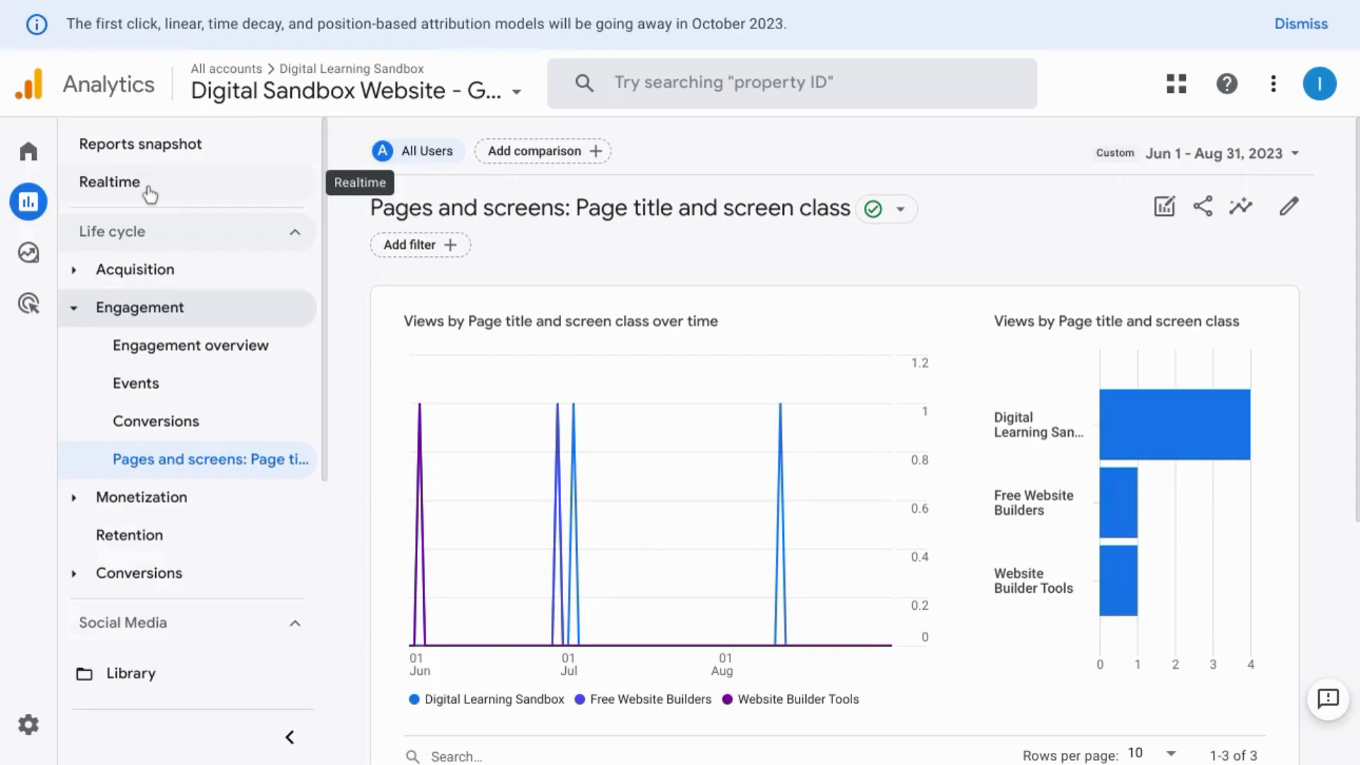
pyautogui.scroll(-3, 148, 193)
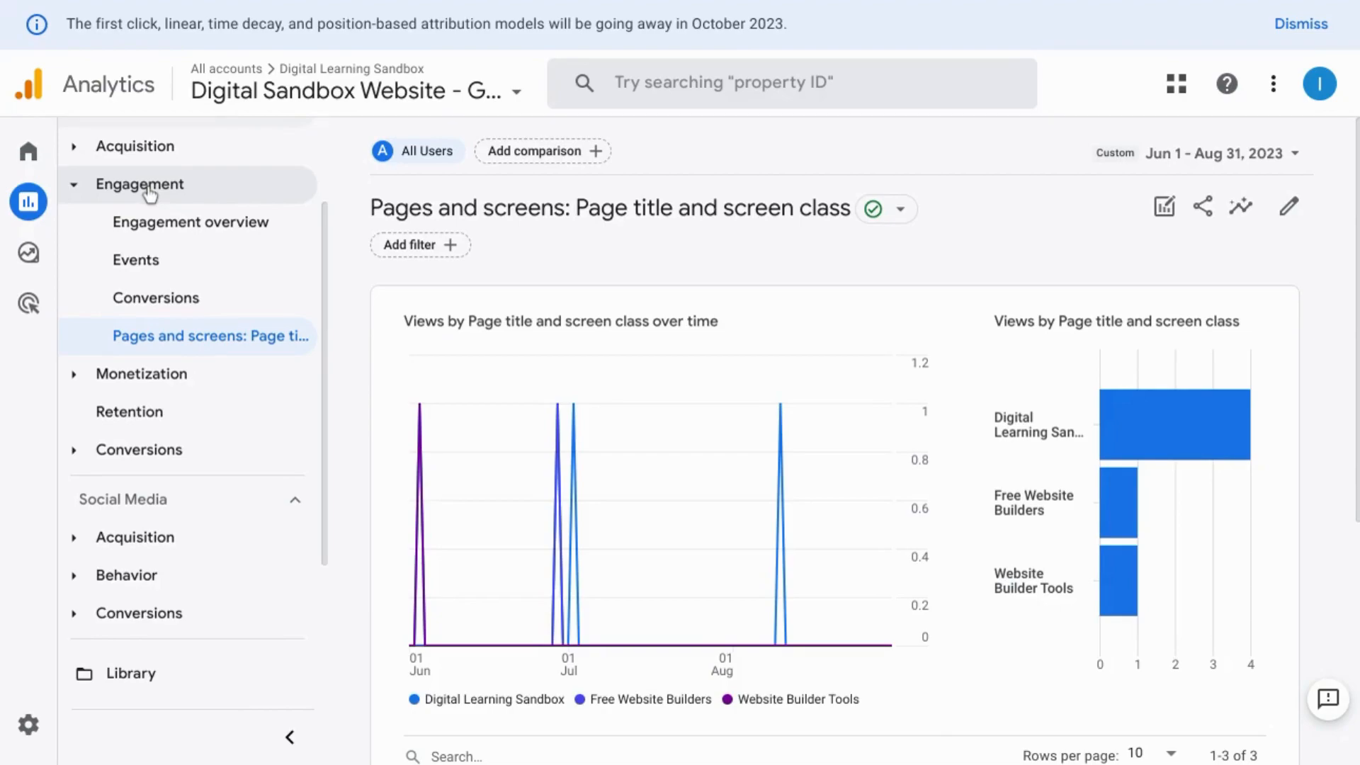
pyautogui.scroll(2, 148, 193)
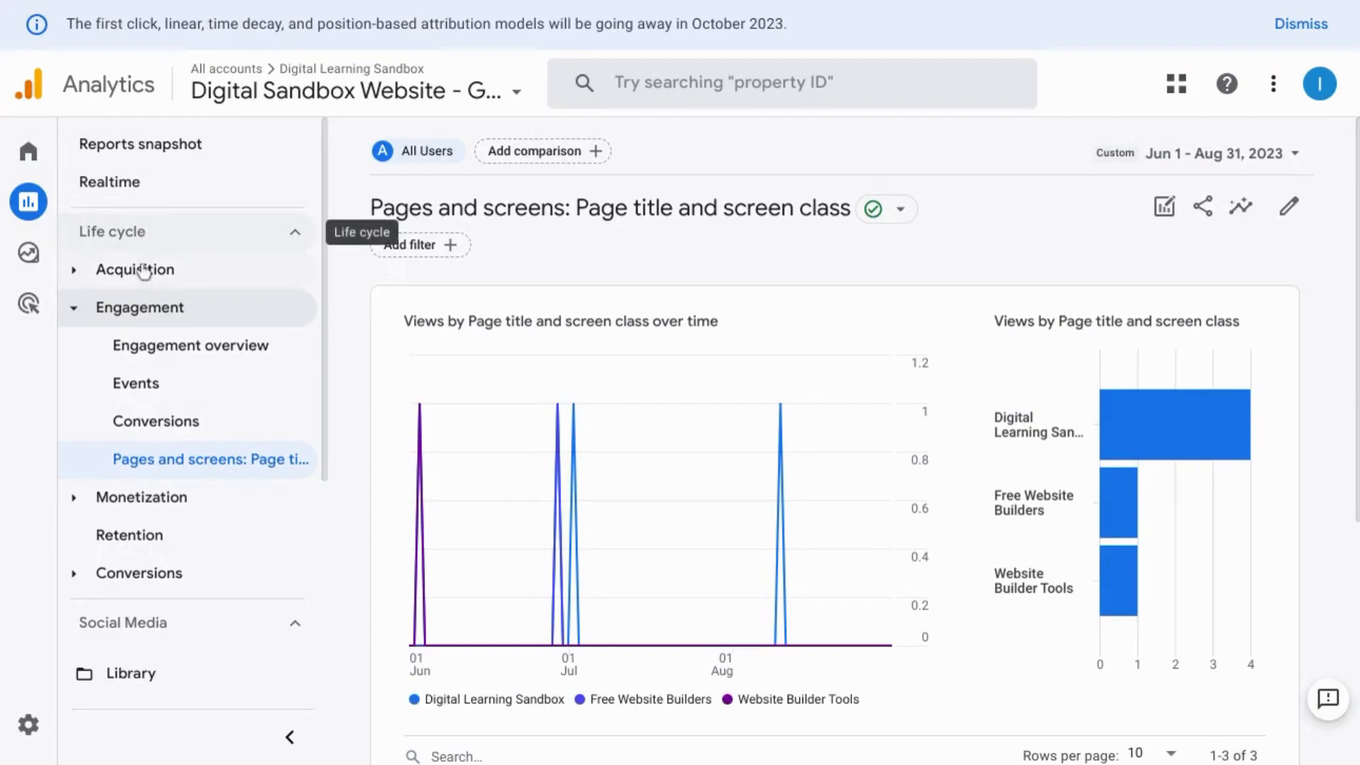
pyautogui.scroll(-4, 146, 400)
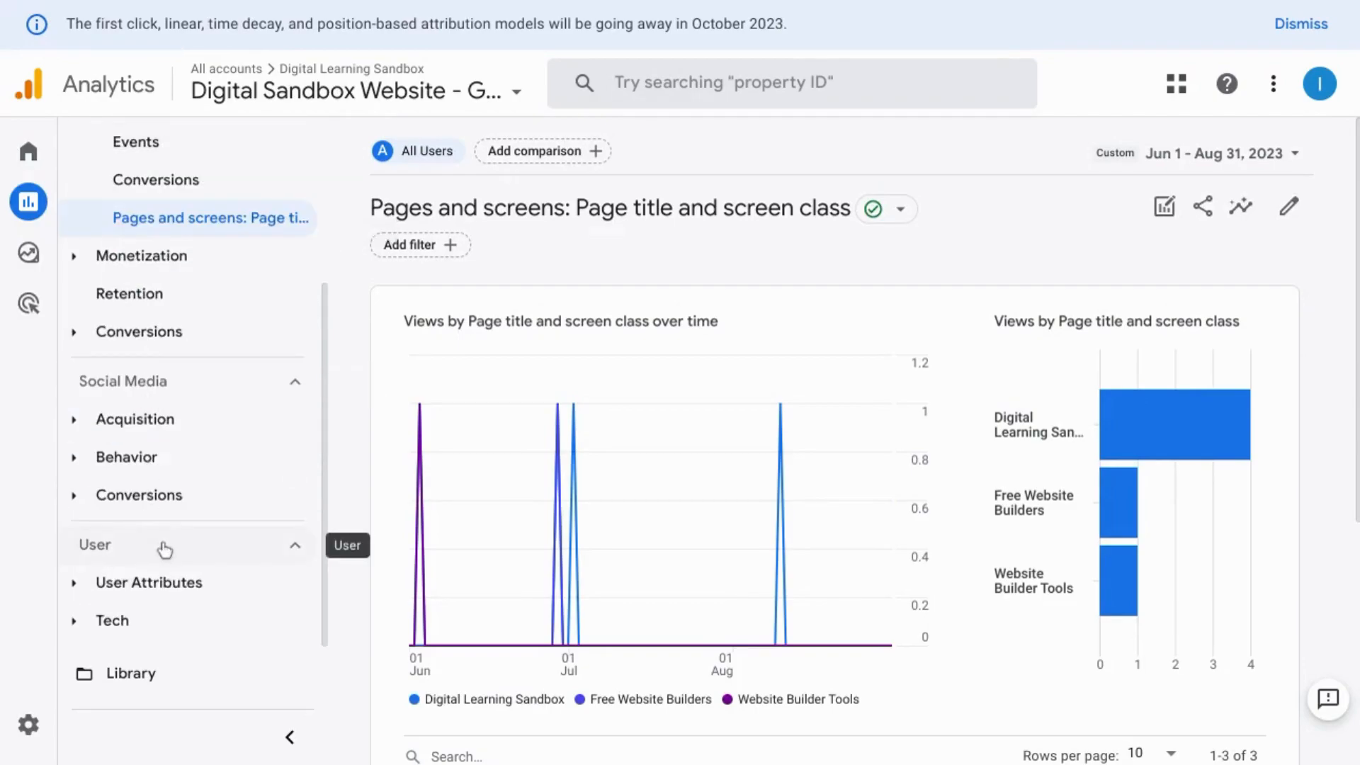
pyautogui.scroll(4, 163, 496)
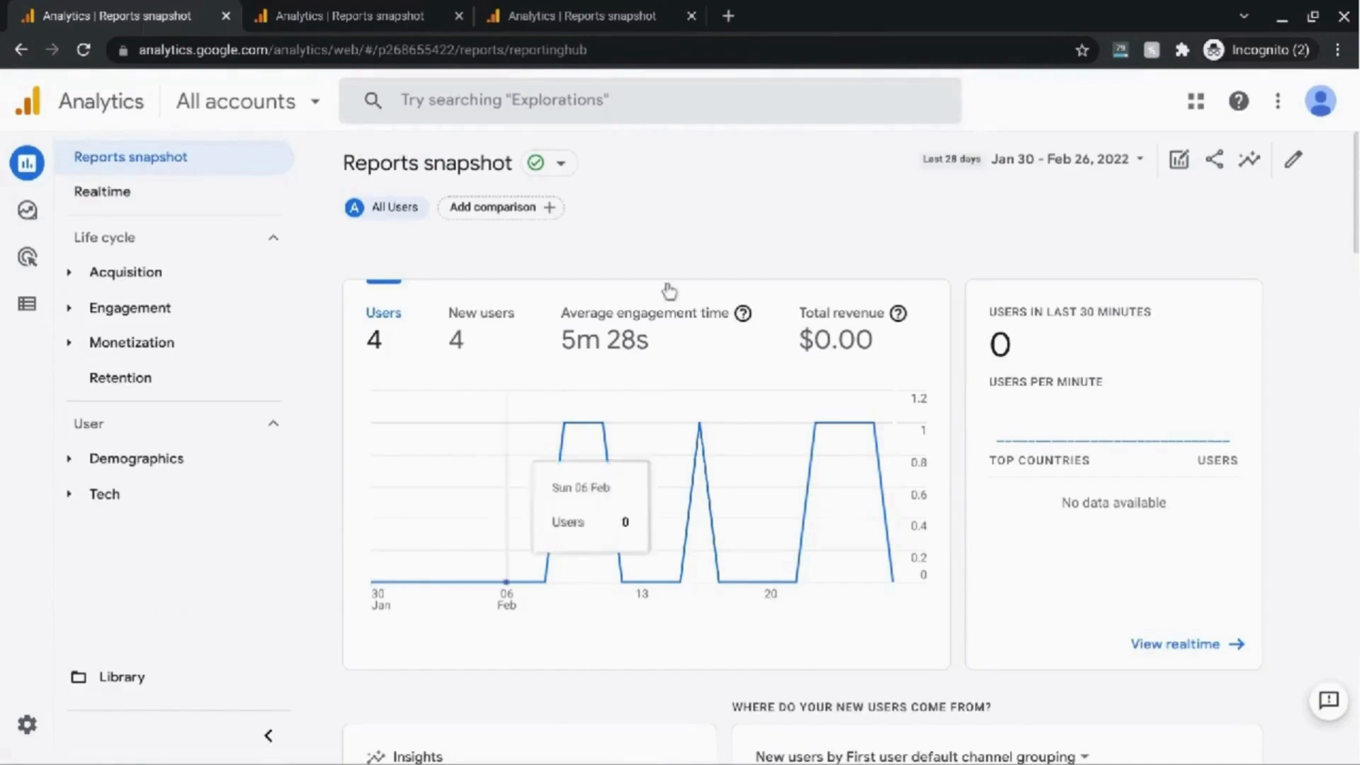
# Step: Compare the report navigation of the Google Merchandise Store demo property with that of the sandbox property
pyautogui.click(595, 16)
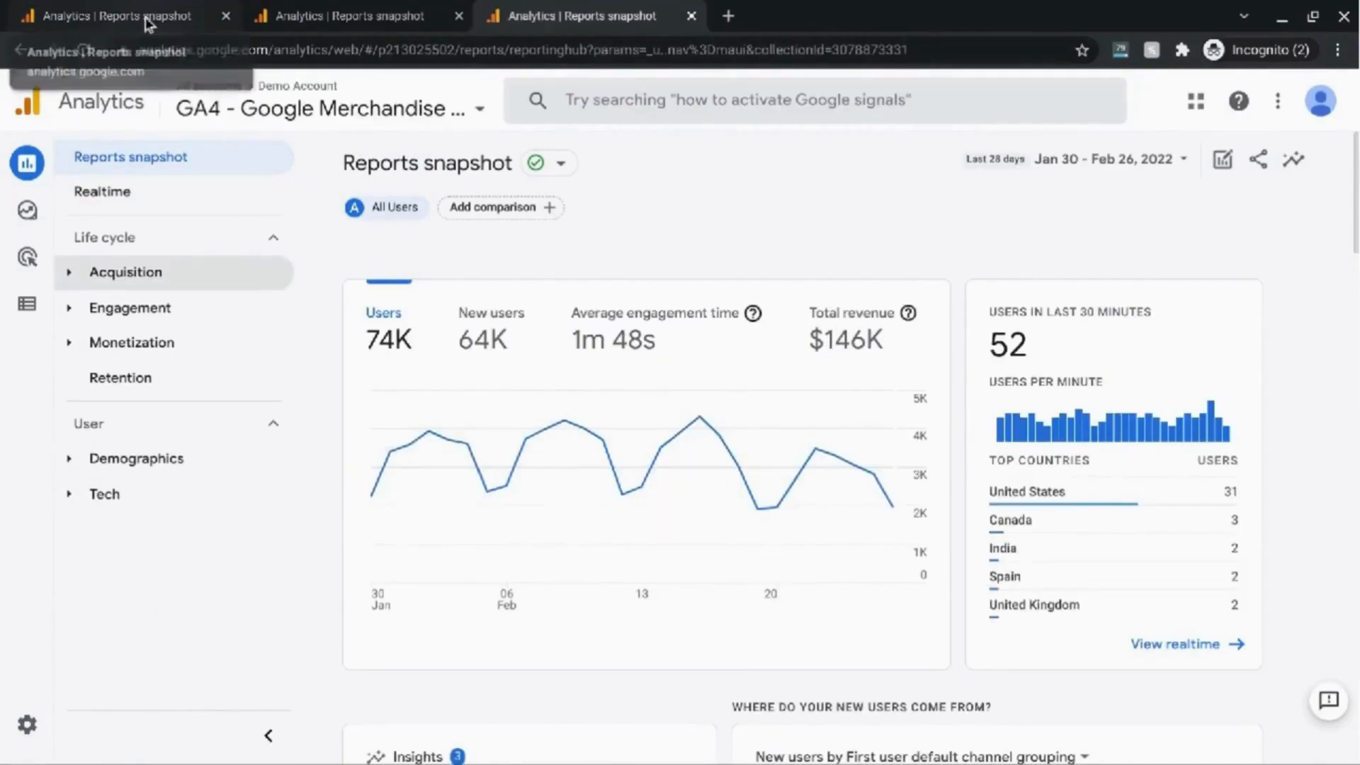
pyautogui.click(149, 21)
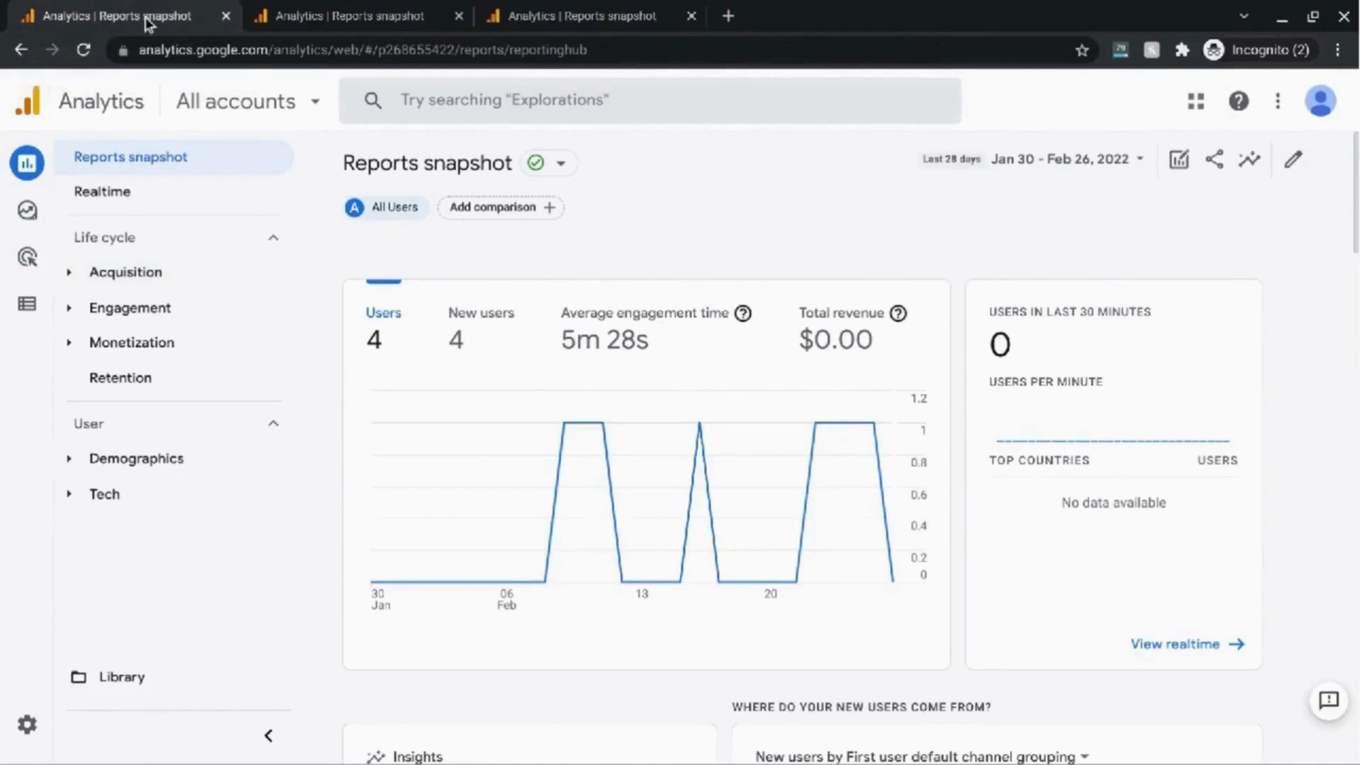
# Step: Open the sandbox property's access management in Admin and view the first listed user's account details and role
pyautogui.moveTo(26, 726)
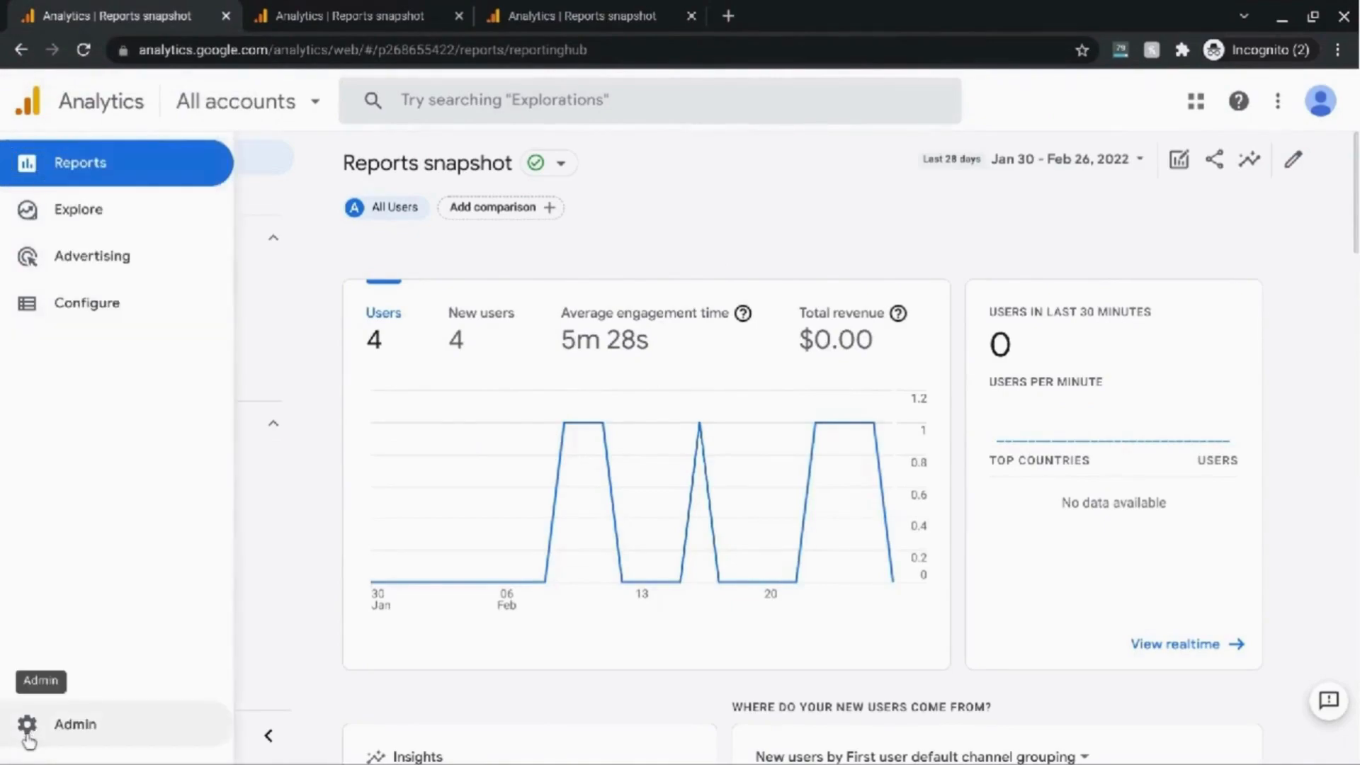
pyautogui.click(27, 736)
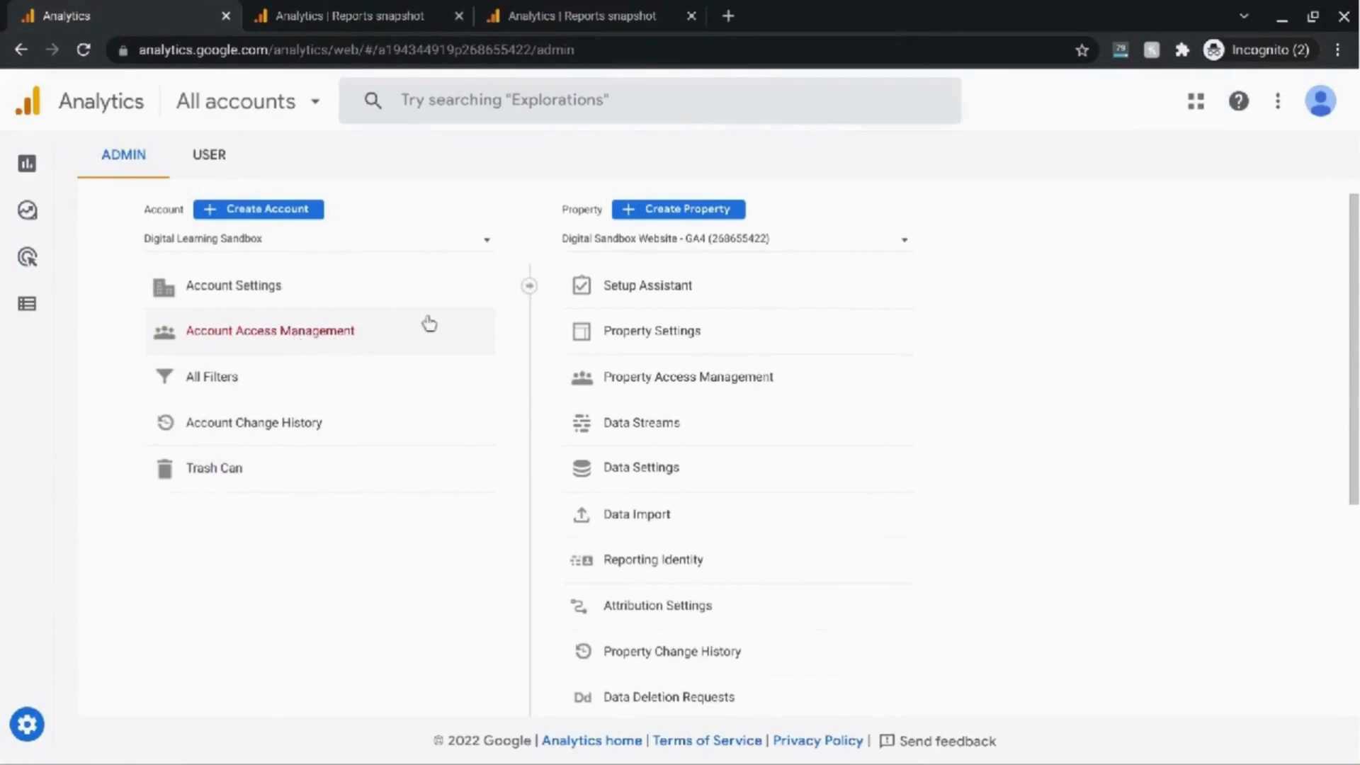
pyautogui.click(671, 384)
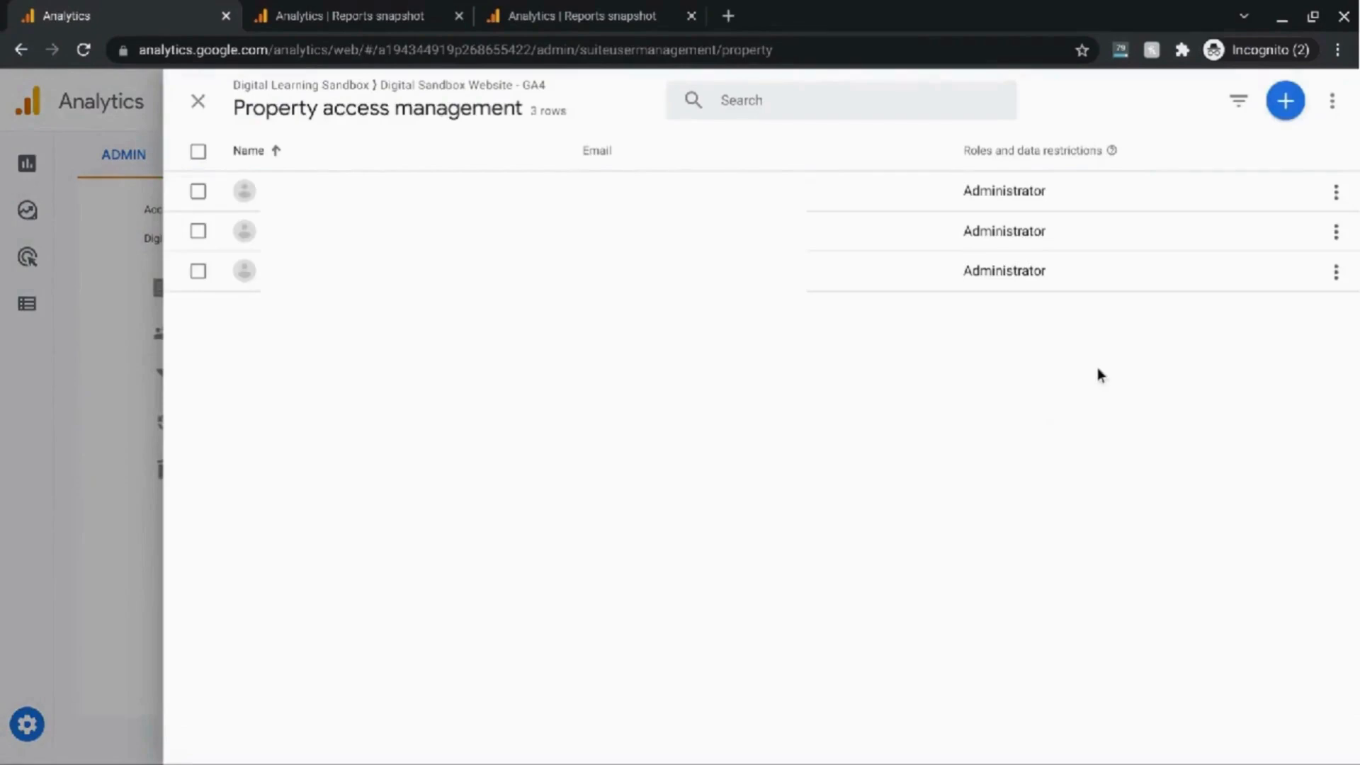
pyautogui.click(1337, 196)
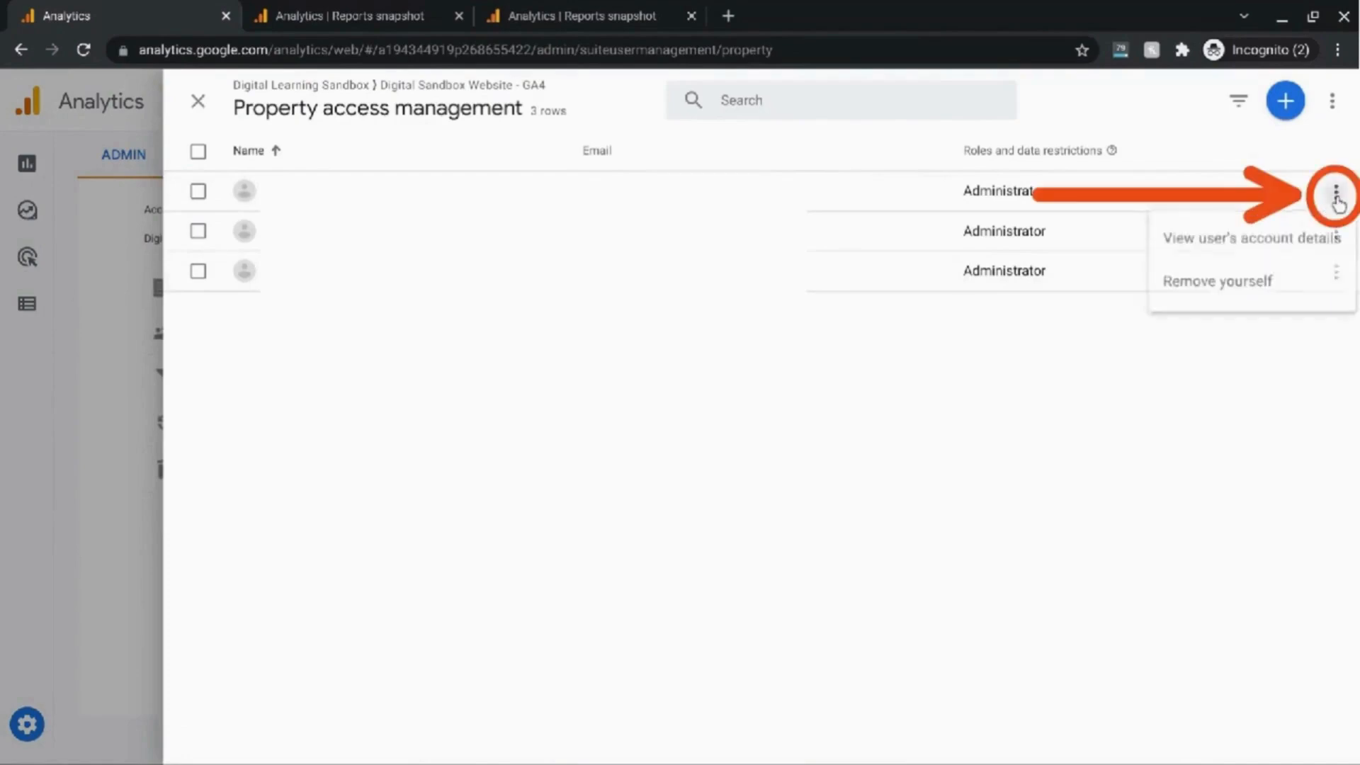
pyautogui.click(1256, 248)
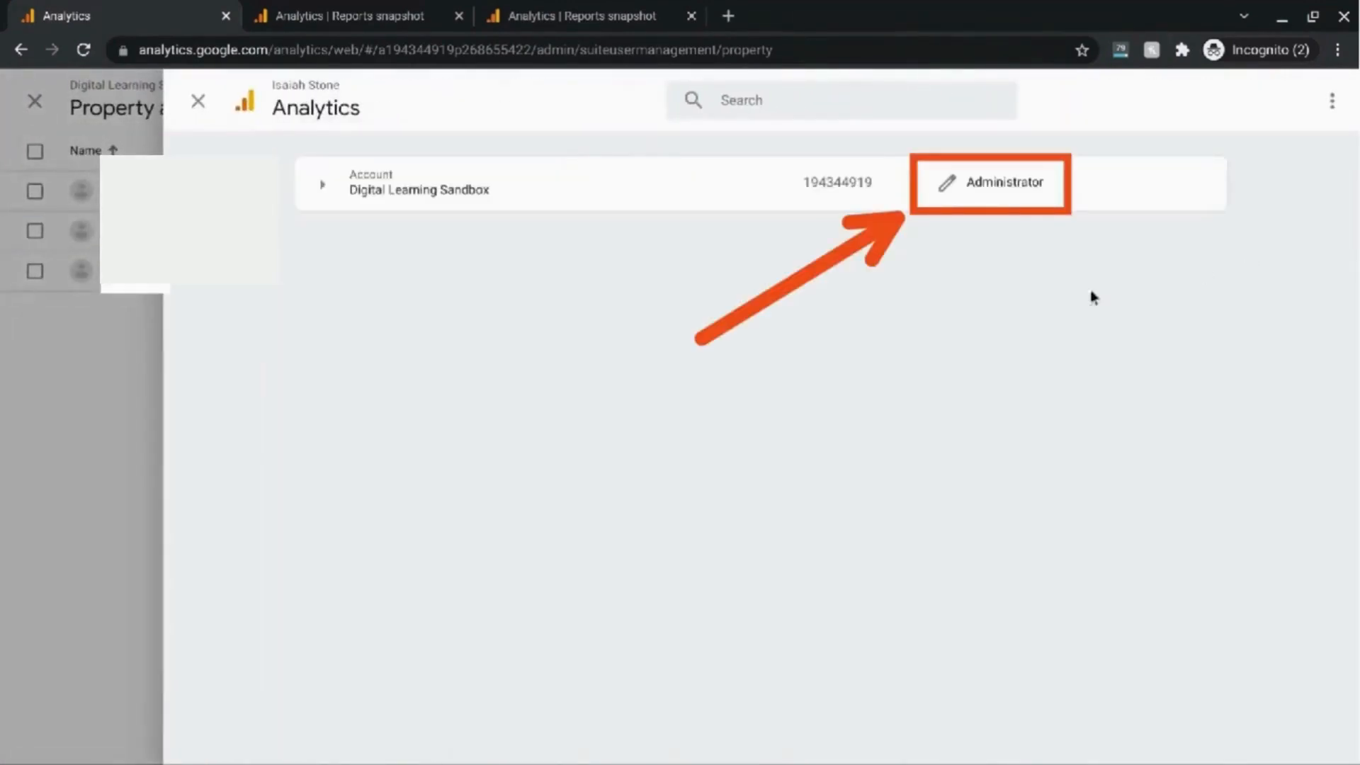
pyautogui.click(1003, 185)
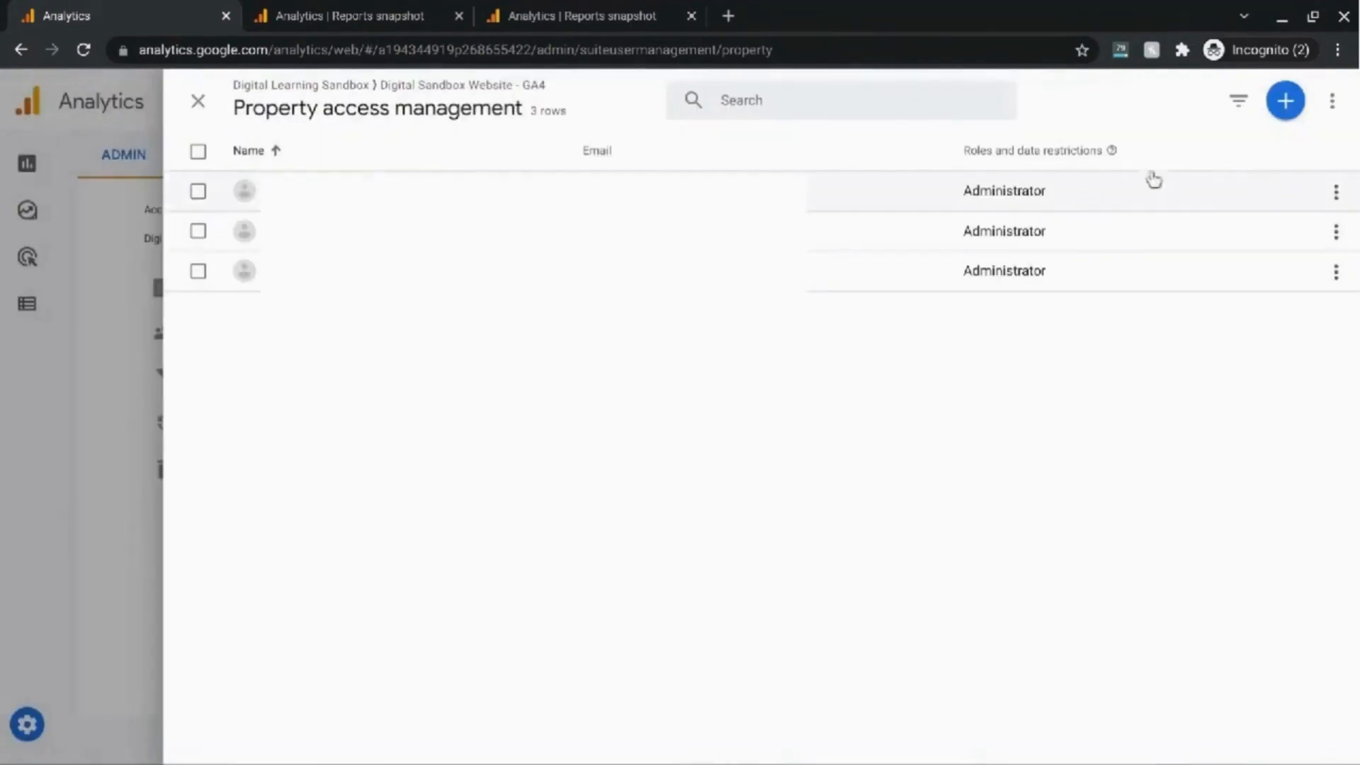
# Step: Start adding a new user to the property and select the Editor role
pyautogui.click(1286, 100)
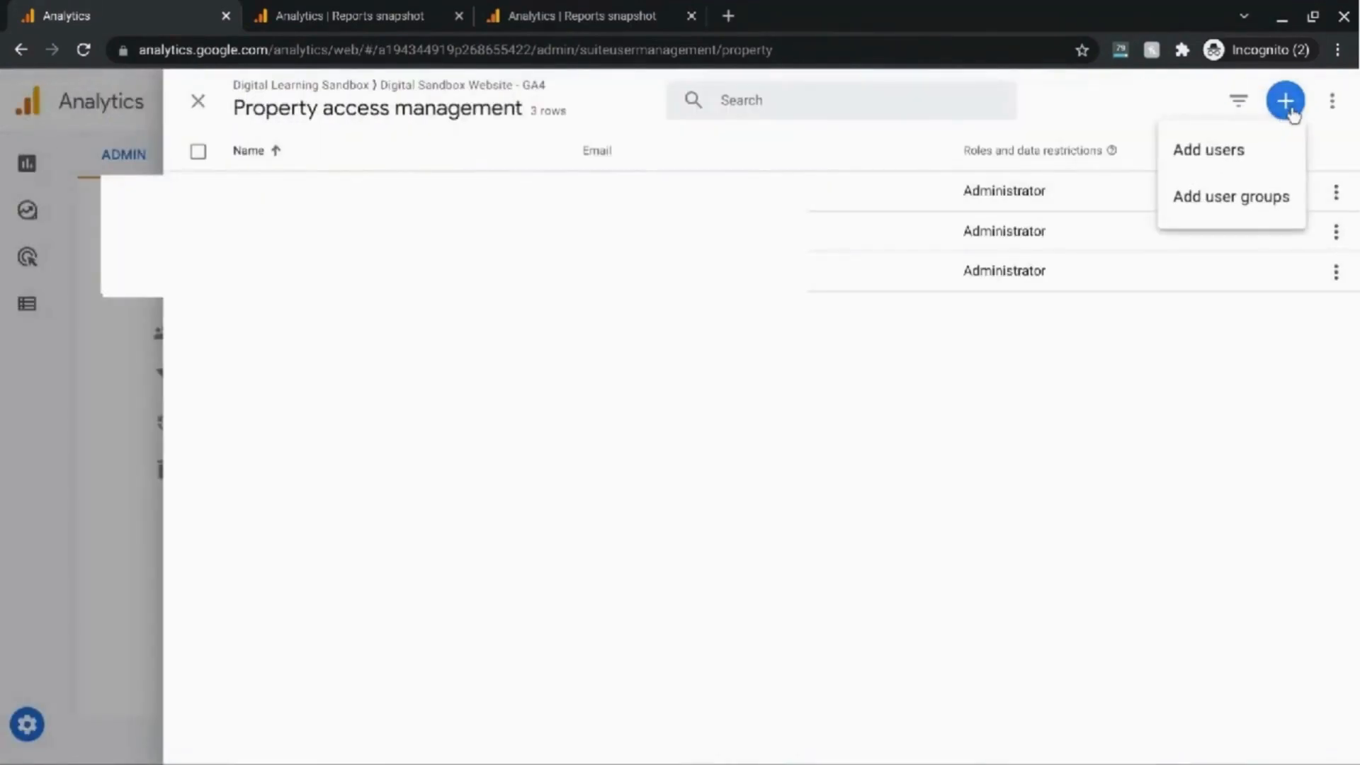
pyautogui.click(1243, 150)
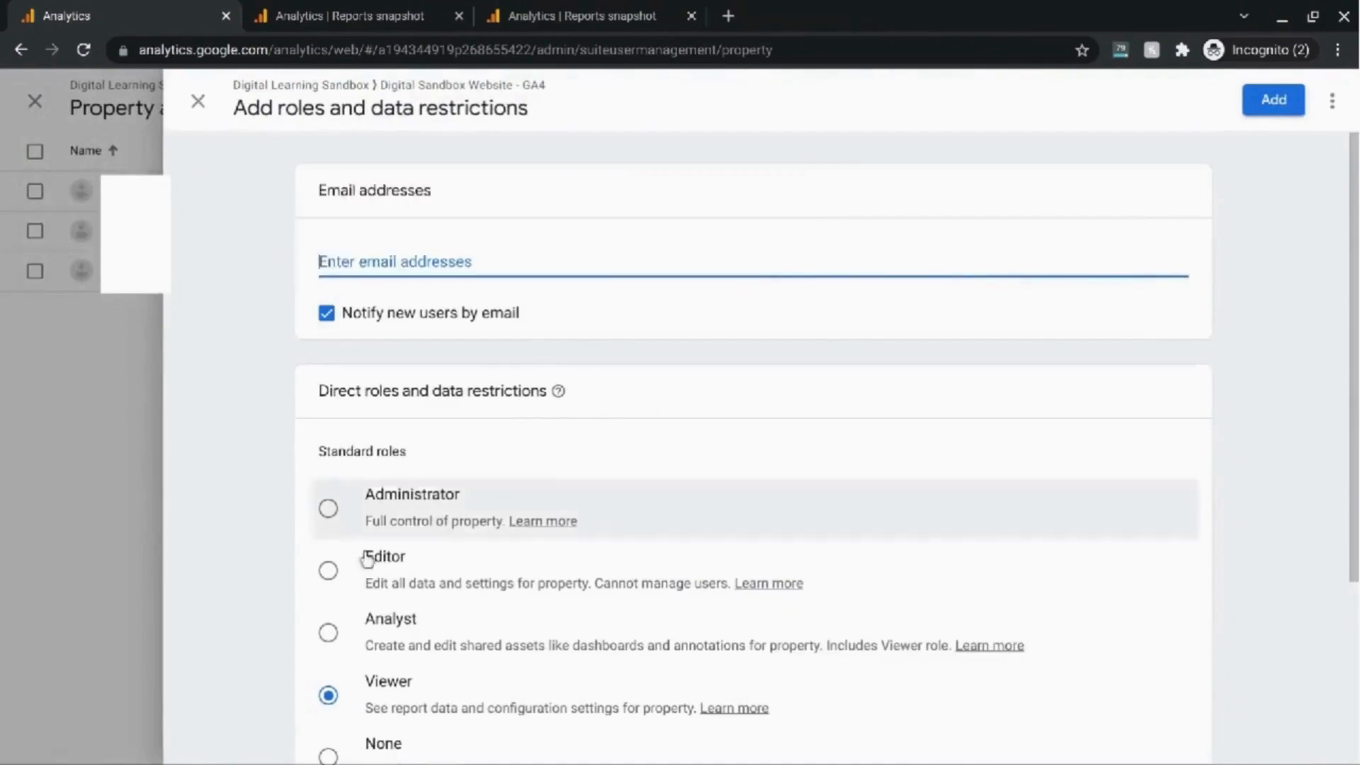
pyautogui.click(328, 570)
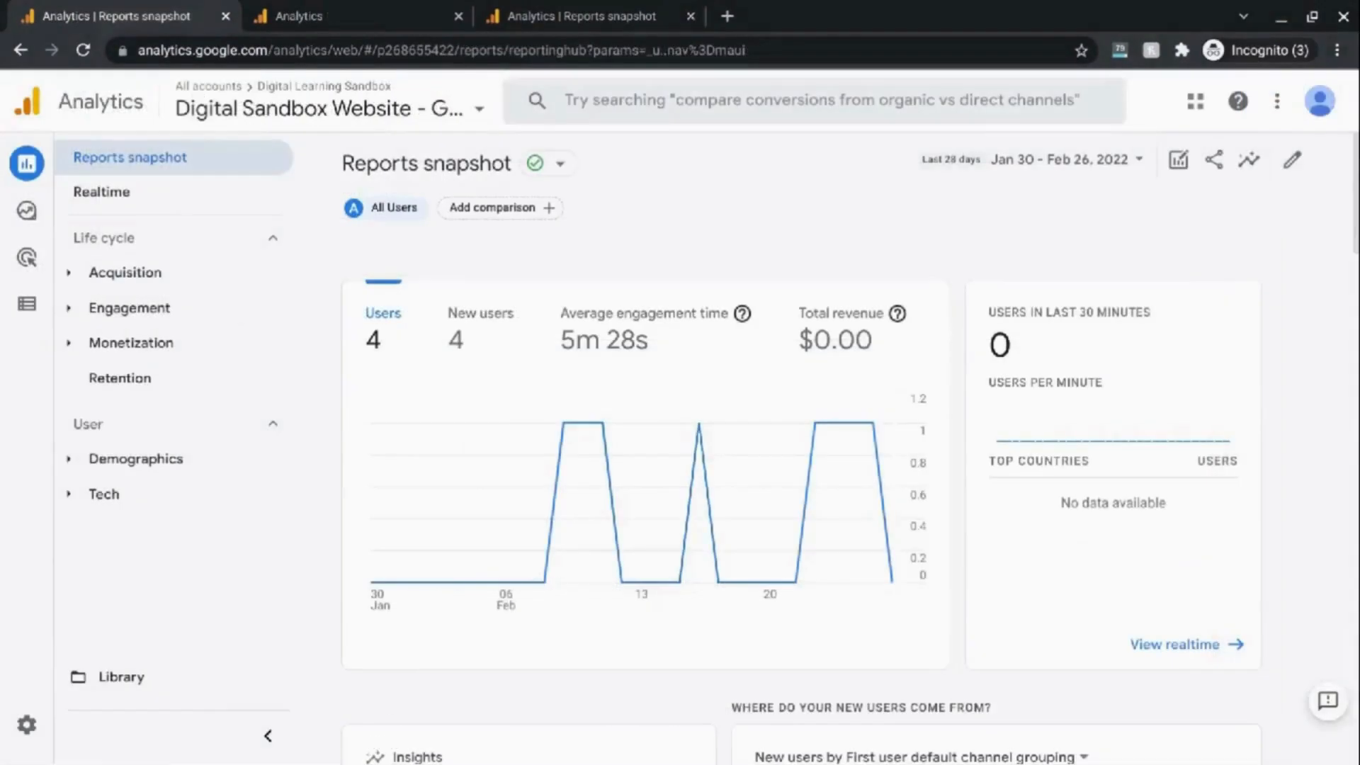
# Step: Open the report Library of the sandbox property and review its collections and reports list
pyautogui.click(109, 682)
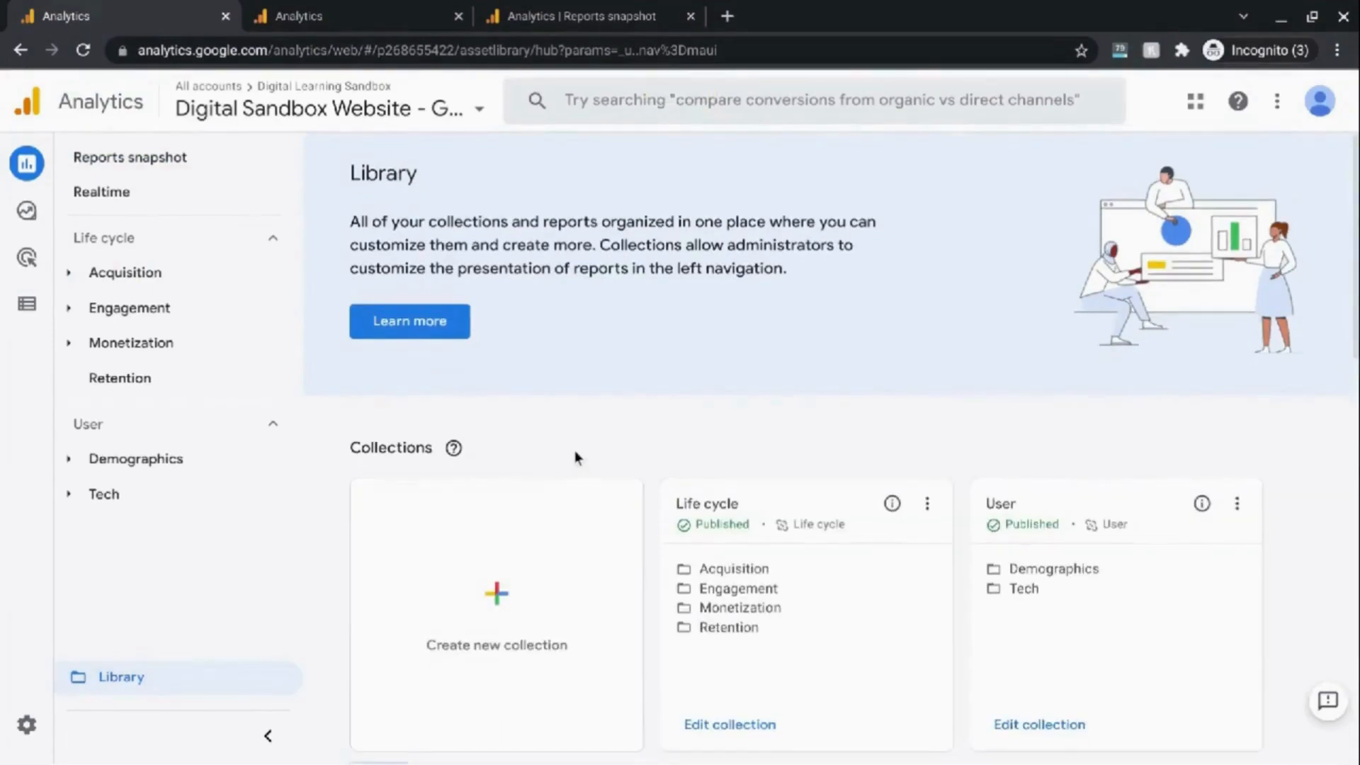
pyautogui.scroll(-1, 618, 432)
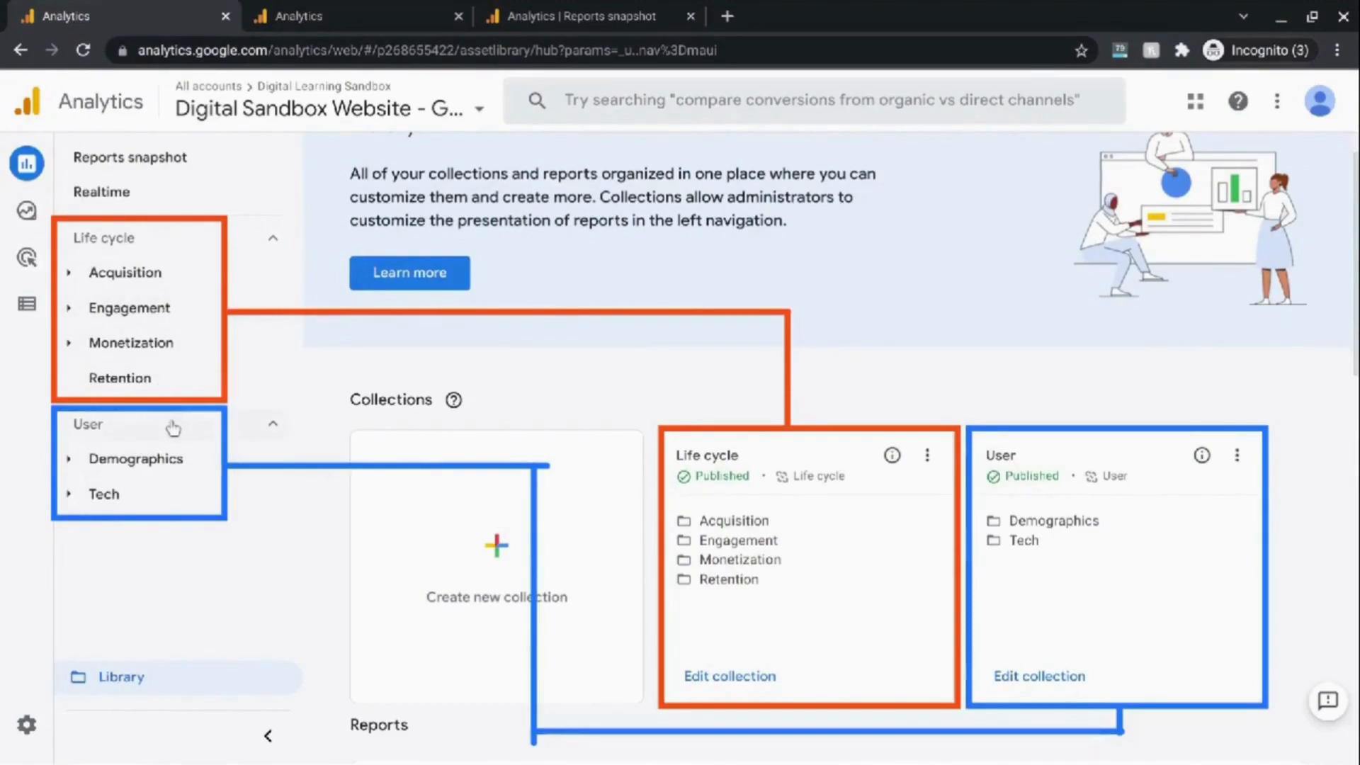
pyautogui.scroll(-3, 821, 523)
pyautogui.scroll(-1, 821, 522)
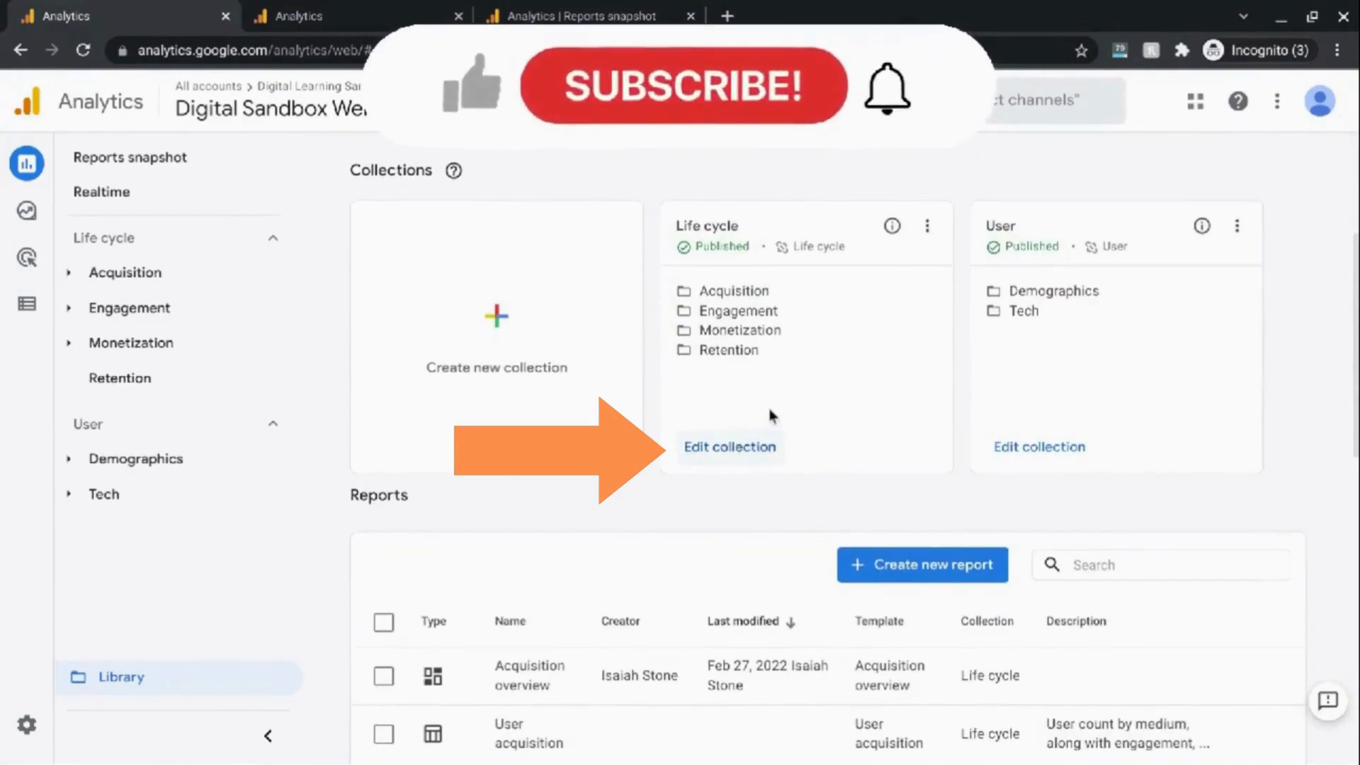
# Step: Open the Life cycle collection for editing and look through its topics and reports
pyautogui.click(730, 447)
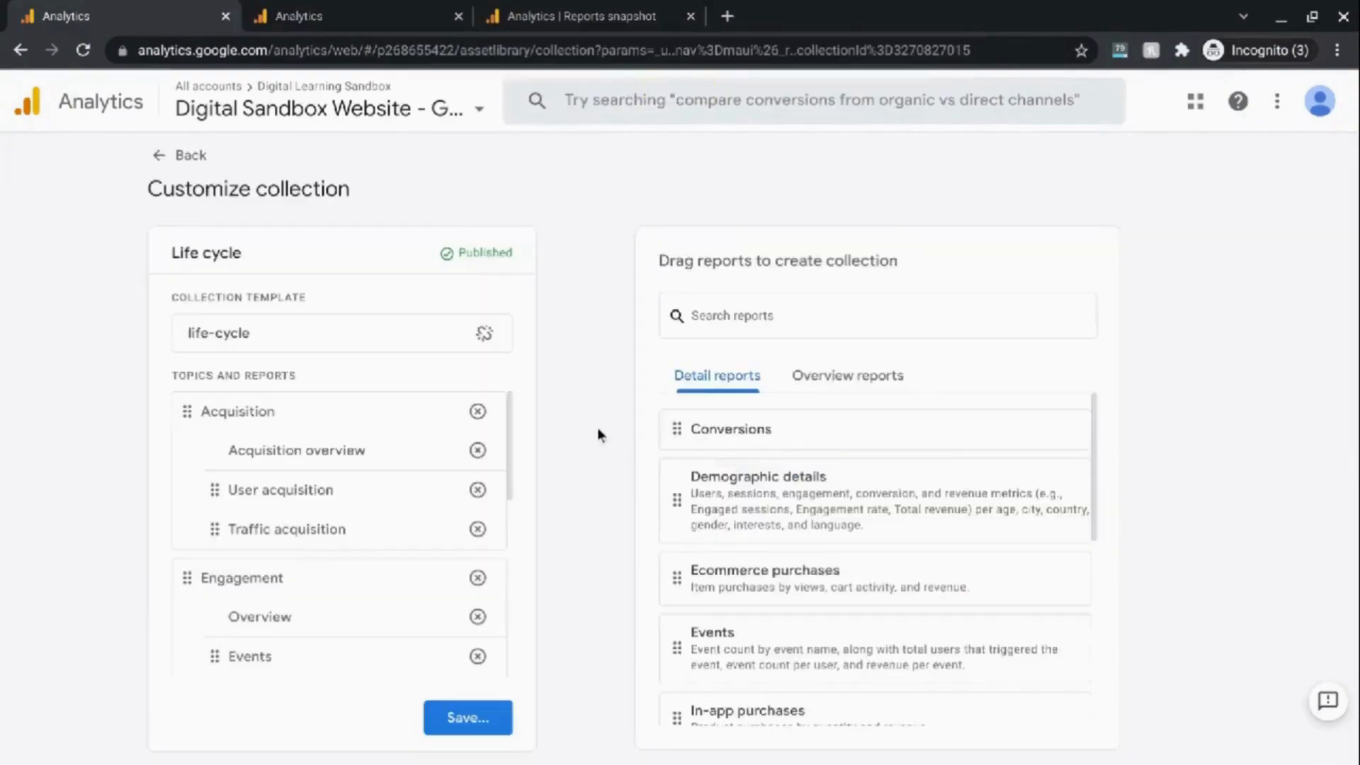
pyautogui.scroll(-3, 724, 436)
pyautogui.scroll(-3, 724, 436)
pyautogui.scroll(1, 725, 436)
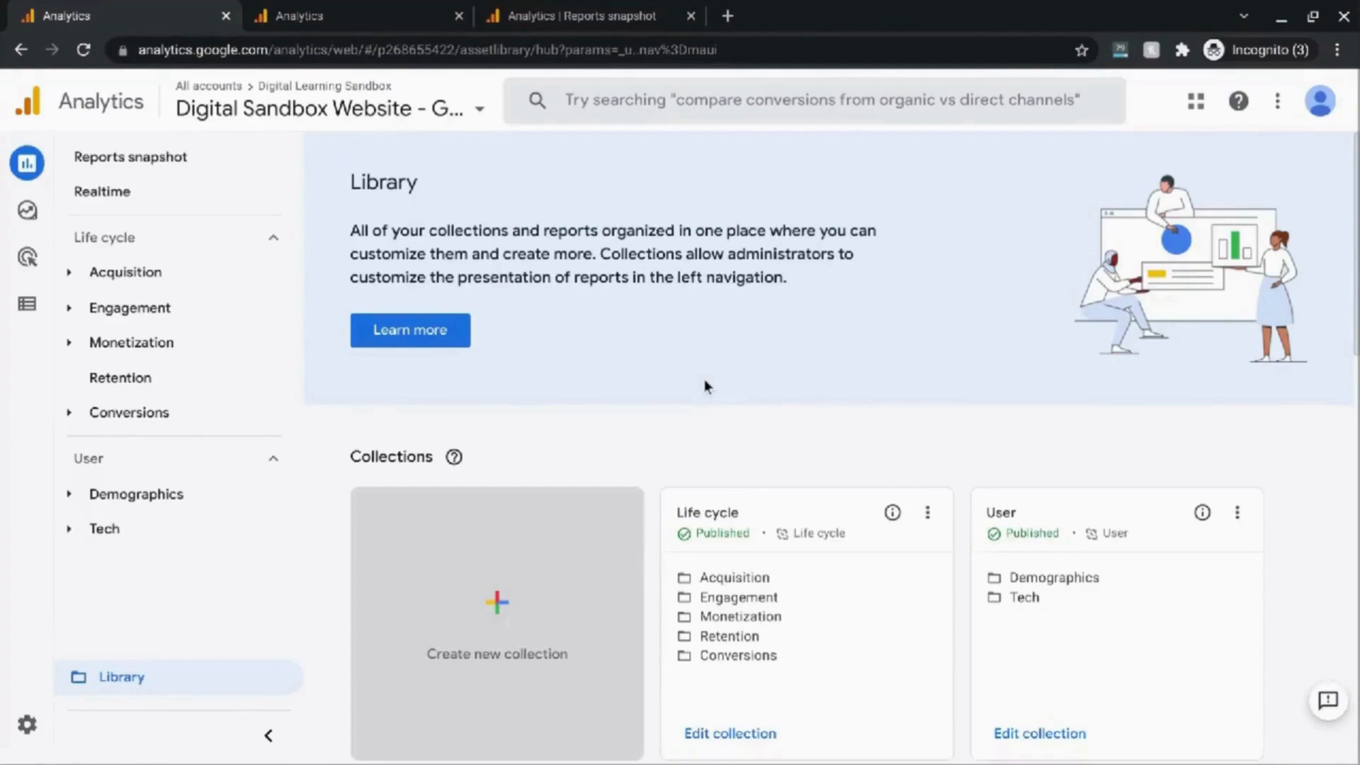
# Step: Review the Library's new collection option and reports list, and open the additional options of the Acquisition overview report
pyautogui.click(564, 557)
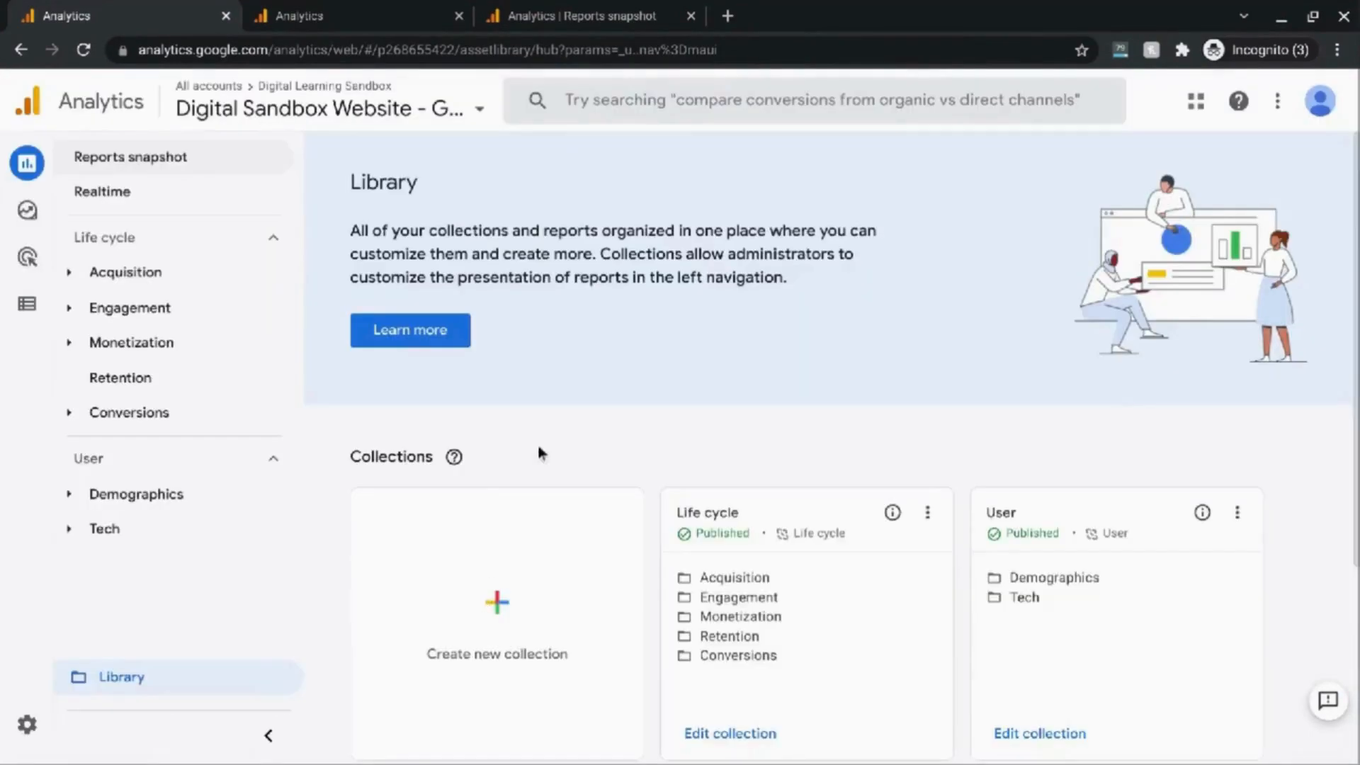
pyautogui.click(503, 601)
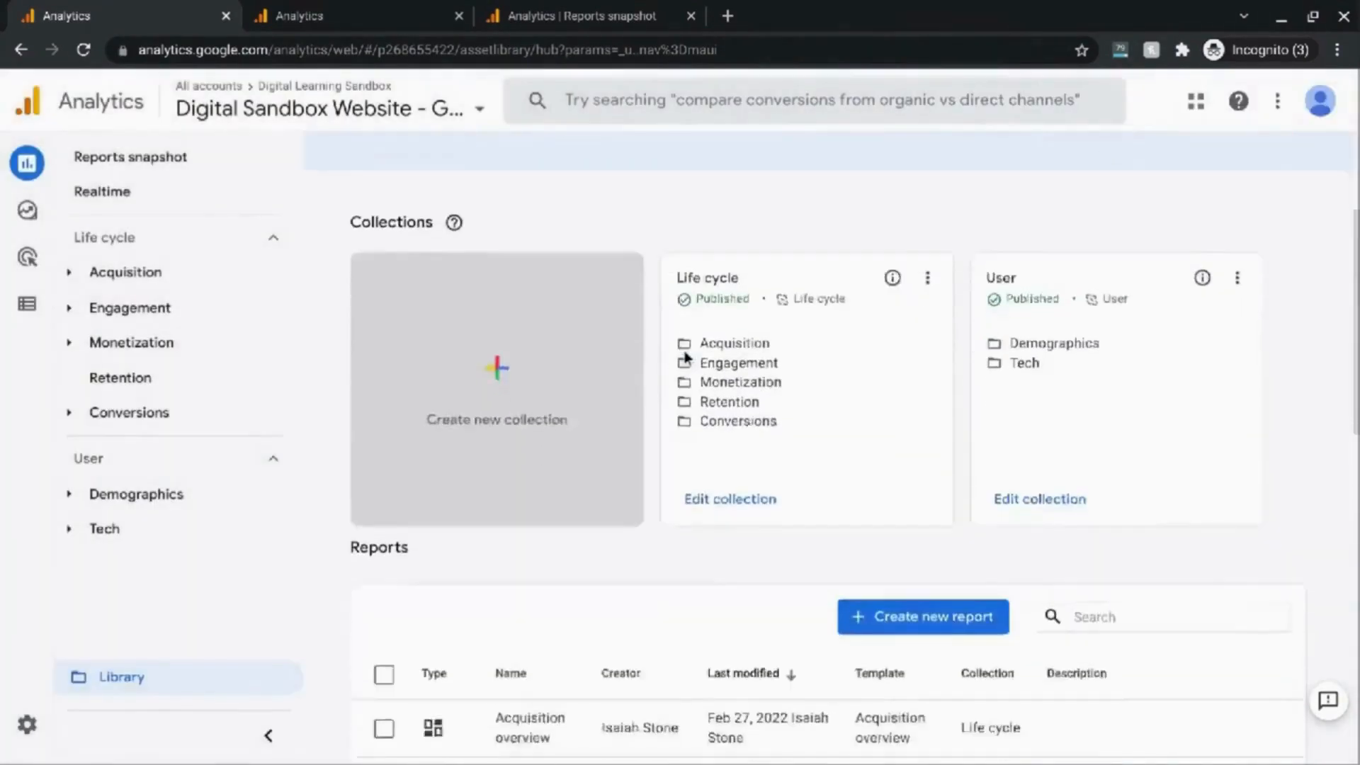
pyautogui.scroll(-3, 684, 355)
pyautogui.scroll(-3, 684, 355)
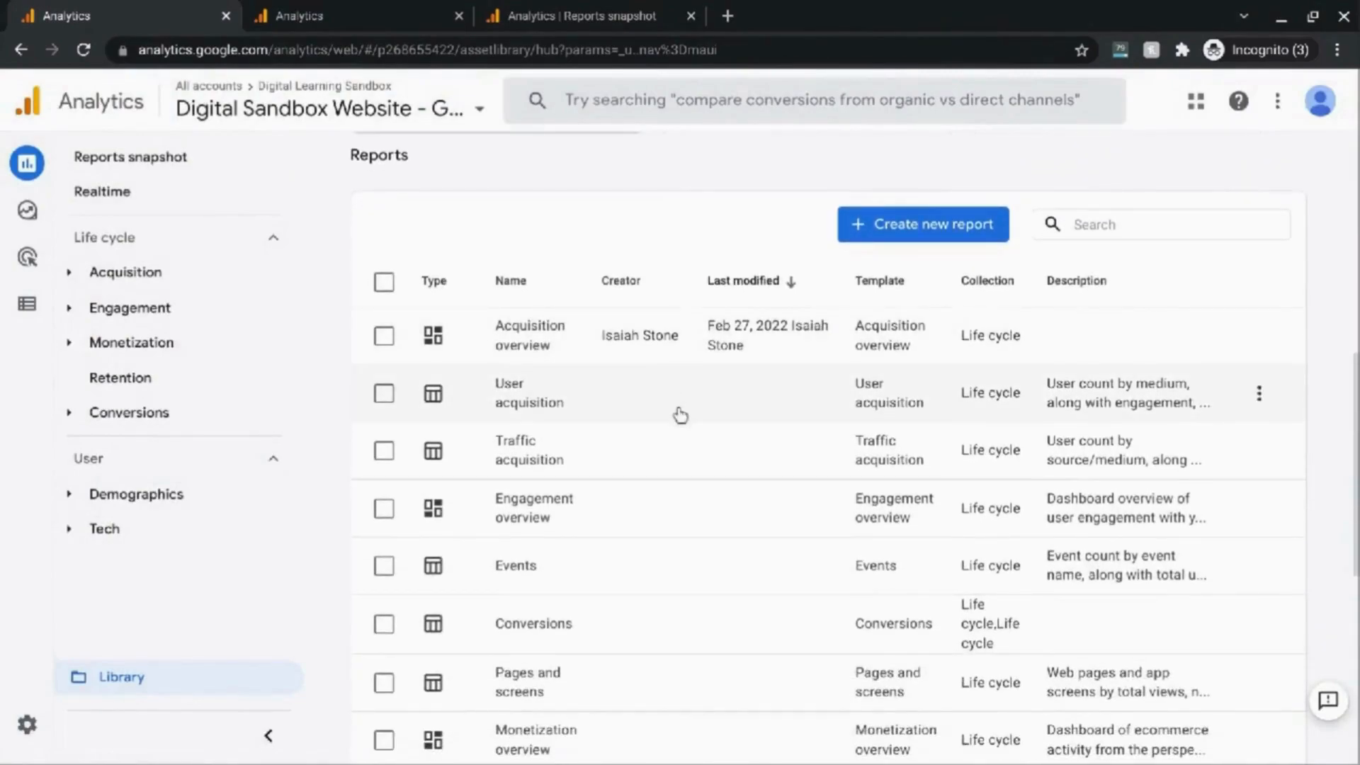
pyautogui.scroll(1, 679, 415)
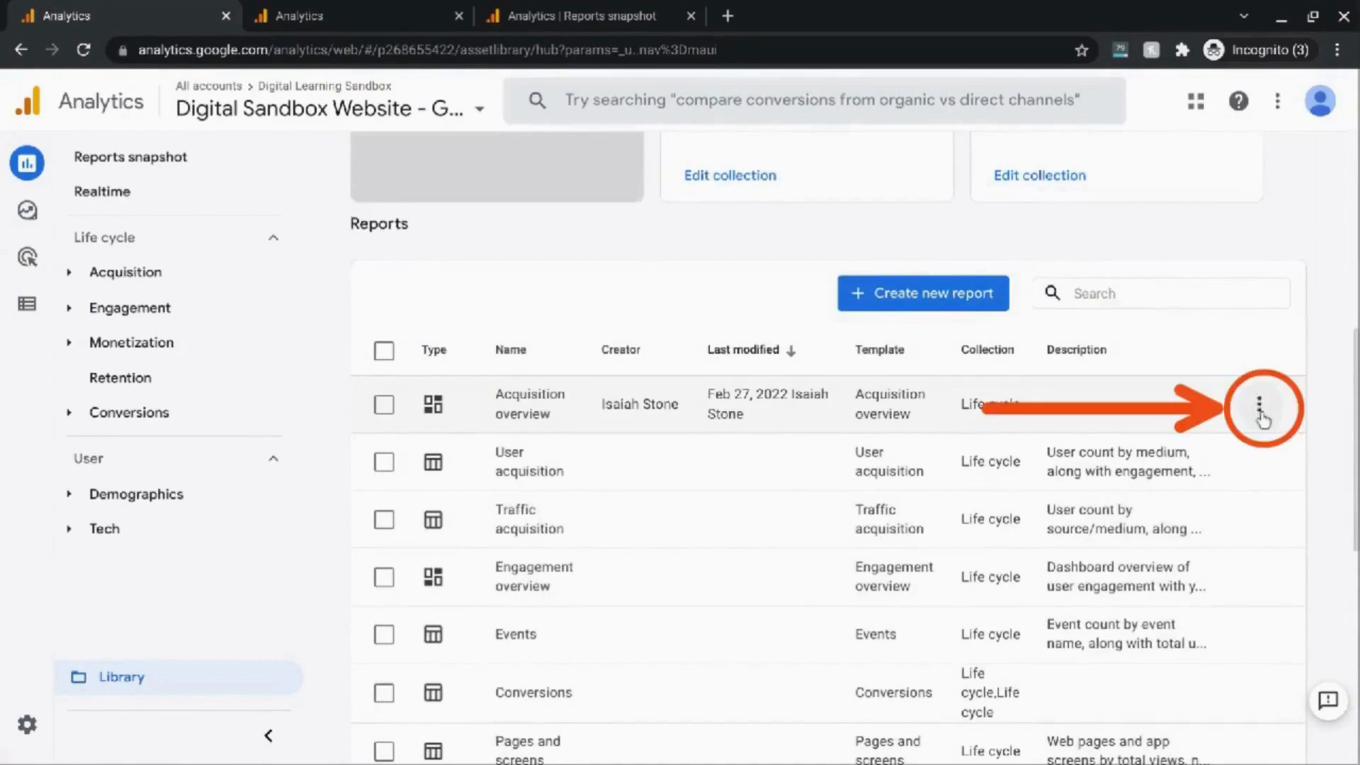
pyautogui.click(1261, 414)
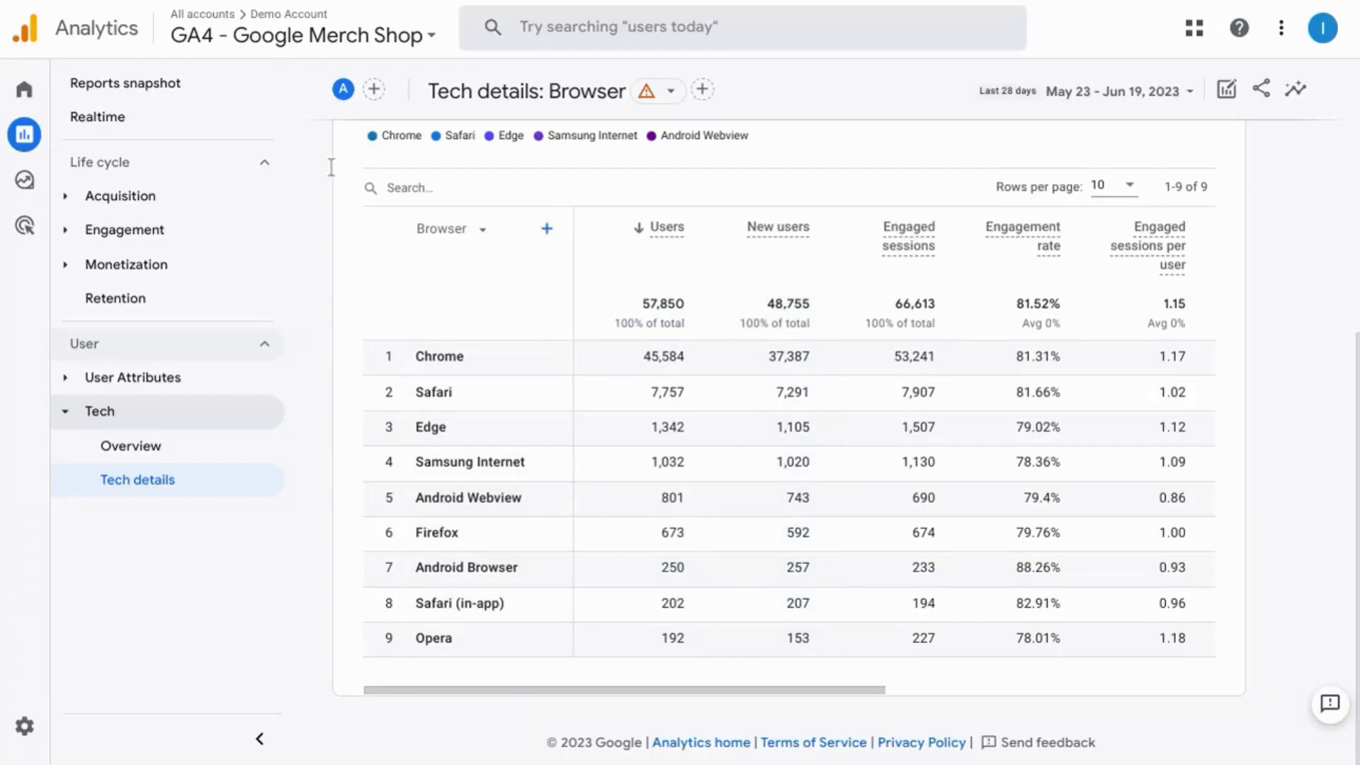
# Step: Open Explore for the Google Merch Shop property and look through its saved explorations and the template gallery option
pyautogui.moveTo(28, 183)
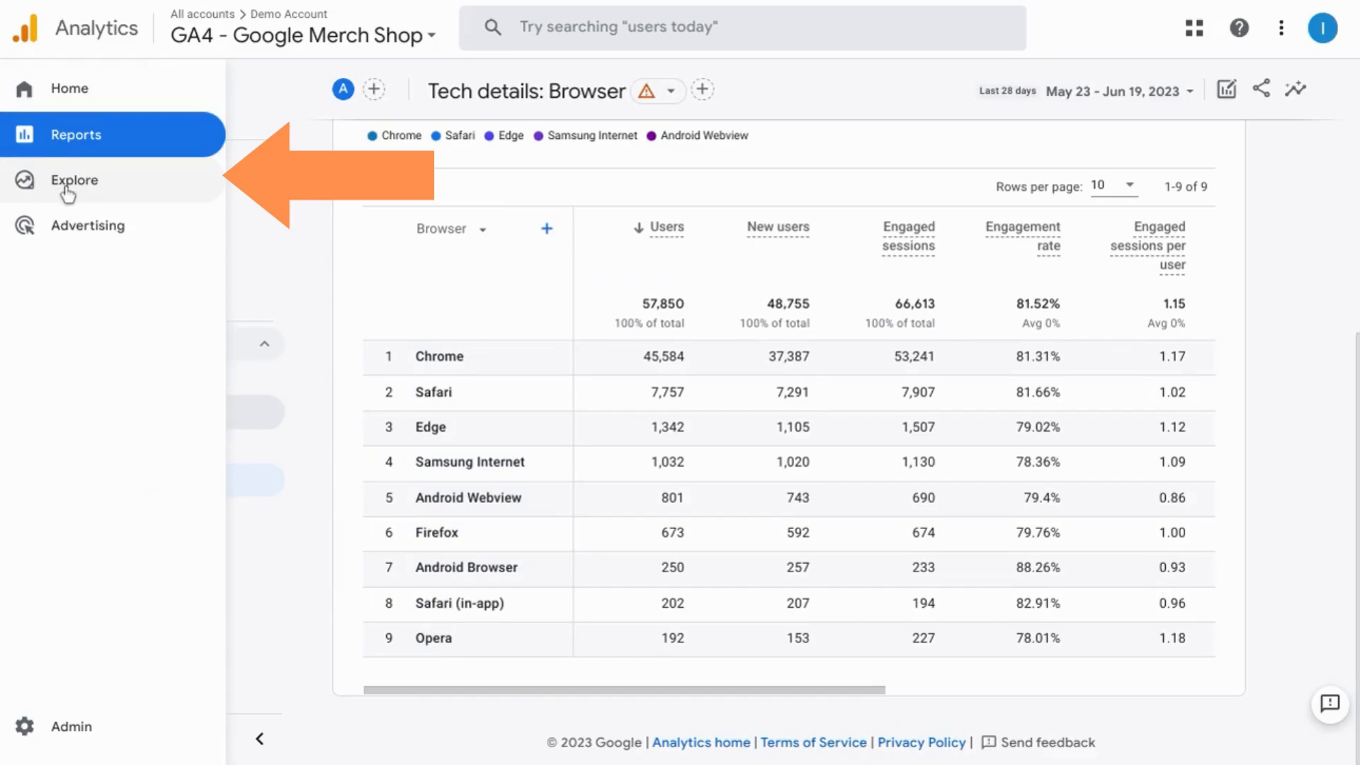
pyautogui.click(64, 183)
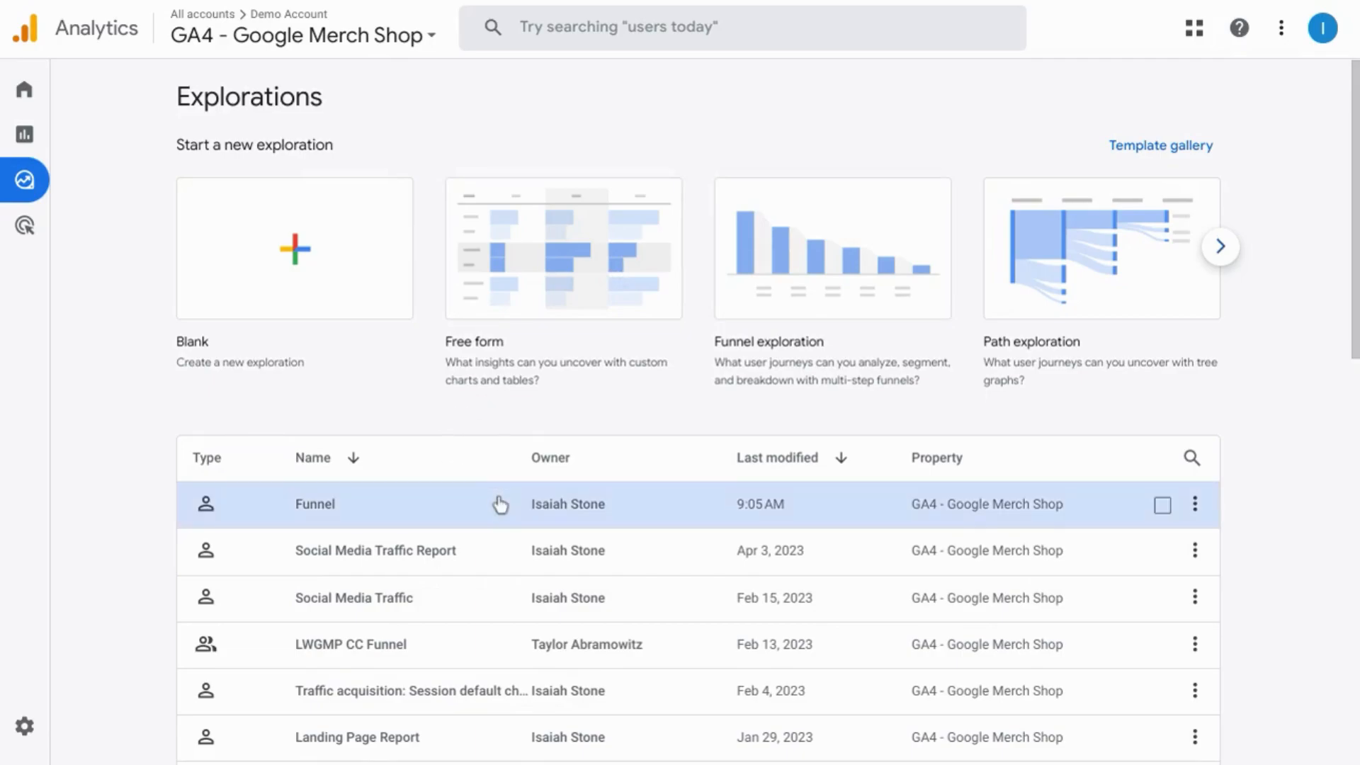
pyautogui.scroll(-2, 501, 504)
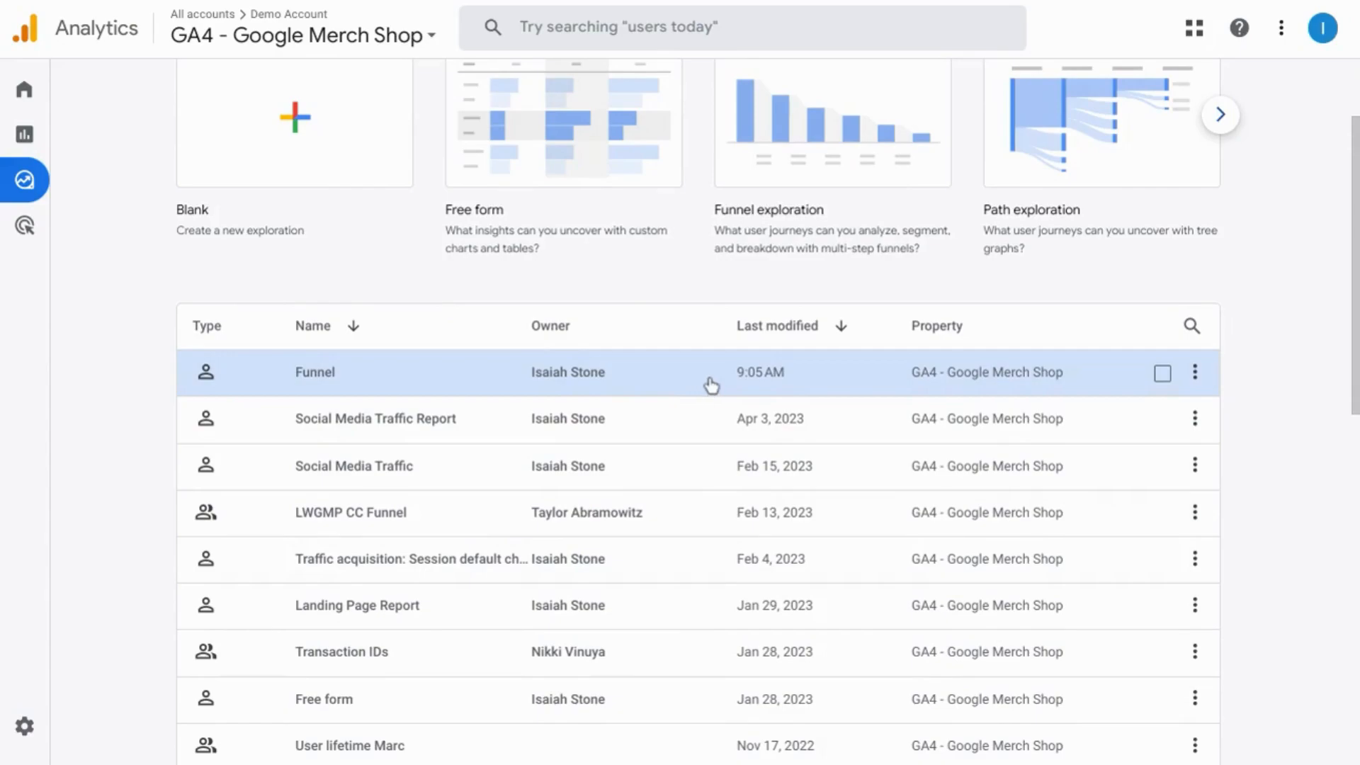
pyautogui.scroll(1, 907, 408)
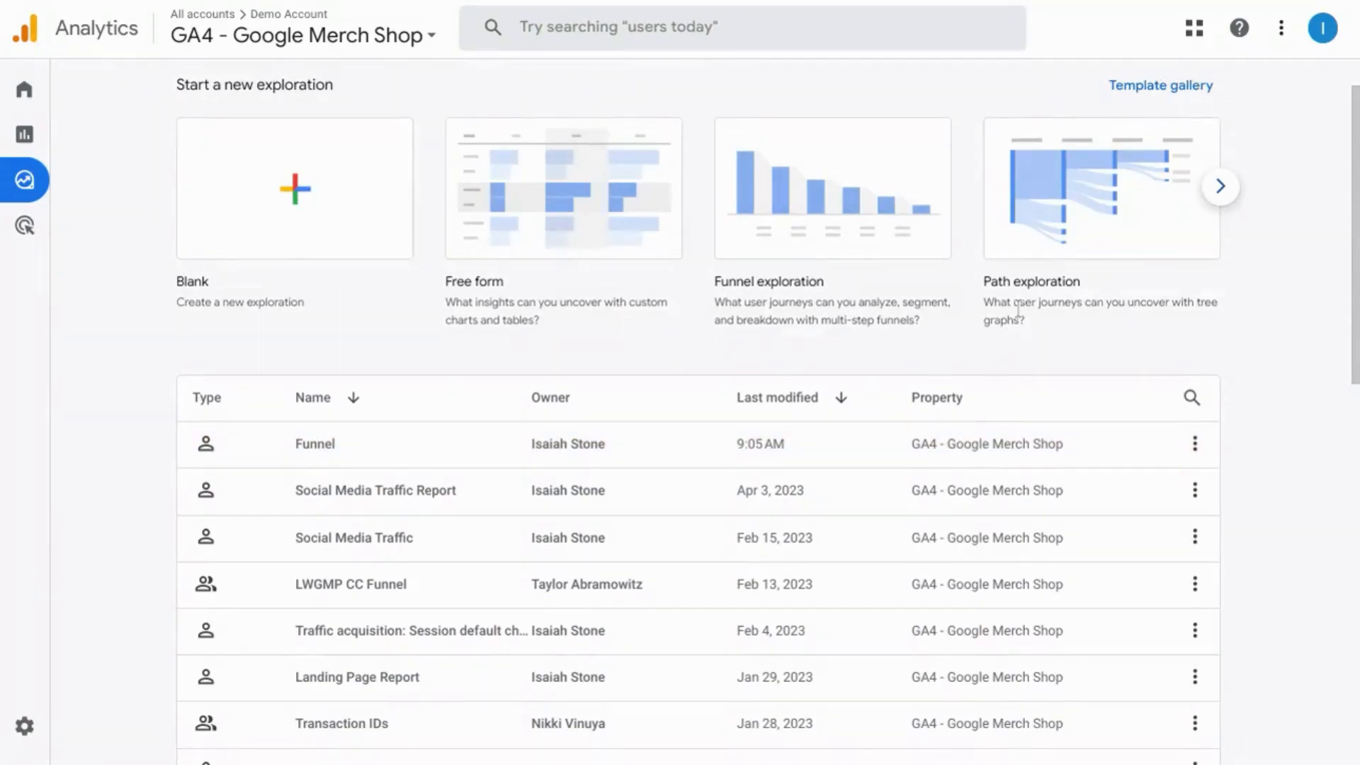
pyautogui.click(1156, 97)
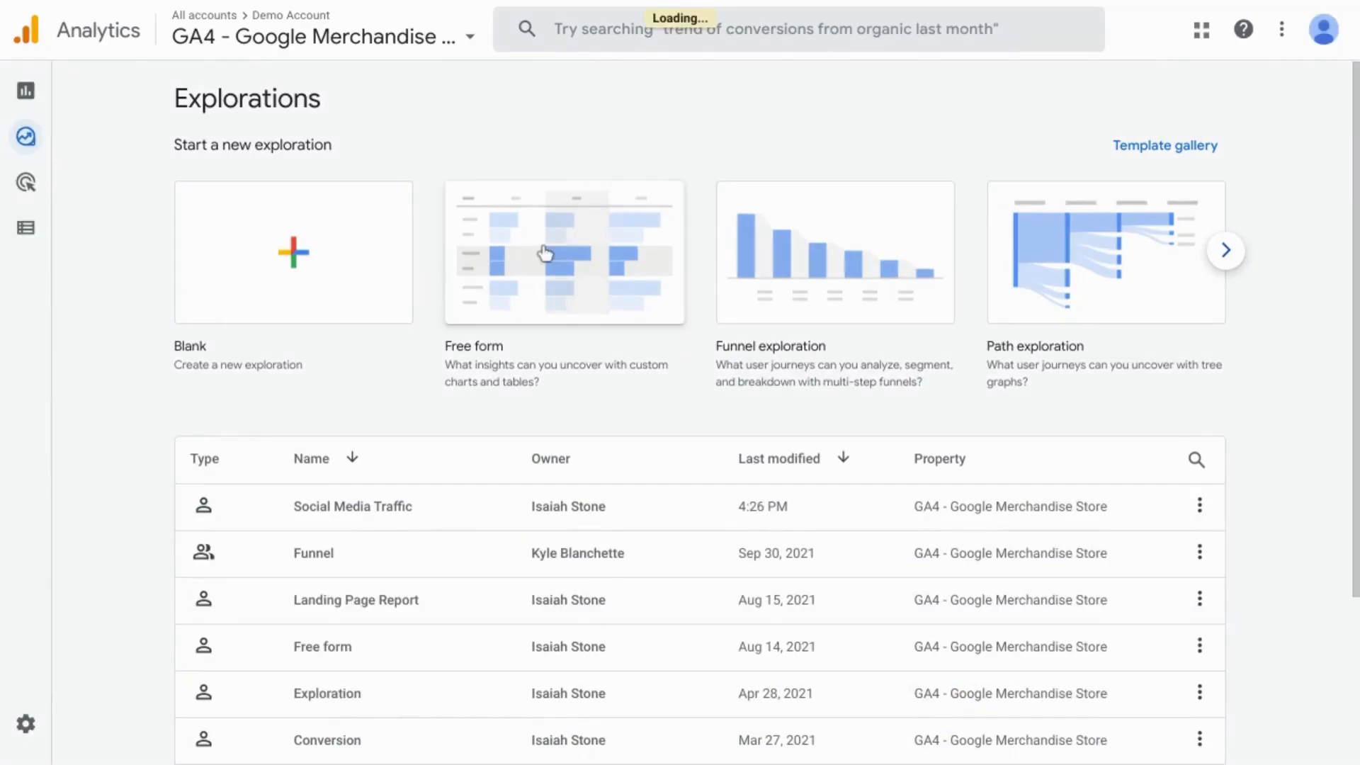
# Step: Create a Free form exploration and name it Social Media Report
pyautogui.click(544, 253)
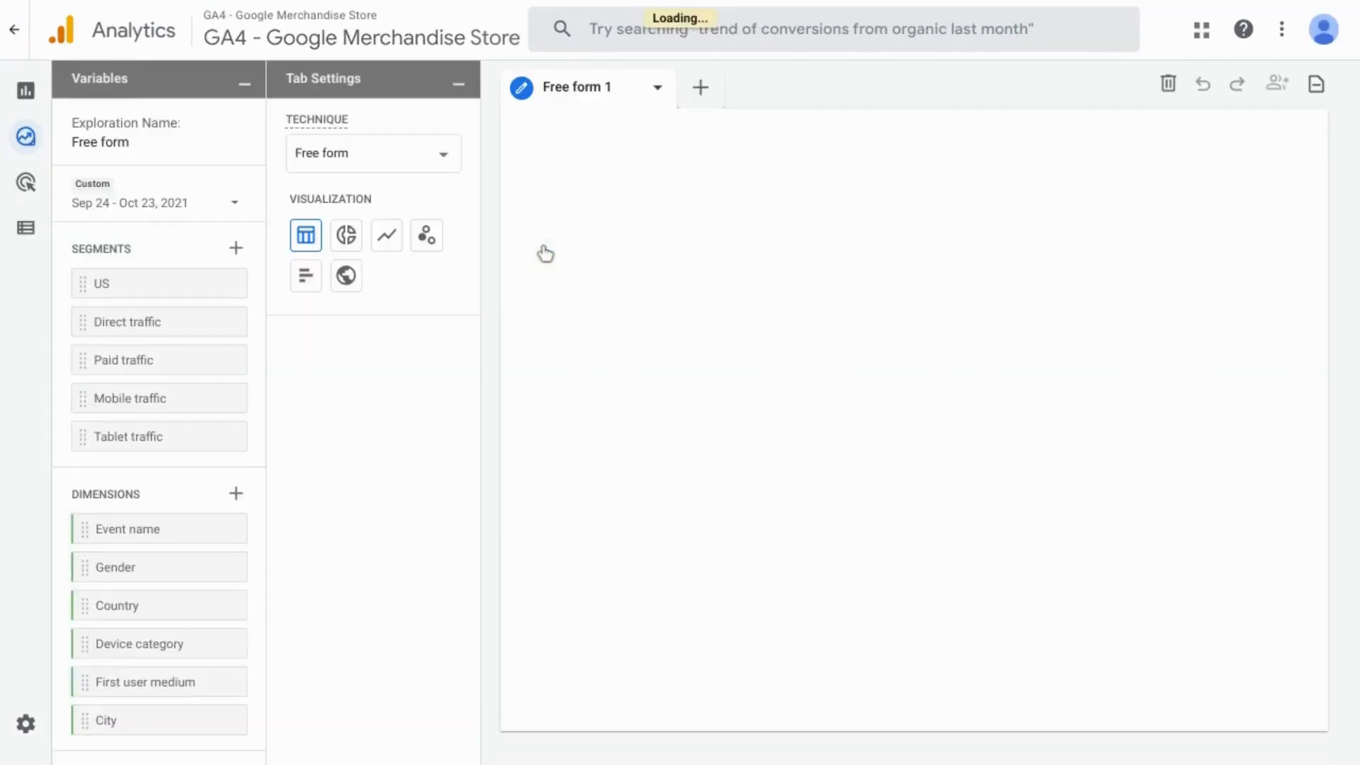
pyautogui.doubleClick(116, 141)
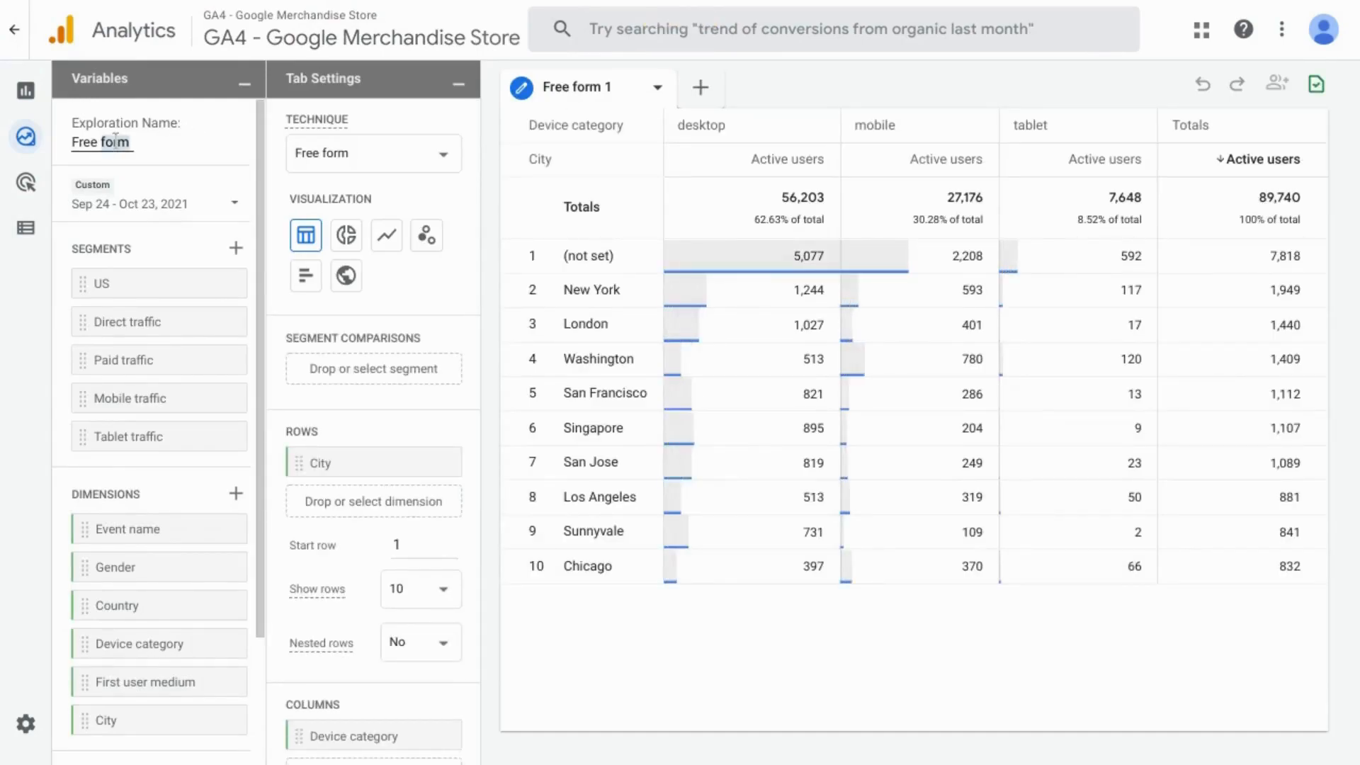
pyautogui.tripleClick(115, 141)
pyautogui.write('Social Media Report')
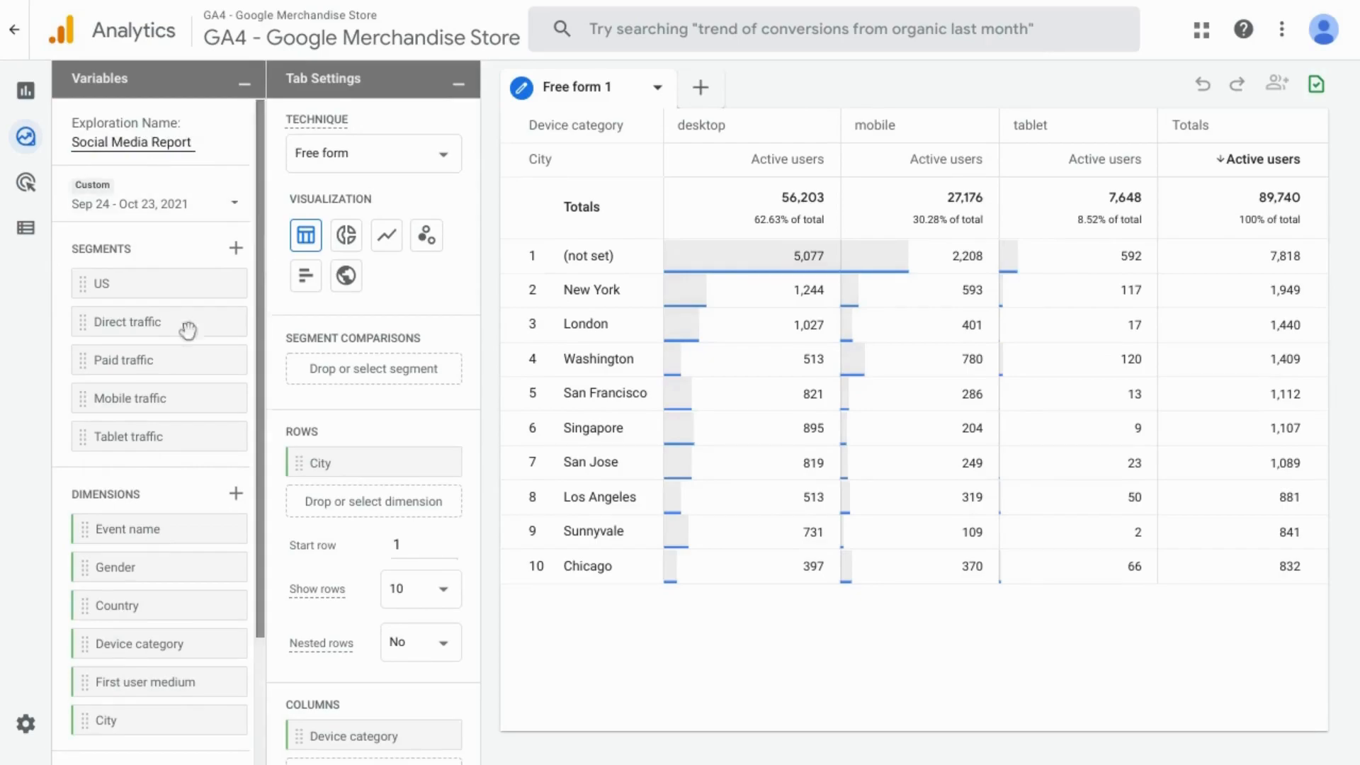
# Step: Add the Source dimension to the exploration and use it as the table's row dimension in place of City
pyautogui.scroll(-1, 184, 327)
pyautogui.scroll(-1, 151, 366)
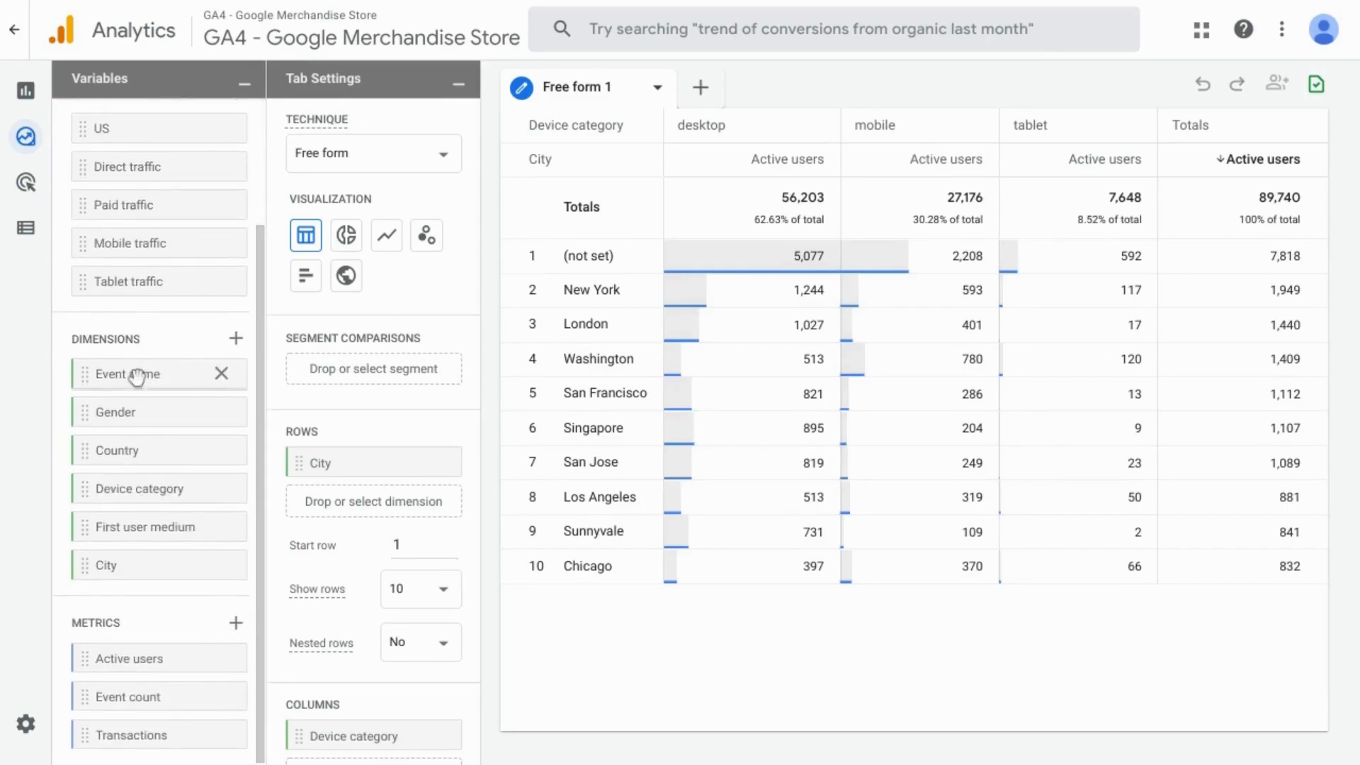
pyautogui.click(235, 338)
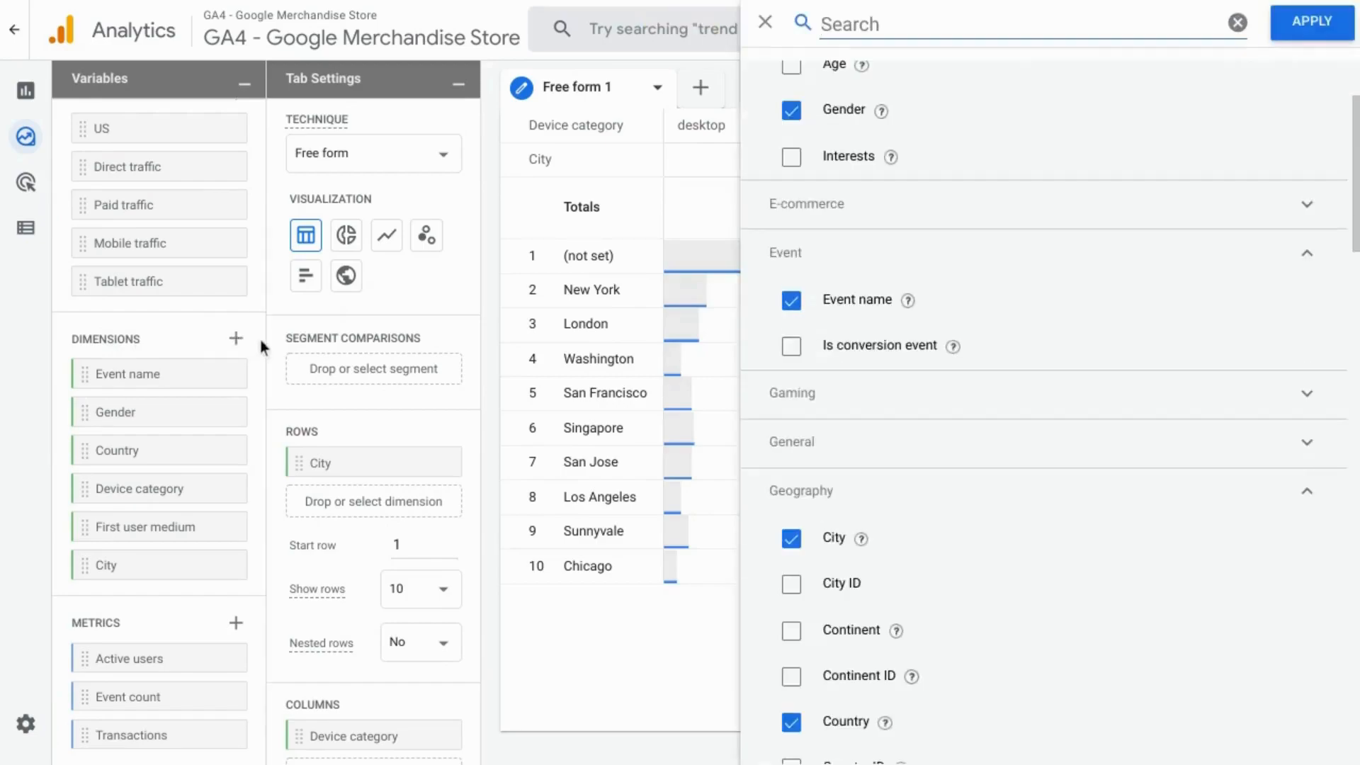
pyautogui.write('source')
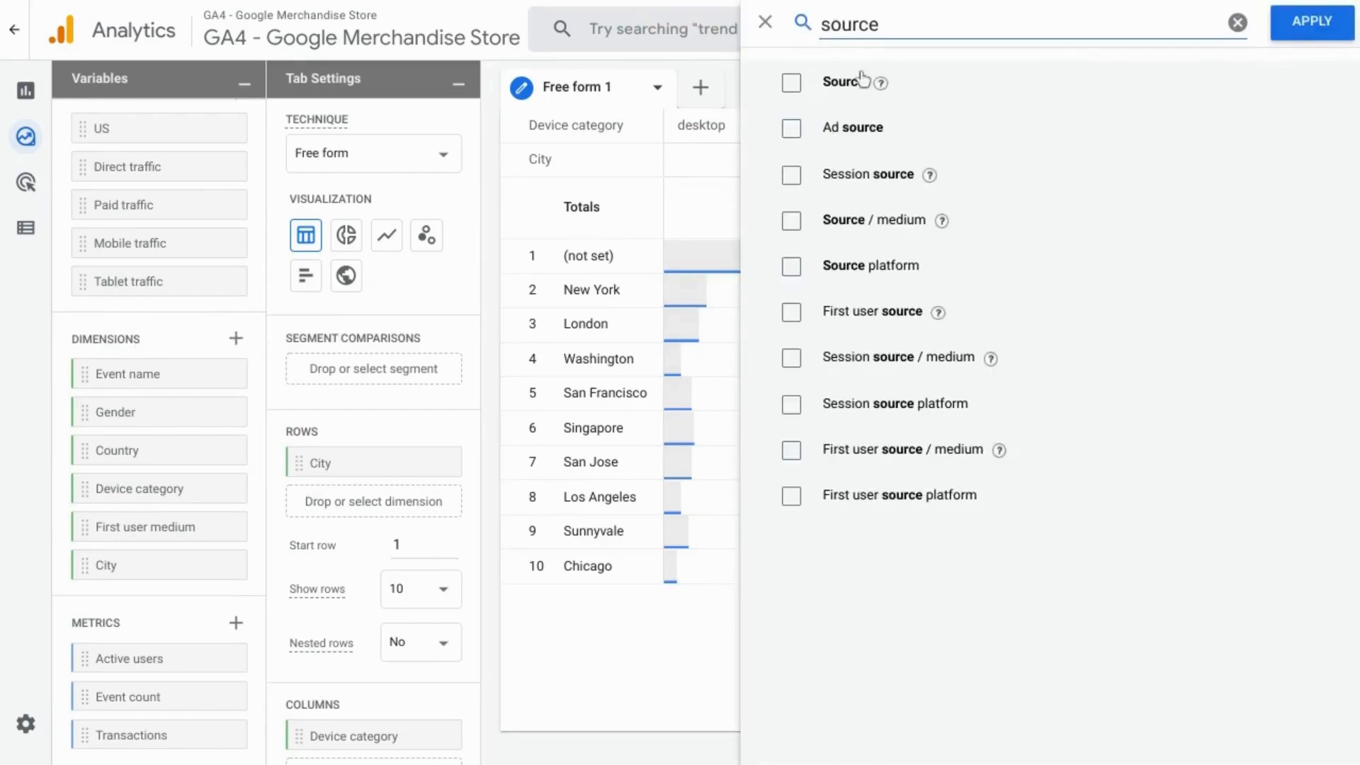
pyautogui.click(792, 88)
pyautogui.click(1298, 42)
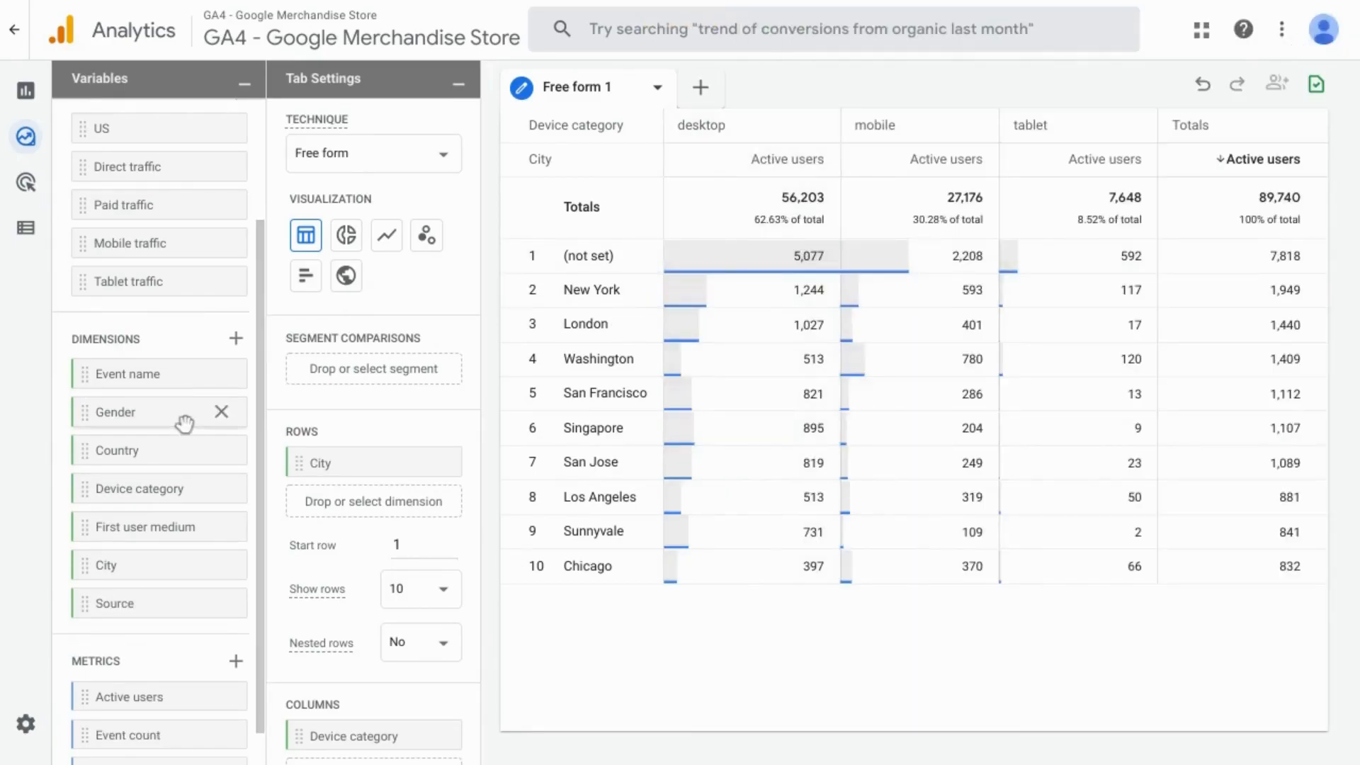
pyautogui.moveTo(84, 604); pyautogui.dragTo(308, 466)
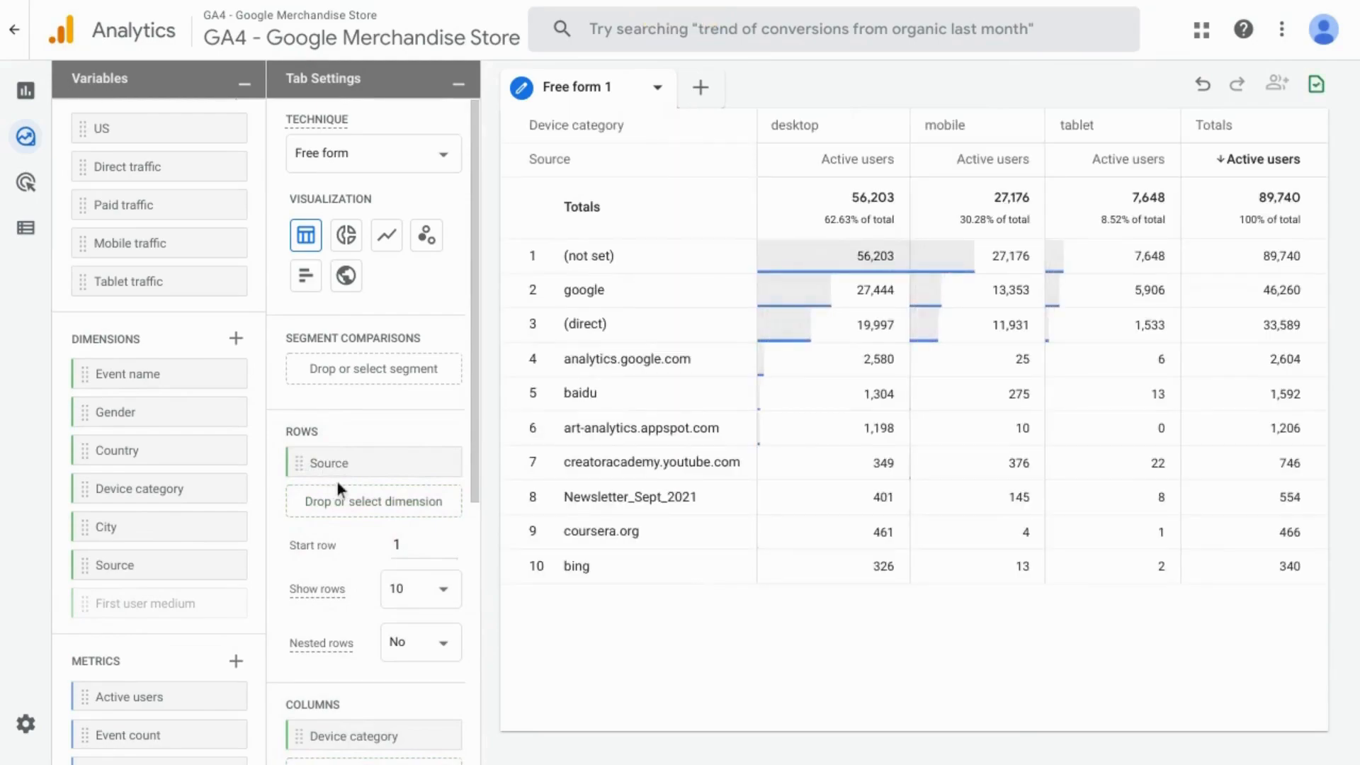
# Step: Add a filter on Source to the exploration with the match type matches regex
pyautogui.scroll(-1, 215, 486)
pyautogui.scroll(-2, 320, 457)
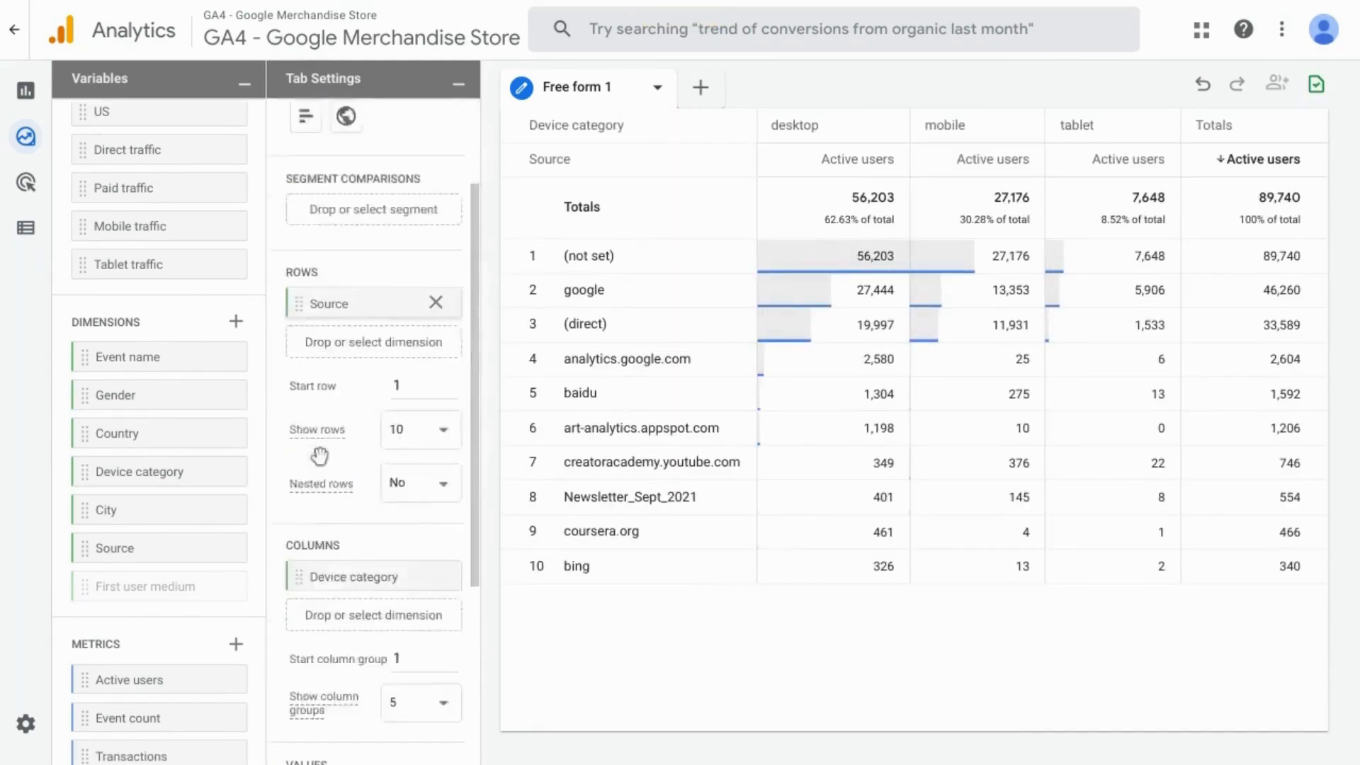
pyautogui.scroll(-2, 319, 457)
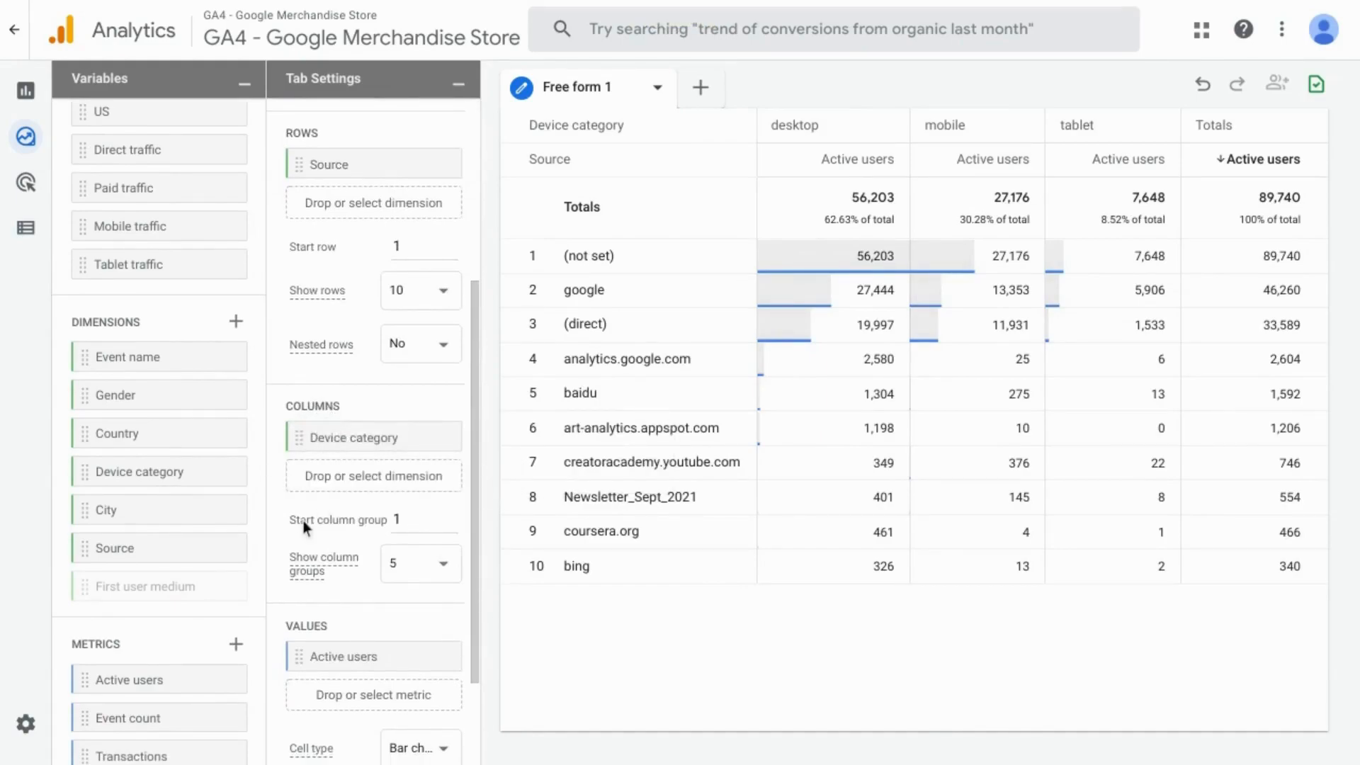
pyautogui.scroll(-3, 326, 518)
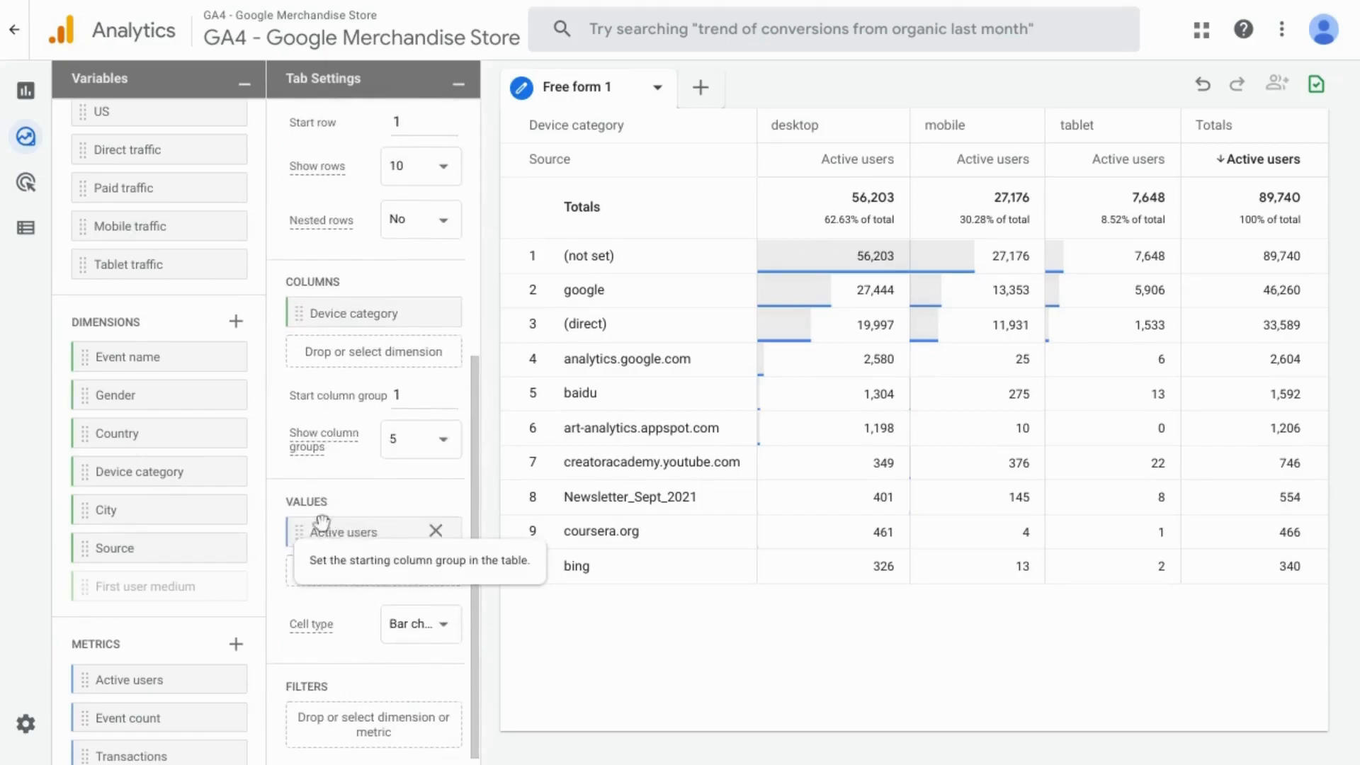
pyautogui.scroll(-1, 178, 673)
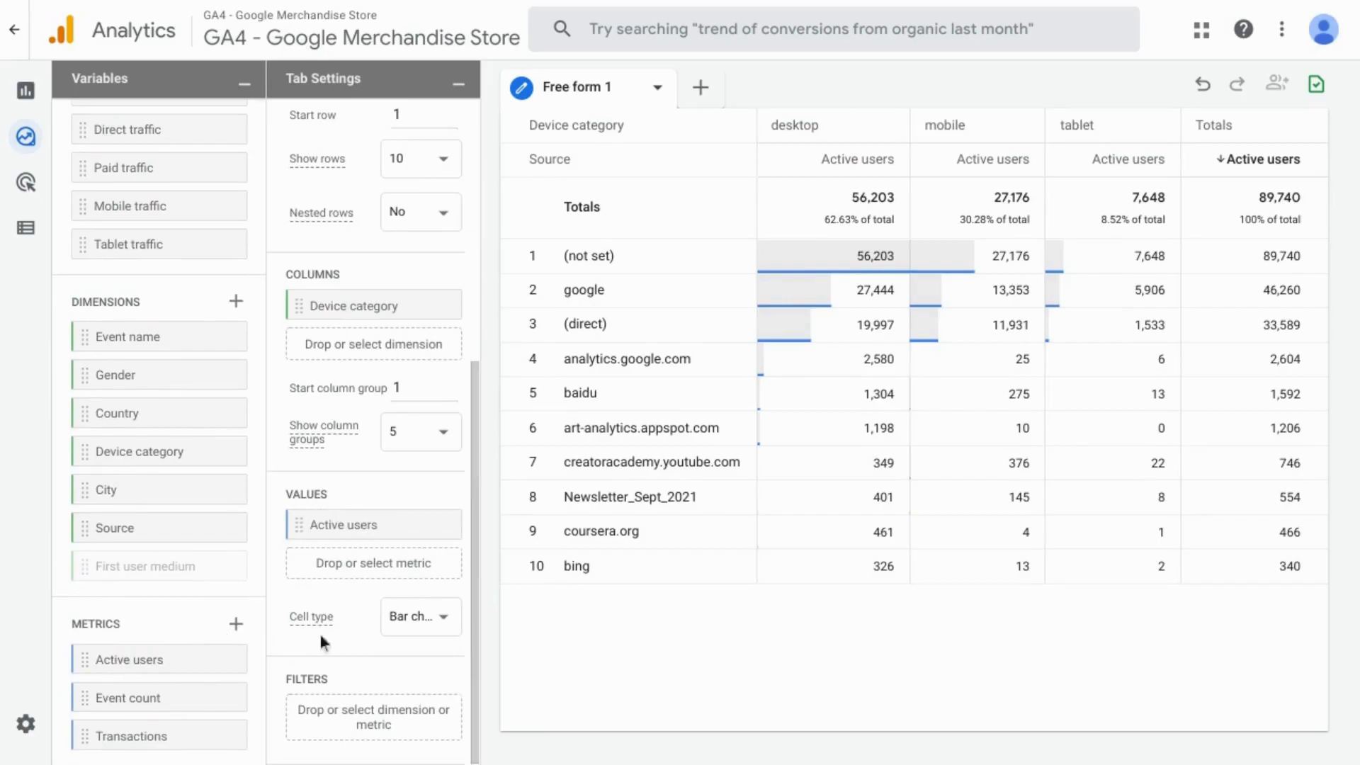
pyautogui.click(357, 723)
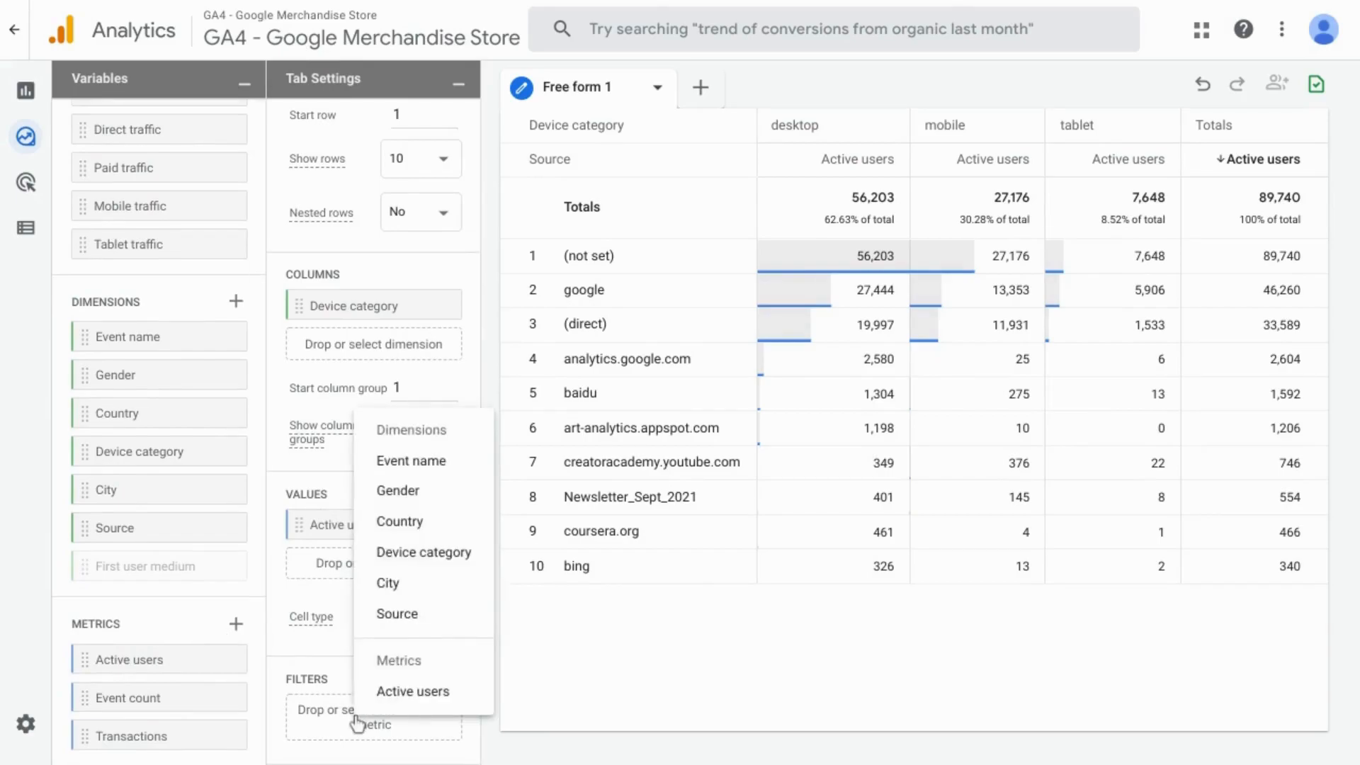
pyautogui.click(388, 616)
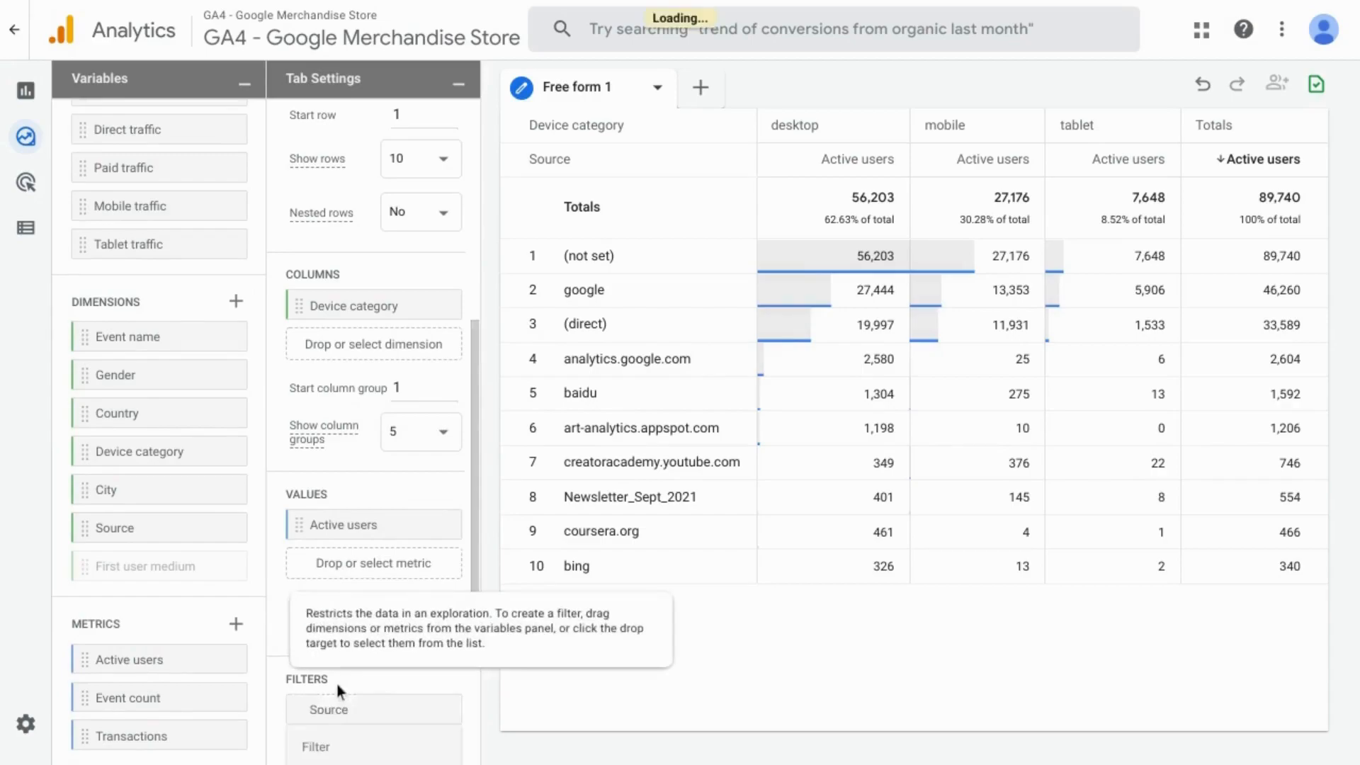
pyautogui.scroll(-3, 350, 675)
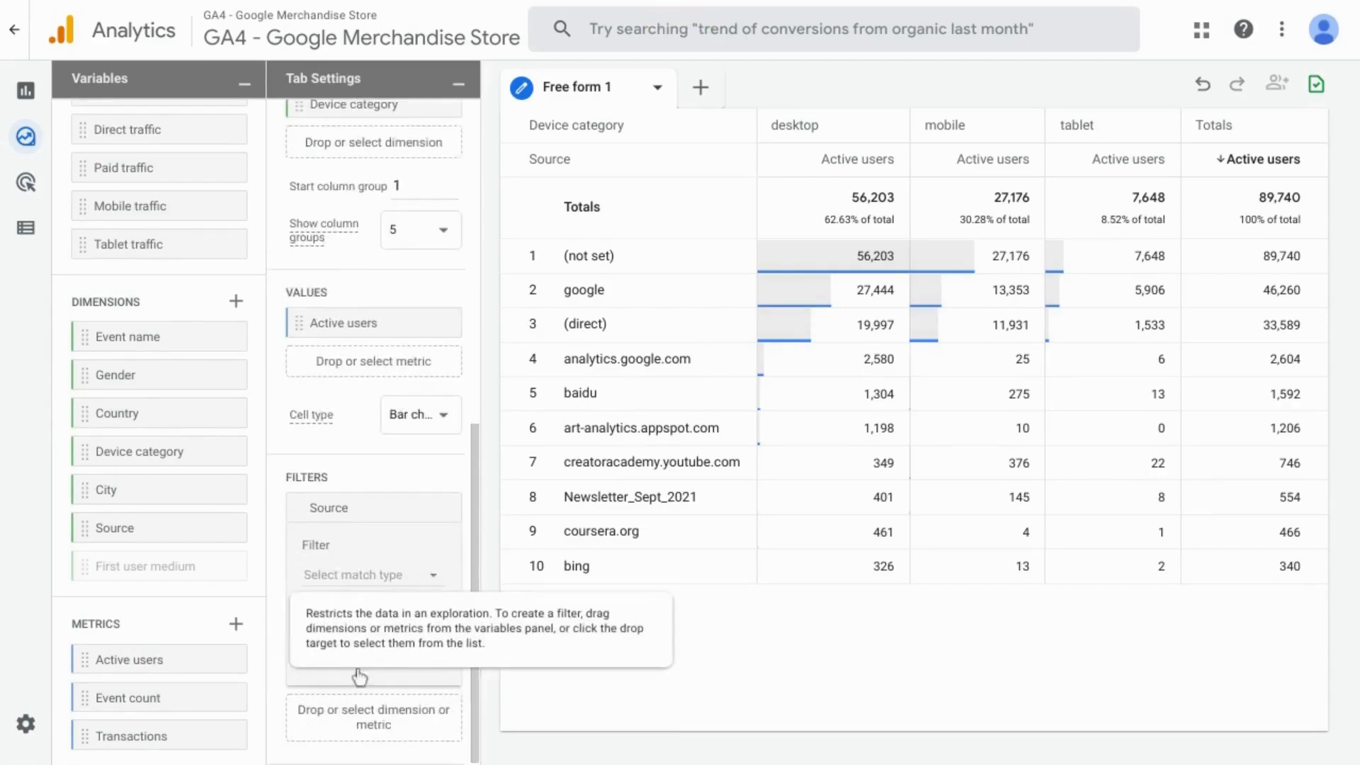
pyautogui.click(358, 575)
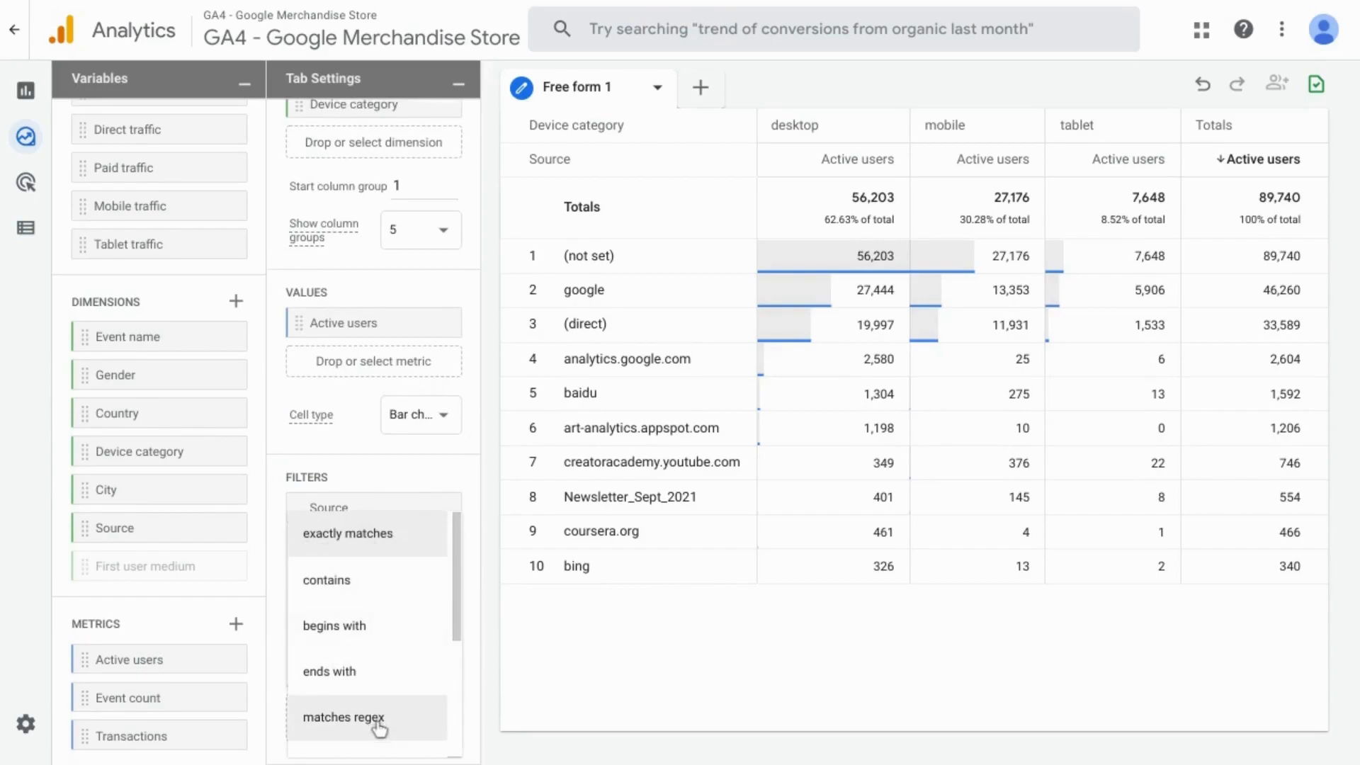
pyautogui.click(379, 726)
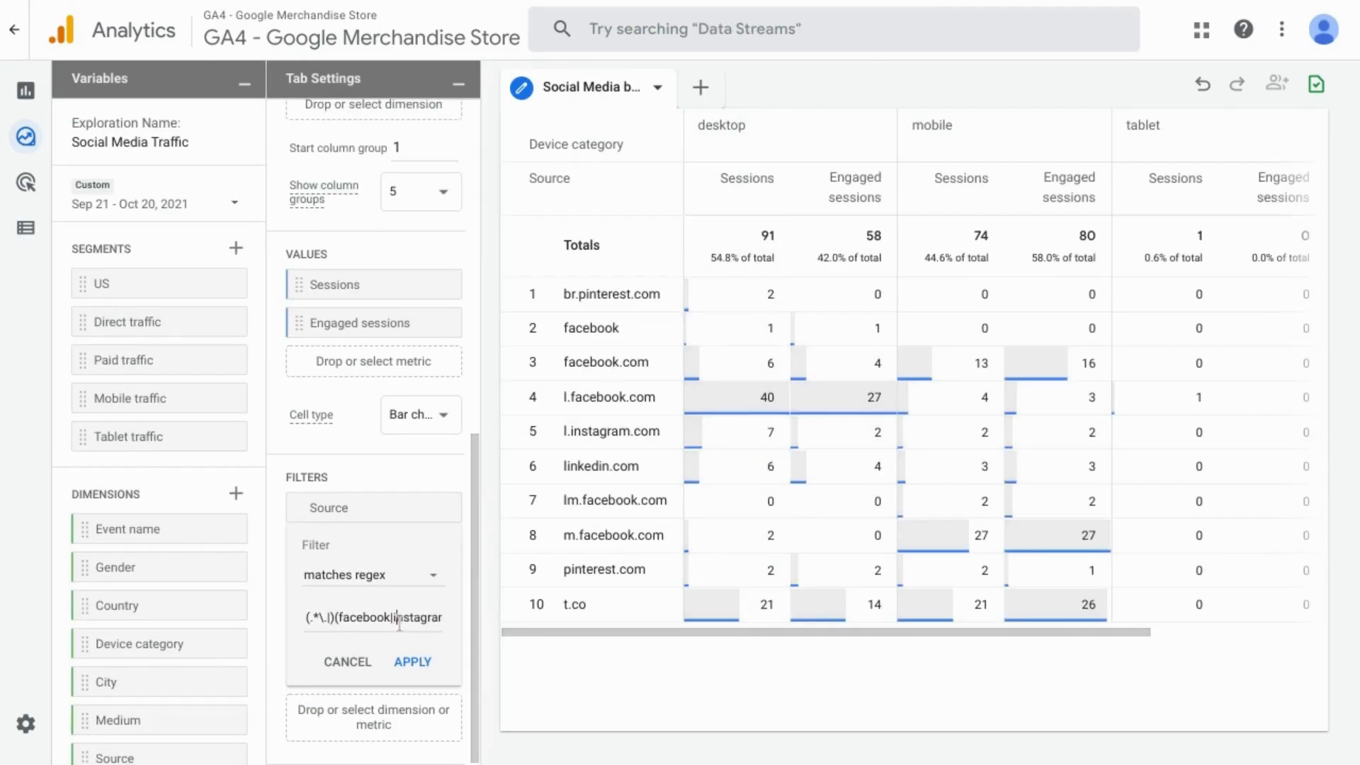
# Step: Copy the social network regex from the Social Media Traffic exploration's Source filter and apply it to the new Source filter
pyautogui.doubleClick(398, 616)
pyautogui.tripleClick(398, 613)
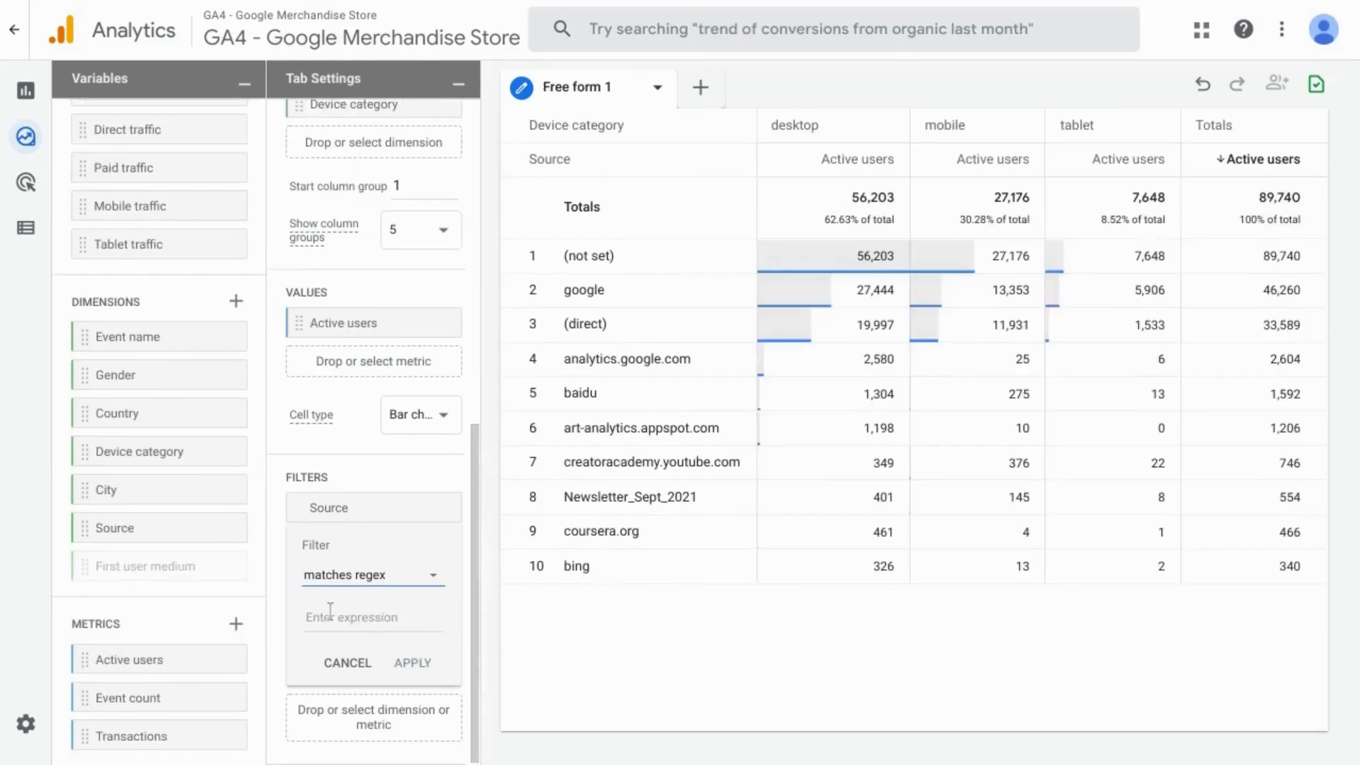
pyautogui.click(350, 615)
pyautogui.hotkey('ctrl', 'v')
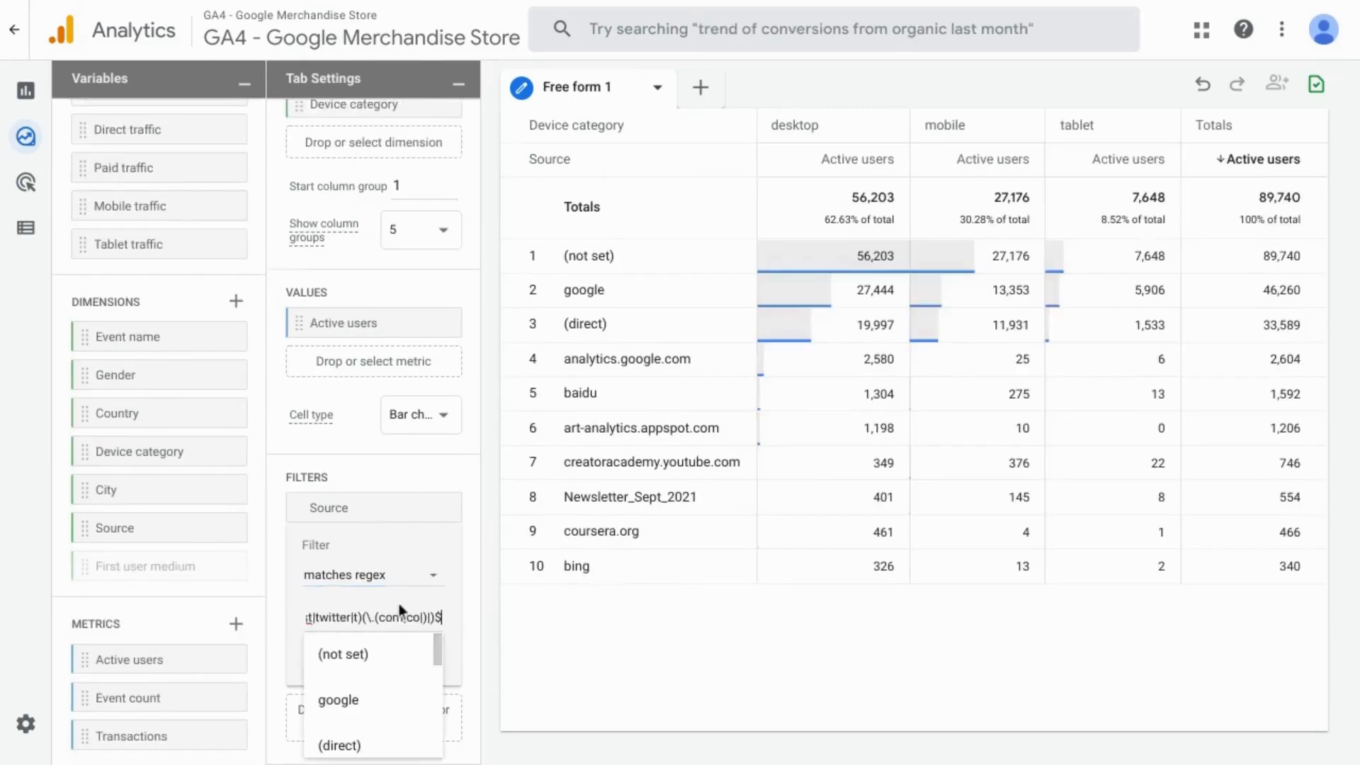
pyautogui.click(412, 662)
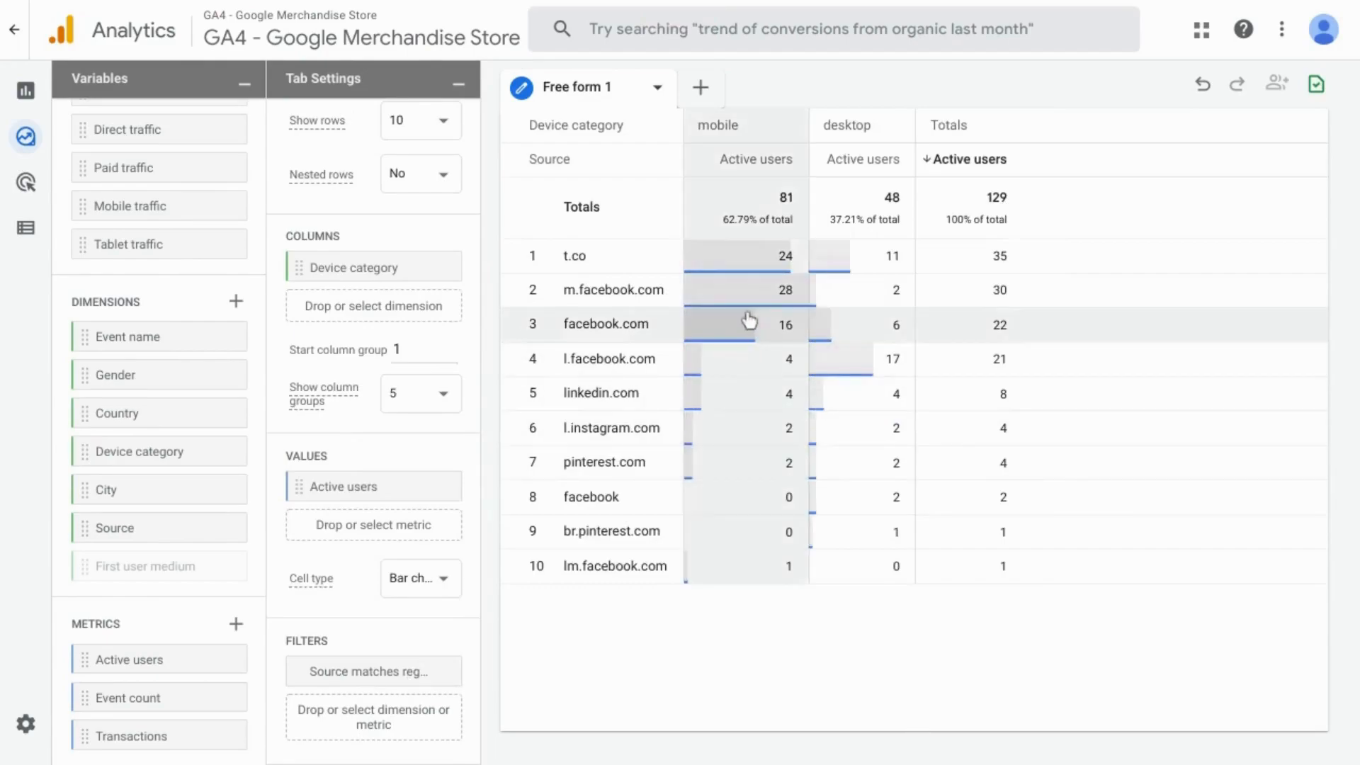
# Step: Rename the tab Social Media Traffic by Device and the exploration Social Media Traffic Report
pyautogui.scroll(3, 260, 429)
pyautogui.tripleClick(573, 88)
pyautogui.write('So')
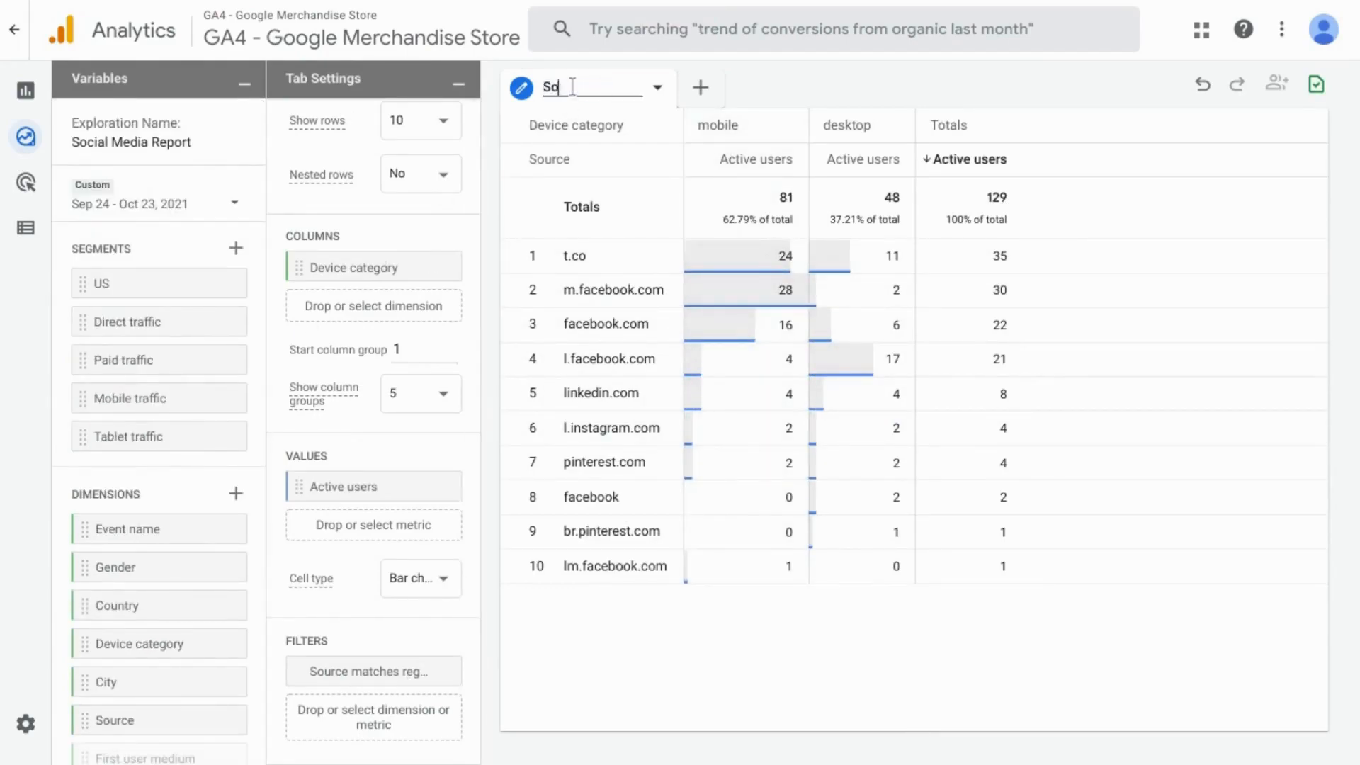
pyautogui.write('cial Media')
pyautogui.write(' Traffic by')
pyautogui.write(' Device')
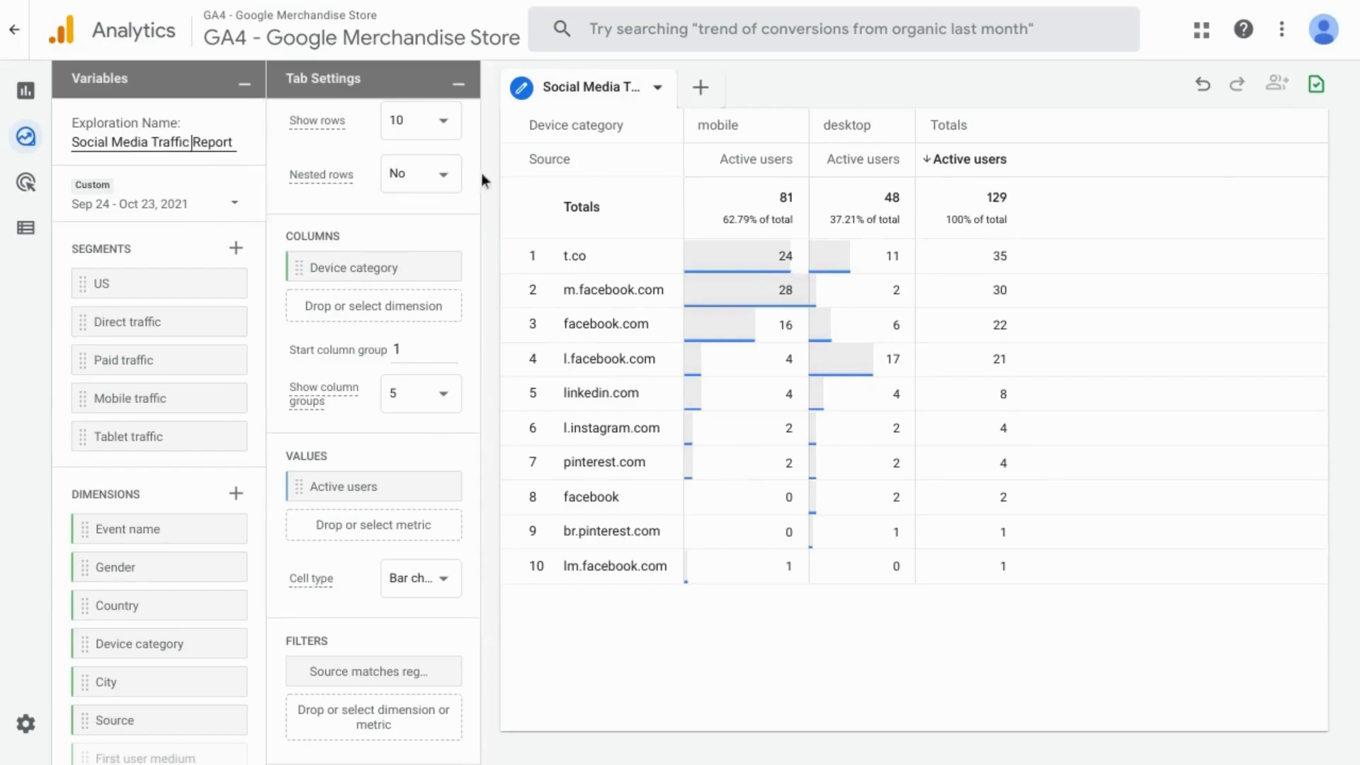
# Step: Try to compare the exploration's Sep 24 – Oct 23, 2021 date range with Aug 27 – Sep 25, 2021
pyautogui.click(177, 204)
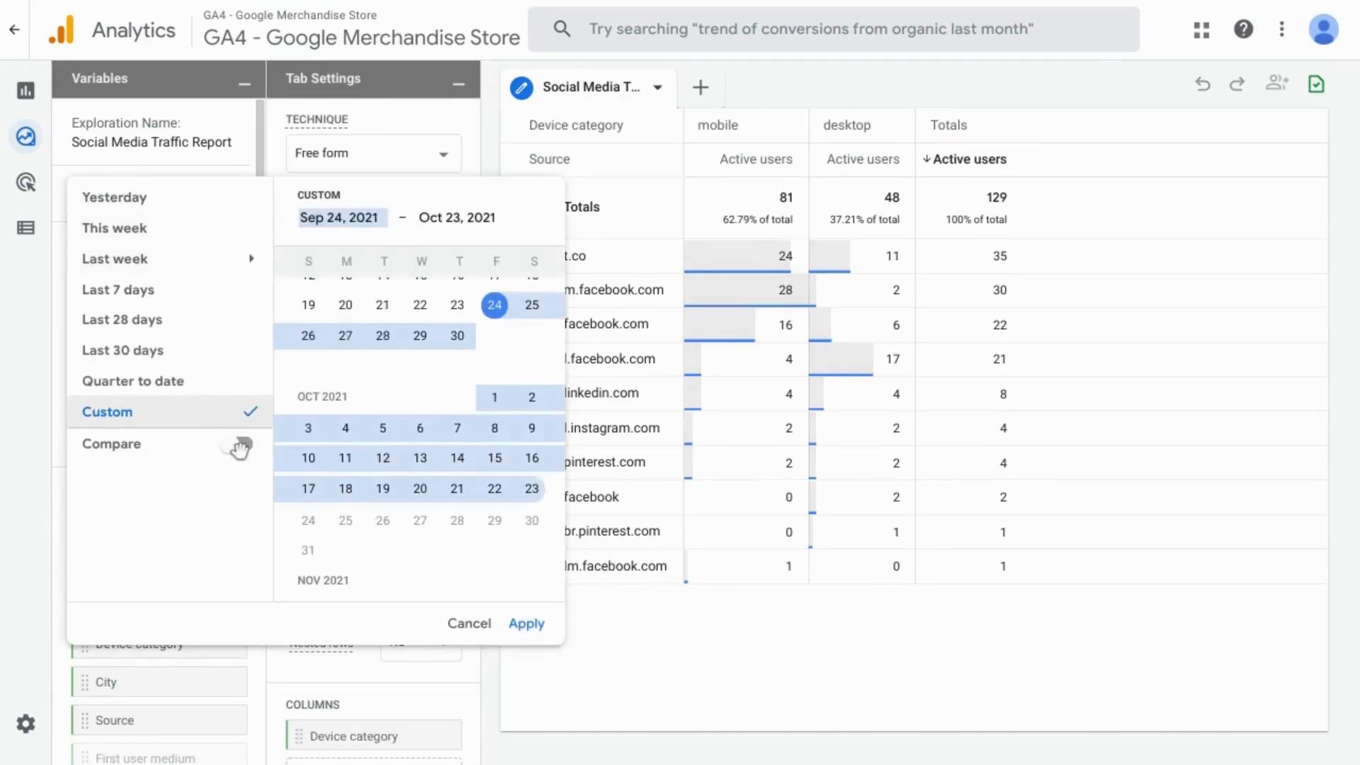
pyautogui.click(241, 446)
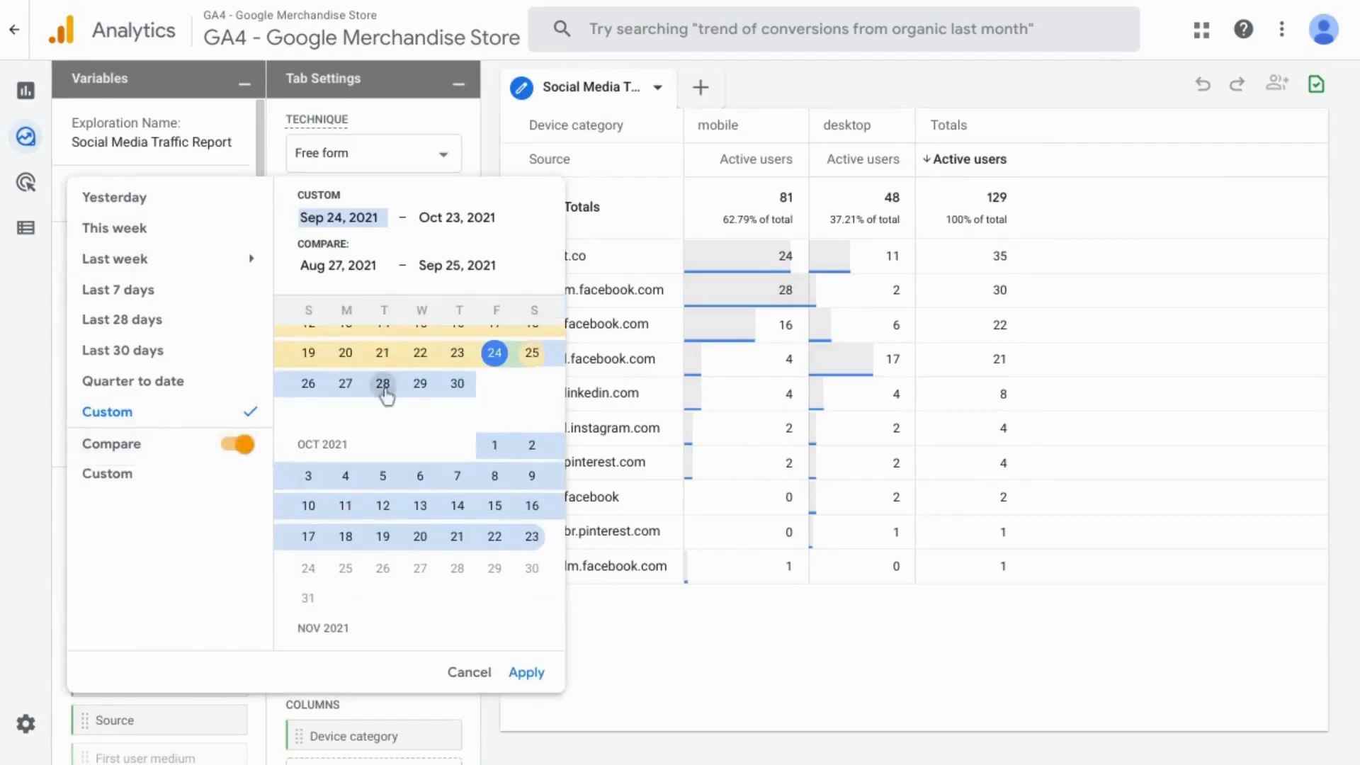
pyautogui.scroll(3, 386, 394)
pyautogui.scroll(-2, 384, 394)
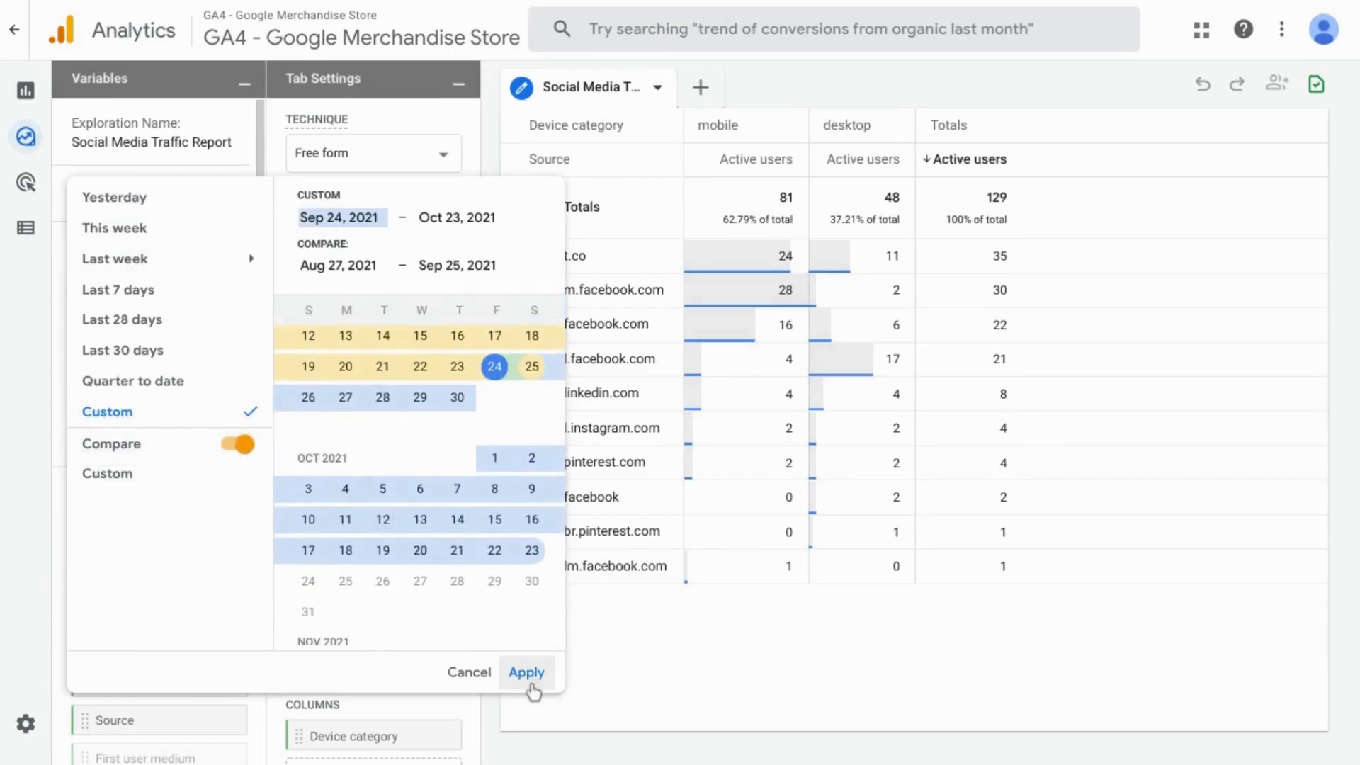
pyautogui.click(528, 673)
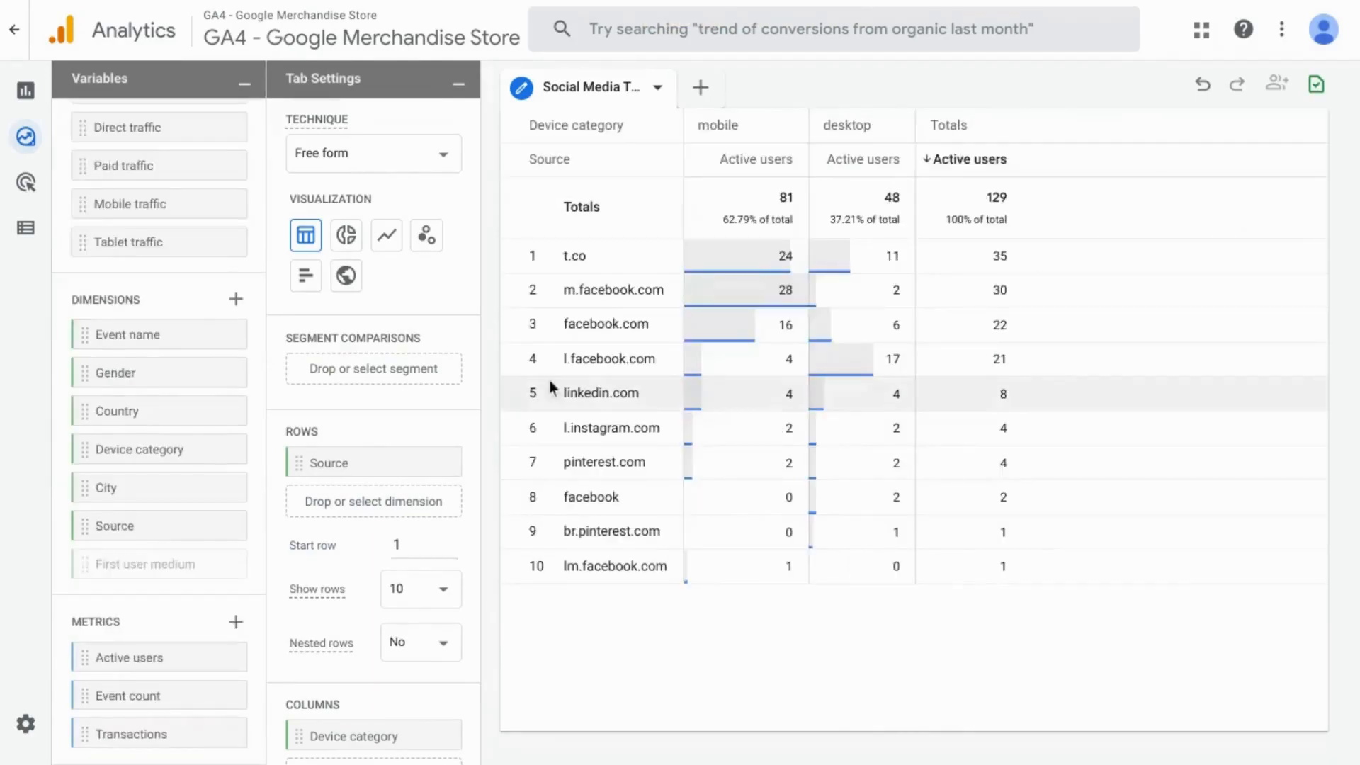
# Step: Duplicate the Social Media Traffic by Device tab and change the copy's visualization to a donut chart
pyautogui.click(658, 90)
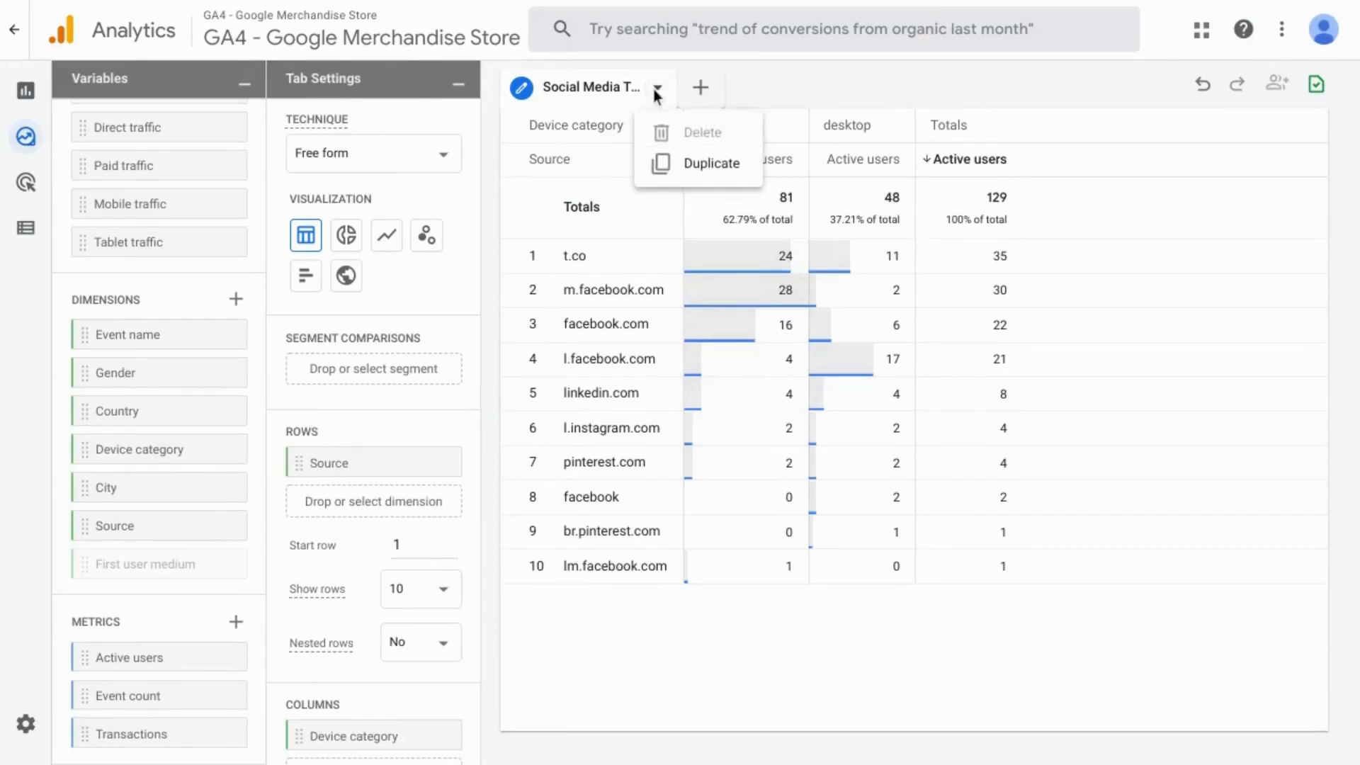
pyautogui.click(690, 164)
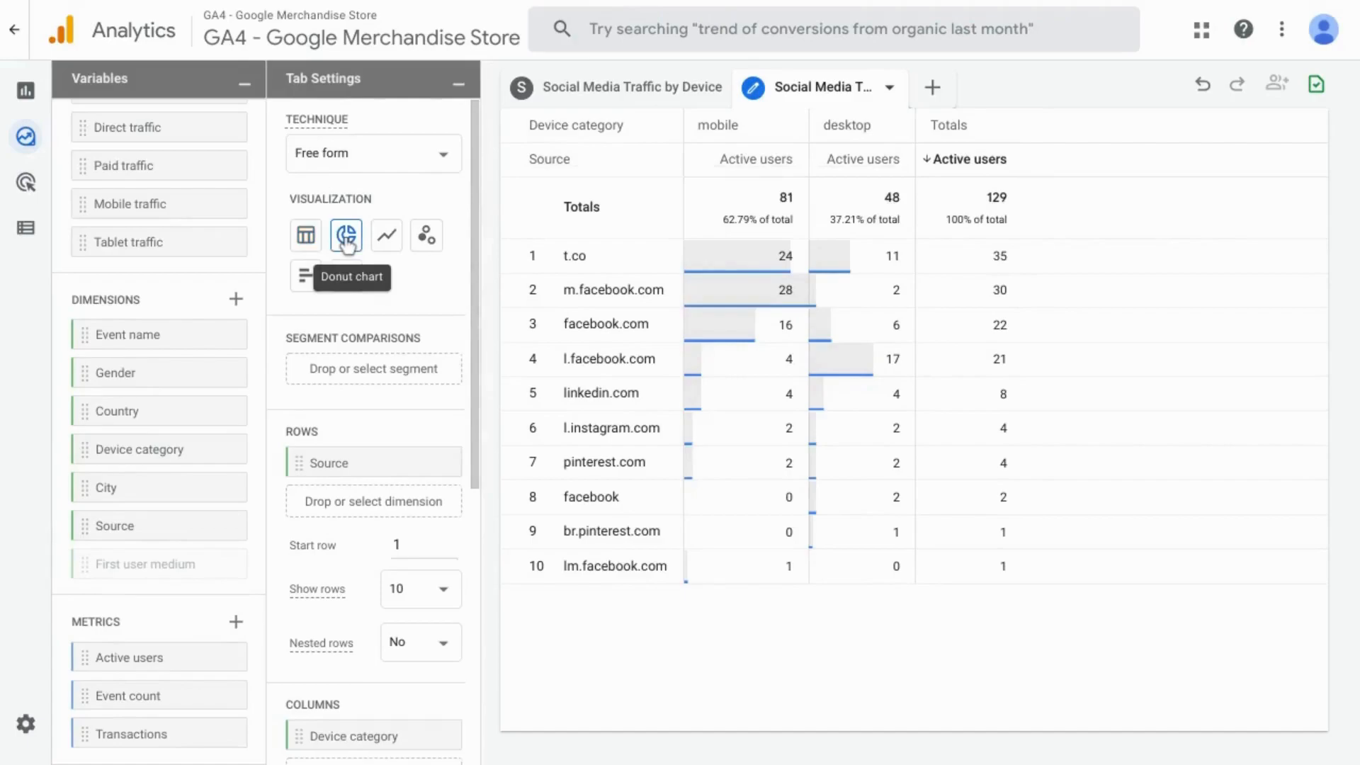
pyautogui.click(347, 241)
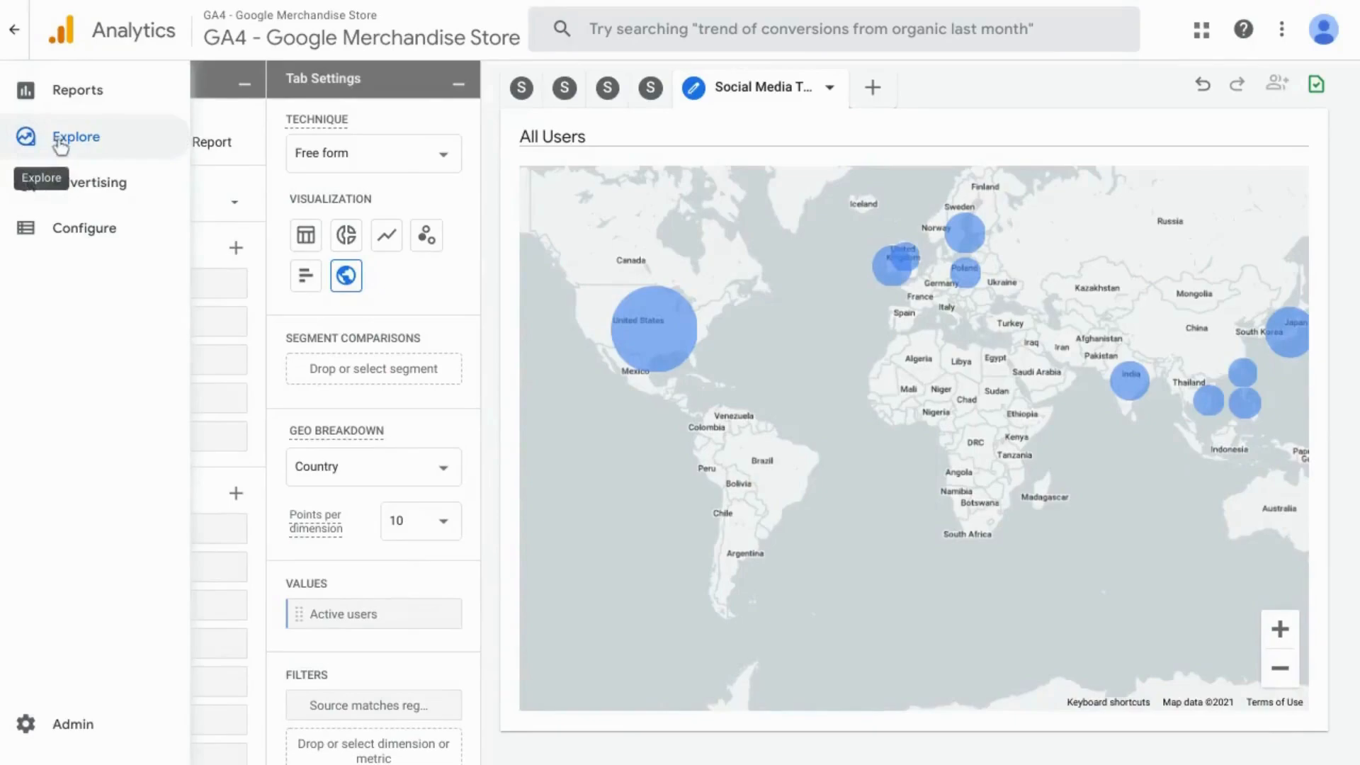
# Step: Go back to Explore, open the Funnel exploration and set its visualization to Trended funnel
pyautogui.click(71, 147)
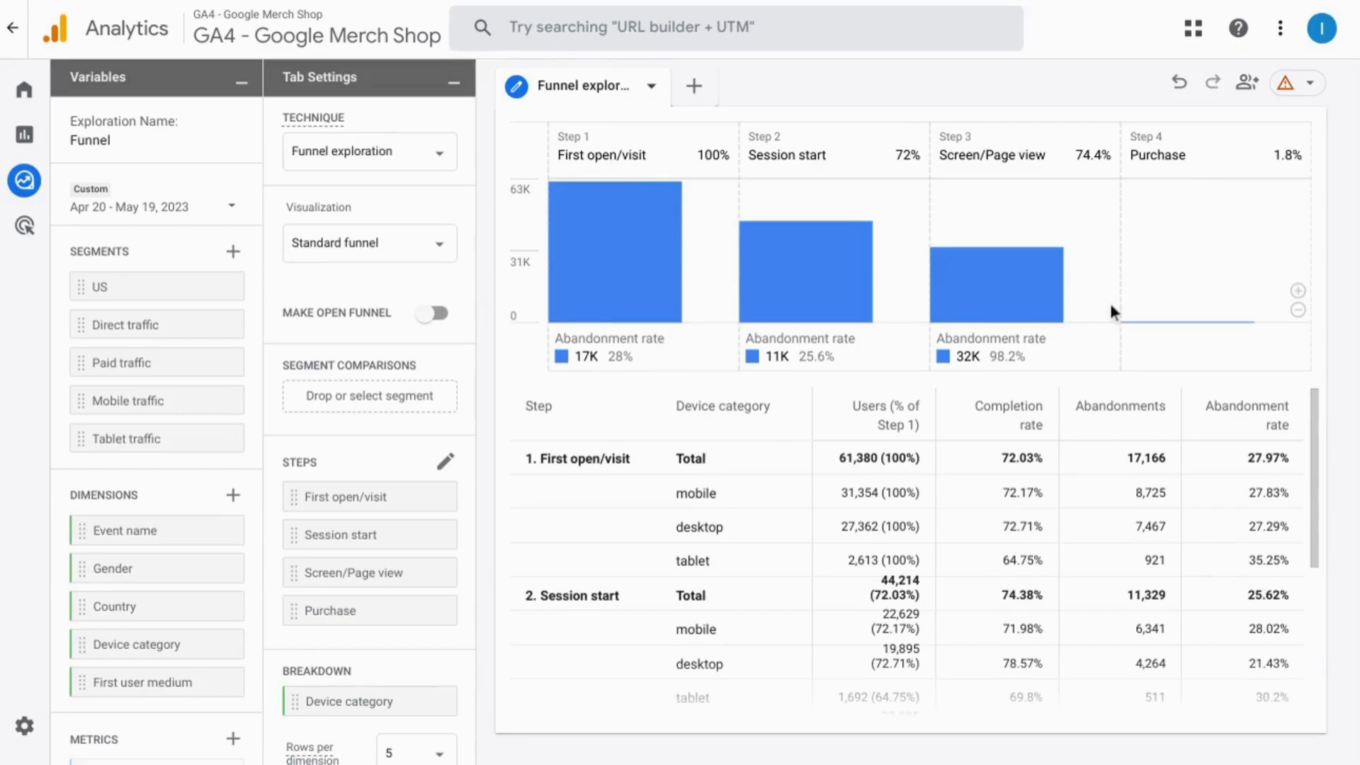
pyautogui.moveTo(632, 283)
pyautogui.scroll(5, 913, 312)
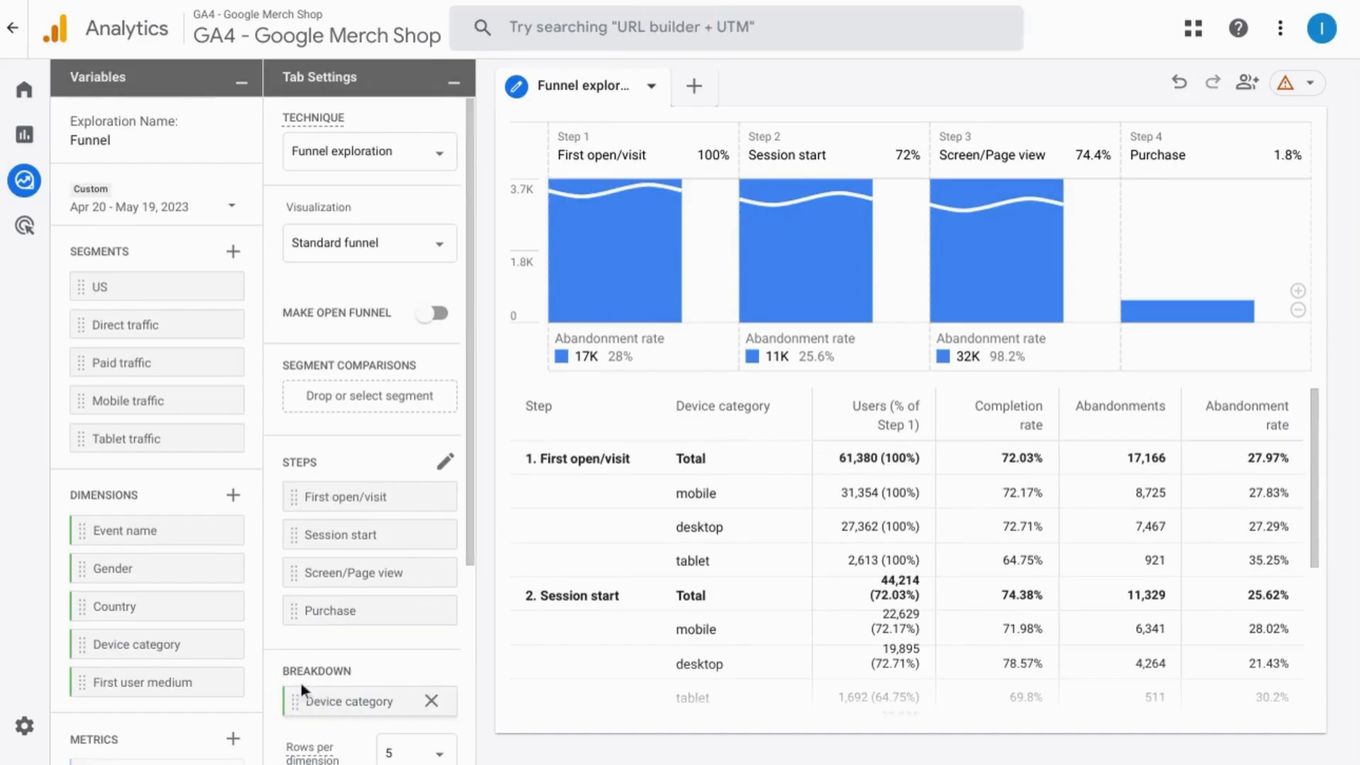
pyautogui.scroll(-2, 303, 681)
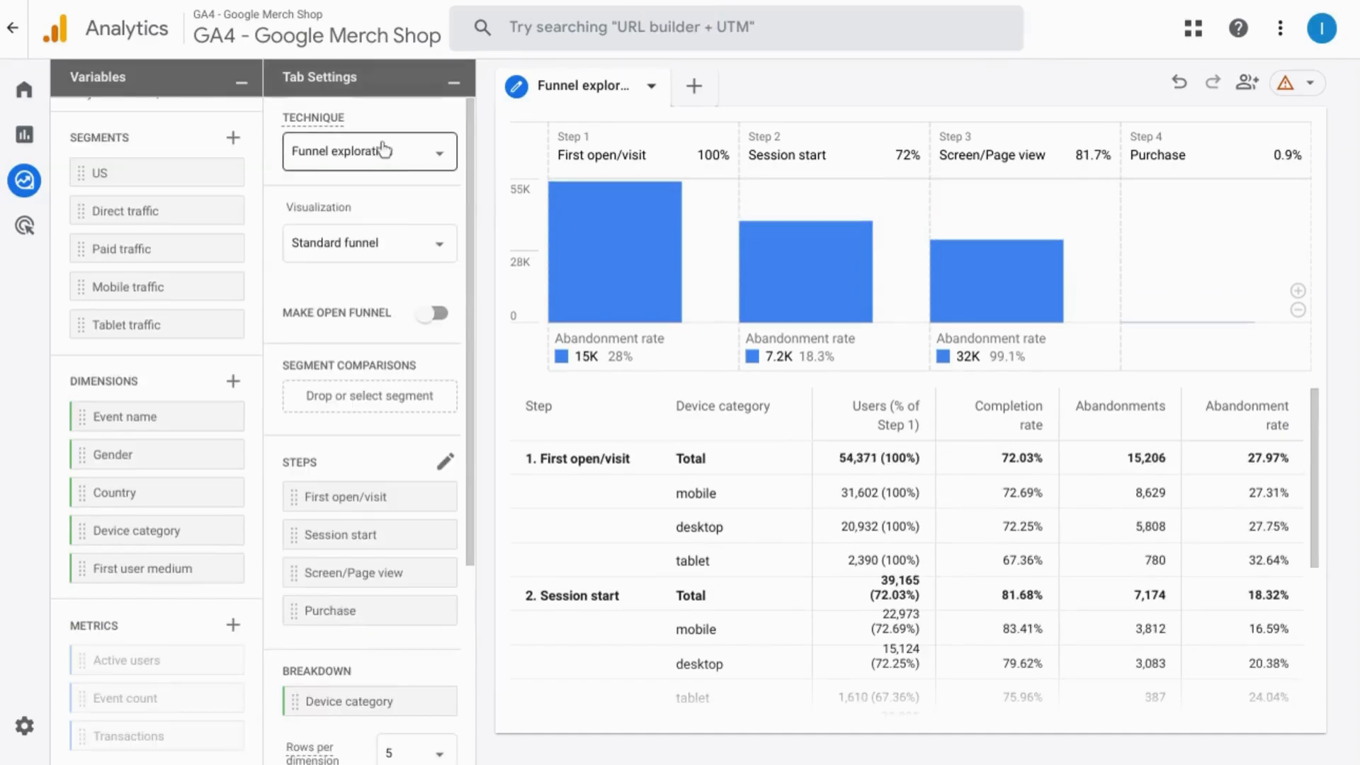
pyautogui.click(411, 246)
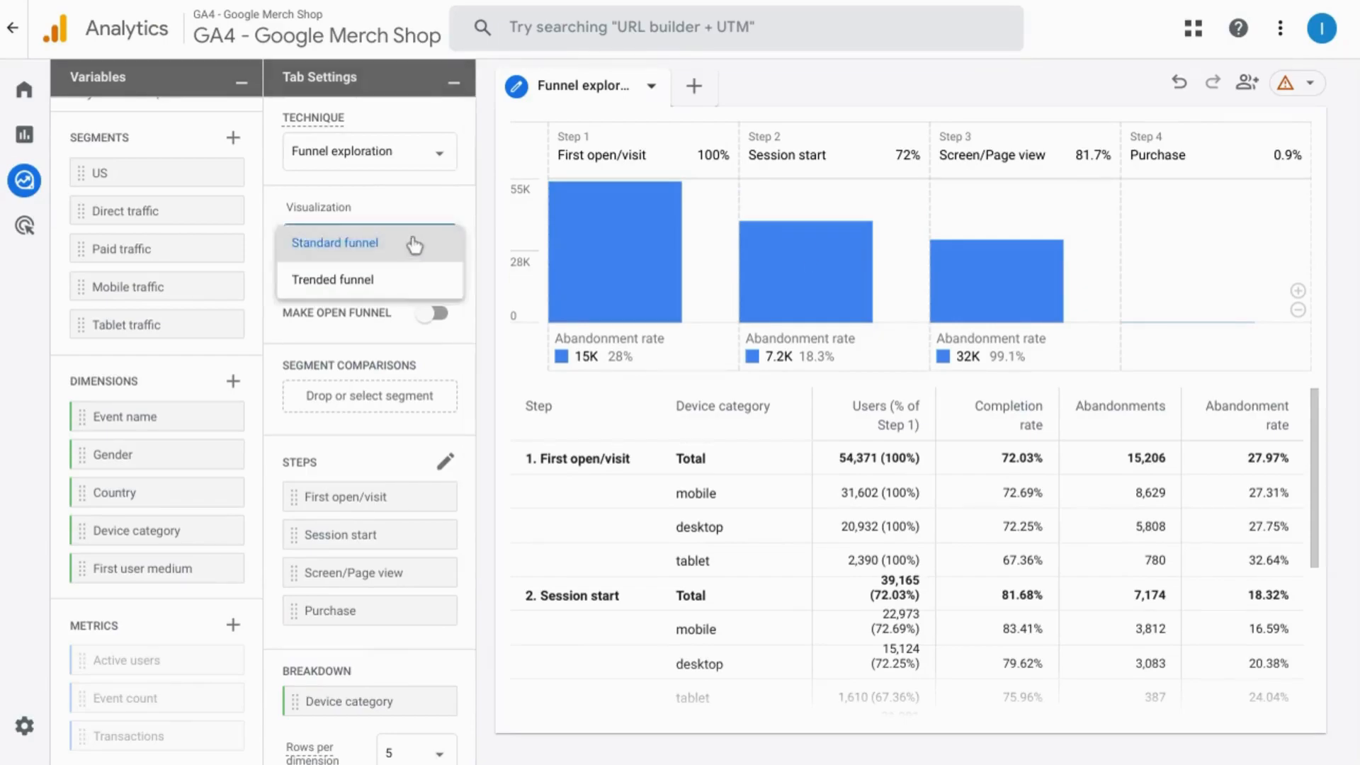
pyautogui.click(333, 280)
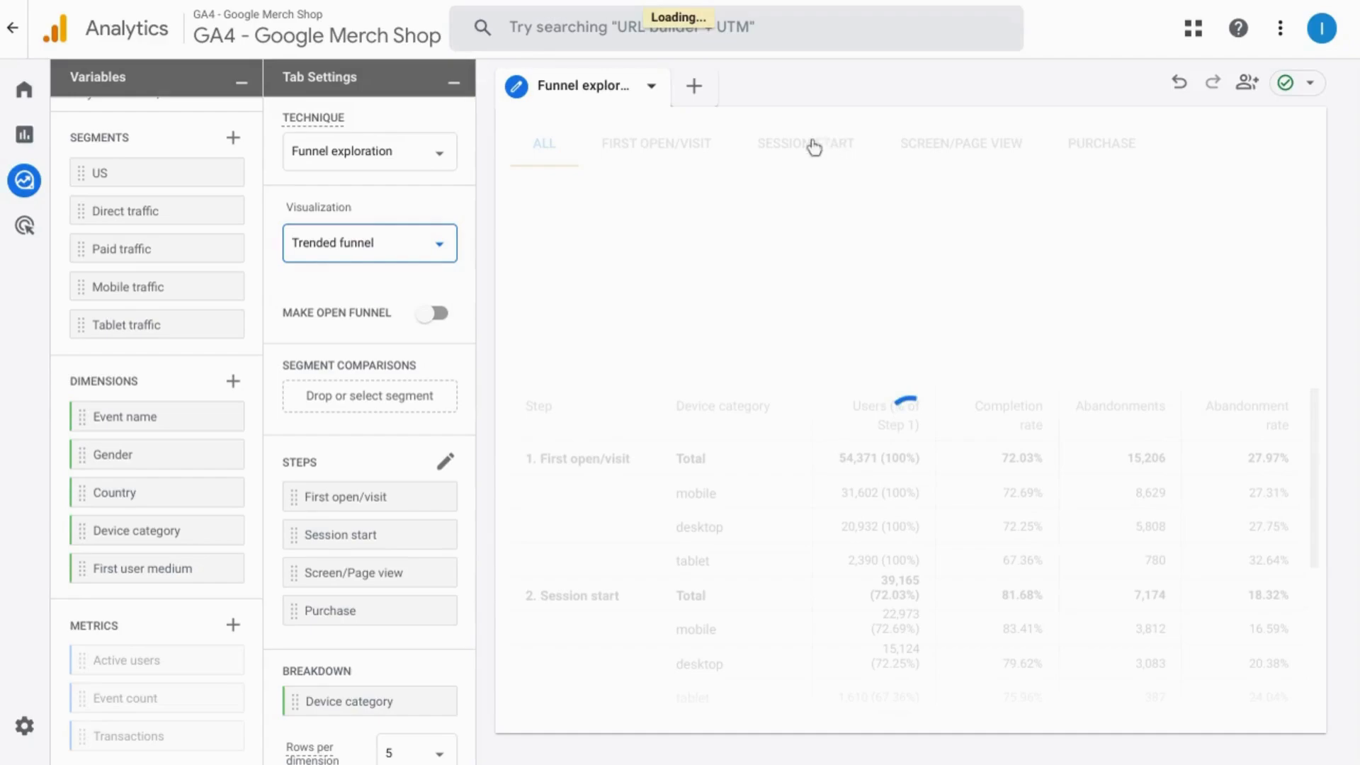
pyautogui.moveTo(598, 256)
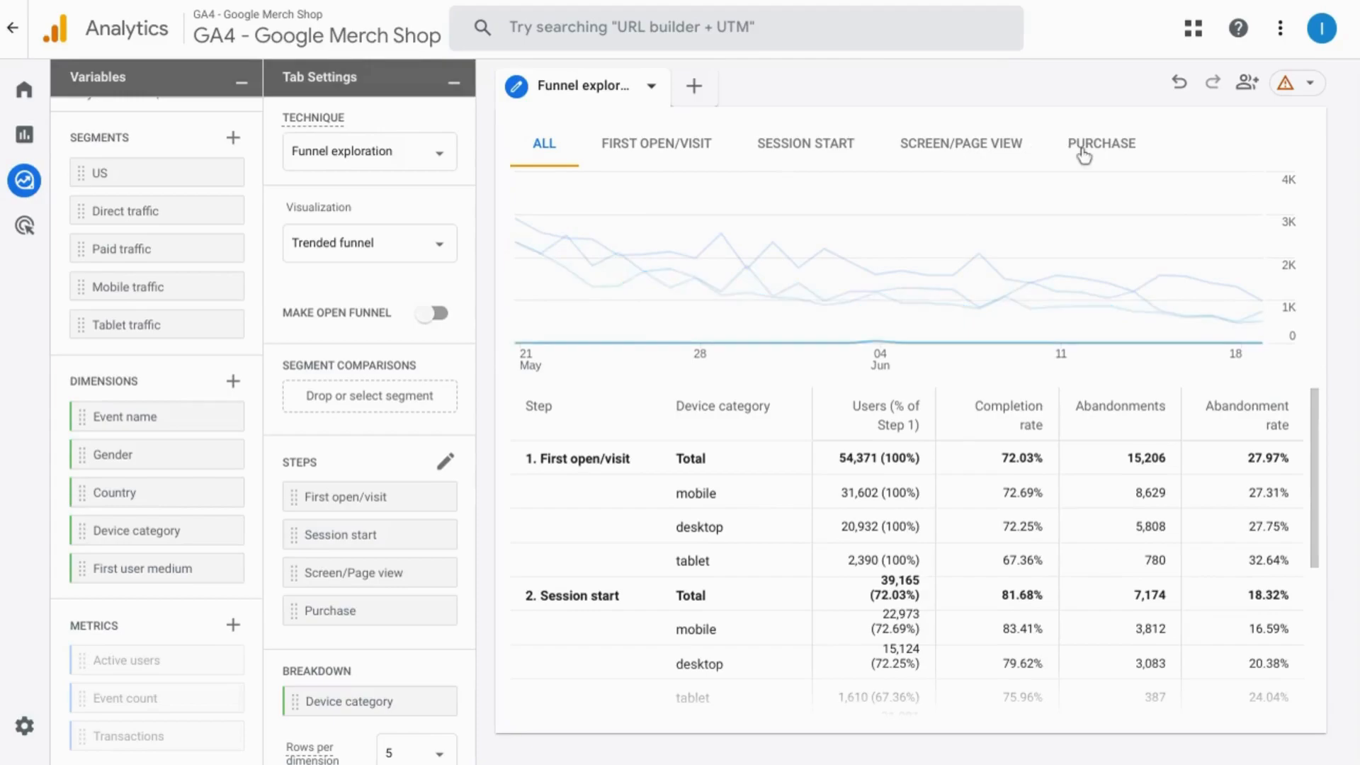
pyautogui.click(811, 152)
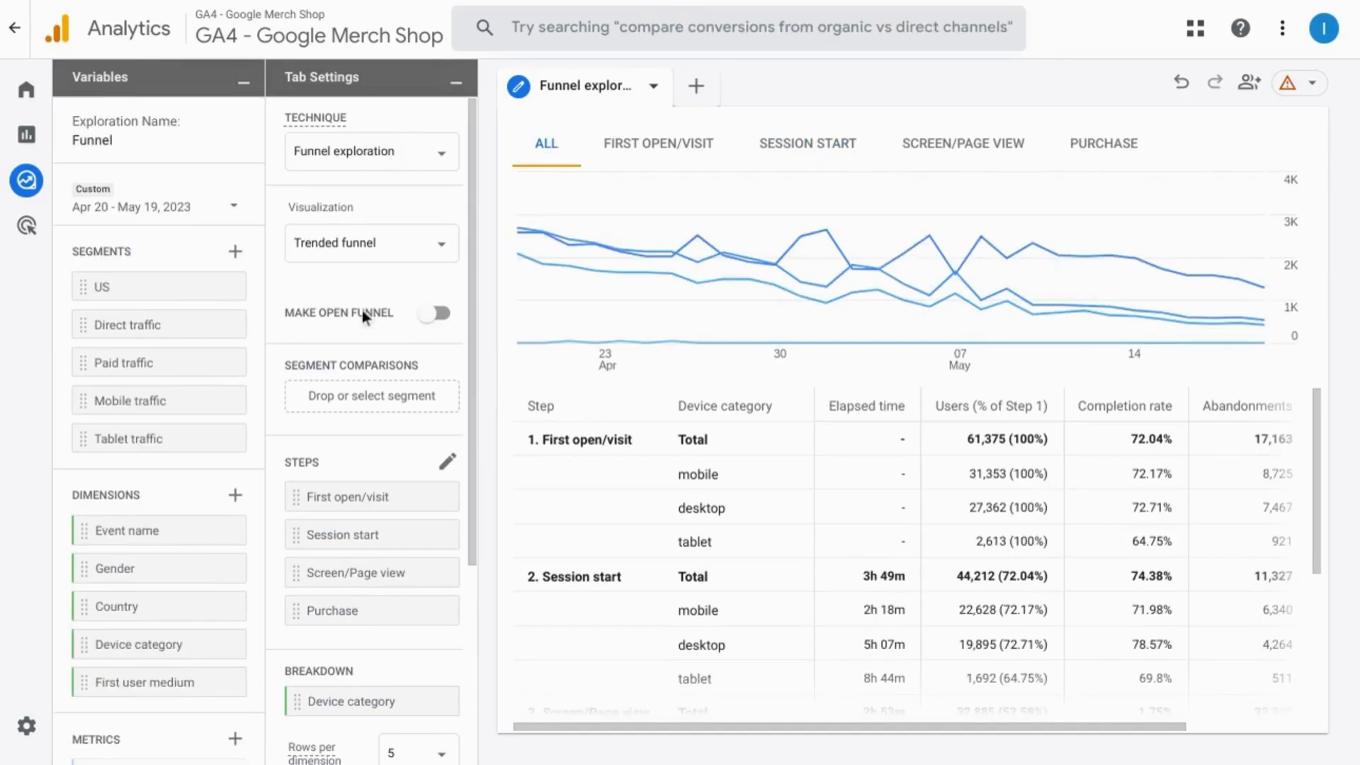
# Step: Turn the funnel into an open funnel to view its effect and switch it back to a closed funnel
pyautogui.moveTo(346, 323)
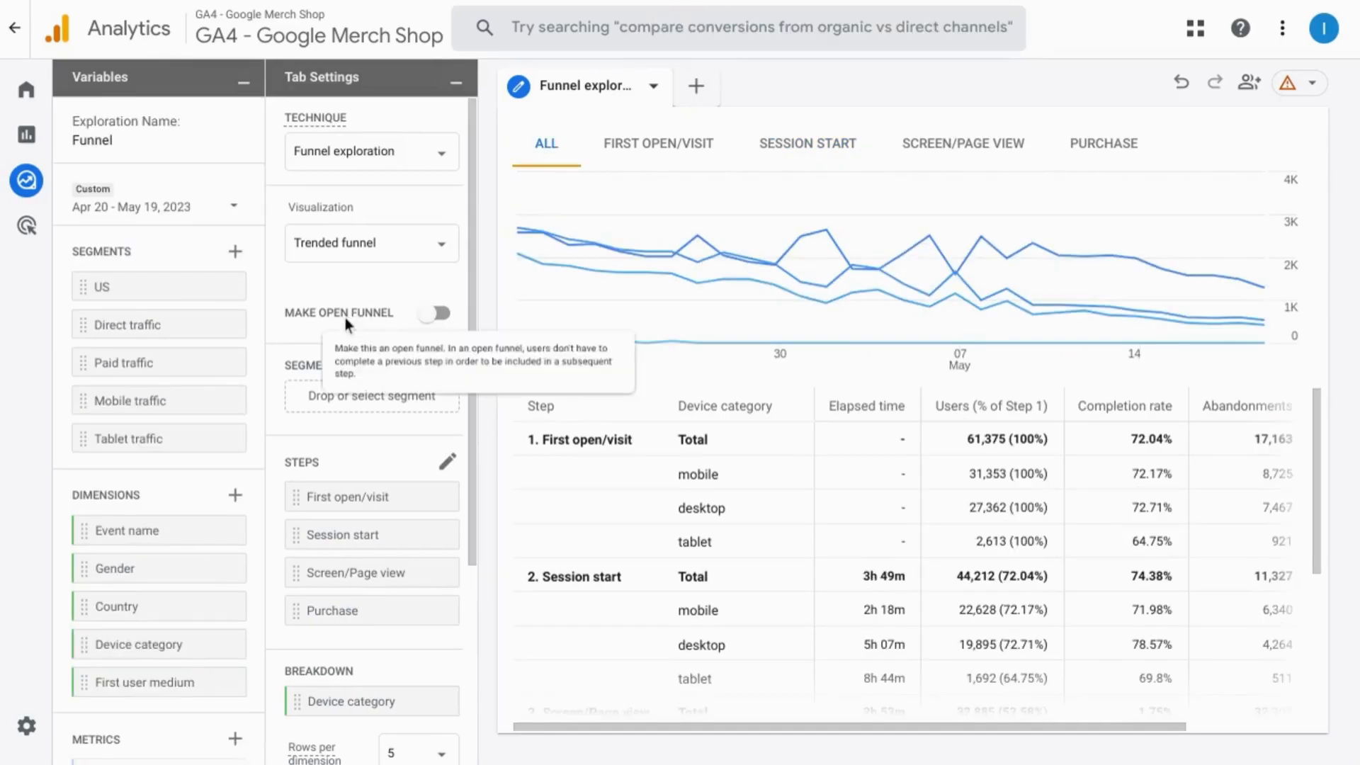
pyautogui.click(438, 314)
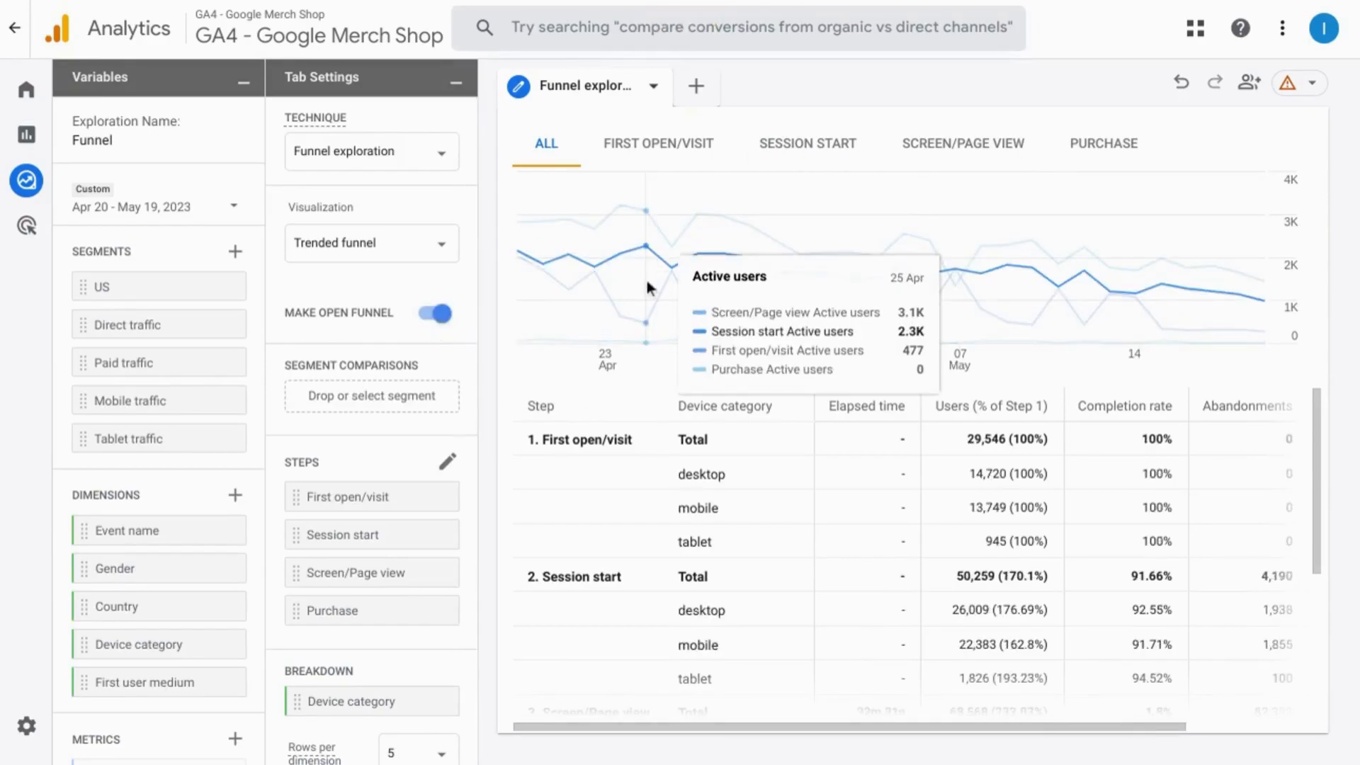
pyautogui.click(438, 314)
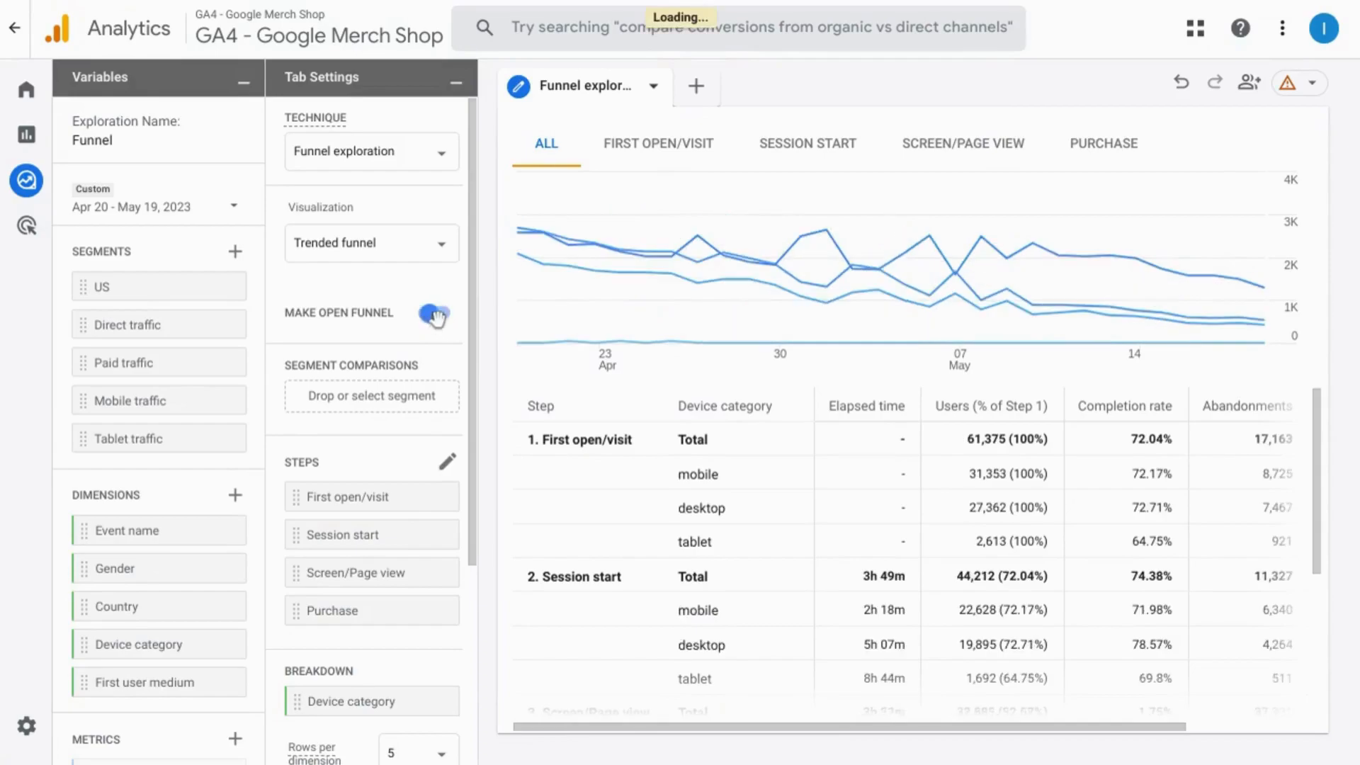
# Step: Review the conditions of the funnel steps in the funnel step editor and close it without applying changes
pyautogui.scroll(-2, 373, 307)
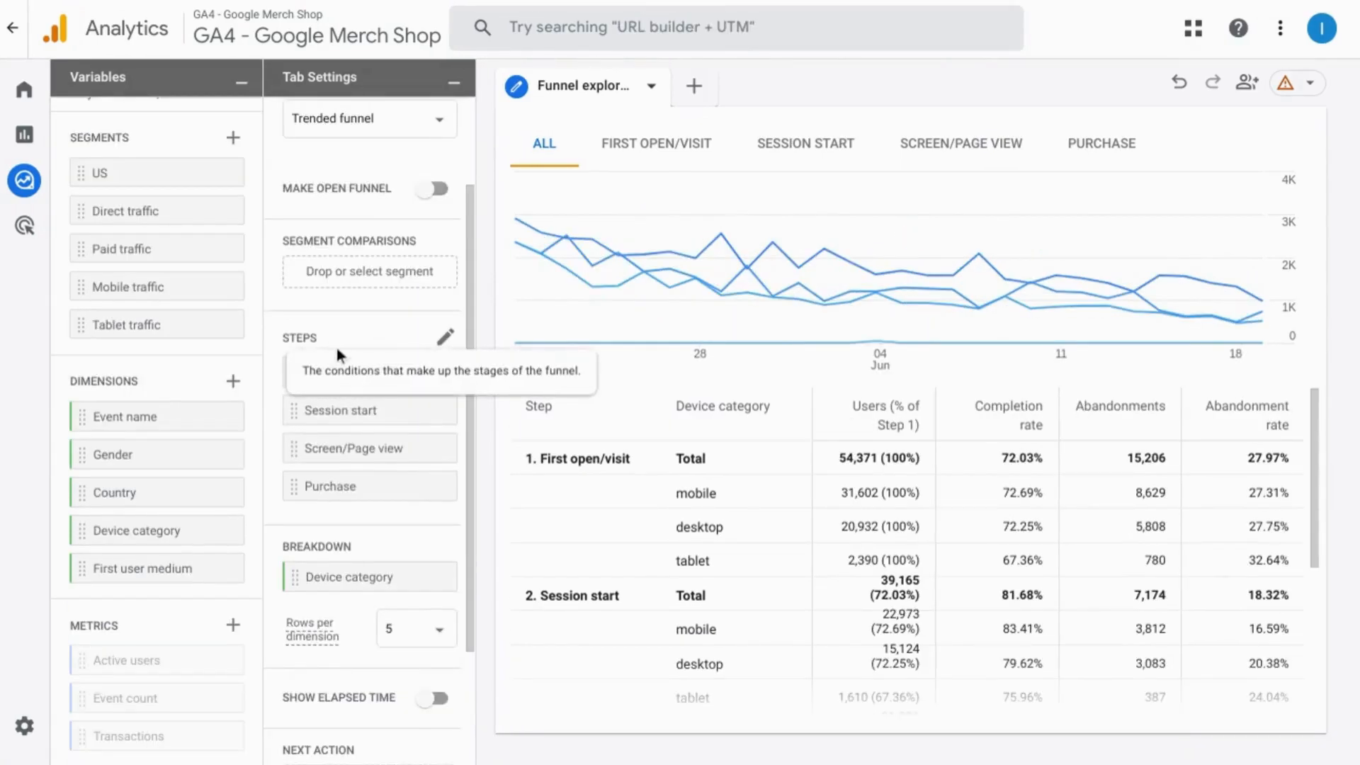
pyautogui.scroll(-2, 390, 323)
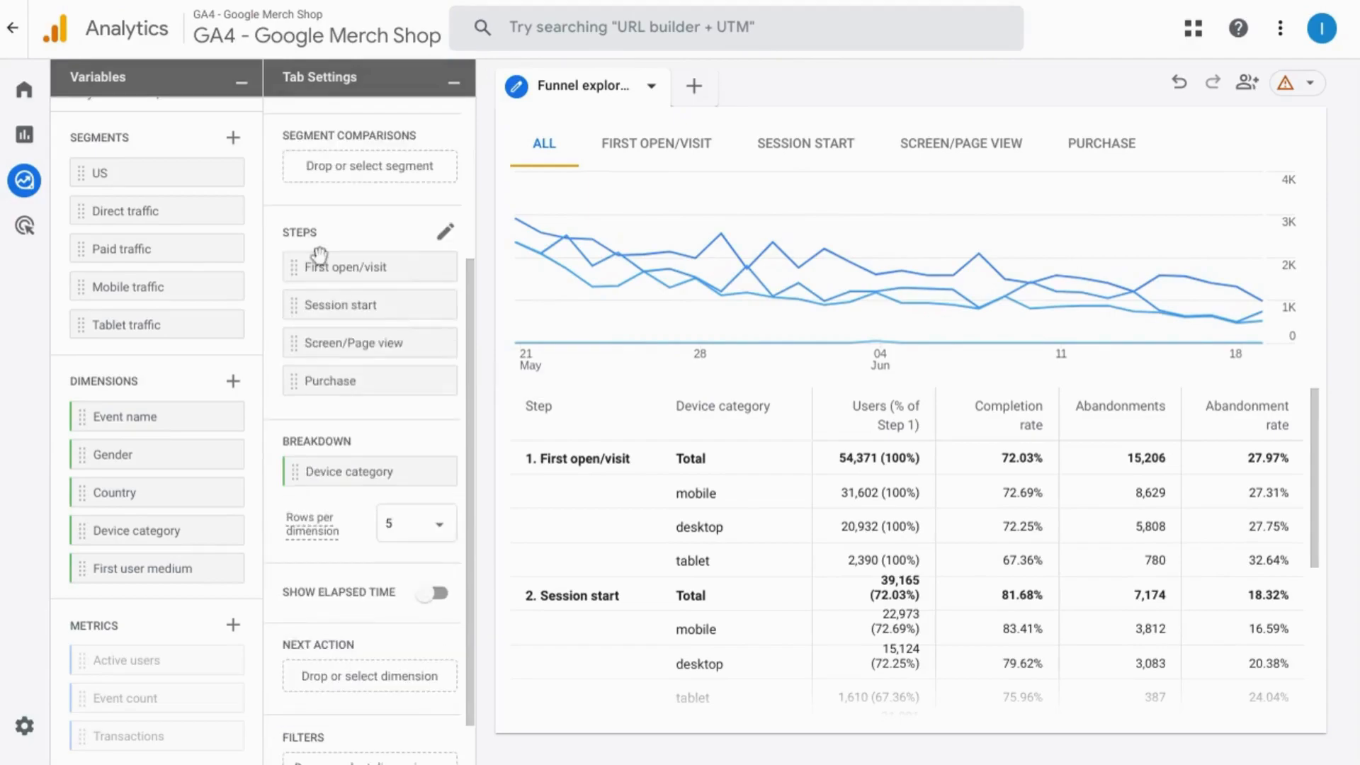
pyautogui.click(446, 233)
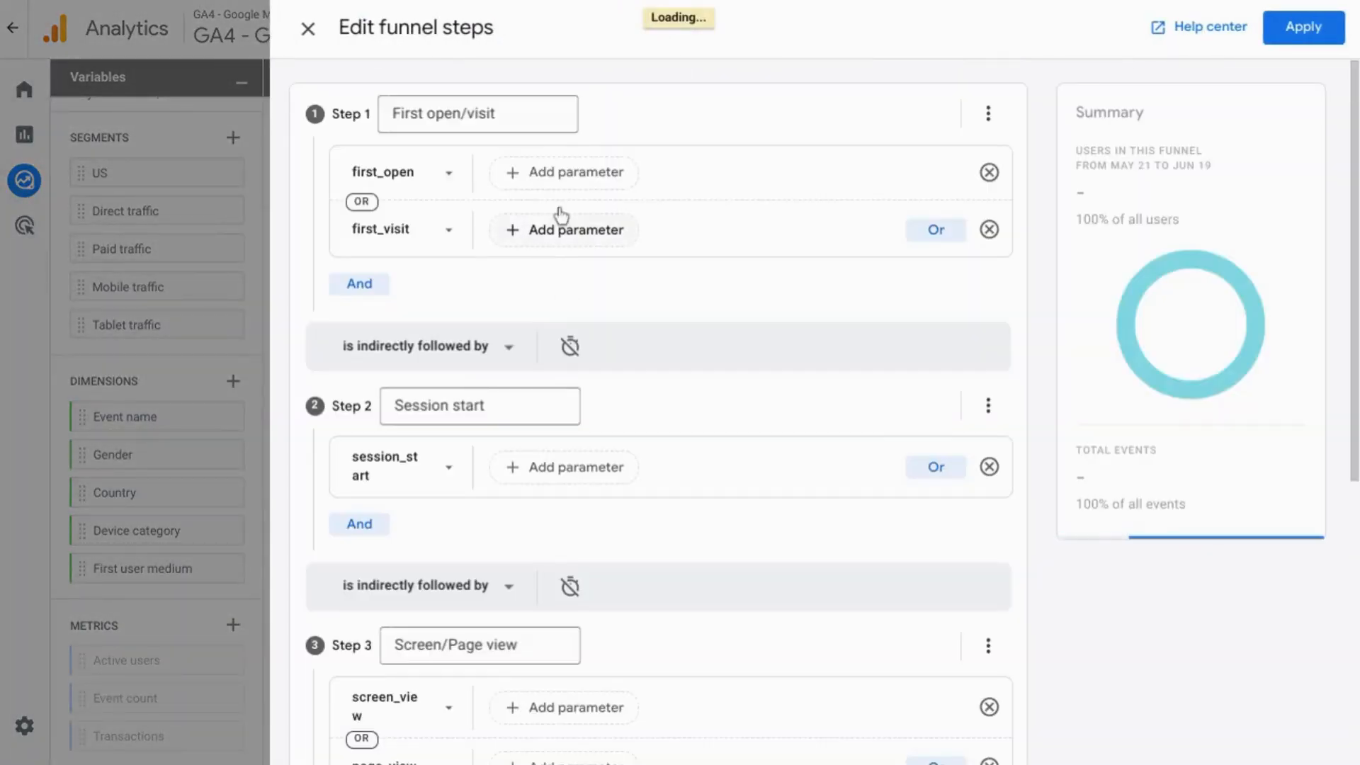
pyautogui.scroll(-1, 546, 310)
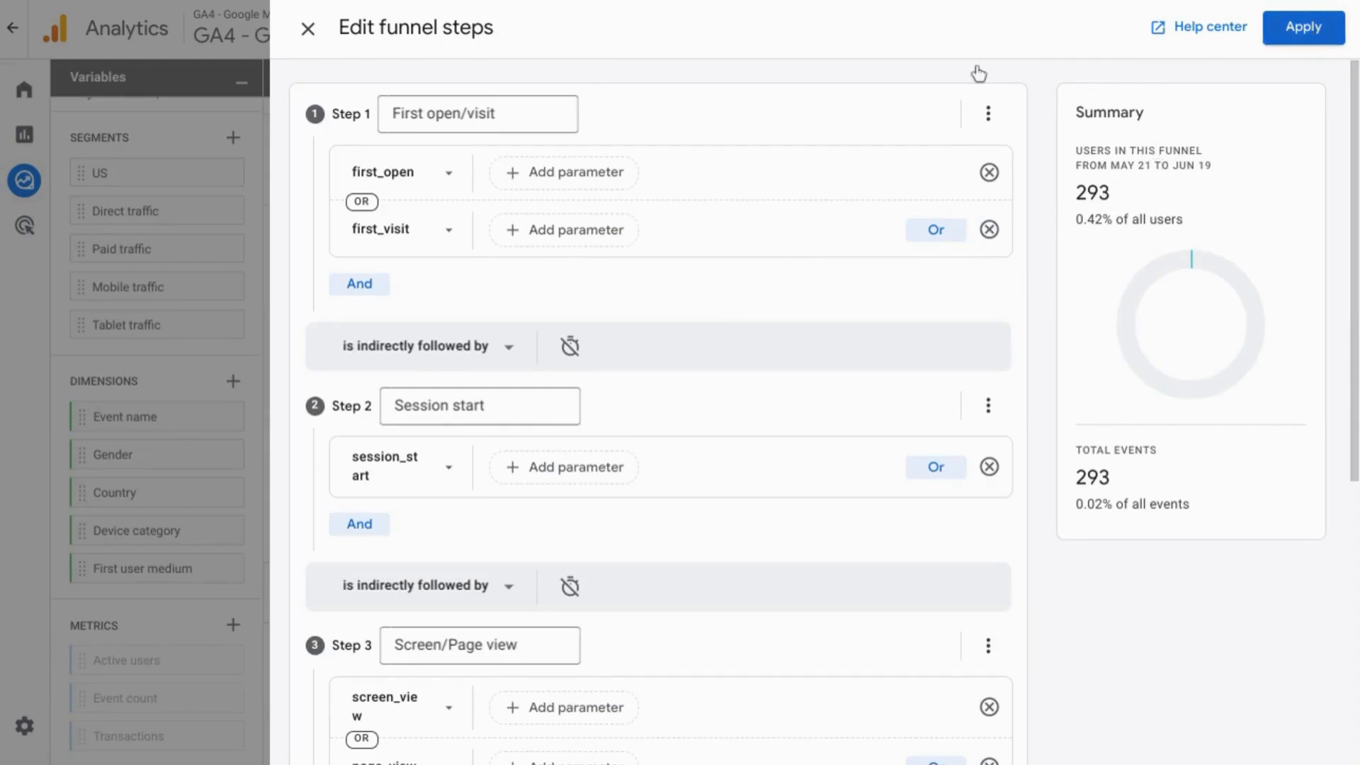
pyautogui.click(308, 32)
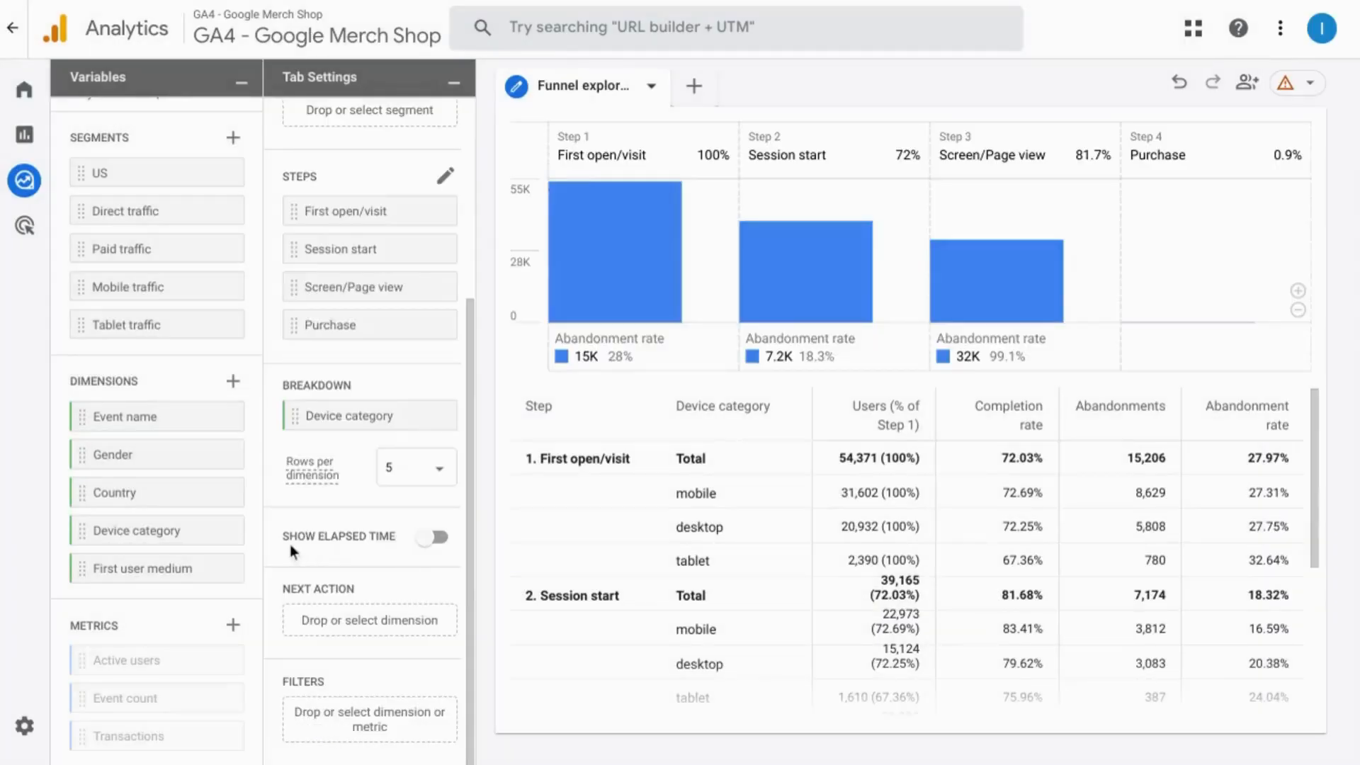
# Step: Show the elapsed time between steps in the funnel exploration
pyautogui.click(441, 538)
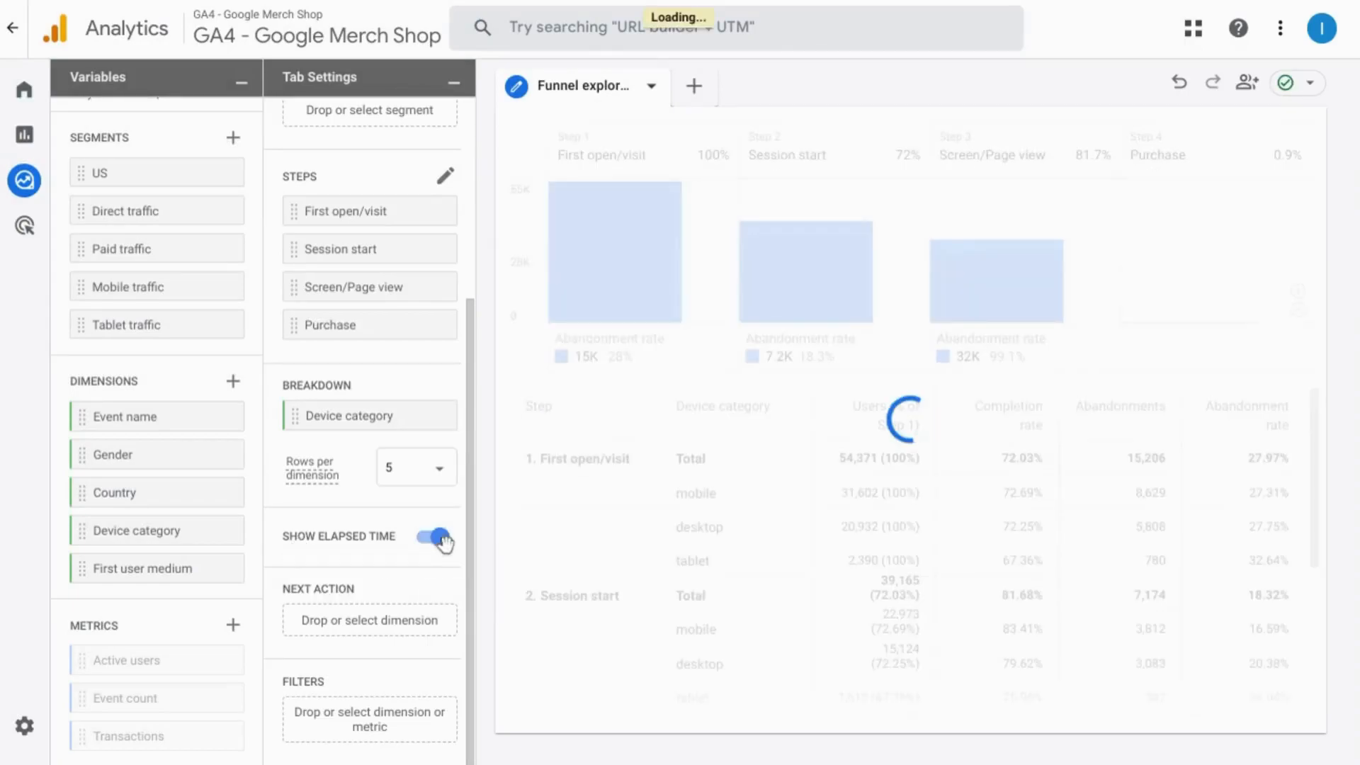
pyautogui.scroll(-5, 878, 563)
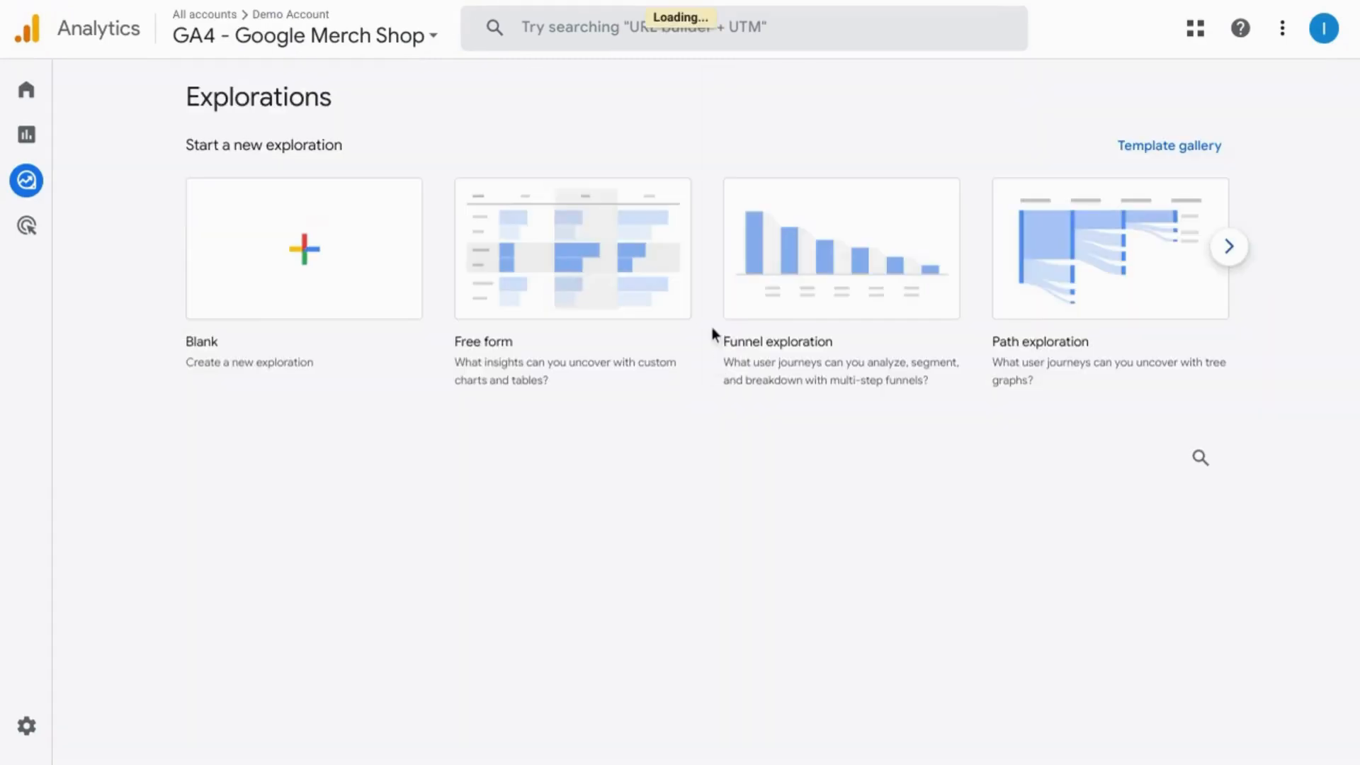
# Step: Start a path exploration and examine its event flow from session_start through page_view to the following events
pyautogui.click(1145, 158)
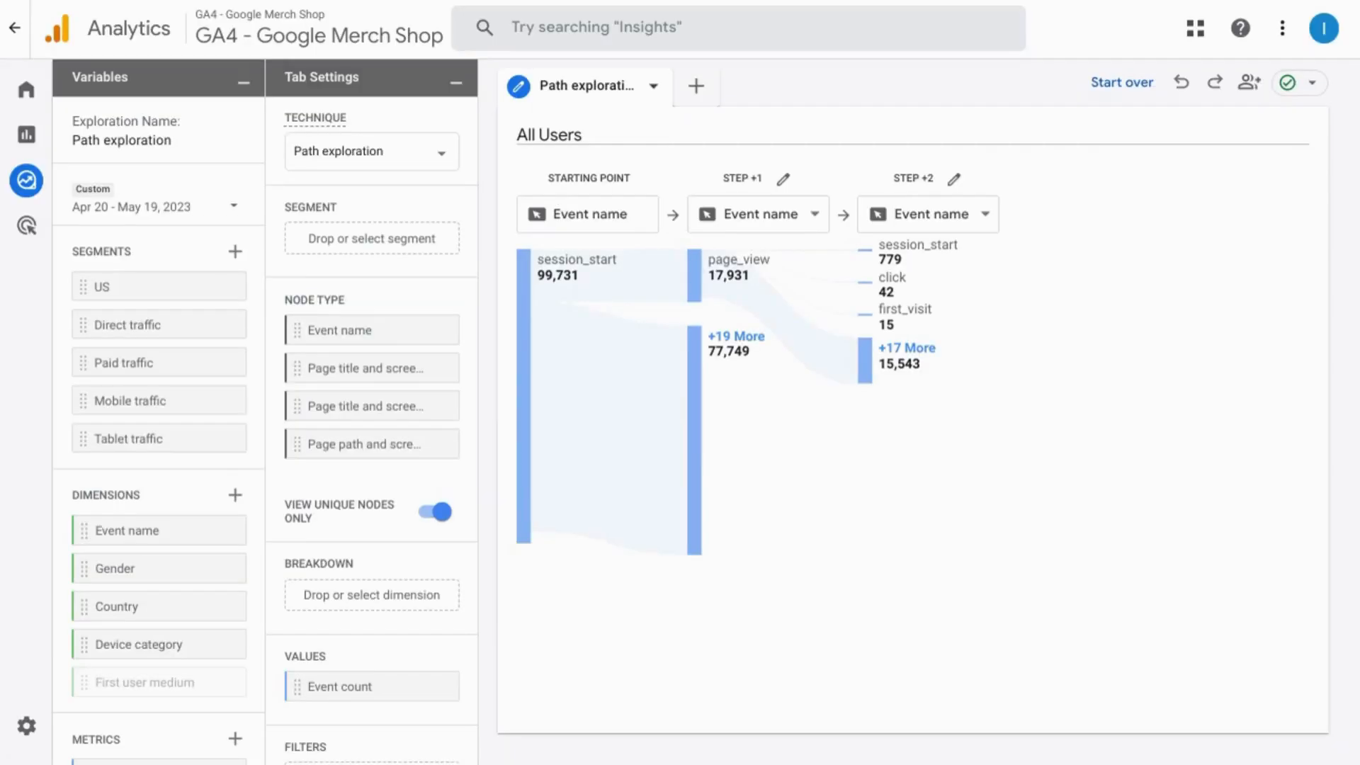
pyautogui.moveTo(549, 281)
pyautogui.moveTo(721, 278)
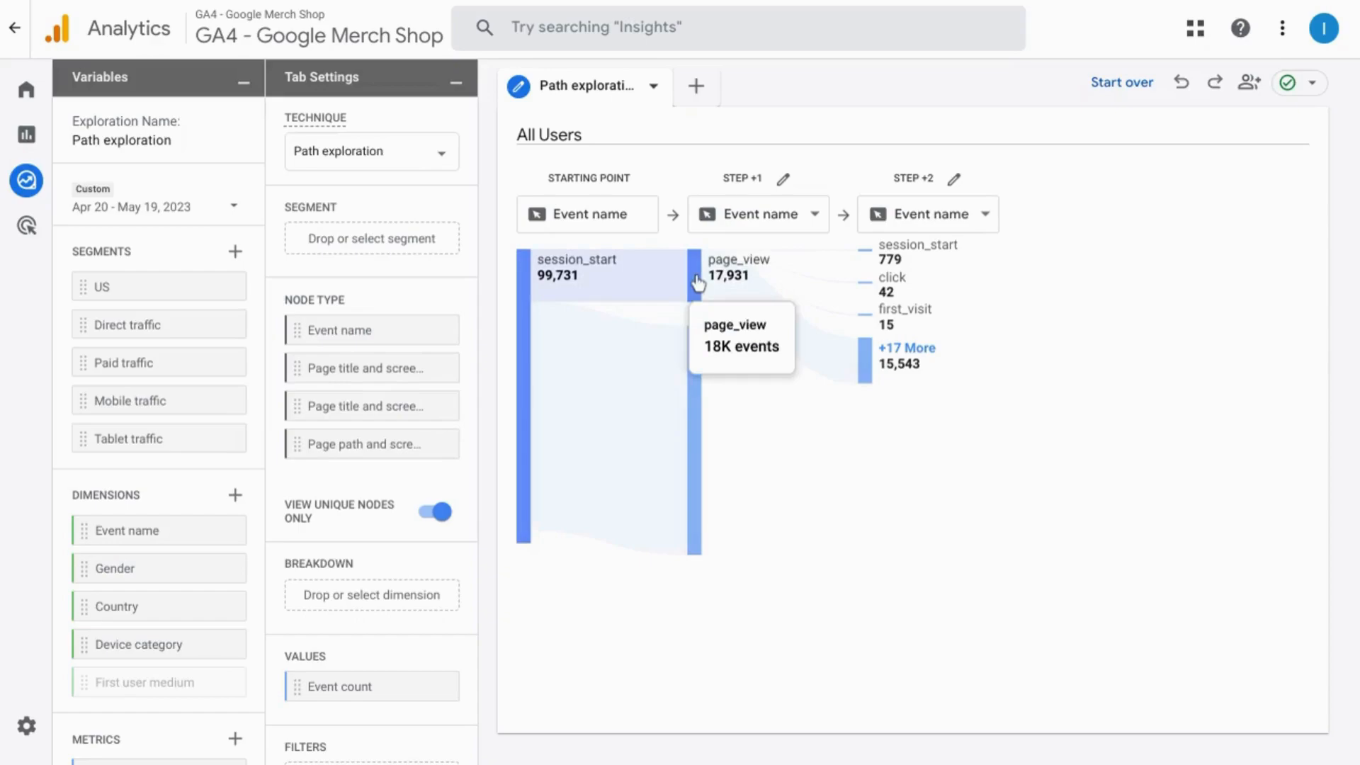
pyautogui.moveTo(896, 256)
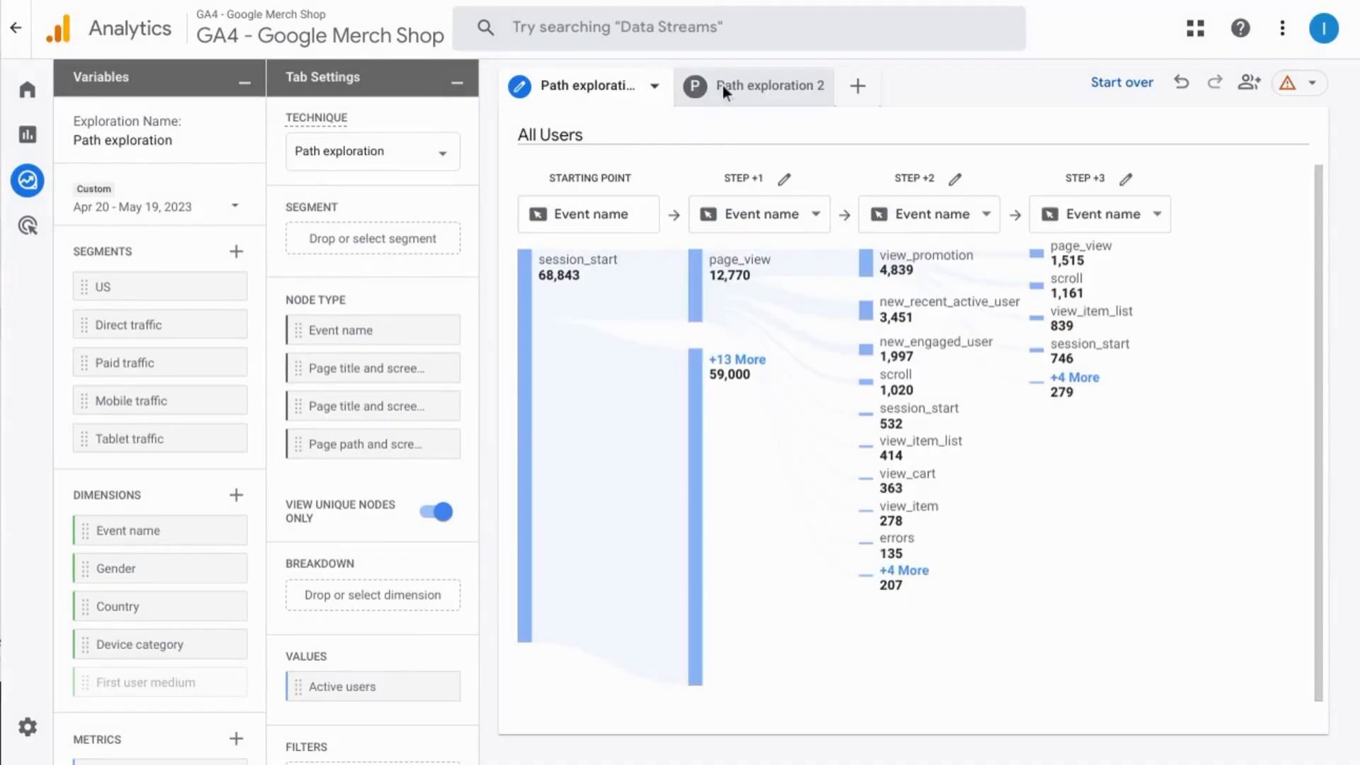
# Step: Start over in the Path exploration 2 tab, using Event name as the ending point node and selecting the purchase event
pyautogui.click(722, 85)
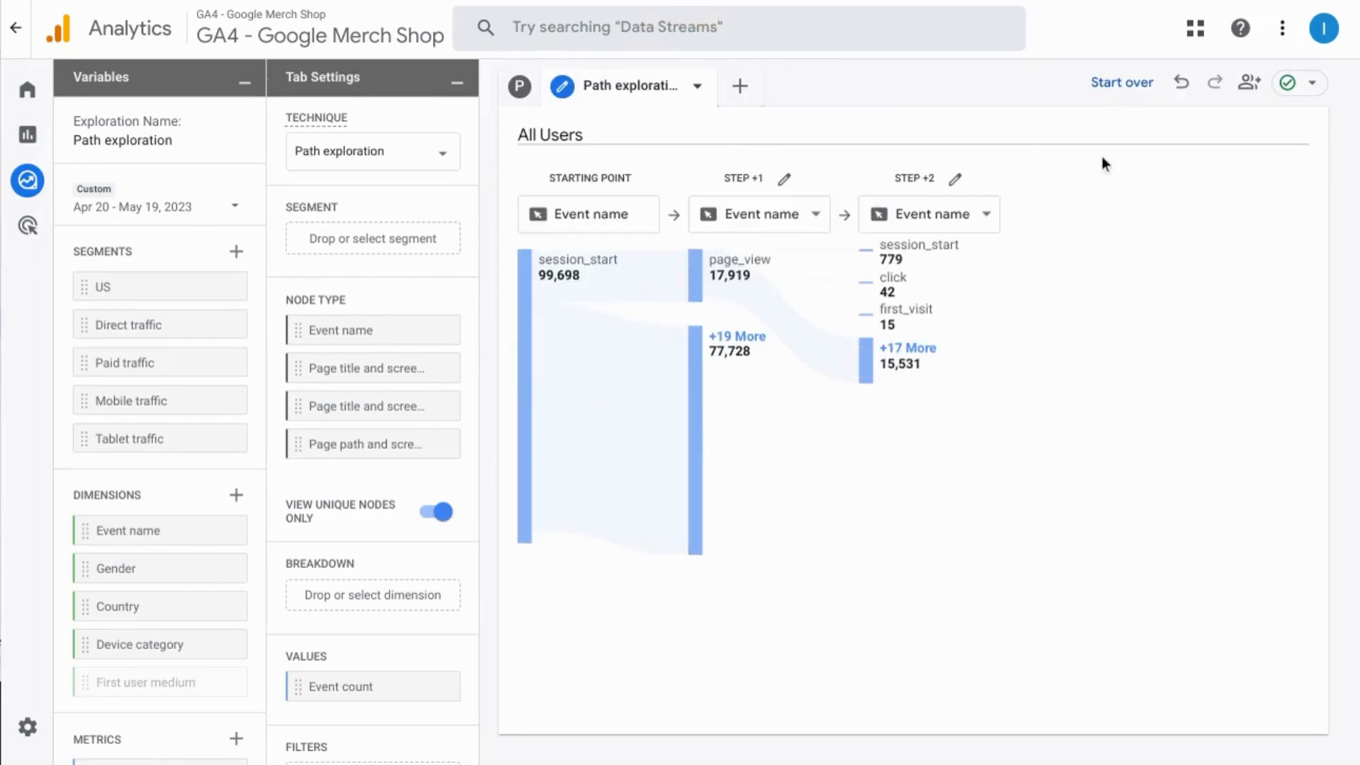
pyautogui.click(1106, 83)
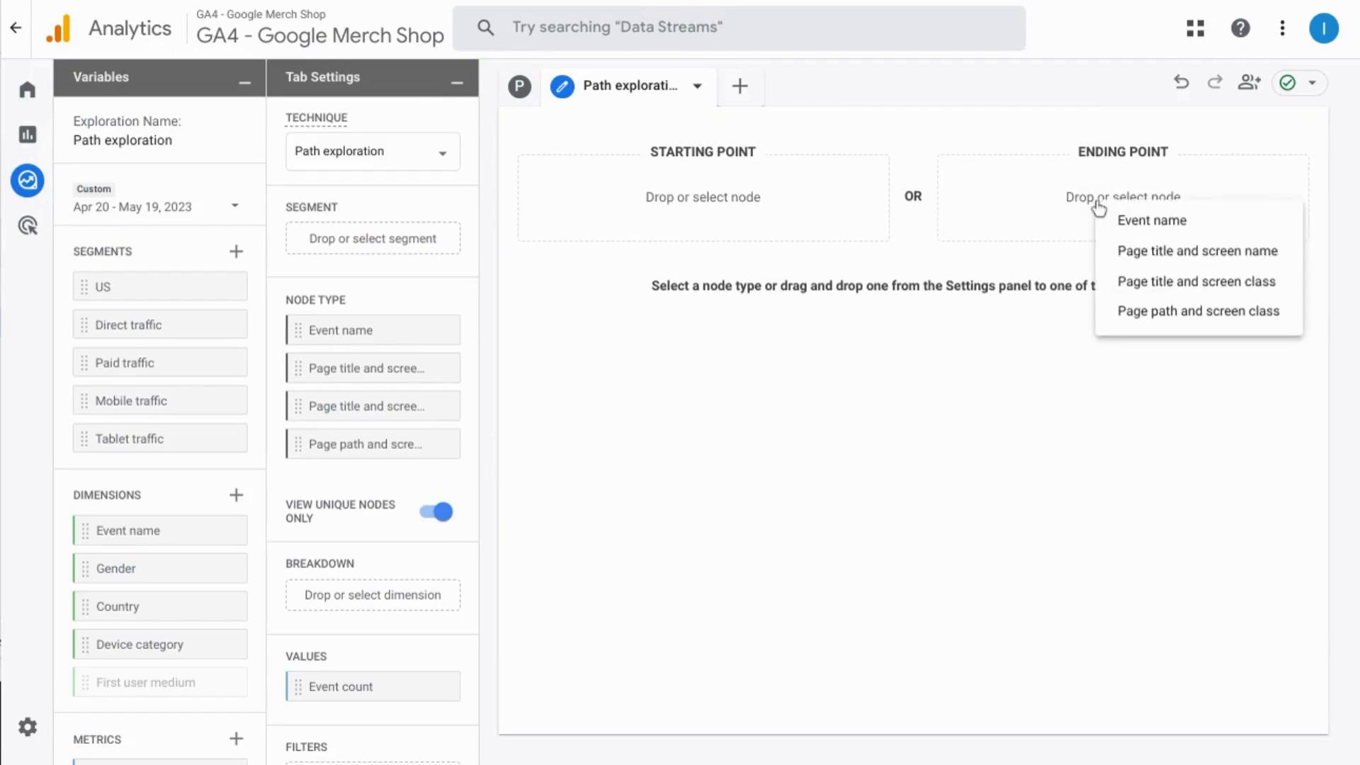
pyautogui.click(1152, 227)
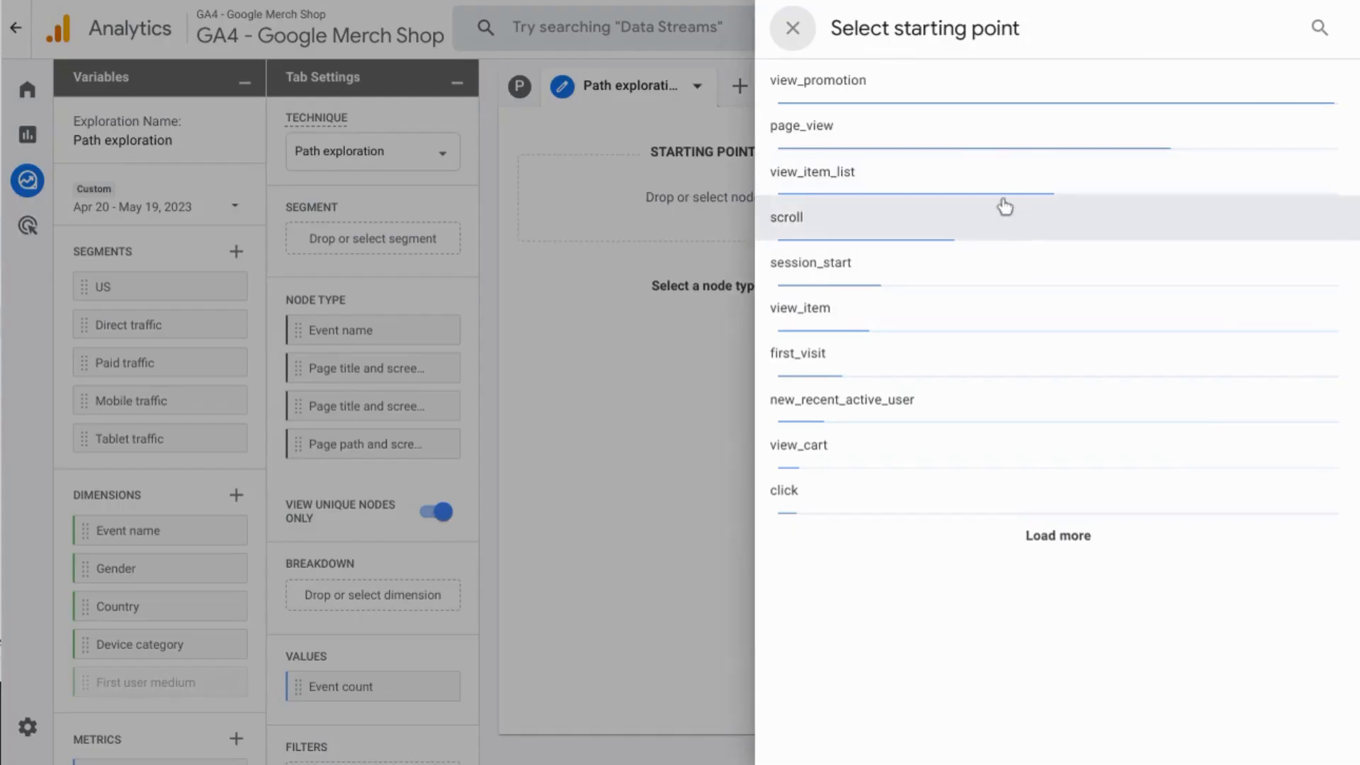
pyautogui.click(1310, 28)
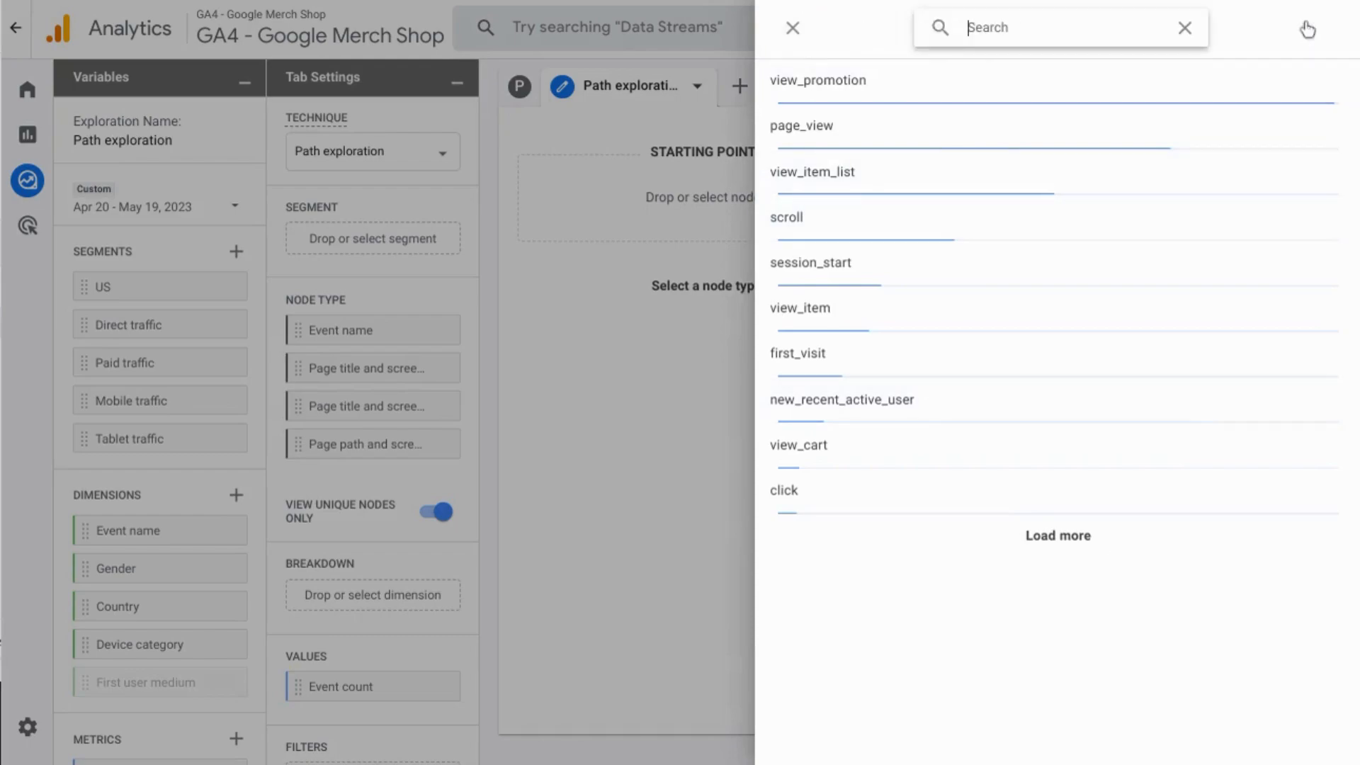
pyautogui.write('purchase')
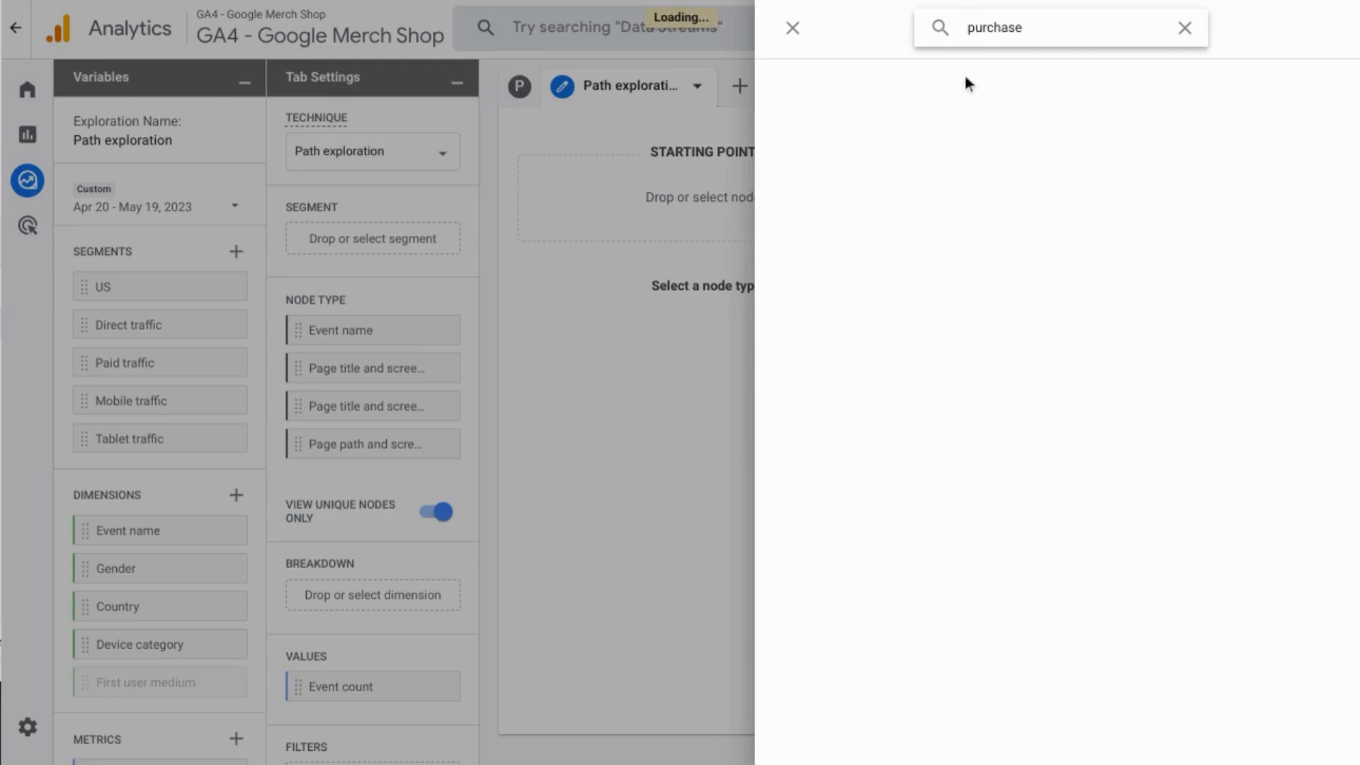
pyautogui.click(968, 84)
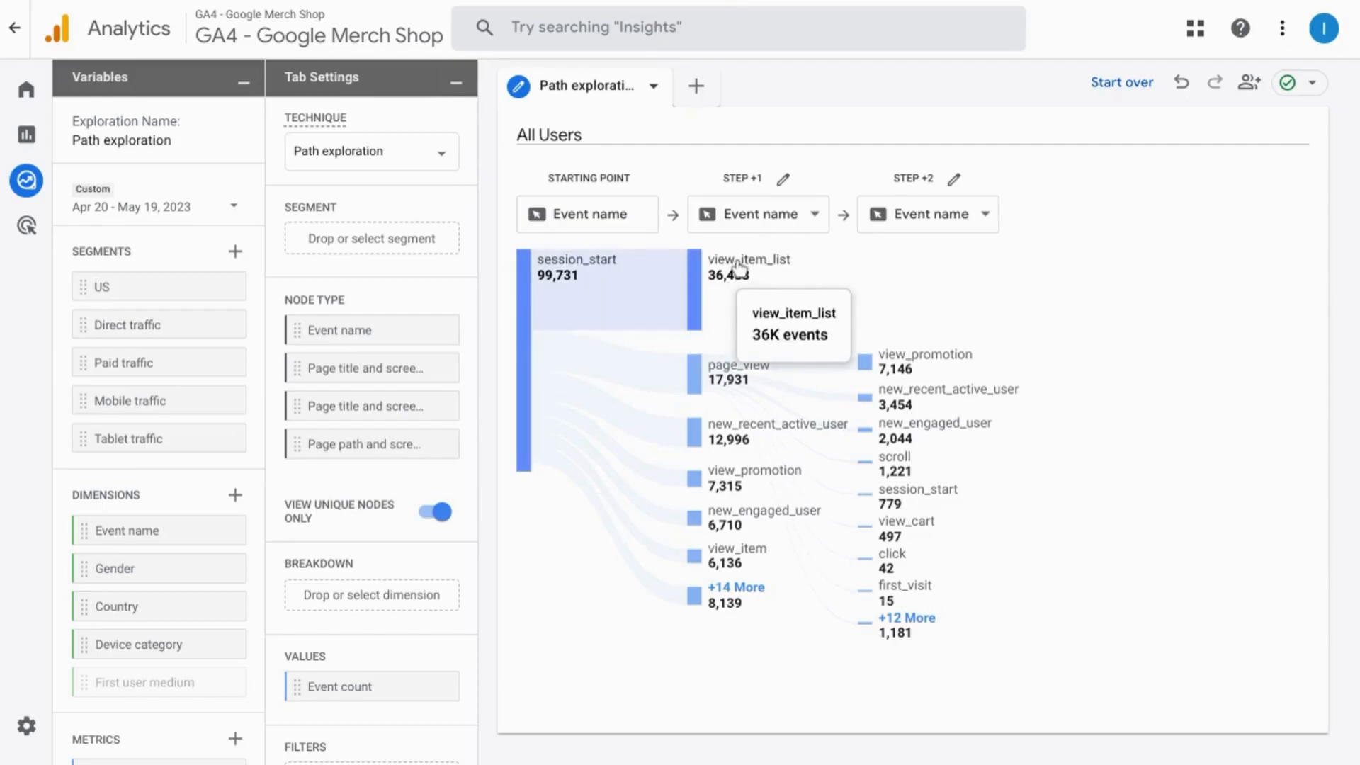
# Step: Expand the view_item_list node in step +1 and its page_view node in step +2 of the session_start path exploration
pyautogui.click(738, 272)
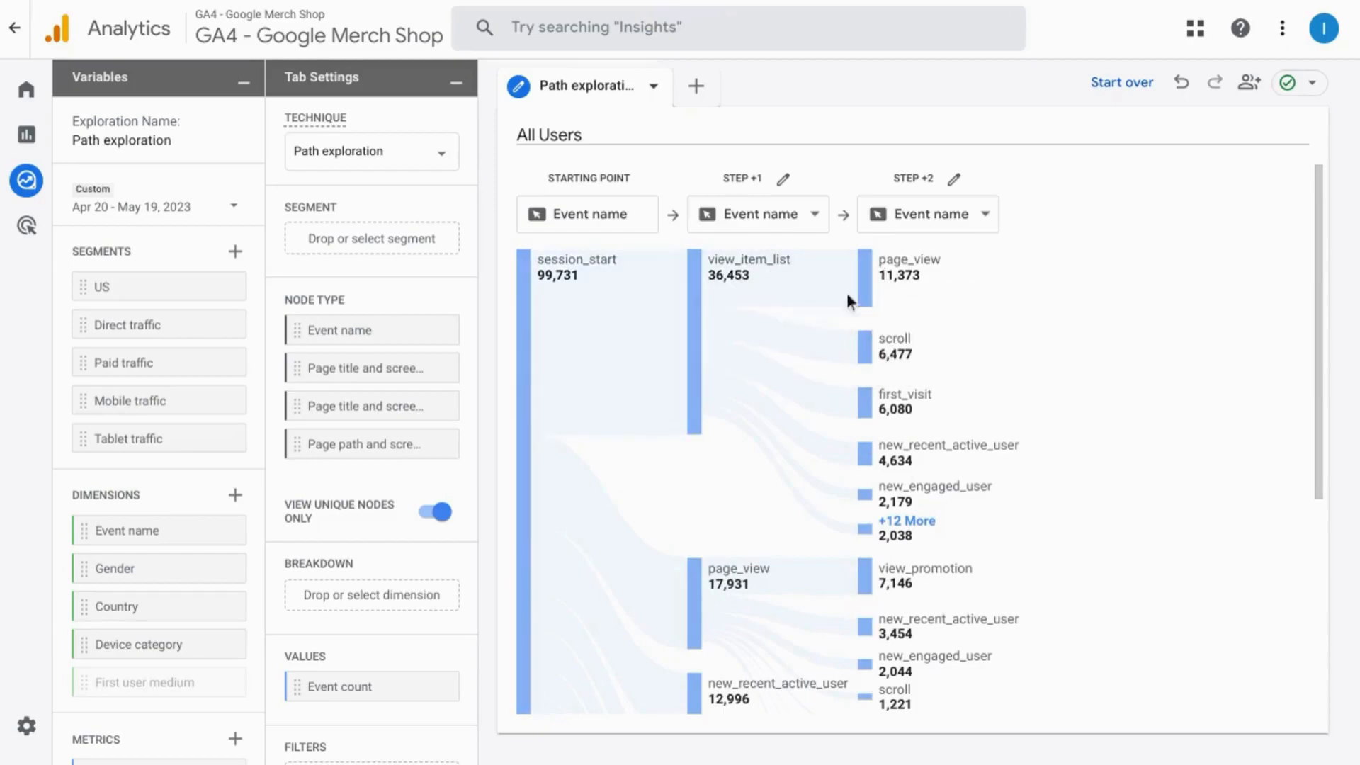
pyautogui.click(885, 346)
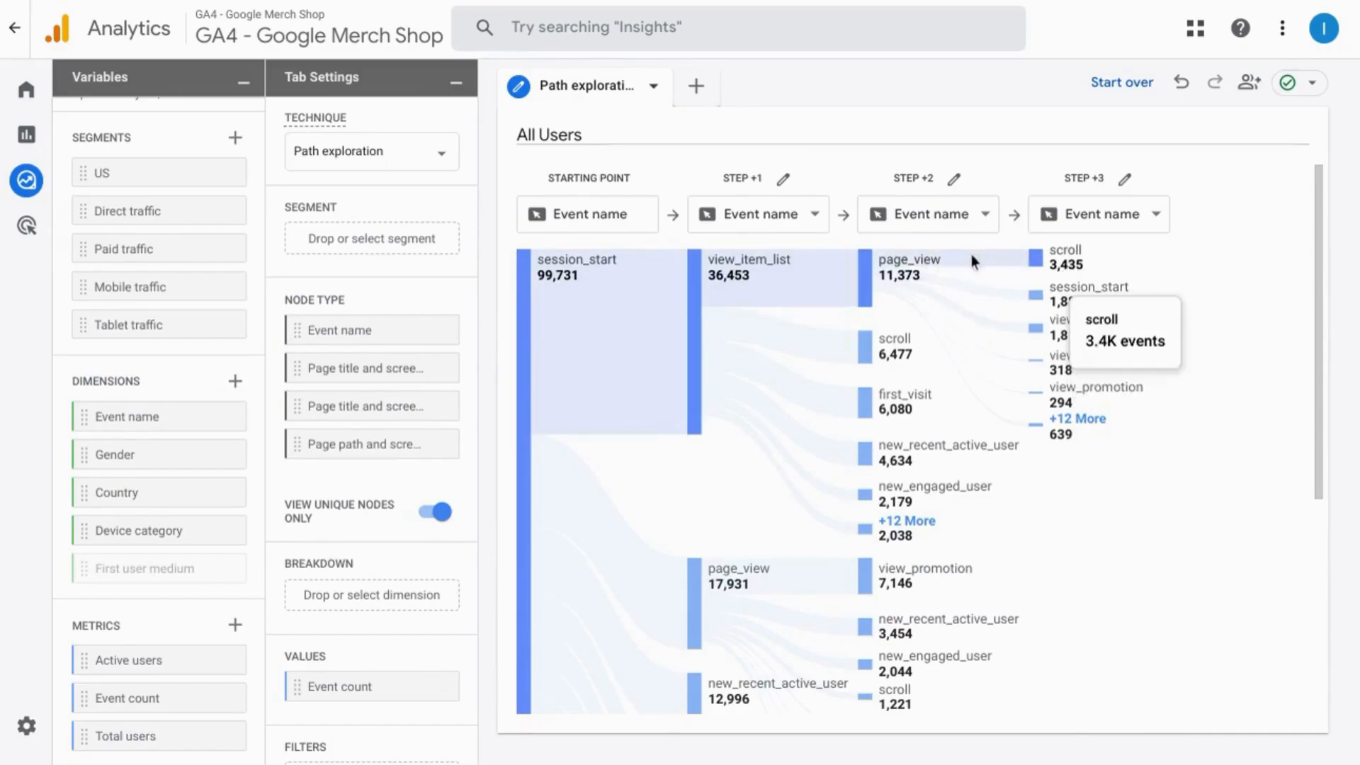
# Step: Start a segment overlap exploration and examine how the Mobile traffic, Tablet traffic and Age 25-54 segments intersect
pyautogui.click(898, 268)
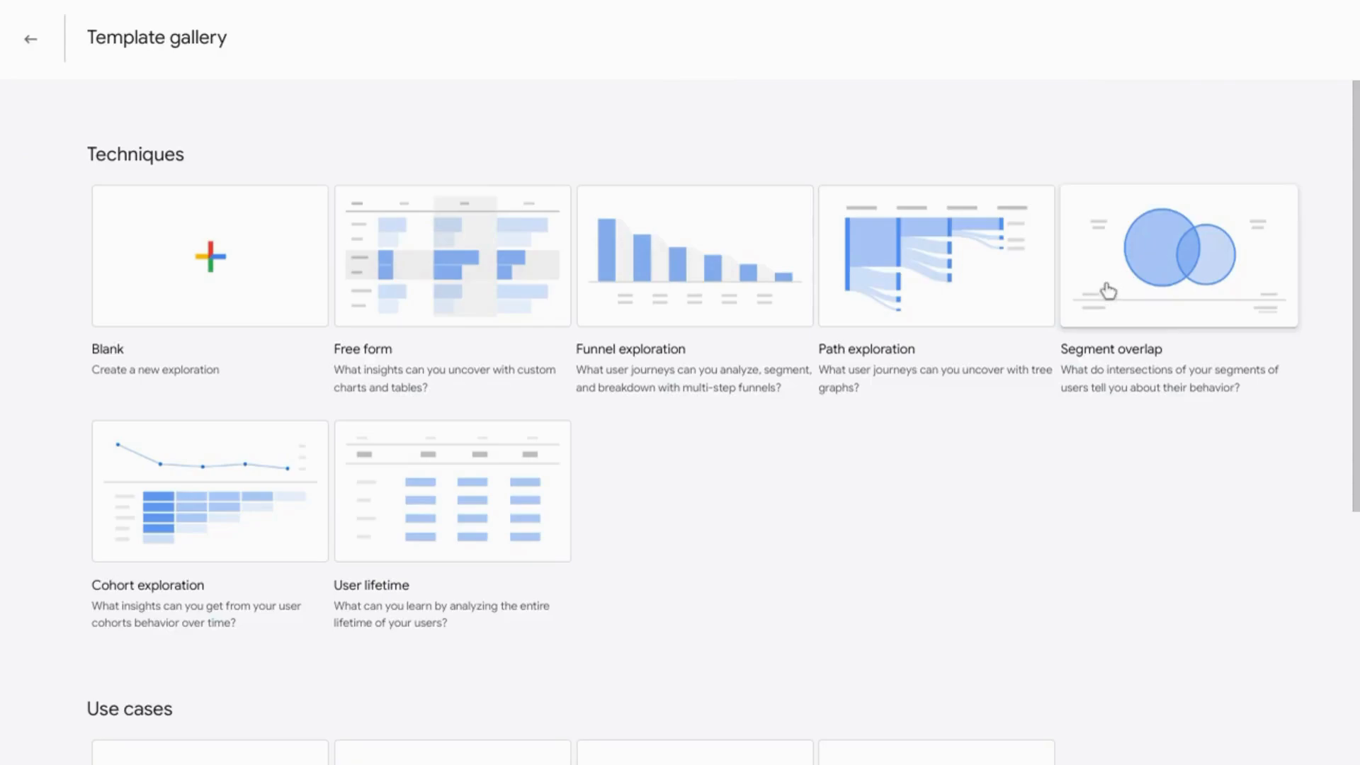
pyautogui.click(1109, 291)
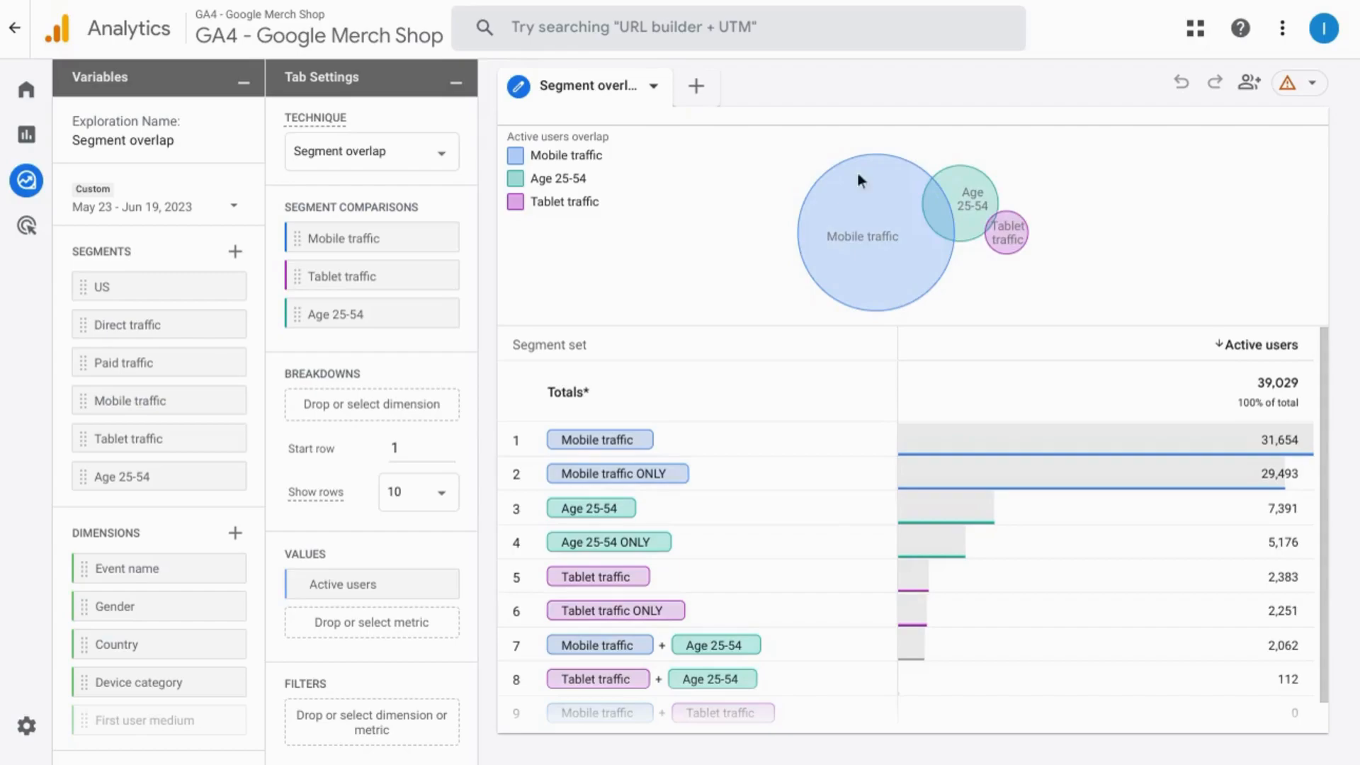
pyautogui.moveTo(904, 197)
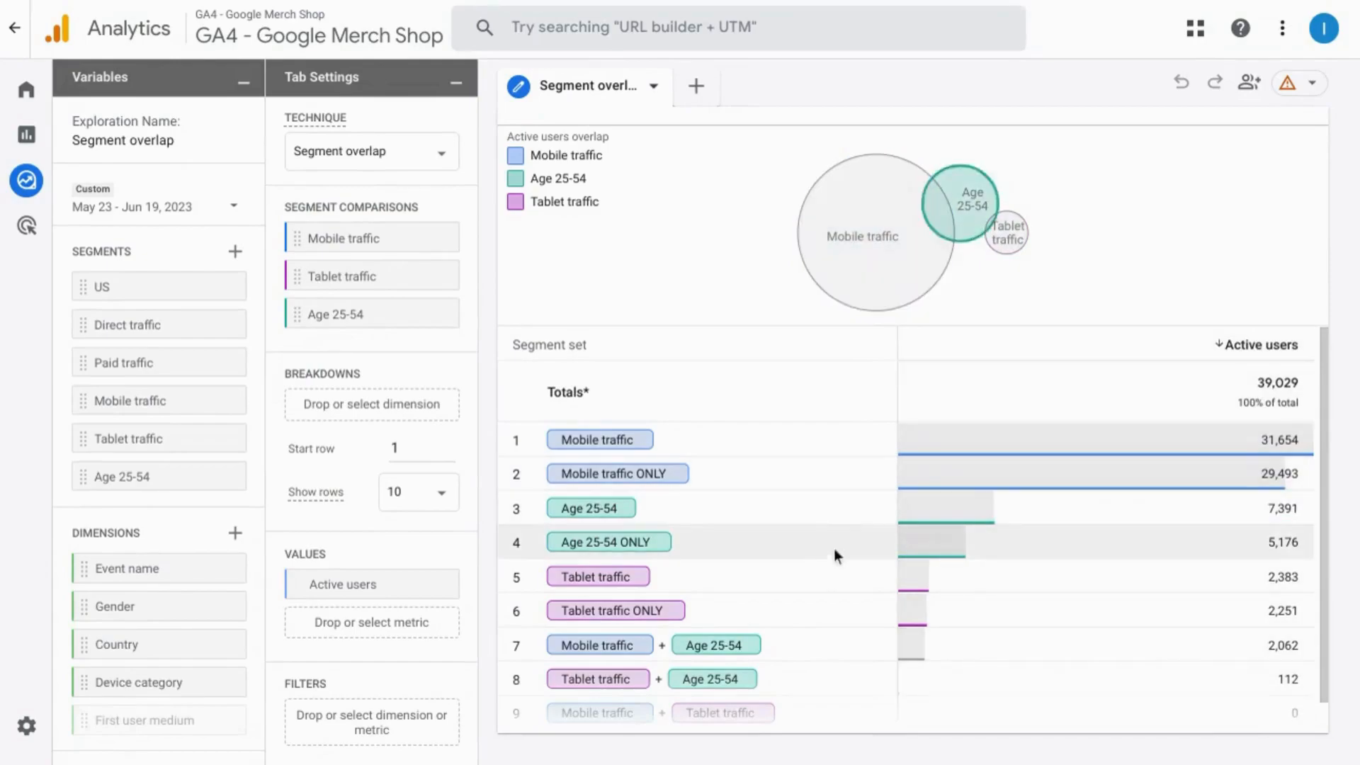
pyautogui.scroll(-1, 823, 558)
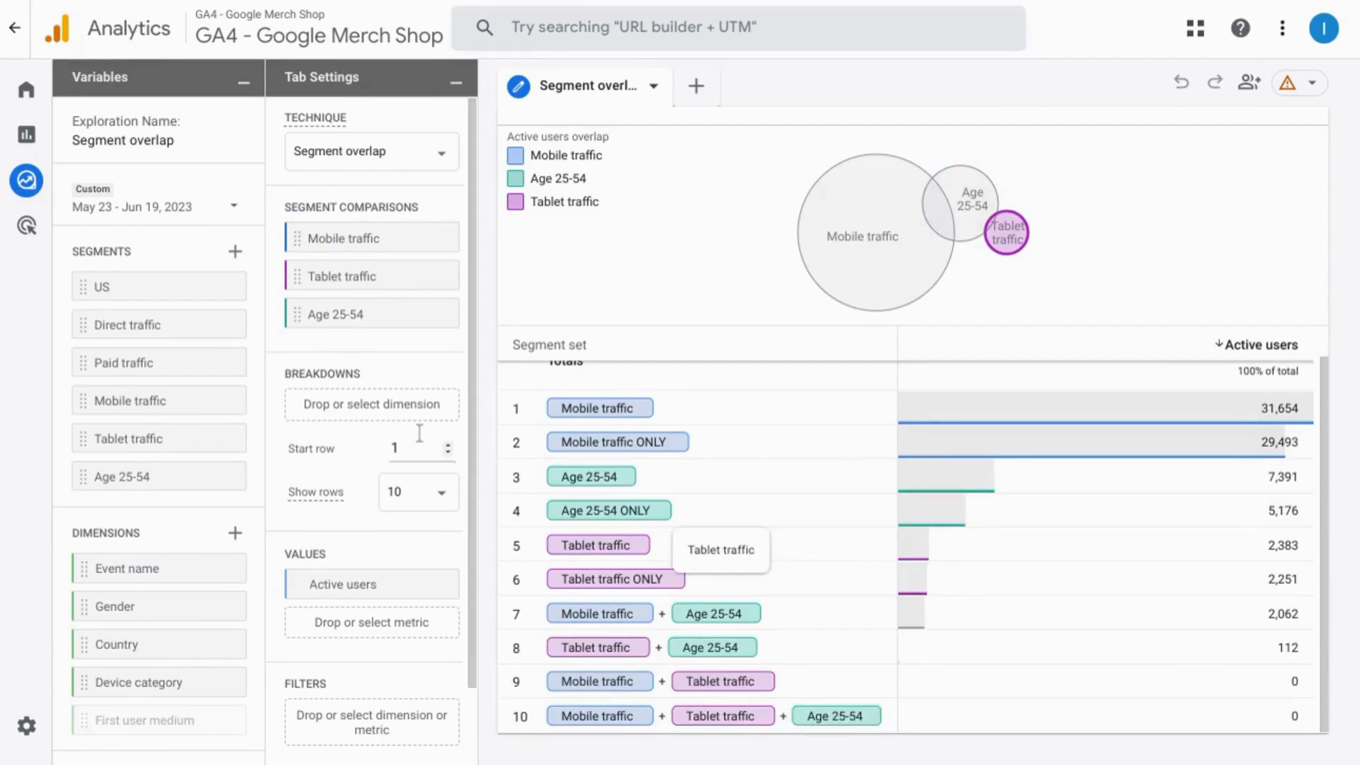
# Step: Replace the Age 25-54 segment comparison with US and add Transactions as a value in the segment overlap exploration
pyautogui.moveTo(328, 313); pyautogui.dragTo(328, 273)
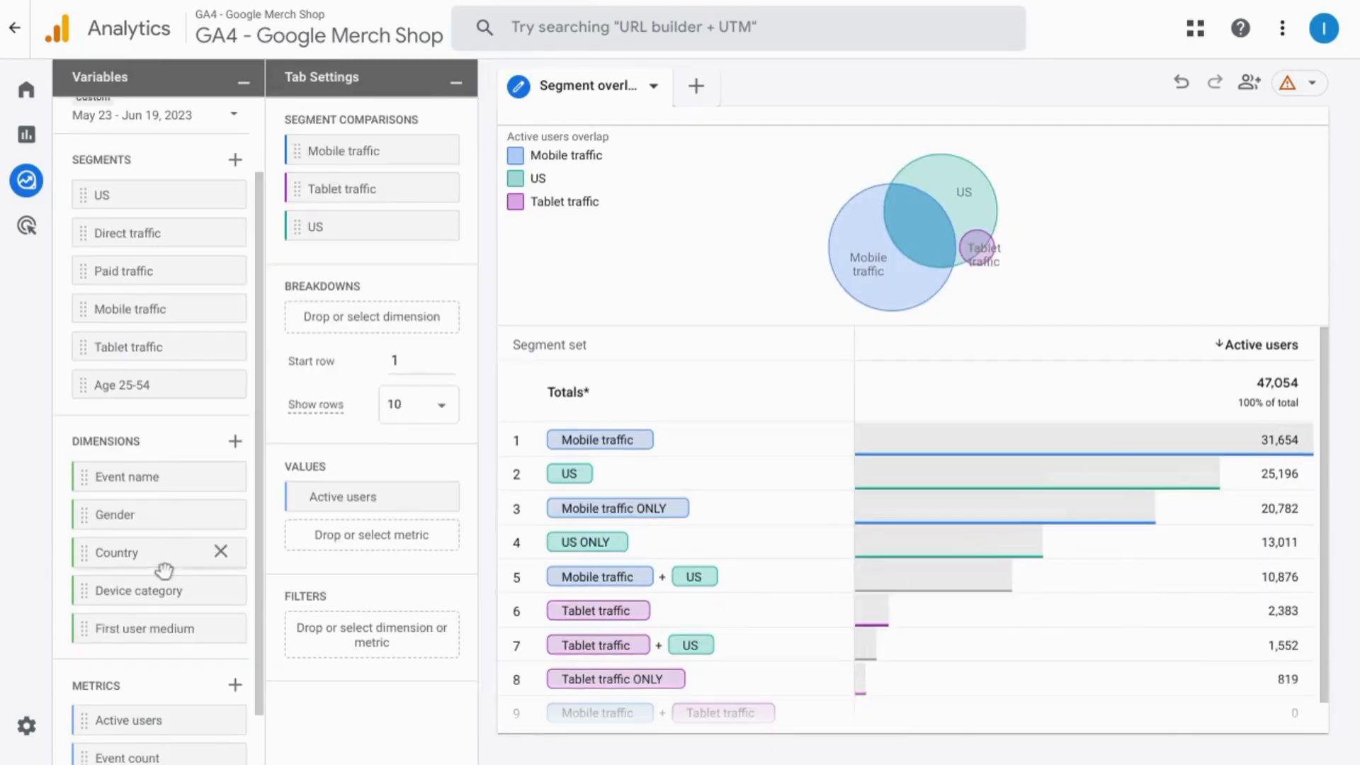
pyautogui.scroll(-1, 163, 570)
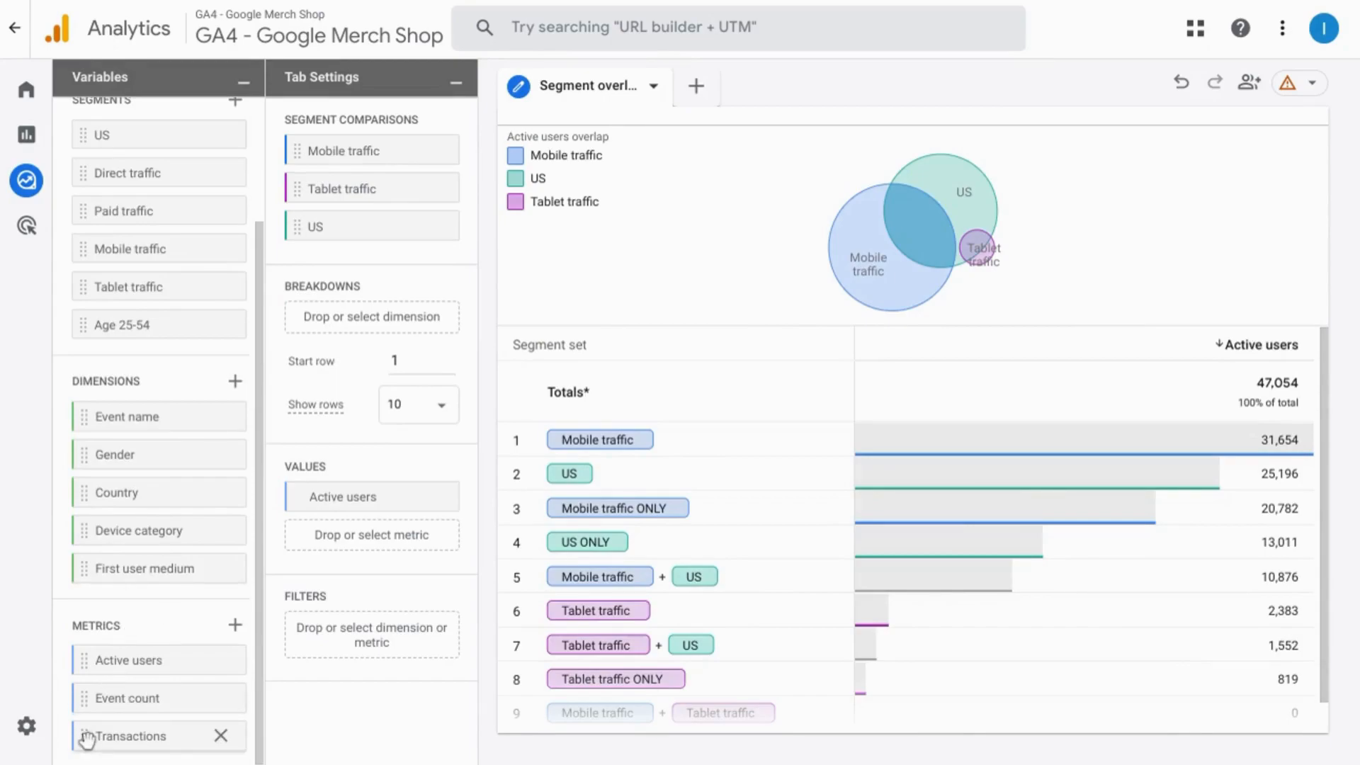
pyautogui.moveTo(82, 739); pyautogui.dragTo(317, 539)
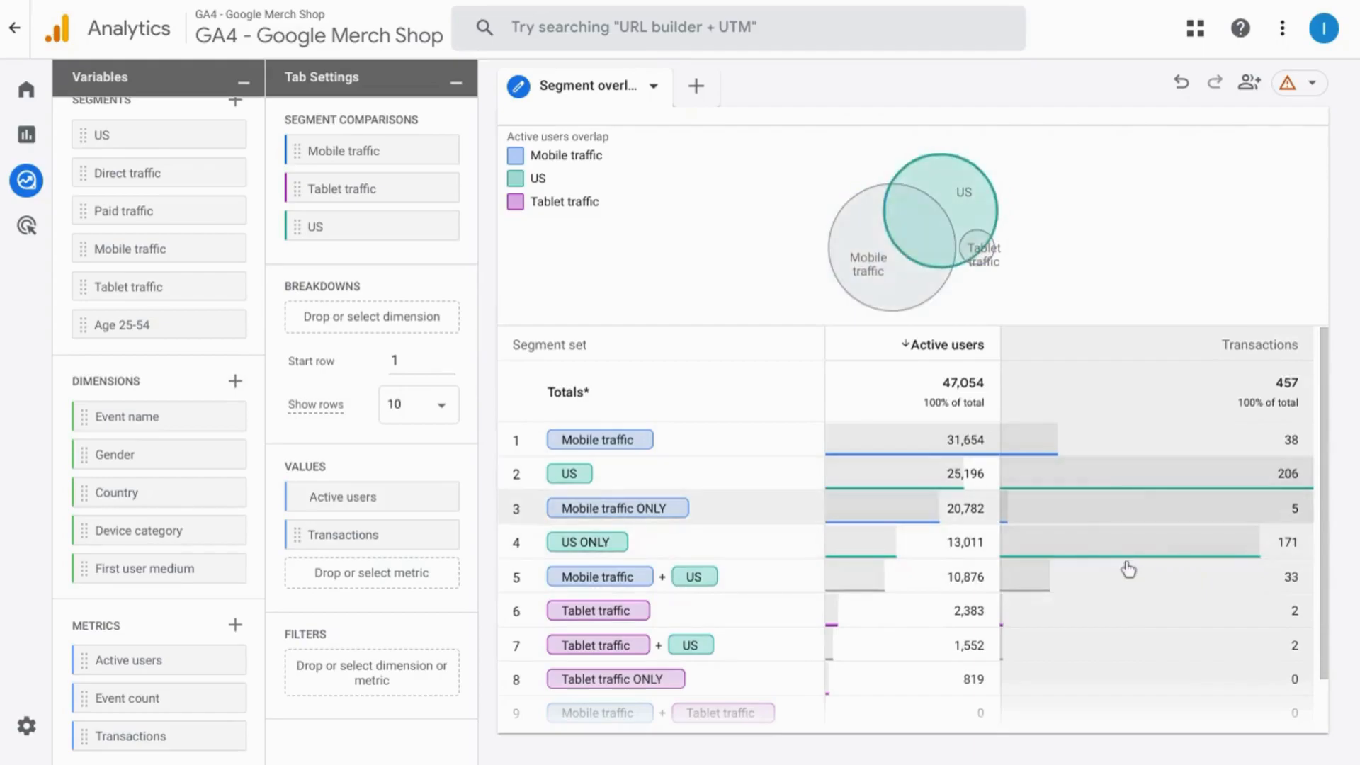
pyautogui.scroll(-1, 1108, 613)
# Step: Start a cohort exploration and examine the active users of the May 24 - May 27 cohort week by week
pyautogui.click(12, 32)
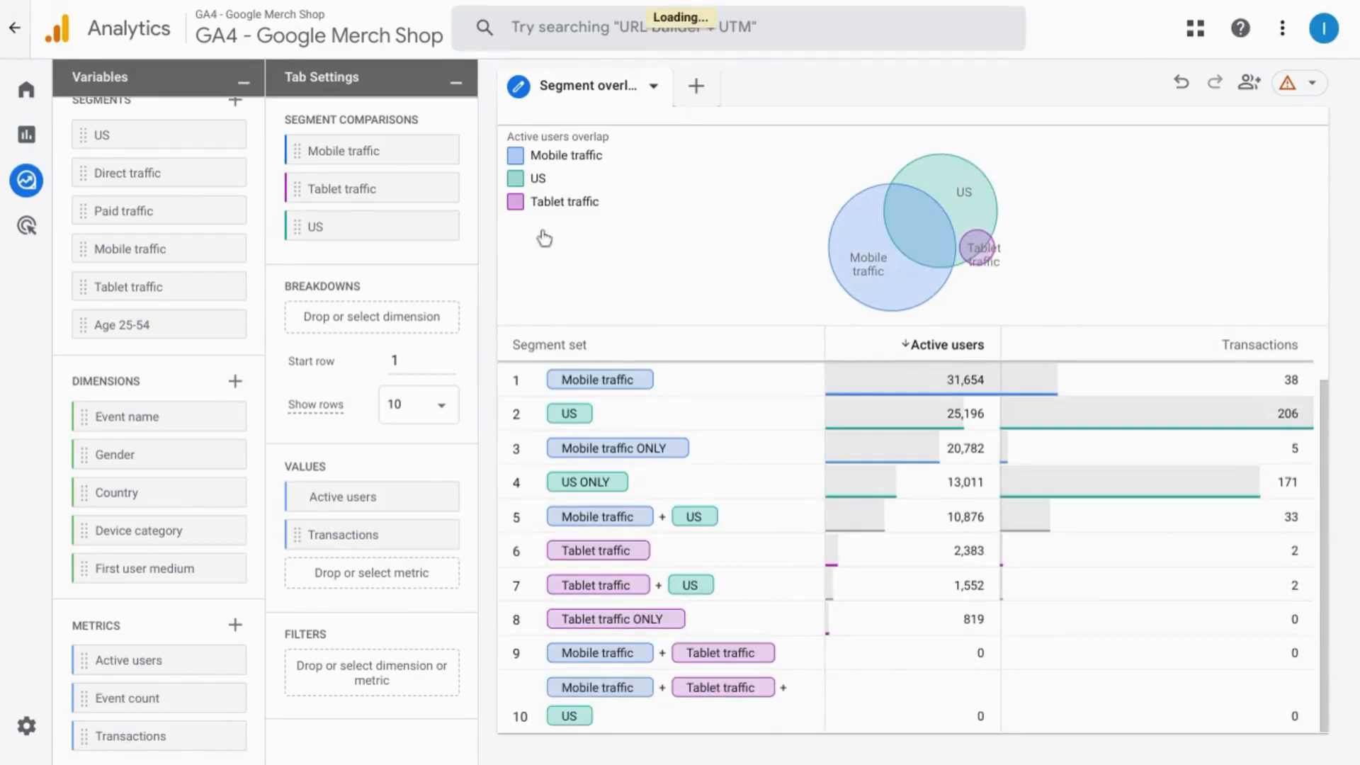
pyautogui.click(230, 540)
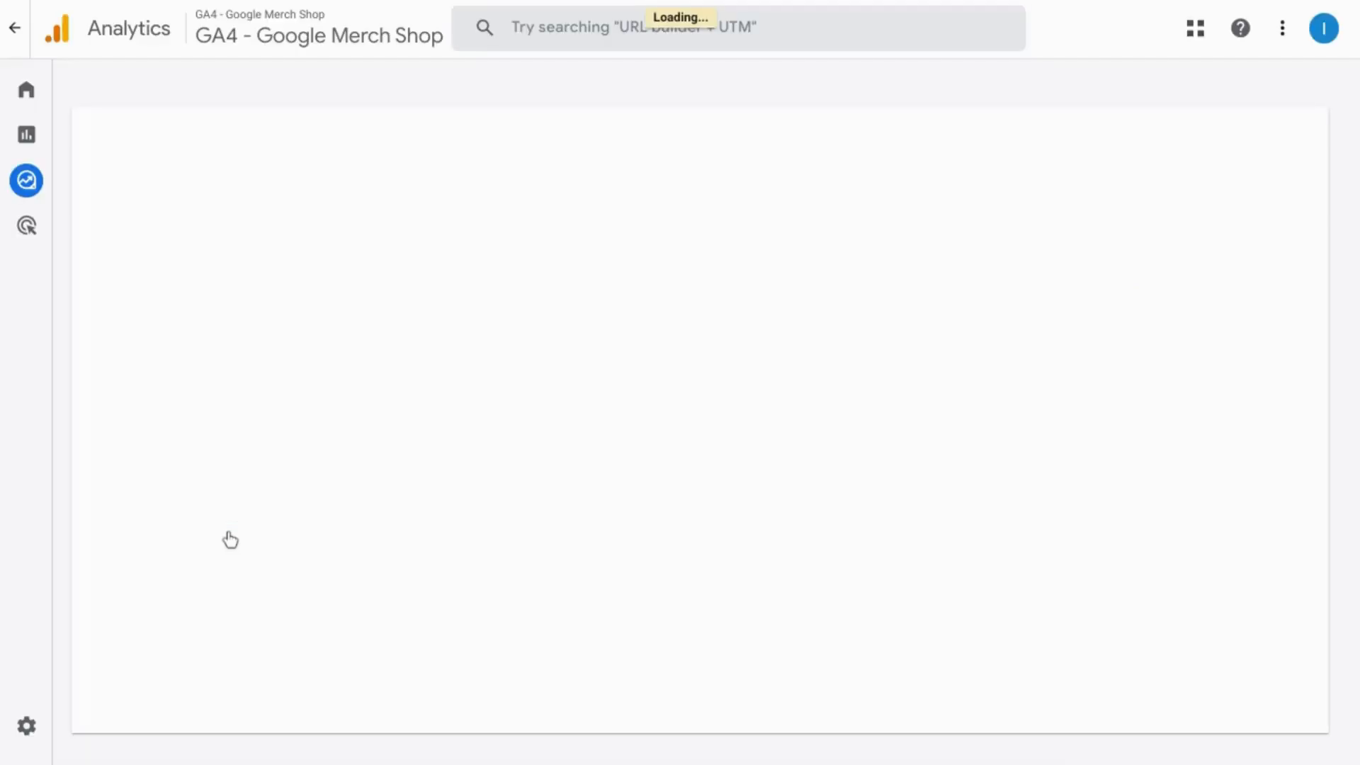
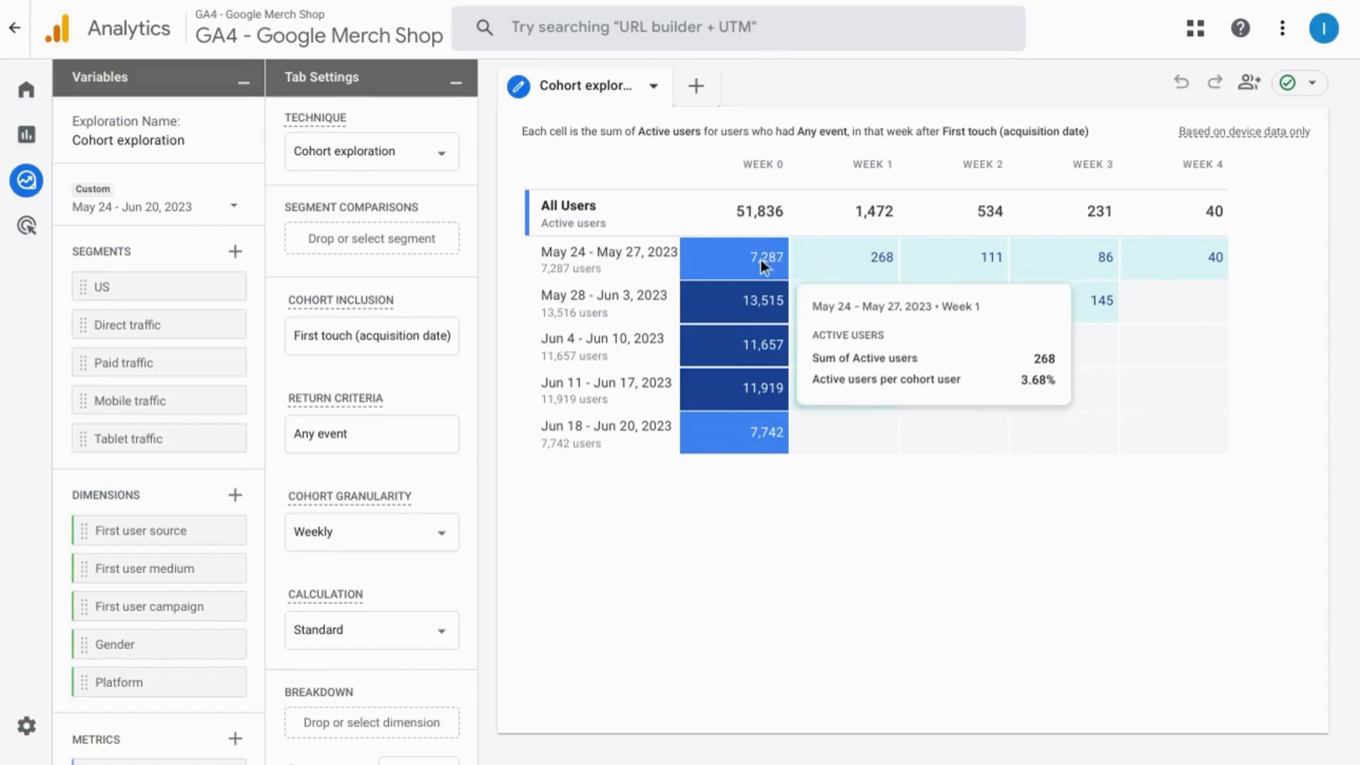
pyautogui.moveTo(735, 255)
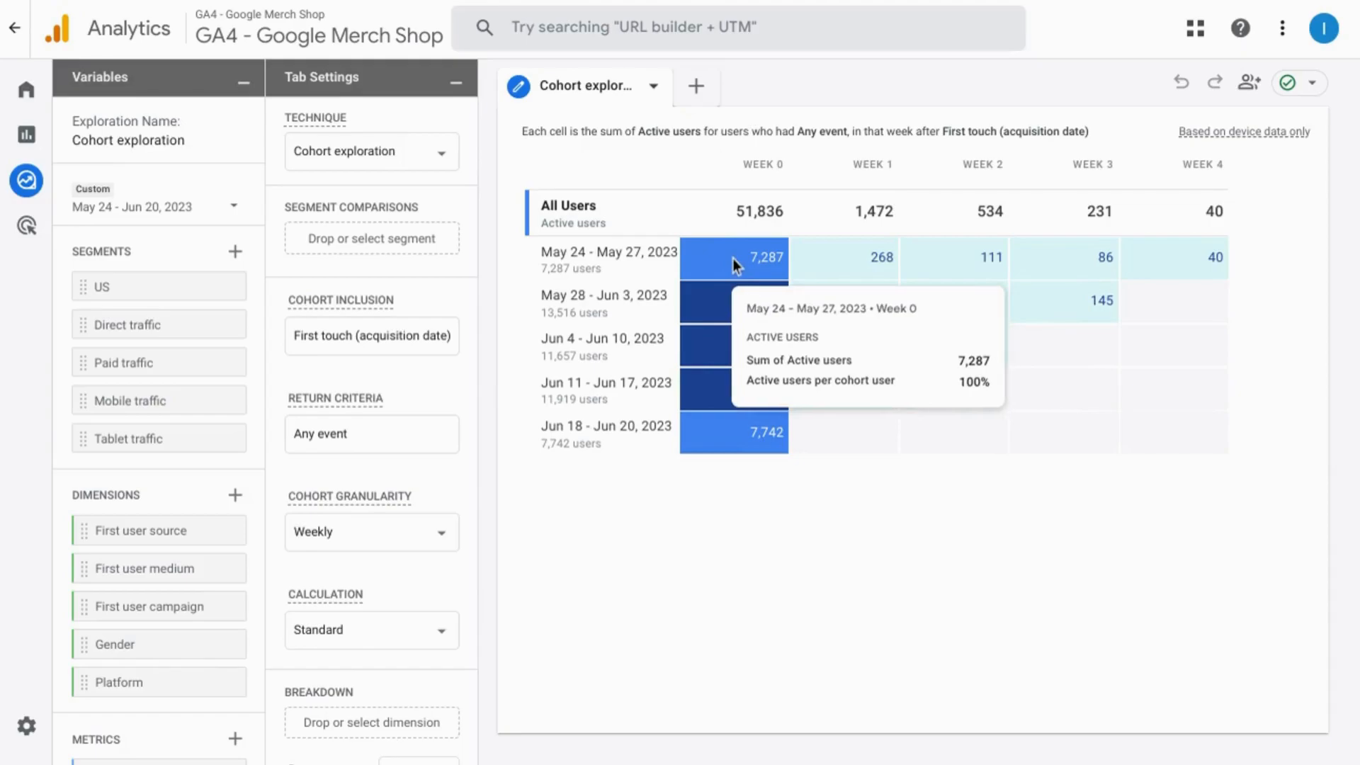
pyautogui.moveTo(827, 259)
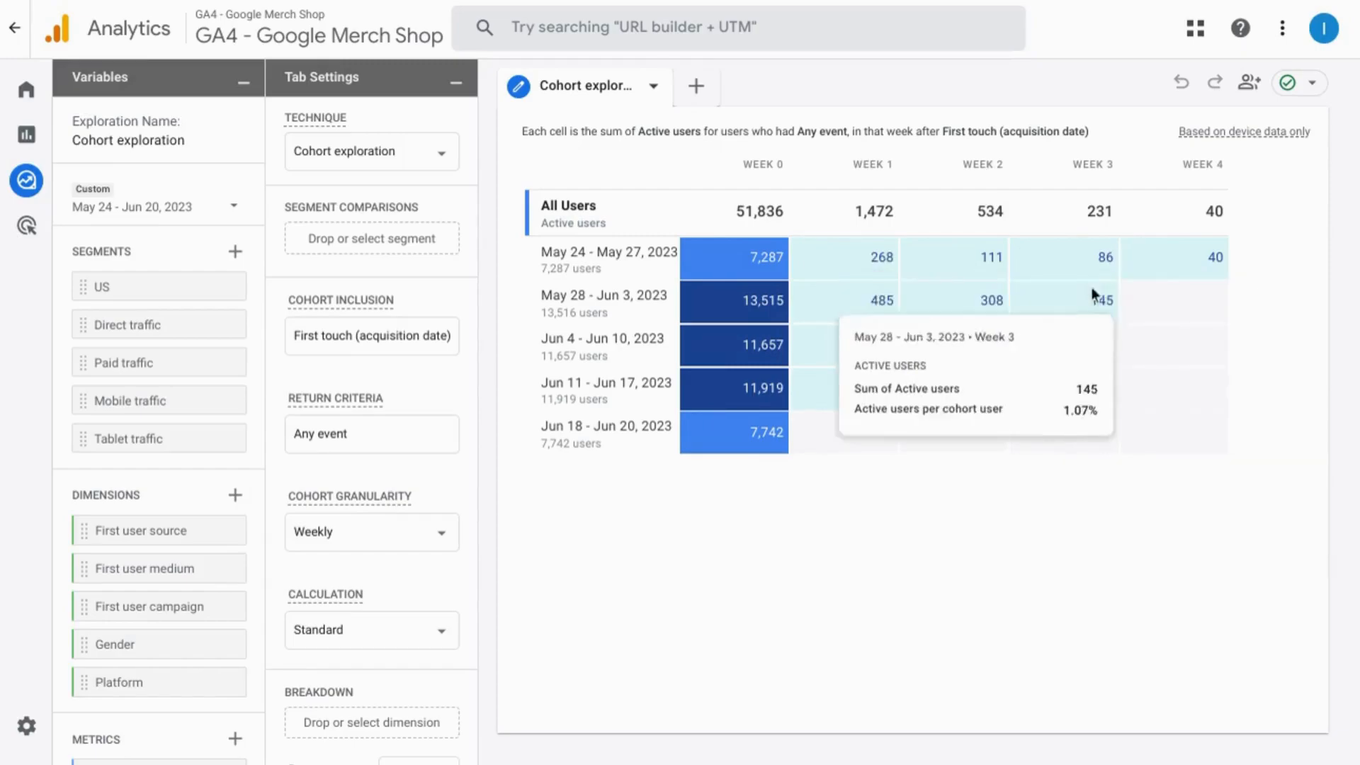
# Step: Set the cohort inclusion criterion to the add_to_cart event
pyautogui.click(385, 341)
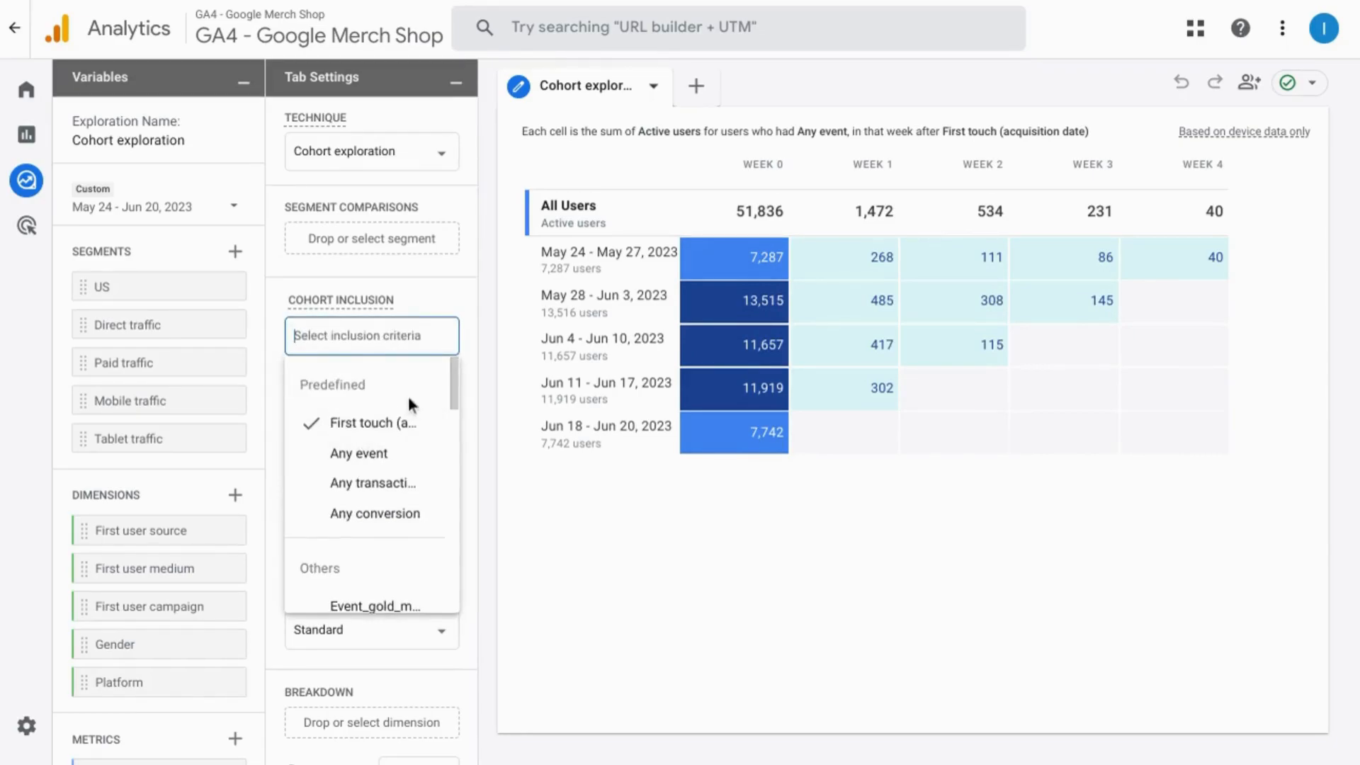
pyautogui.scroll(-3, 406, 389)
pyautogui.scroll(2, 406, 386)
pyautogui.scroll(-2, 406, 385)
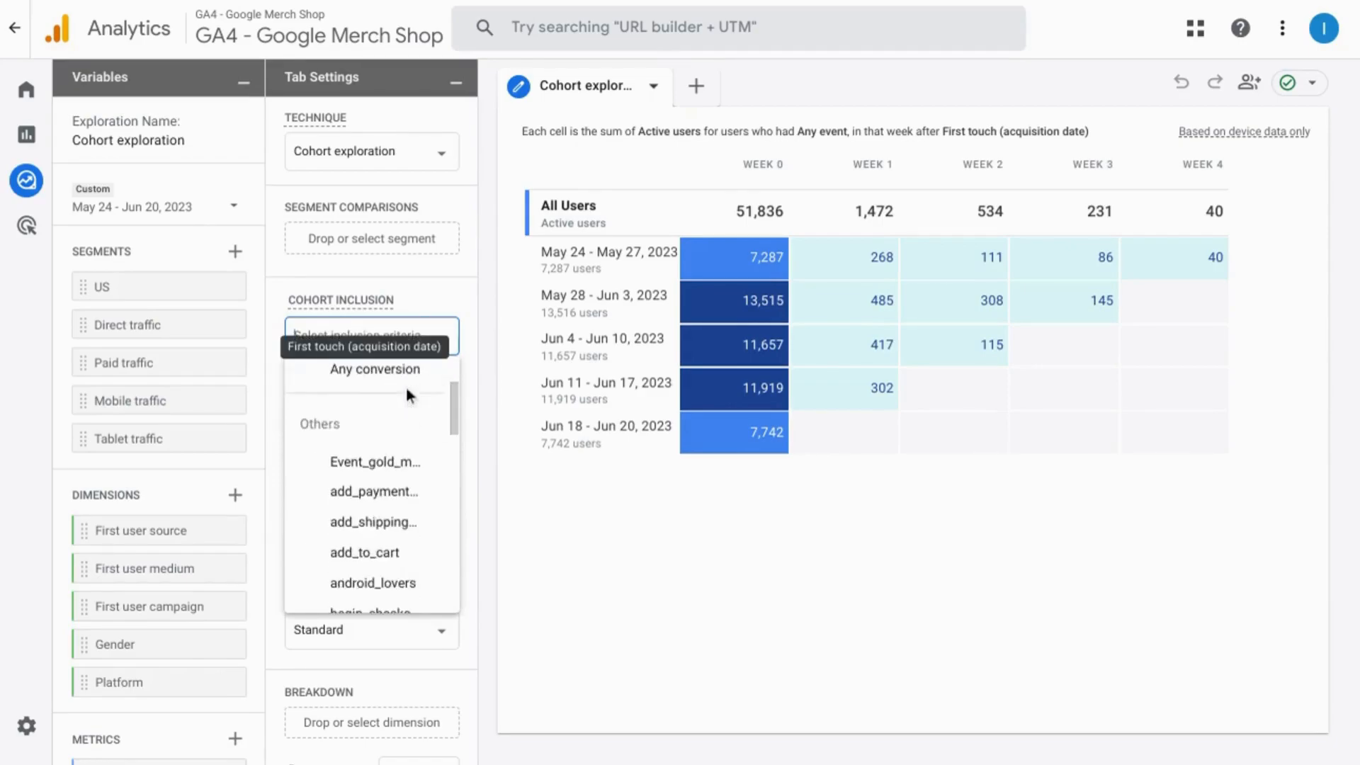
pyautogui.scroll(-10, 406, 387)
pyautogui.scroll(12, 397, 466)
pyautogui.scroll(-3, 393, 471)
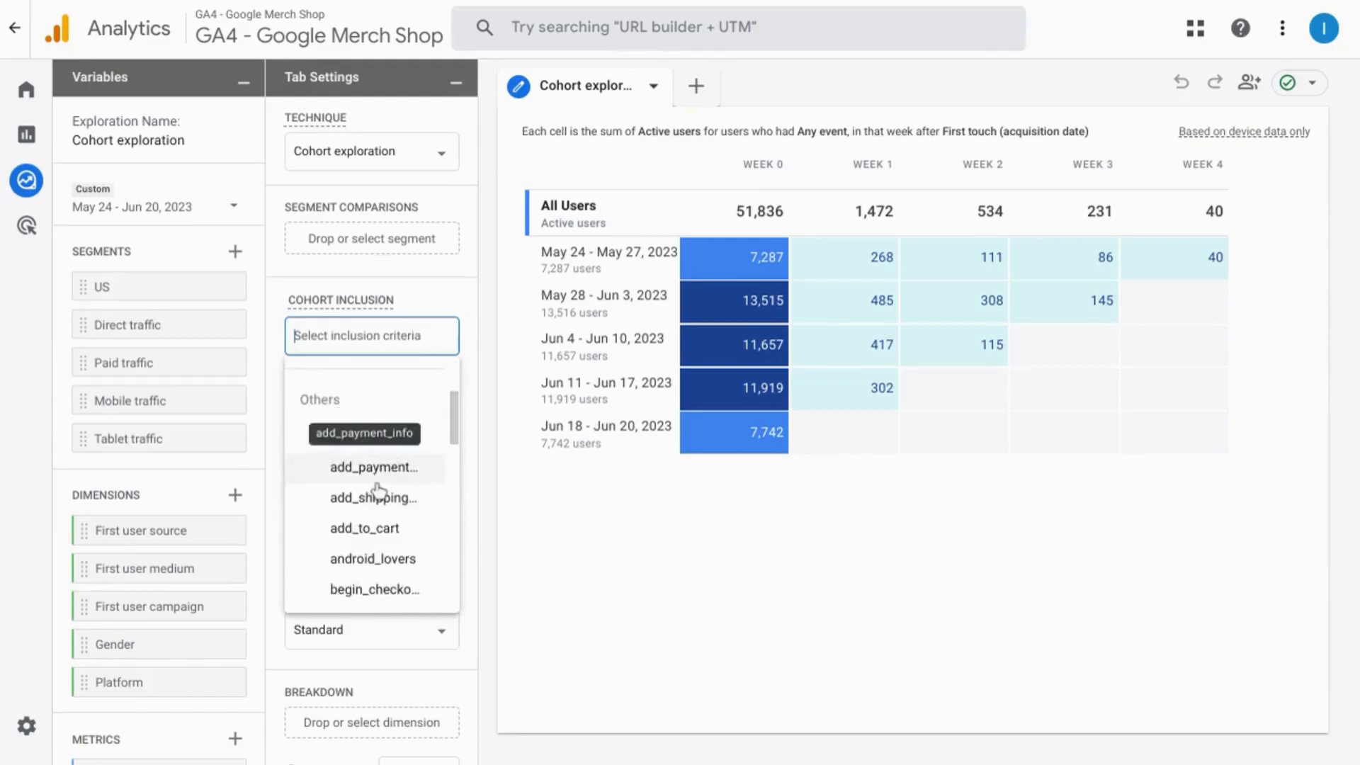
pyautogui.click(373, 531)
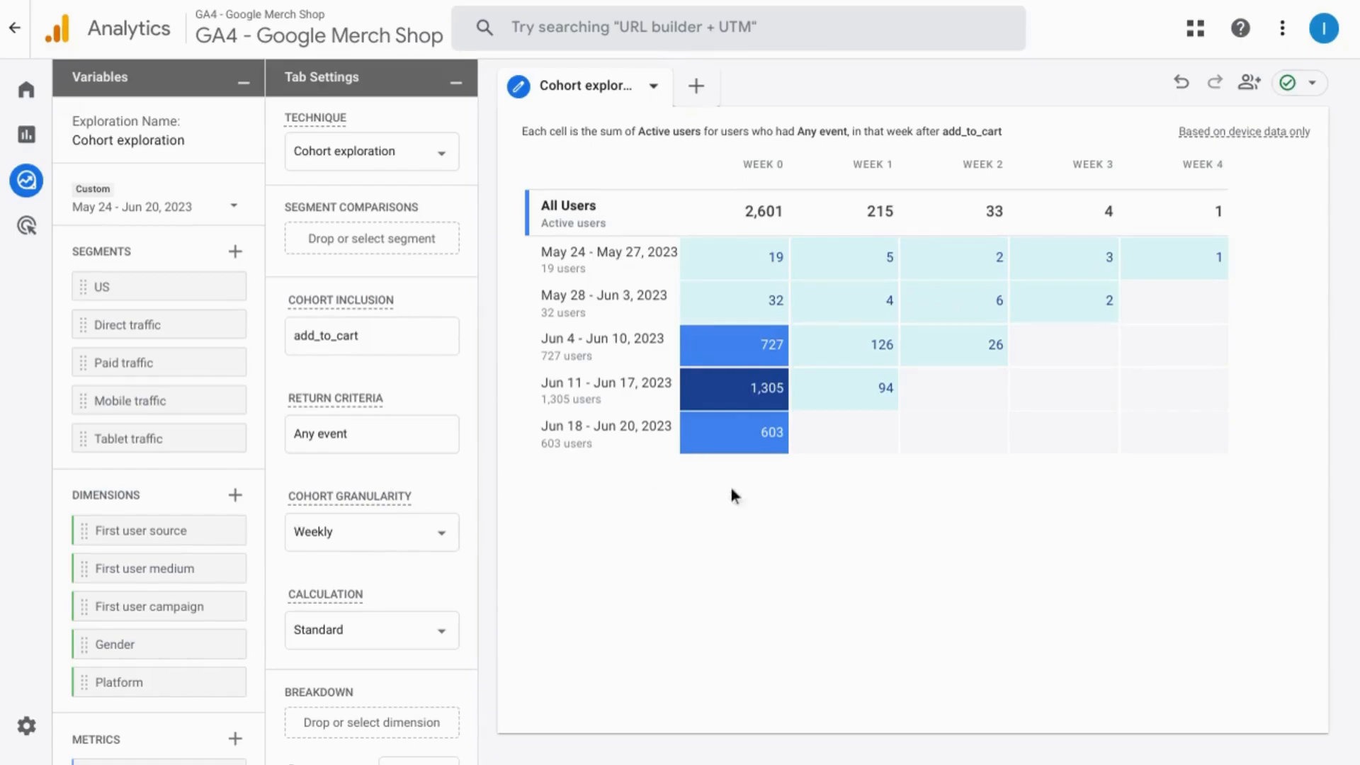
# Step: Set the cohort exploration's return criteria to the add_to_cart event
pyautogui.click(385, 448)
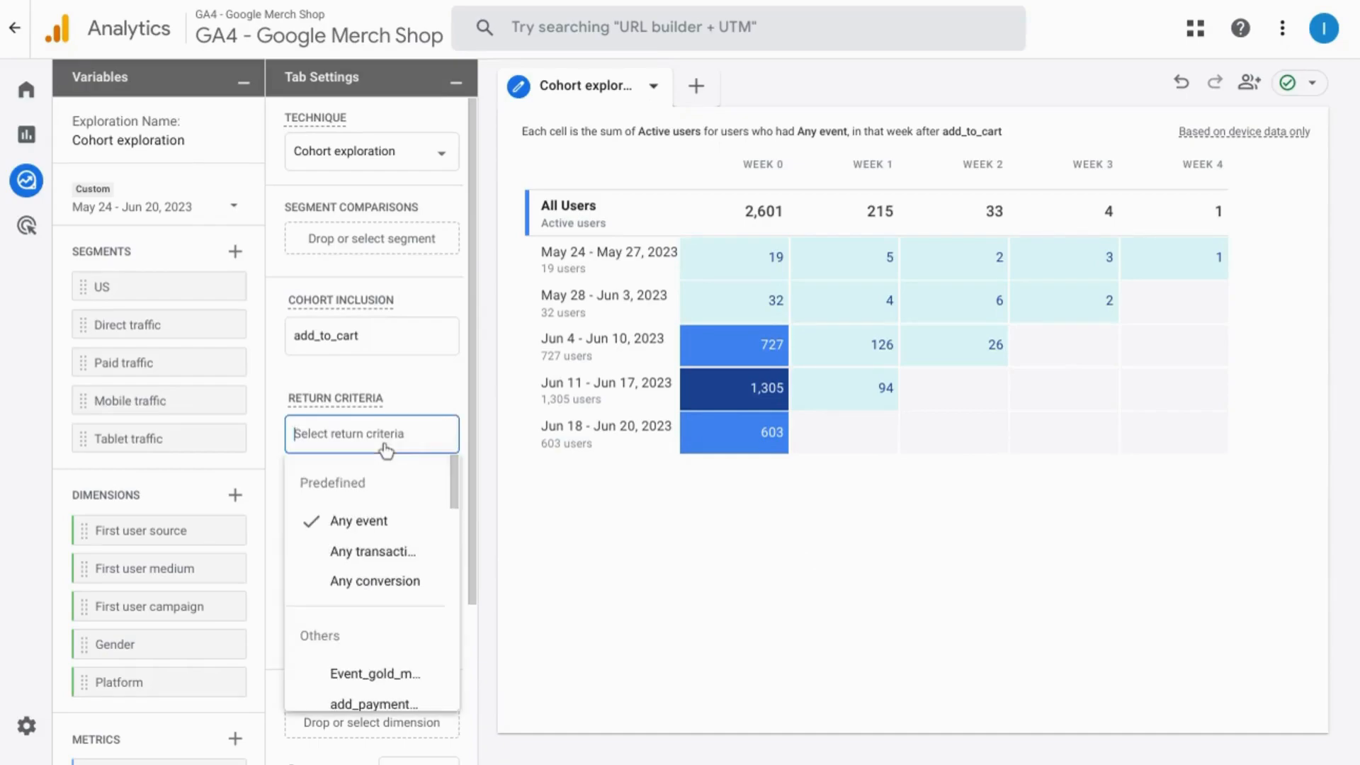
pyautogui.scroll(-2, 390, 526)
pyautogui.scroll(-3, 389, 526)
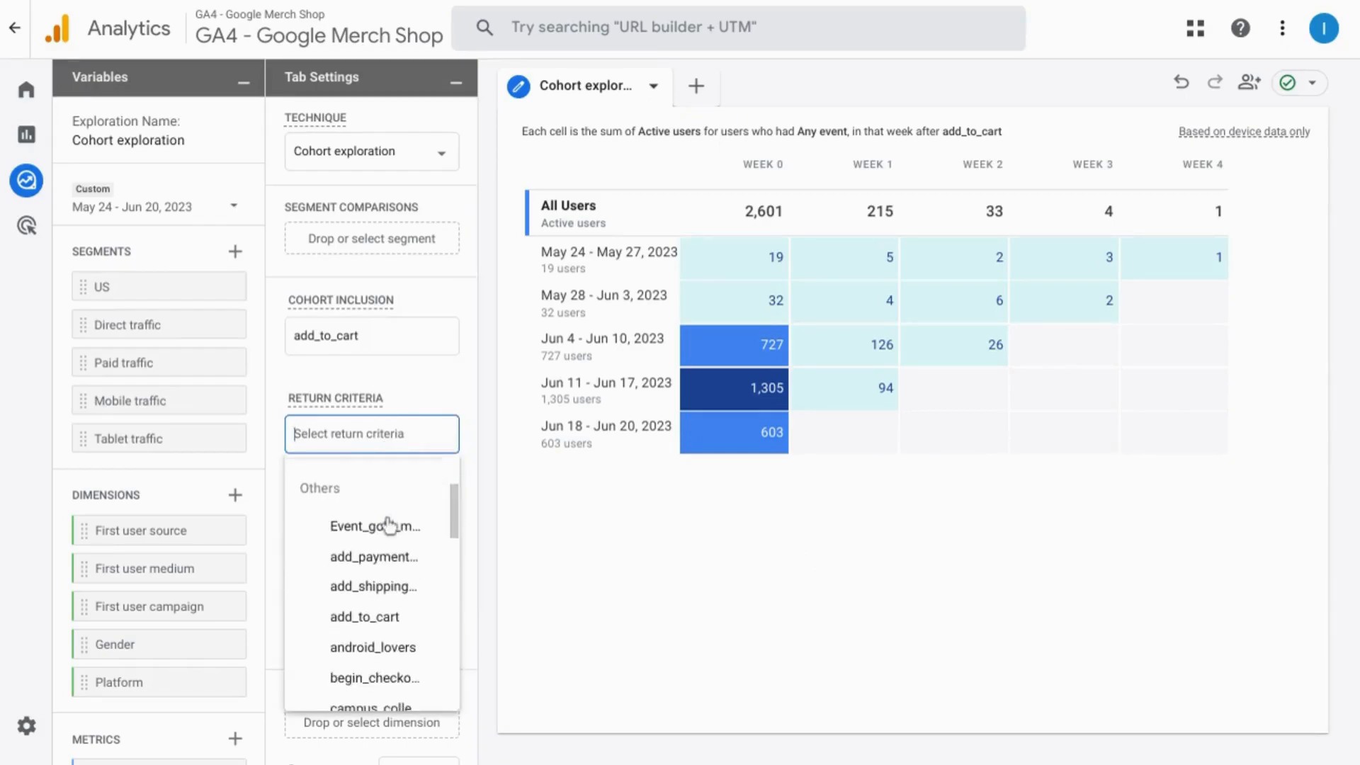
pyautogui.scroll(1, 388, 510)
pyautogui.scroll(-3, 393, 567)
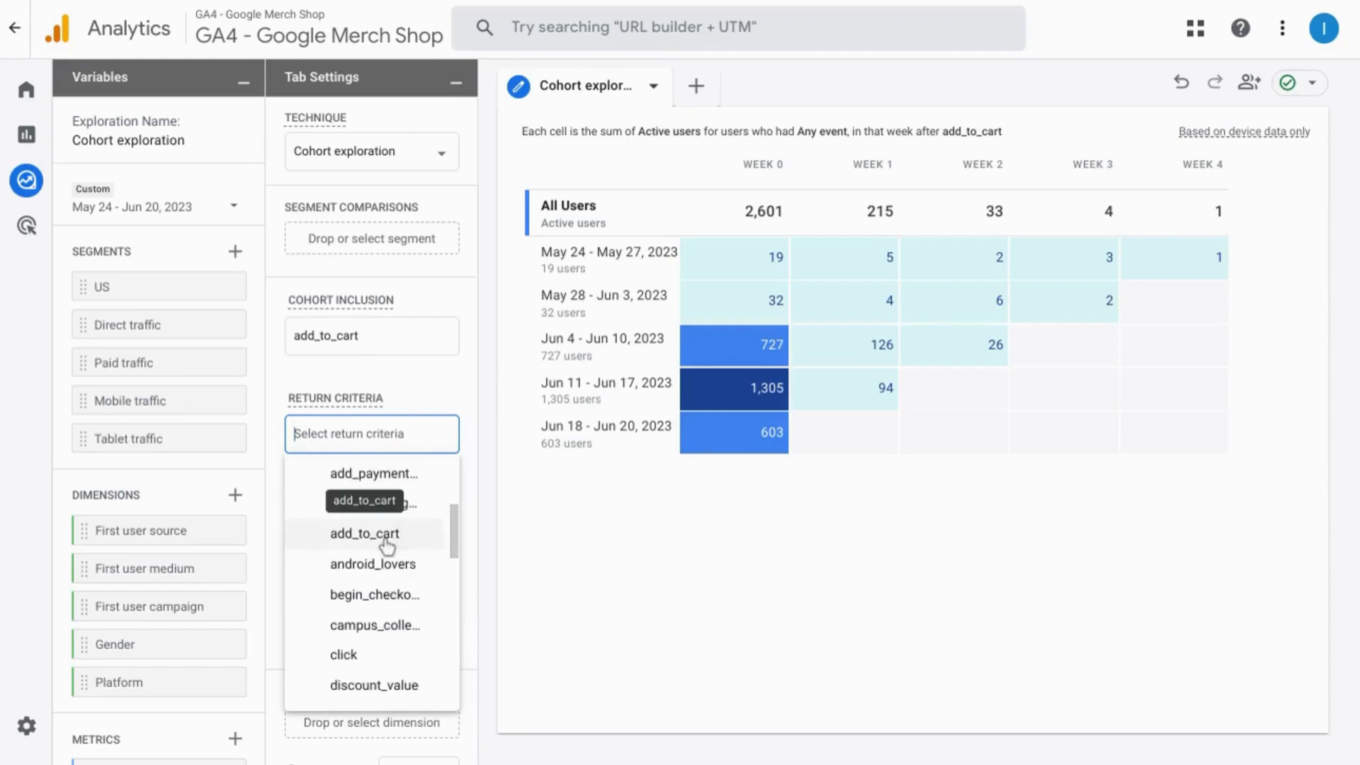
pyautogui.click(402, 531)
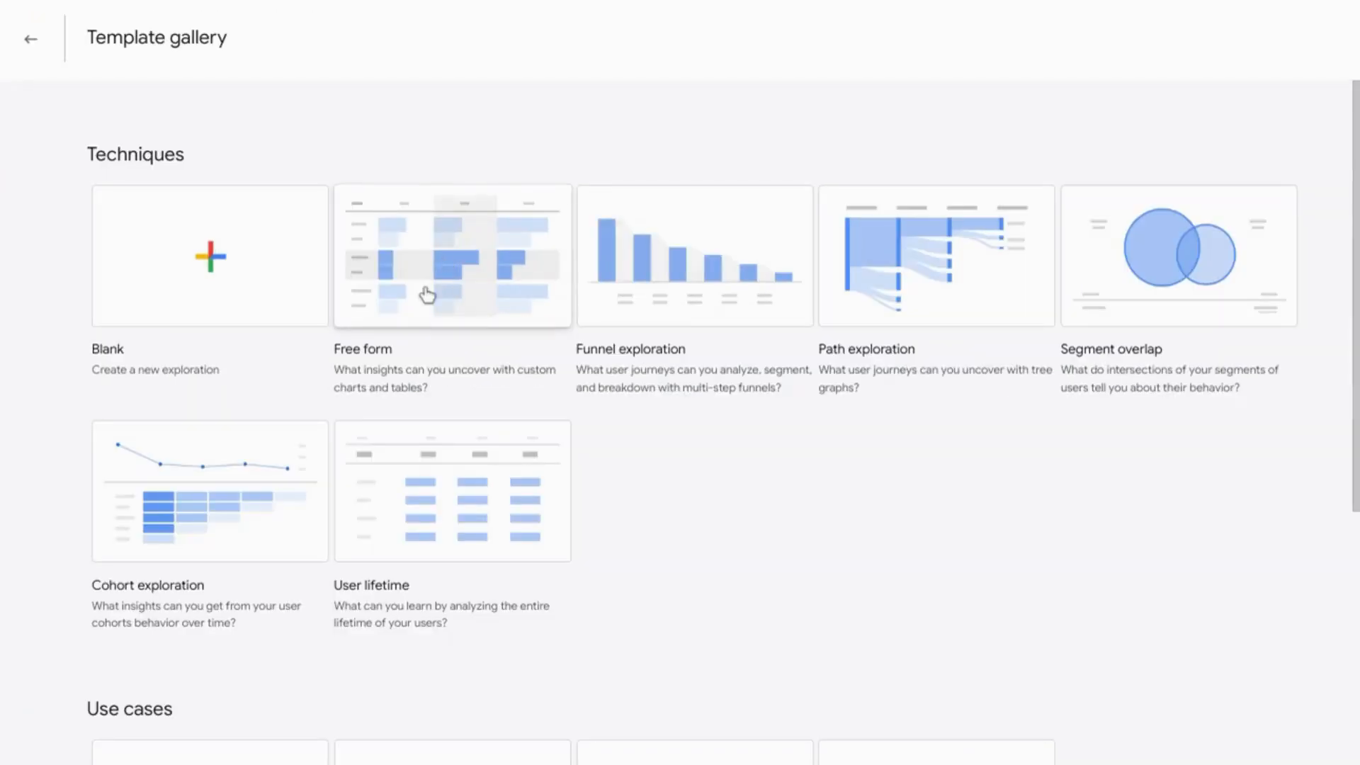
# Step: Start a User lifetime exploration and examine its lifetime metrics by first user medium
pyautogui.click(437, 512)
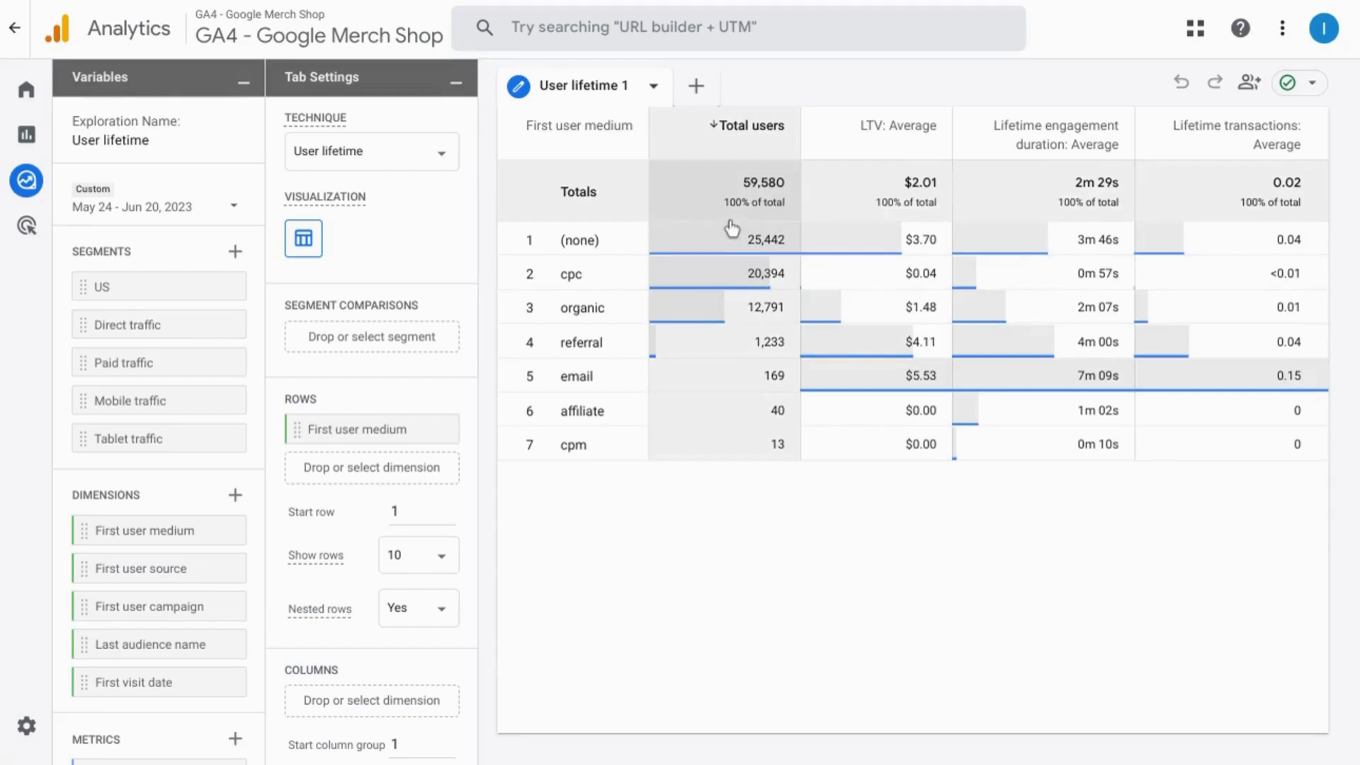
pyautogui.moveTo(858, 131)
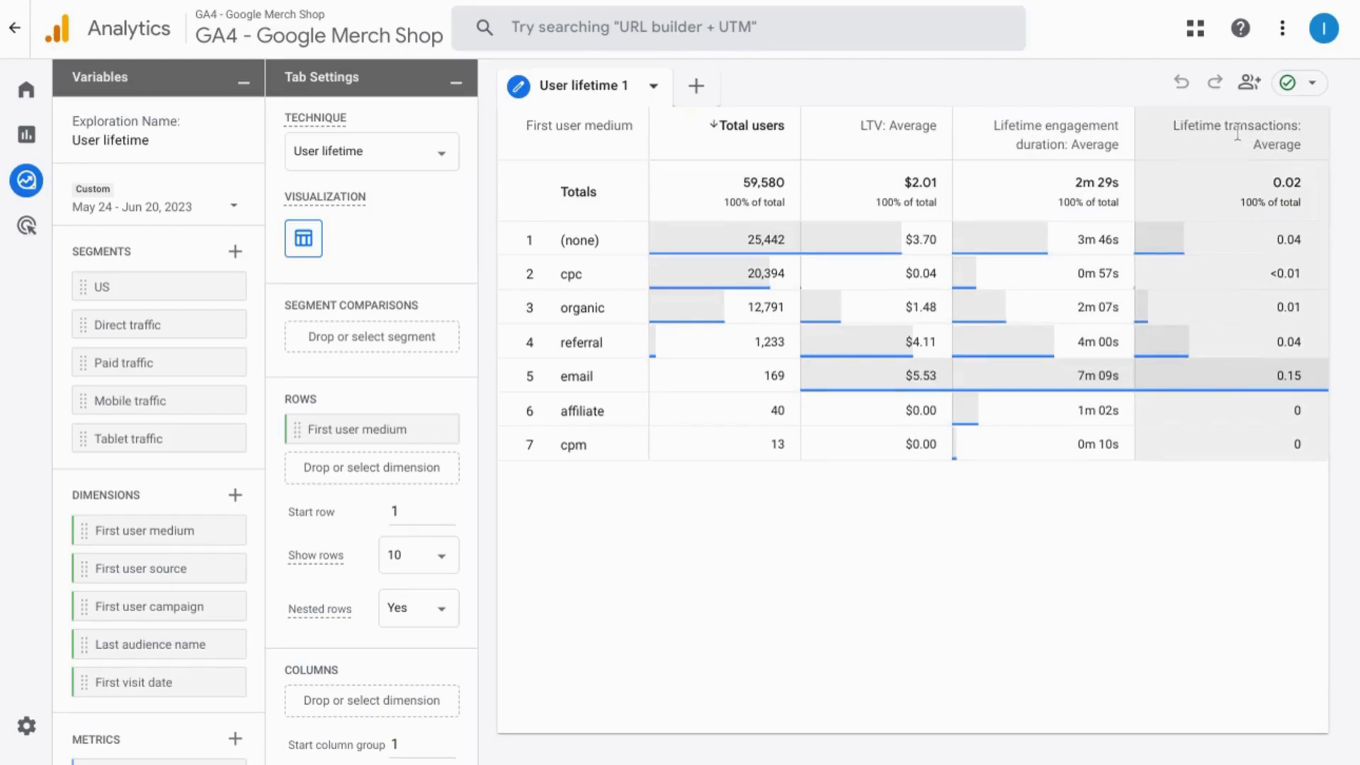
# Step: Look through the template gallery's techniques, use cases and industries templates
pyautogui.scroll(-2, 173, 402)
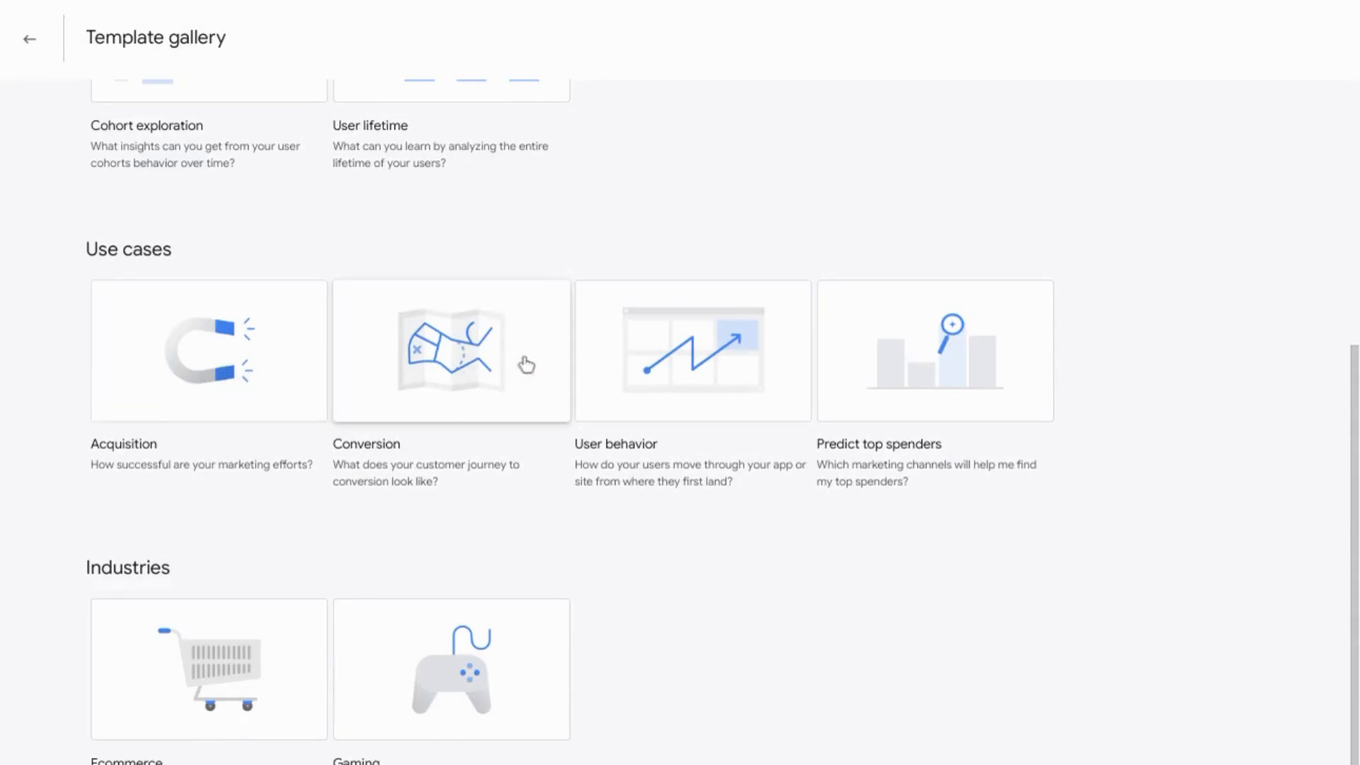
pyautogui.scroll(-1, 328, 512)
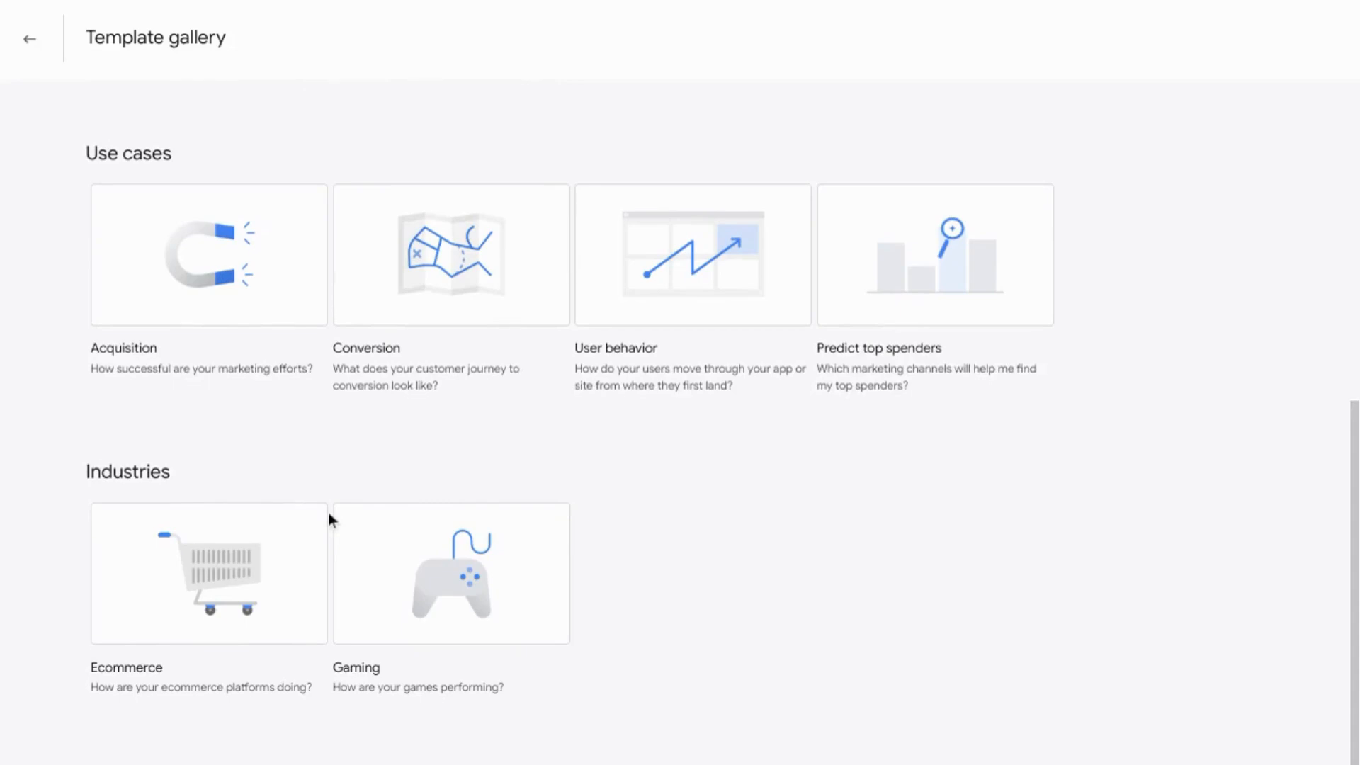
pyautogui.scroll(5, 329, 512)
pyautogui.scroll(1, 328, 512)
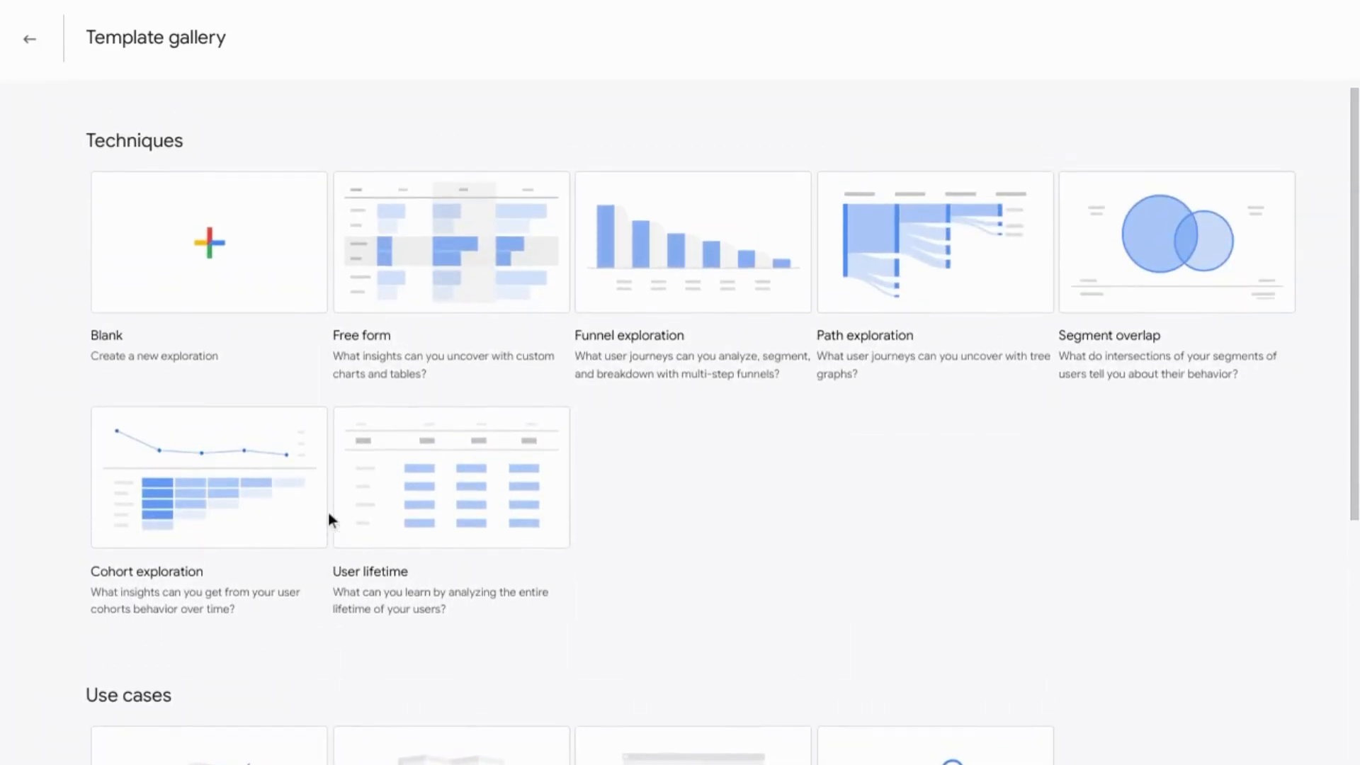
pyautogui.scroll(-5, 609, 473)
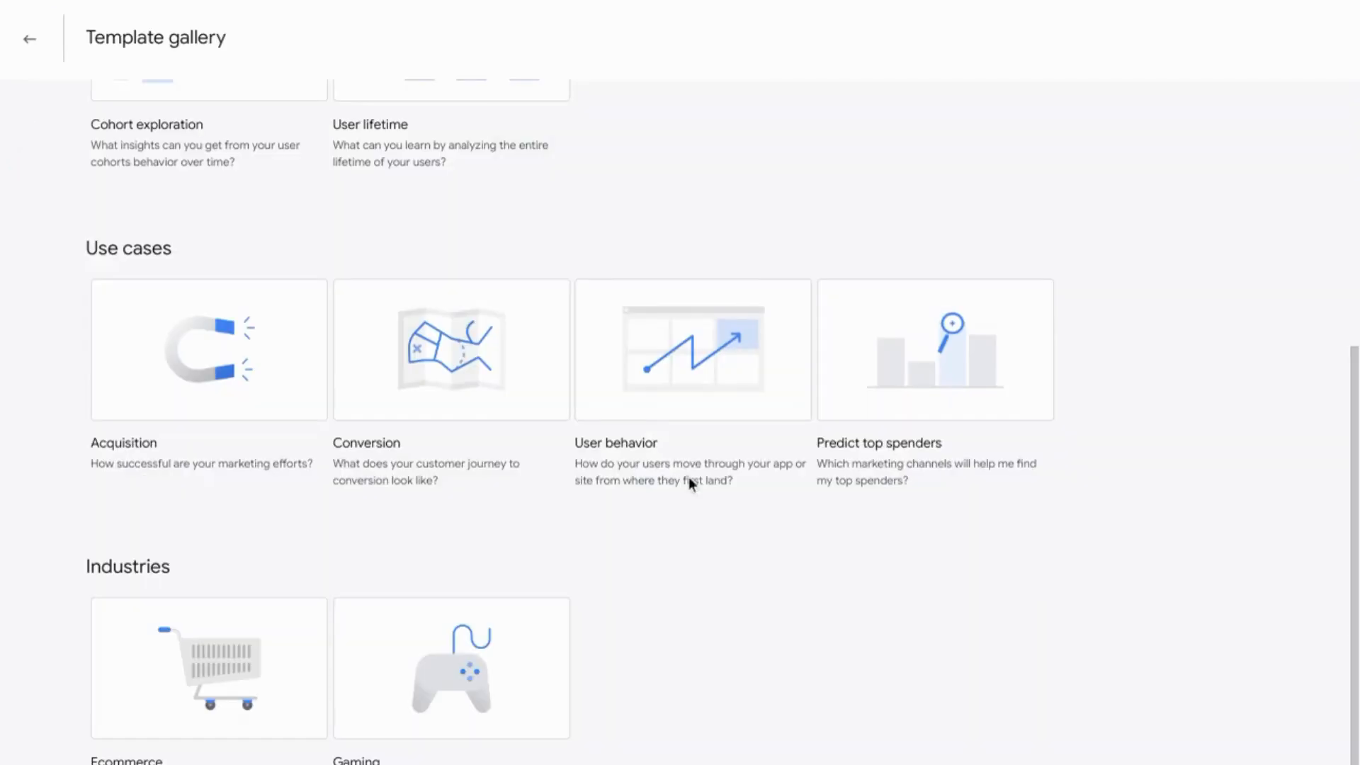
pyautogui.scroll(-2, 689, 477)
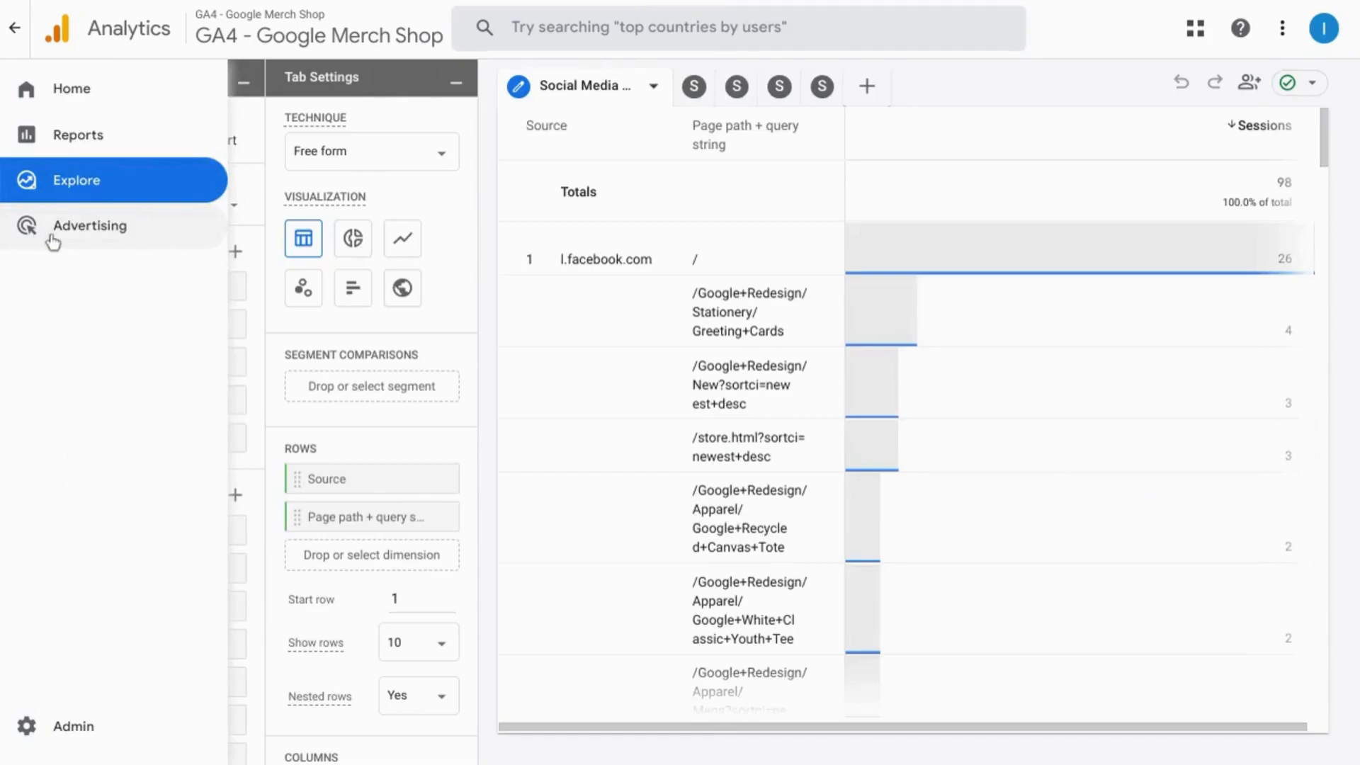
# Step: Open the Advertising snapshot and examine its conversion events selector and conversions by default channel group
pyautogui.click(57, 242)
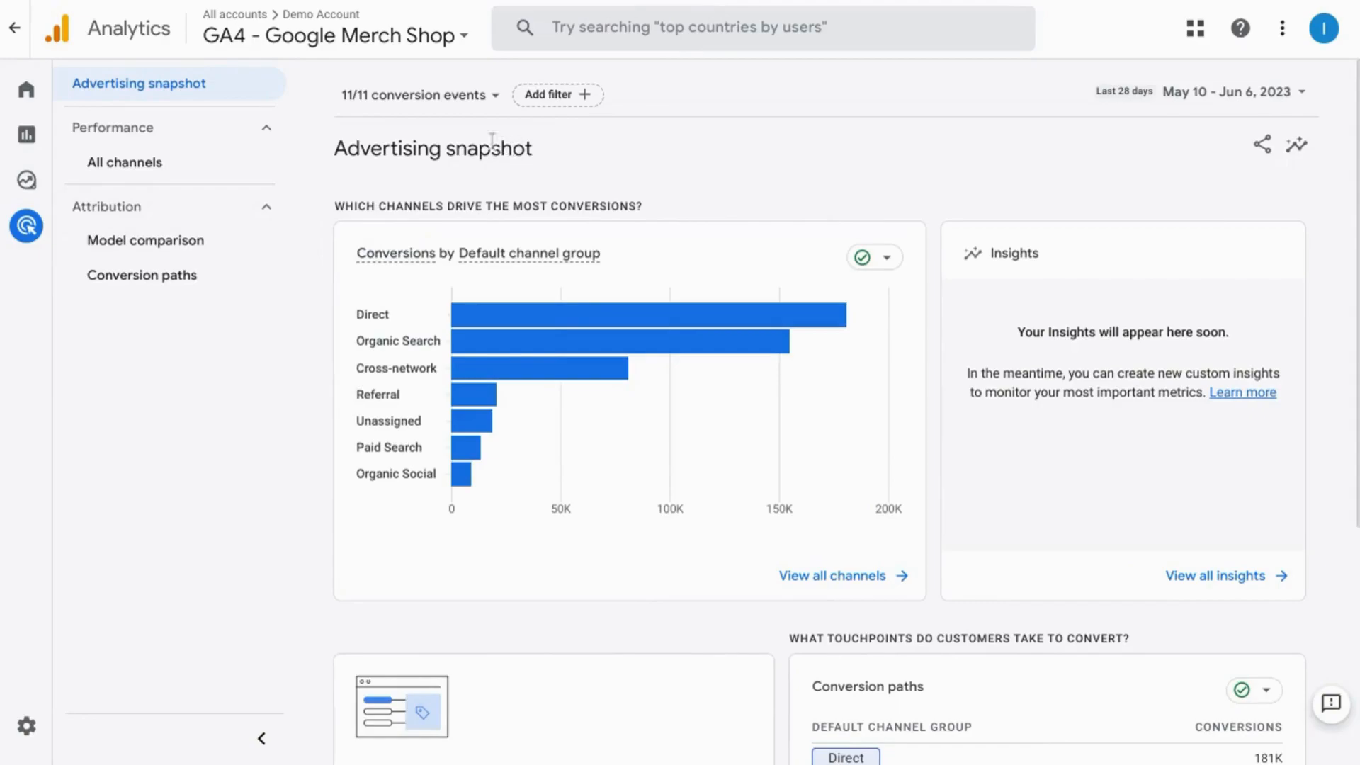
pyautogui.click(427, 100)
pyautogui.click(428, 99)
pyautogui.moveTo(398, 338)
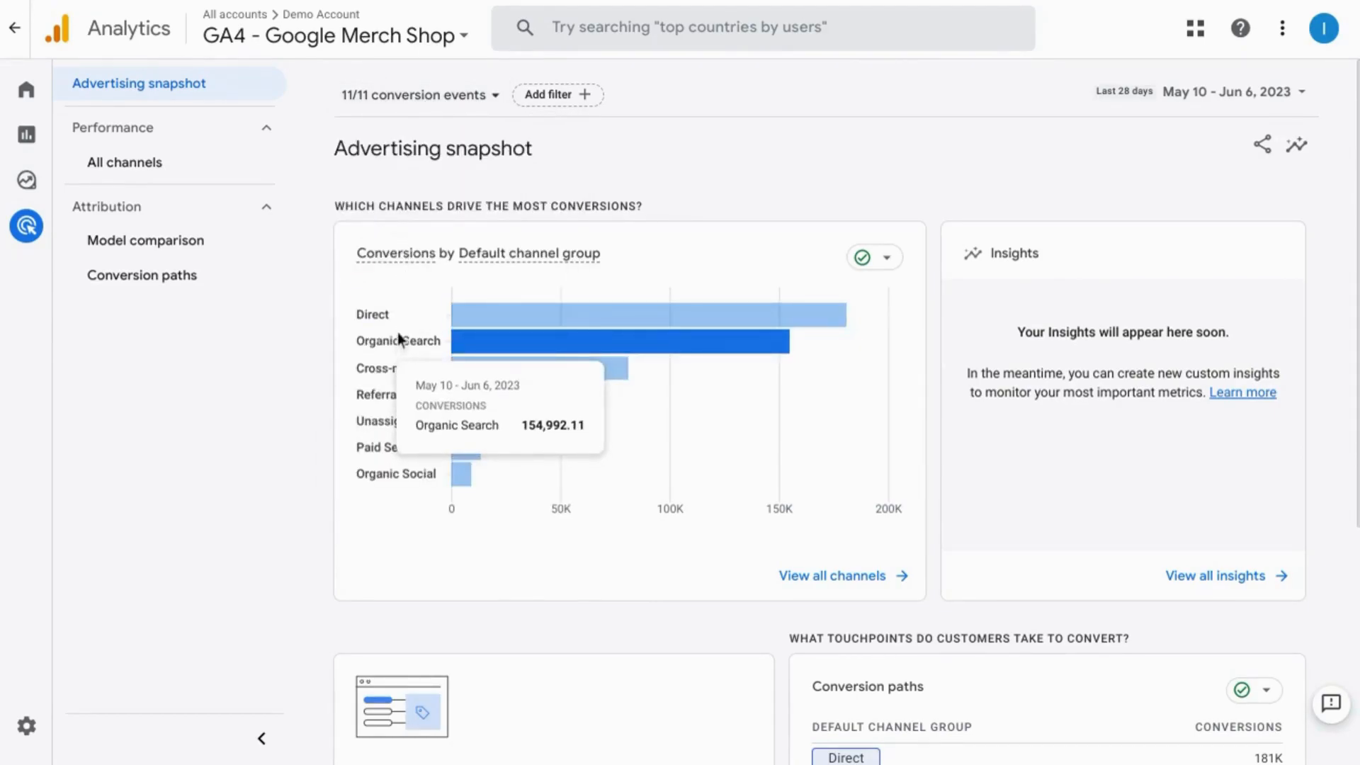
pyautogui.moveTo(368, 480)
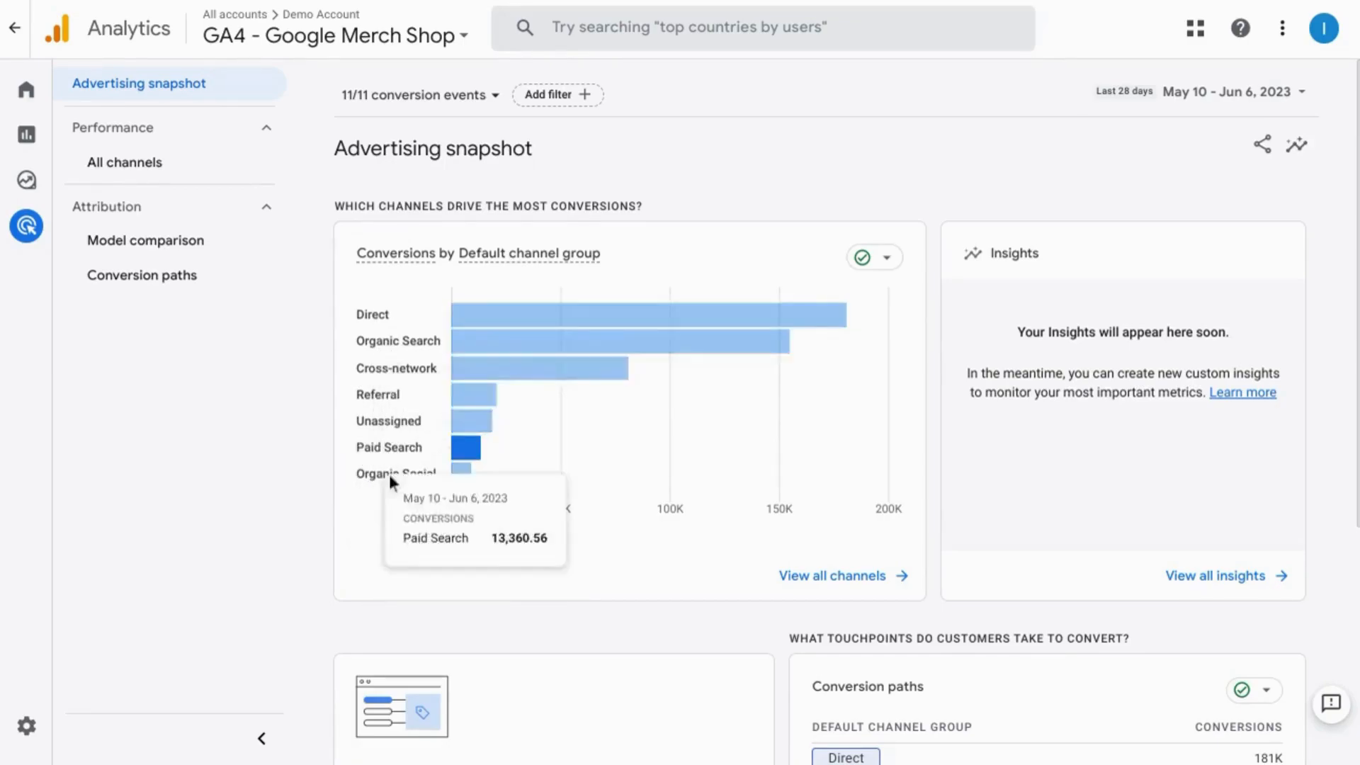
# Step: Examine the Conversion paths card in the Advertising snapshot to see the touchpoints customers take to convert
pyautogui.scroll(-3, 1027, 415)
pyautogui.scroll(-1, 1027, 415)
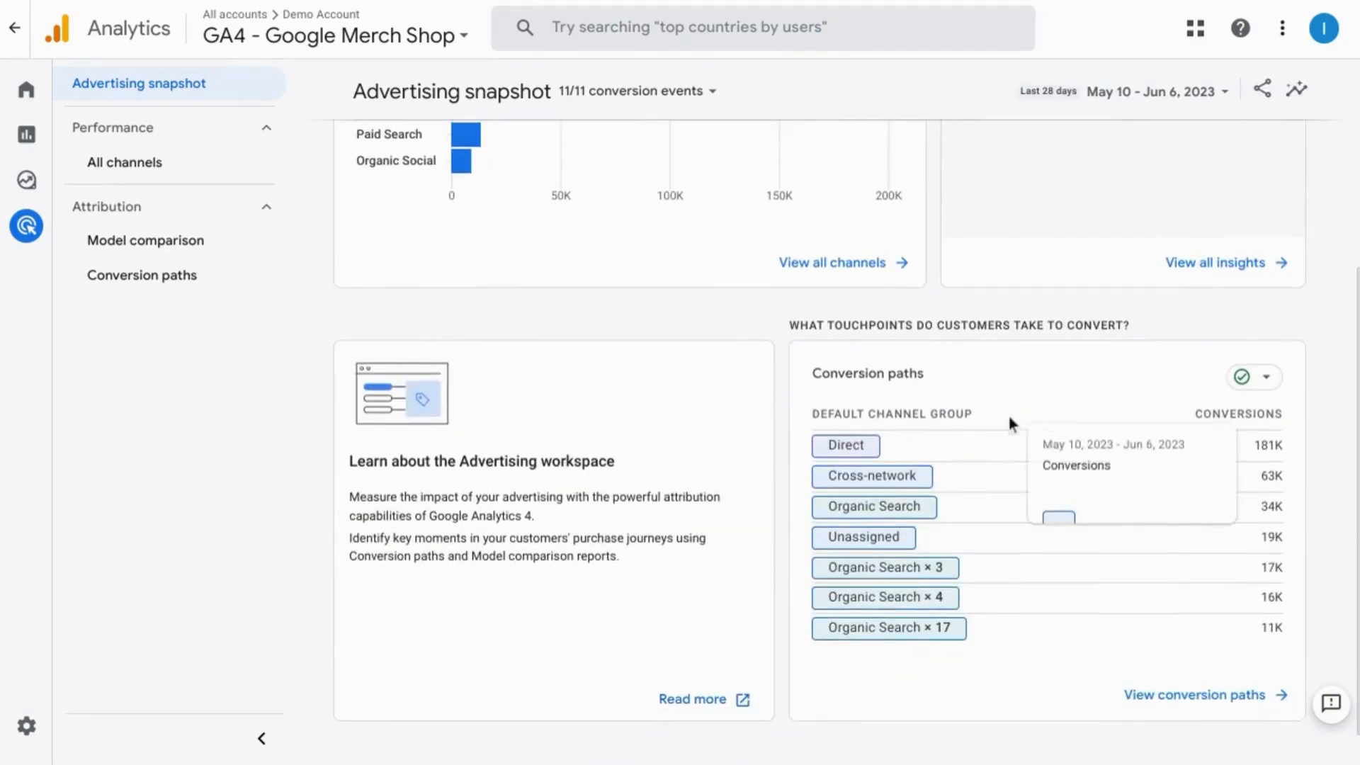
pyautogui.scroll(-1, 783, 333)
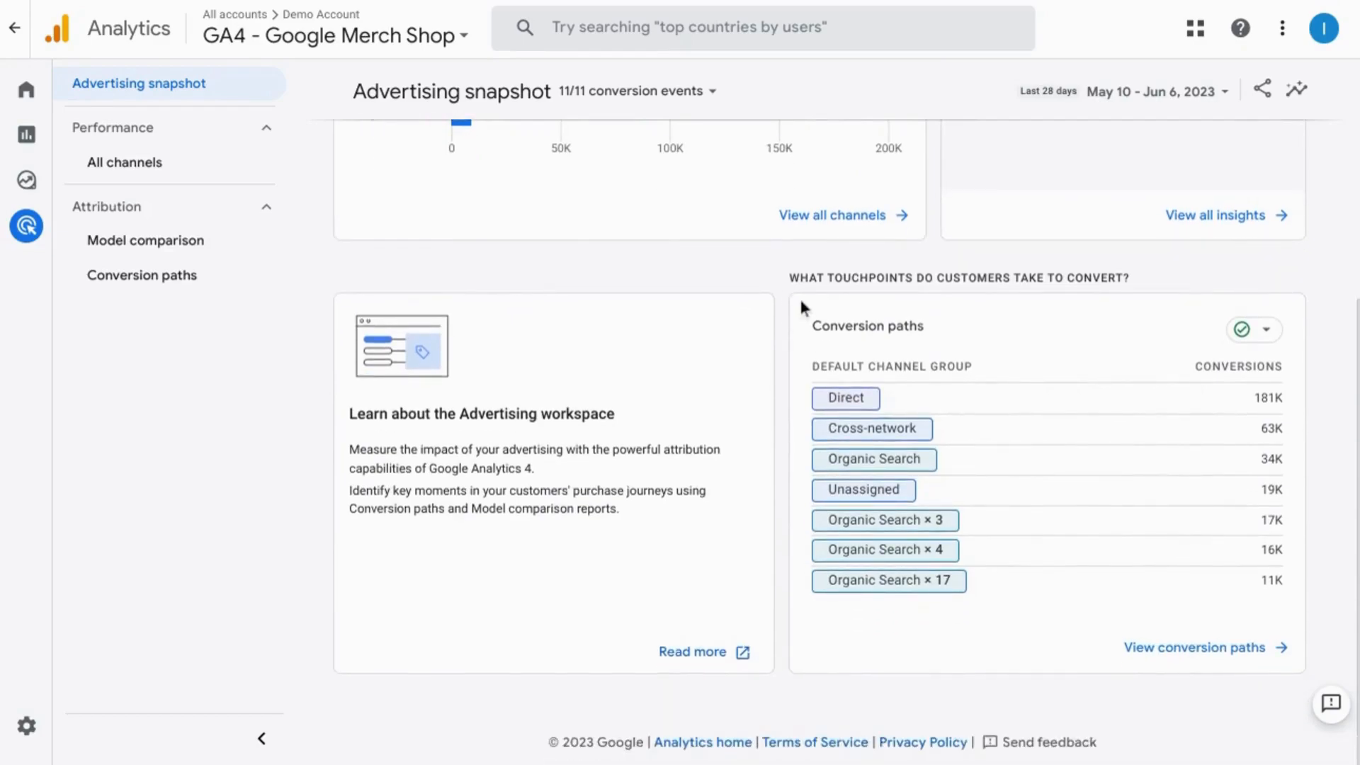
# Step: Open the All channels performance report and examine its table's primary and secondary dimension options and its cost and revenue metrics
pyautogui.moveTo(1038, 458)
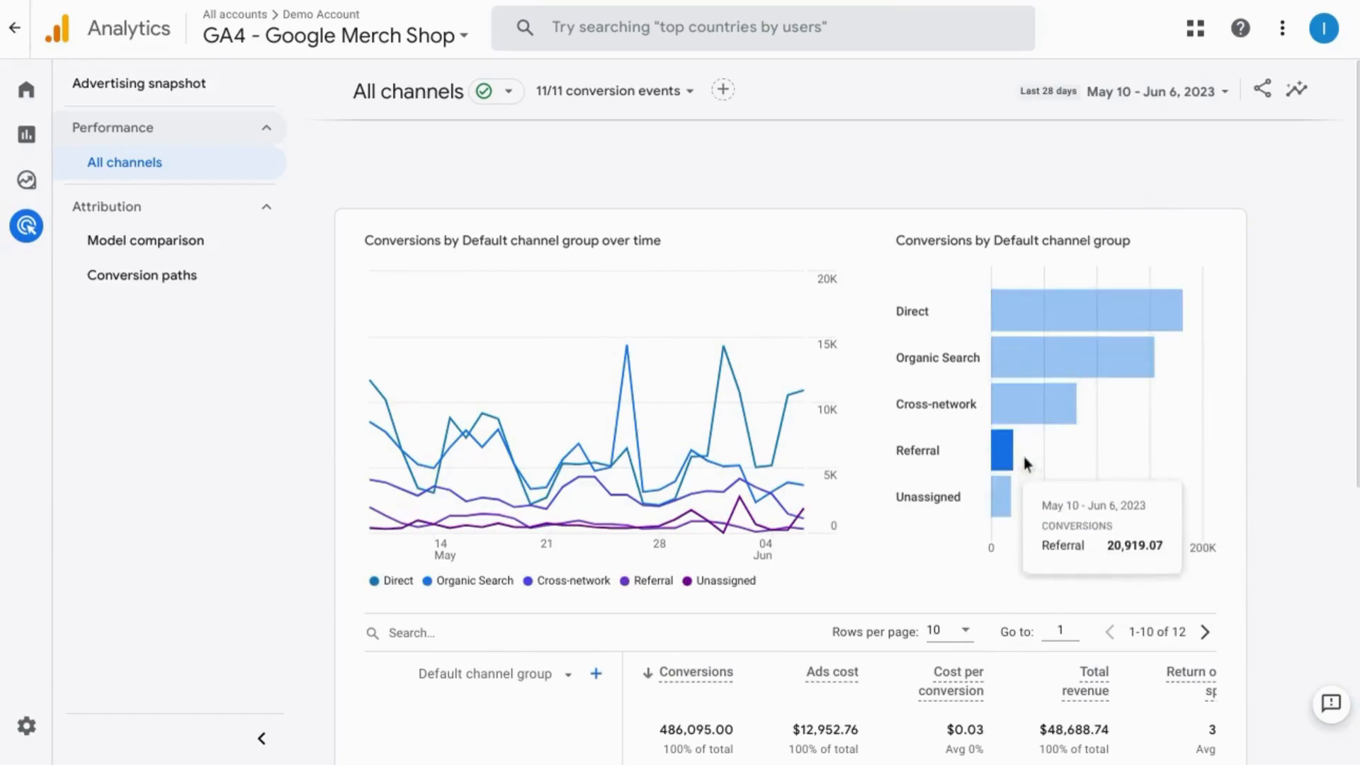
pyautogui.scroll(-5, 1031, 498)
pyautogui.scroll(-1, 1031, 499)
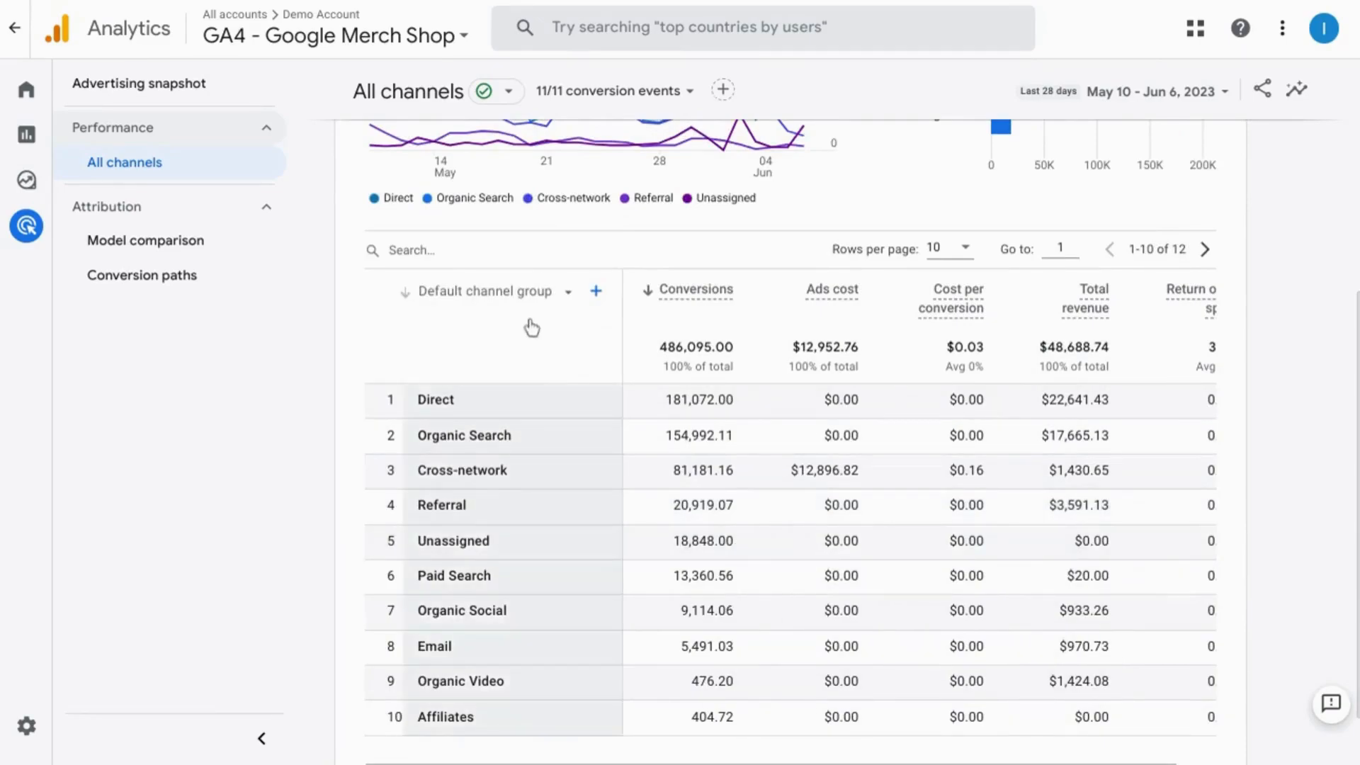
pyautogui.click(566, 293)
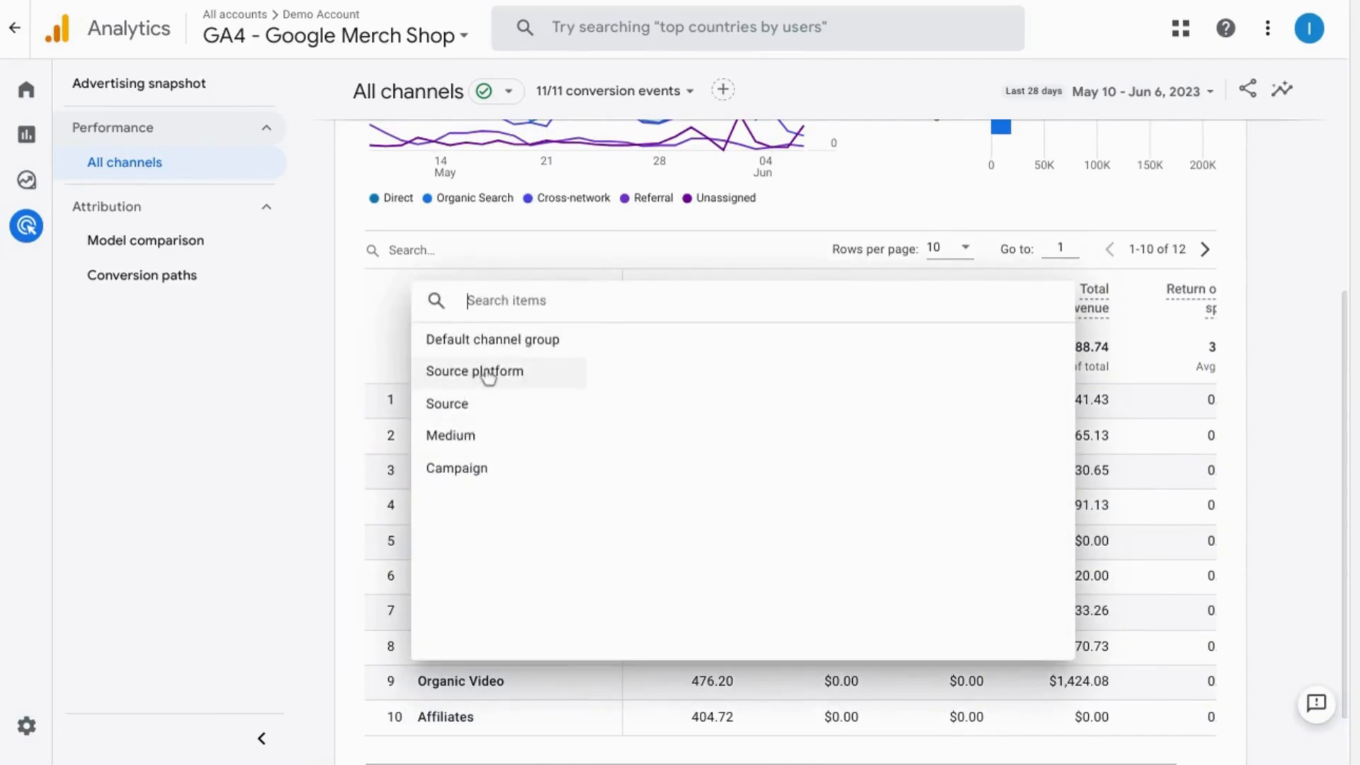
pyautogui.click(353, 341)
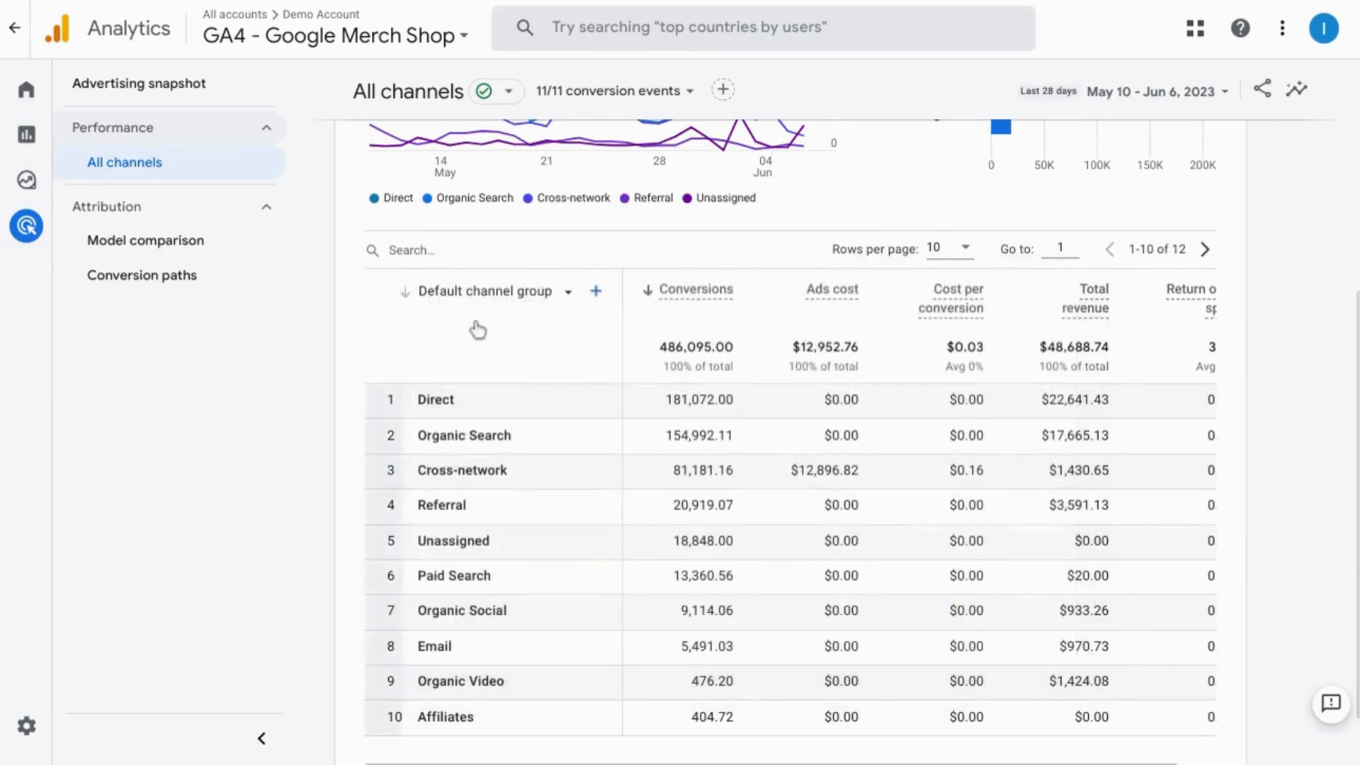
pyautogui.click(597, 293)
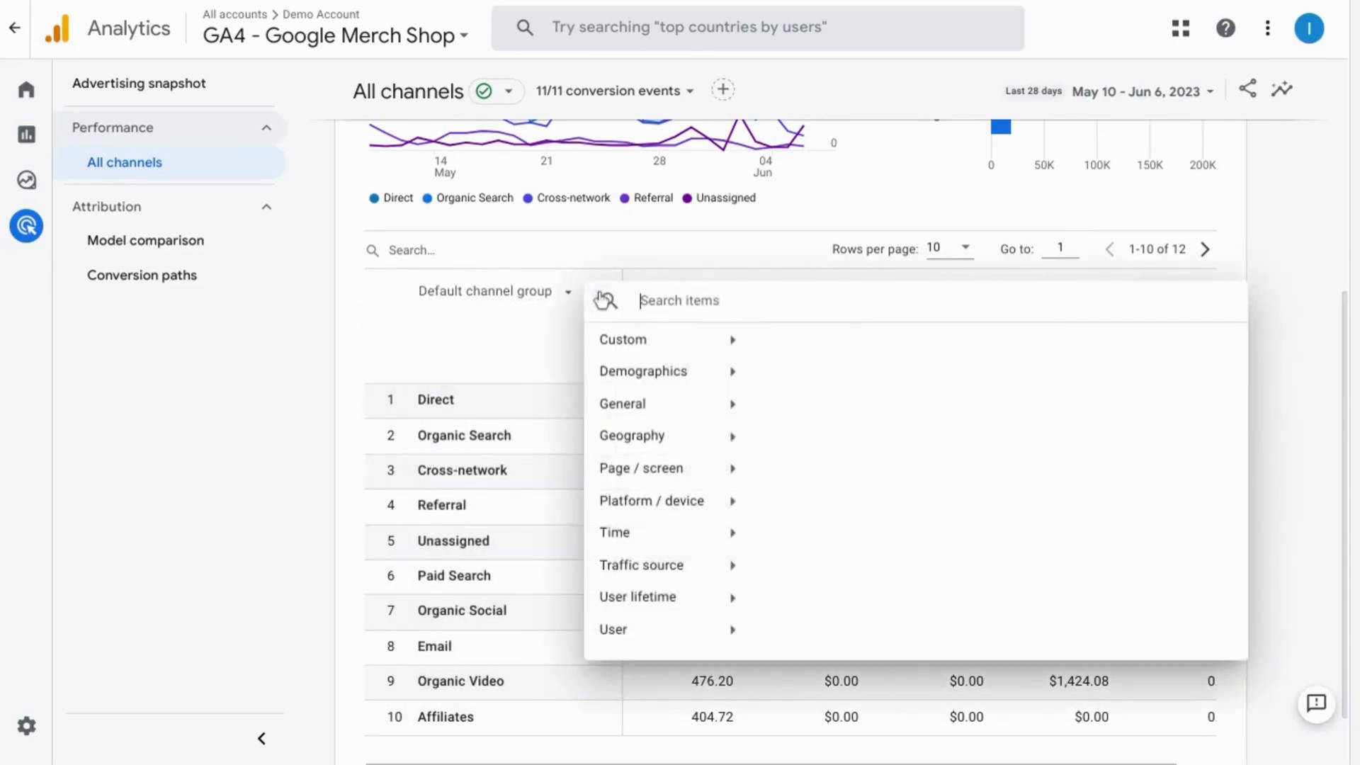
pyautogui.click(488, 358)
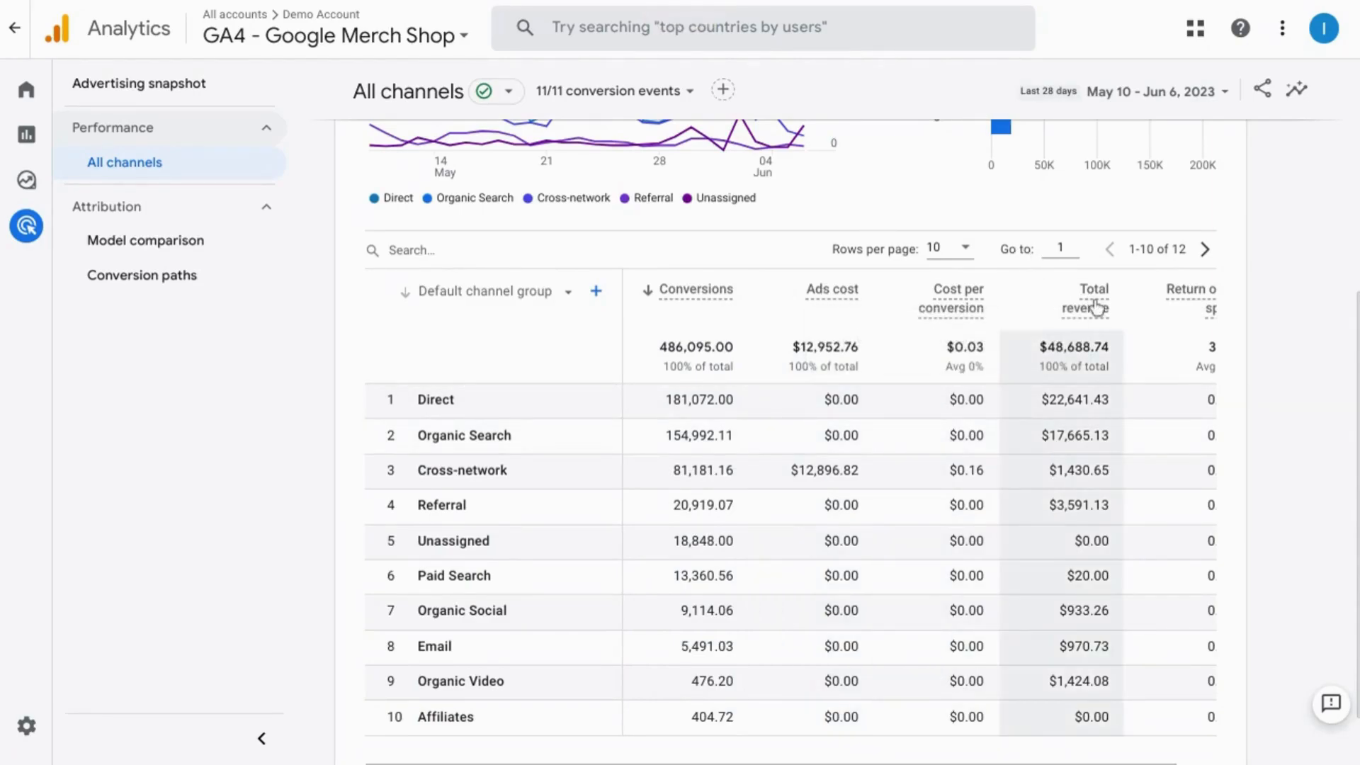
pyautogui.hscroll(2, 1119, 386)
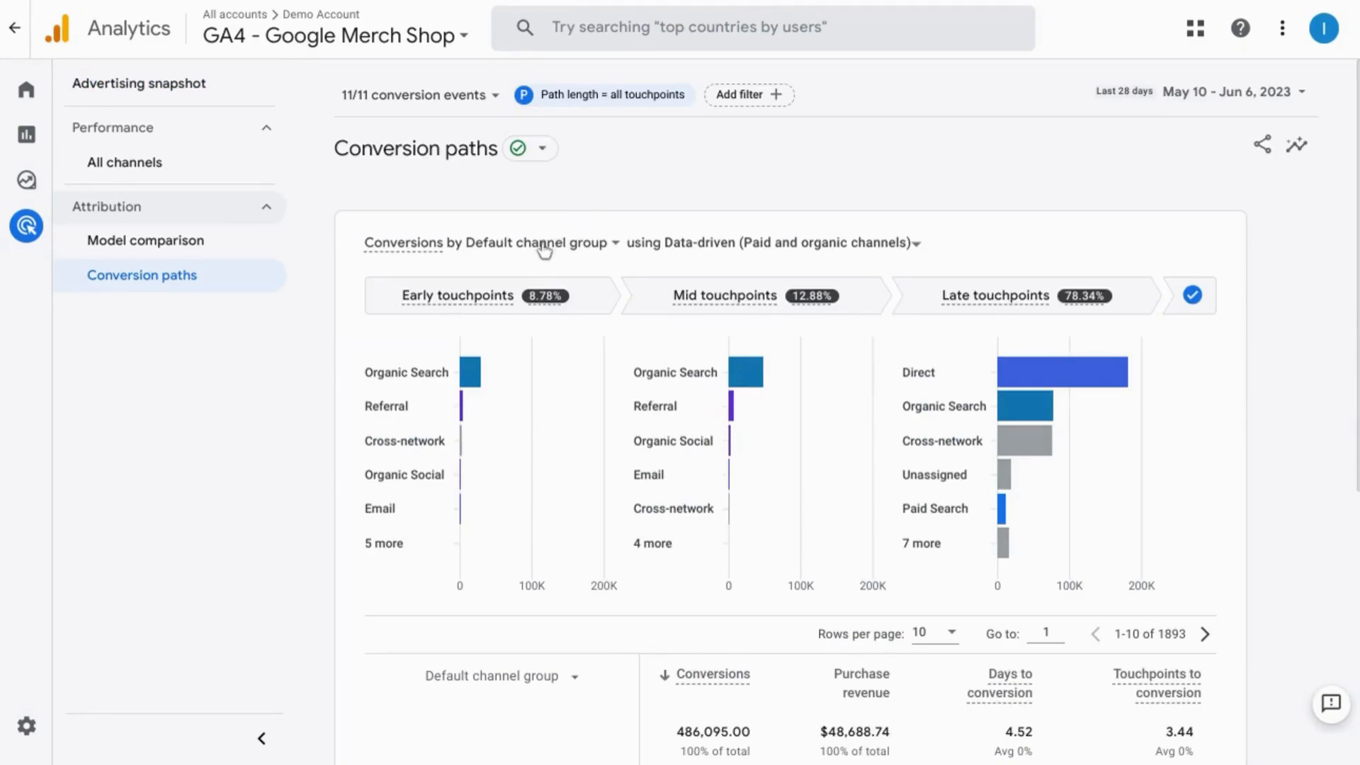
# Step: Open the Conversion paths report and examine its chart's dimension options and Organic Search's conversion credit across early, mid and late touchpoints
pyautogui.moveTo(521, 250)
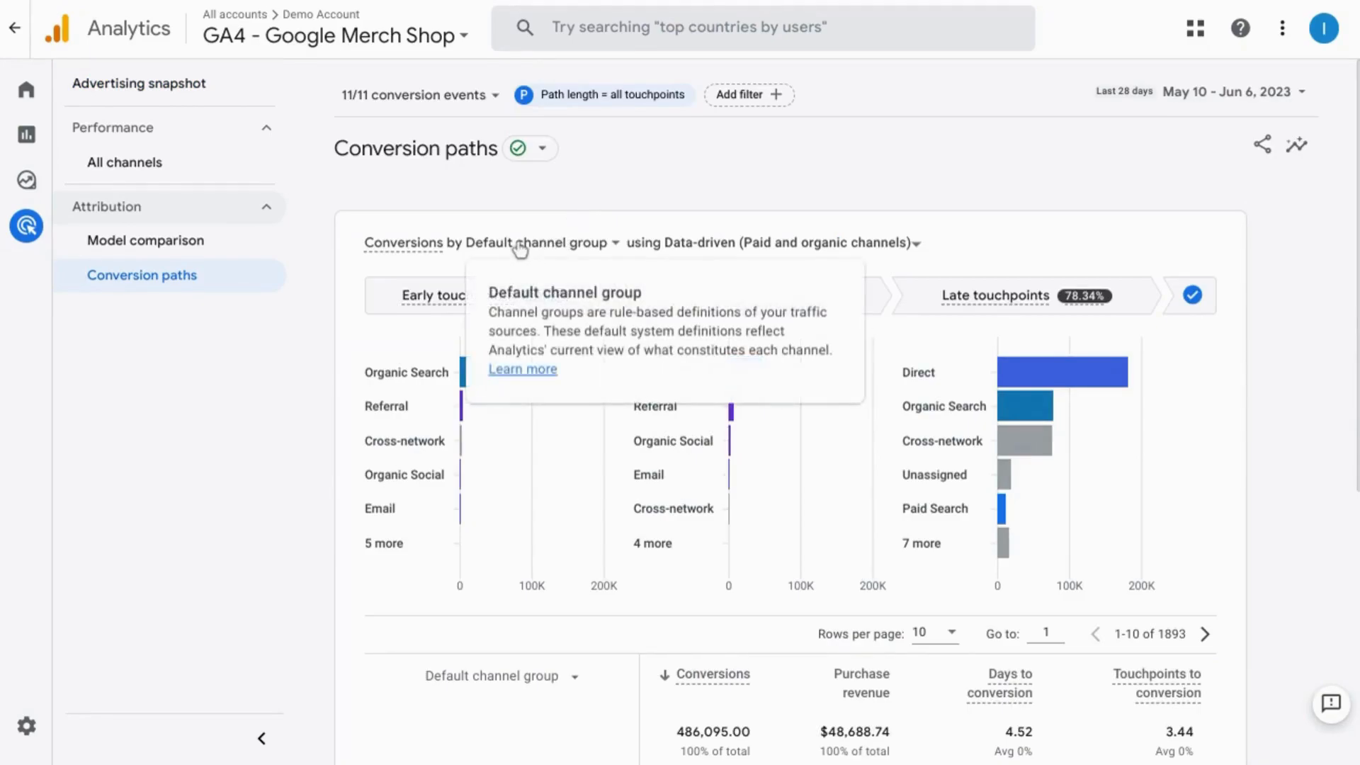
pyautogui.click(524, 243)
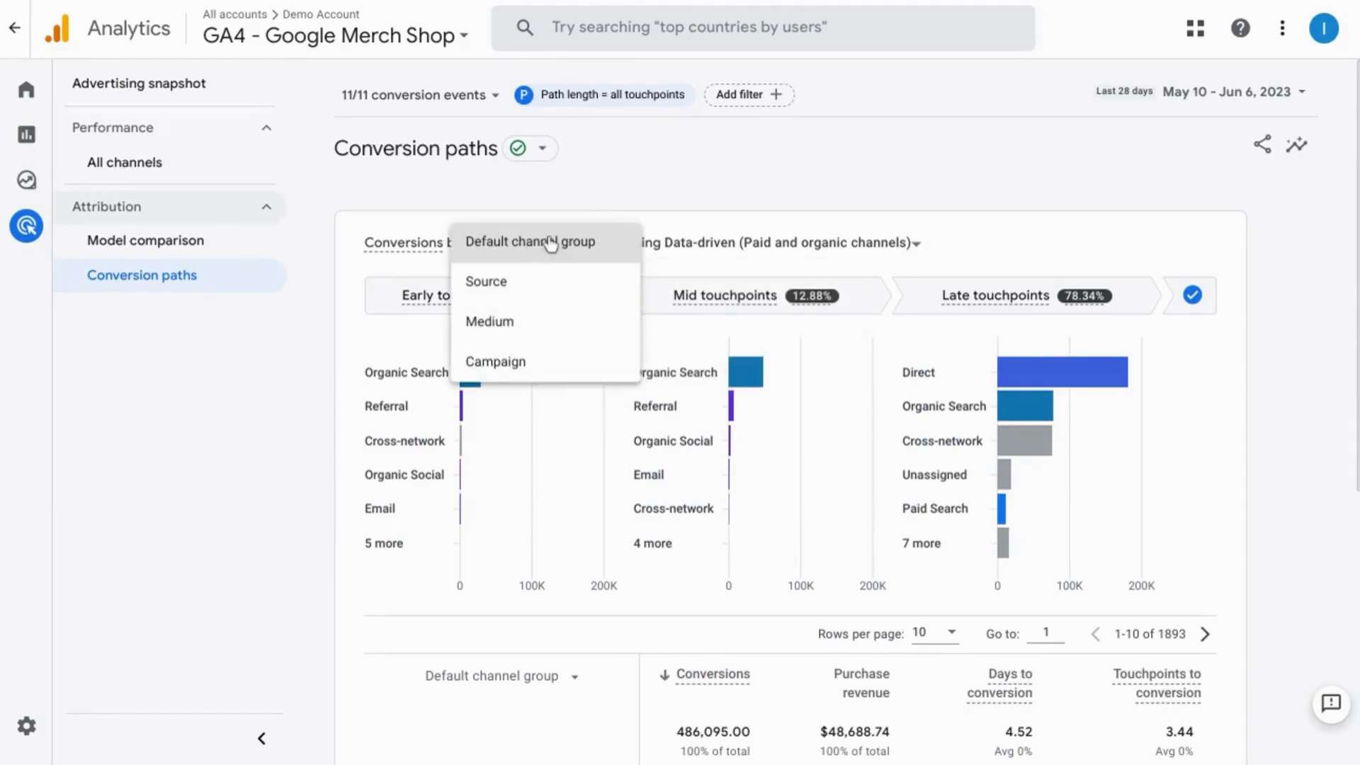
pyautogui.click(550, 243)
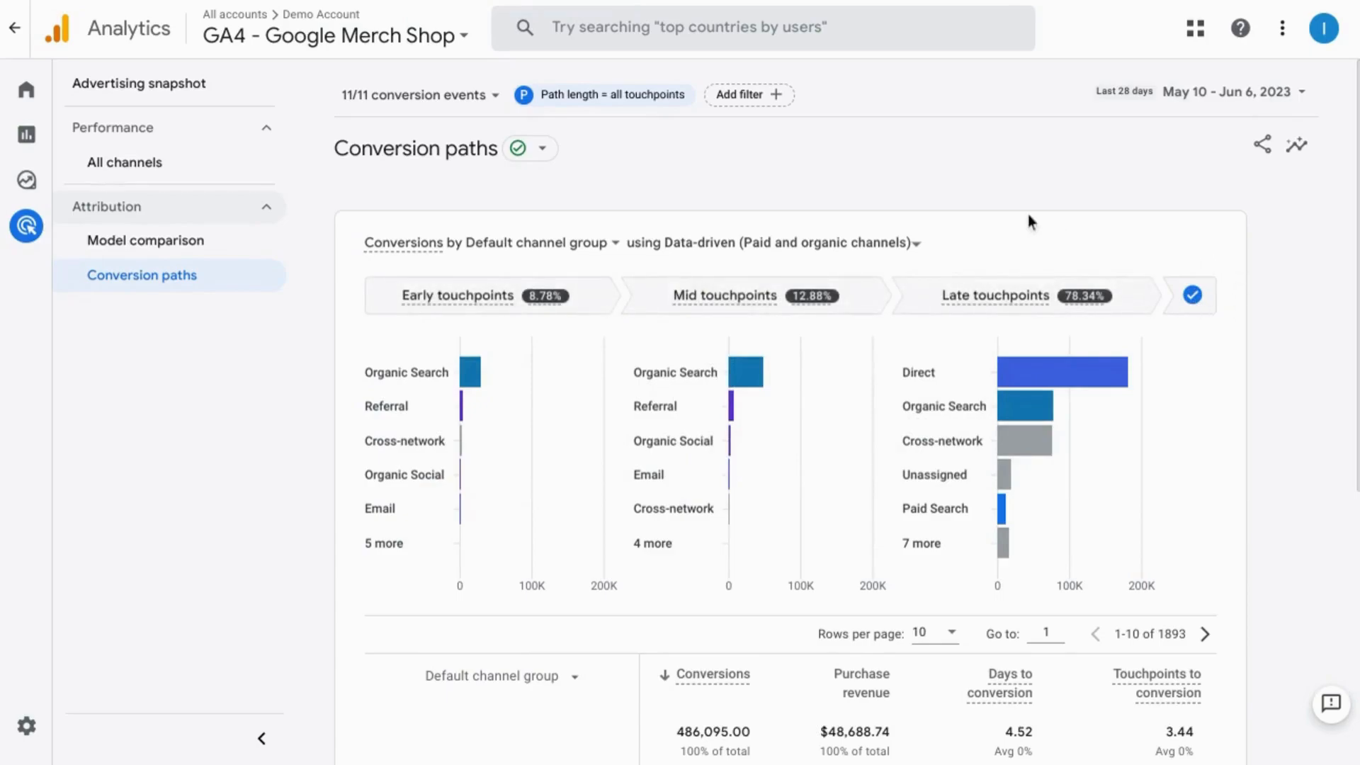
pyautogui.moveTo(469, 374)
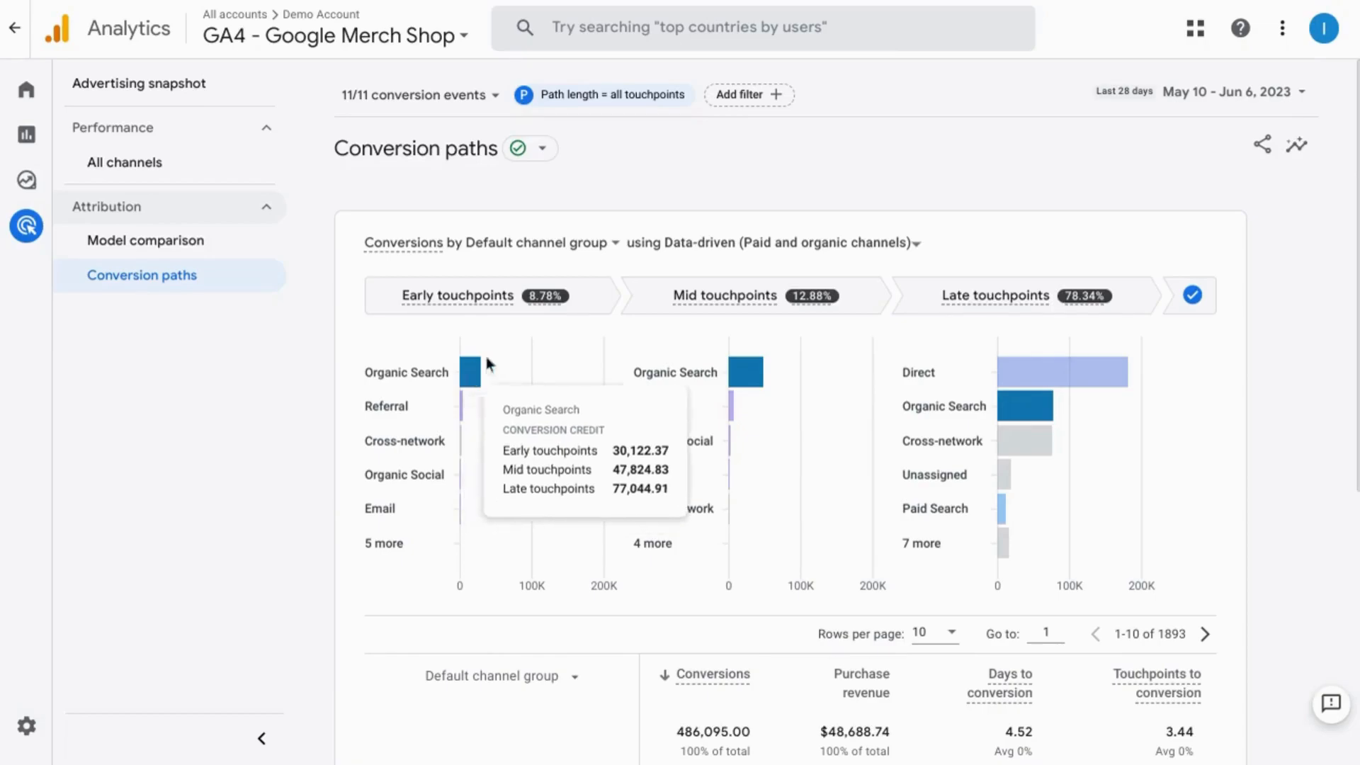
# Step: Examine the Conversion paths table's dimension options and the meaning of its touchpoints to conversion metric
pyautogui.scroll(-5, 605, 288)
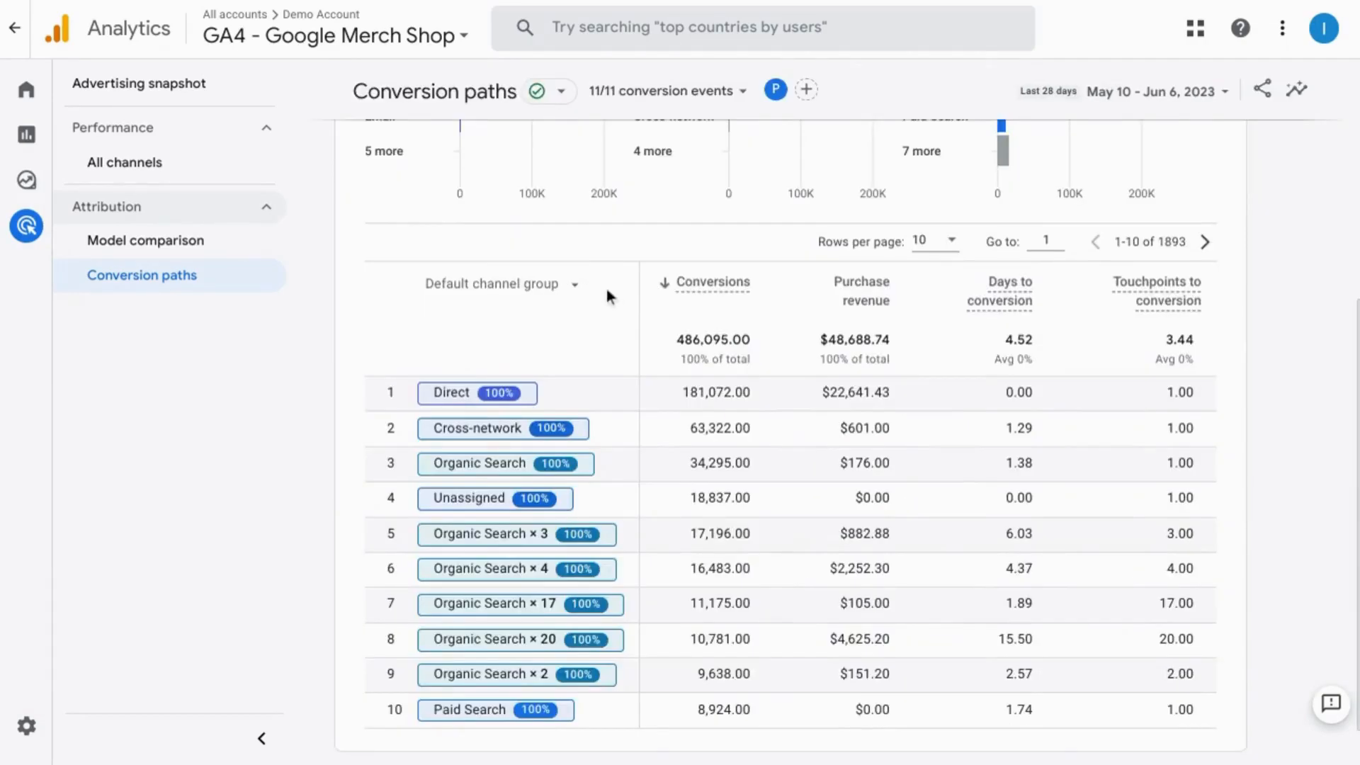
pyautogui.click(560, 287)
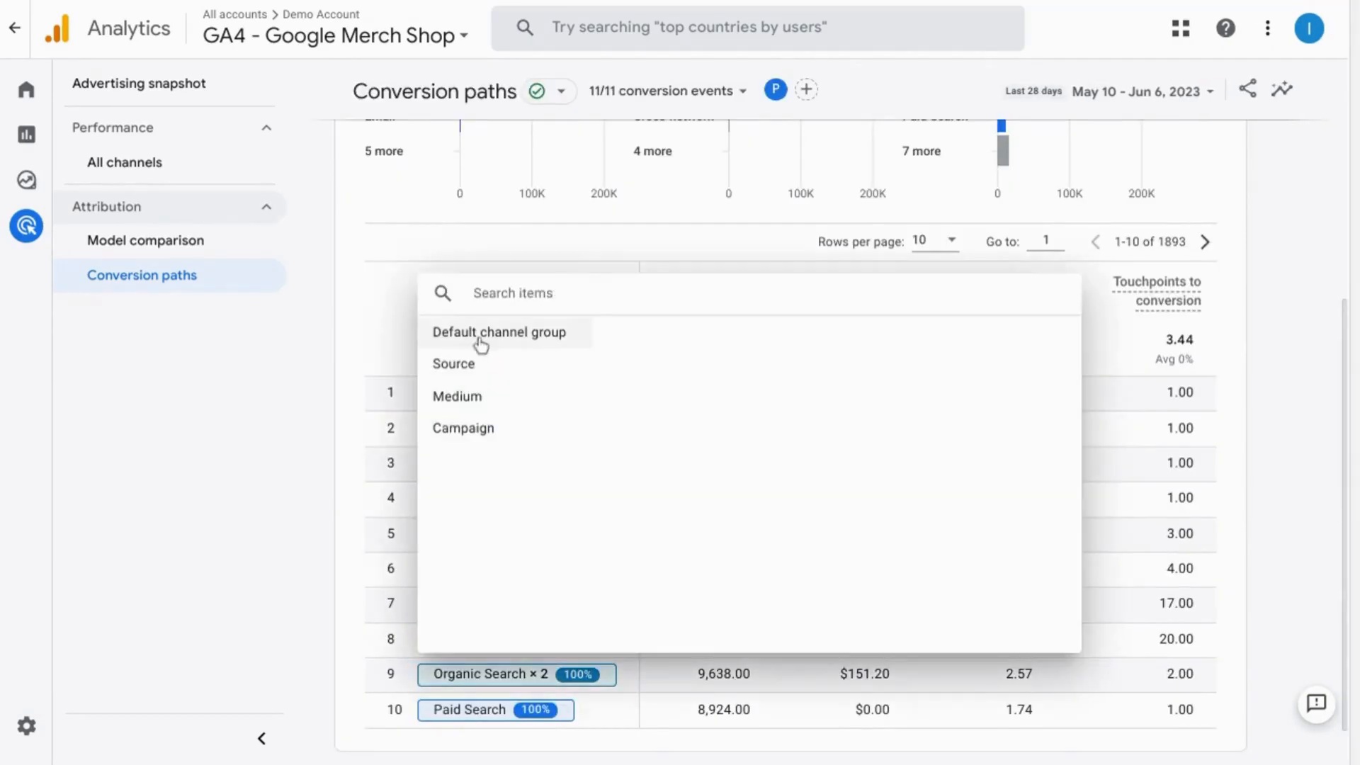
pyautogui.click(389, 324)
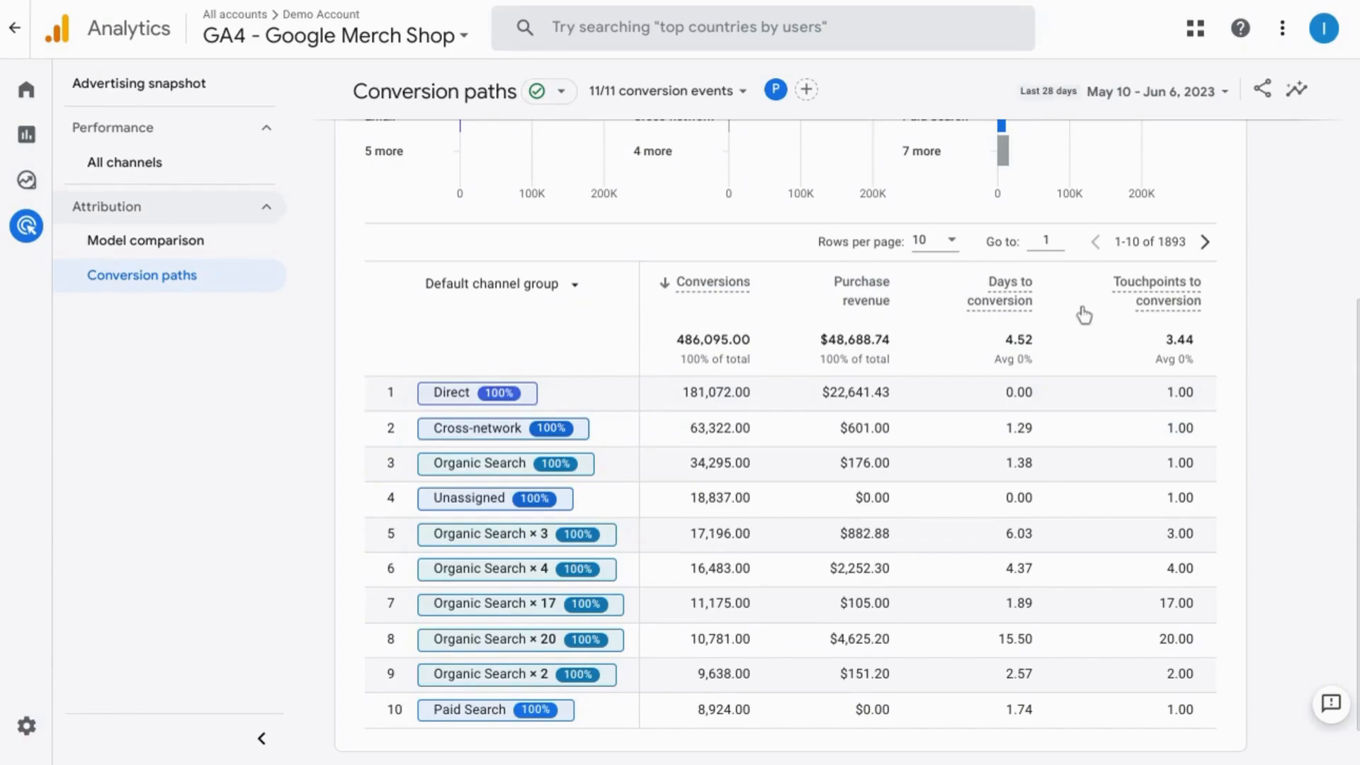
pyautogui.moveTo(1157, 299)
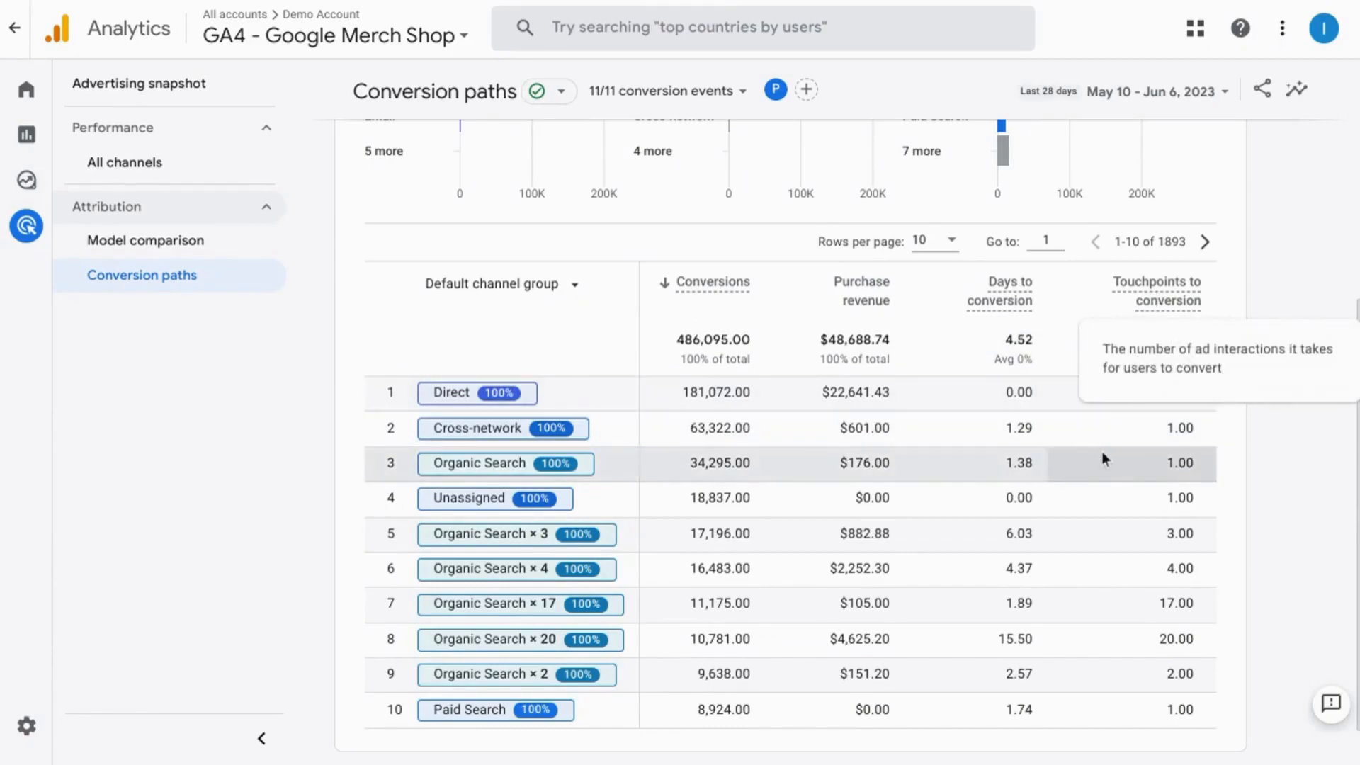
pyautogui.scroll(4, 1116, 567)
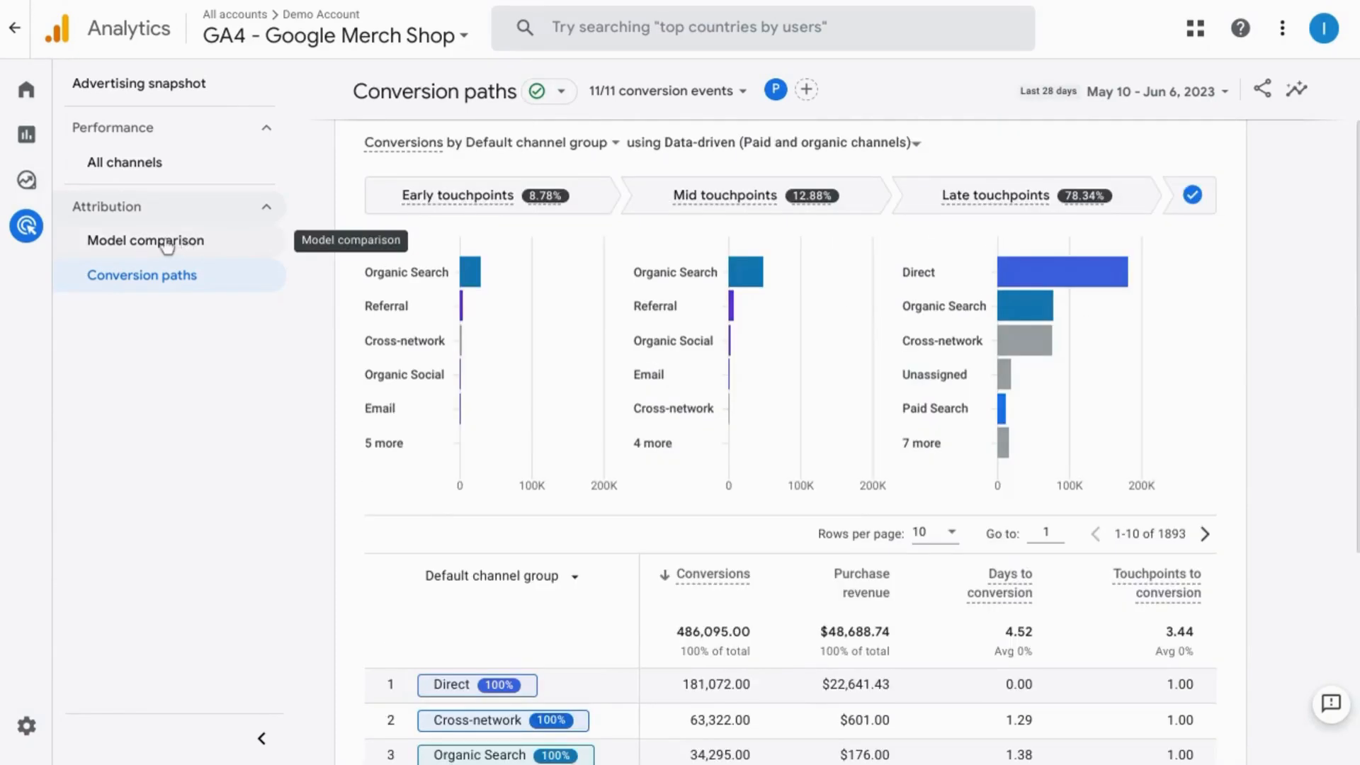
# Step: Open the Model comparison report and examine the attribution model description and the table's primary and secondary dimension options
pyautogui.click(166, 244)
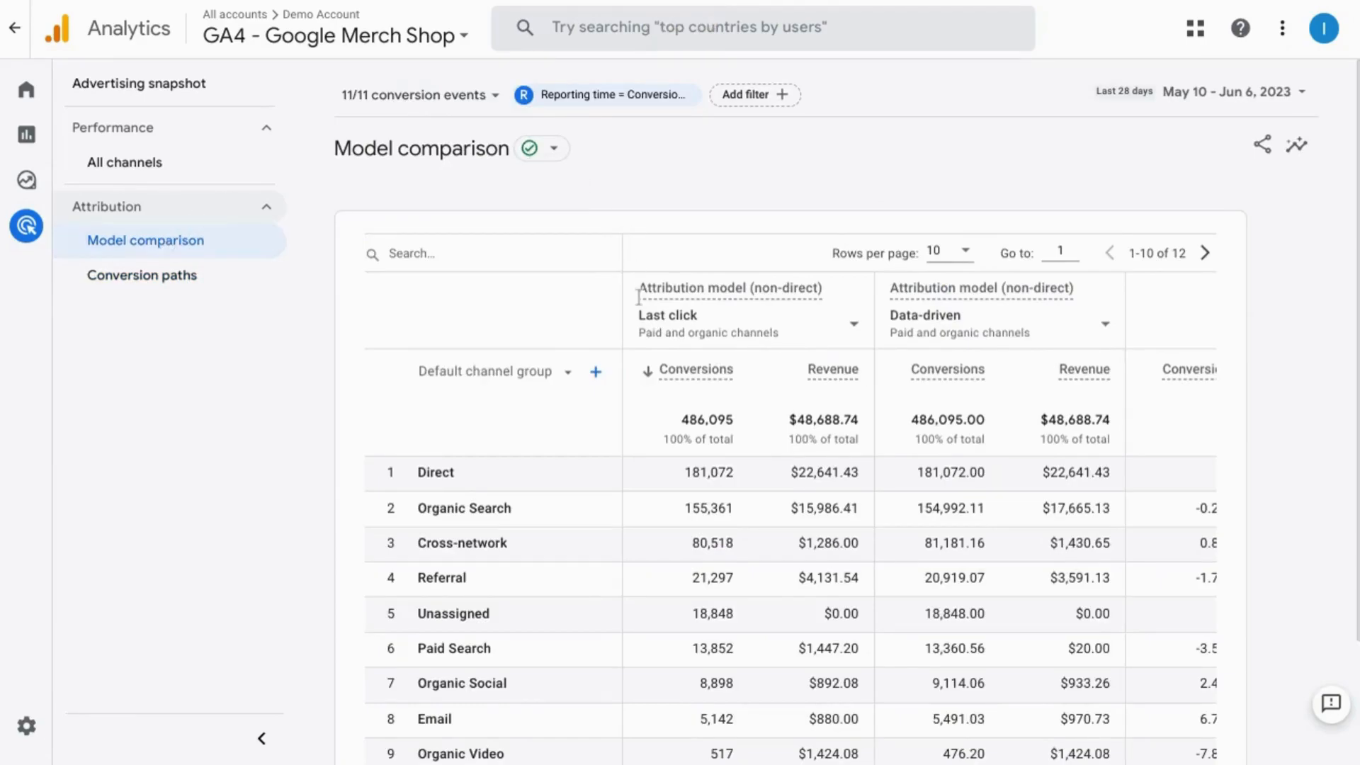
pyautogui.moveTo(638, 296)
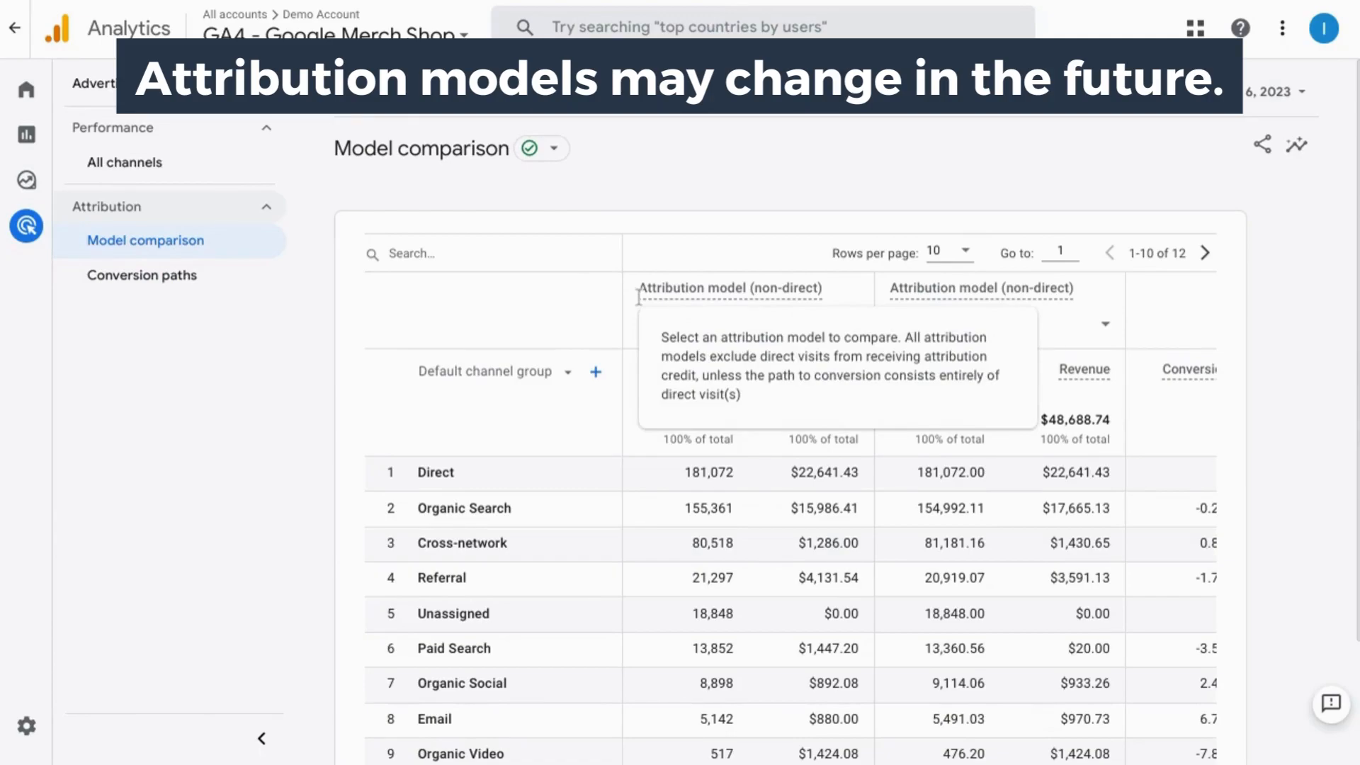
pyautogui.click(552, 375)
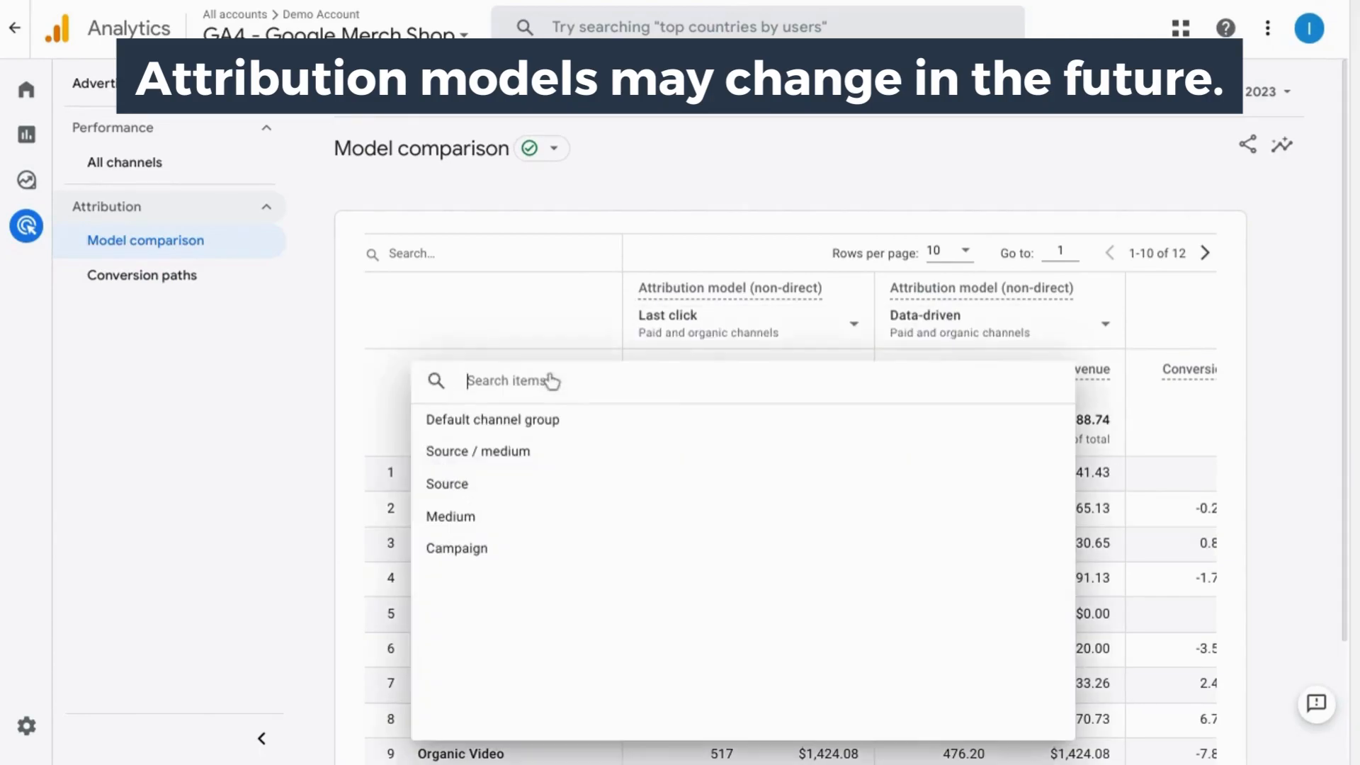
pyautogui.click(358, 408)
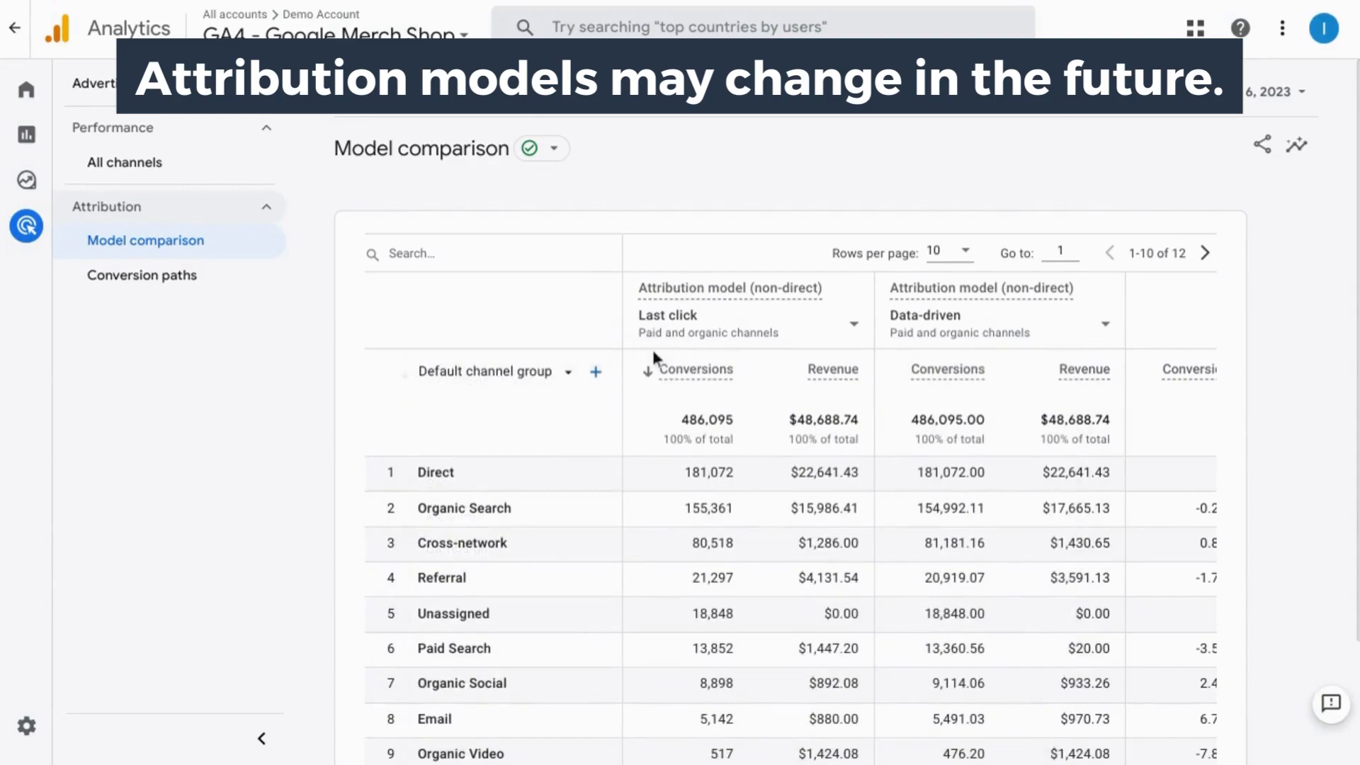
pyautogui.click(596, 372)
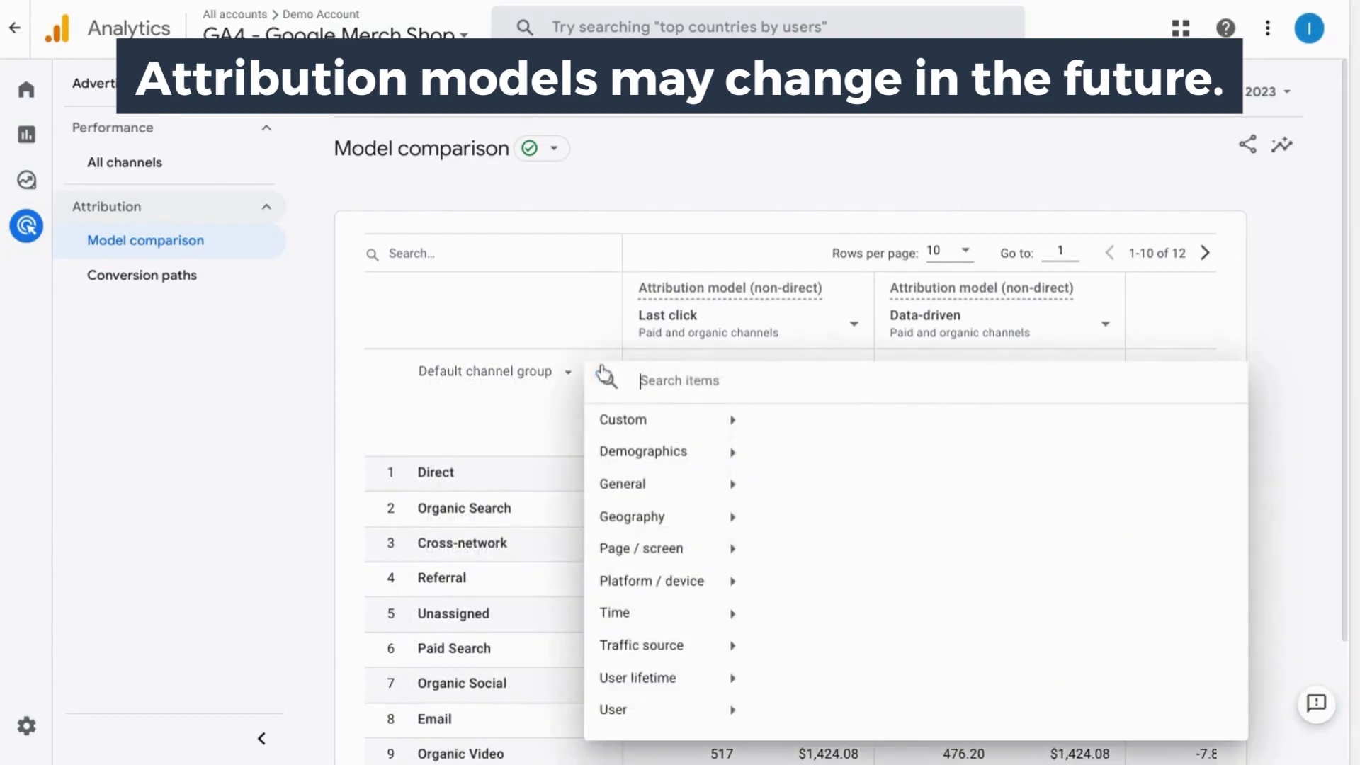
pyautogui.click(349, 406)
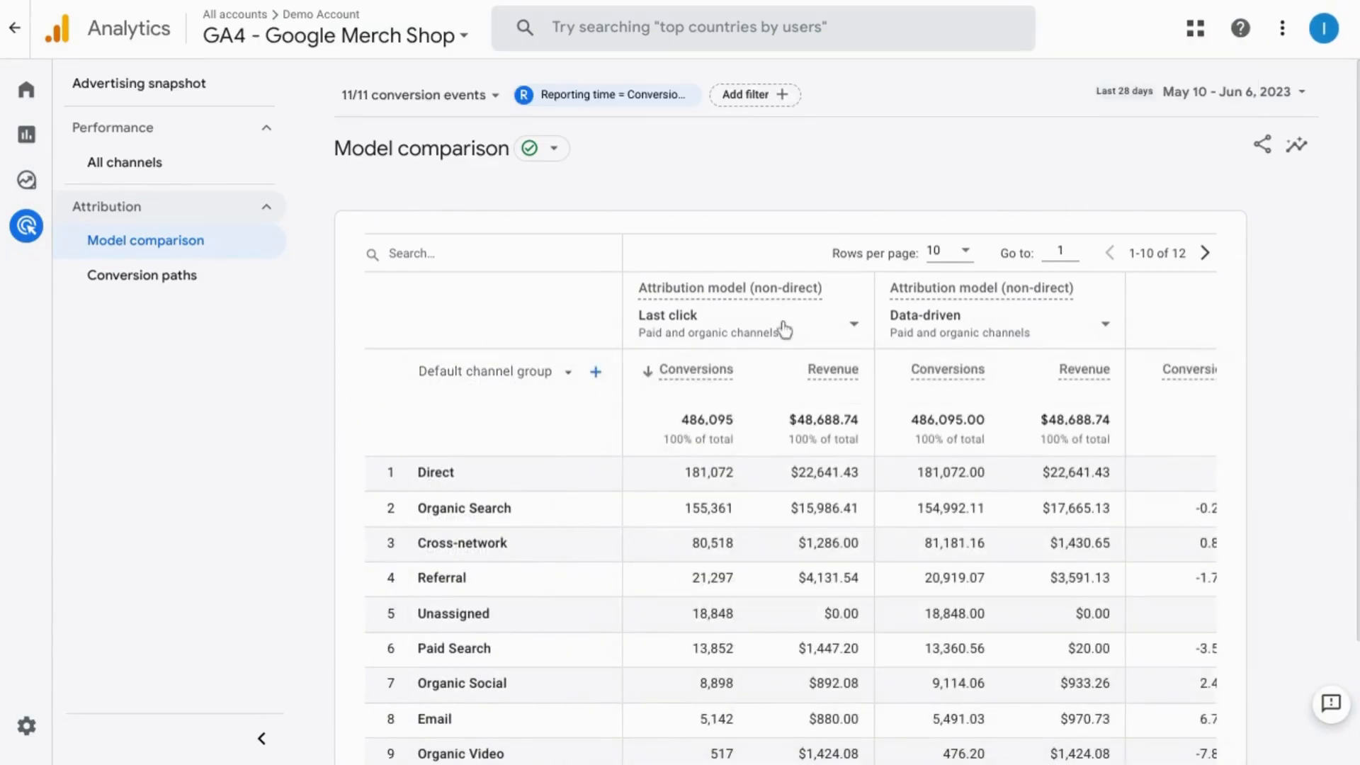
# Step: Set the compared attribution models to First click and Last click, and examine the percentage change in conversions and revenue by channel
pyautogui.click(829, 331)
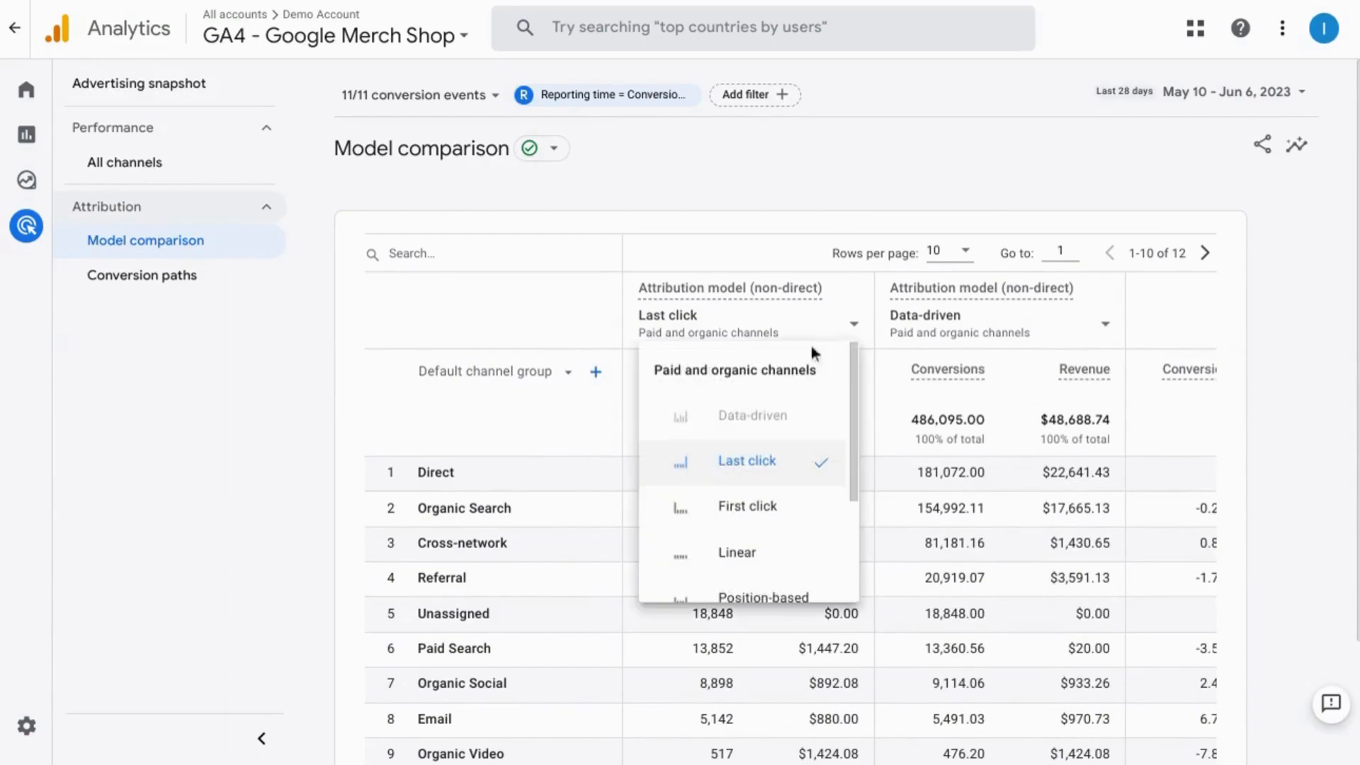
pyautogui.click(787, 507)
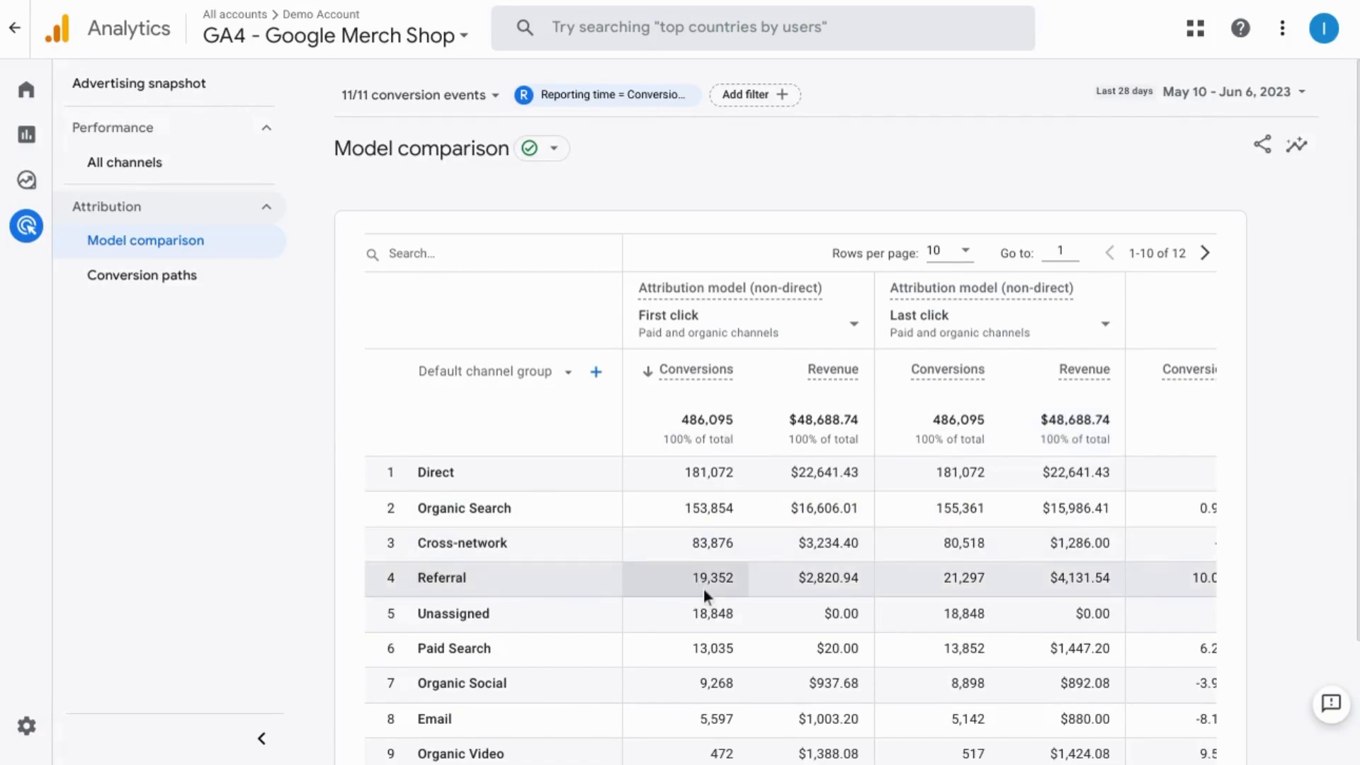
pyautogui.scroll(-1, 990, 482)
pyautogui.scroll(1, 1034, 439)
pyautogui.hscroll(3, 1056, 403)
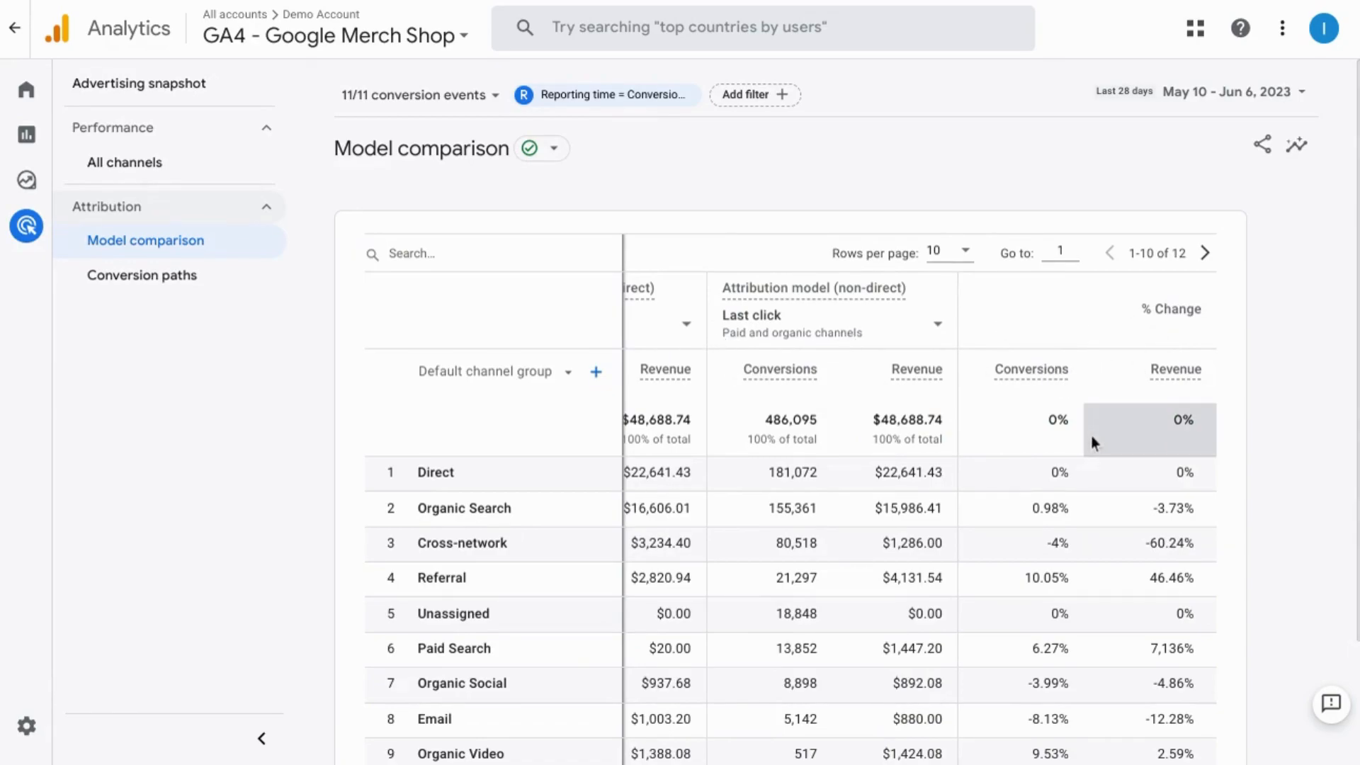
pyautogui.scroll(-2, 1094, 440)
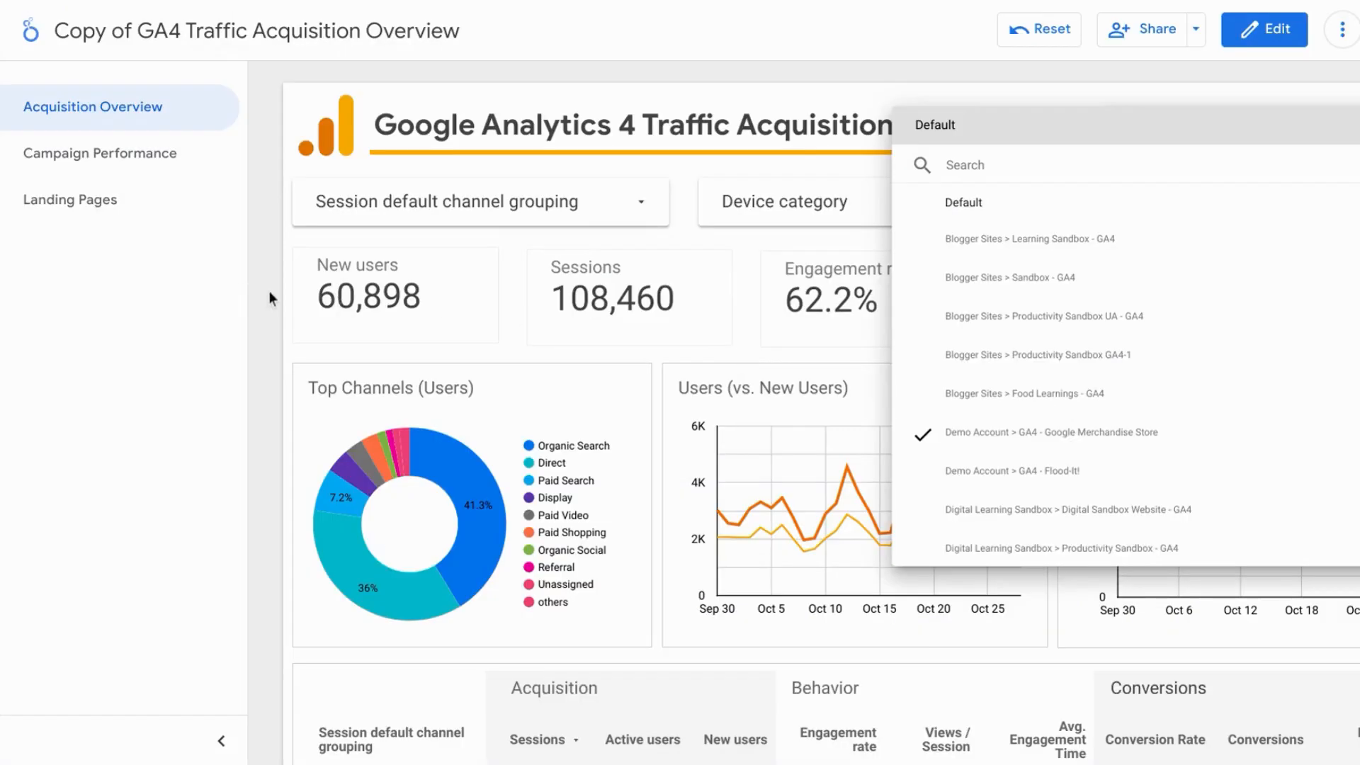
# Step: Switch to the Copy of GA4 Traffic Acquisition Overview report in Looker Studio and close its data source list
pyautogui.click(274, 295)
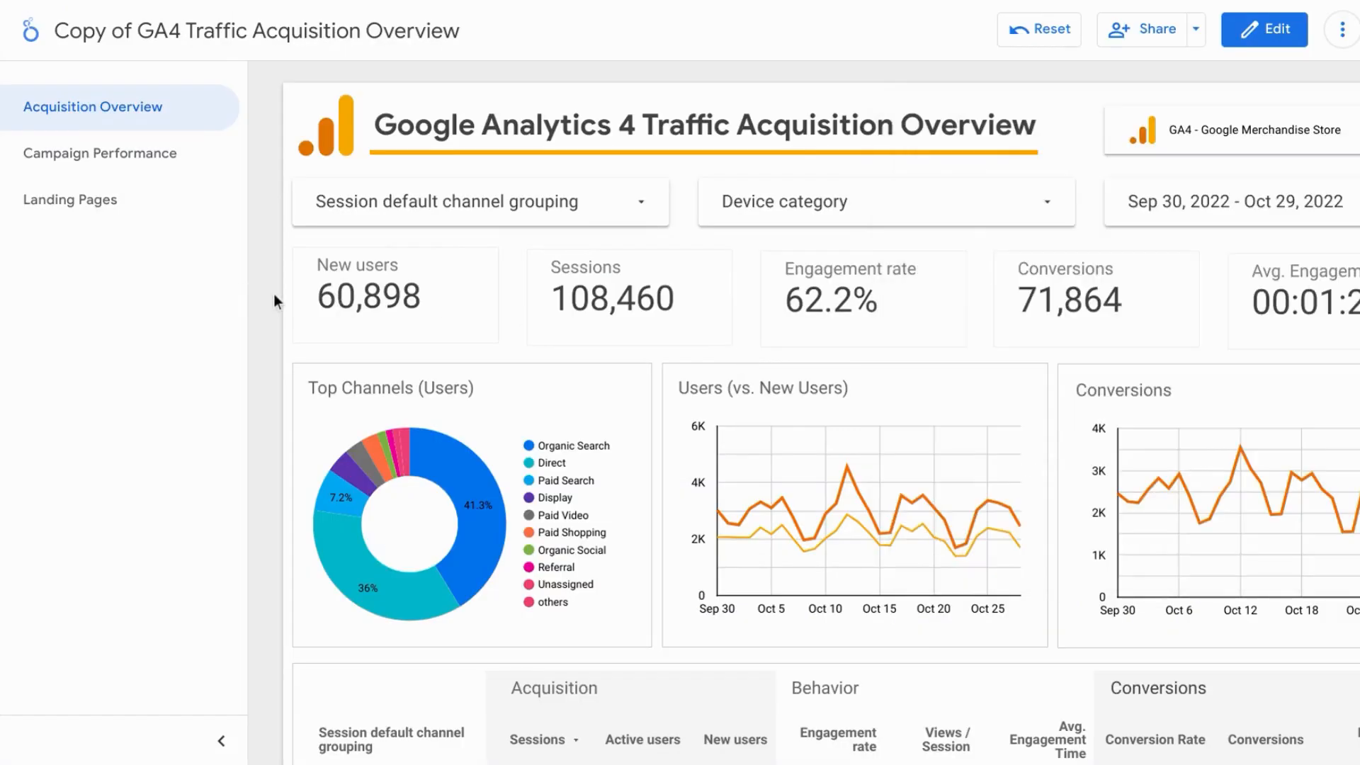